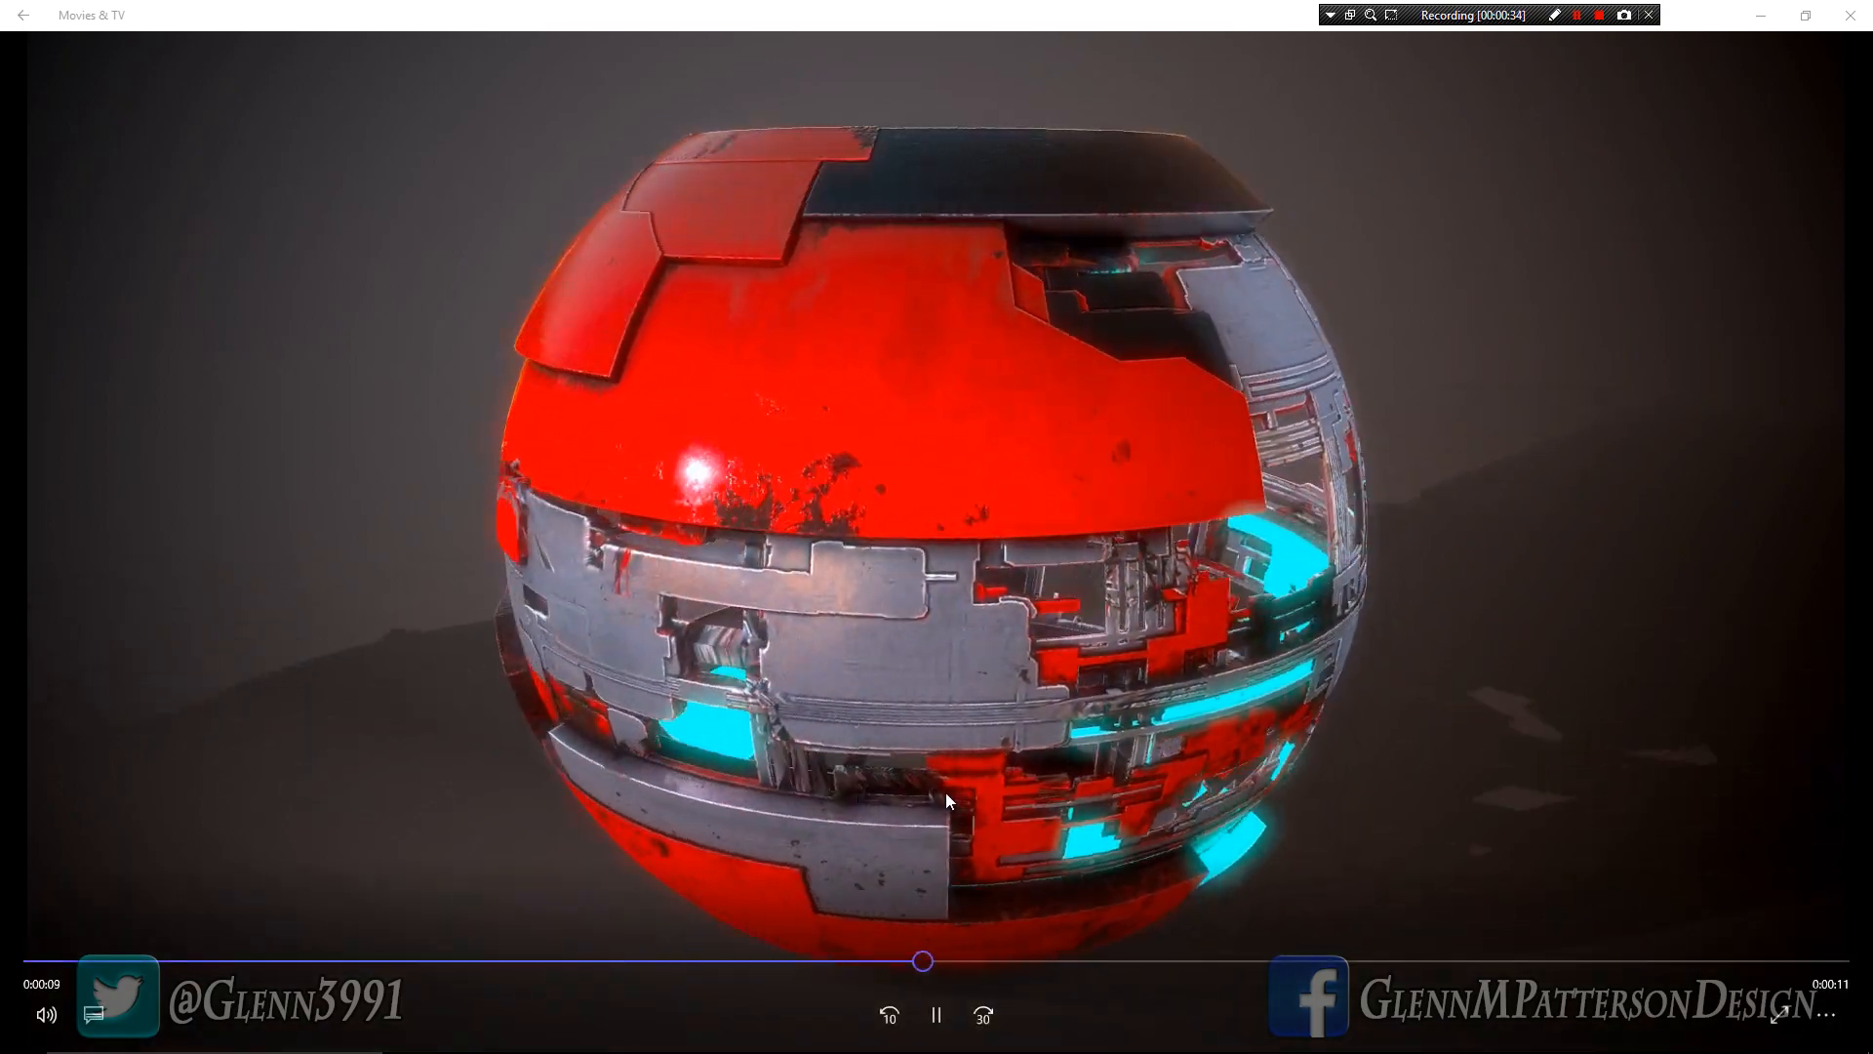
# Pause the finished sphere's preview video, and switch to ZBrush with MatCap Gray as the active material.
pyautogui.click(939, 1018)
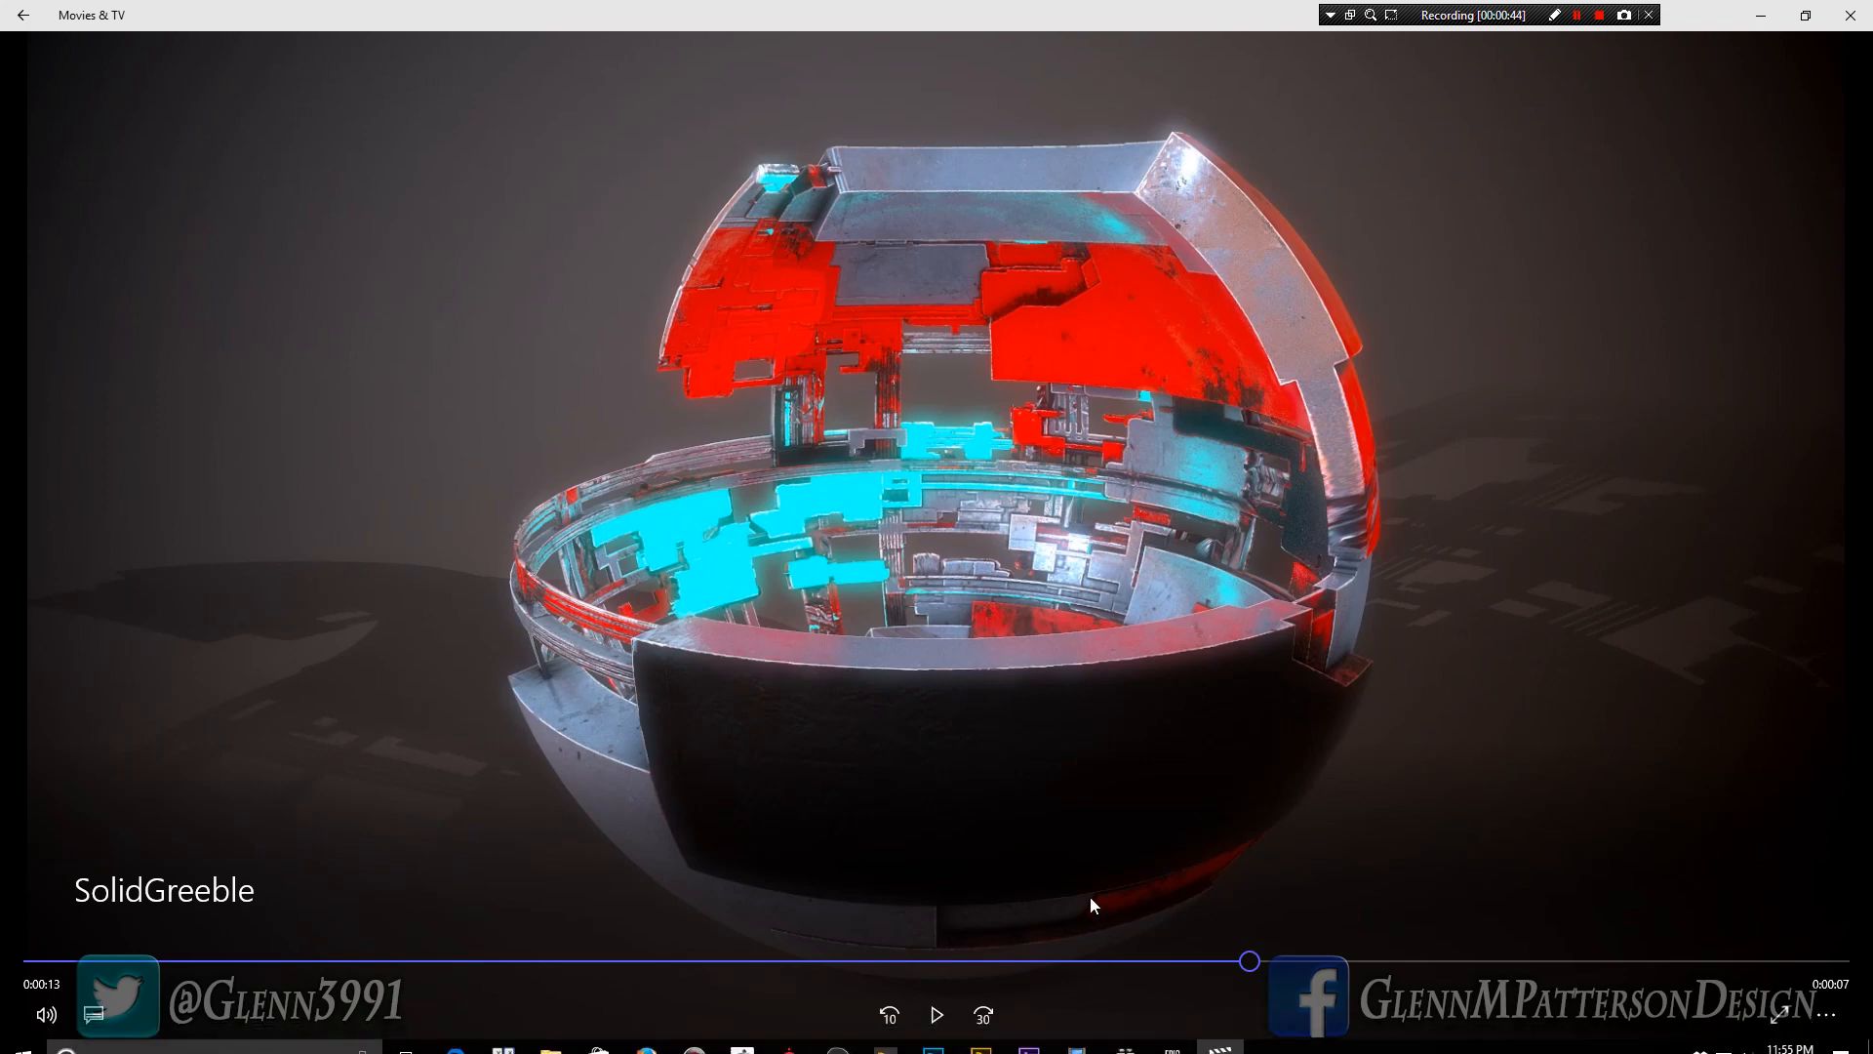
pyautogui.moveTo(741, 1049)
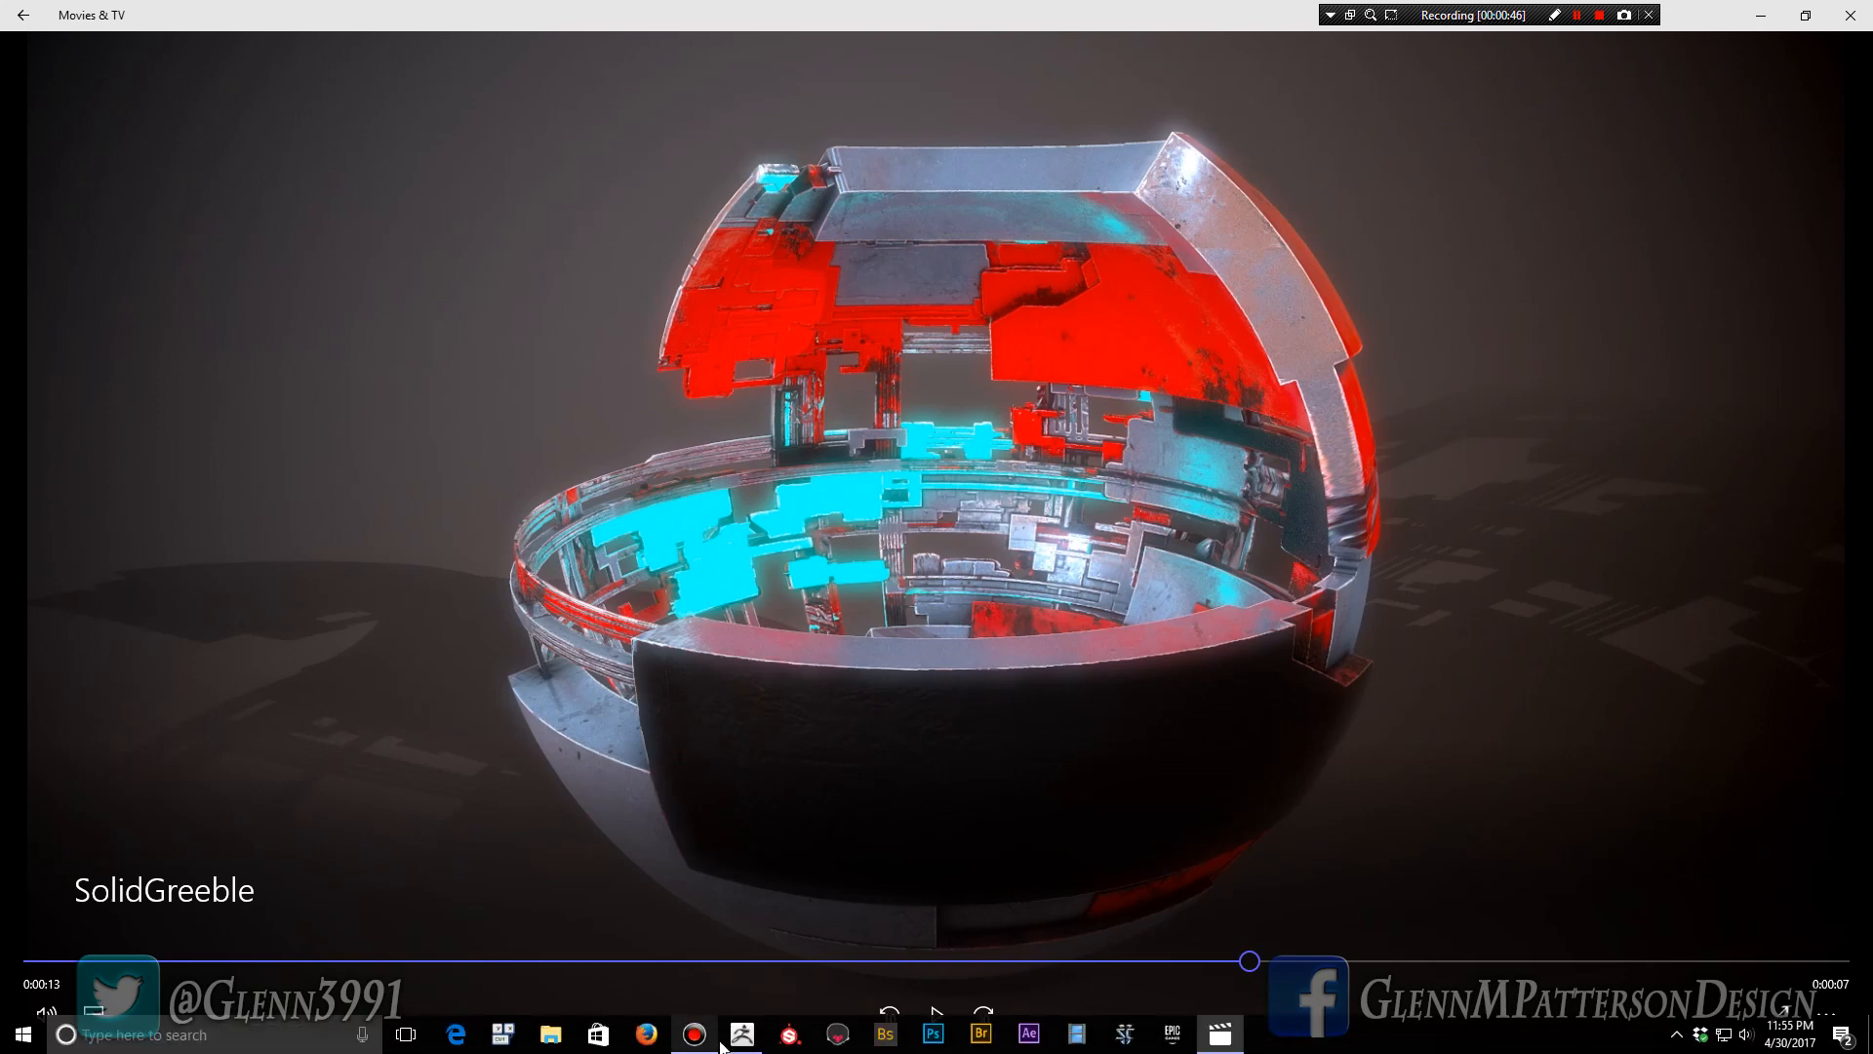
pyautogui.click(743, 1036)
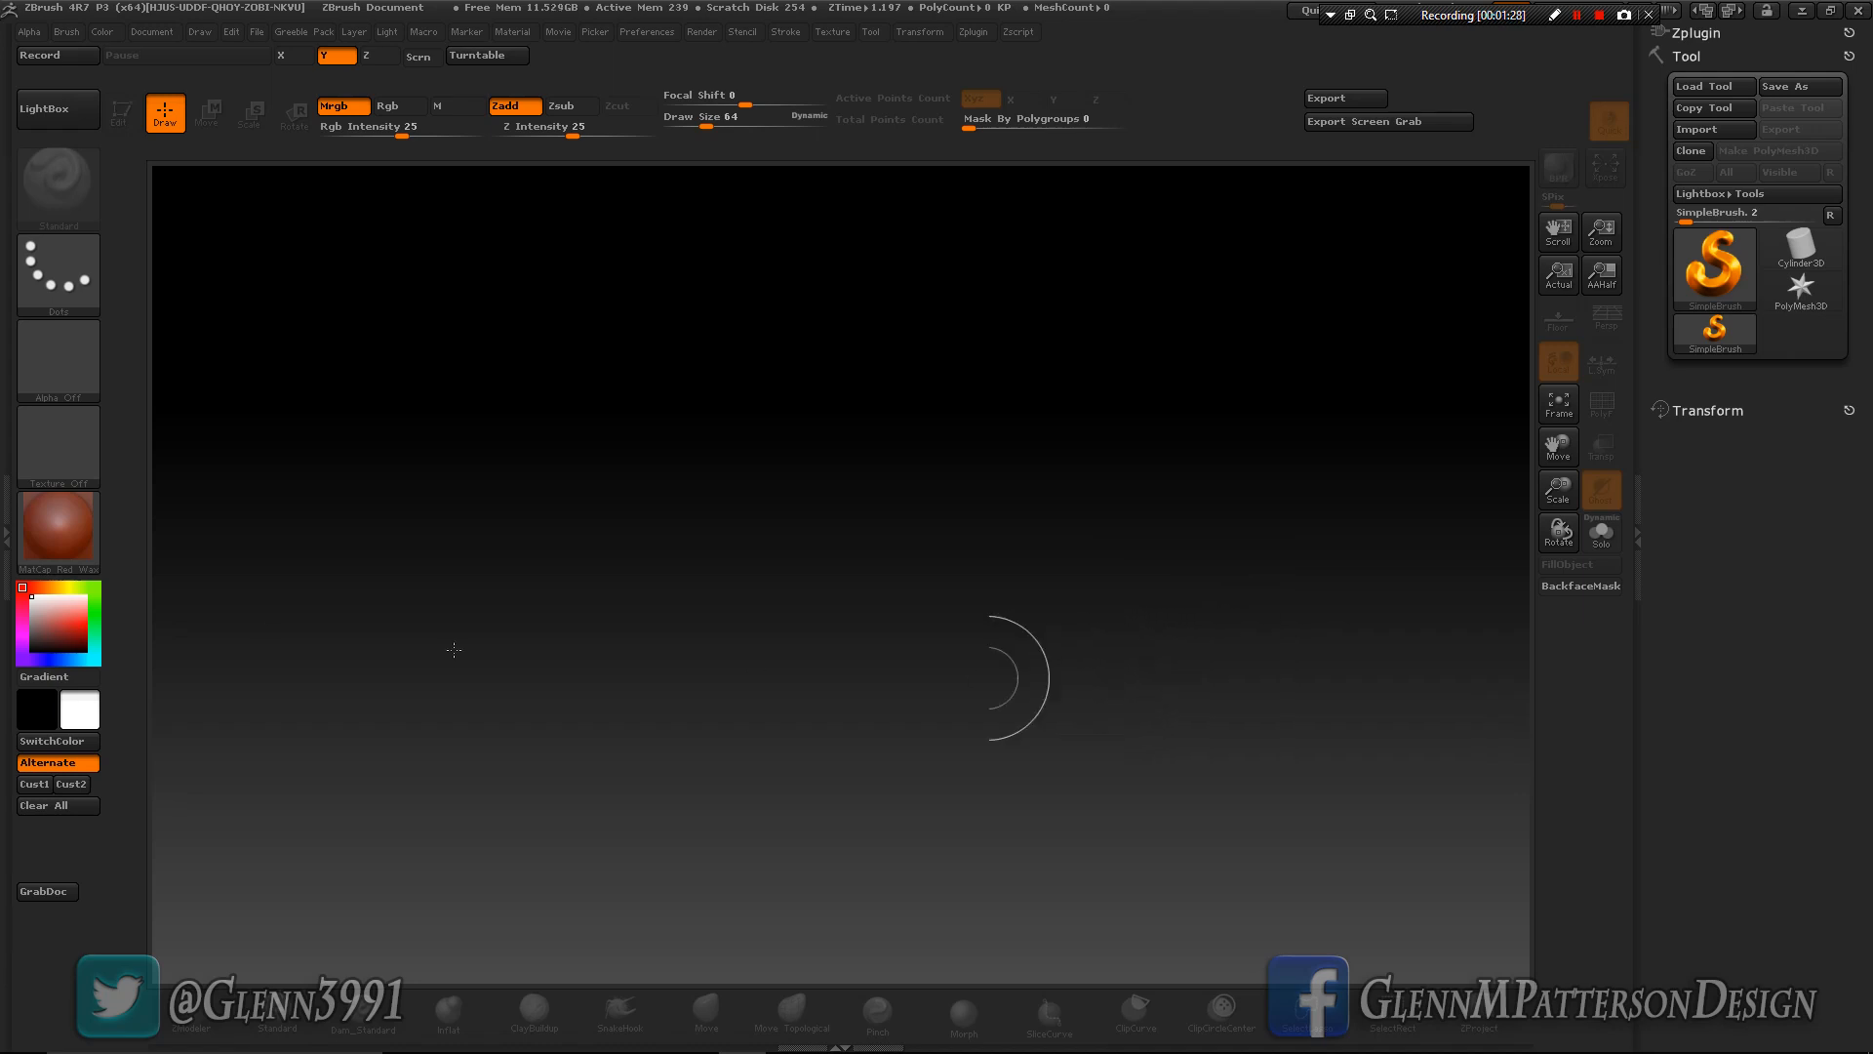
pyautogui.click(53, 545)
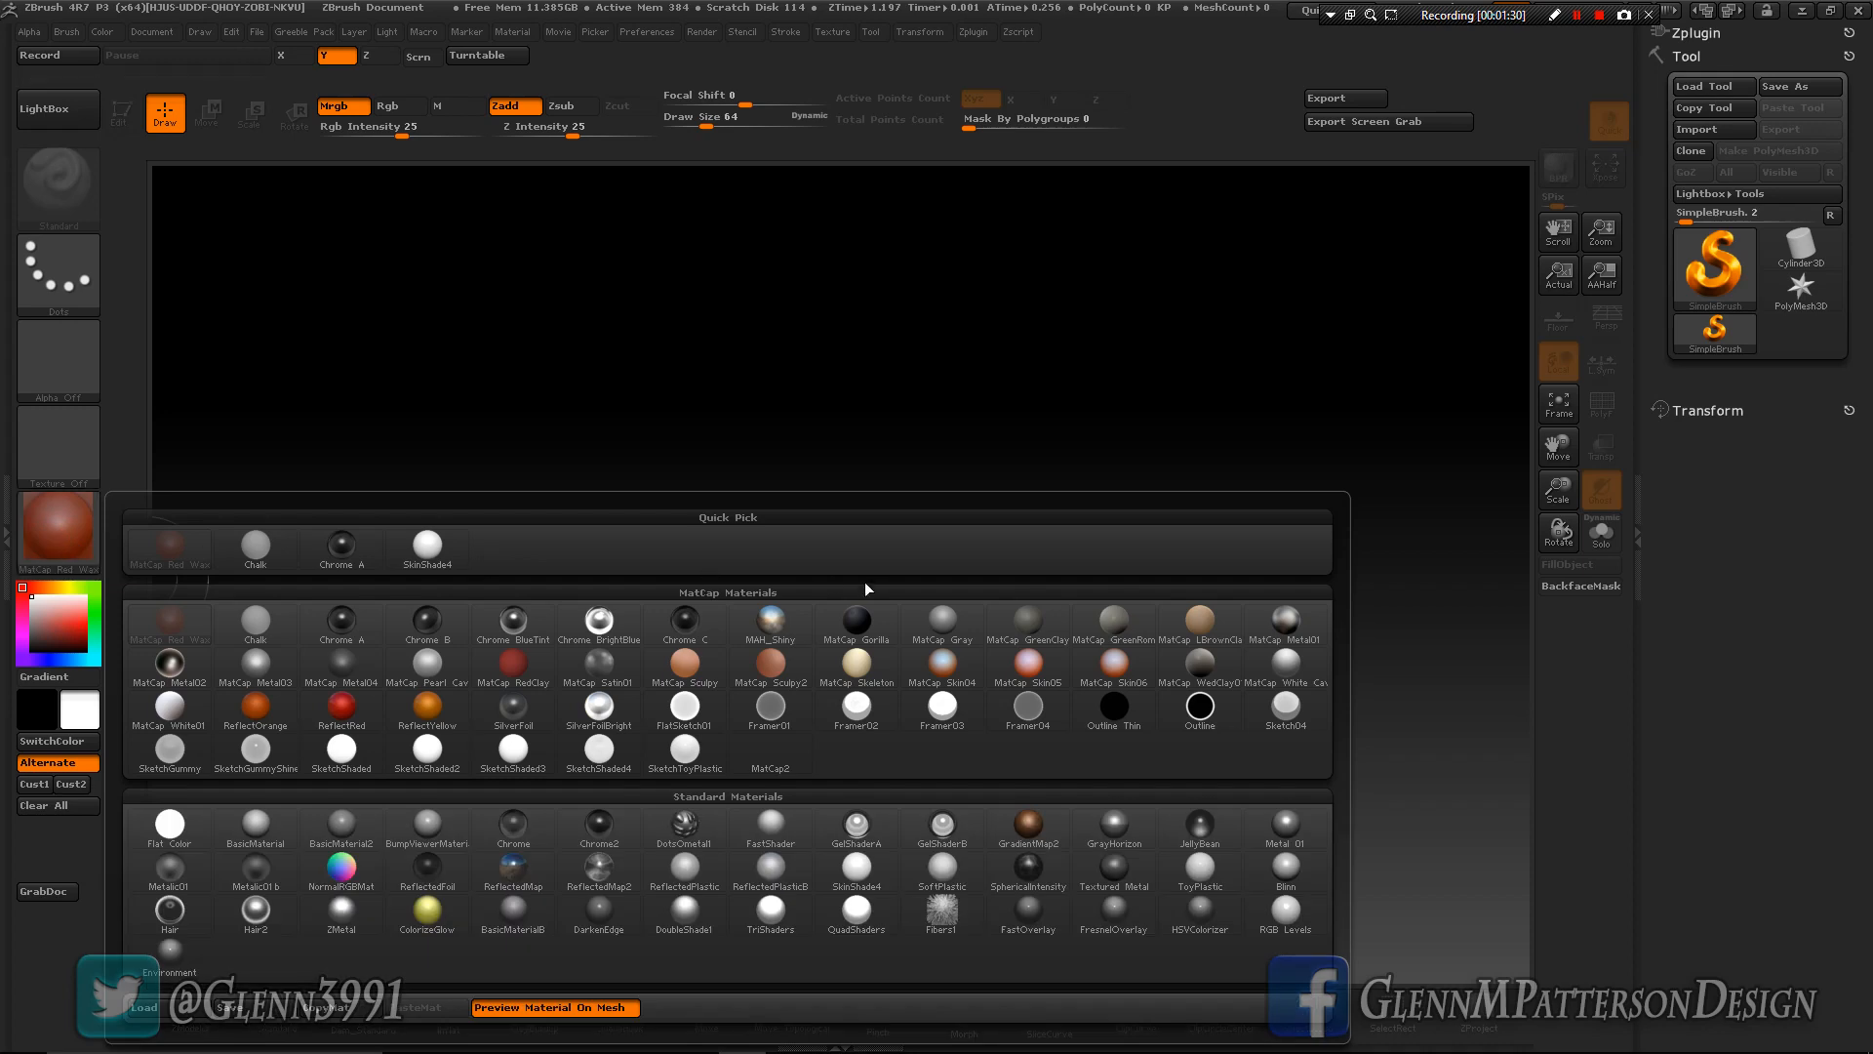
pyautogui.click(940, 634)
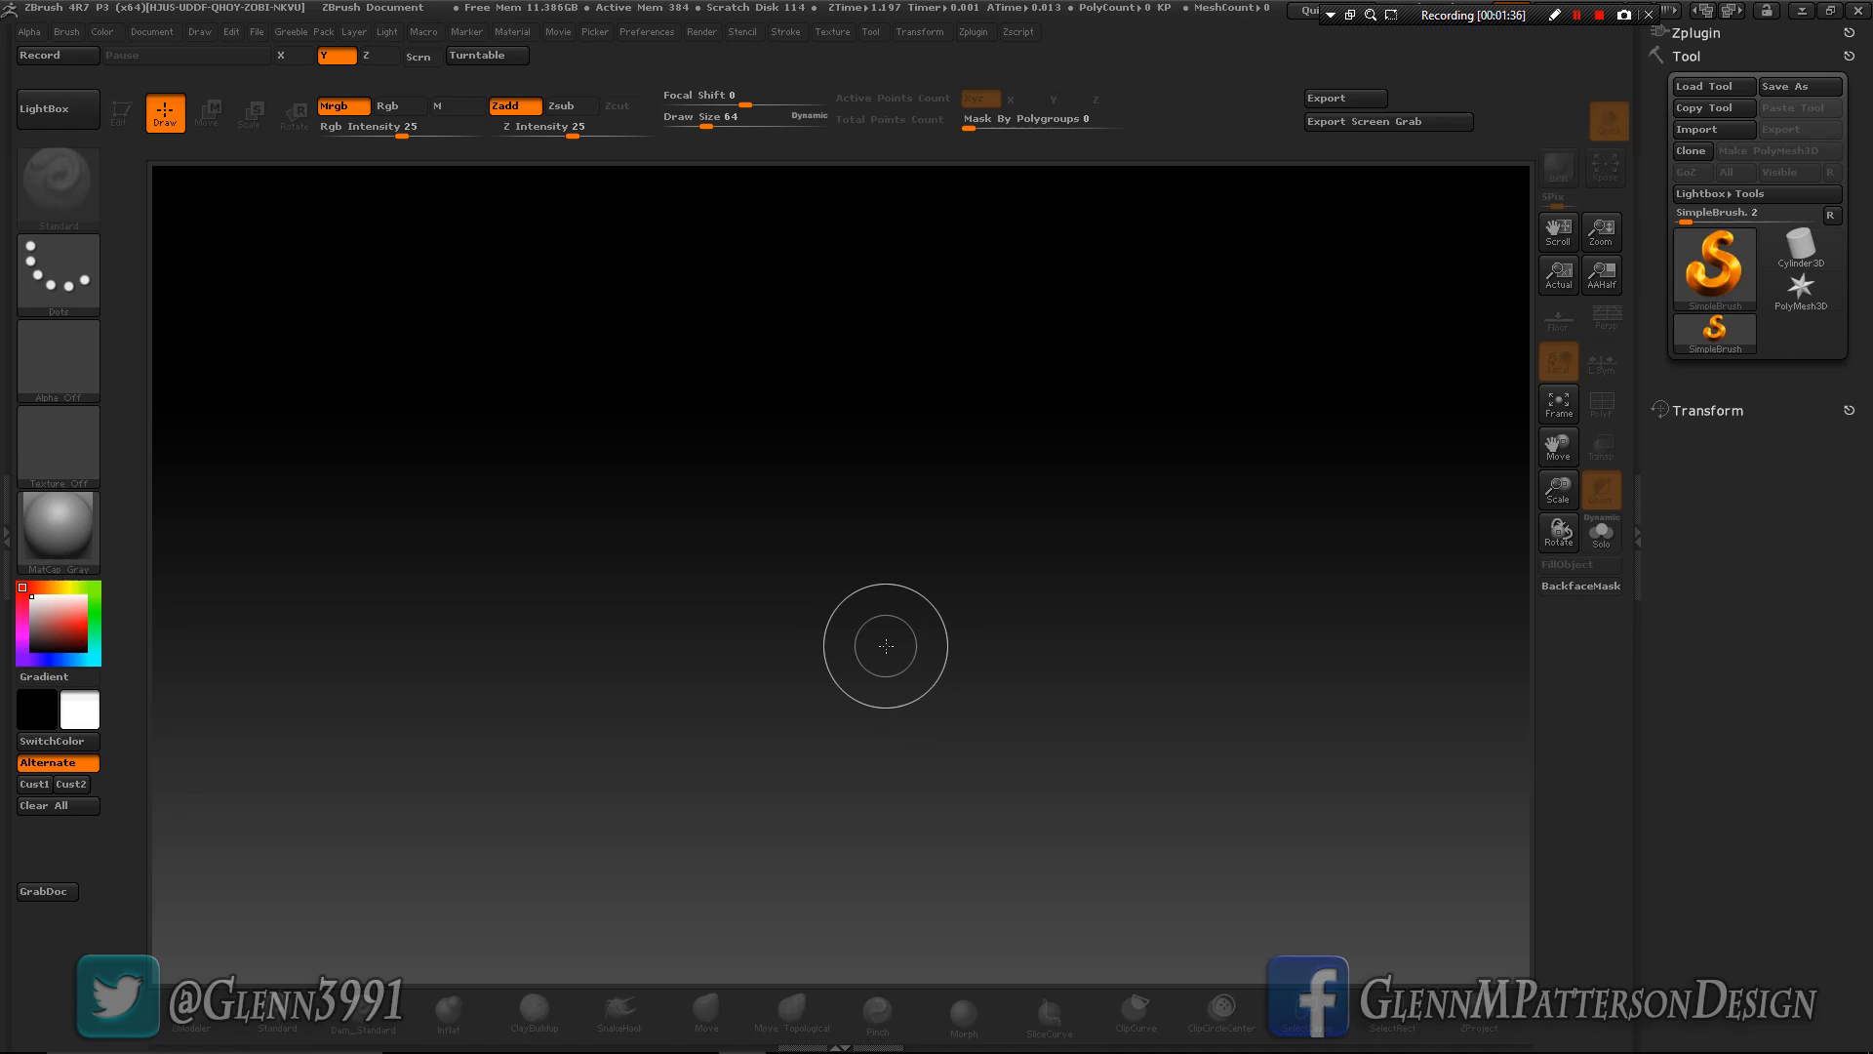
# Draw a Plane3D on the canvas in Edit mode and snap it to a straight front view.
pyautogui.click(1717, 283)
pyautogui.moveTo(1434, 363)
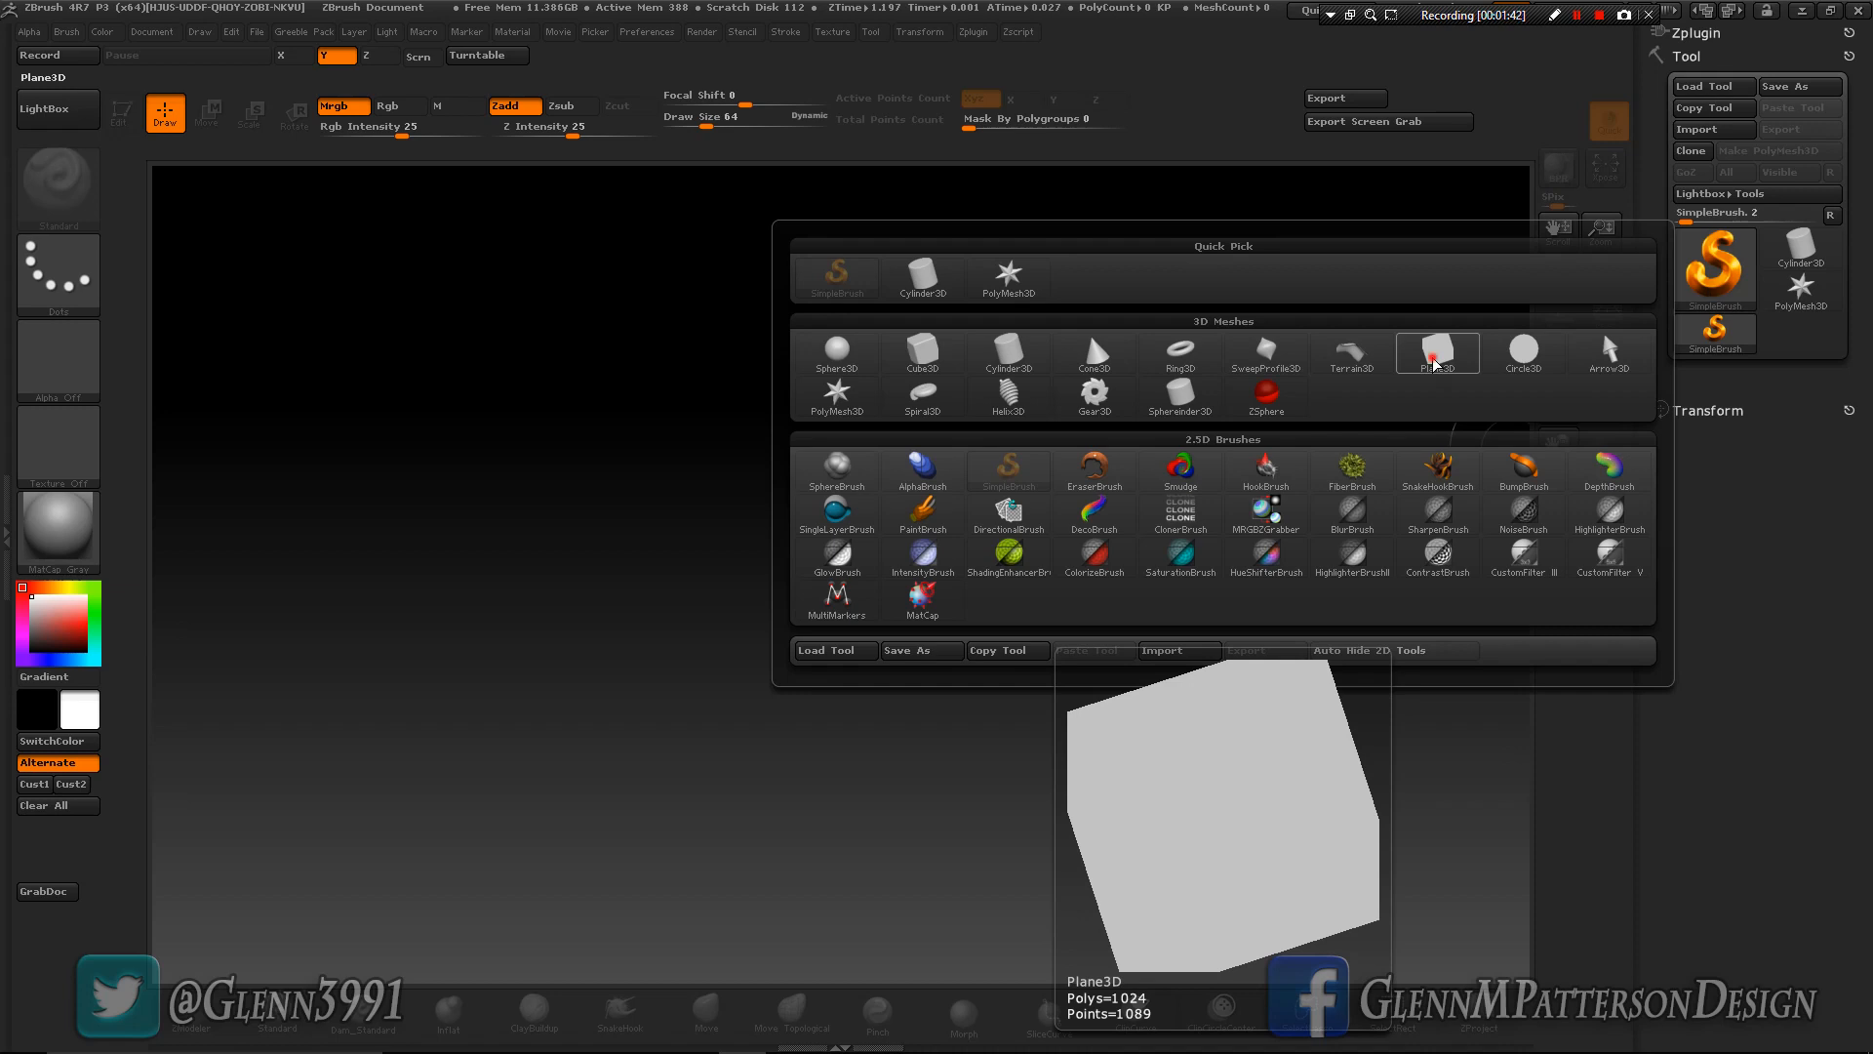
pyautogui.click(1434, 363)
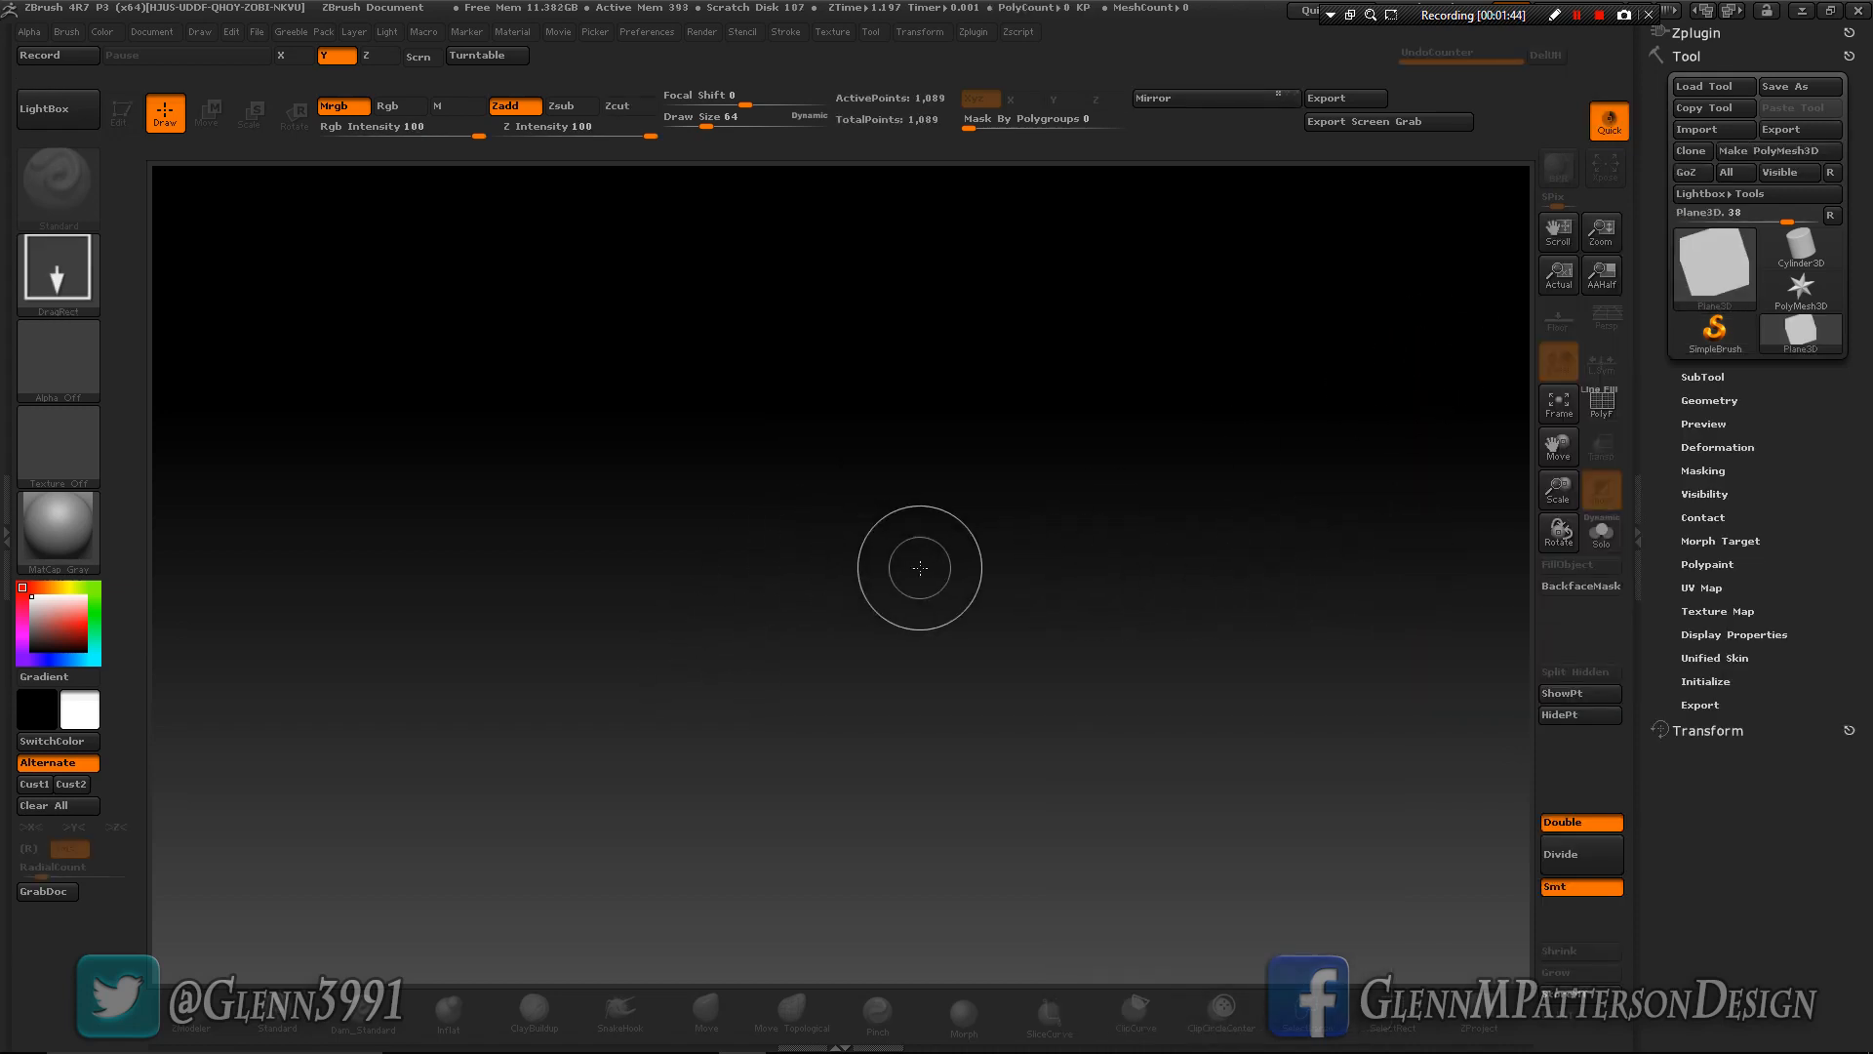
pyautogui.moveTo(917, 568); pyautogui.dragTo(895, 945)
pyautogui.press('t')
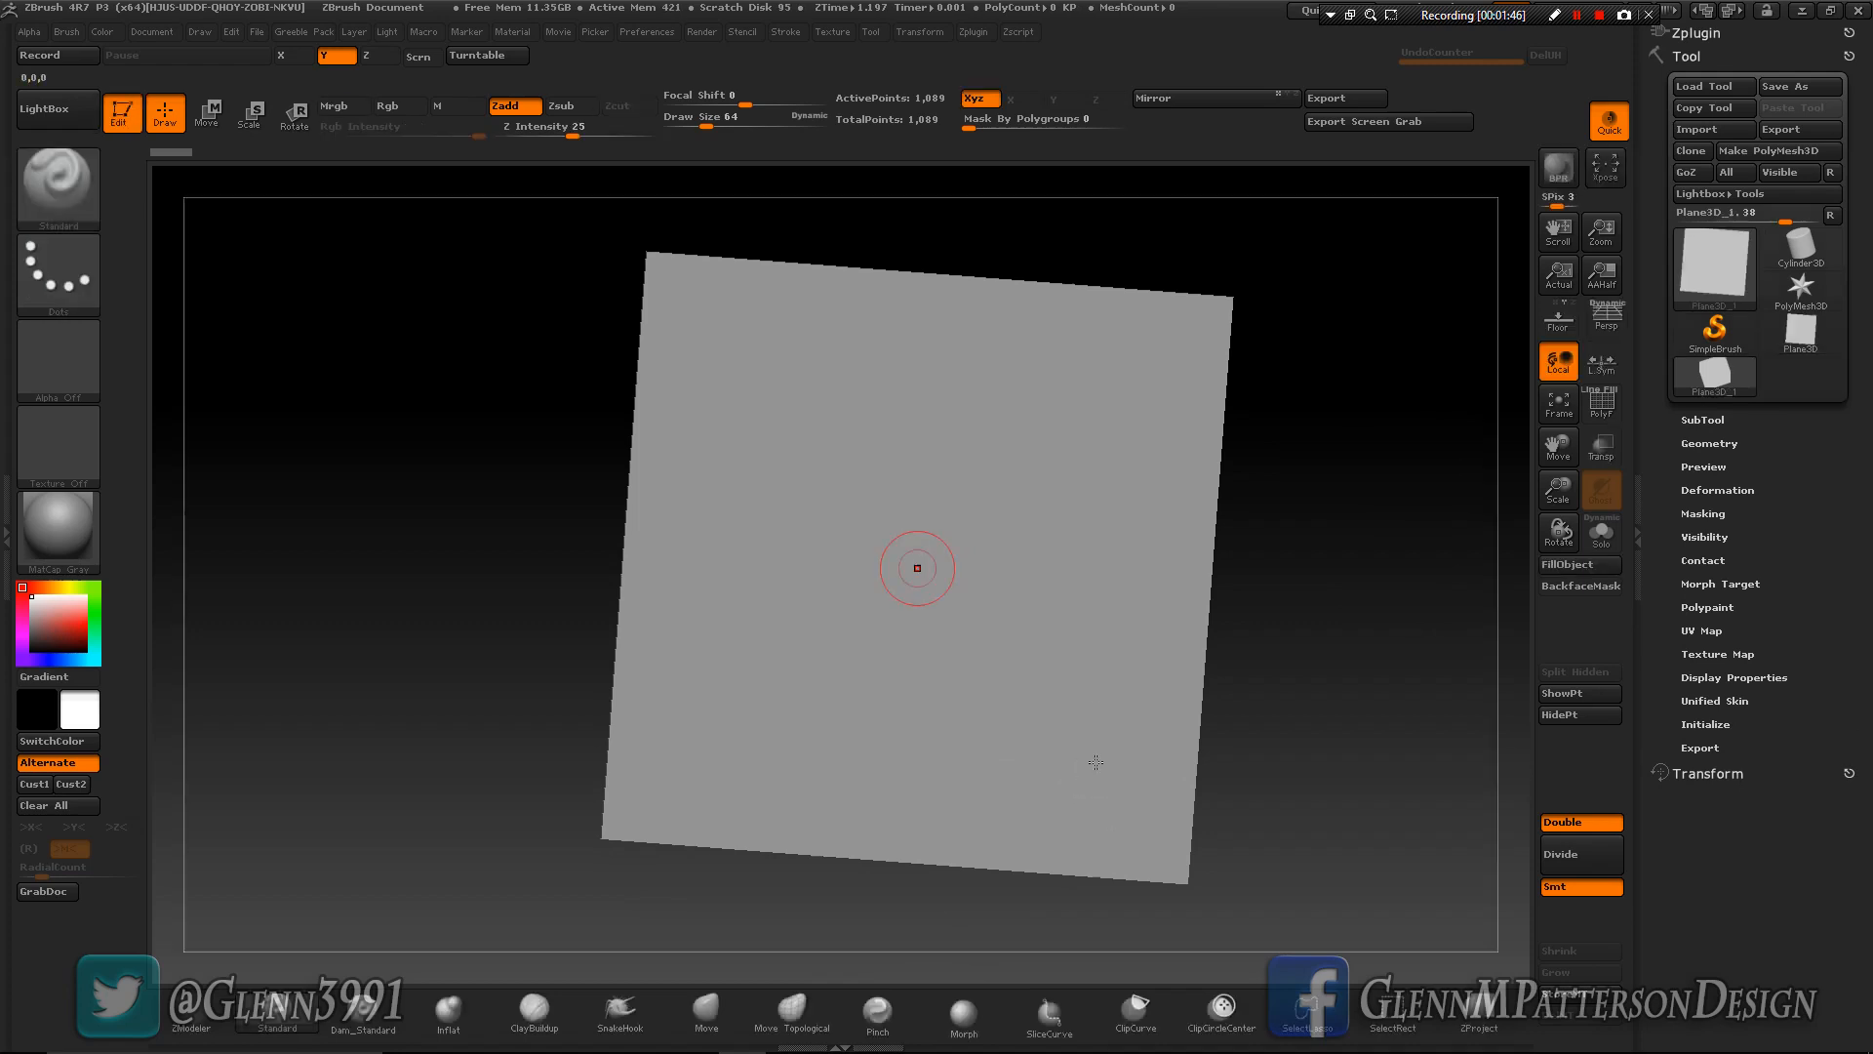
pyautogui.keyDown('shift'); pyautogui.moveTo(1330, 796); pyautogui.dragTo(1330, 795); pyautogui.keyUp('shift')
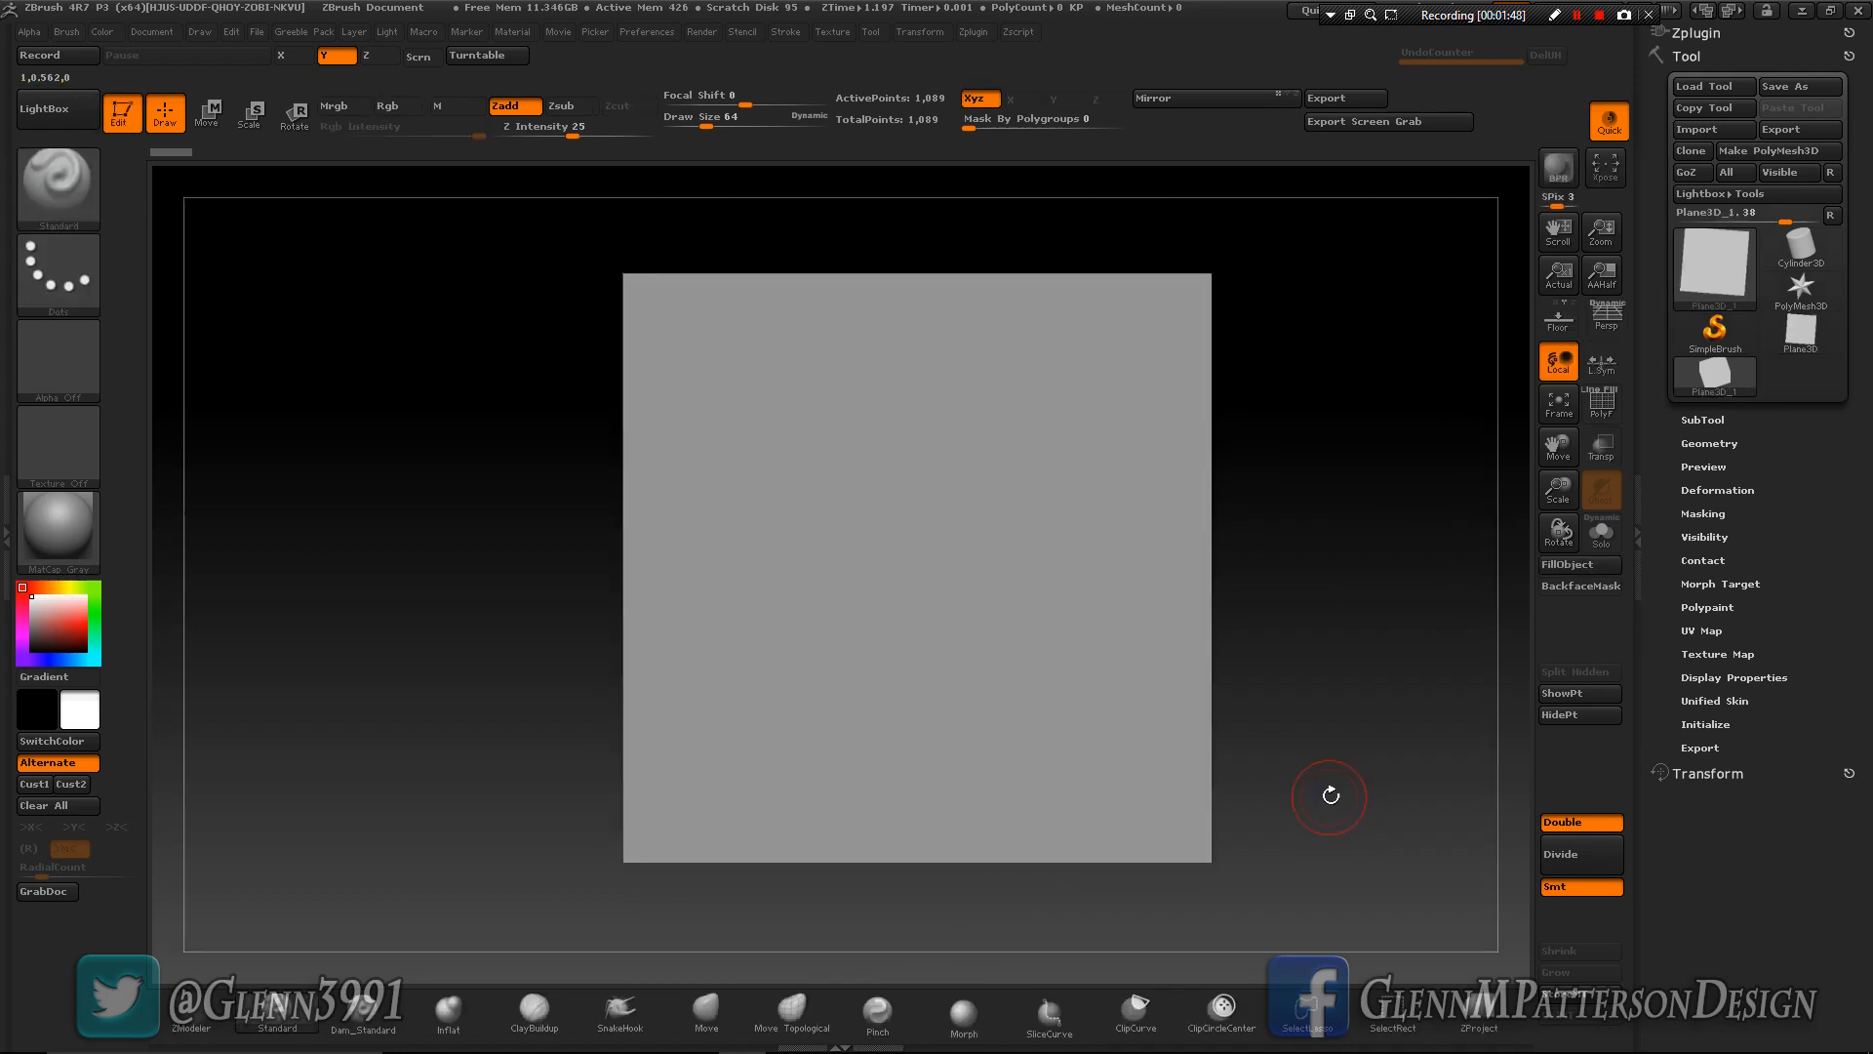
# Show the plane's polyframe and convert the plane to a PolyMesh3D.
pyautogui.click(1604, 410)
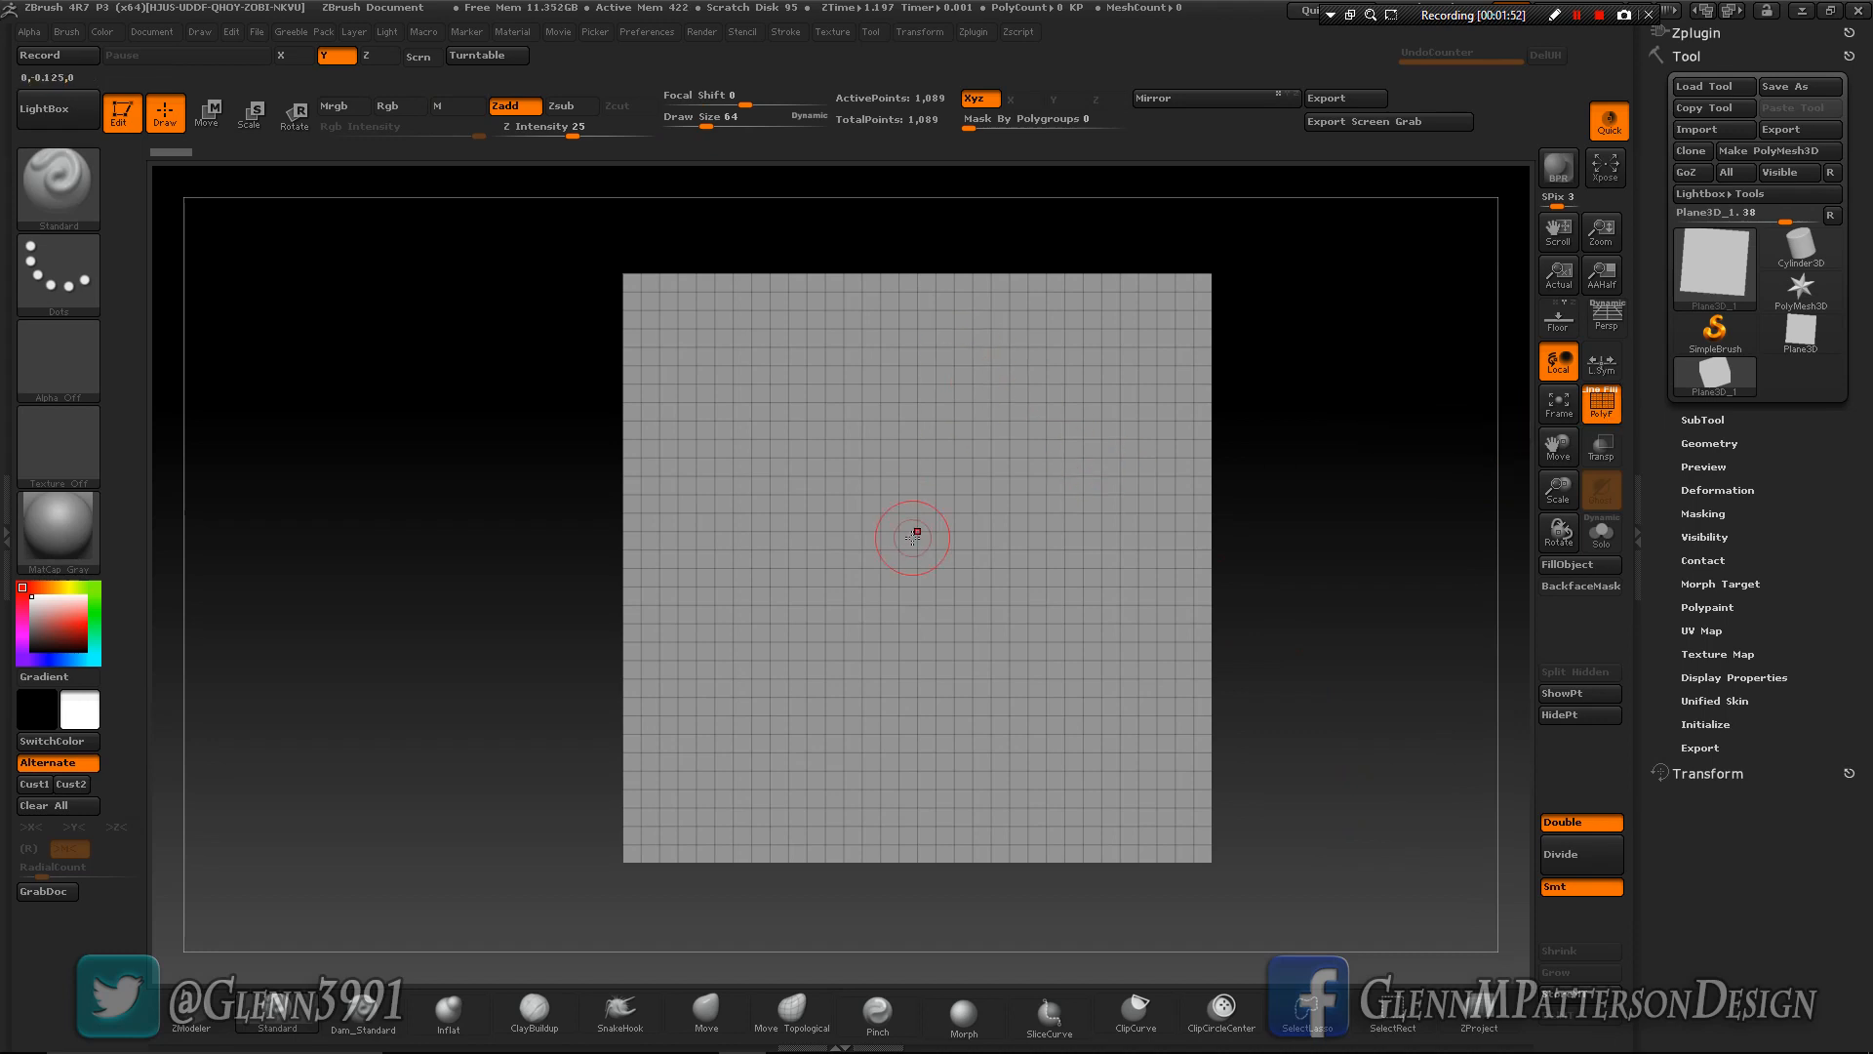
pyautogui.click(1752, 154)
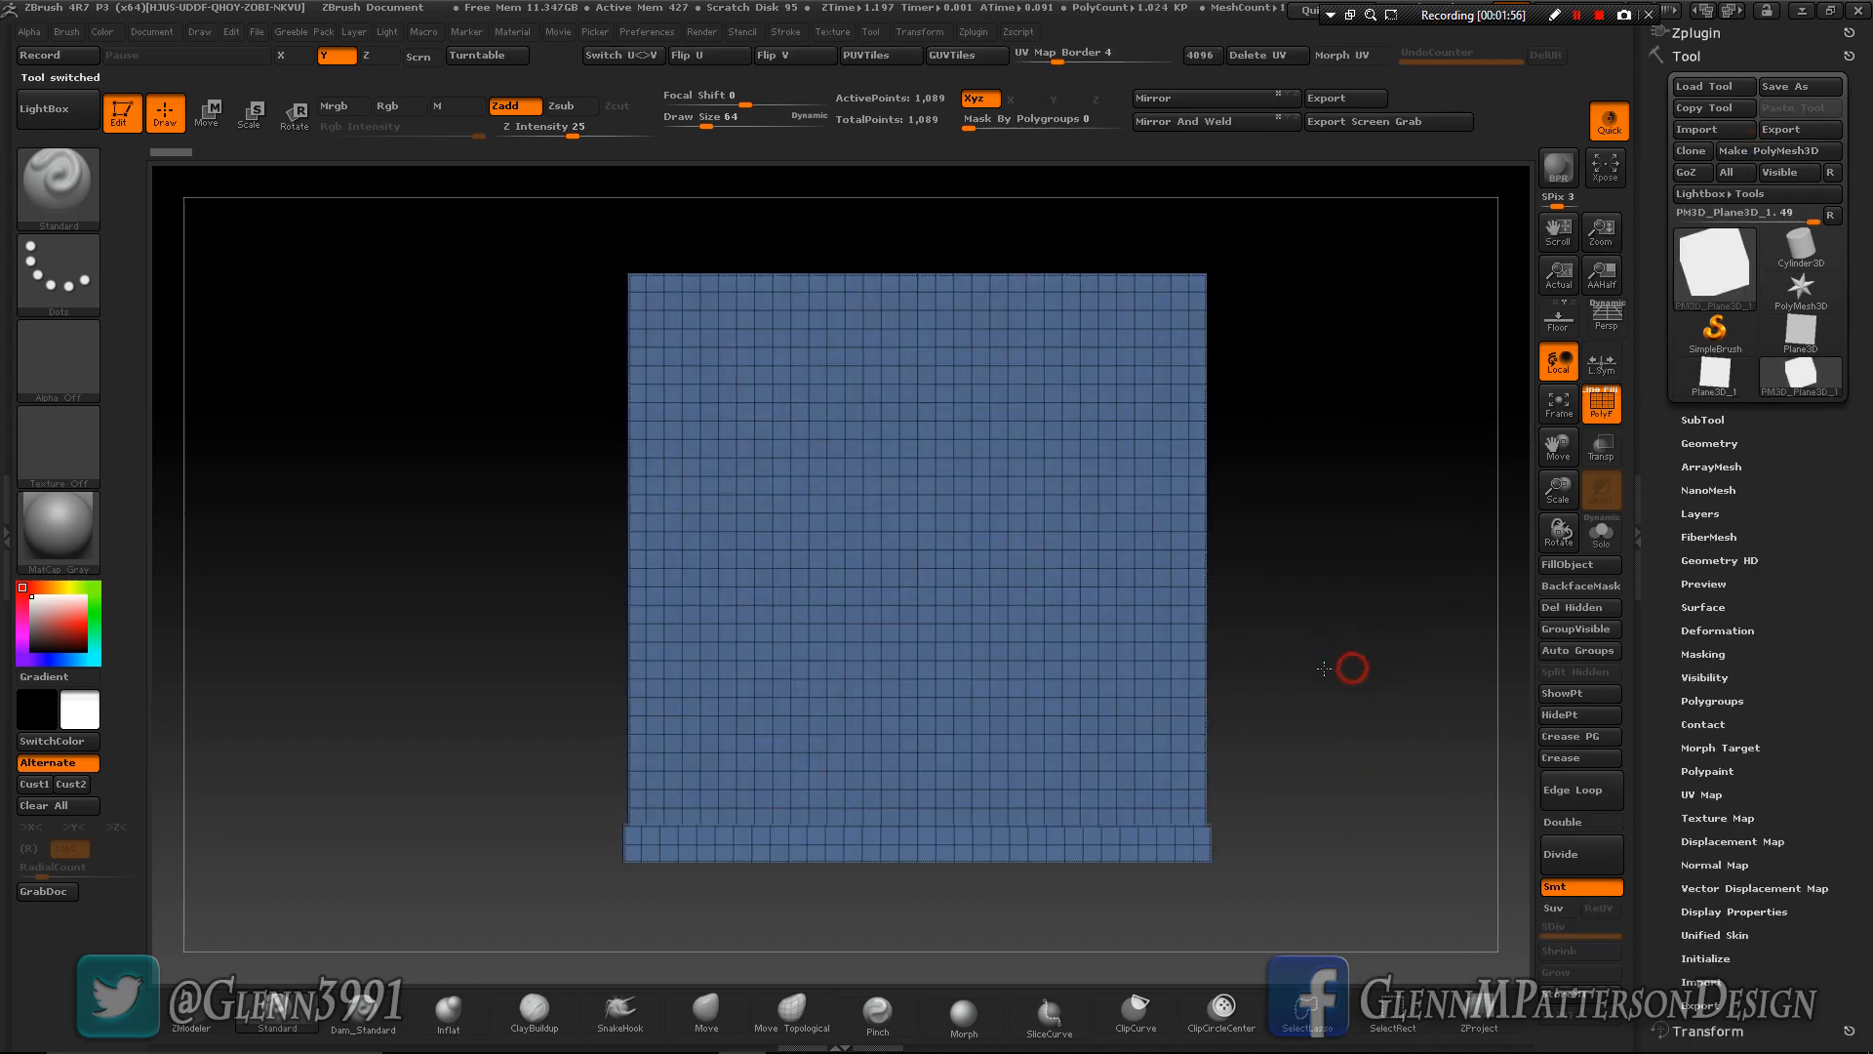
# Turn on double-sided display for the plane in its display properties.
pyautogui.moveTo(1324, 668)
pyautogui.mouseDown()
pyautogui.moveTo(1228, 676)
pyautogui.moveTo(1304, 670)
pyautogui.mouseUp()
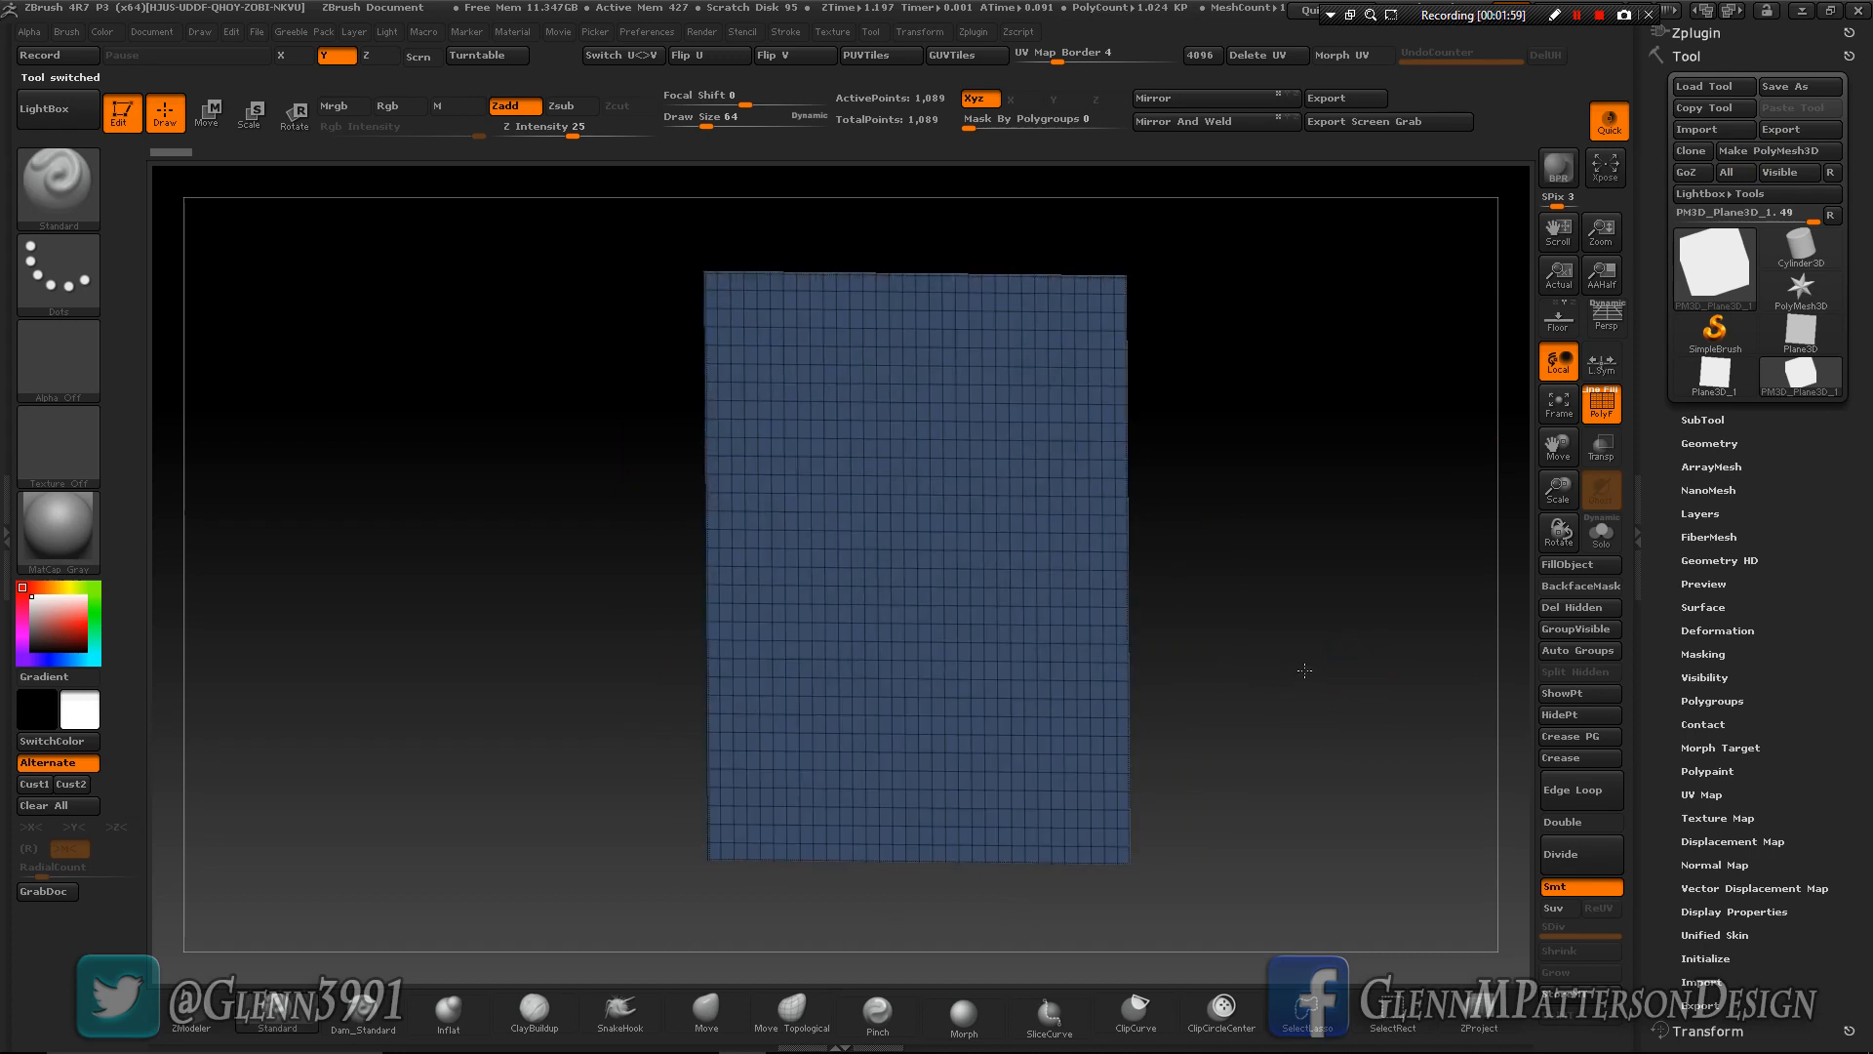
pyautogui.click(1722, 911)
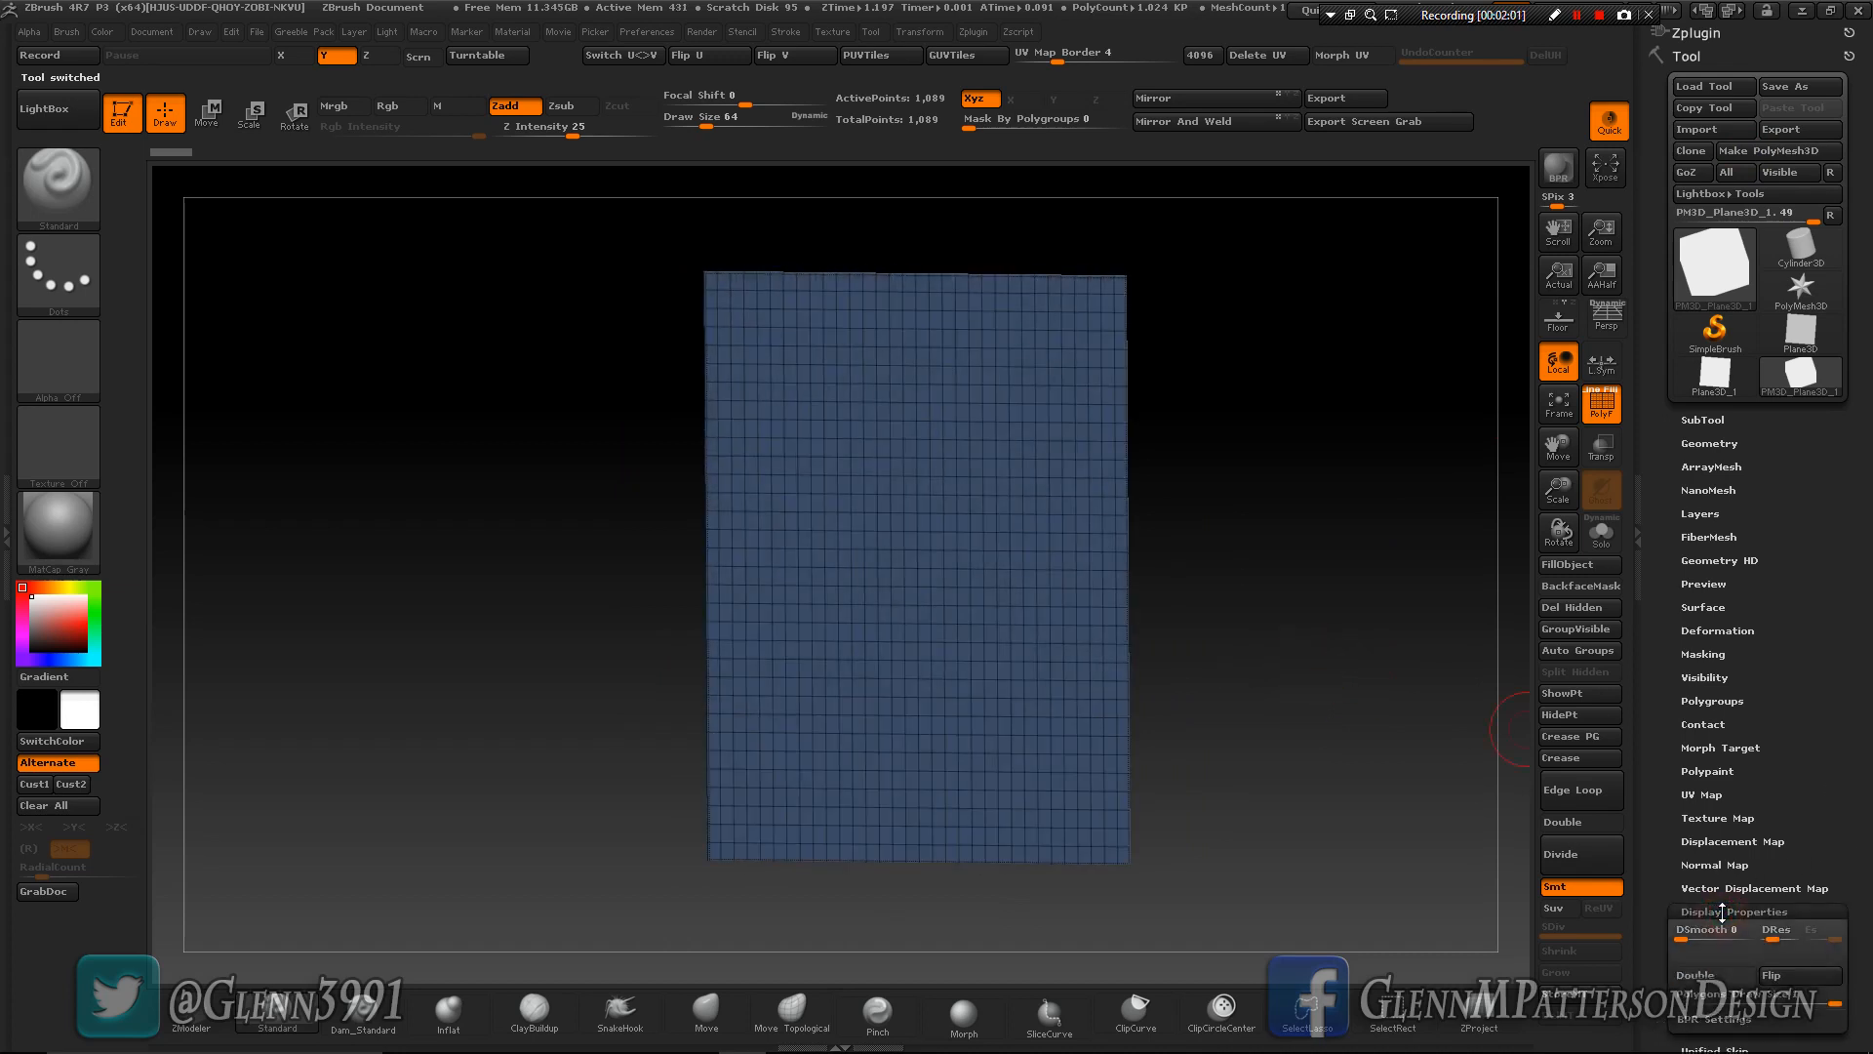
pyautogui.click(1715, 976)
pyautogui.moveTo(1245, 678); pyautogui.dragTo(1296, 706)
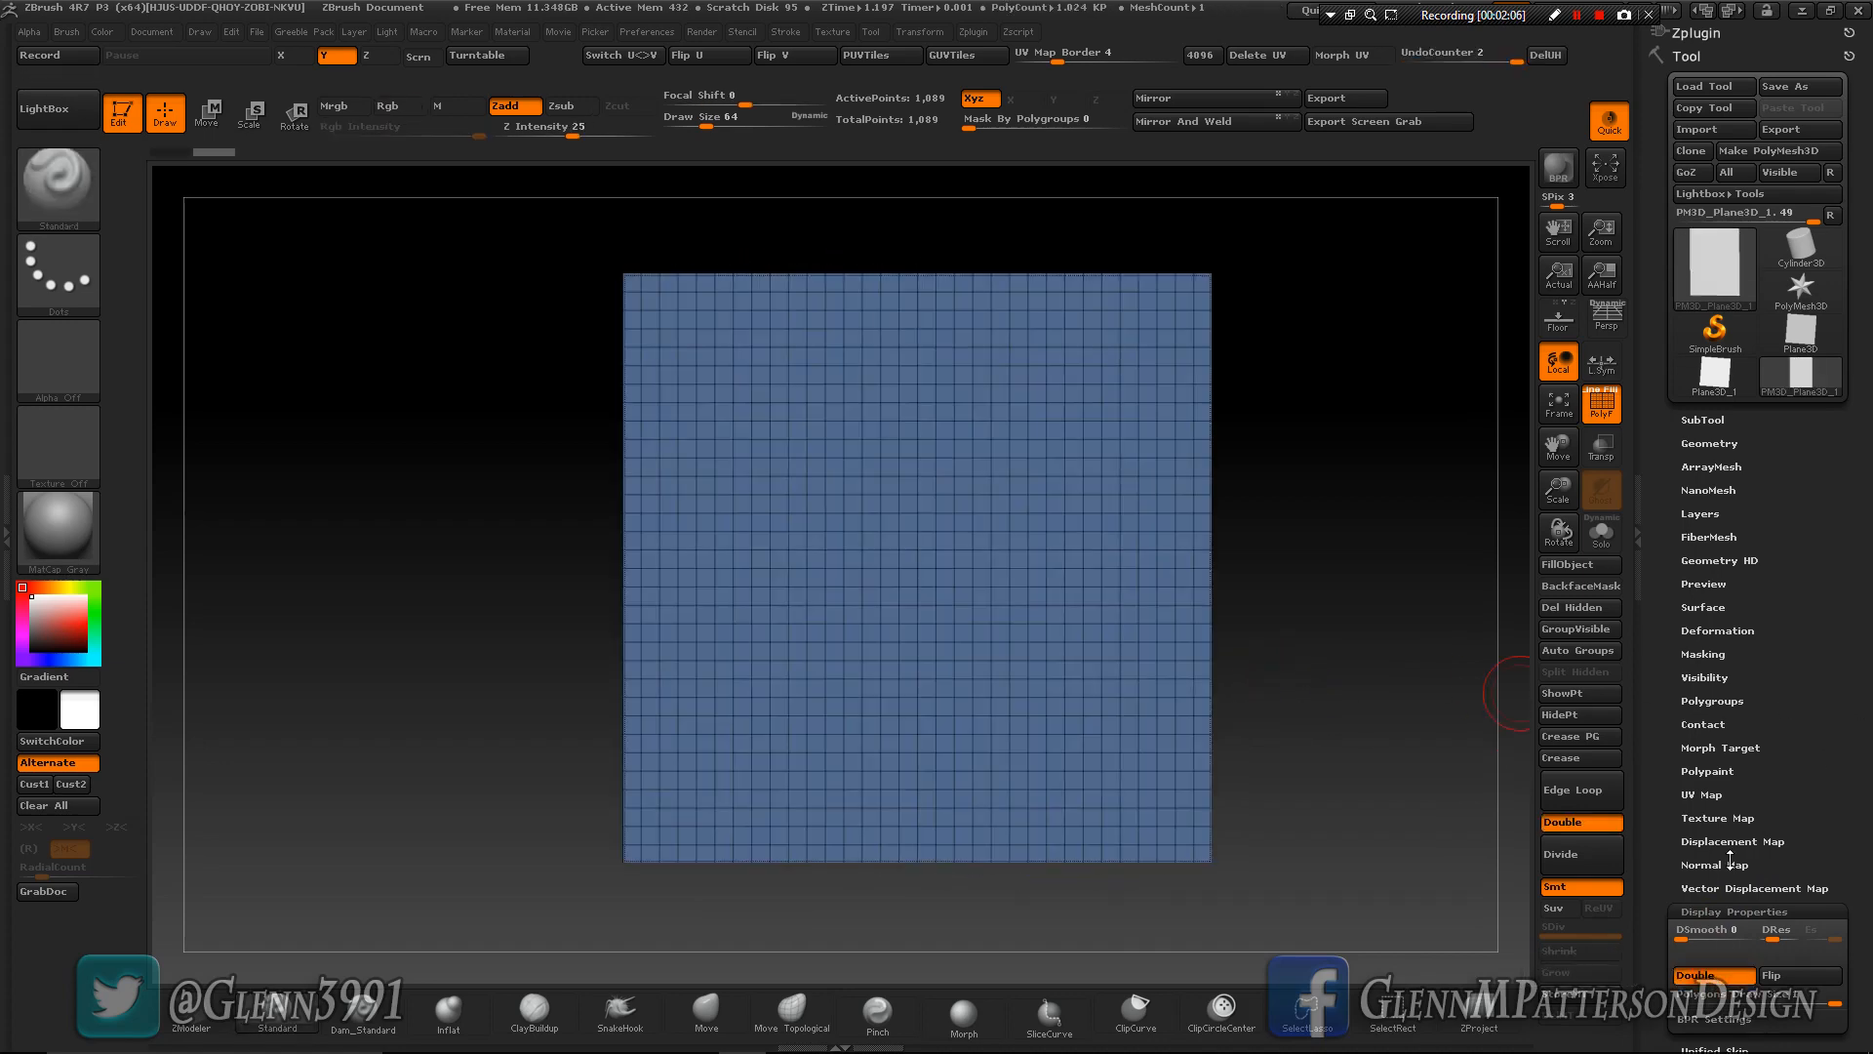
# Add surface noise to the plane in UV mode and flip its noise curve horizontally.
pyautogui.moveTo(1802, 793); pyautogui.dragTo(1797, 725)
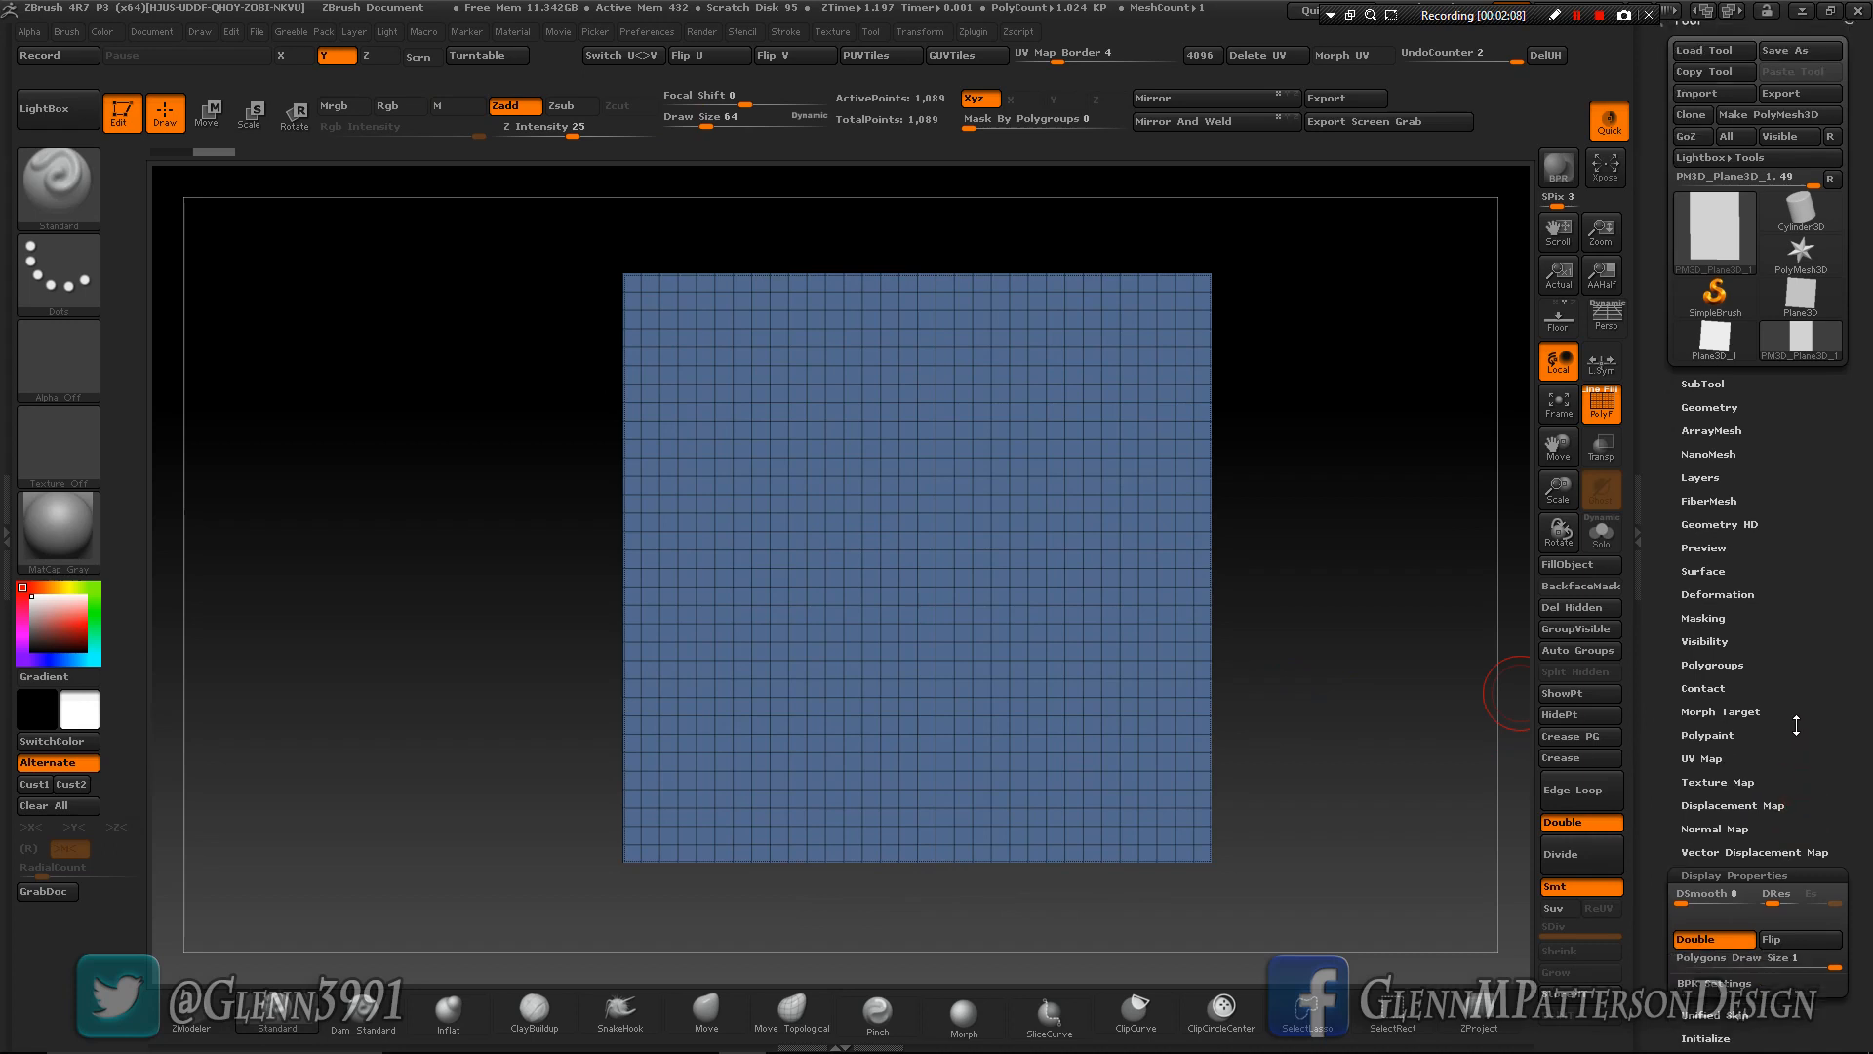
pyautogui.click(1704, 573)
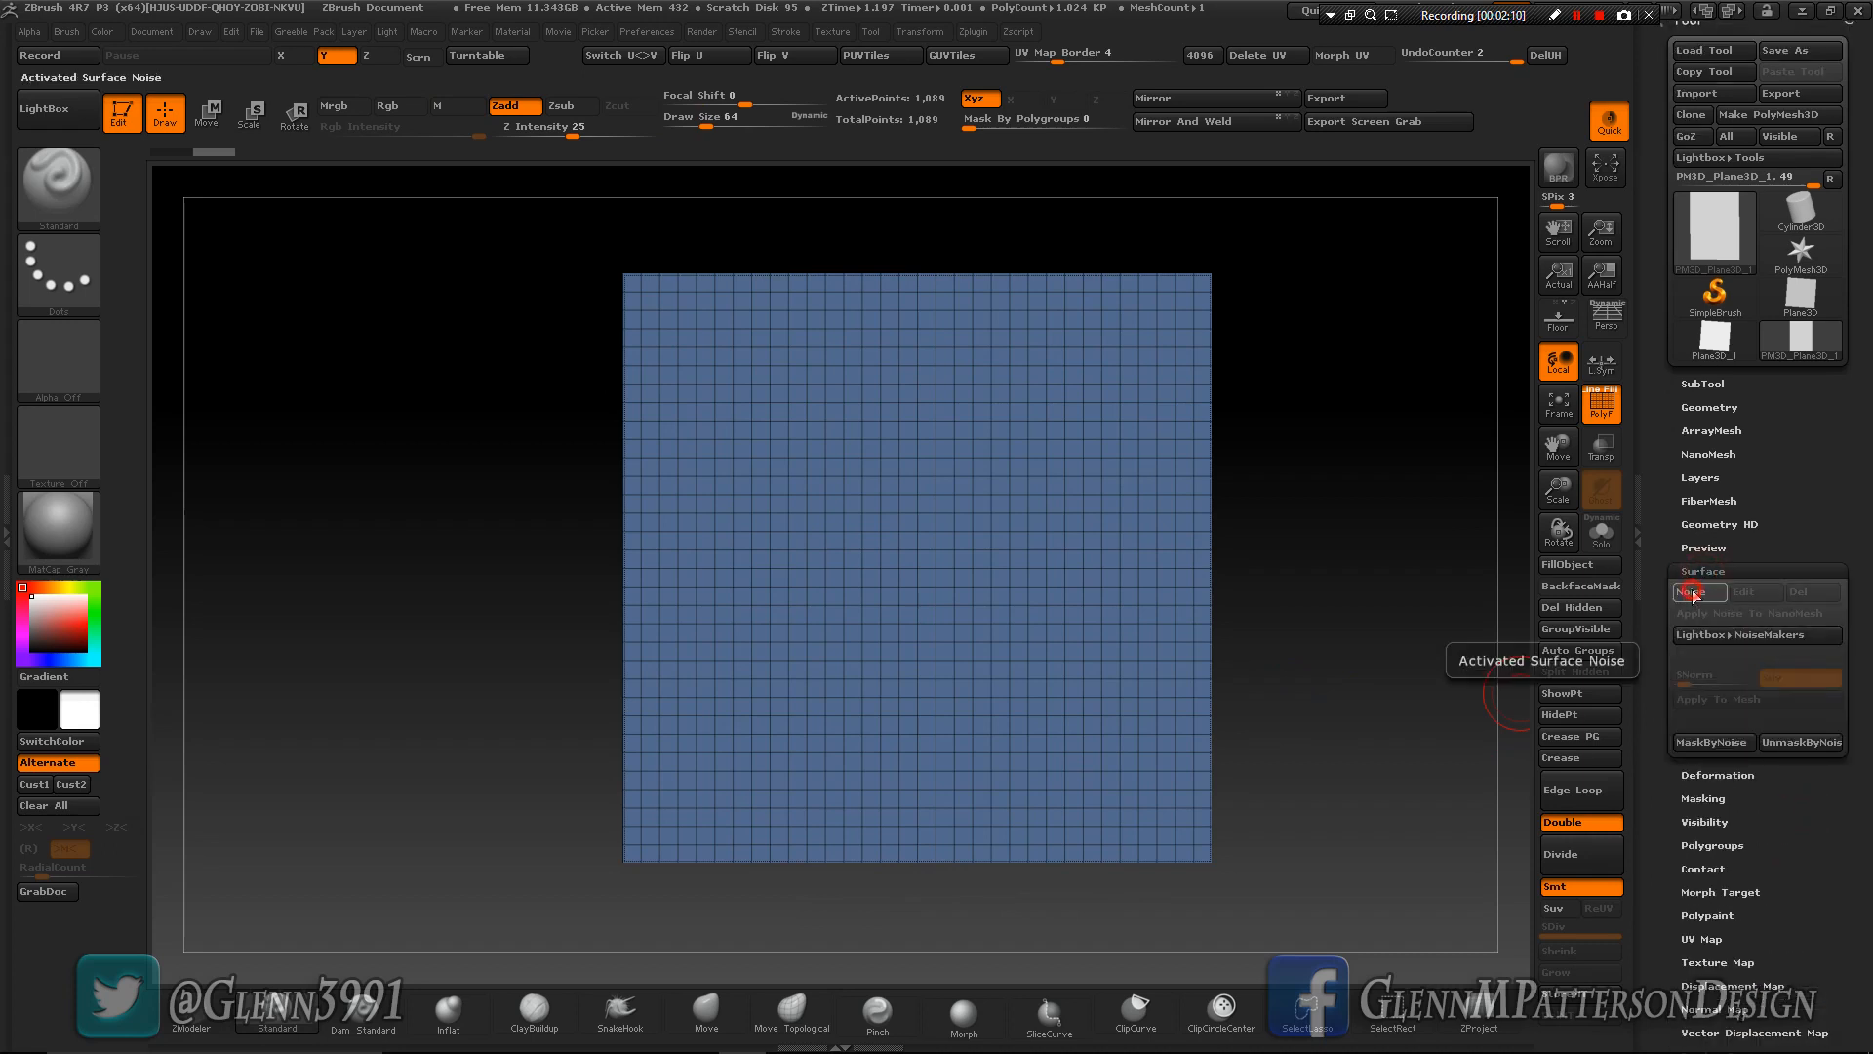
pyautogui.click(1694, 597)
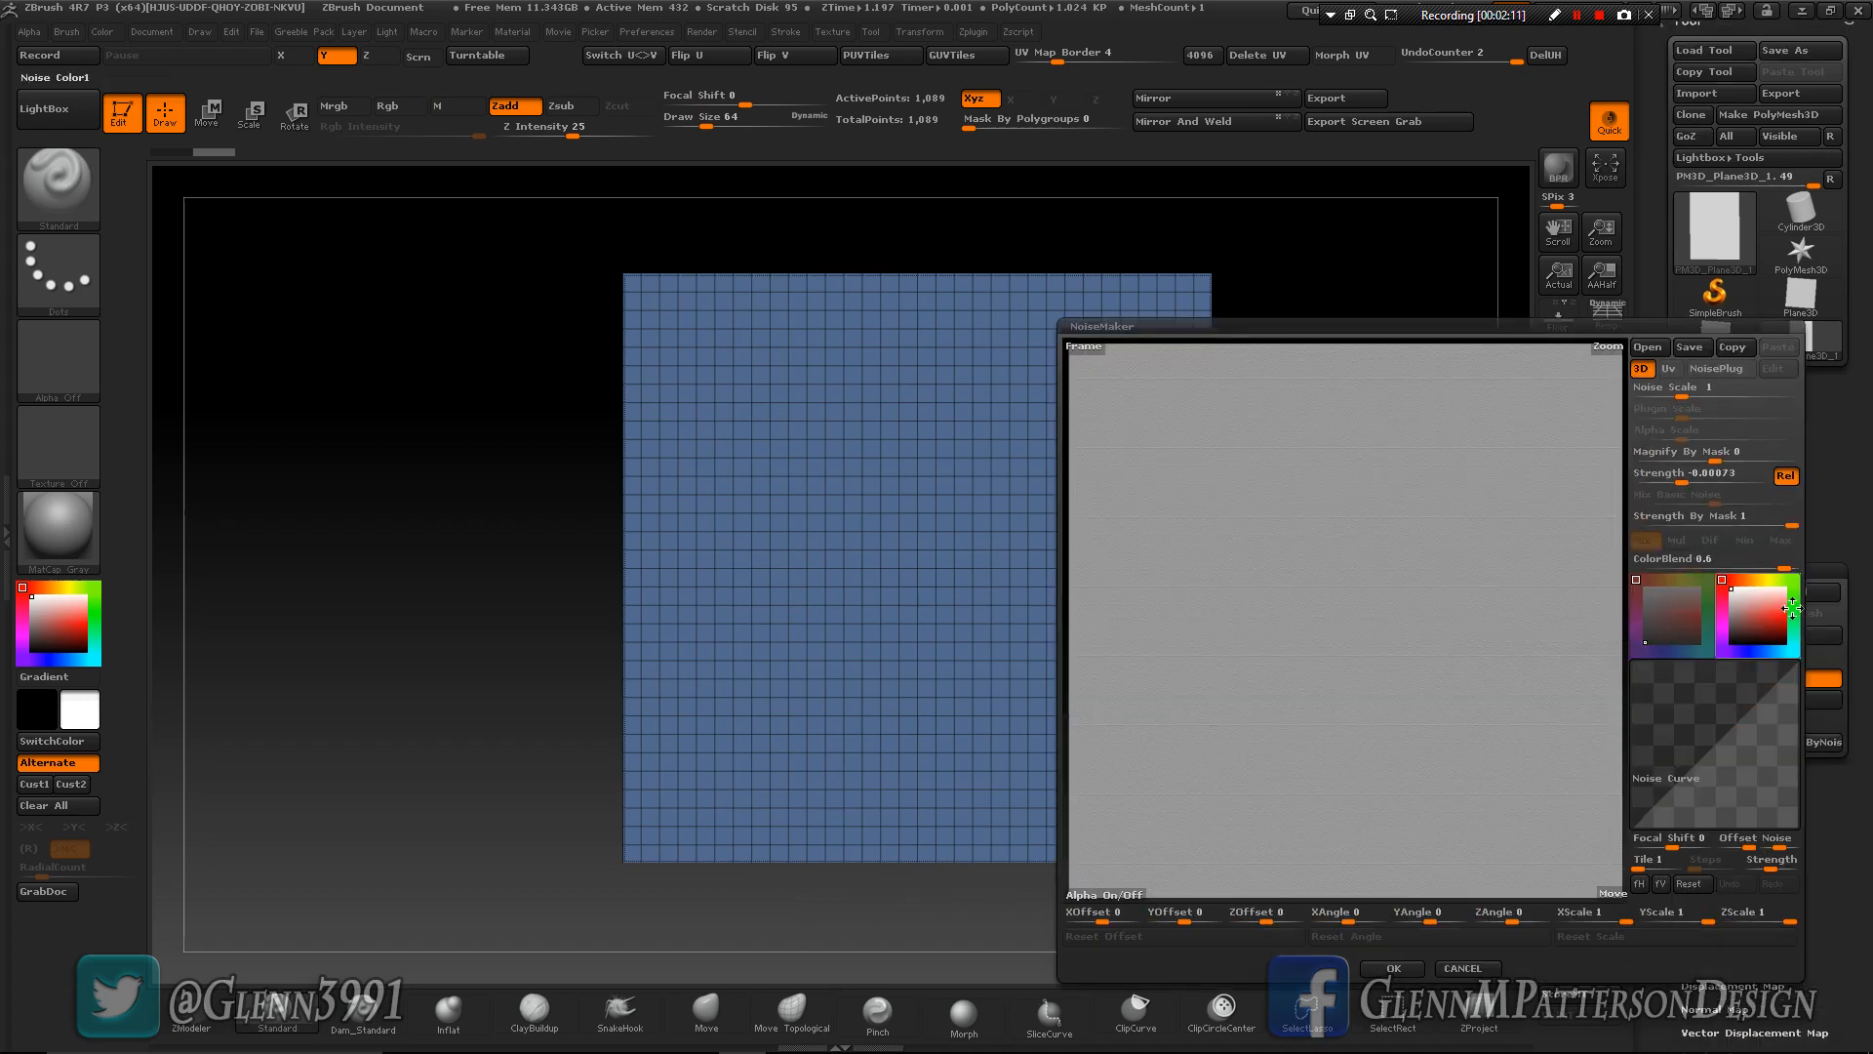
pyautogui.click(1669, 369)
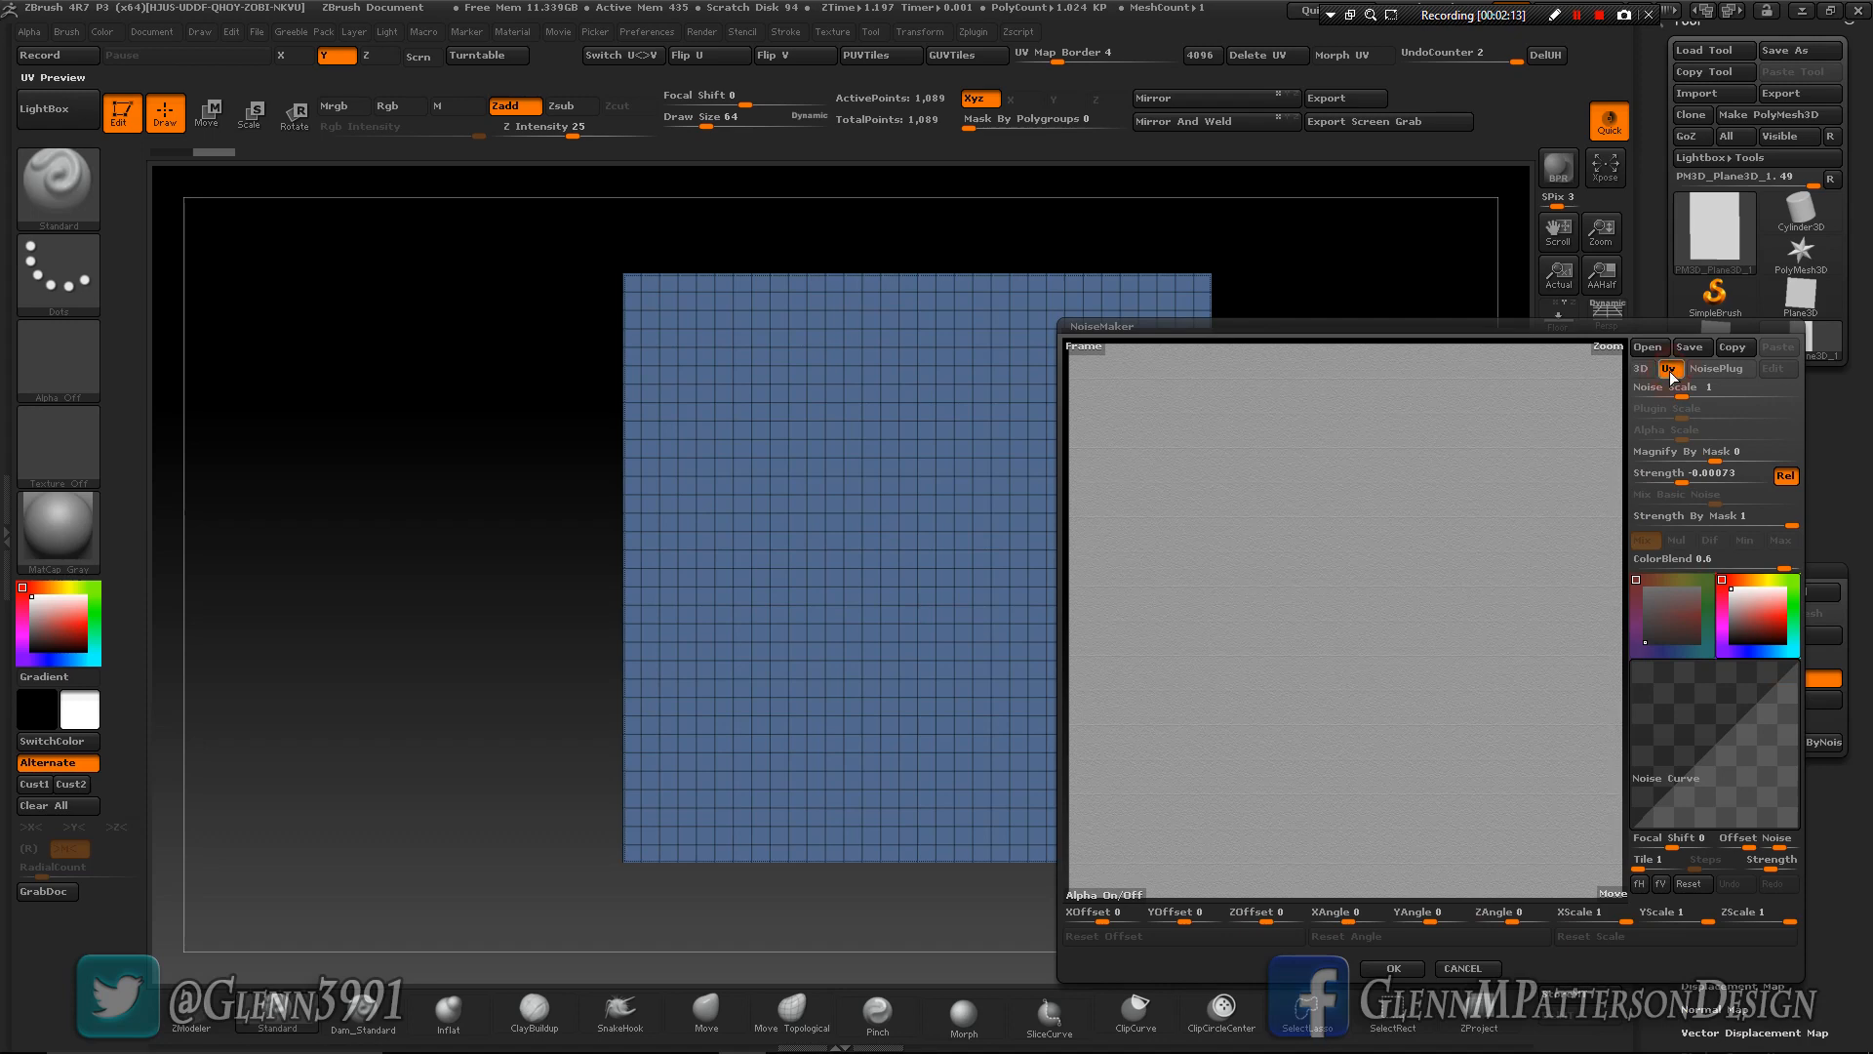
pyautogui.click(1639, 885)
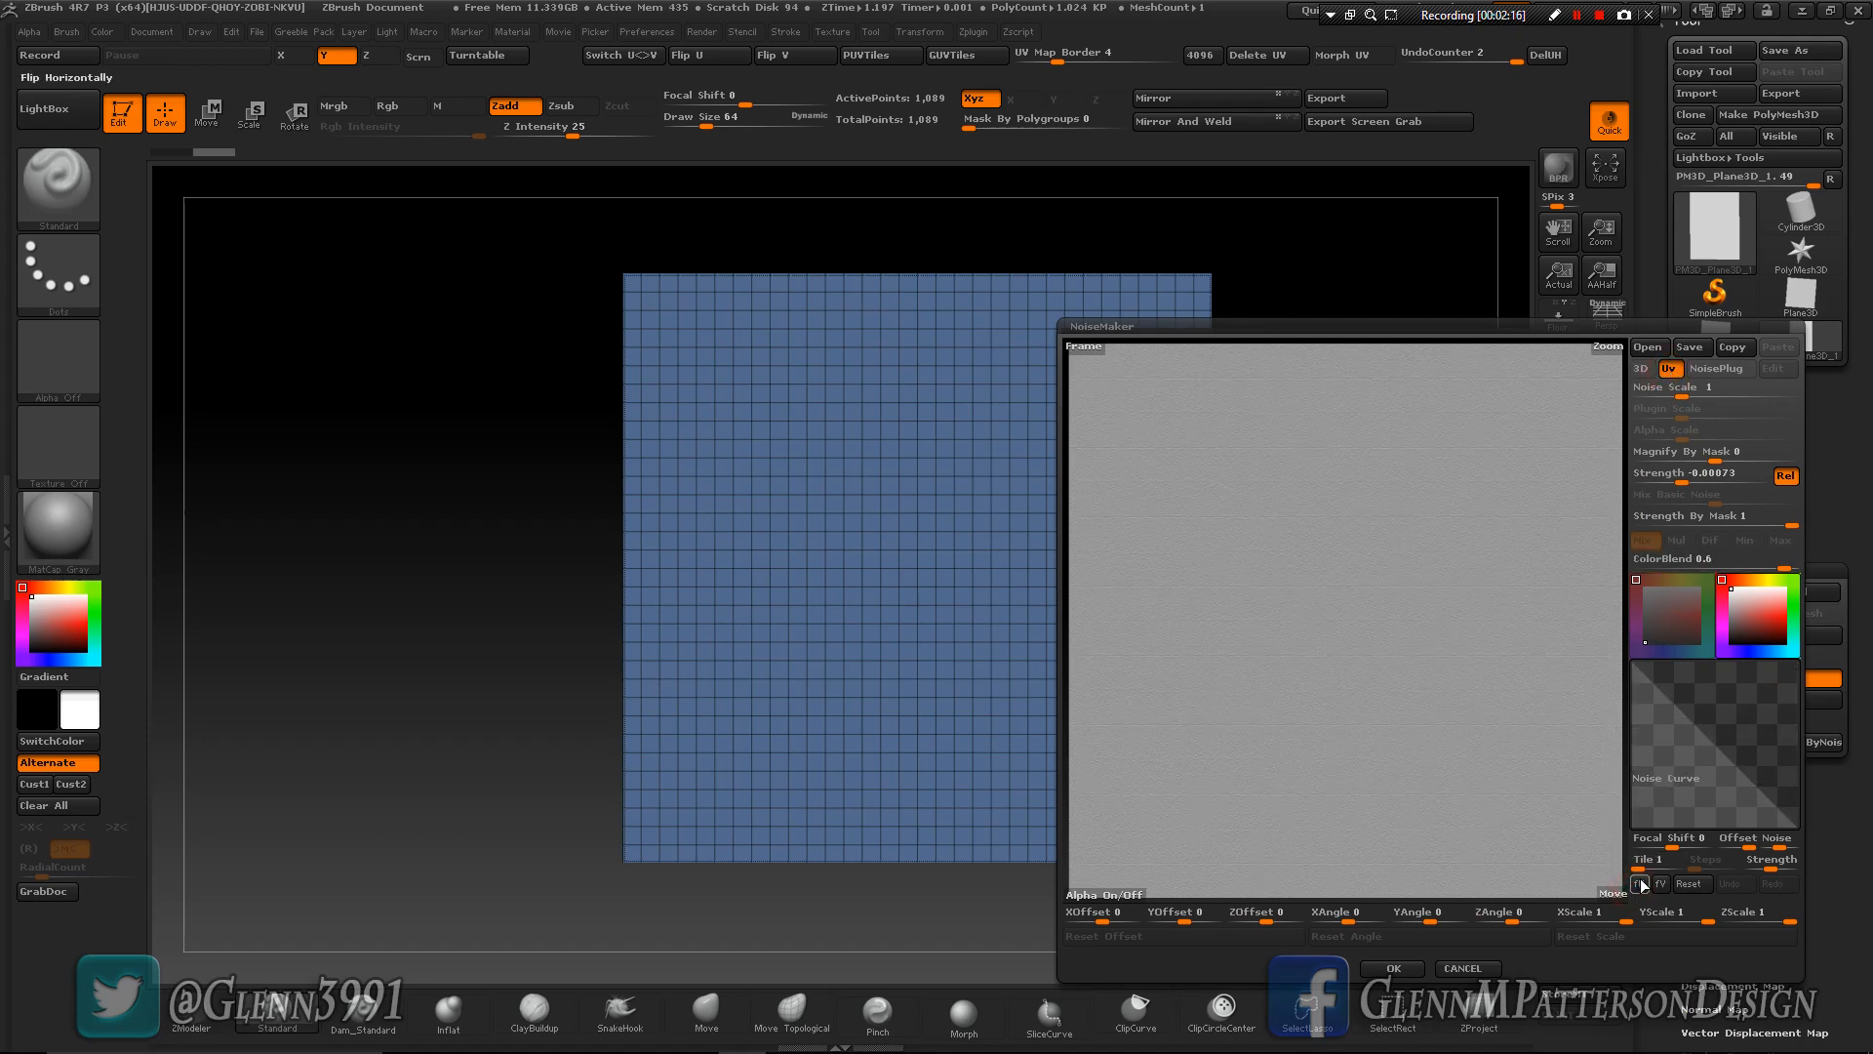
# Load the Depth image from TUTORIALS > Greeble 4K Sample Pack > 04 > JPEG on drive D as the noise alpha.
pyautogui.click(1104, 894)
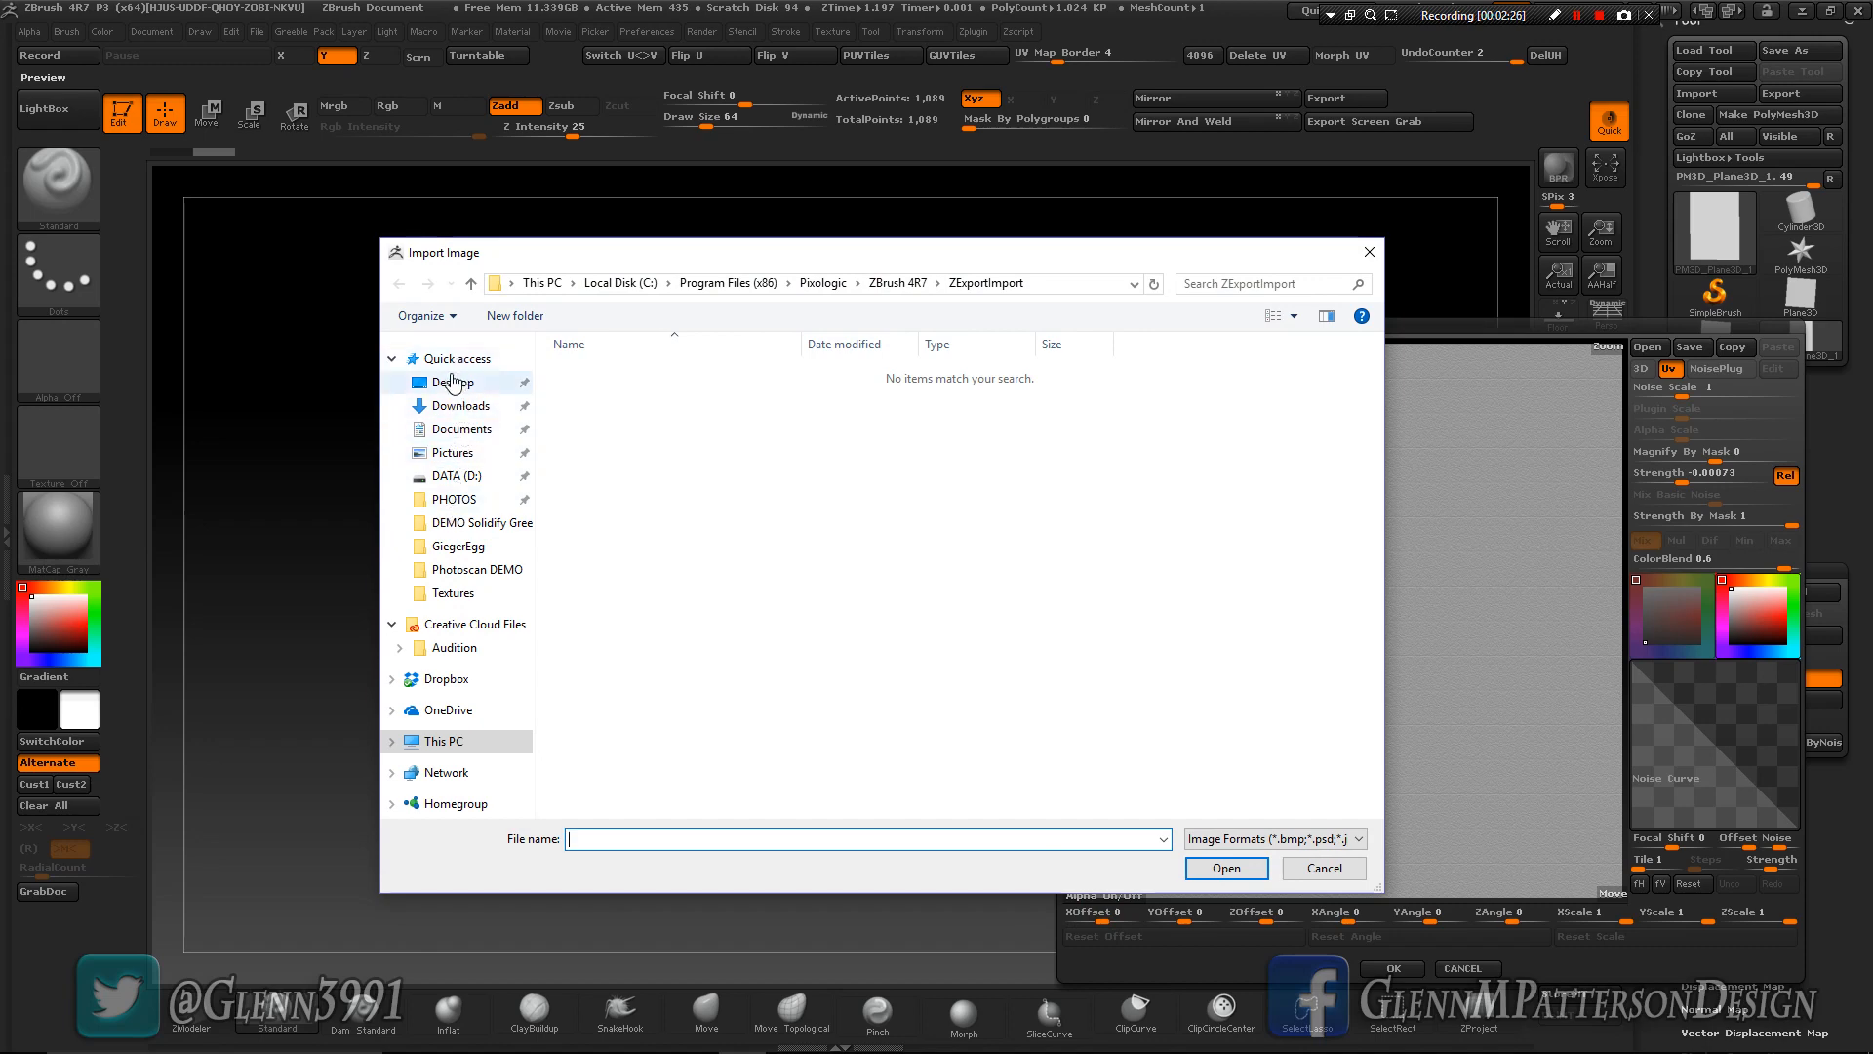
pyautogui.click(458, 477)
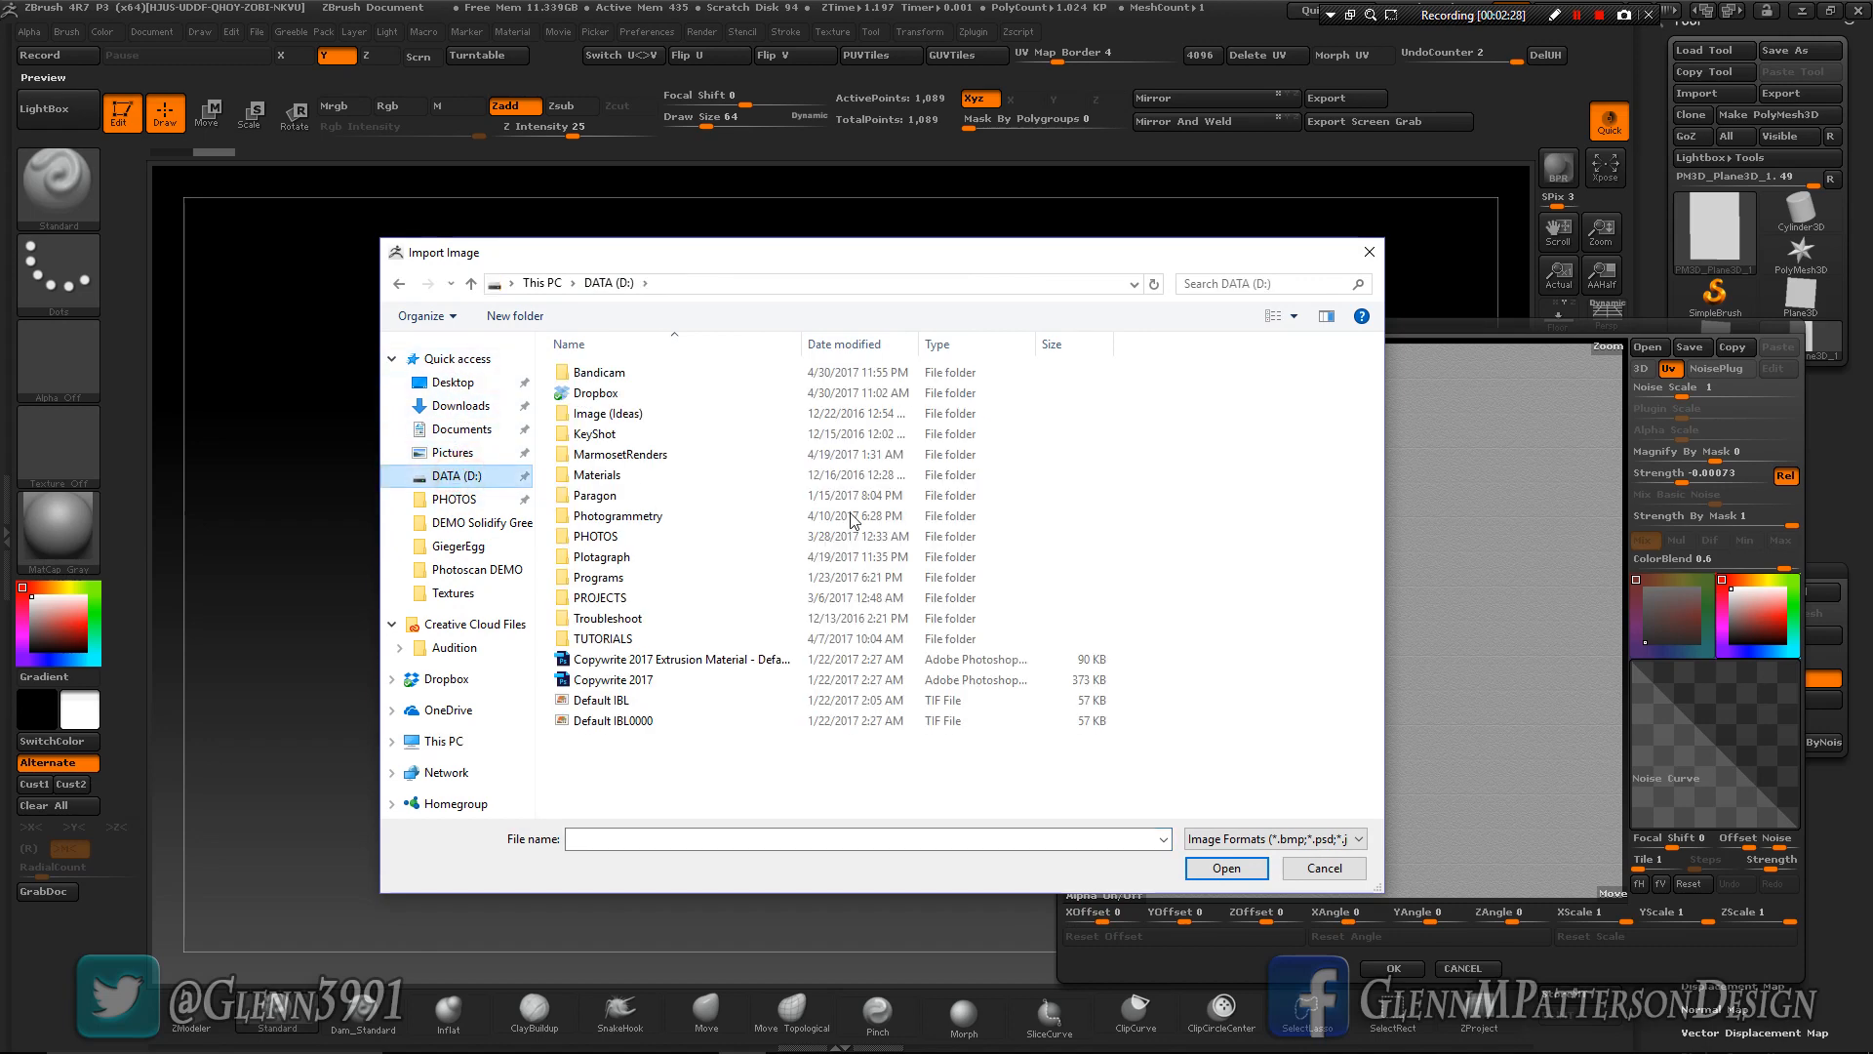
pyautogui.doubleClick(576, 639)
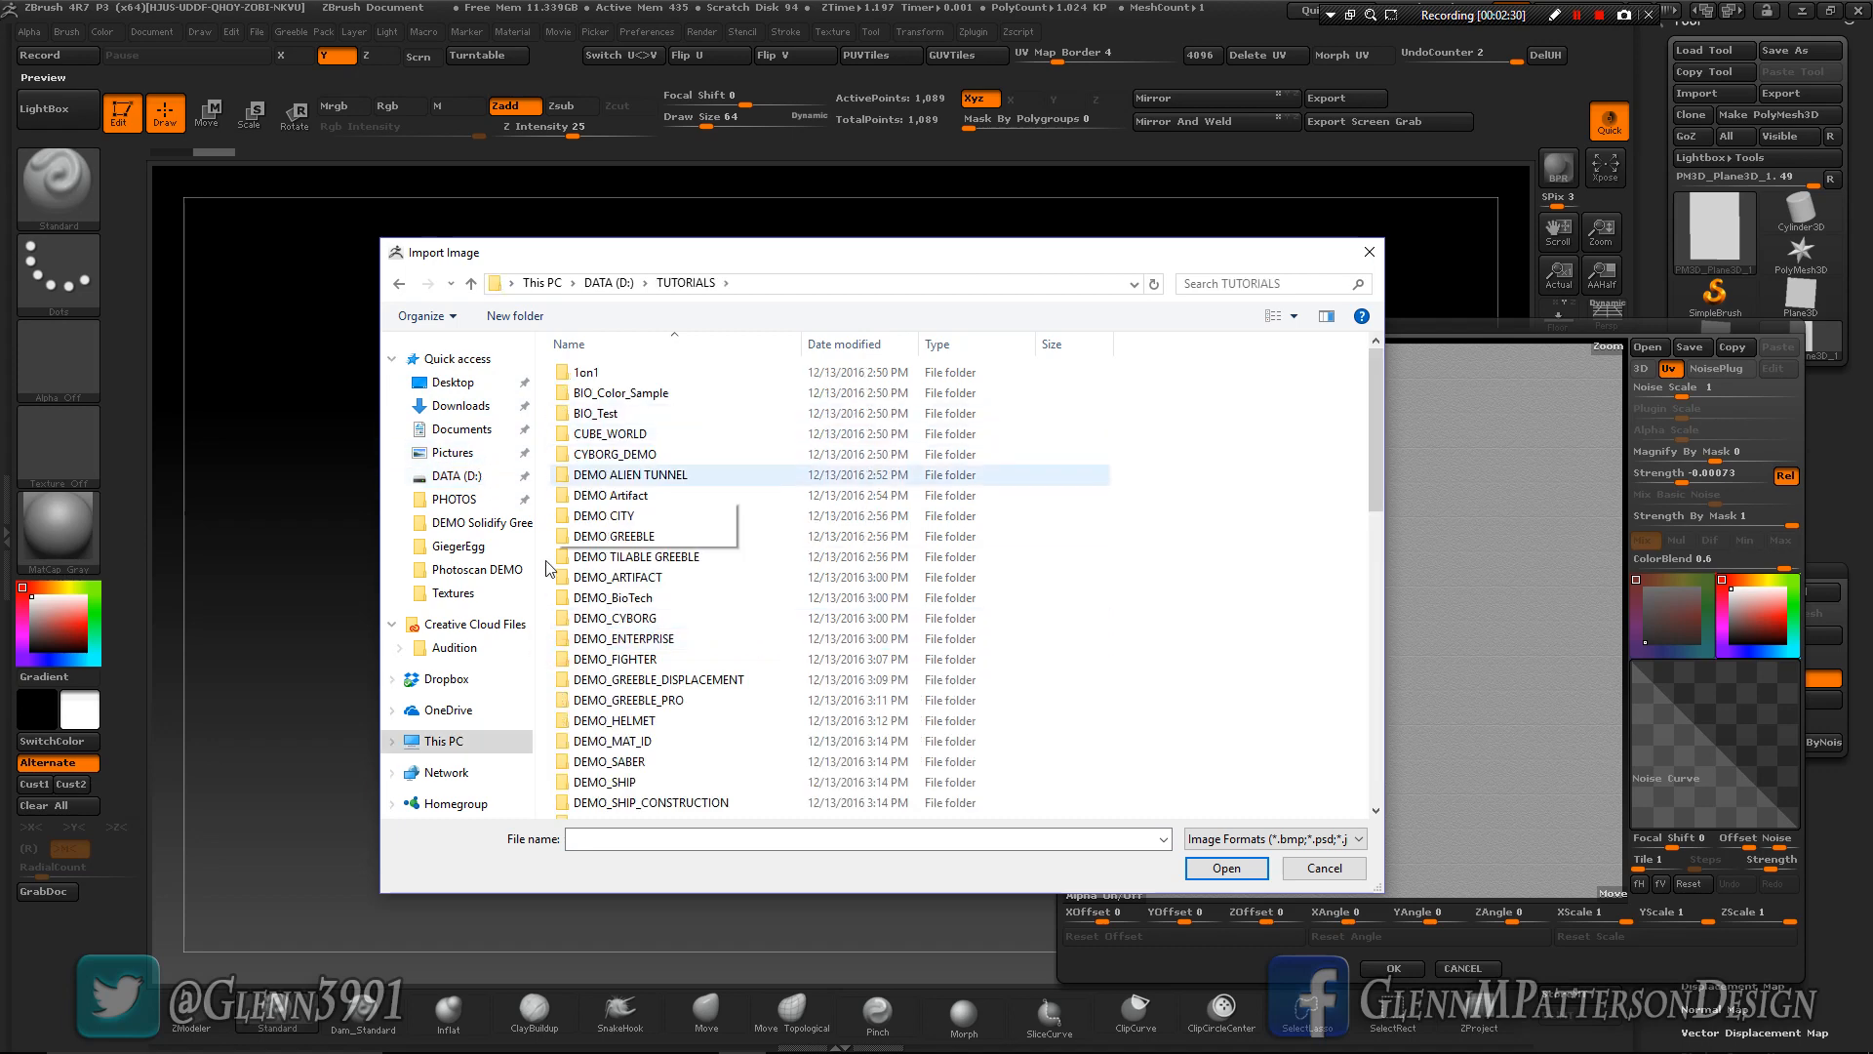
pyautogui.scroll(-5, 751, 688)
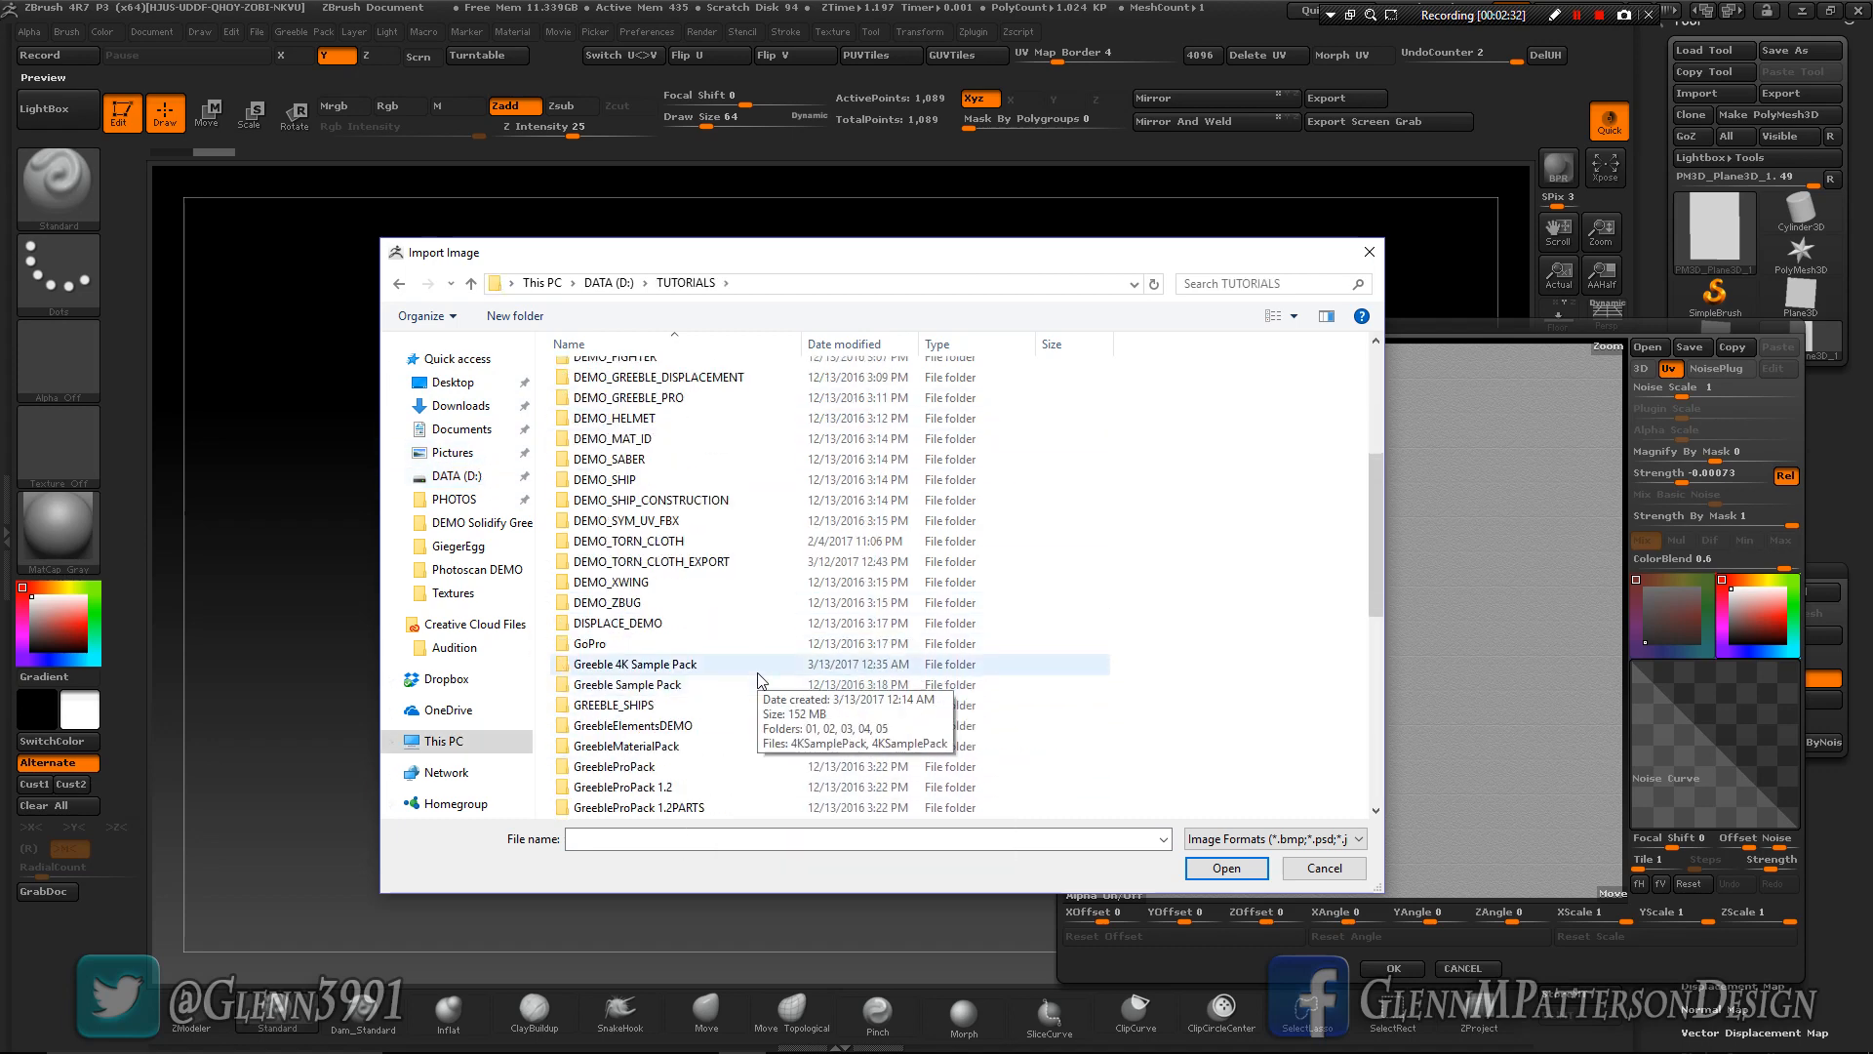
pyautogui.scroll(-2, 760, 680)
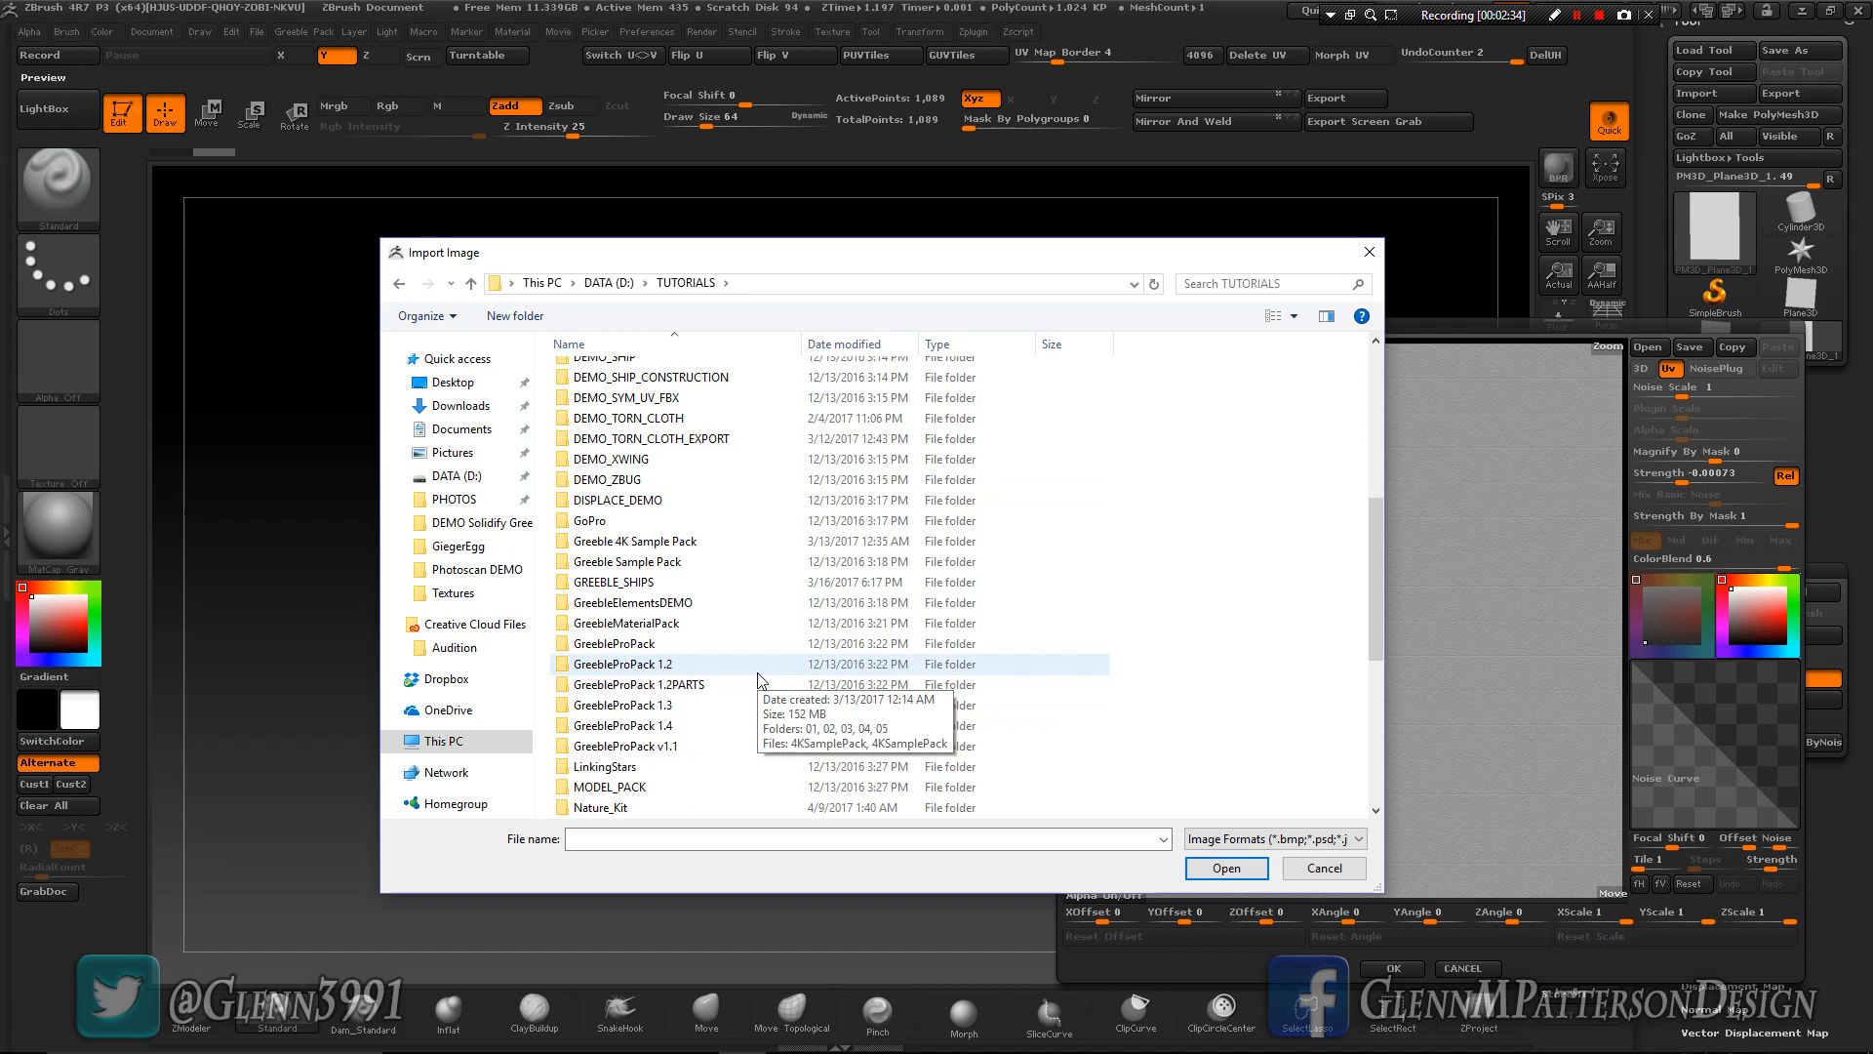
pyautogui.doubleClick(580, 541)
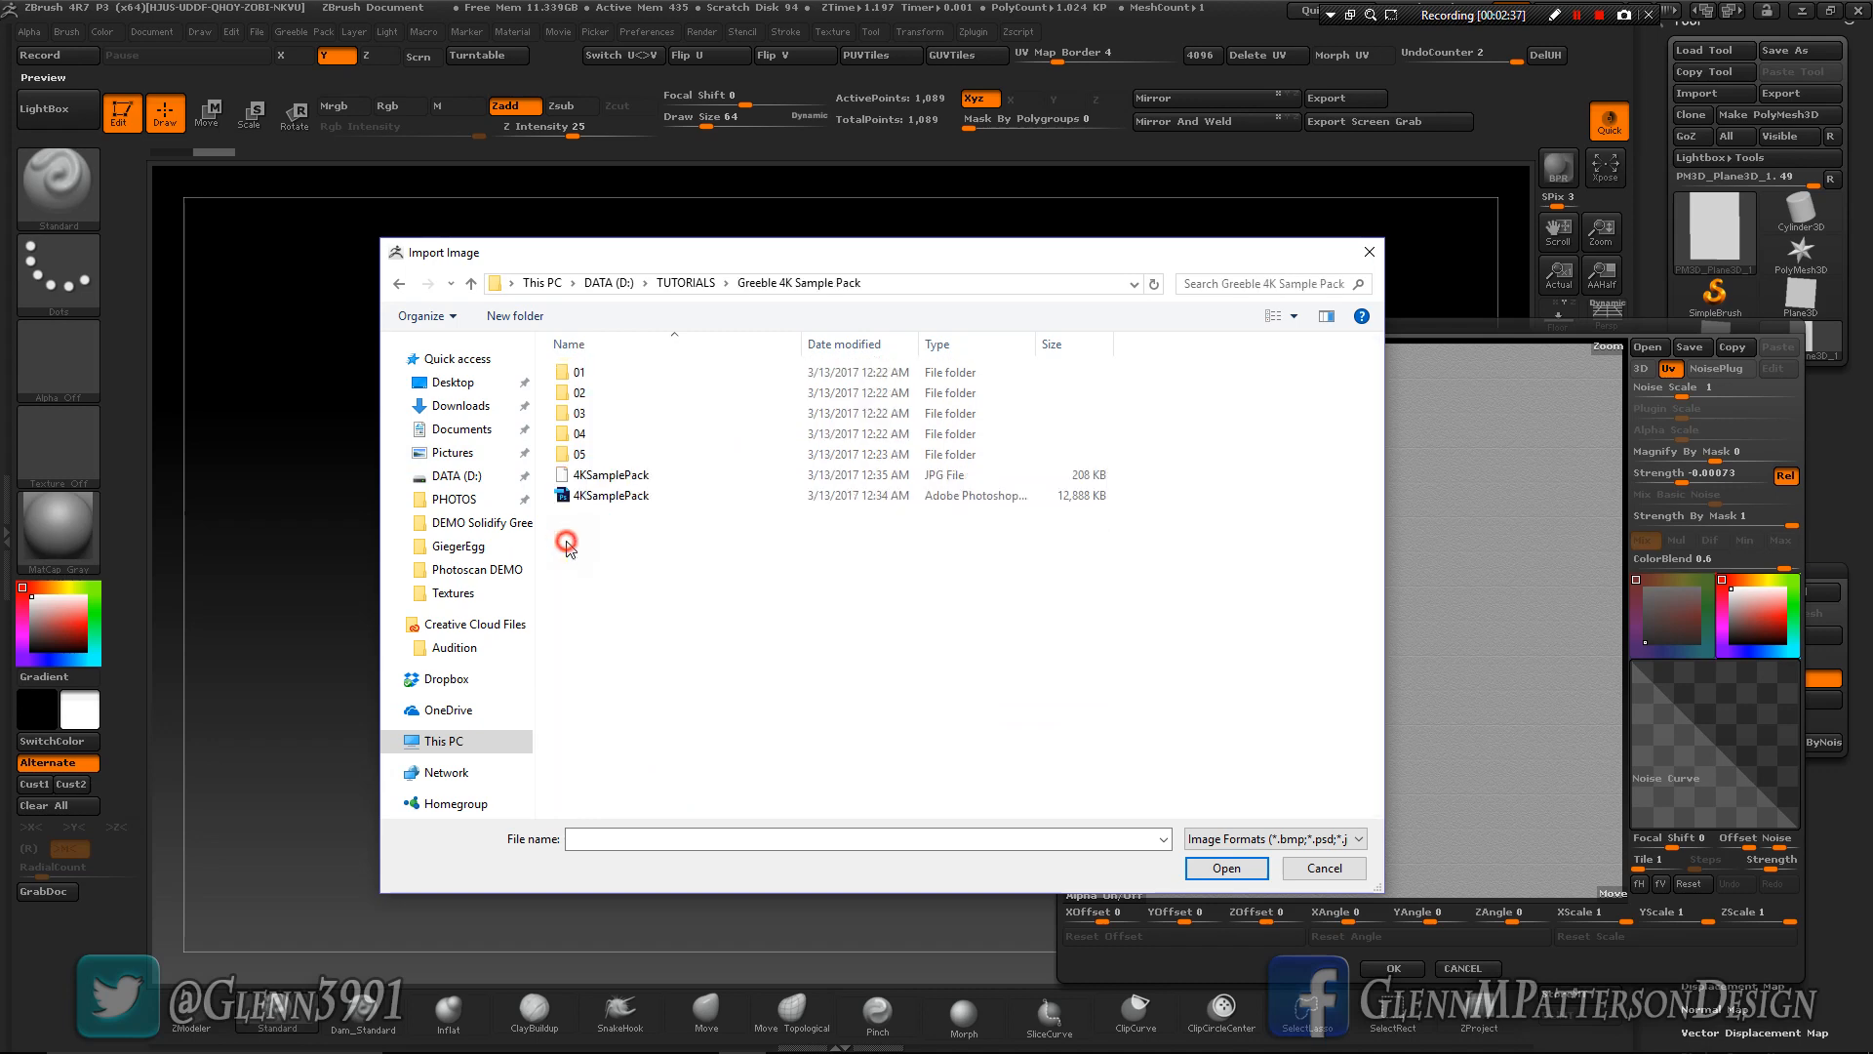
pyautogui.doubleClick(568, 434)
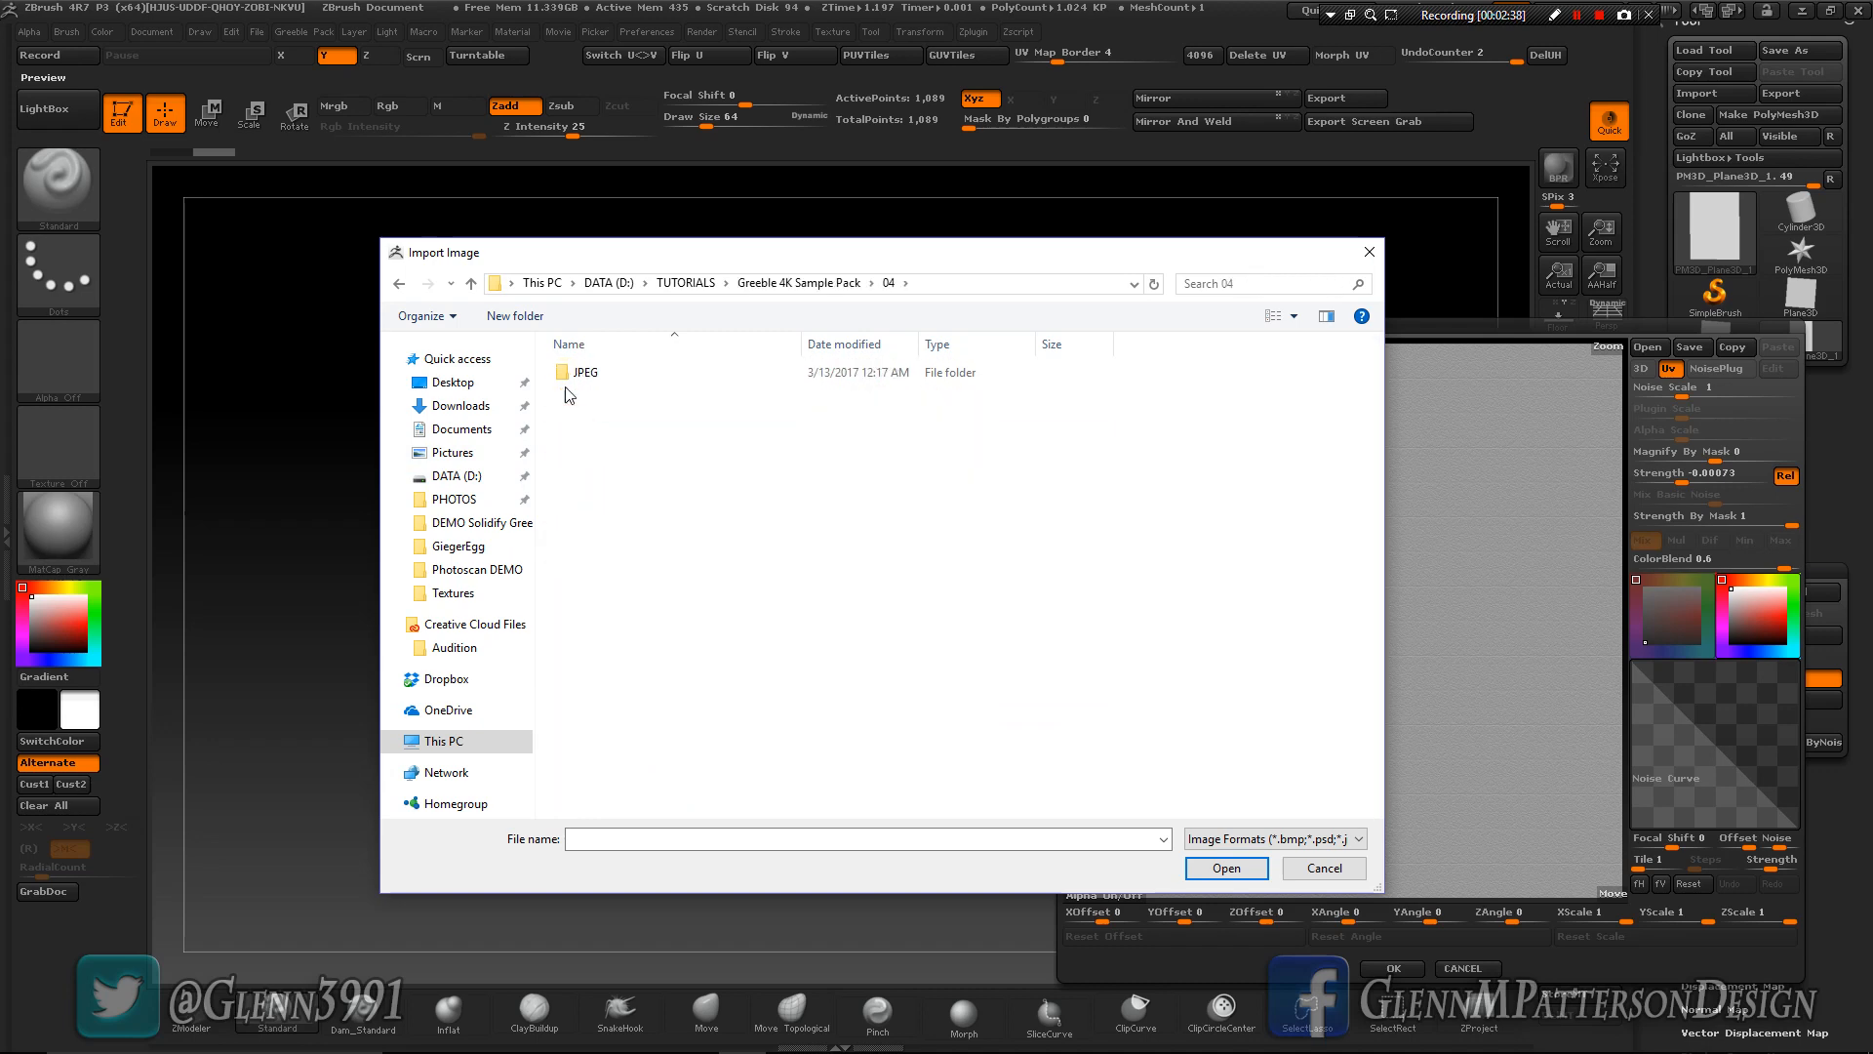
pyautogui.doubleClick(559, 375)
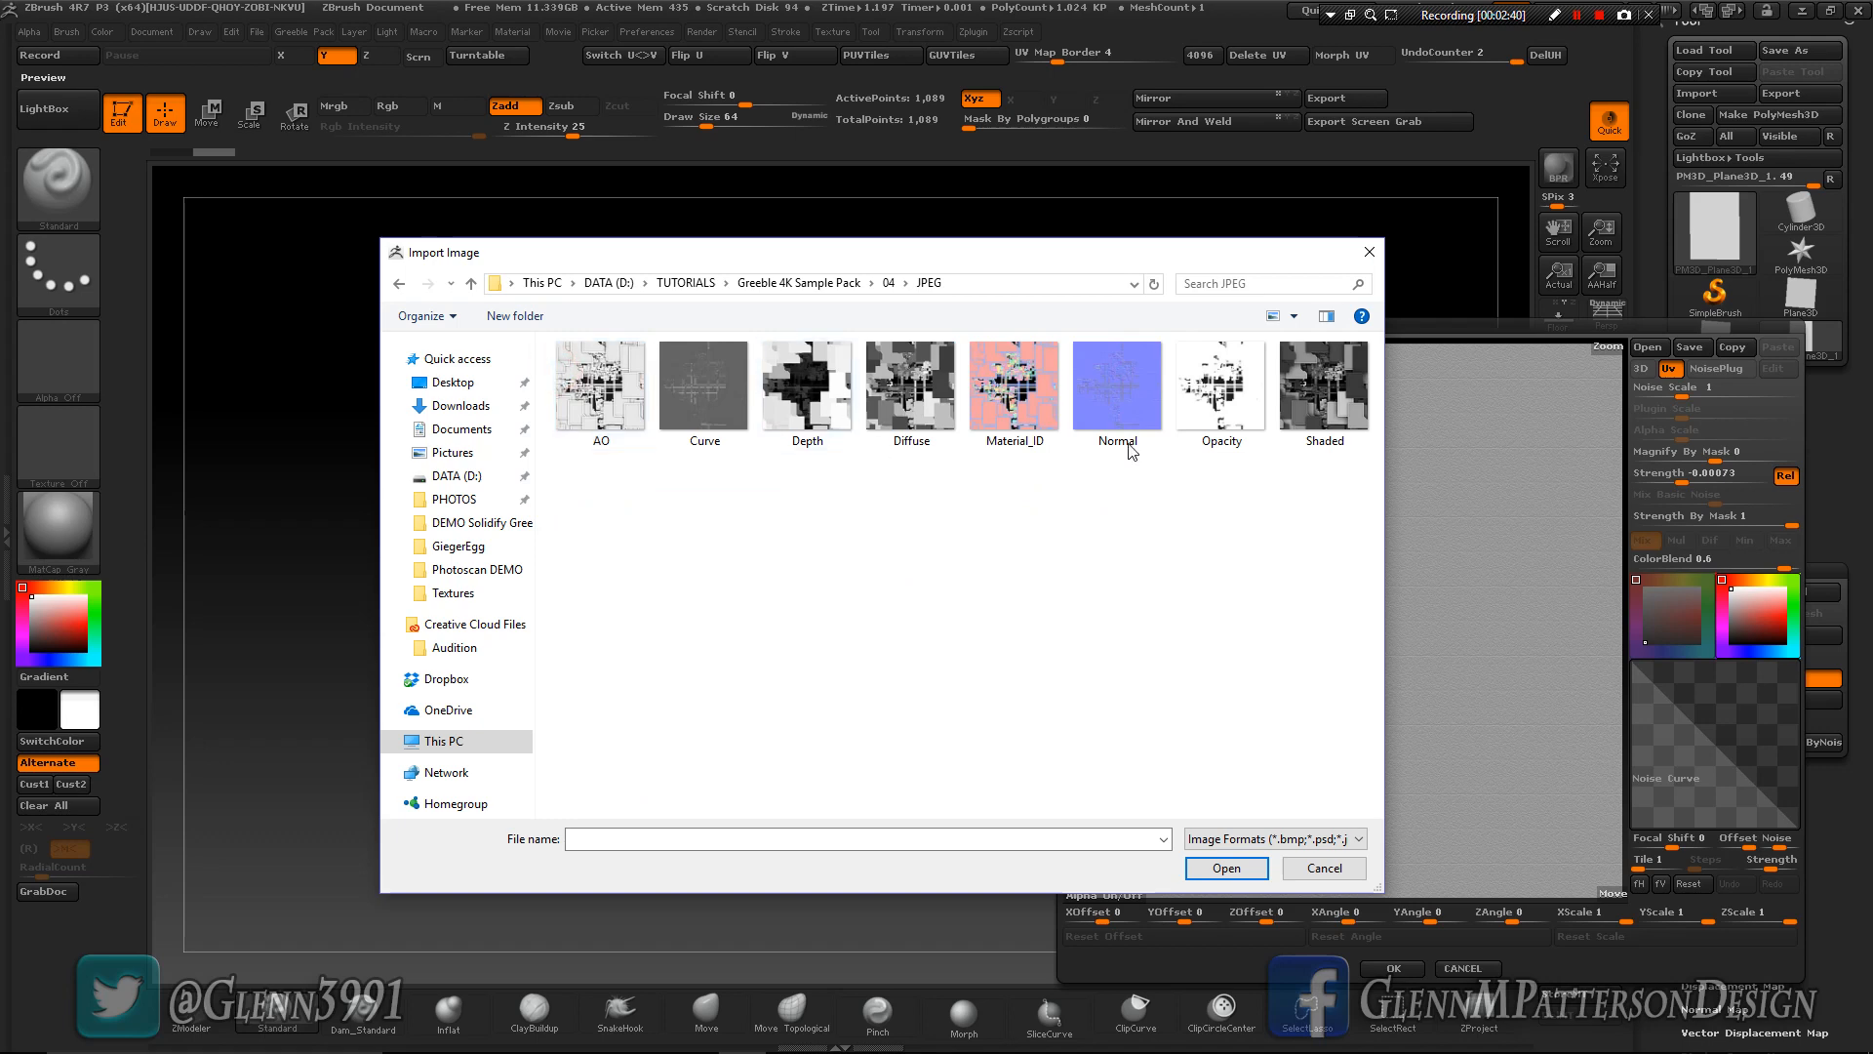
pyautogui.doubleClick(808, 408)
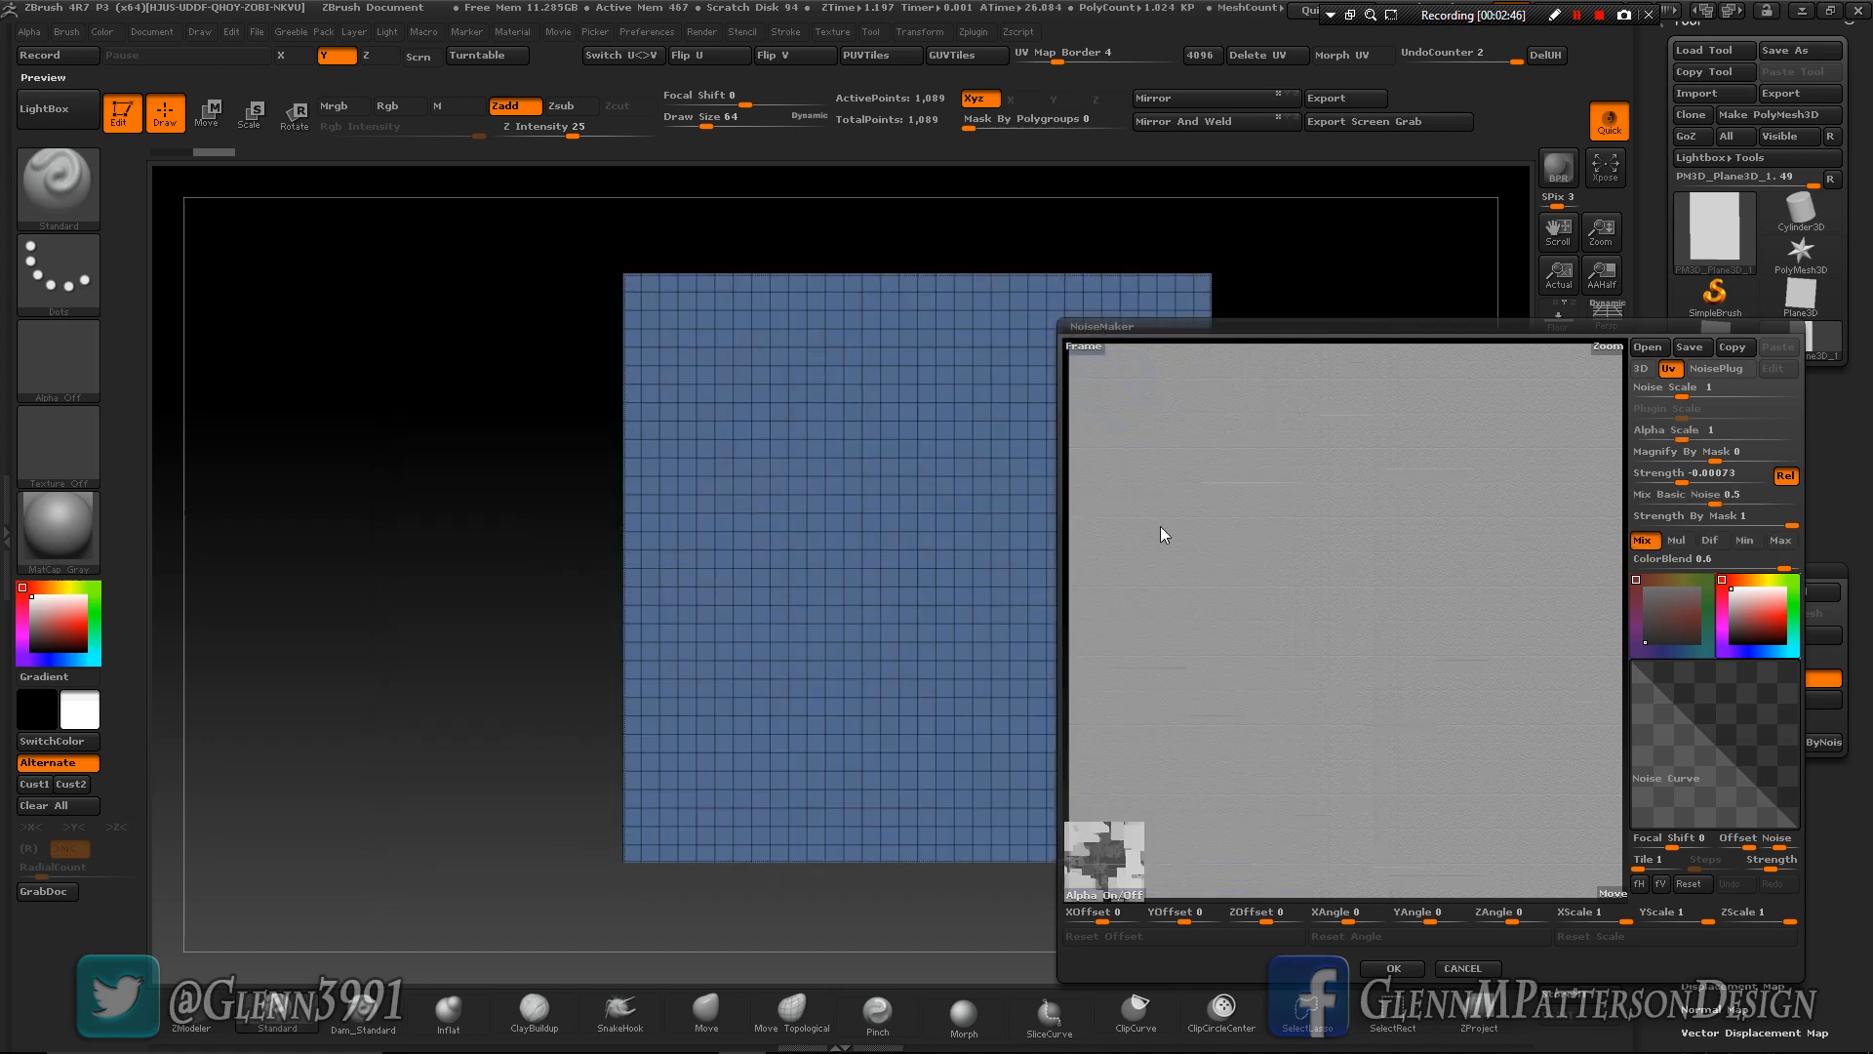
# Set the noise's Mix Basic Noise to 0 and its Strength to 0.15.
pyautogui.moveTo(1709, 499); pyautogui.dragTo(1620, 500)
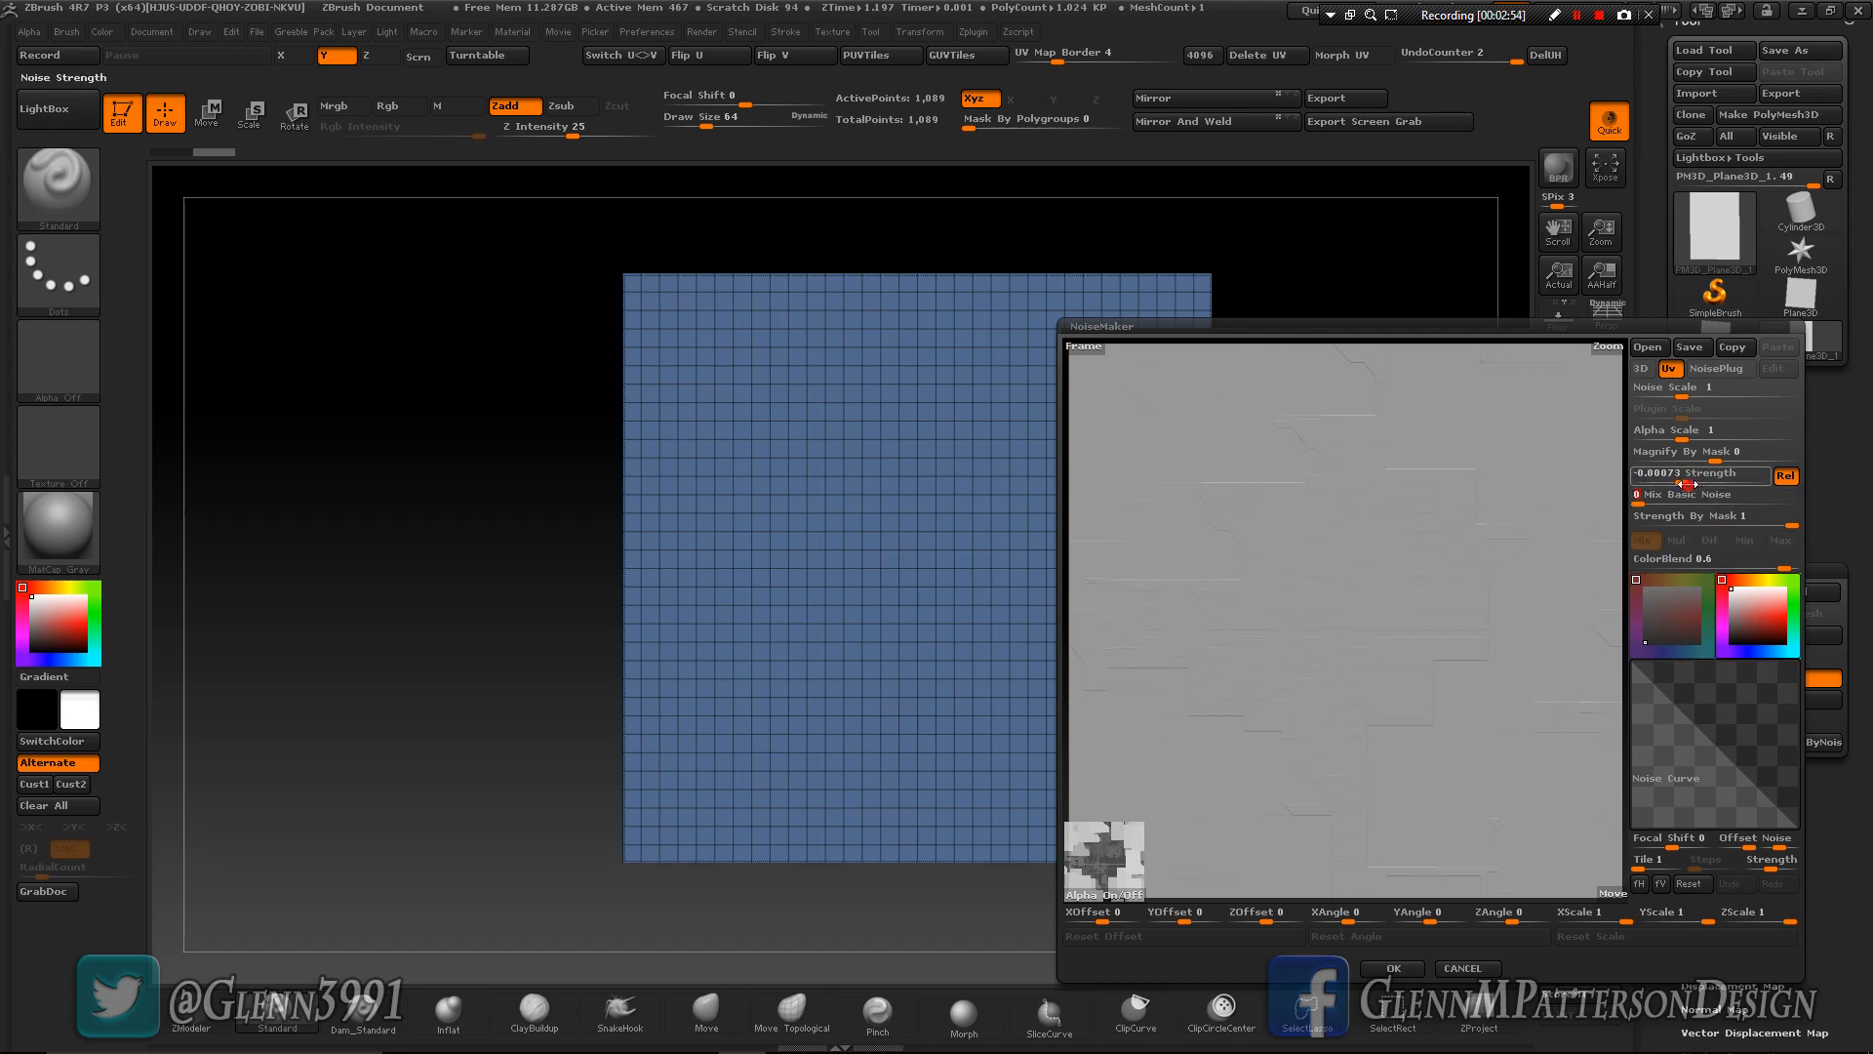
pyautogui.moveTo(1687, 484); pyautogui.dragTo(1737, 484)
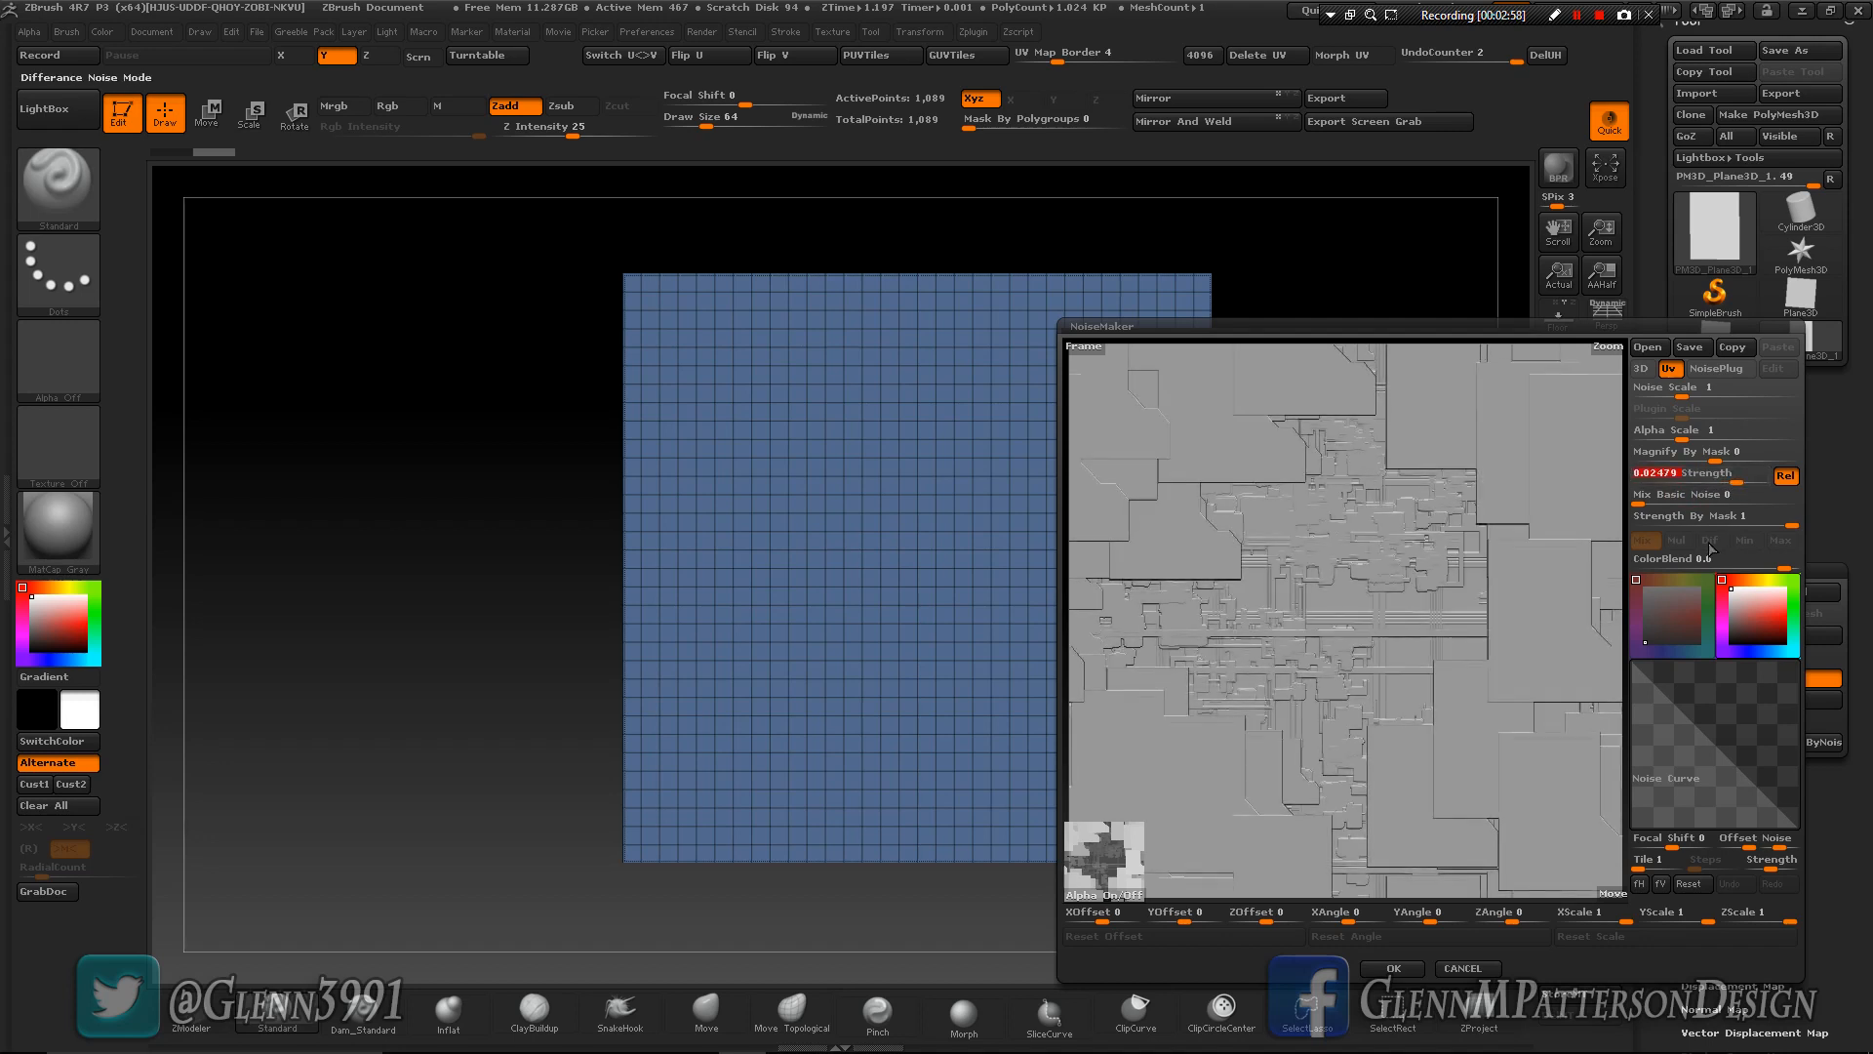
pyautogui.write('.15')
pyautogui.press('Return')
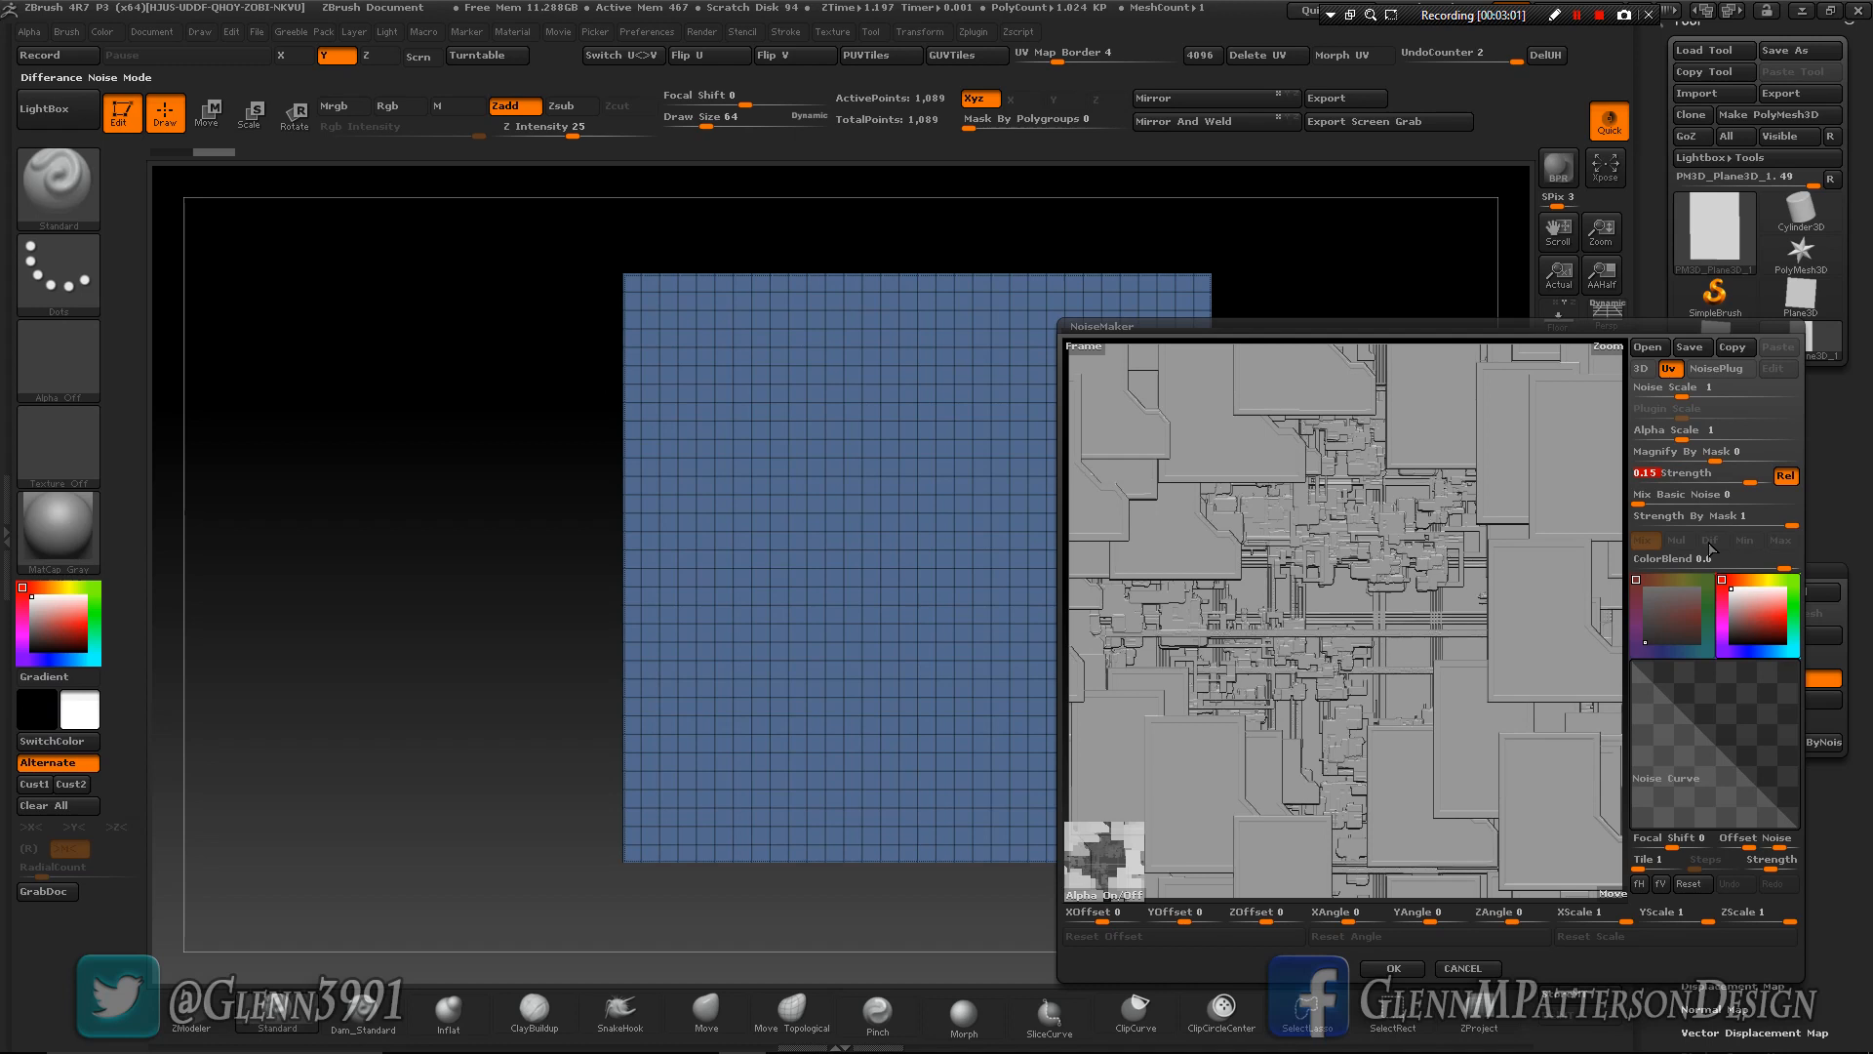
# Set the noise Offset to -0.01 so the lowest areas of the greeble pattern open up.
pyautogui.click(1743, 845)
pyautogui.write('-.01')
pyautogui.press('Return')
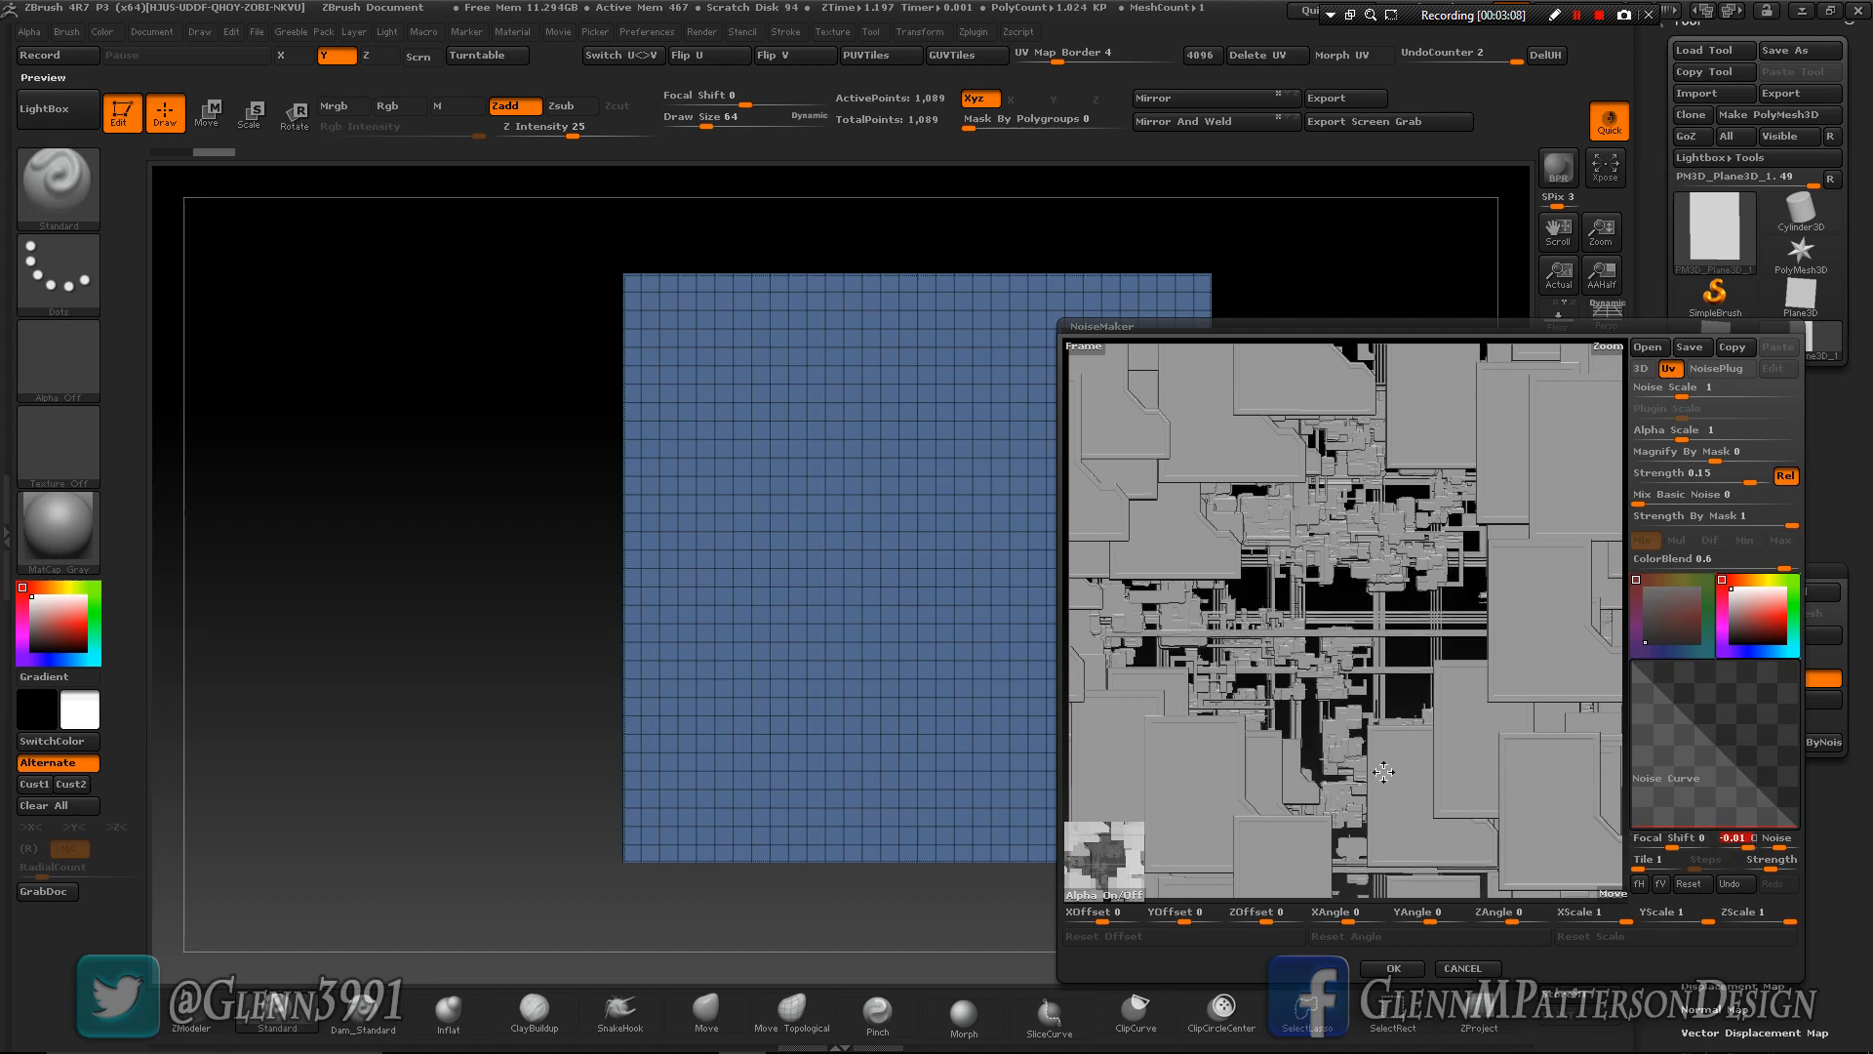
pyautogui.moveTo(1291, 702)
pyautogui.mouseDown()
pyautogui.moveTo(1314, 706)
pyautogui.moveTo(1295, 717)
pyautogui.mouseUp()
# Copy the noise settings and accept the noise on the plane with the polyframe display turned off.
pyautogui.click(1733, 351)
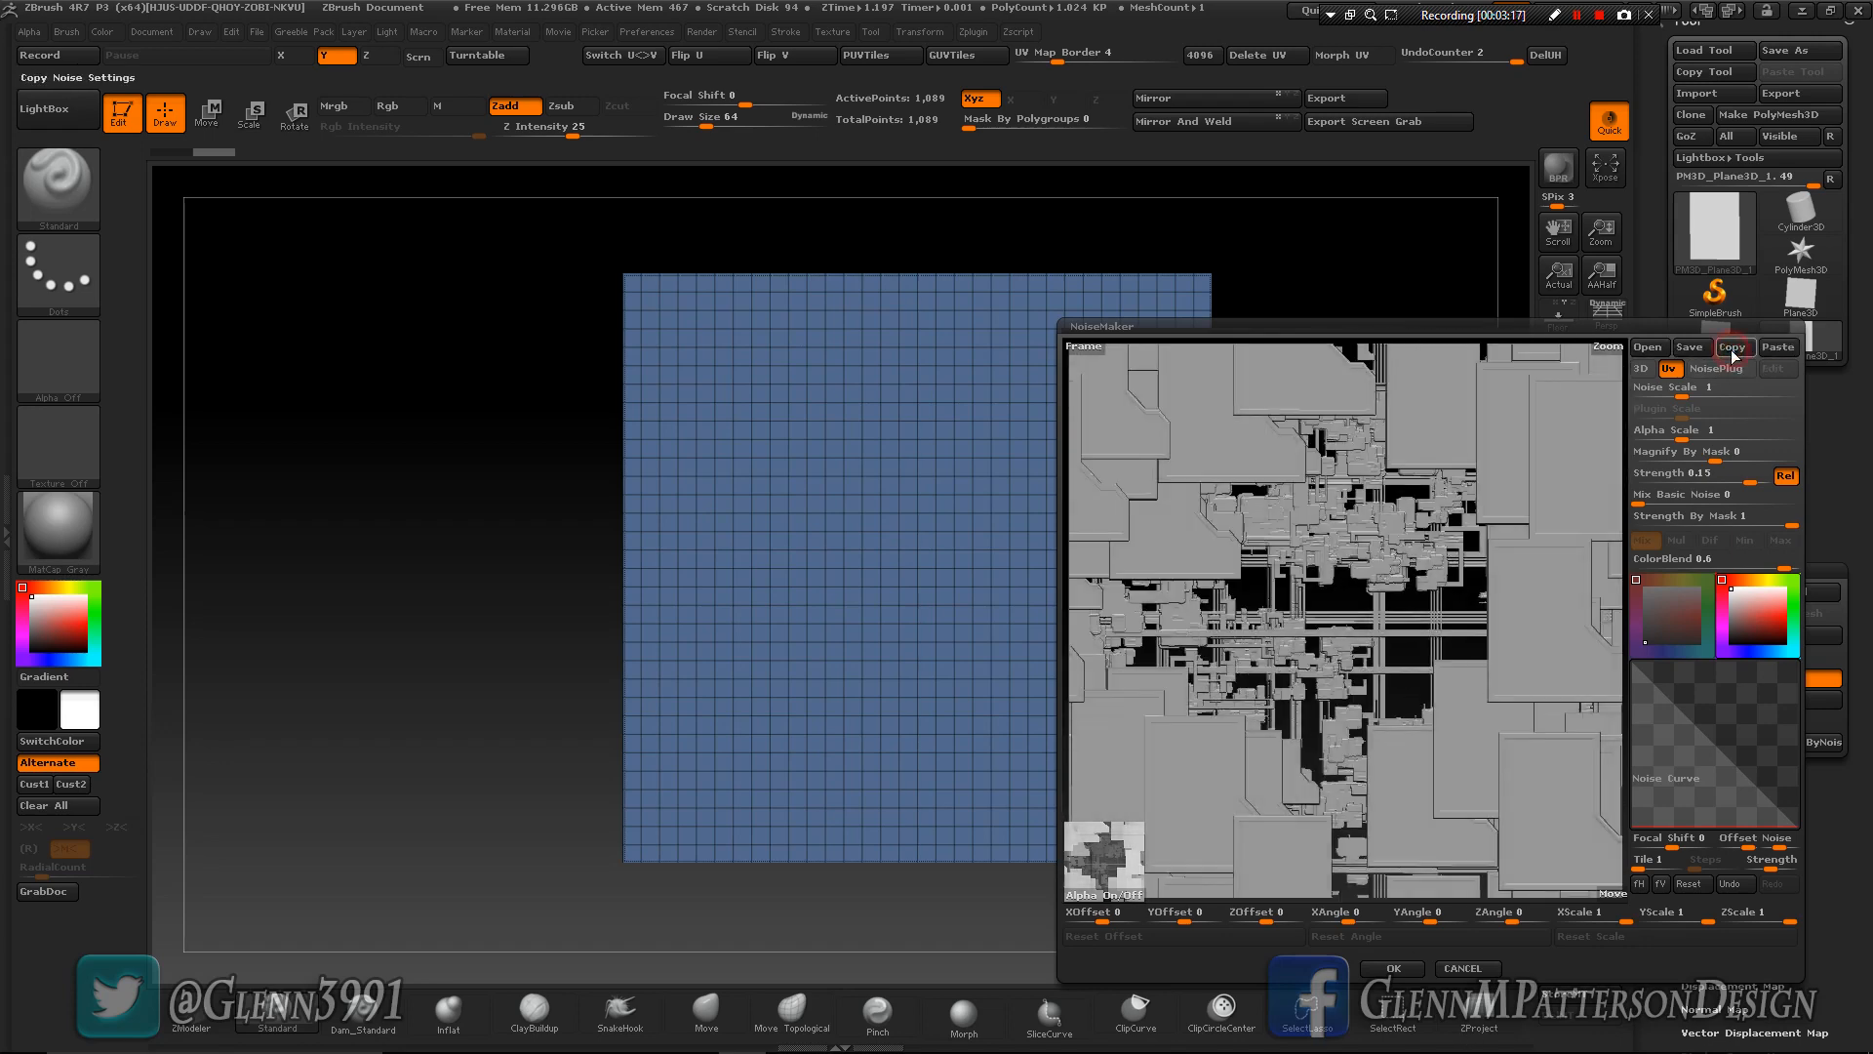
pyautogui.click(1394, 969)
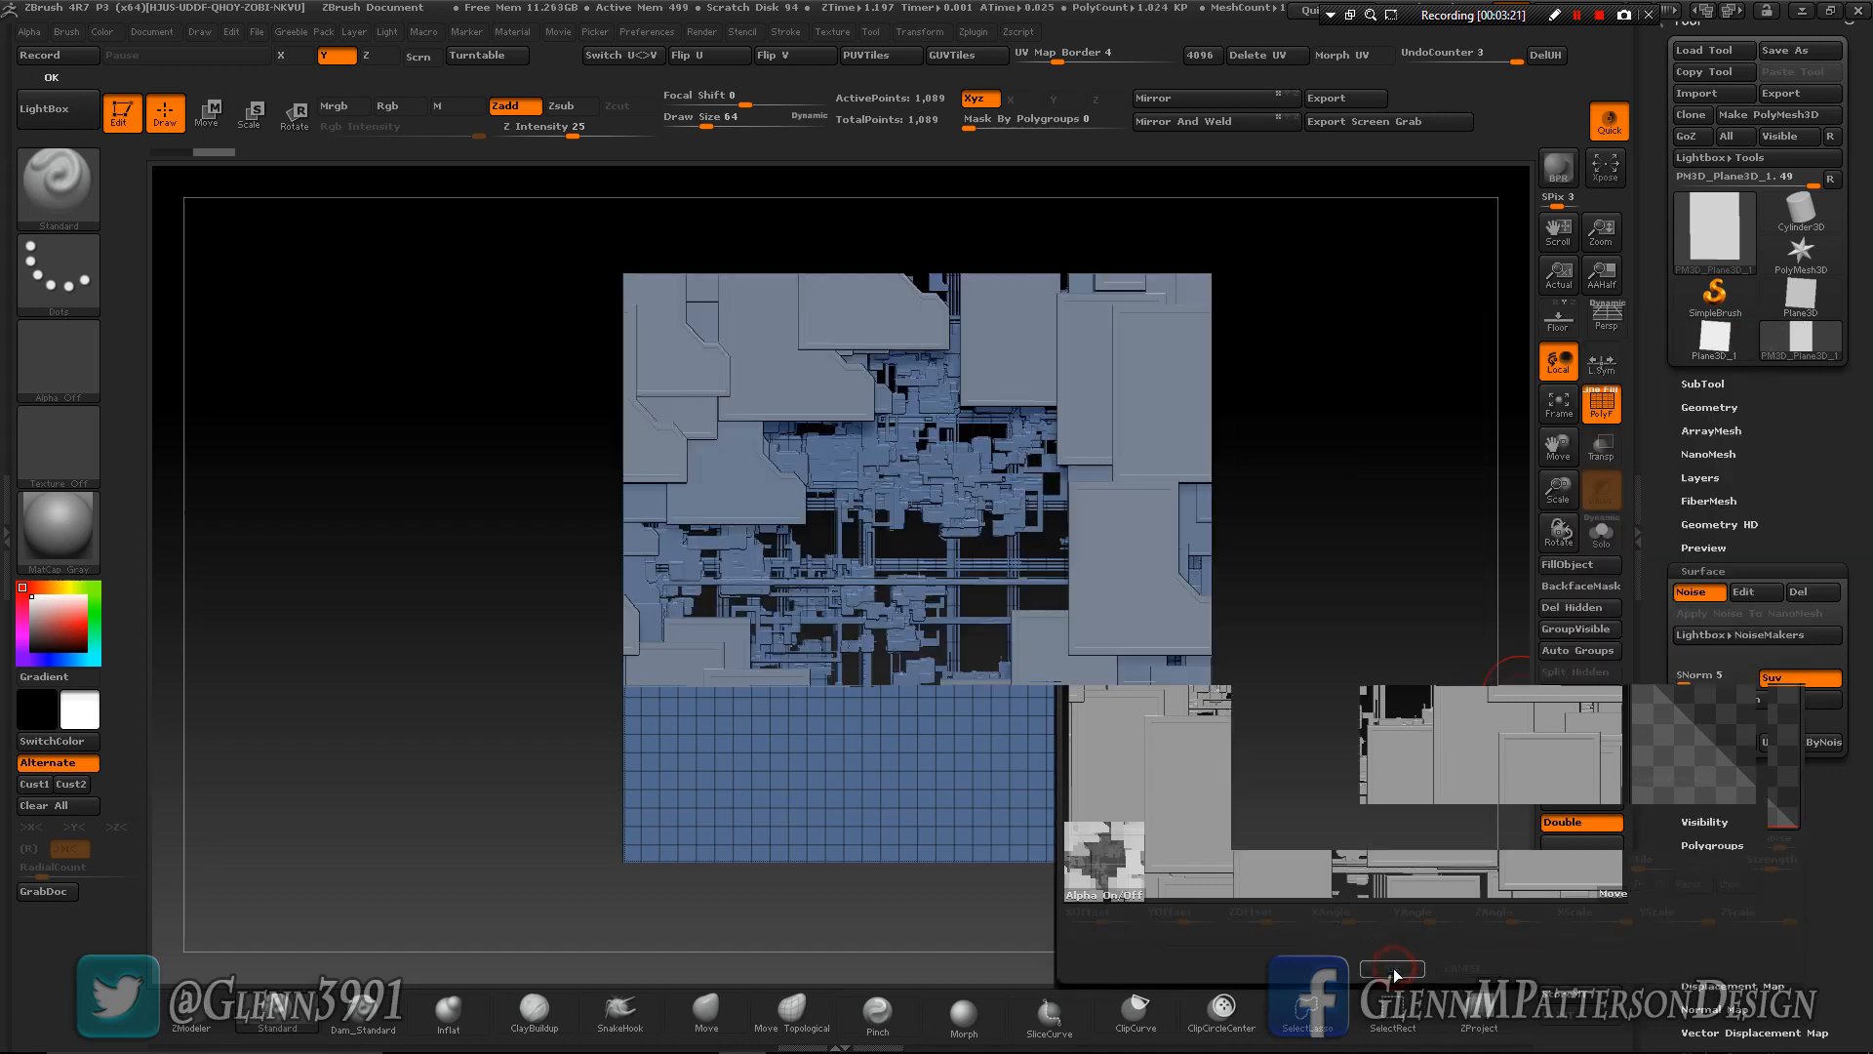
pyautogui.click(1598, 410)
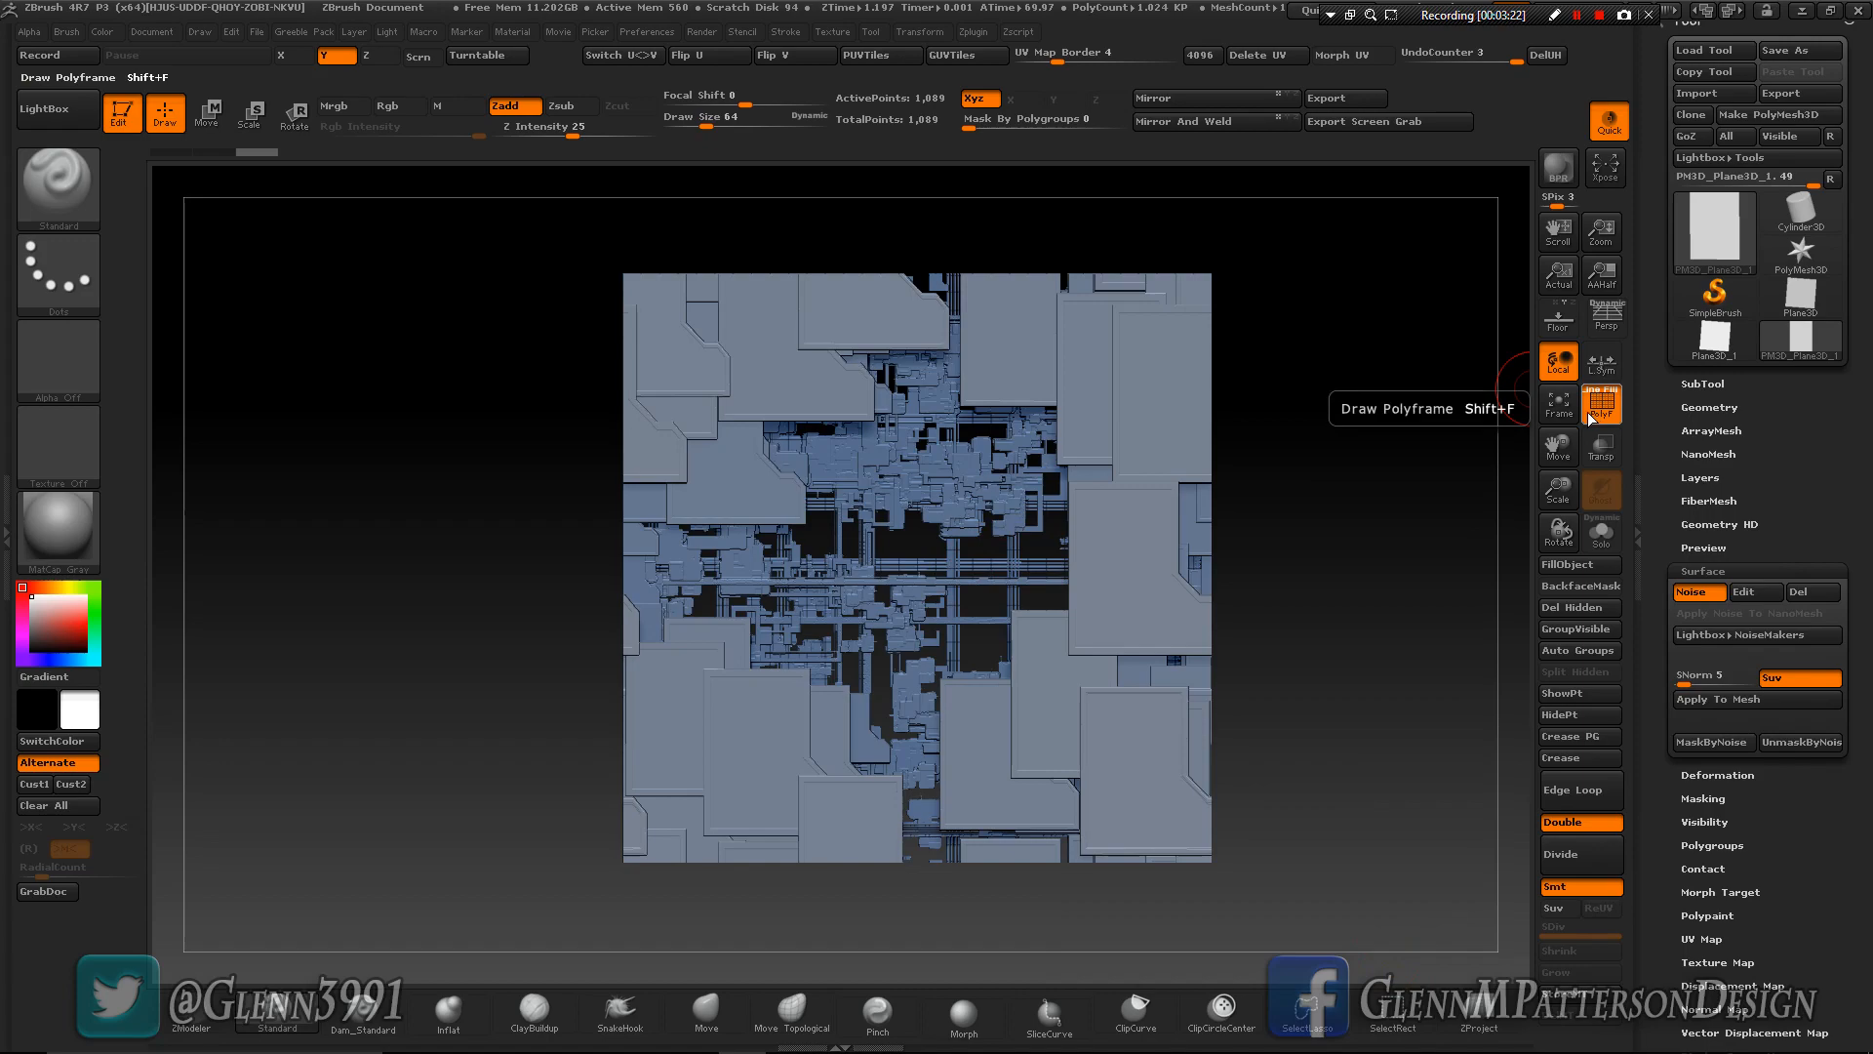
# Turn off the polyframe display, examine the noise on the plane up close, and undo the stray brush stroke.
pyautogui.click(1597, 412)
pyautogui.moveTo(1305, 735); pyautogui.dragTo(1319, 657)
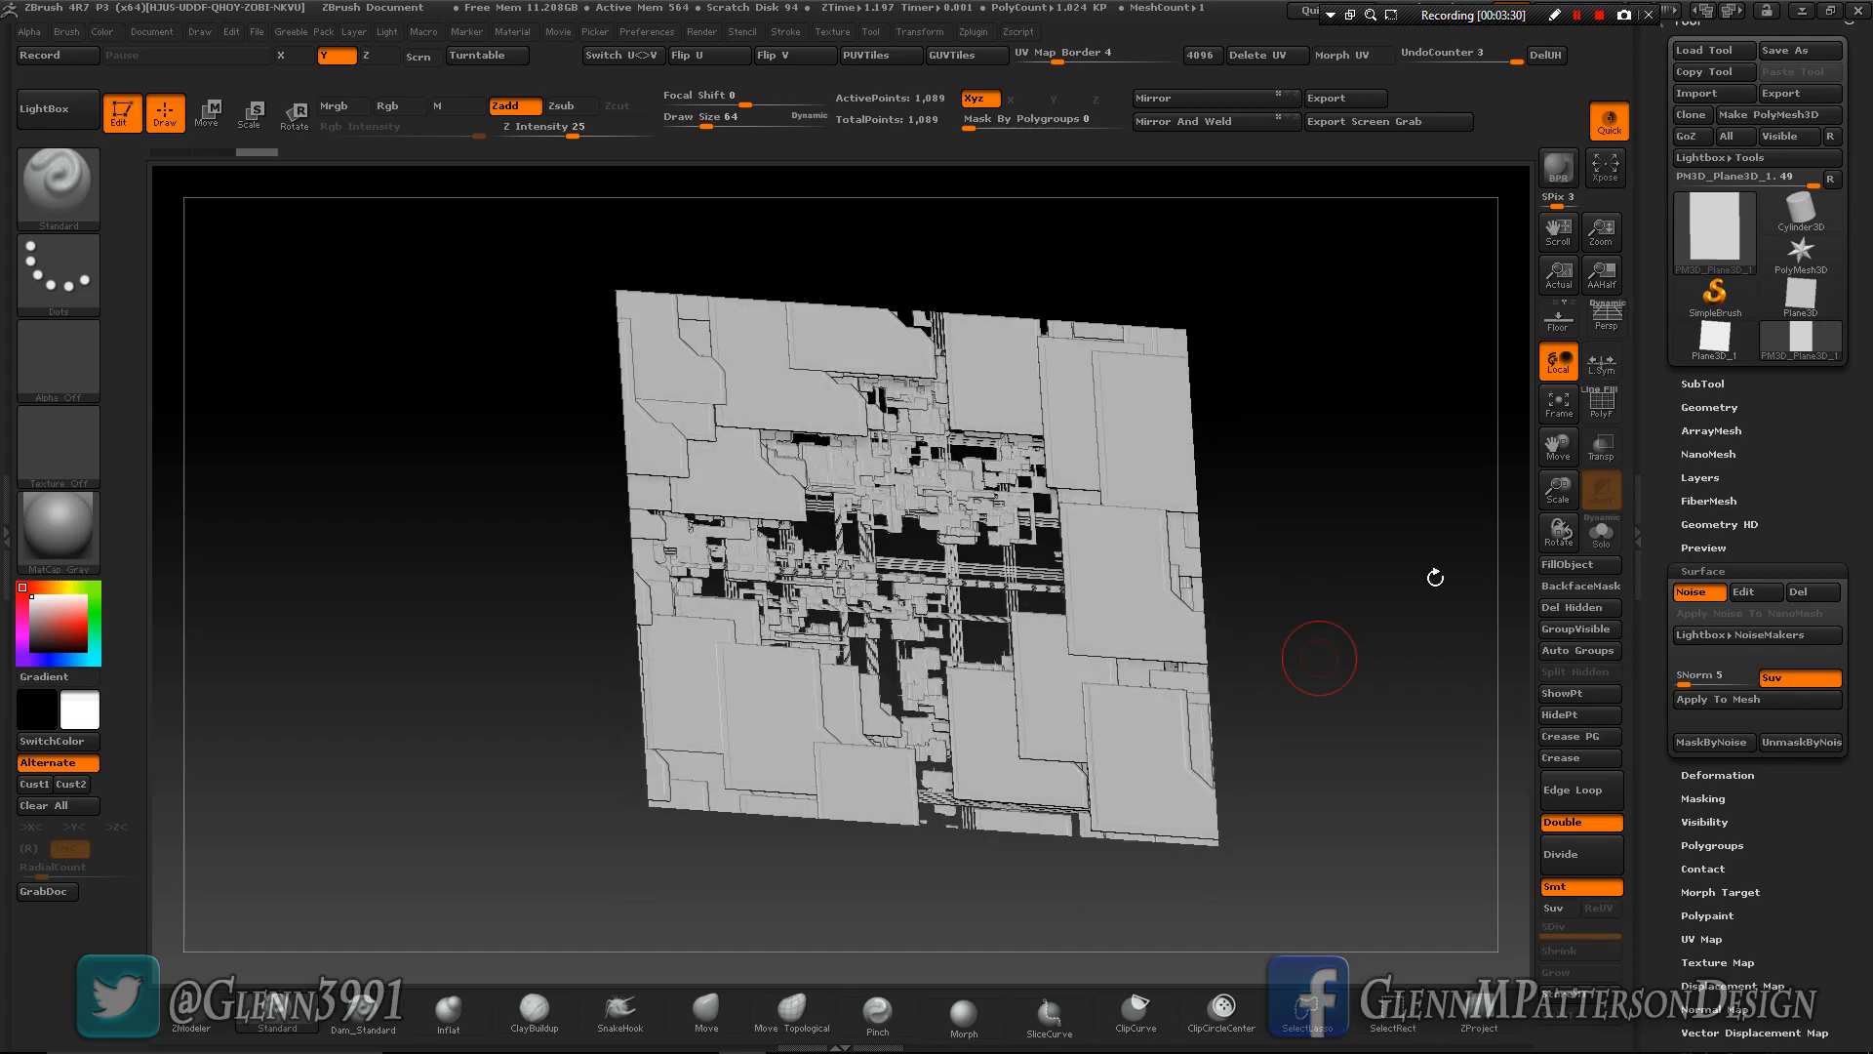
pyautogui.moveTo(1557, 489); pyautogui.dragTo(1541, 626)
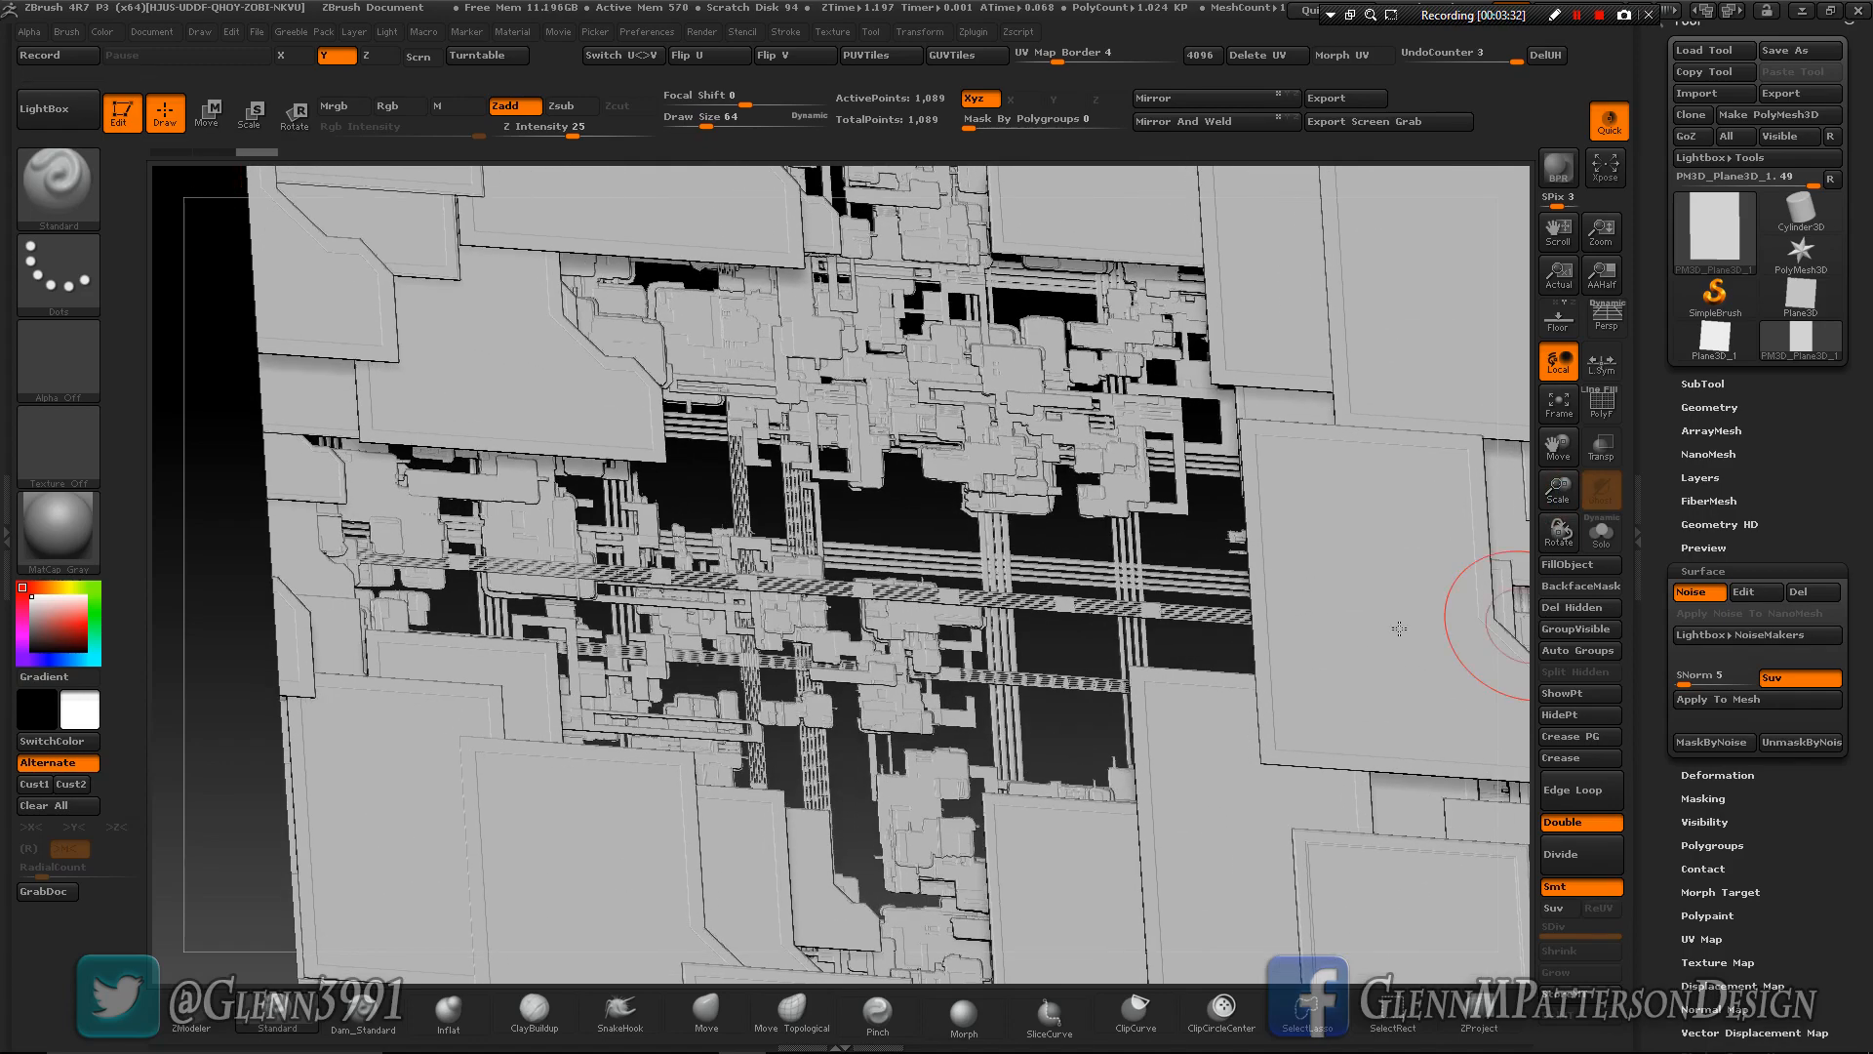
pyautogui.moveTo(1260, 671); pyautogui.dragTo(1258, 622, button='right')
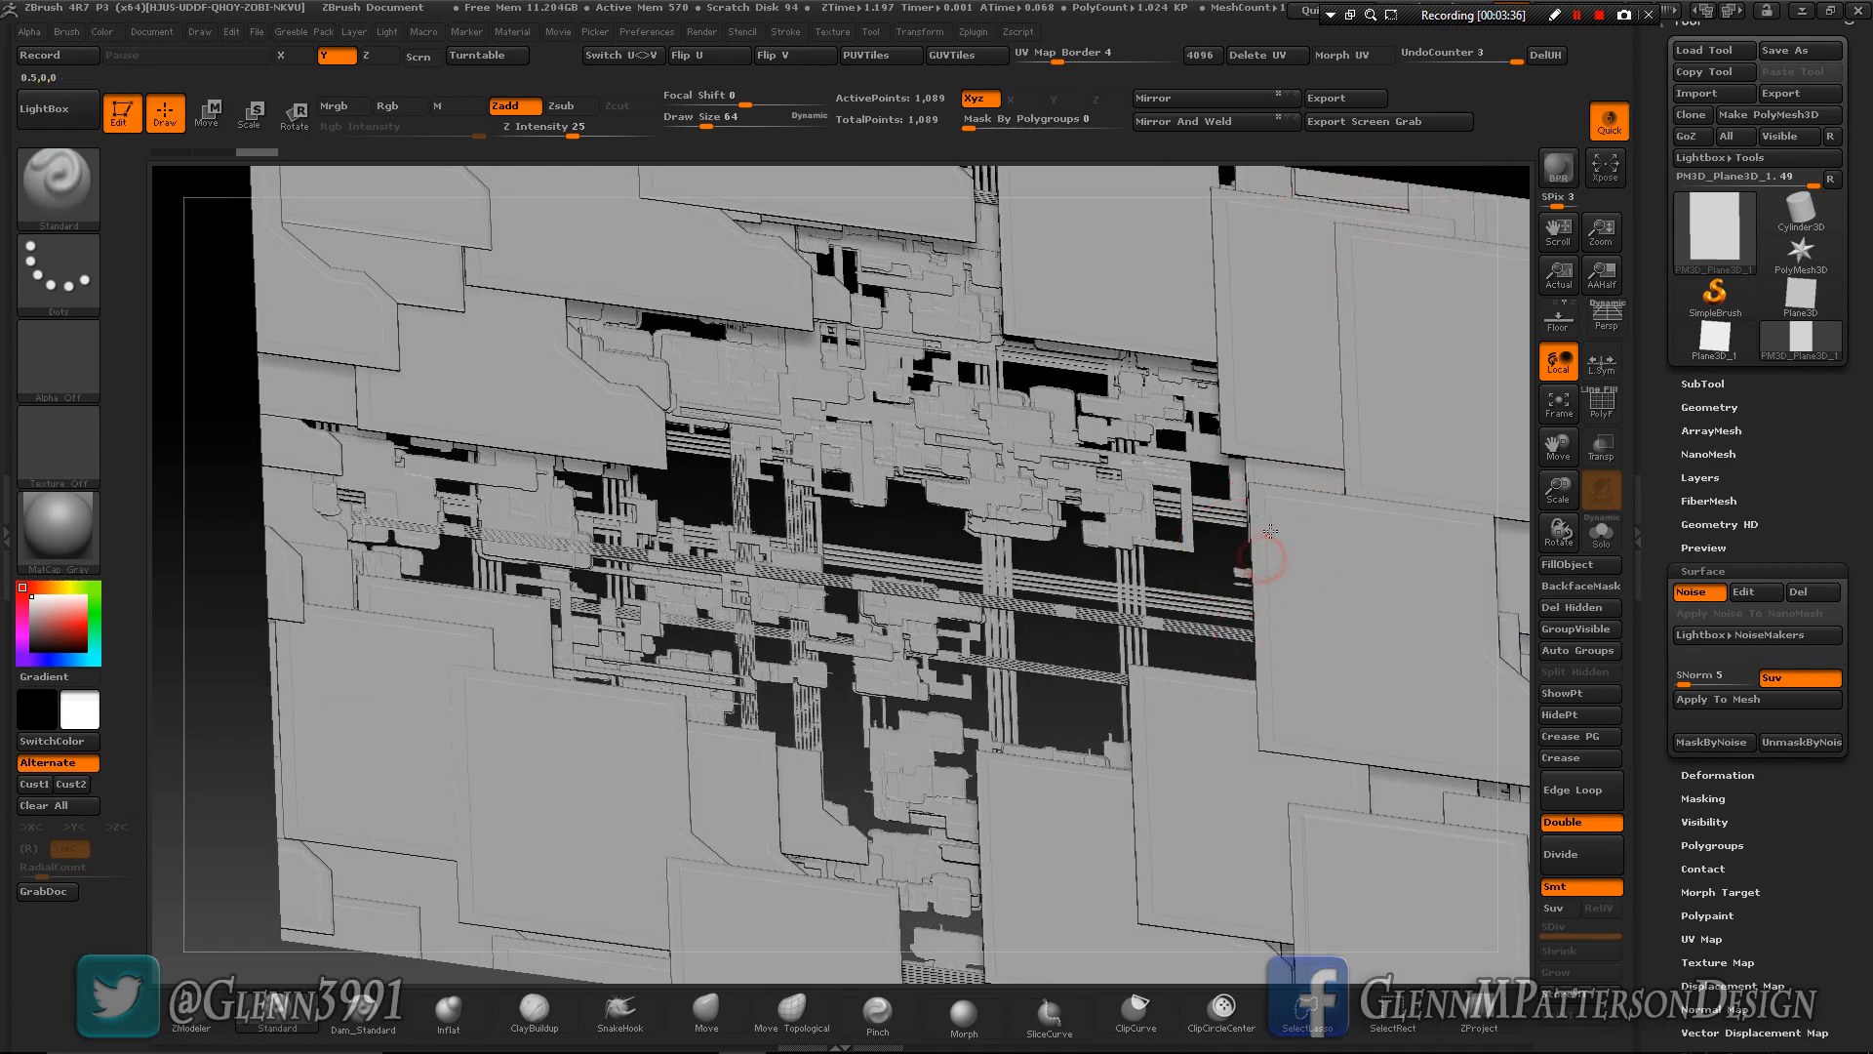
pyautogui.moveTo(1270, 531); pyautogui.dragTo(1257, 576)
pyautogui.hotkey('ctrl', 'z')
pyautogui.moveTo(1245, 683); pyautogui.dragTo(1255, 646, button='right')
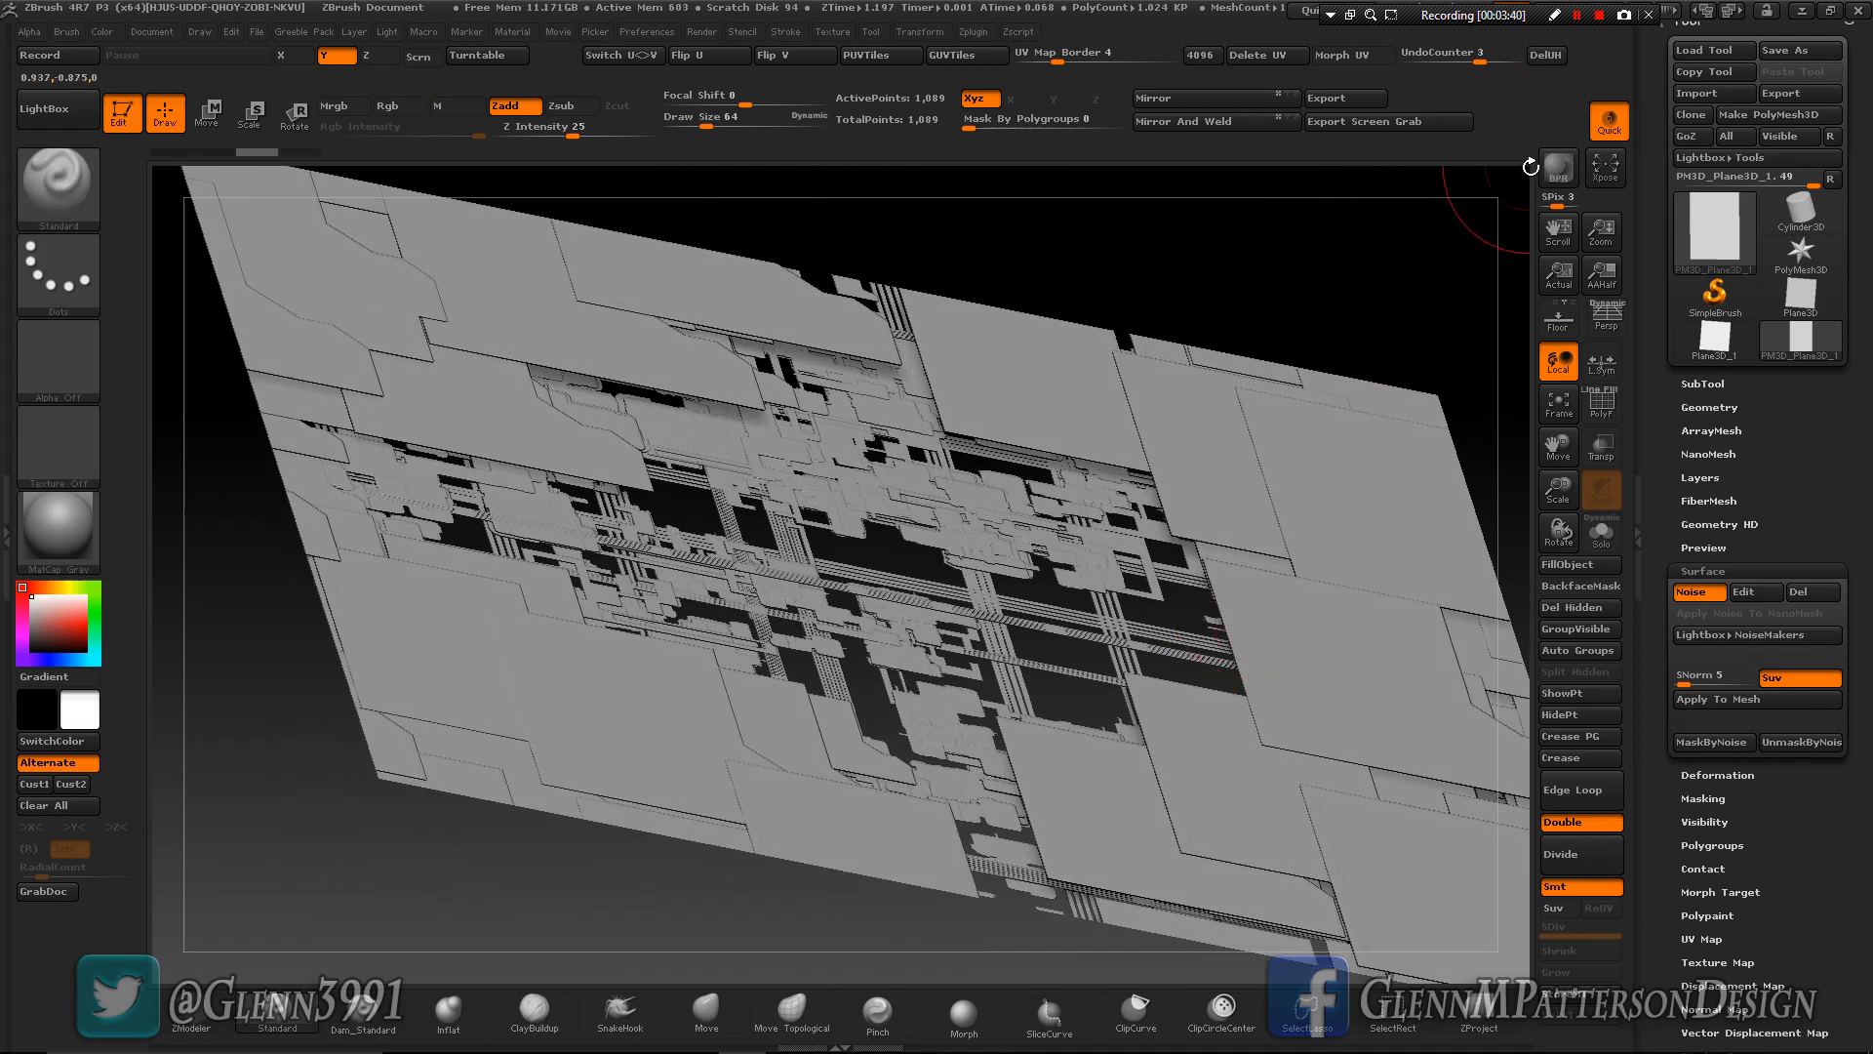
# Render BPR previews of the noisy plane from two oblique angles to check the displaced greeble relief.
pyautogui.click(1560, 173)
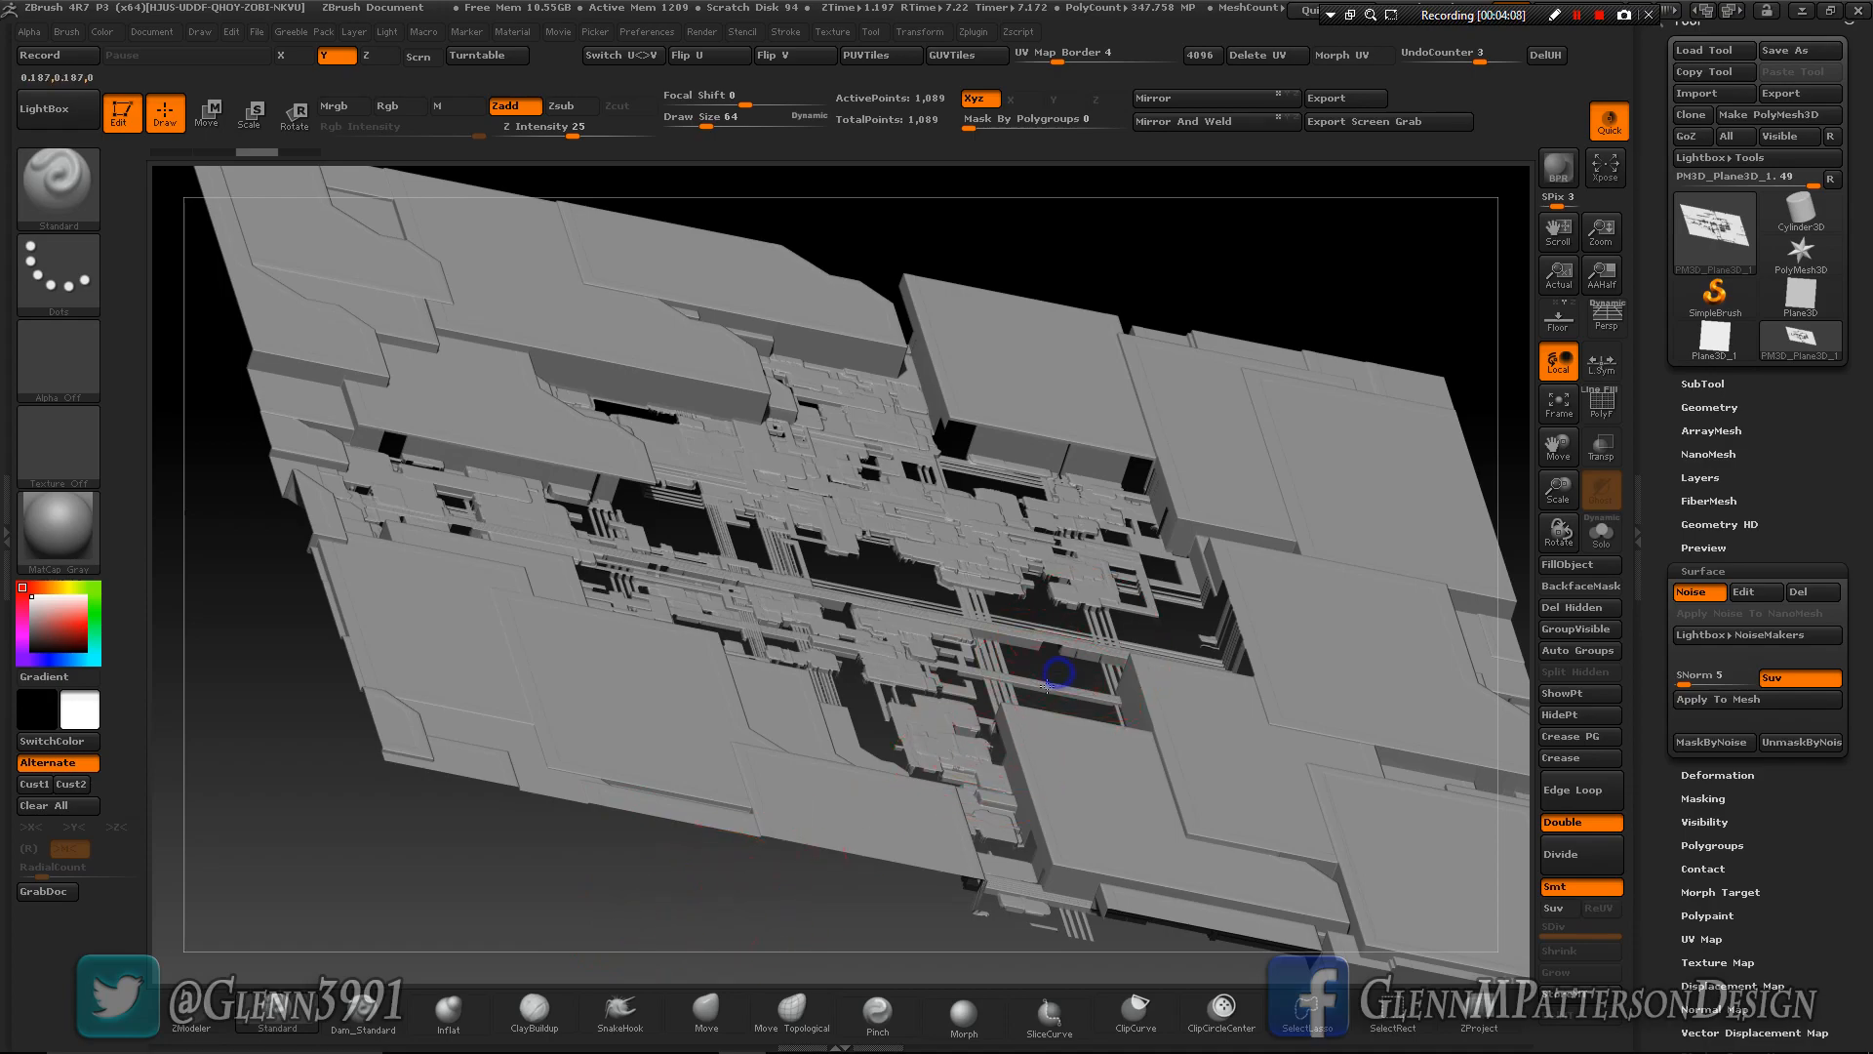
pyautogui.moveTo(1047, 686); pyautogui.dragTo(993, 748, button='right')
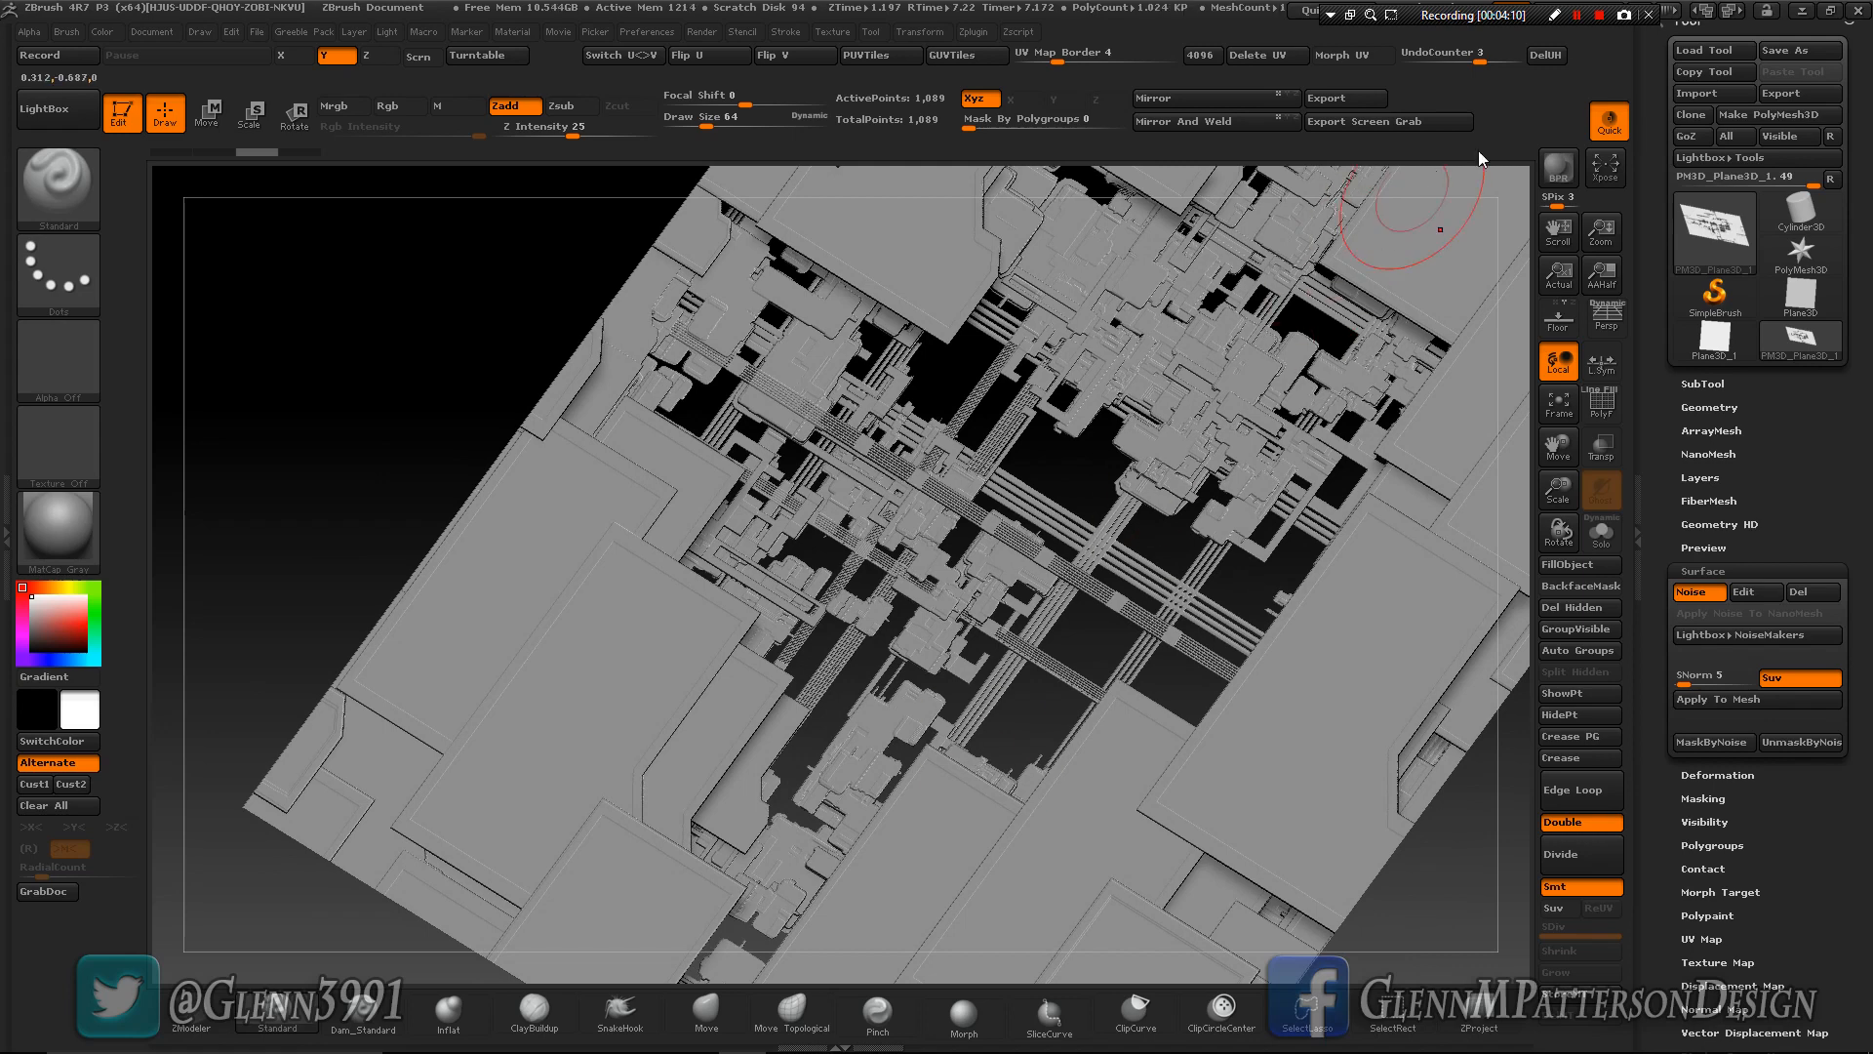
pyautogui.click(1556, 172)
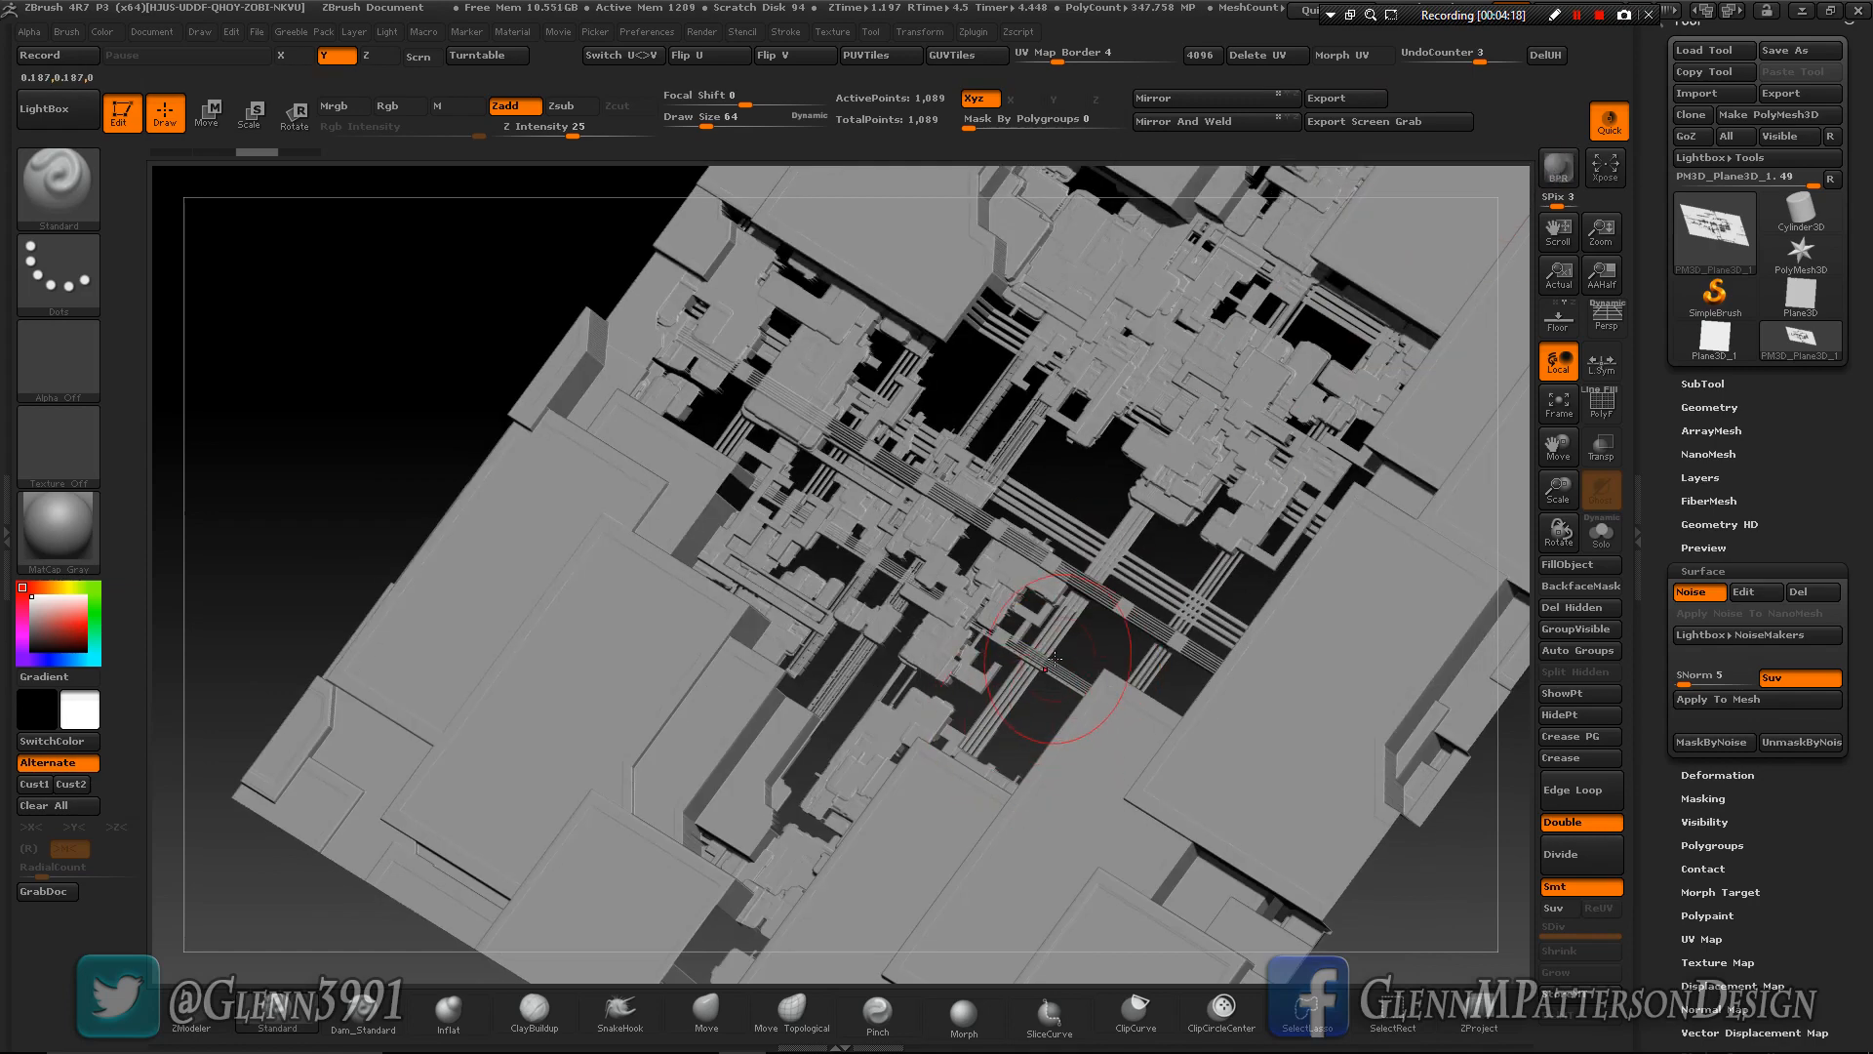
pyautogui.moveTo(1046, 670); pyautogui.dragTo(1055, 699)
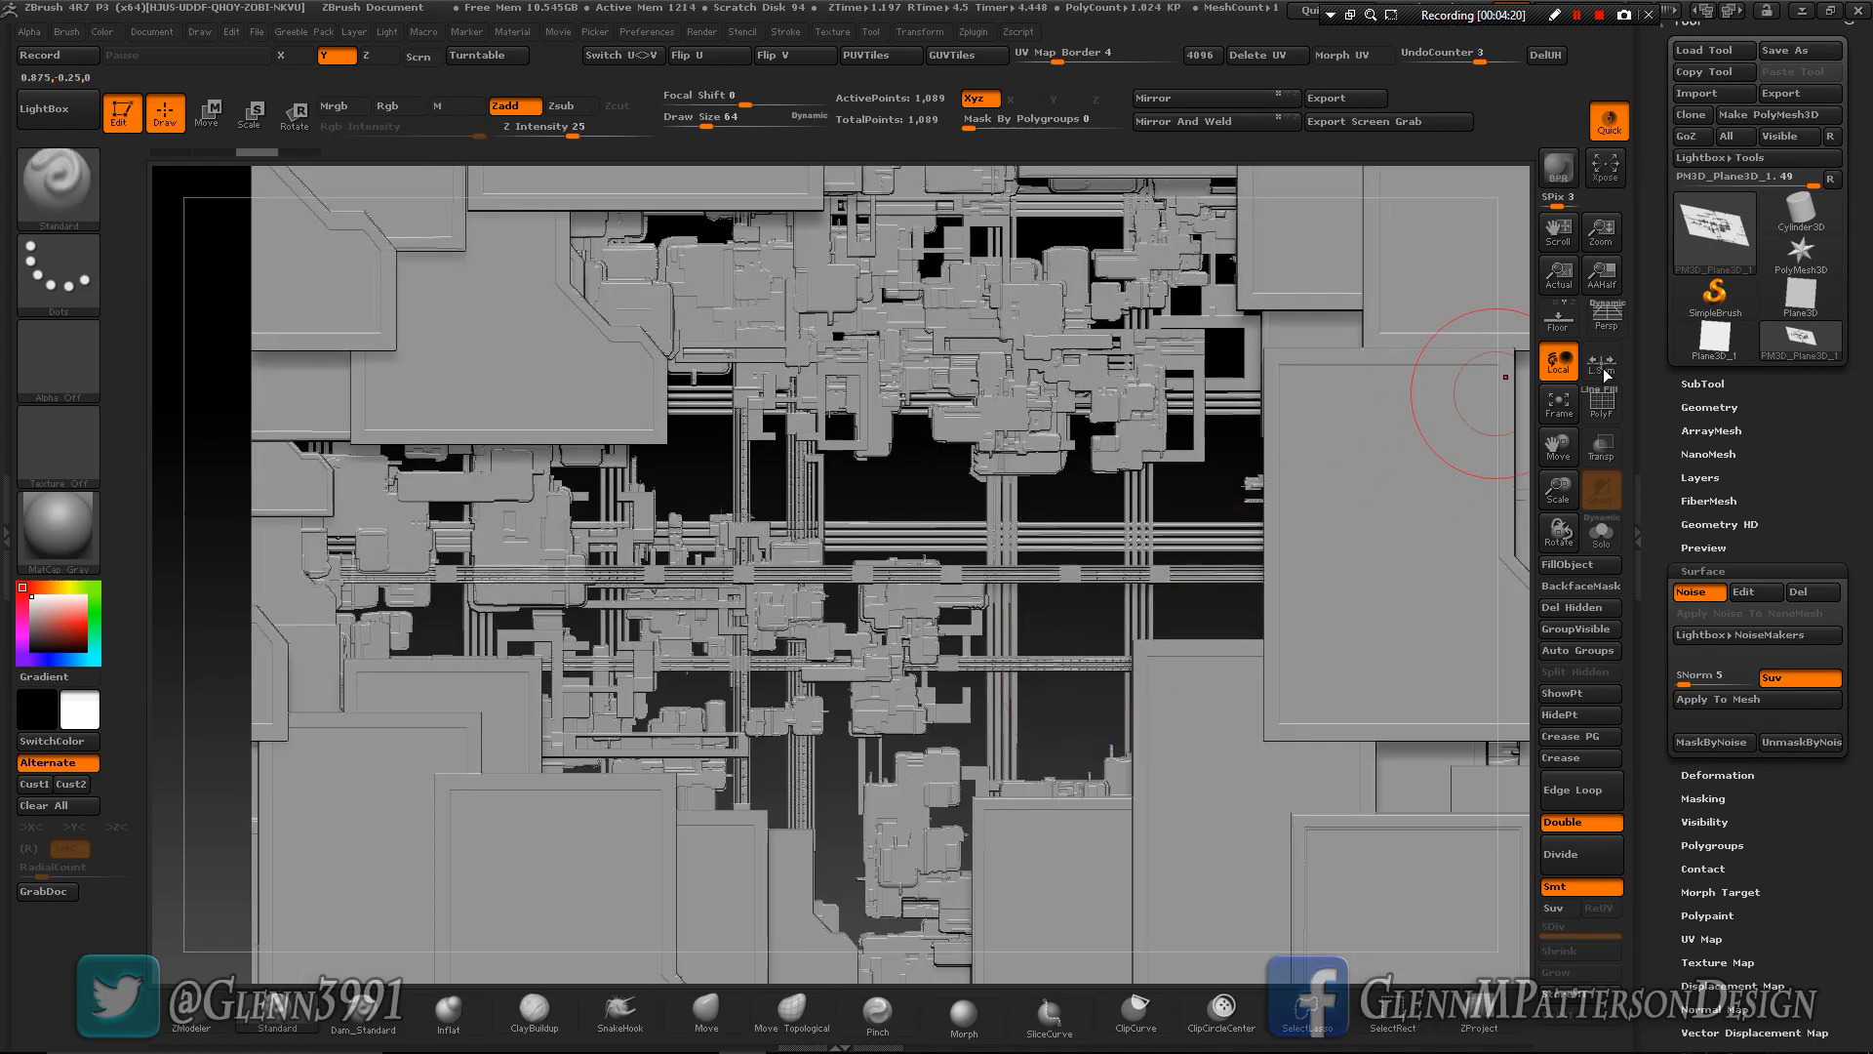
# Convert the BPR noise on the plane to real geometry with Convert BPR To Geo.
pyautogui.click(1558, 402)
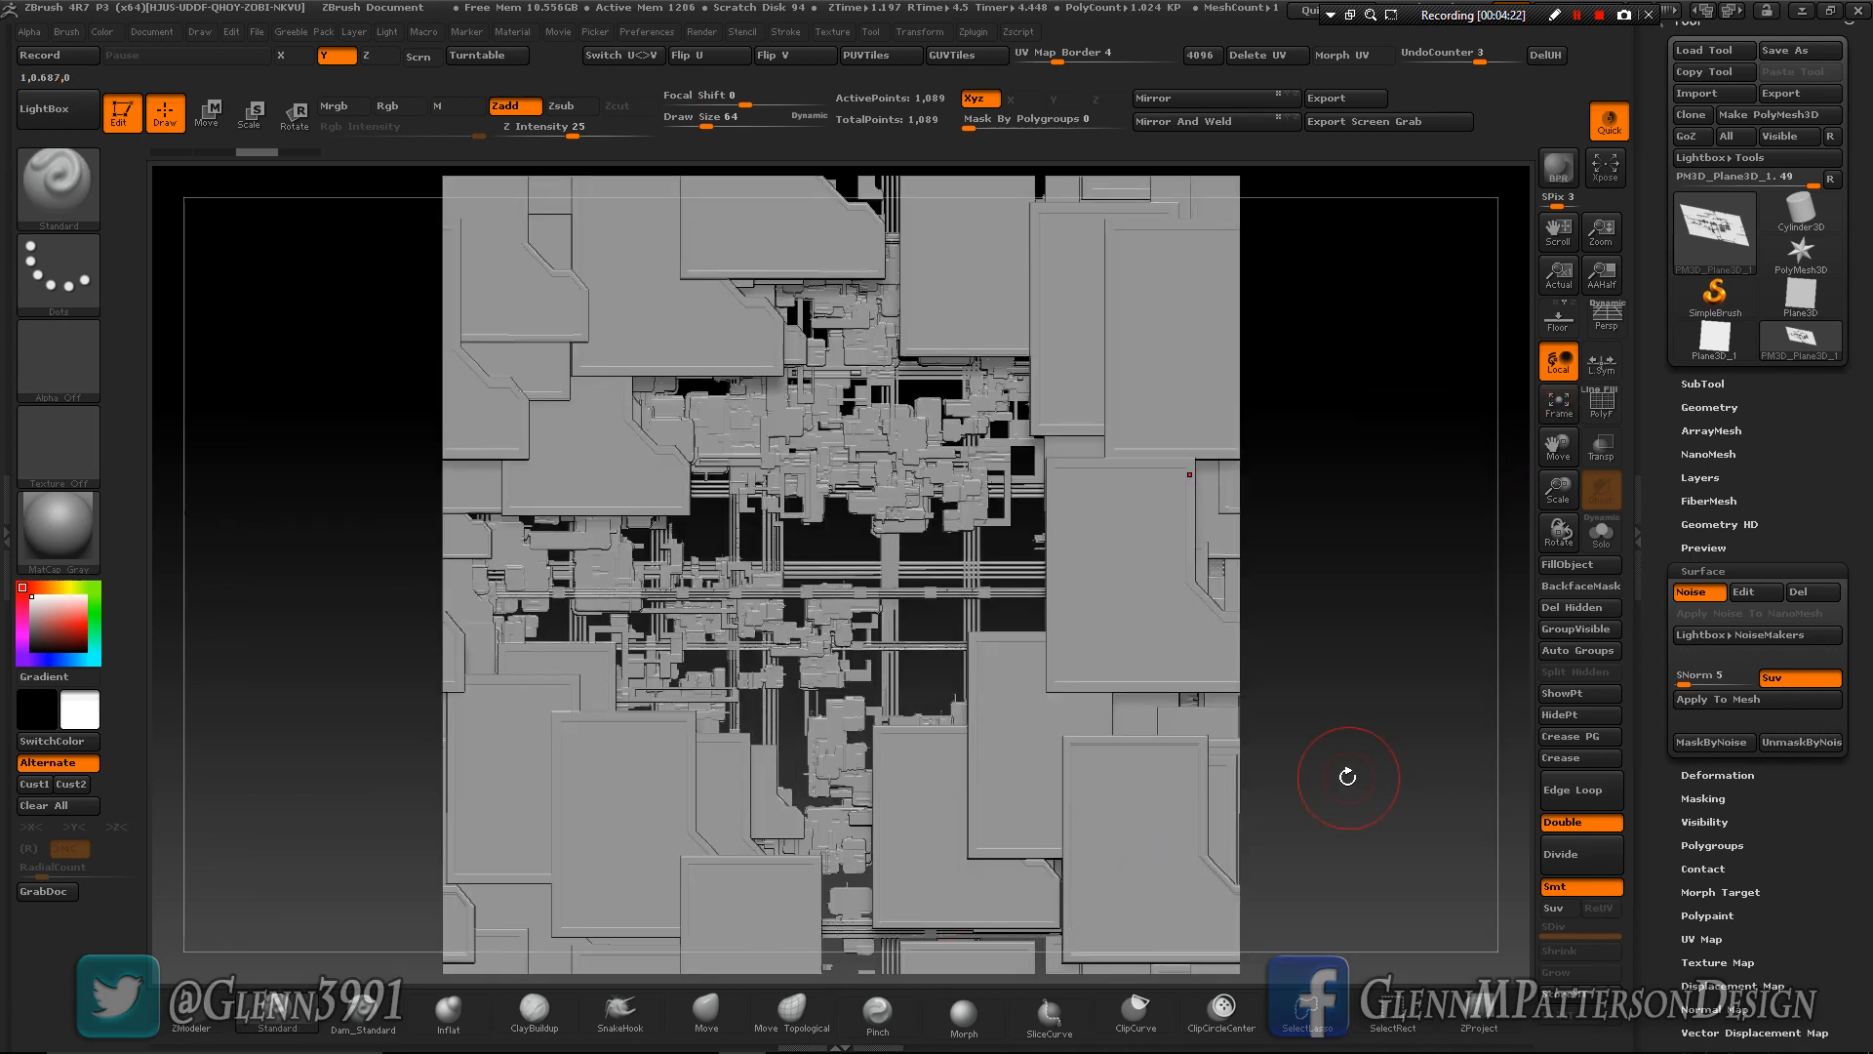
pyautogui.moveTo(1302, 749); pyautogui.dragTo(1258, 746)
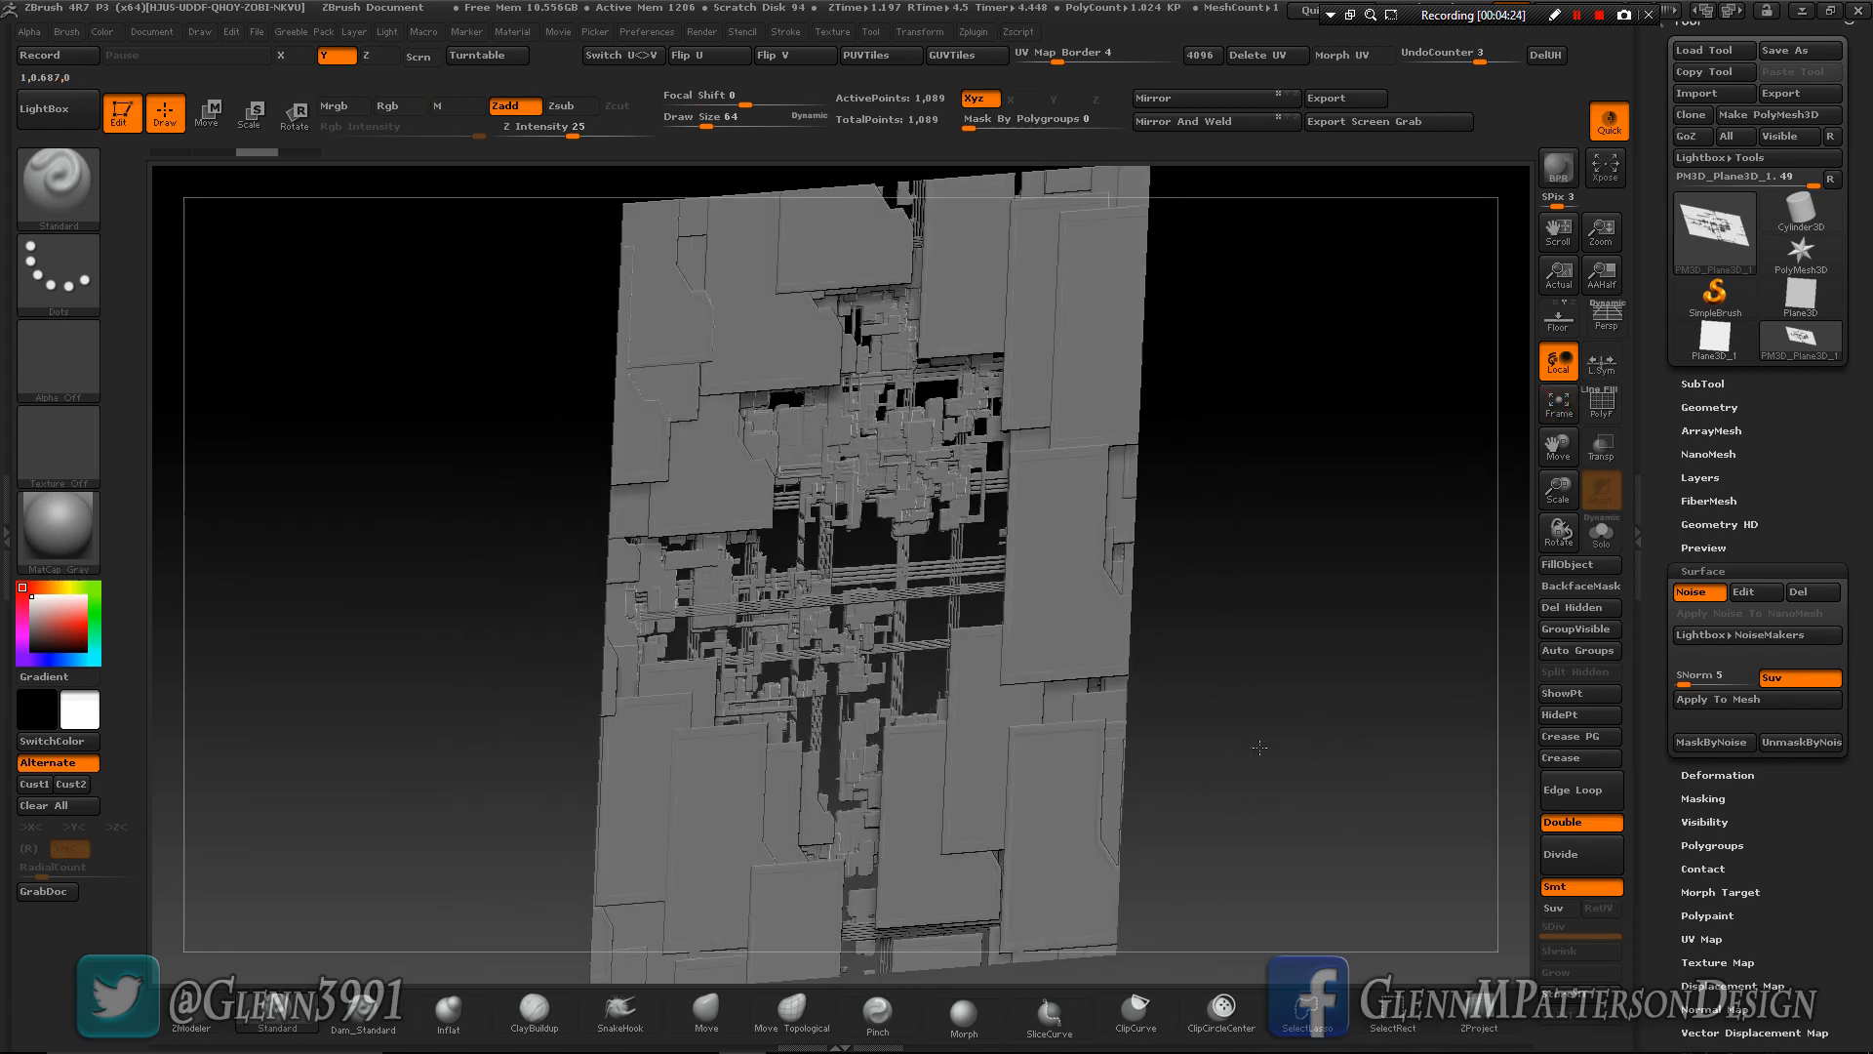
pyautogui.click(1696, 404)
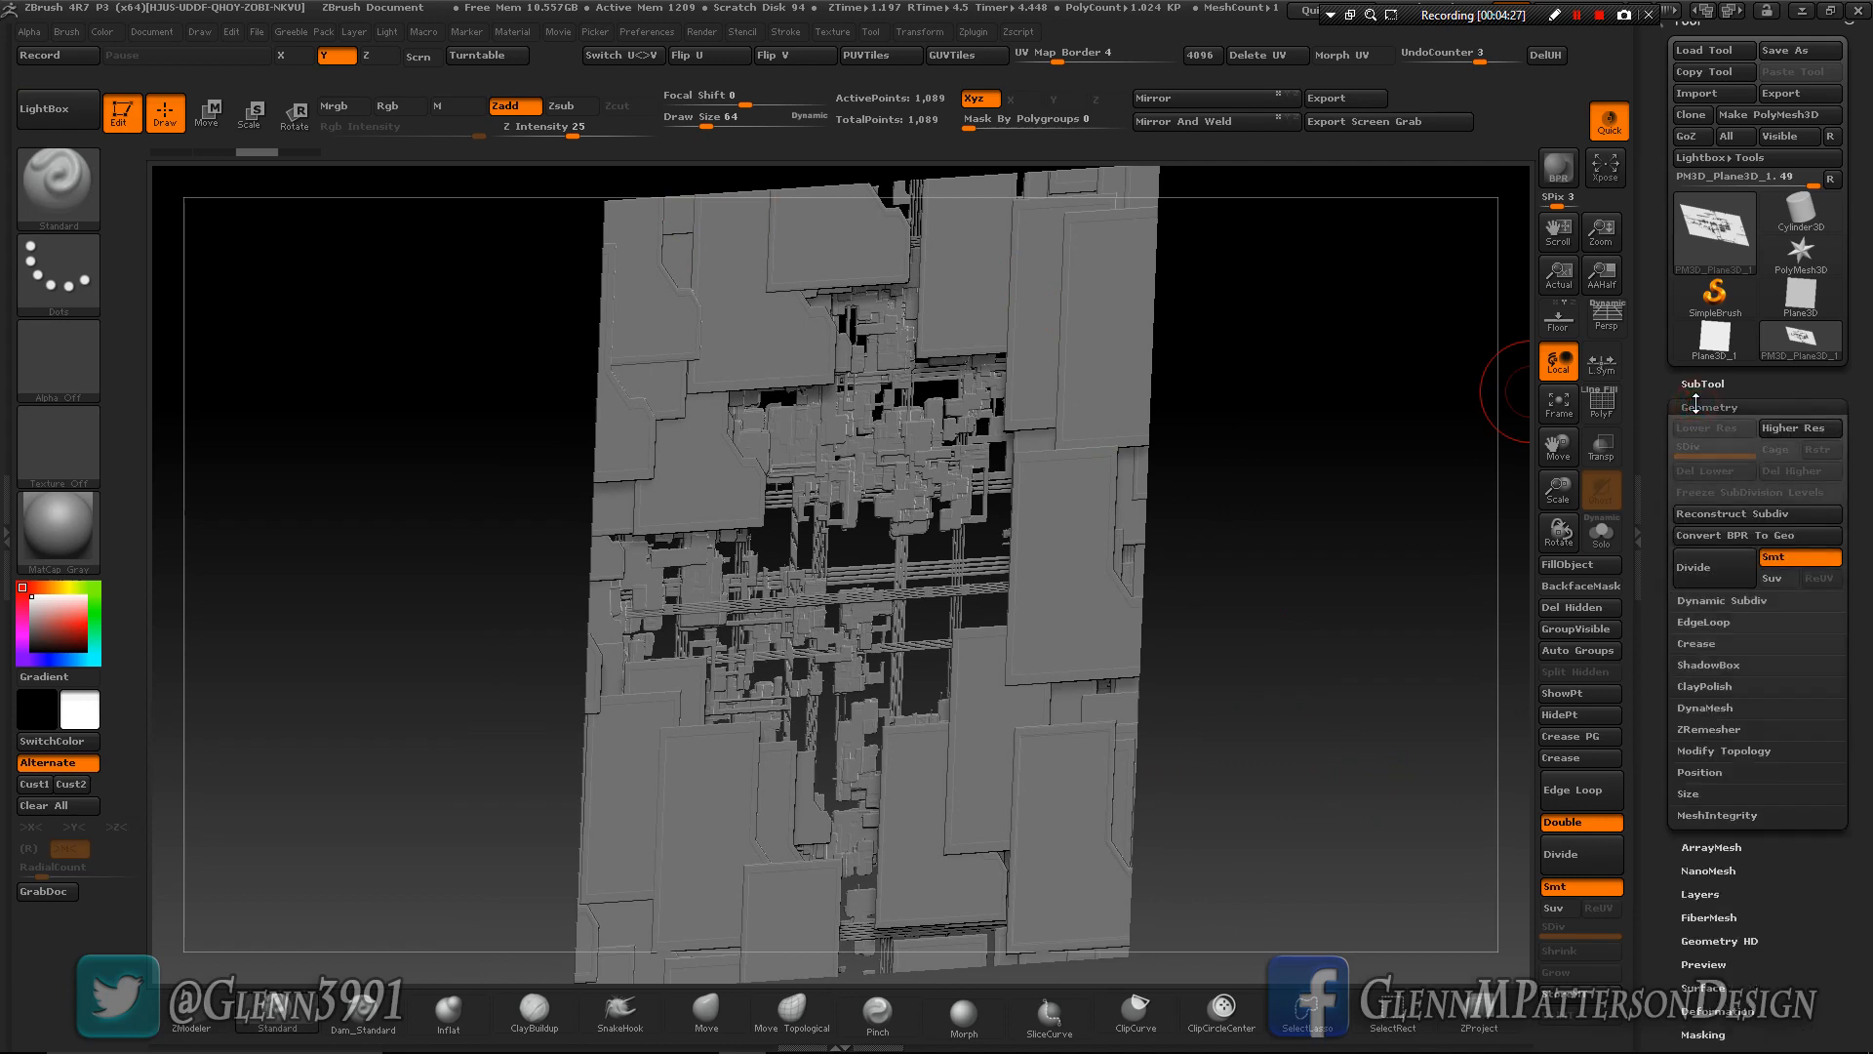
pyautogui.click(1754, 536)
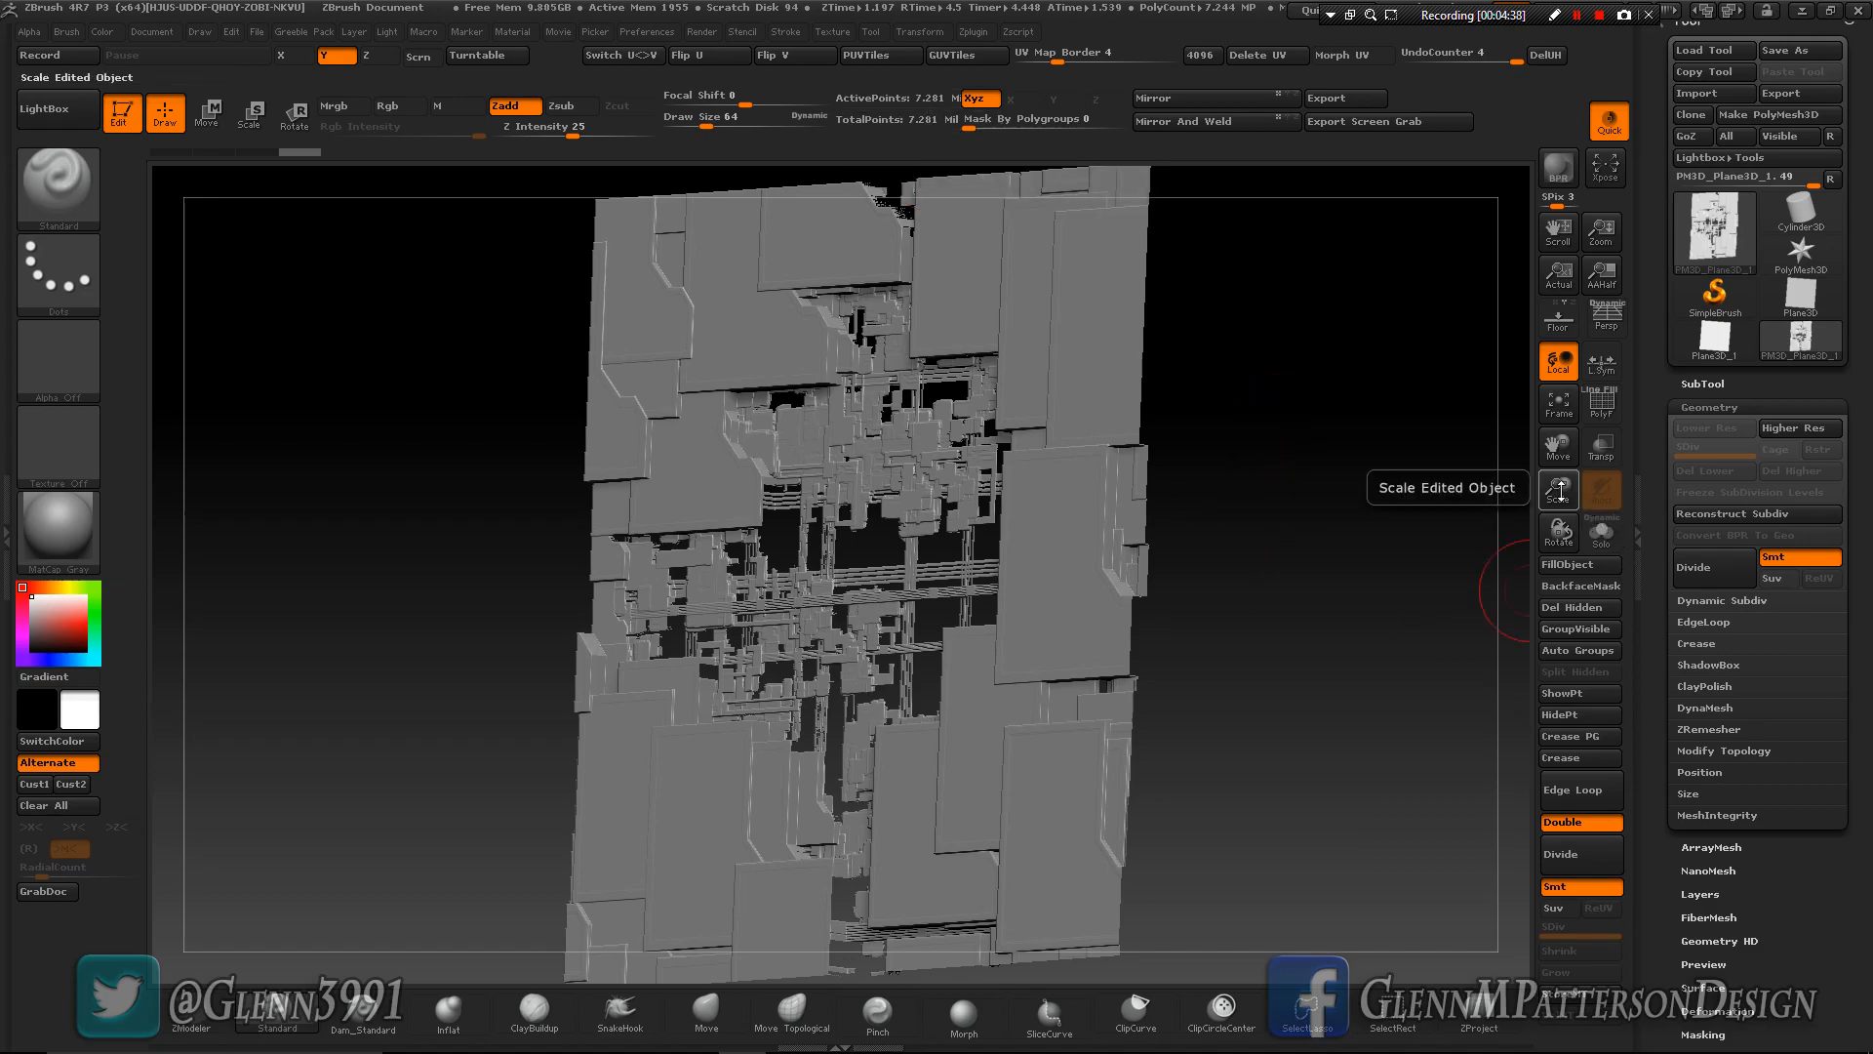
# Examine the converted greeble mesh up close, from its edge and from the front.
pyautogui.moveTo(1559, 491); pyautogui.dragTo(1365, 605)
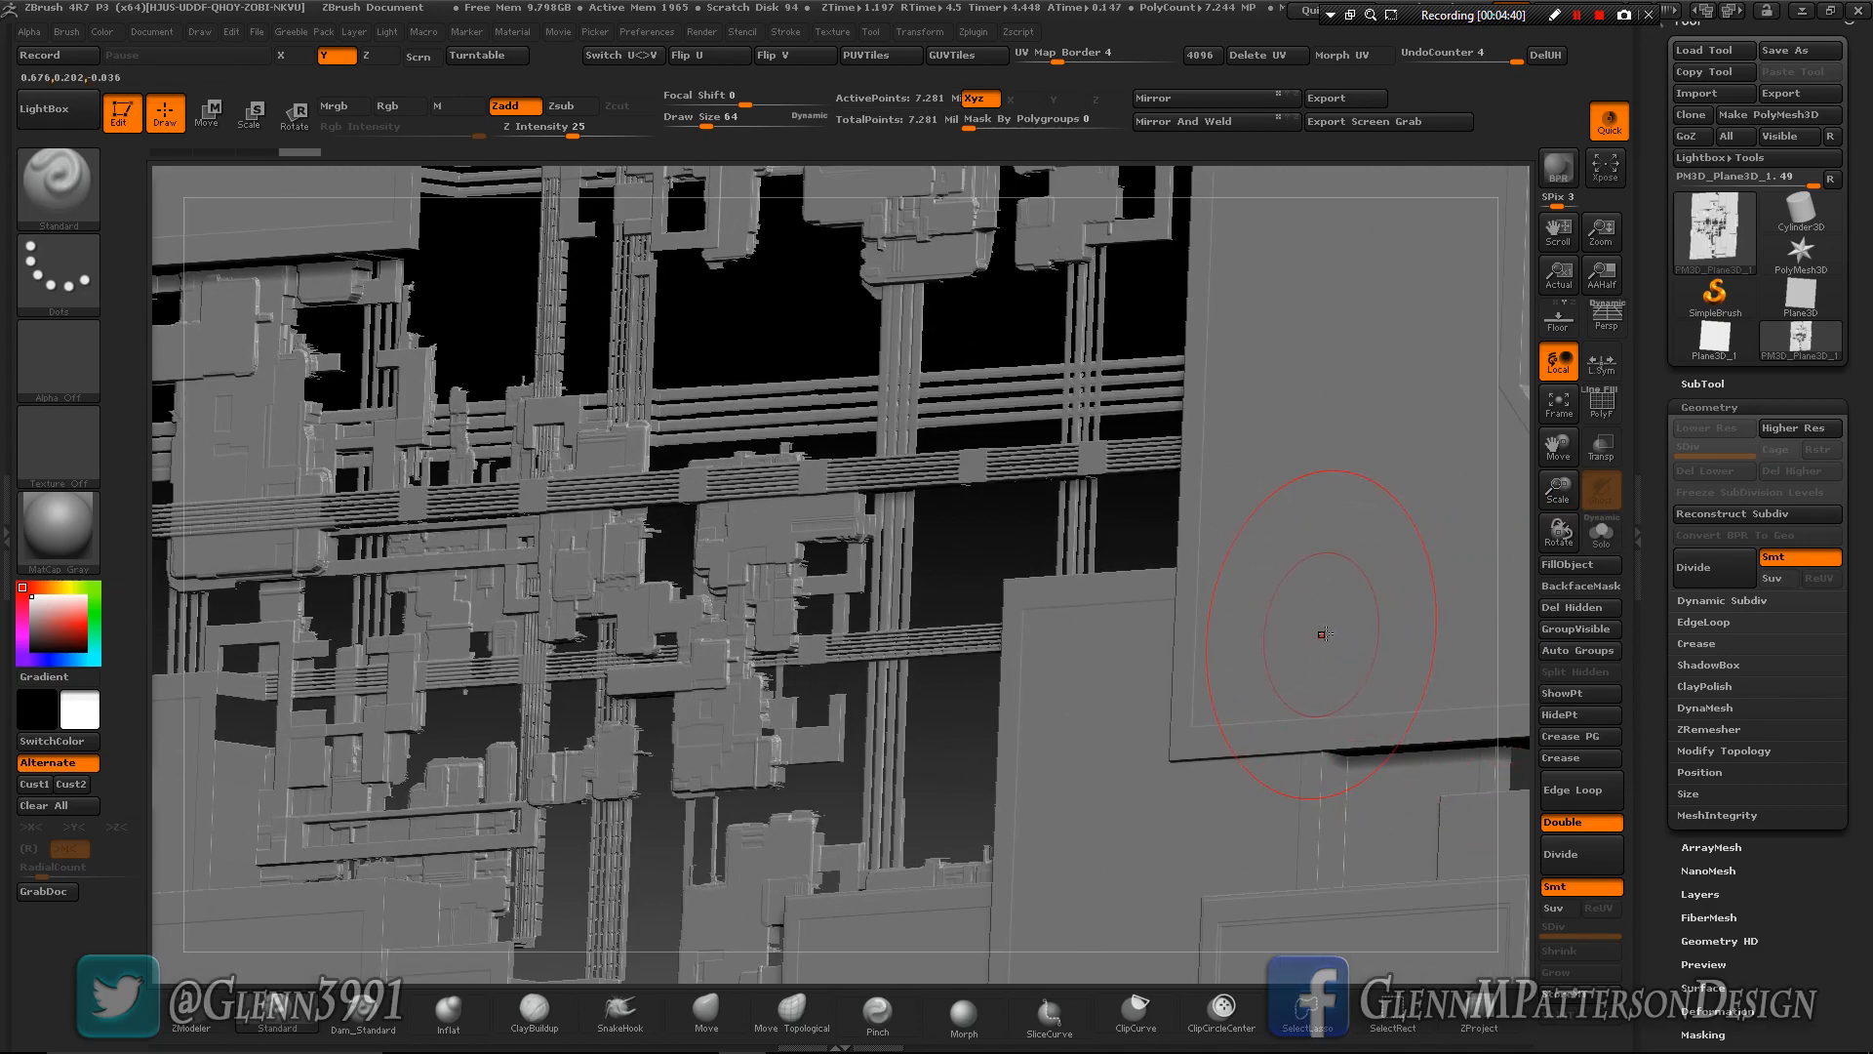
pyautogui.moveTo(1337, 630); pyautogui.dragTo(1256, 636, button='right')
pyautogui.click(1559, 400)
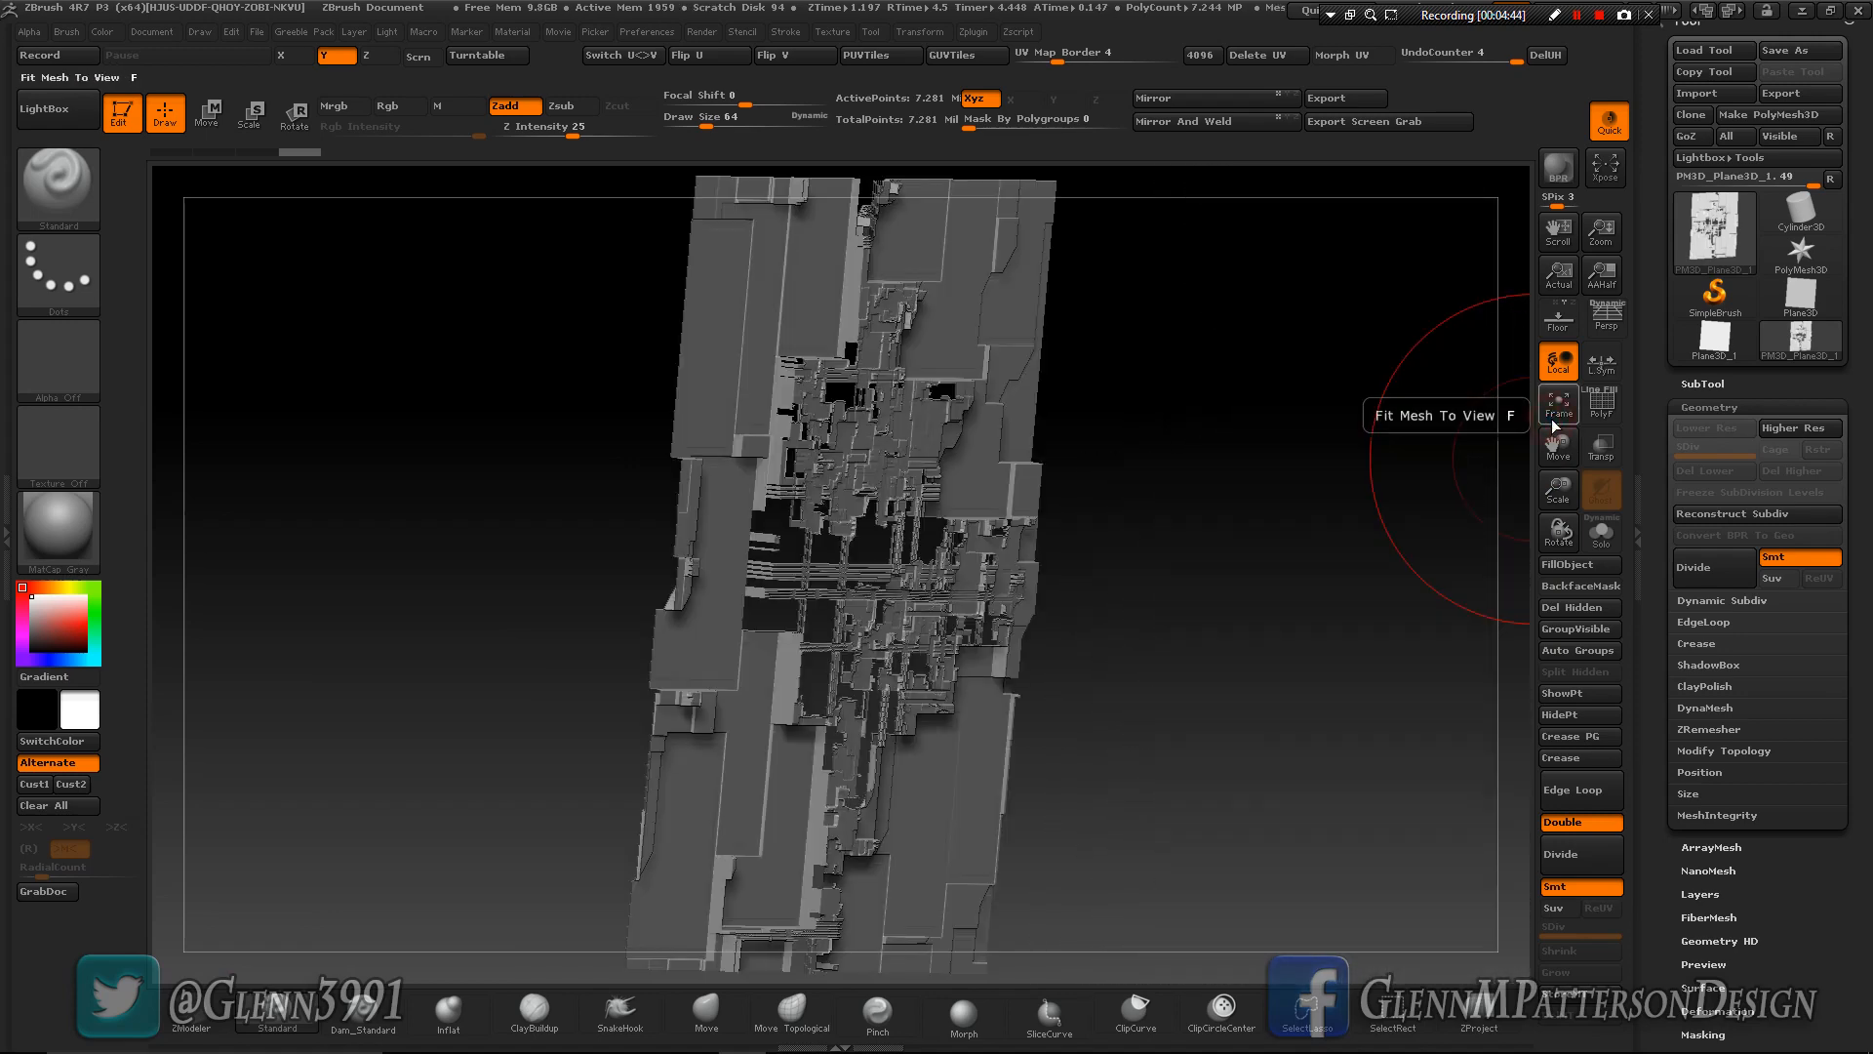
pyautogui.moveTo(900, 545); pyautogui.dragTo(1170, 643, button='right')
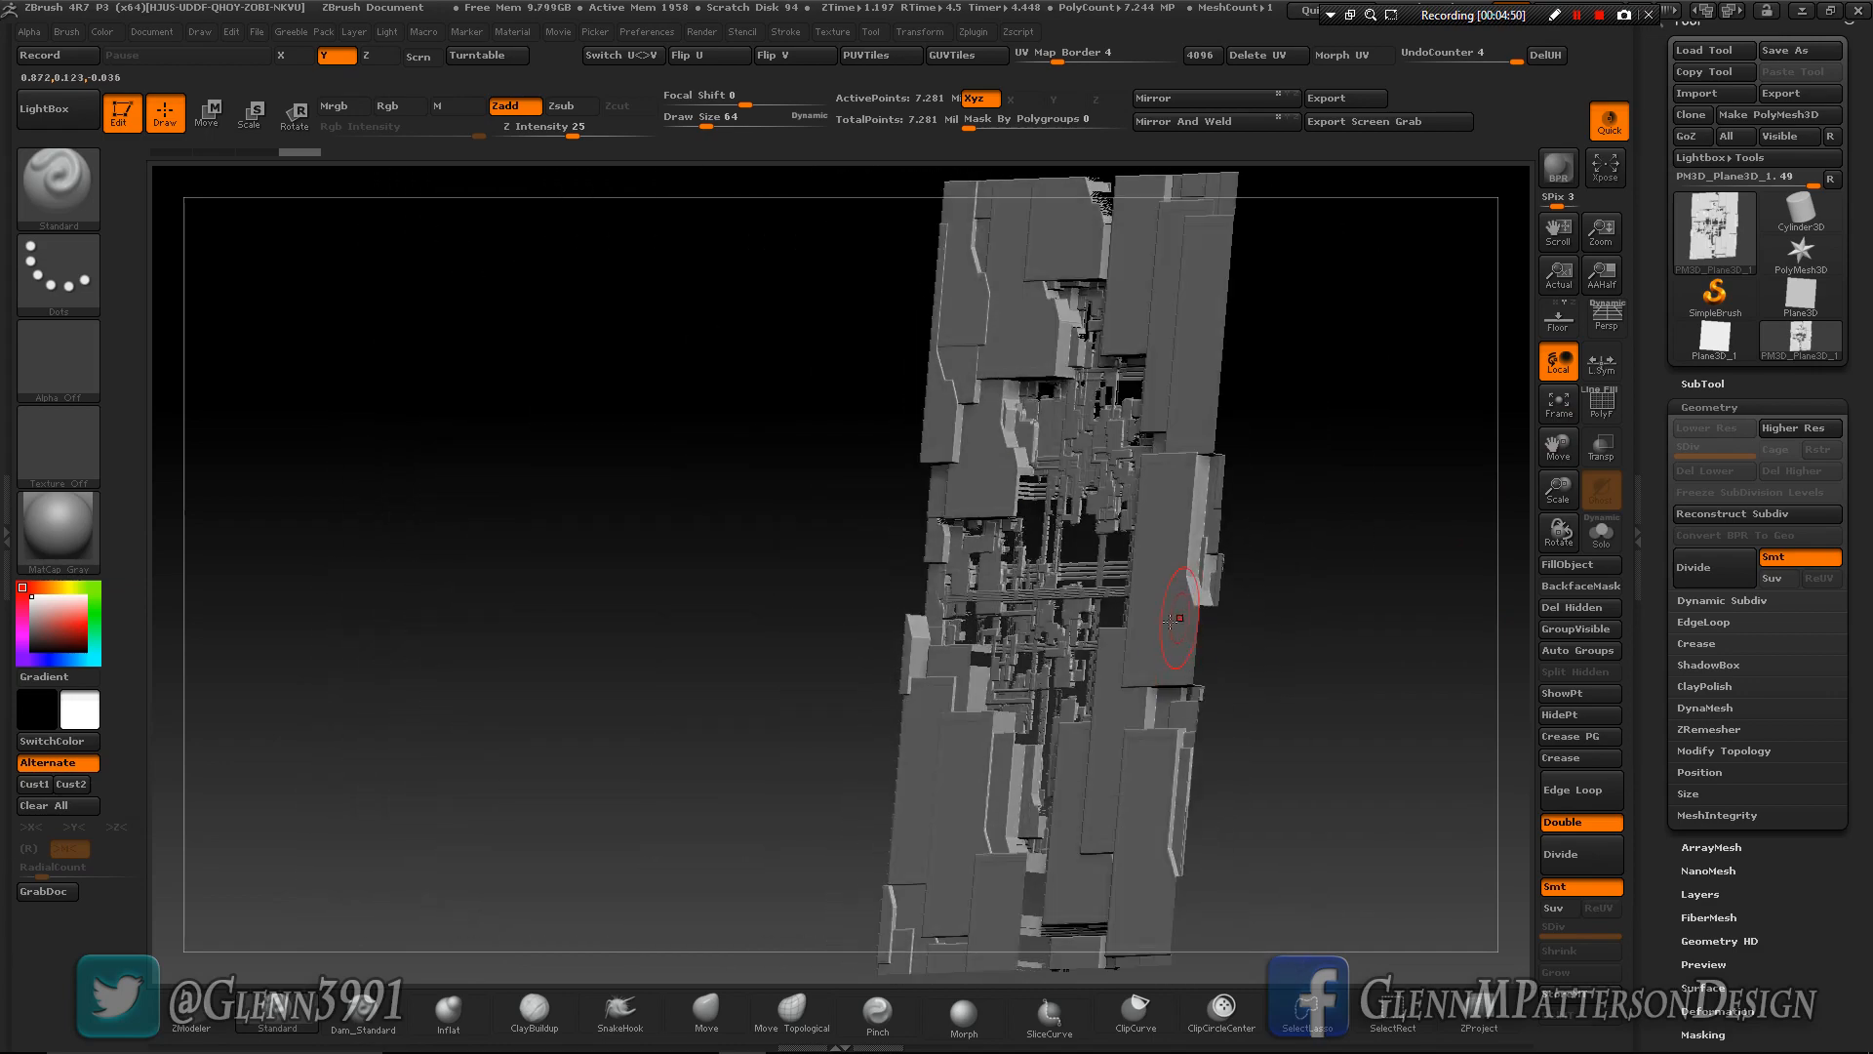
pyautogui.moveTo(946, 717)
pyautogui.mouseDown(button='right')
pyautogui.moveTo(1107, 729)
pyautogui.moveTo(1024, 716)
pyautogui.mouseUp(button='right')
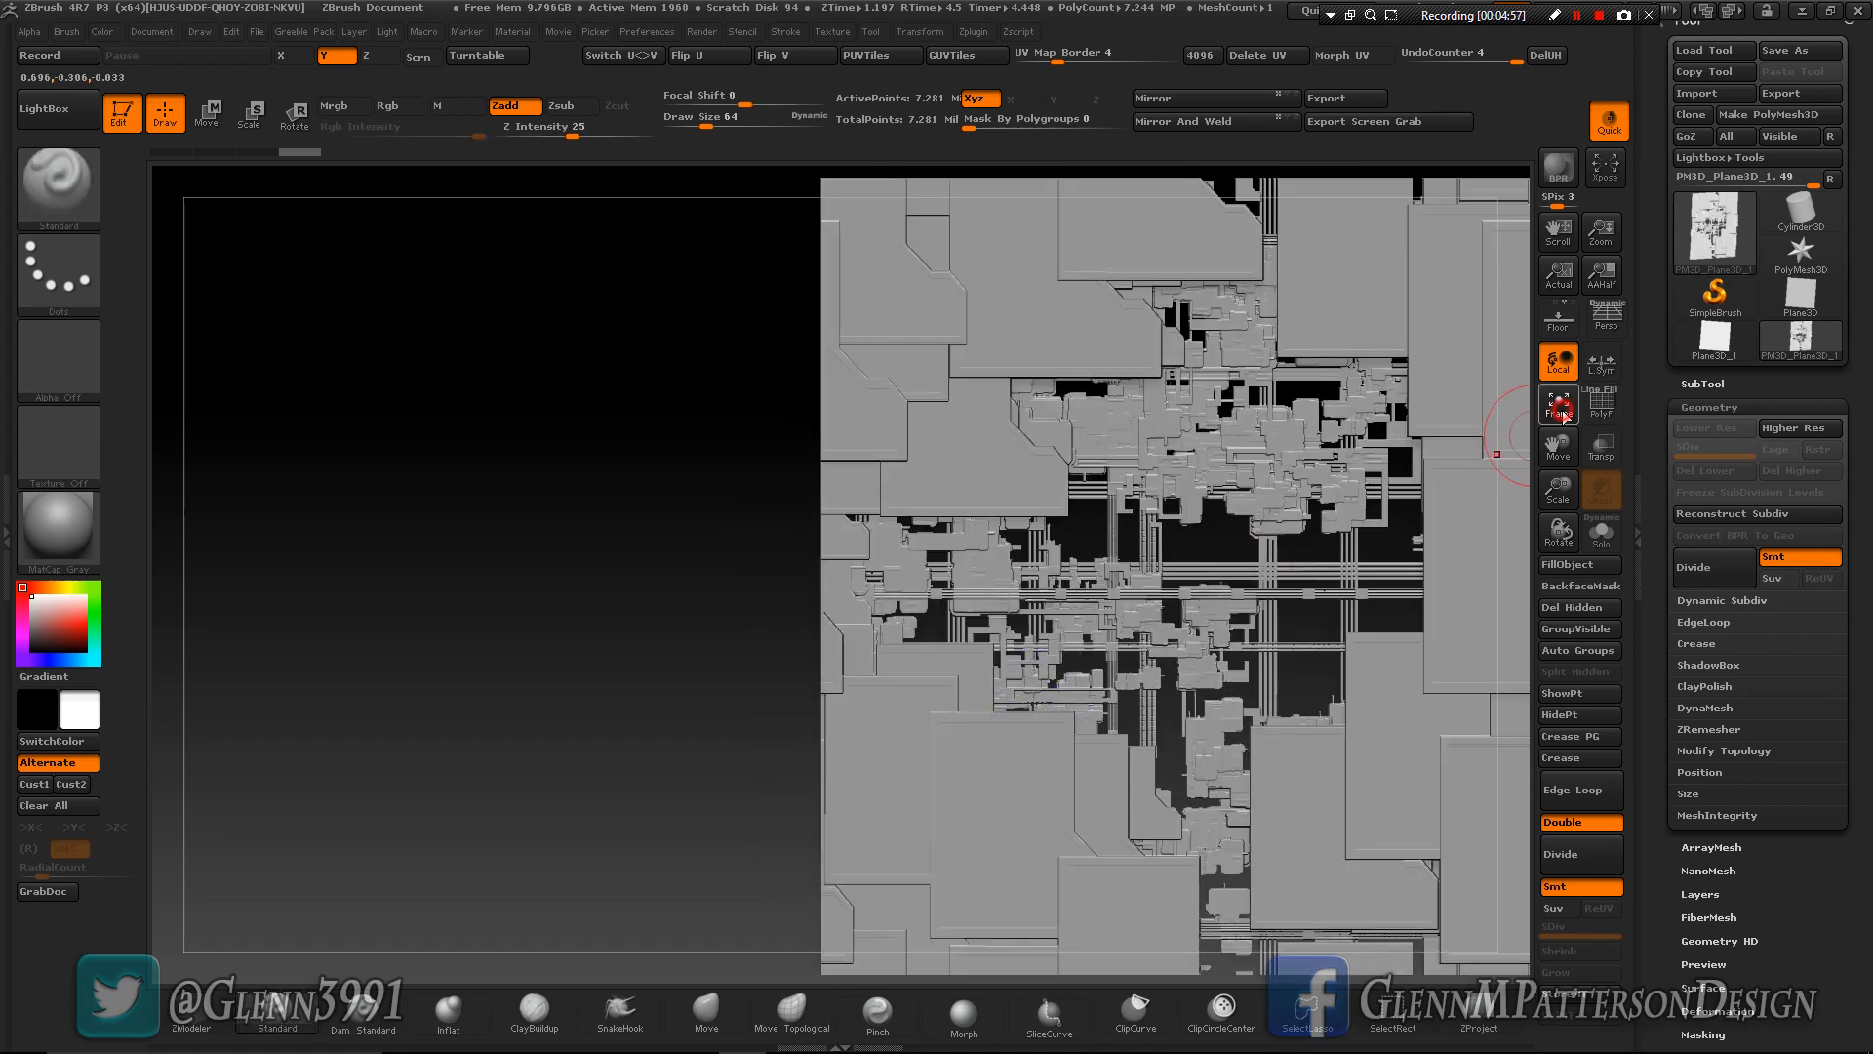
pyautogui.click(1559, 406)
pyautogui.moveTo(1096, 676); pyautogui.dragTo(1075, 668, button='right')
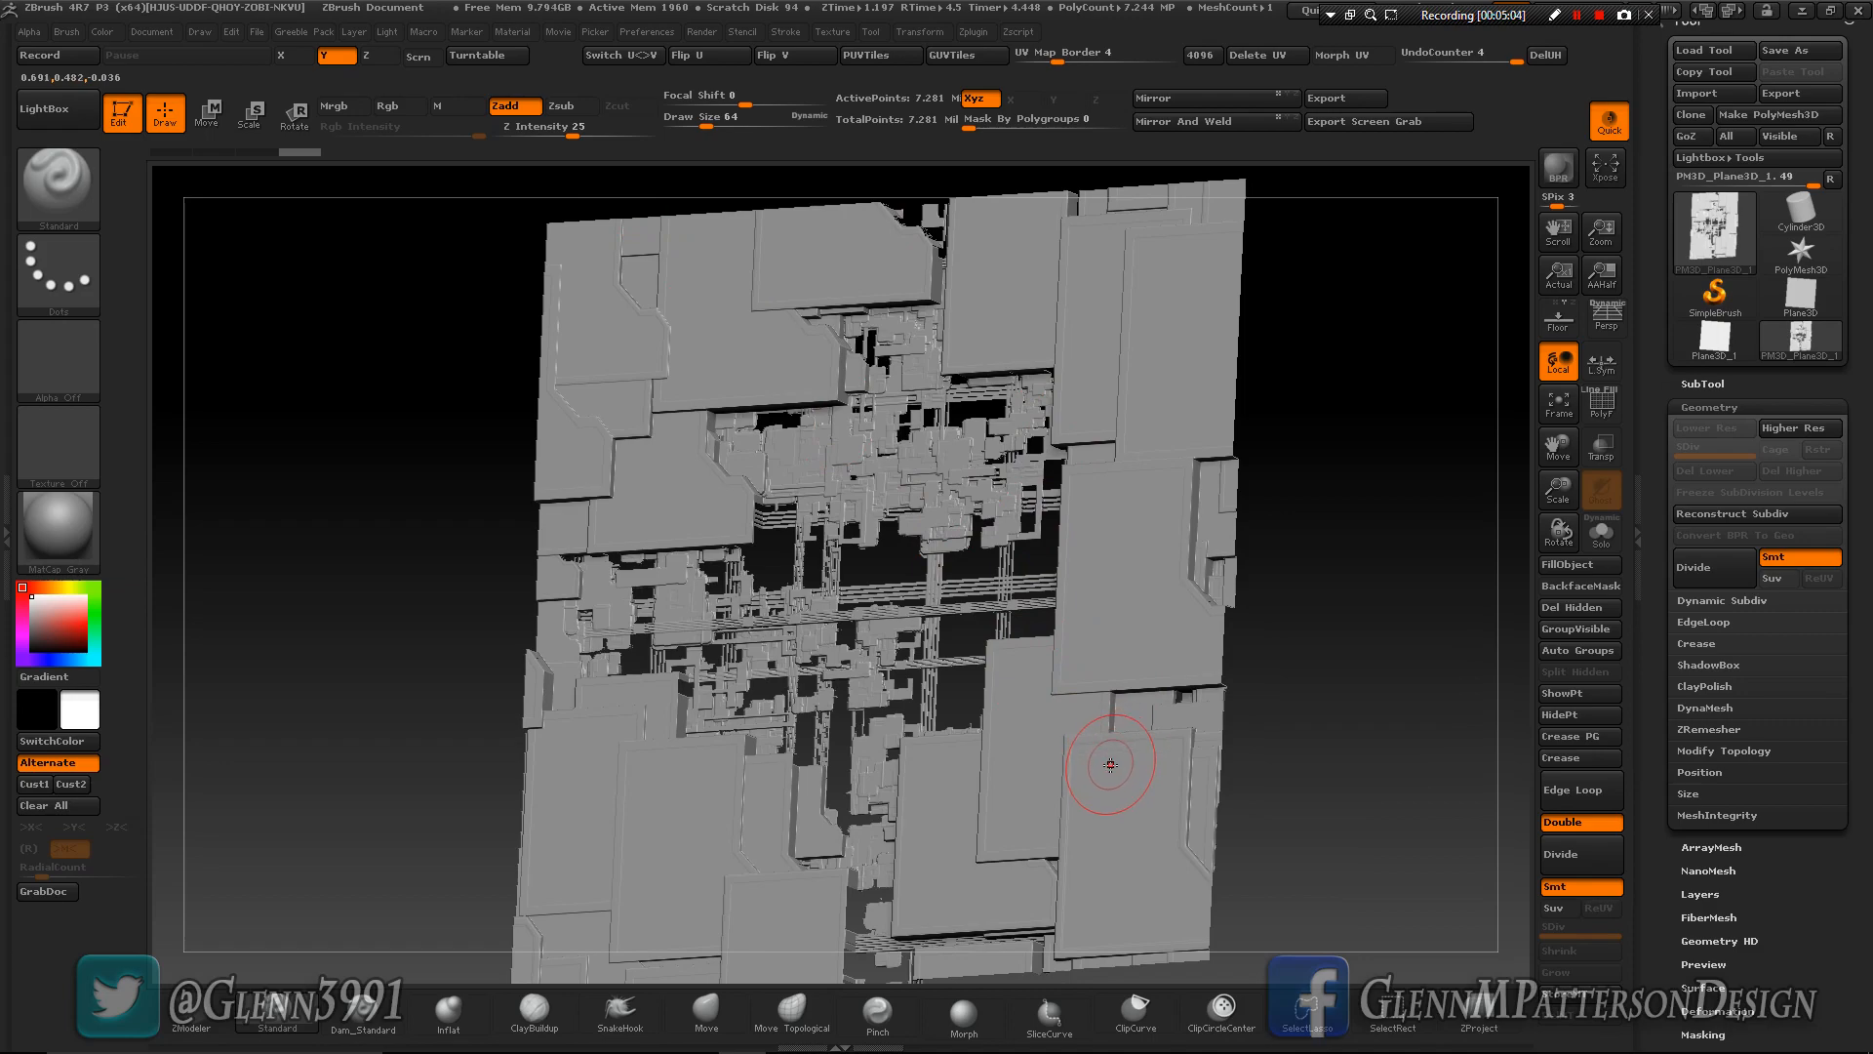
pyautogui.moveTo(1110, 764)
pyautogui.mouseDown(button='right')
pyautogui.moveTo(1156, 701)
pyautogui.moveTo(1099, 797)
pyautogui.moveTo(1102, 774)
pyautogui.moveTo(1143, 816)
pyautogui.mouseUp(button='right')
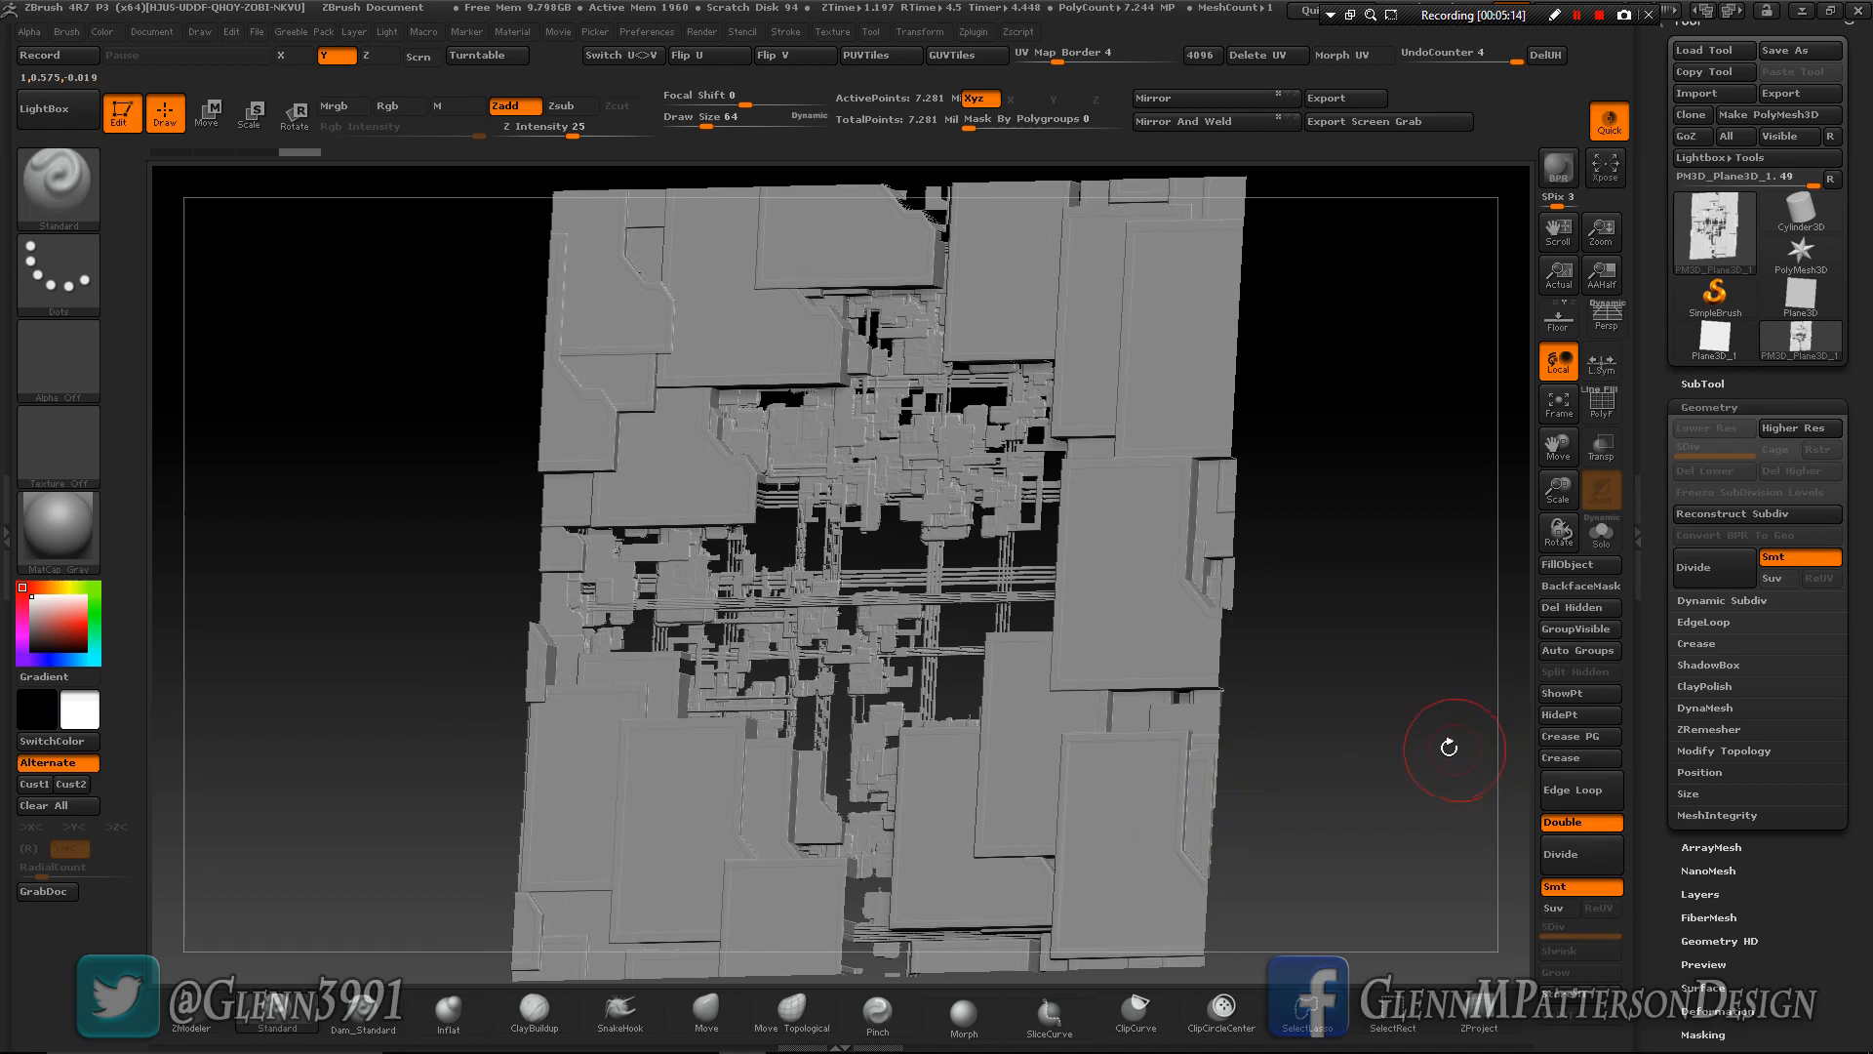
# Store a morph target of the converted greeble mesh.
pyautogui.moveTo(1795, 936); pyautogui.dragTo(1808, 791)
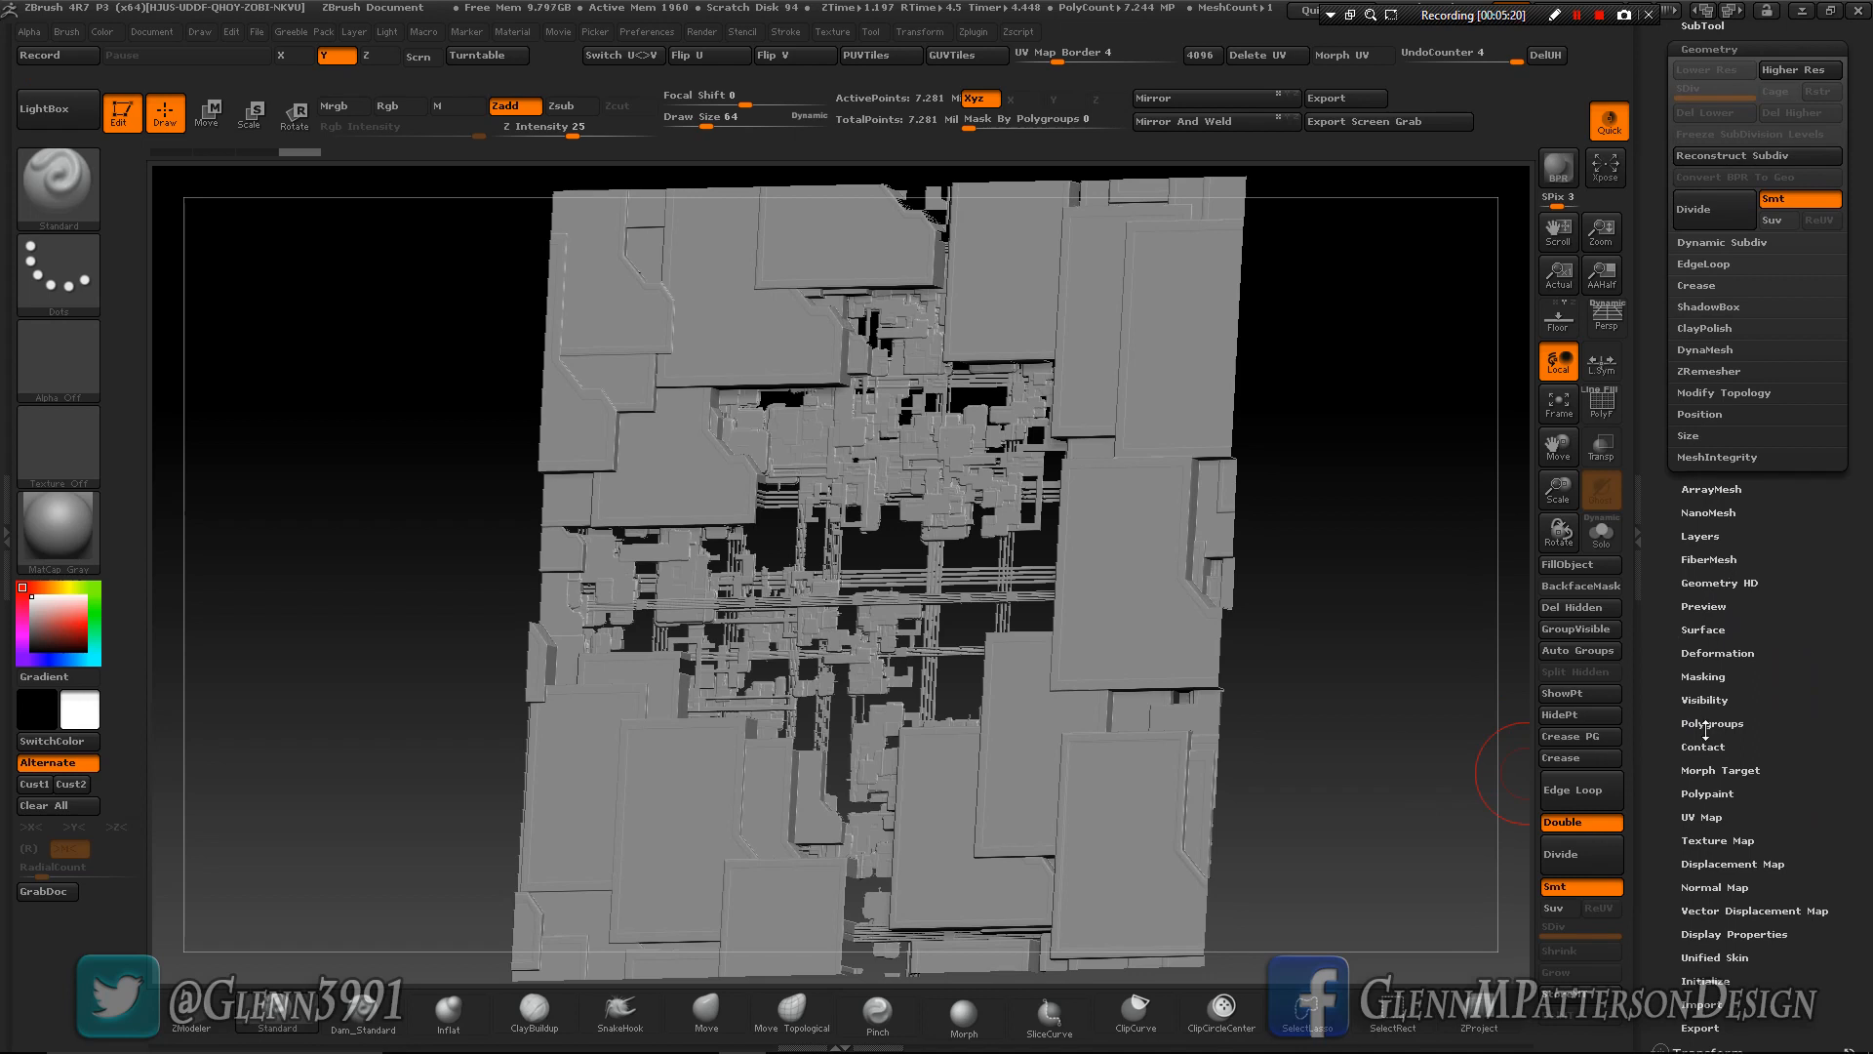
pyautogui.click(1704, 770)
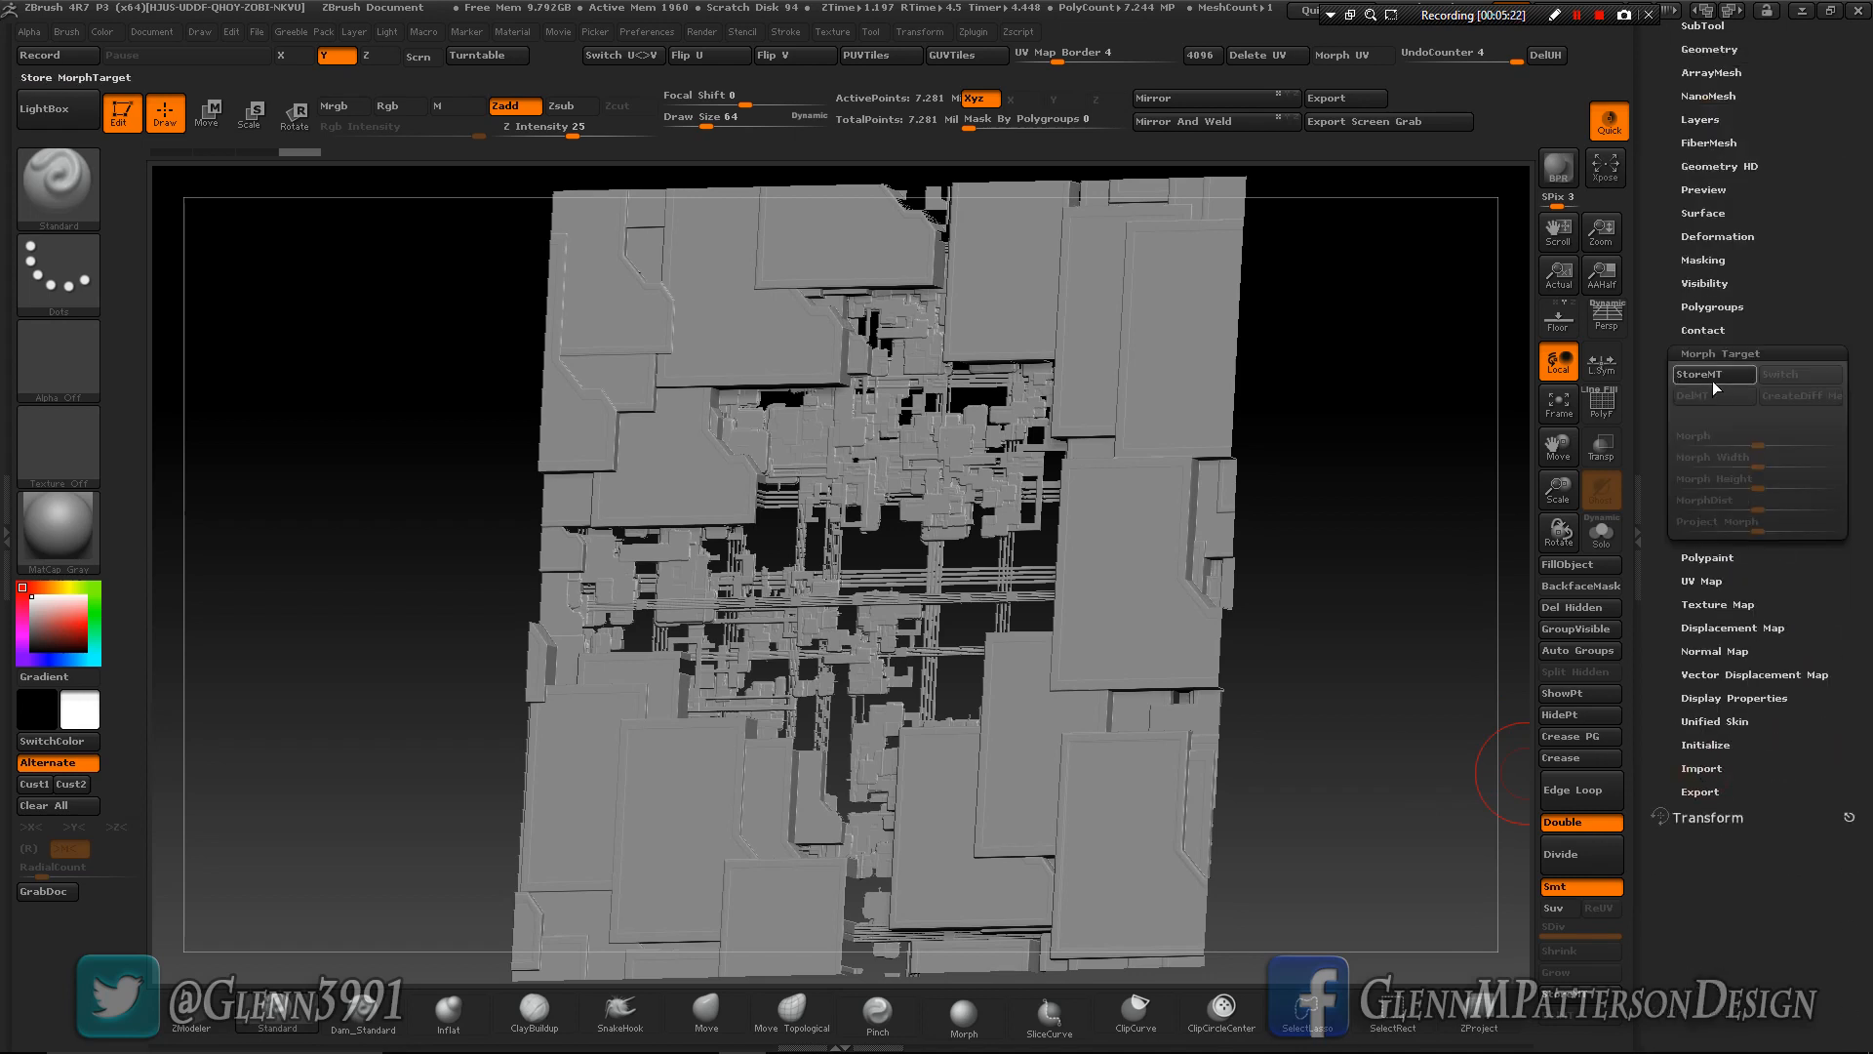
pyautogui.click(1698, 374)
pyautogui.moveTo(1810, 290); pyautogui.dragTo(1807, 401)
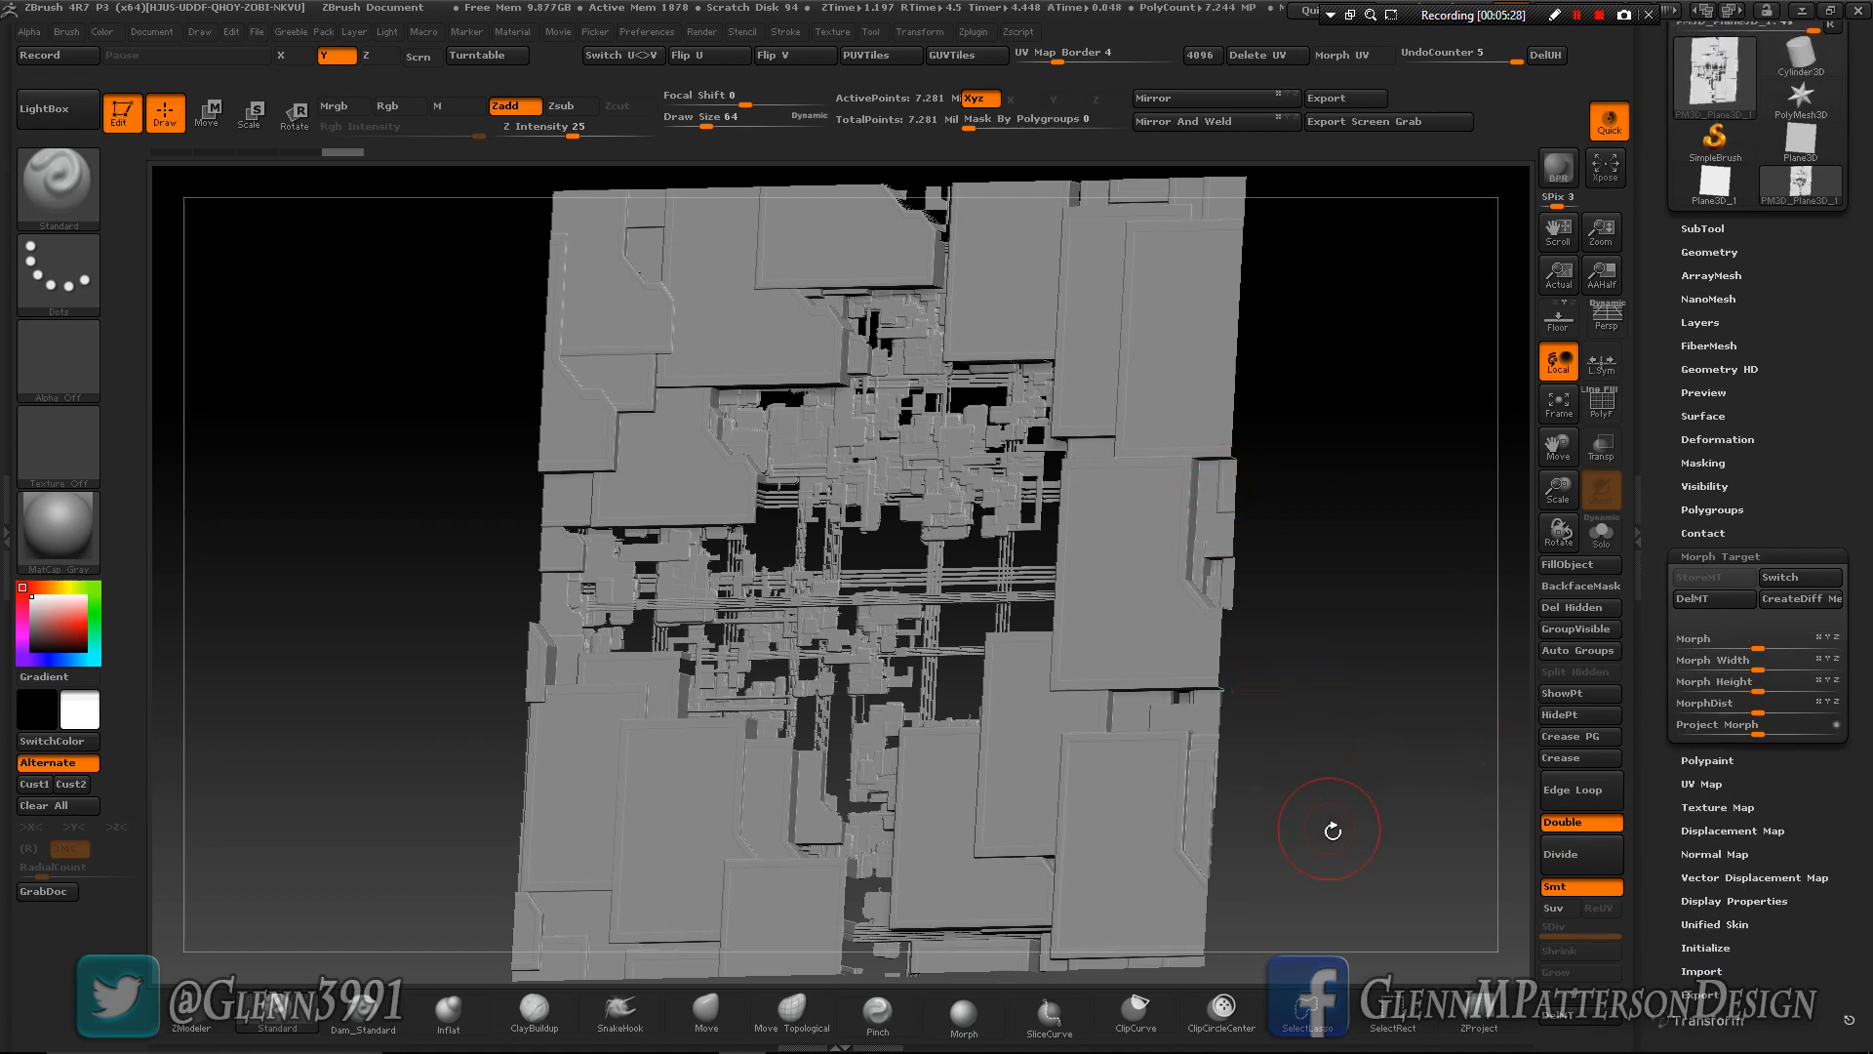
# Turn the mesh to an exact side view and choose the ClipCurve brush, skipping its usage note until the next restart.
pyautogui.moveTo(1333, 833); pyautogui.dragTo(1290, 833)
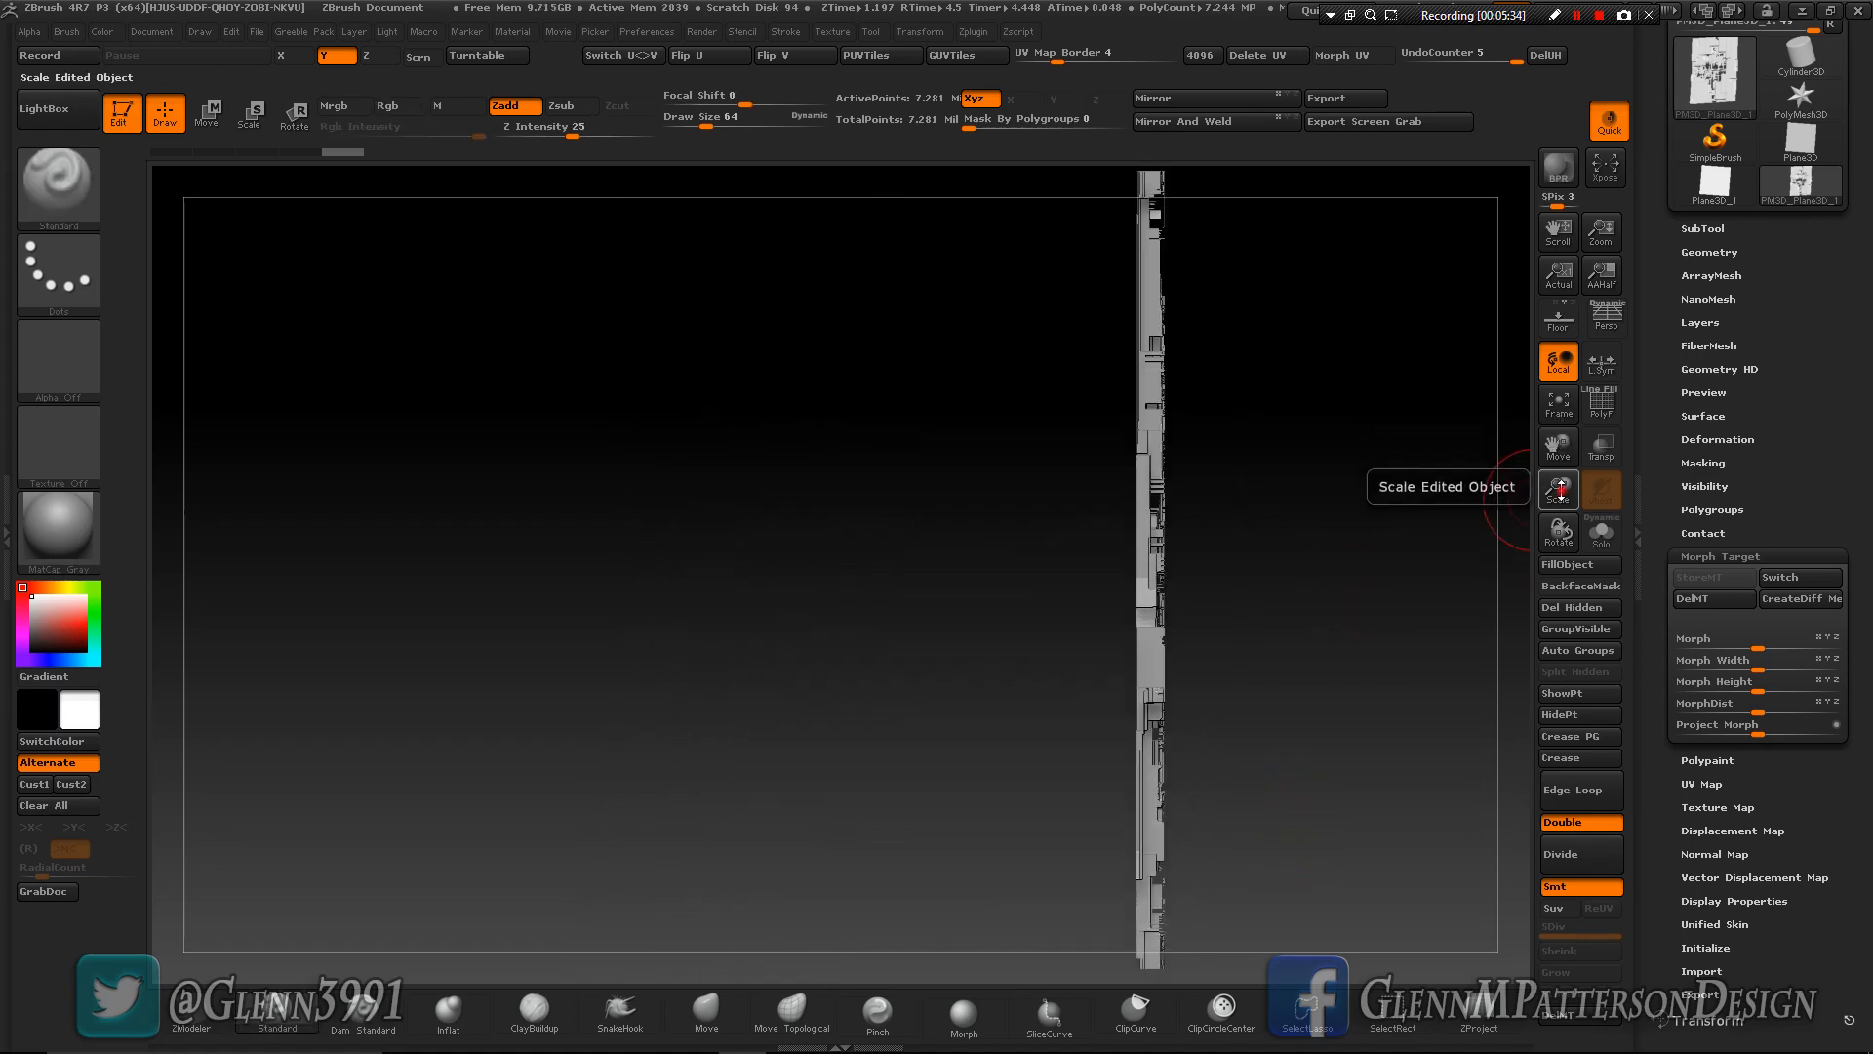
pyautogui.moveTo(1558, 479); pyautogui.dragTo(1559, 484)
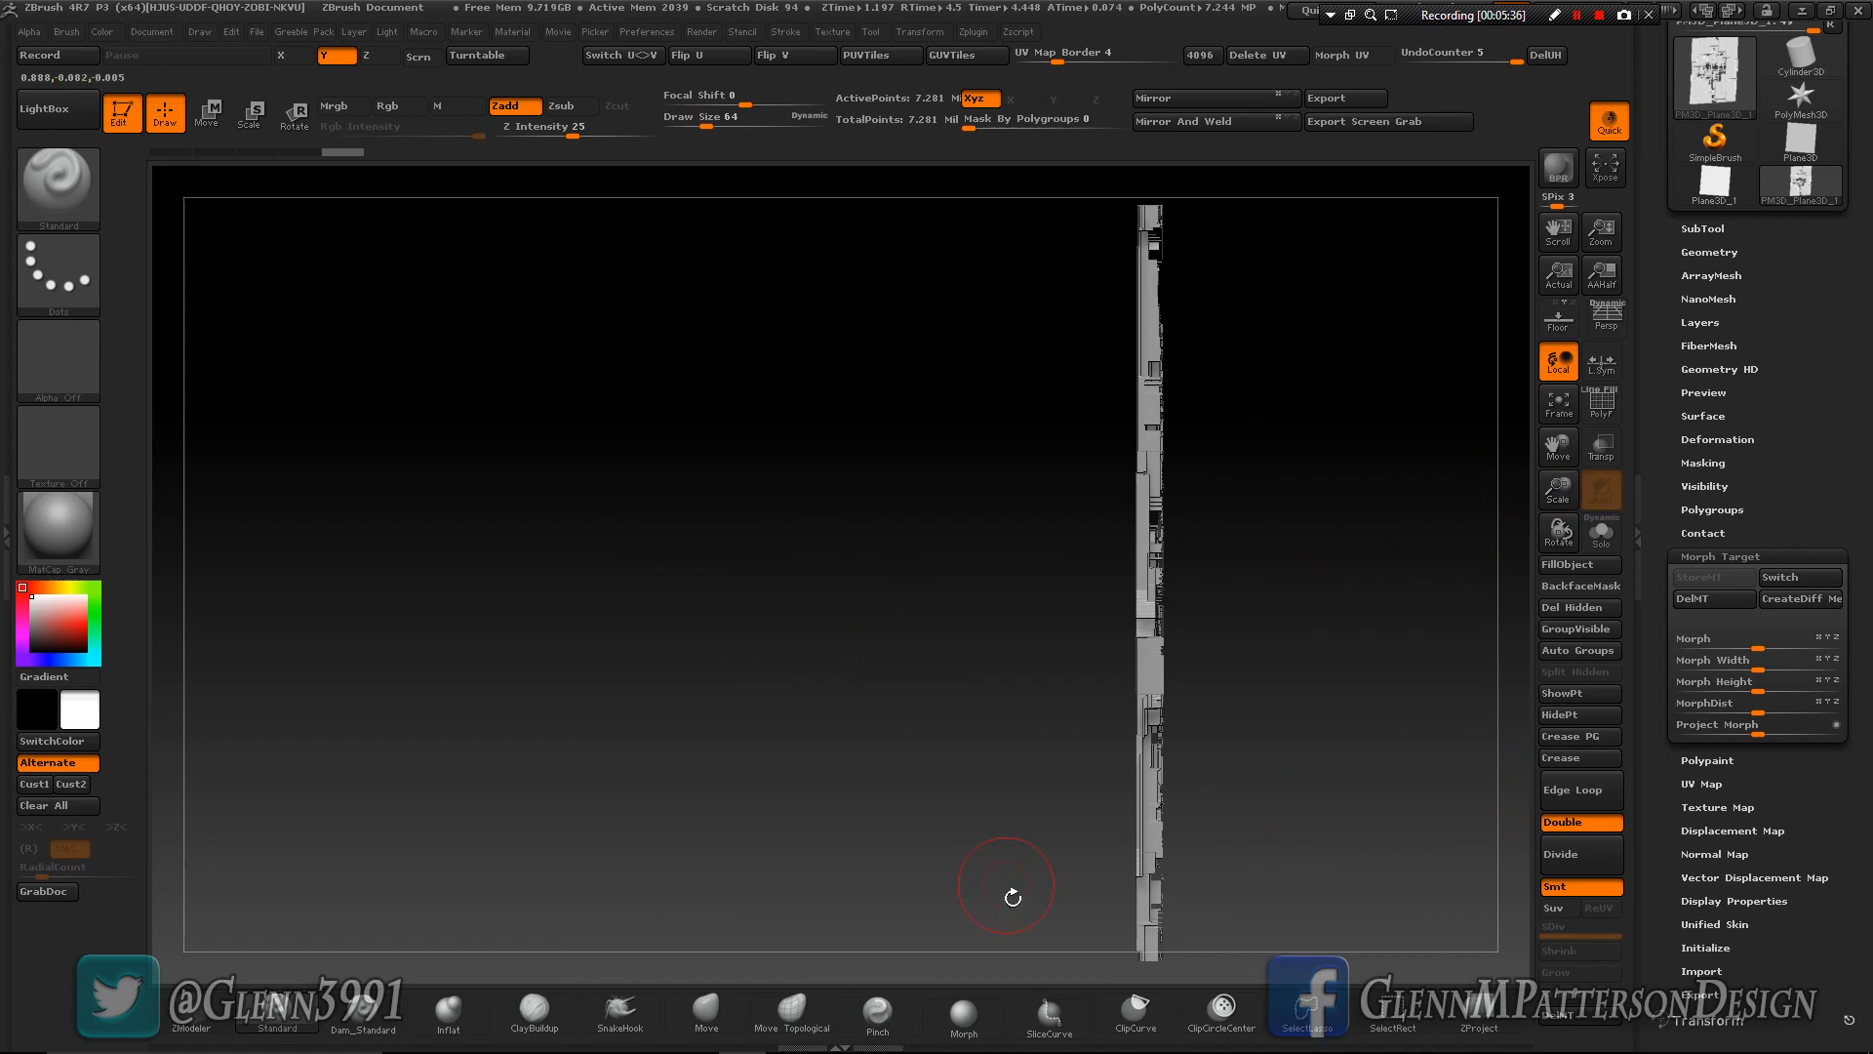
pyautogui.press('b')
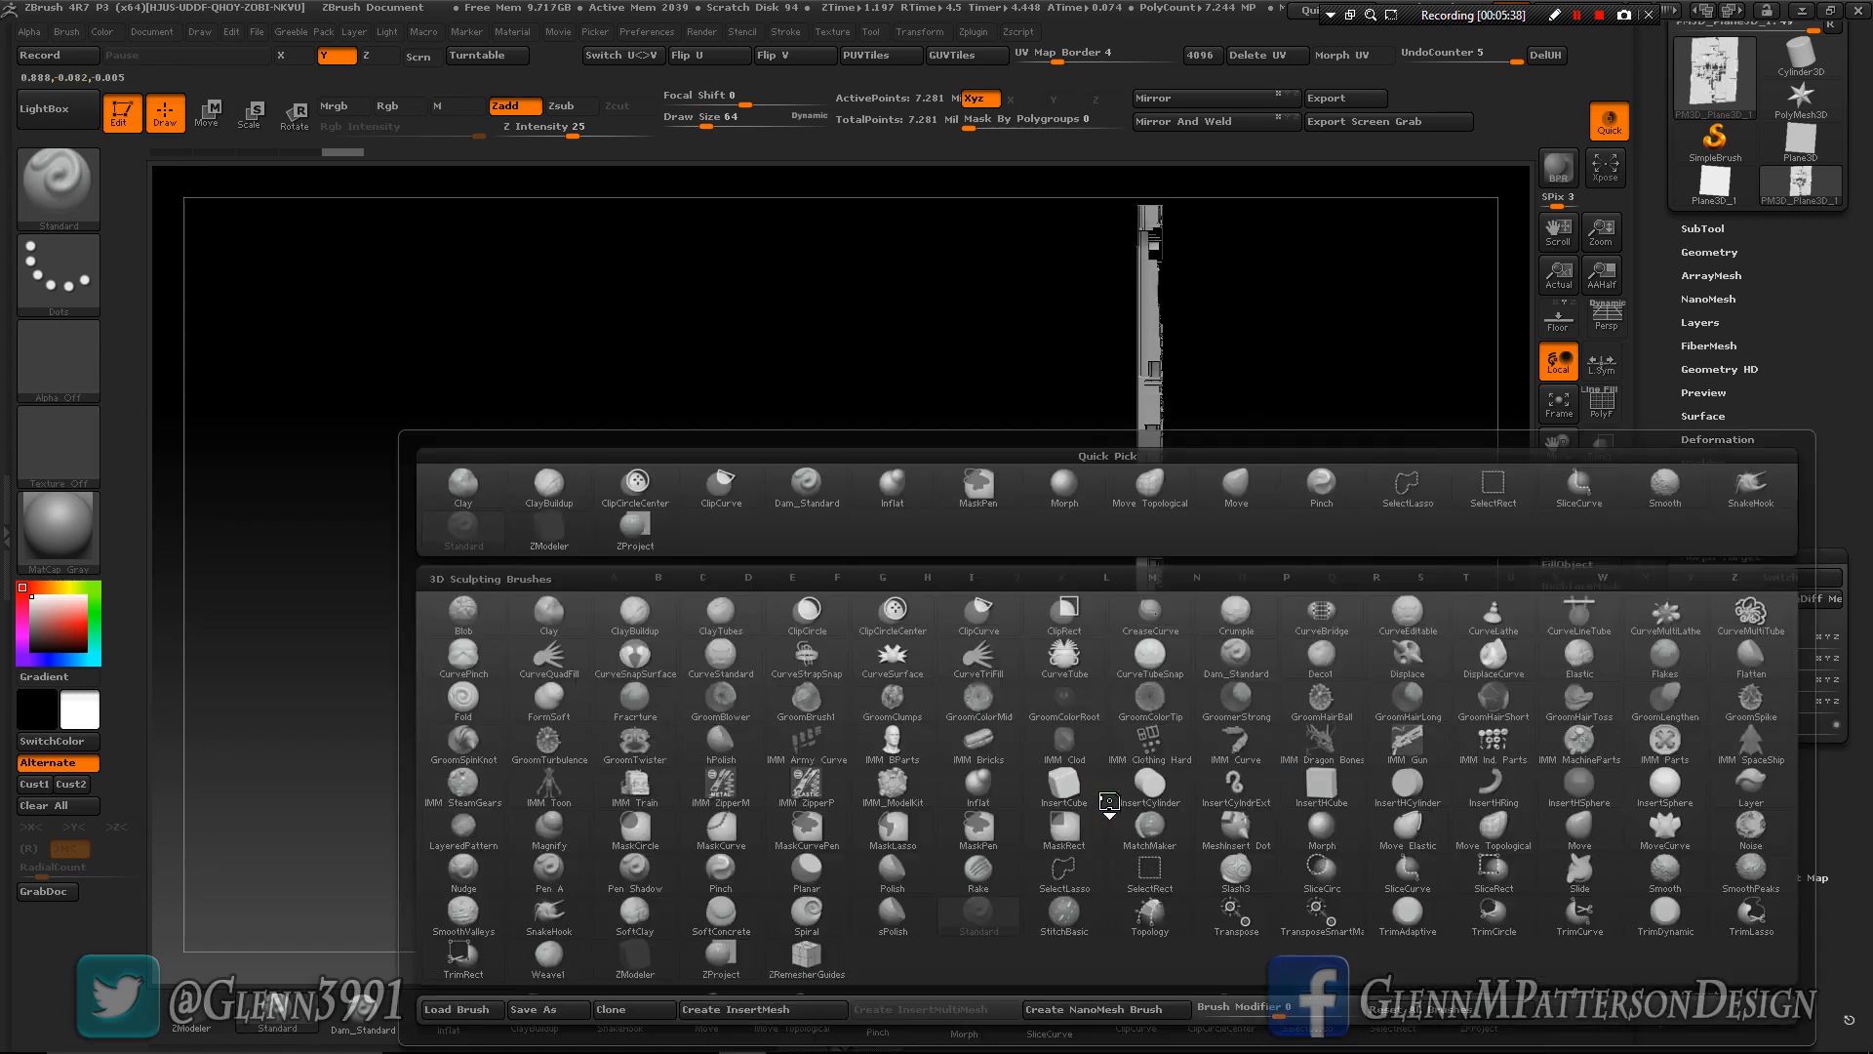
pyautogui.press('c')
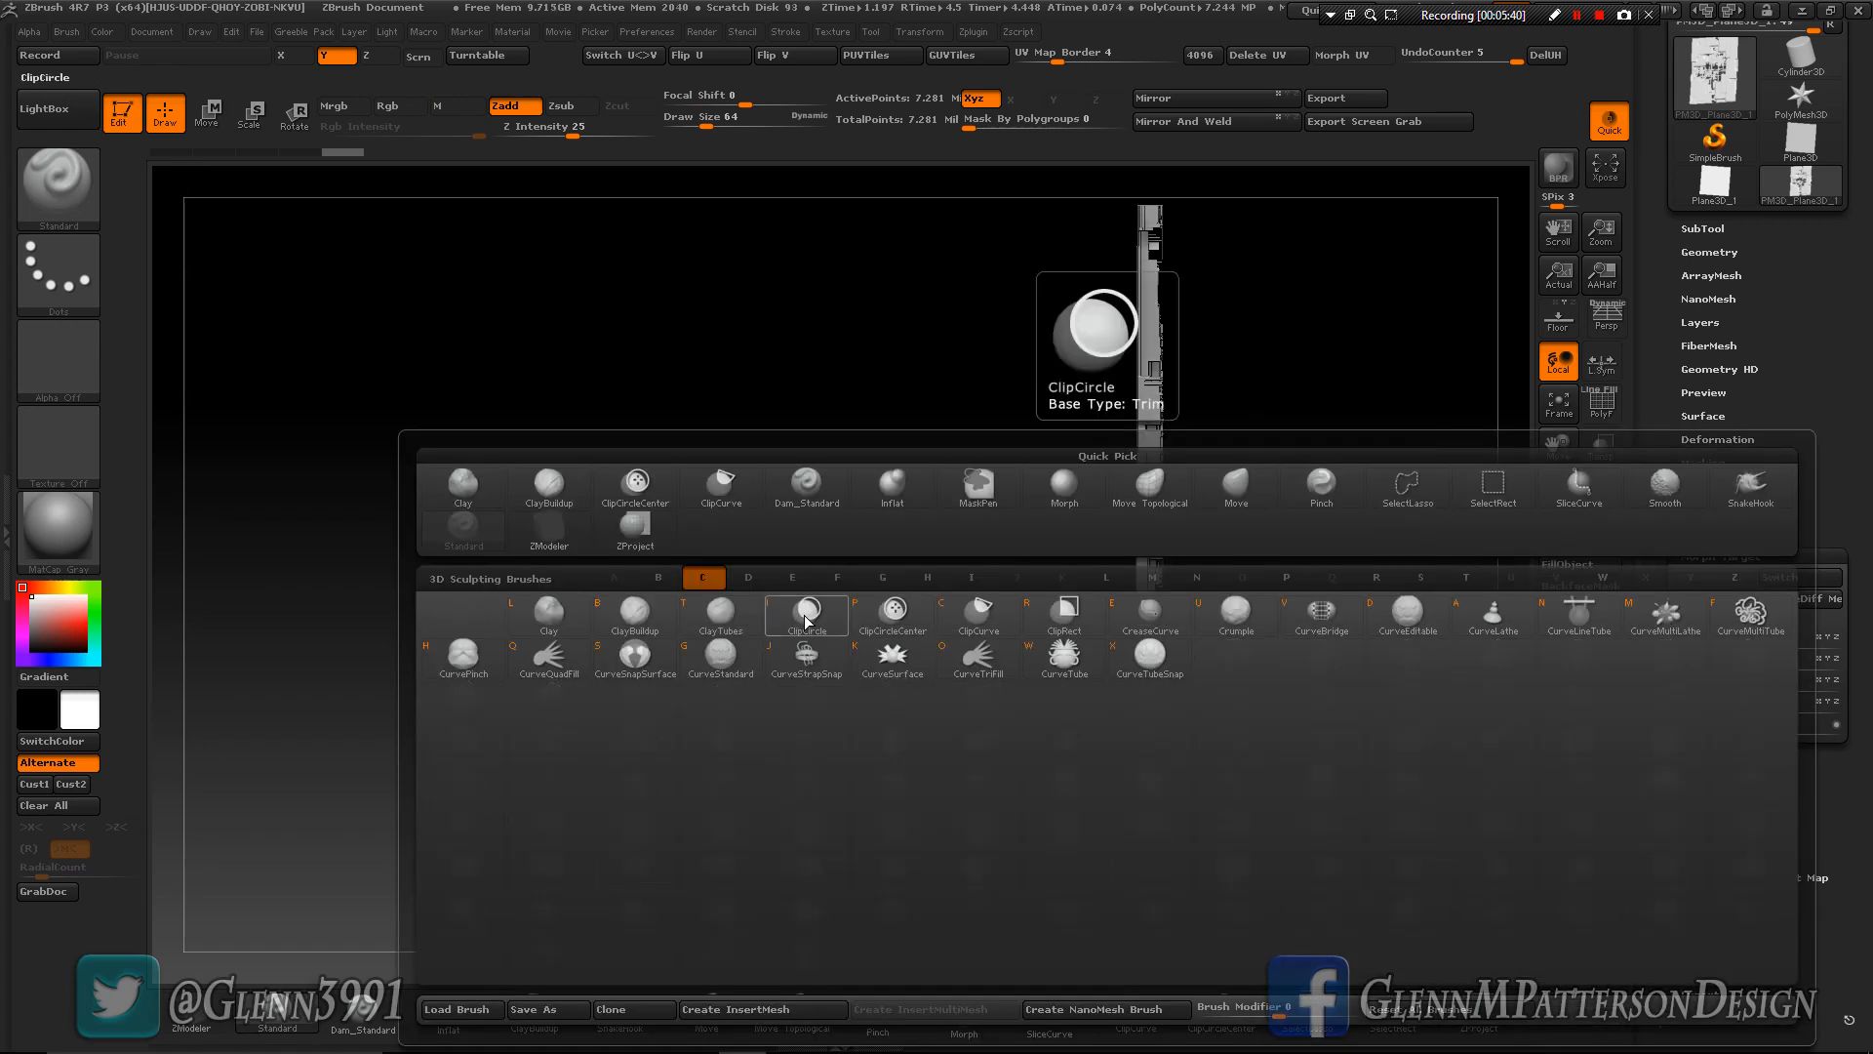
pyautogui.click(975, 620)
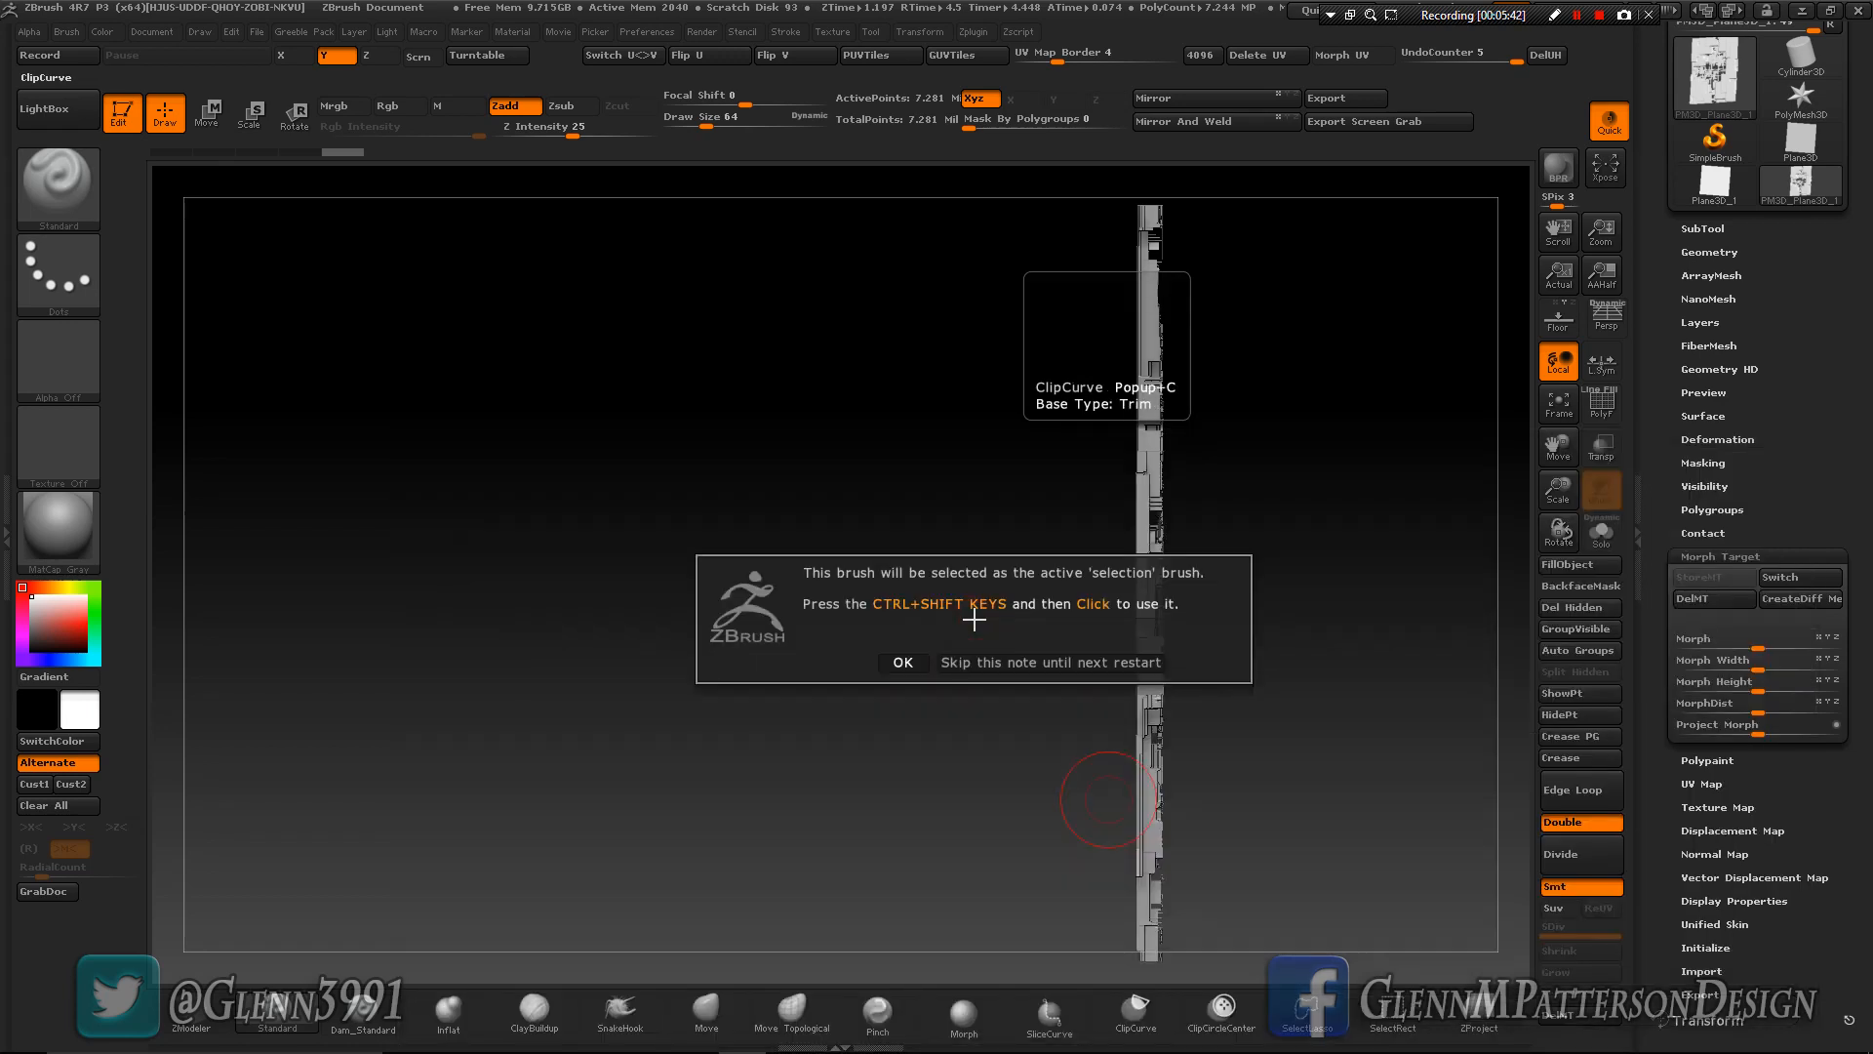
pyautogui.click(1000, 667)
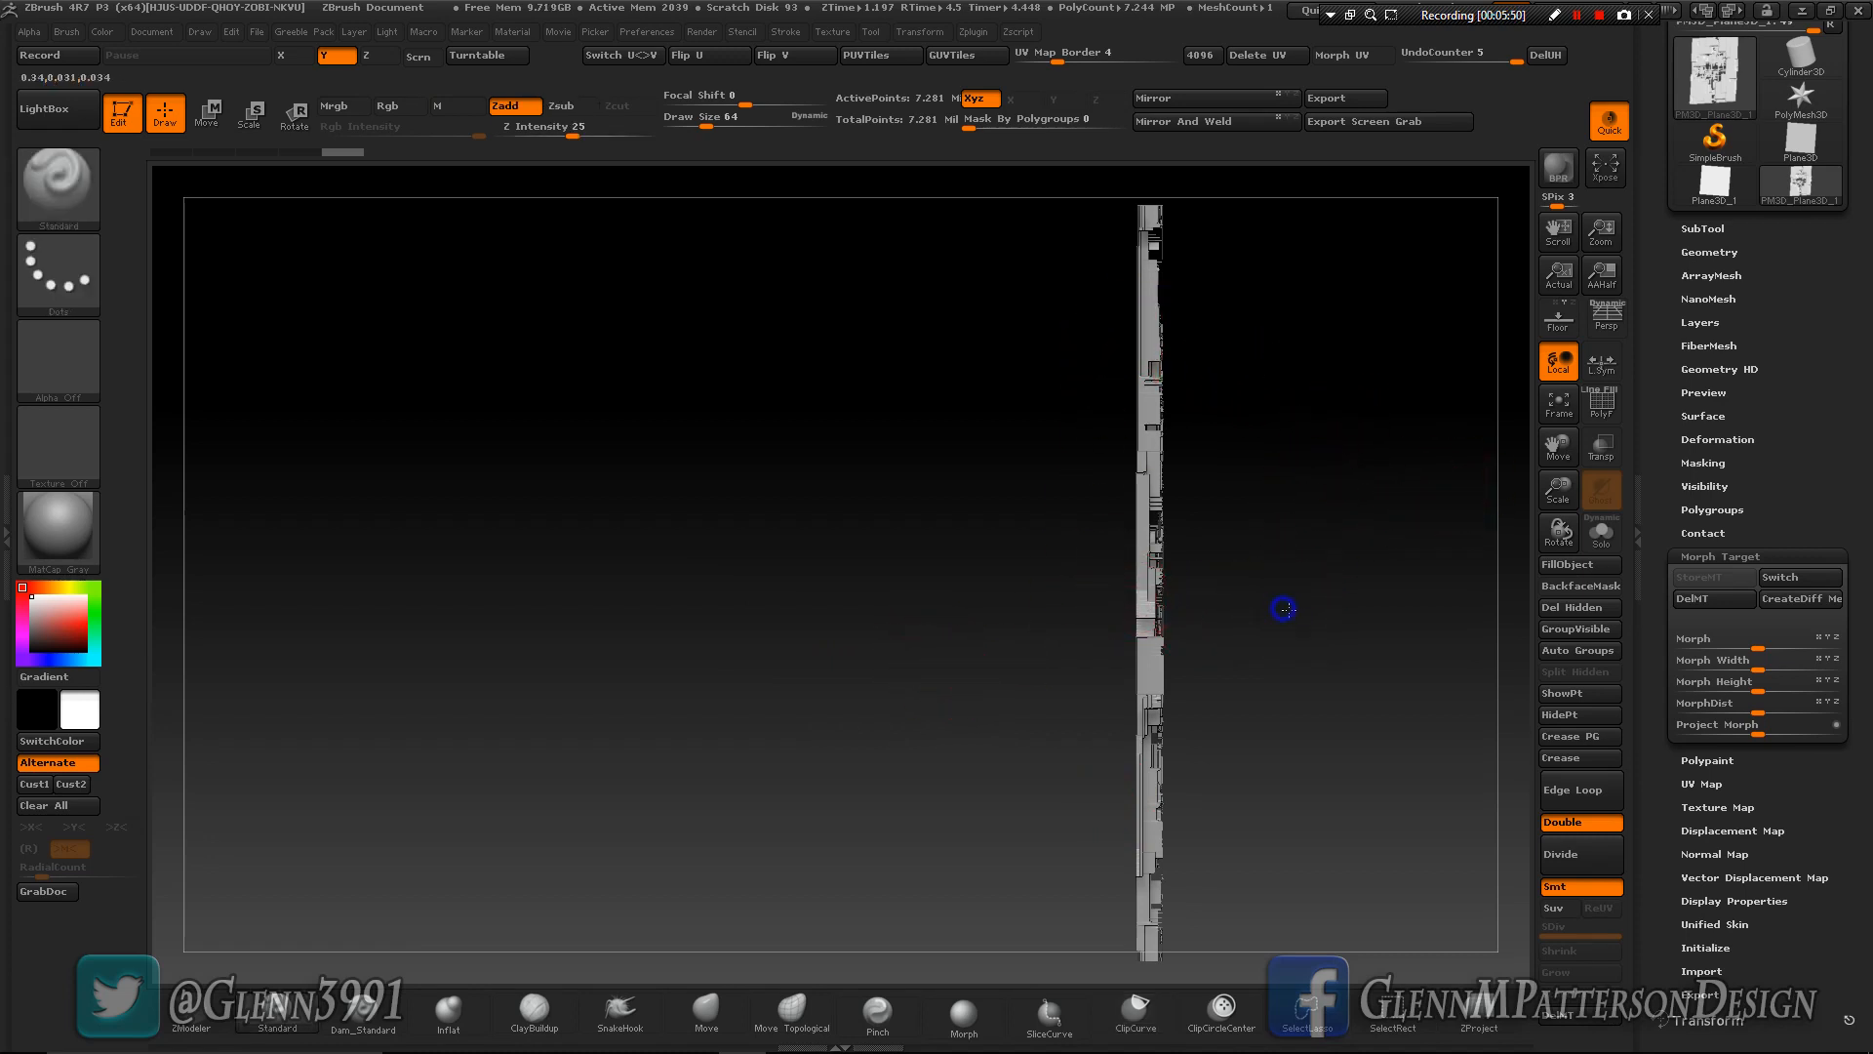
# Clip the mesh flat from the side with a straight vertical ClipCurve line running just beside the greeble surface.
pyautogui.moveTo(1283, 611)
pyautogui.mouseDown()
pyautogui.moveTo(1305, 611)
pyautogui.moveTo(1275, 598)
pyautogui.mouseUp()
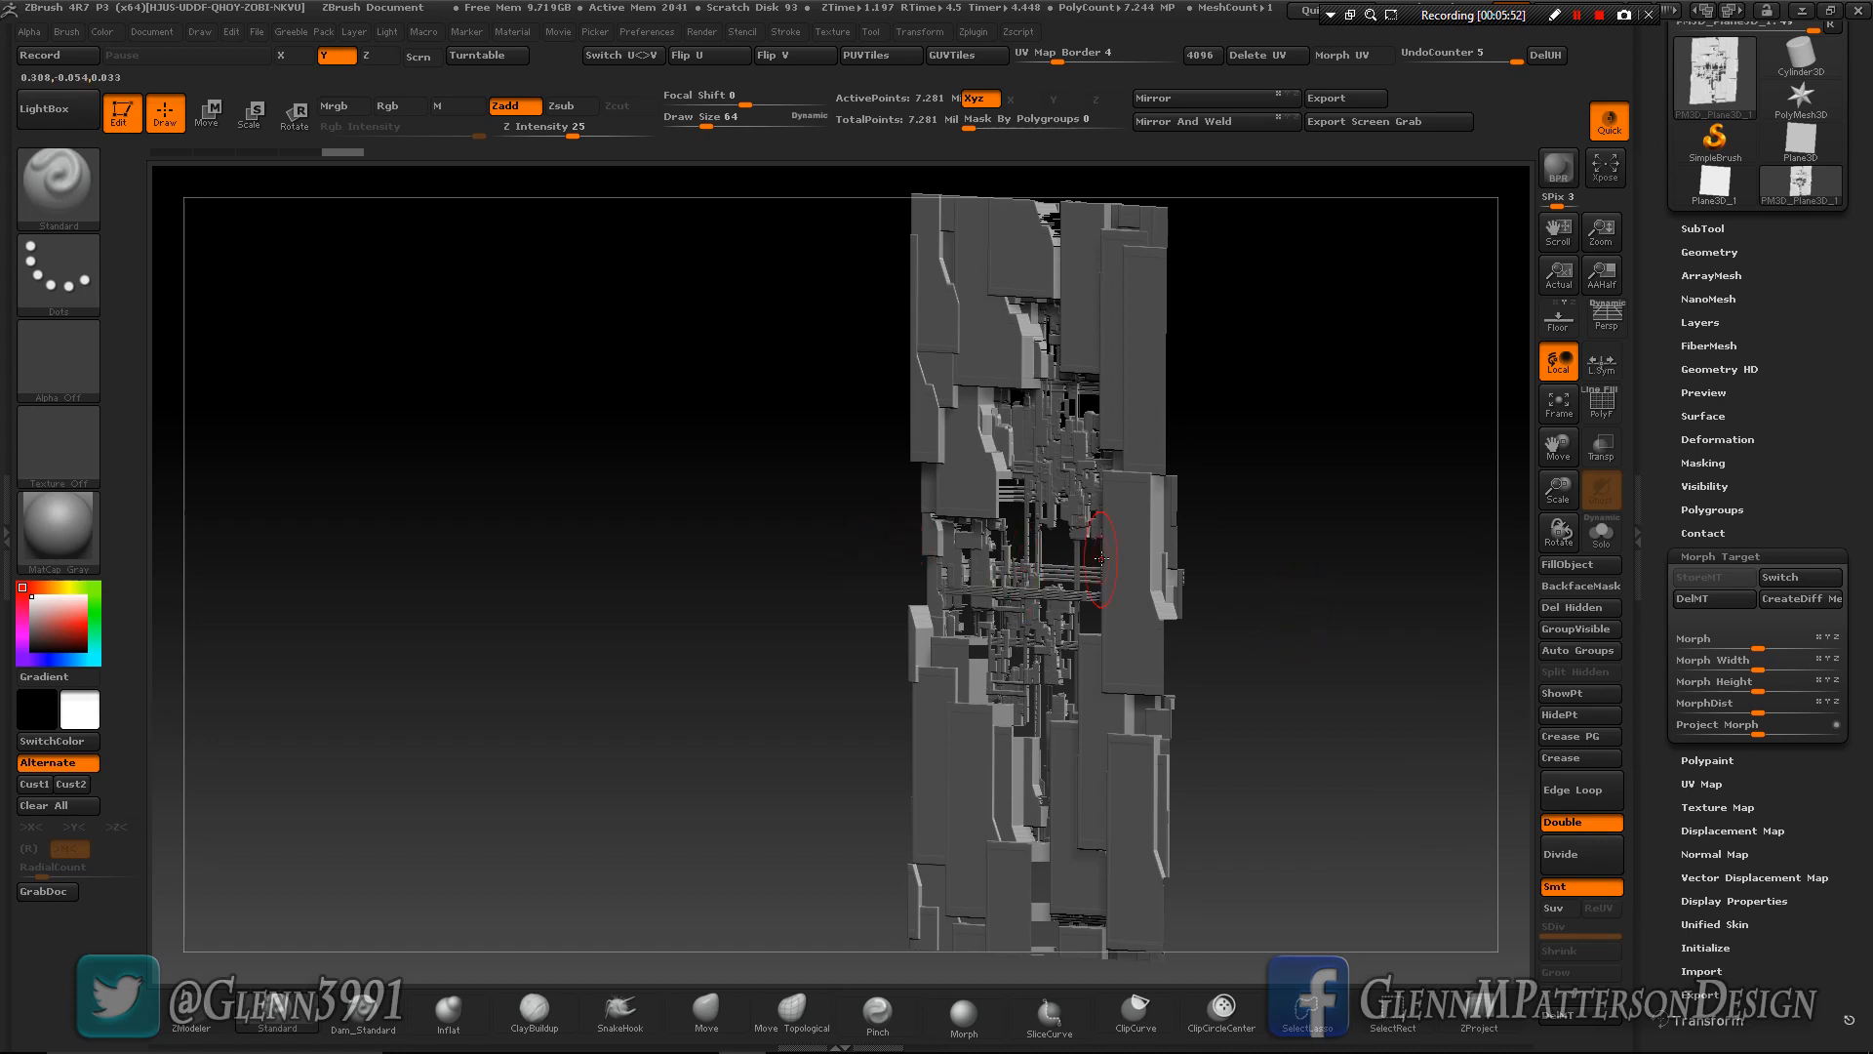
pyautogui.moveTo(1279, 586); pyautogui.dragTo(1260, 582)
pyautogui.moveTo(1558, 491); pyautogui.dragTo(1559, 448)
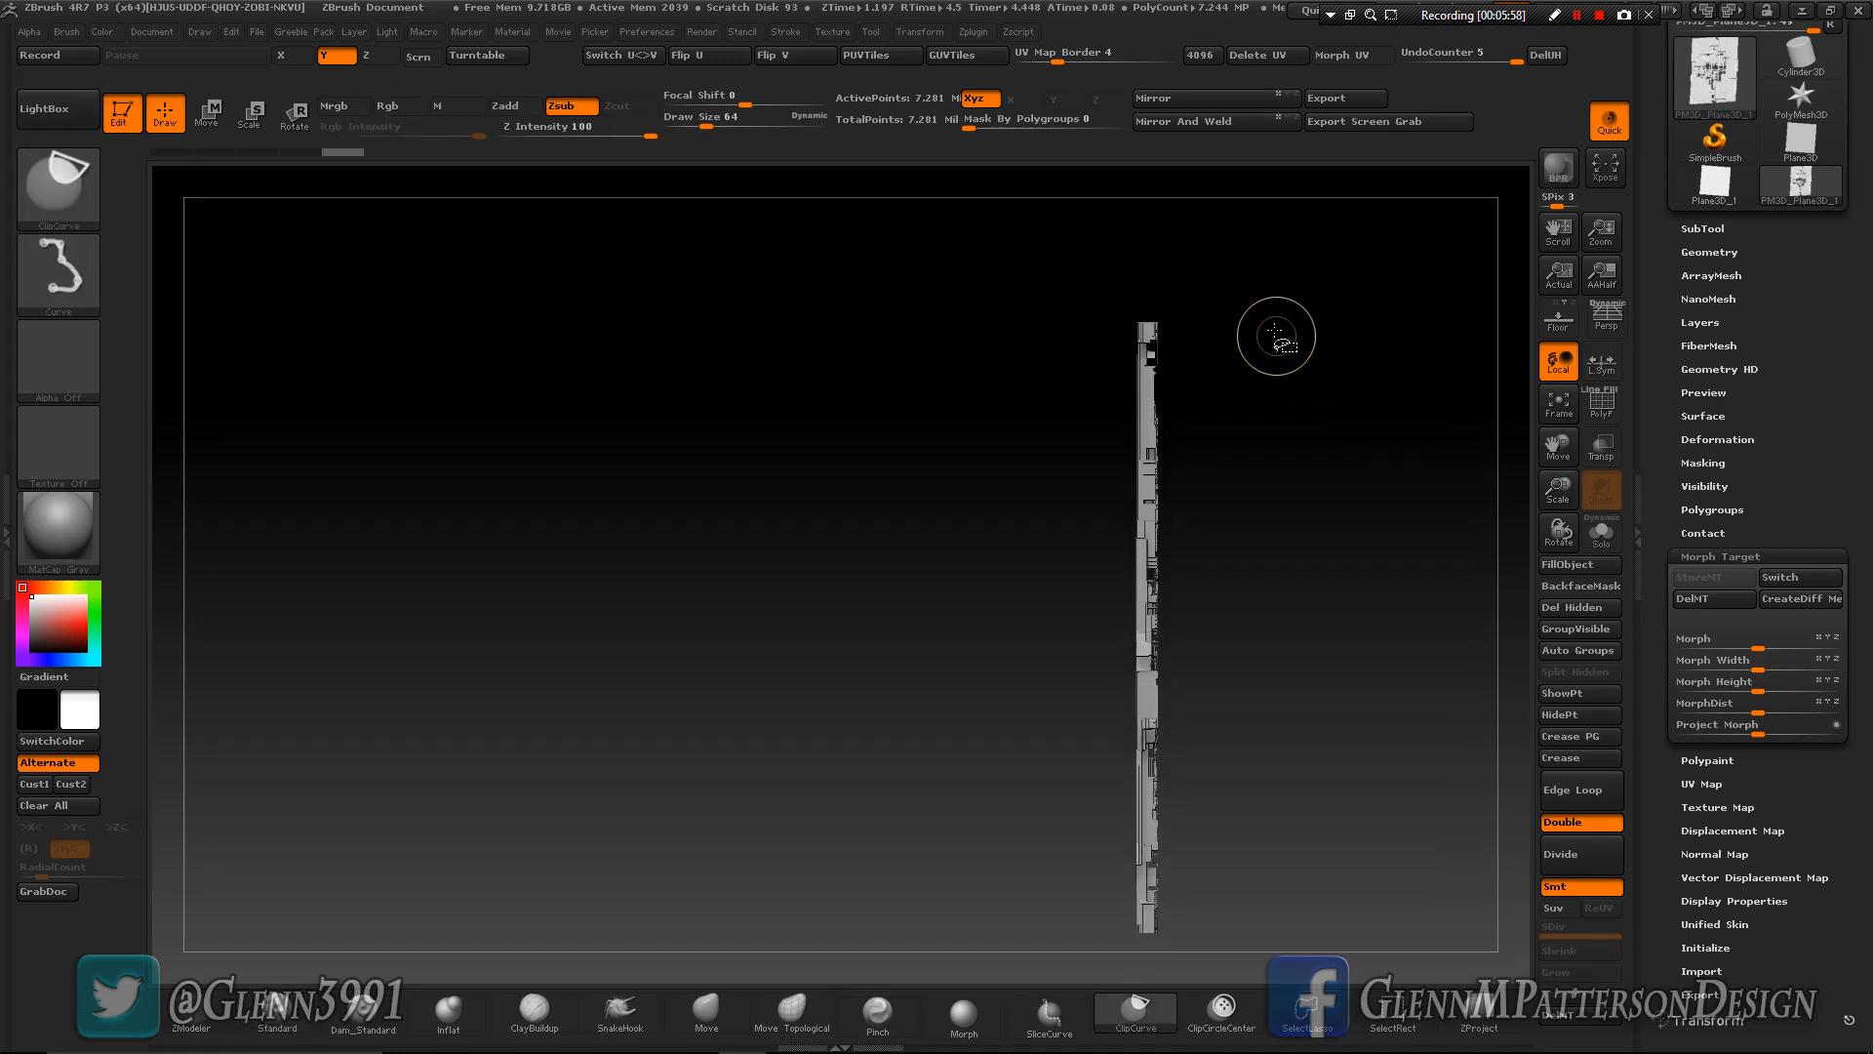
pyautogui.moveTo(1273, 333)
pyautogui.keyDown('ctrl'); pyautogui.keyDown('shift'); pyautogui.mouseDown()
pyautogui.moveTo(1264, 682)
pyautogui.moveTo(1231, 177)
pyautogui.moveTo(1272, 233)
pyautogui.mouseUp(); pyautogui.keyUp('shift'); pyautogui.keyUp('ctrl')
pyautogui.moveTo(1181, 462)
pyautogui.keyDown('ctrl'); pyautogui.keyDown('shift'); pyautogui.mouseDown()
pyautogui.moveTo(1147, 458)
pyautogui.moveTo(1187, 445)
pyautogui.moveTo(1154, 444)
pyautogui.moveTo(1191, 319)
pyautogui.mouseUp(); pyautogui.keyUp('shift'); pyautogui.keyUp('ctrl')
pyautogui.moveTo(1171, 442)
pyautogui.keyDown('ctrl'); pyautogui.keyDown('shift'); pyautogui.mouseDown()
pyautogui.moveTo(1174, 819)
pyautogui.moveTo(1192, 255)
pyautogui.mouseUp(); pyautogui.keyUp('shift'); pyautogui.keyUp('ctrl')
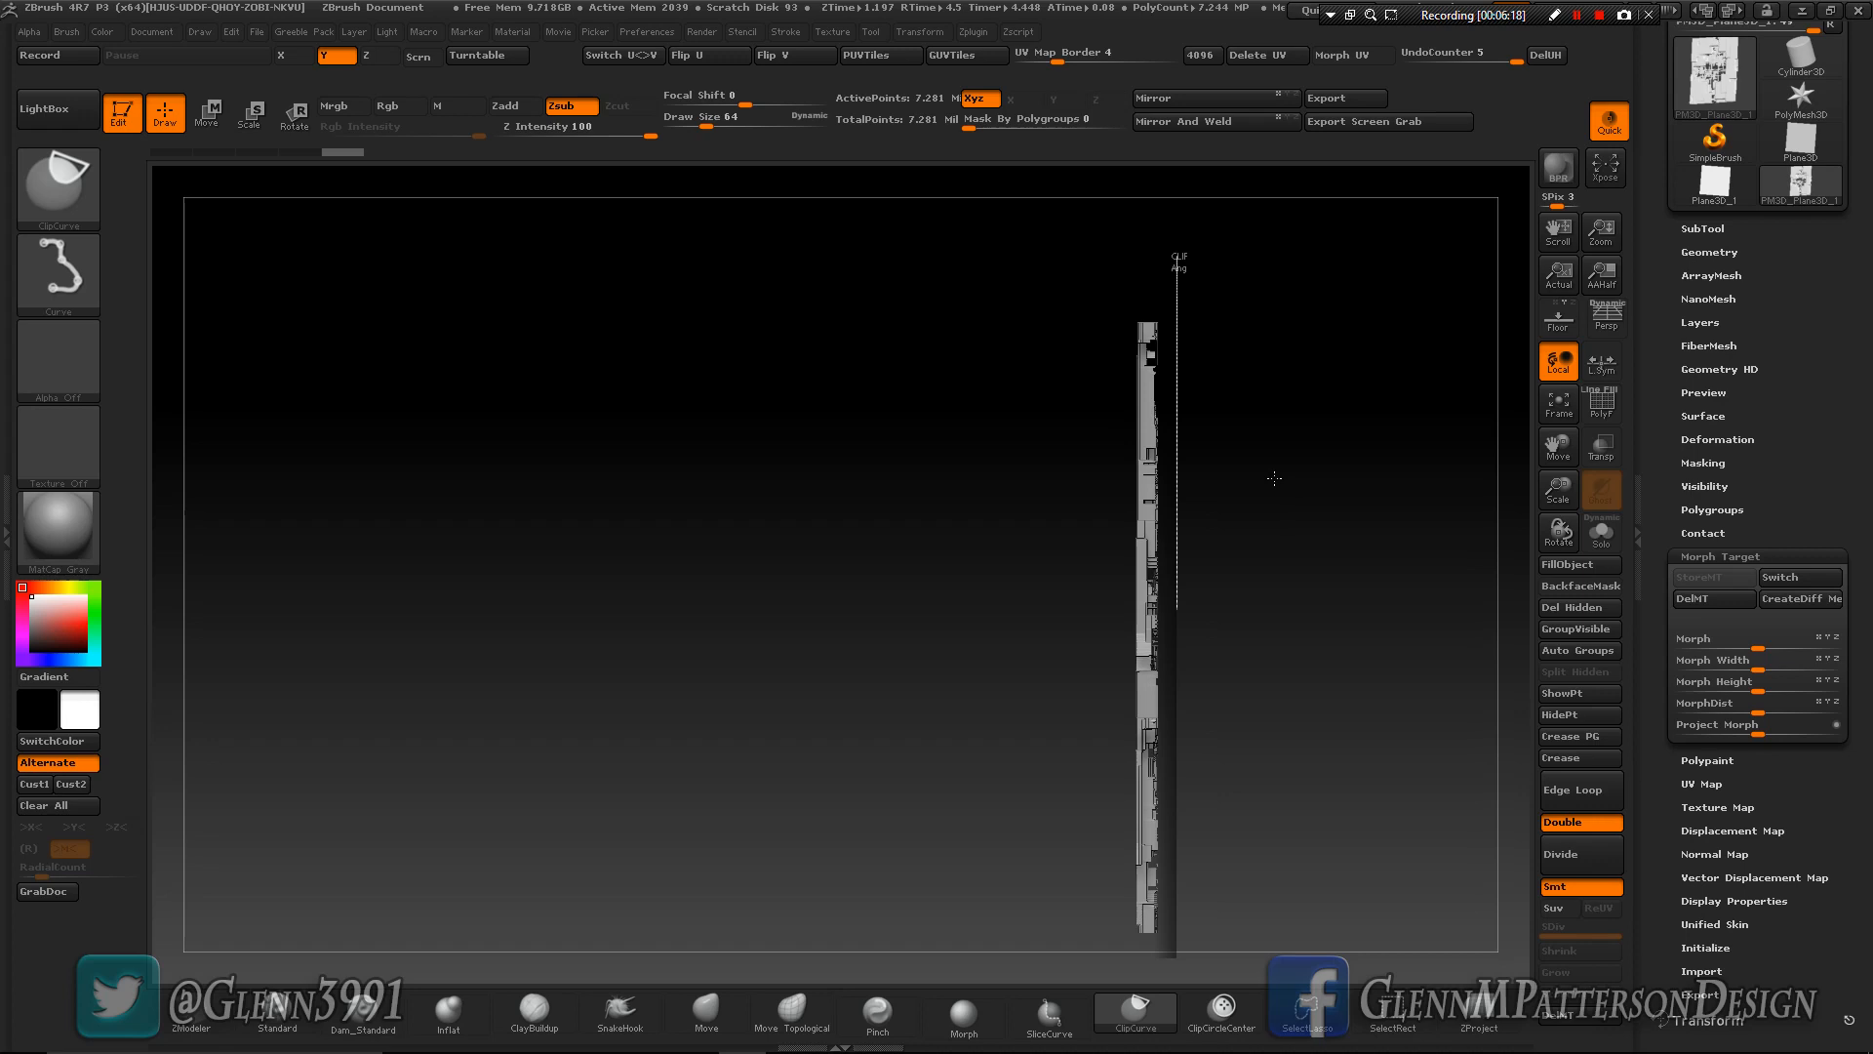
pyautogui.keyDown('ctrl'); pyautogui.keyDown('shift'); pyautogui.moveTo(1274, 478); pyautogui.dragTo(1279, 493); pyautogui.keyUp('shift'); pyautogui.keyUp('ctrl')
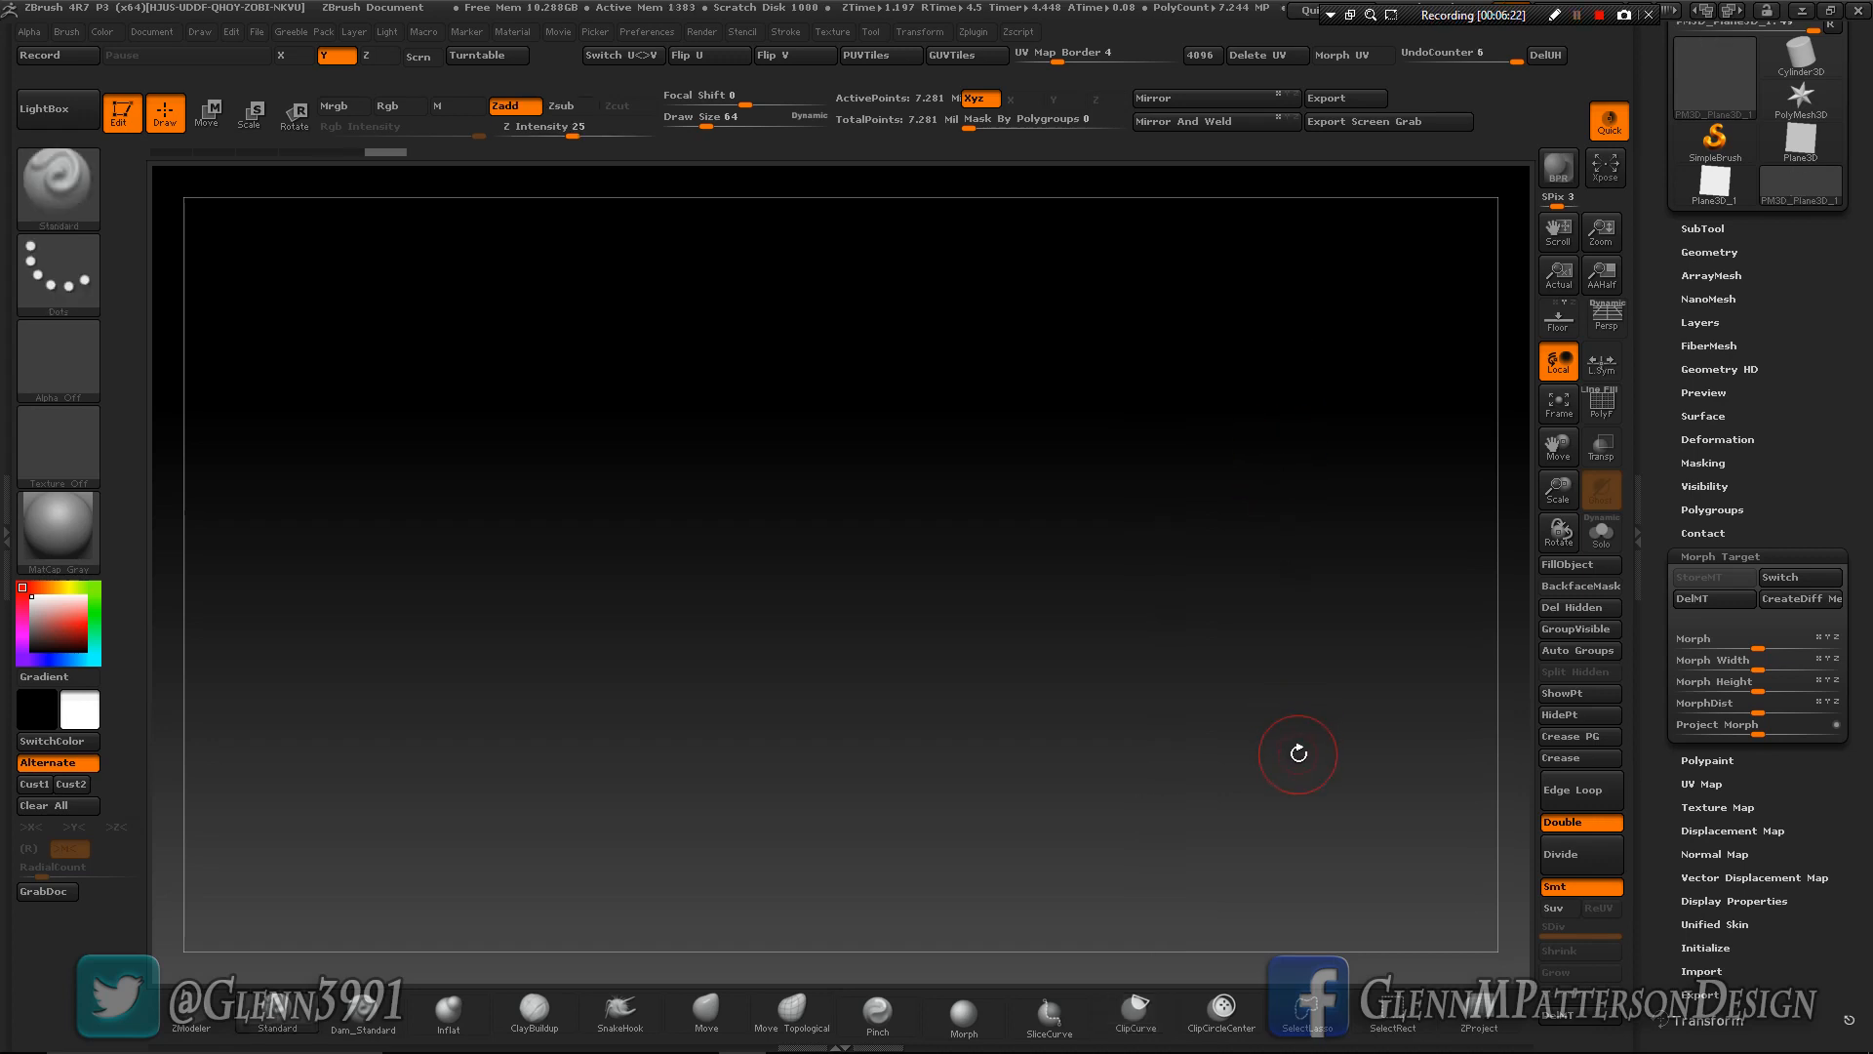
# Create a difference mesh between the flattened plane and the stored morph target, and preview the MorphDiff tool.
pyautogui.moveTo(1305, 756)
pyautogui.mouseDown()
pyautogui.moveTo(1322, 763)
pyautogui.moveTo(1273, 776)
pyautogui.moveTo(1326, 752)
pyautogui.mouseUp()
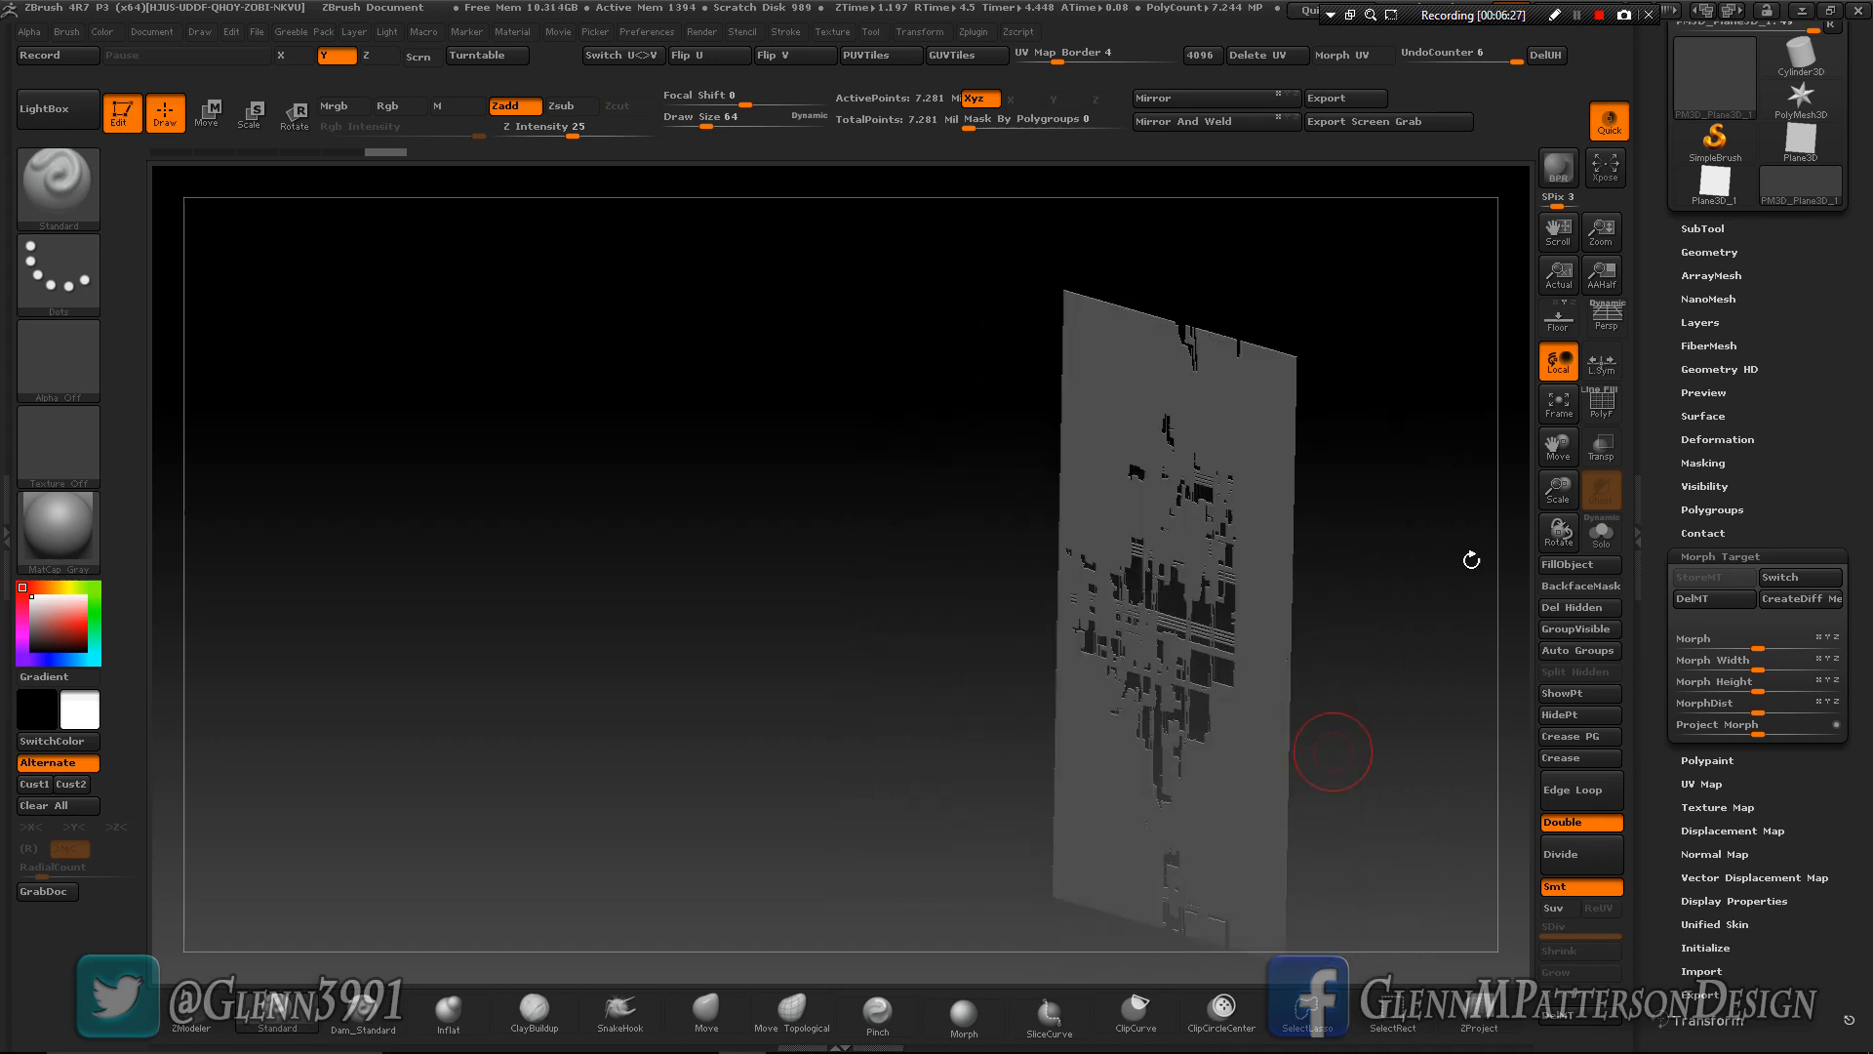
pyautogui.click(1785, 607)
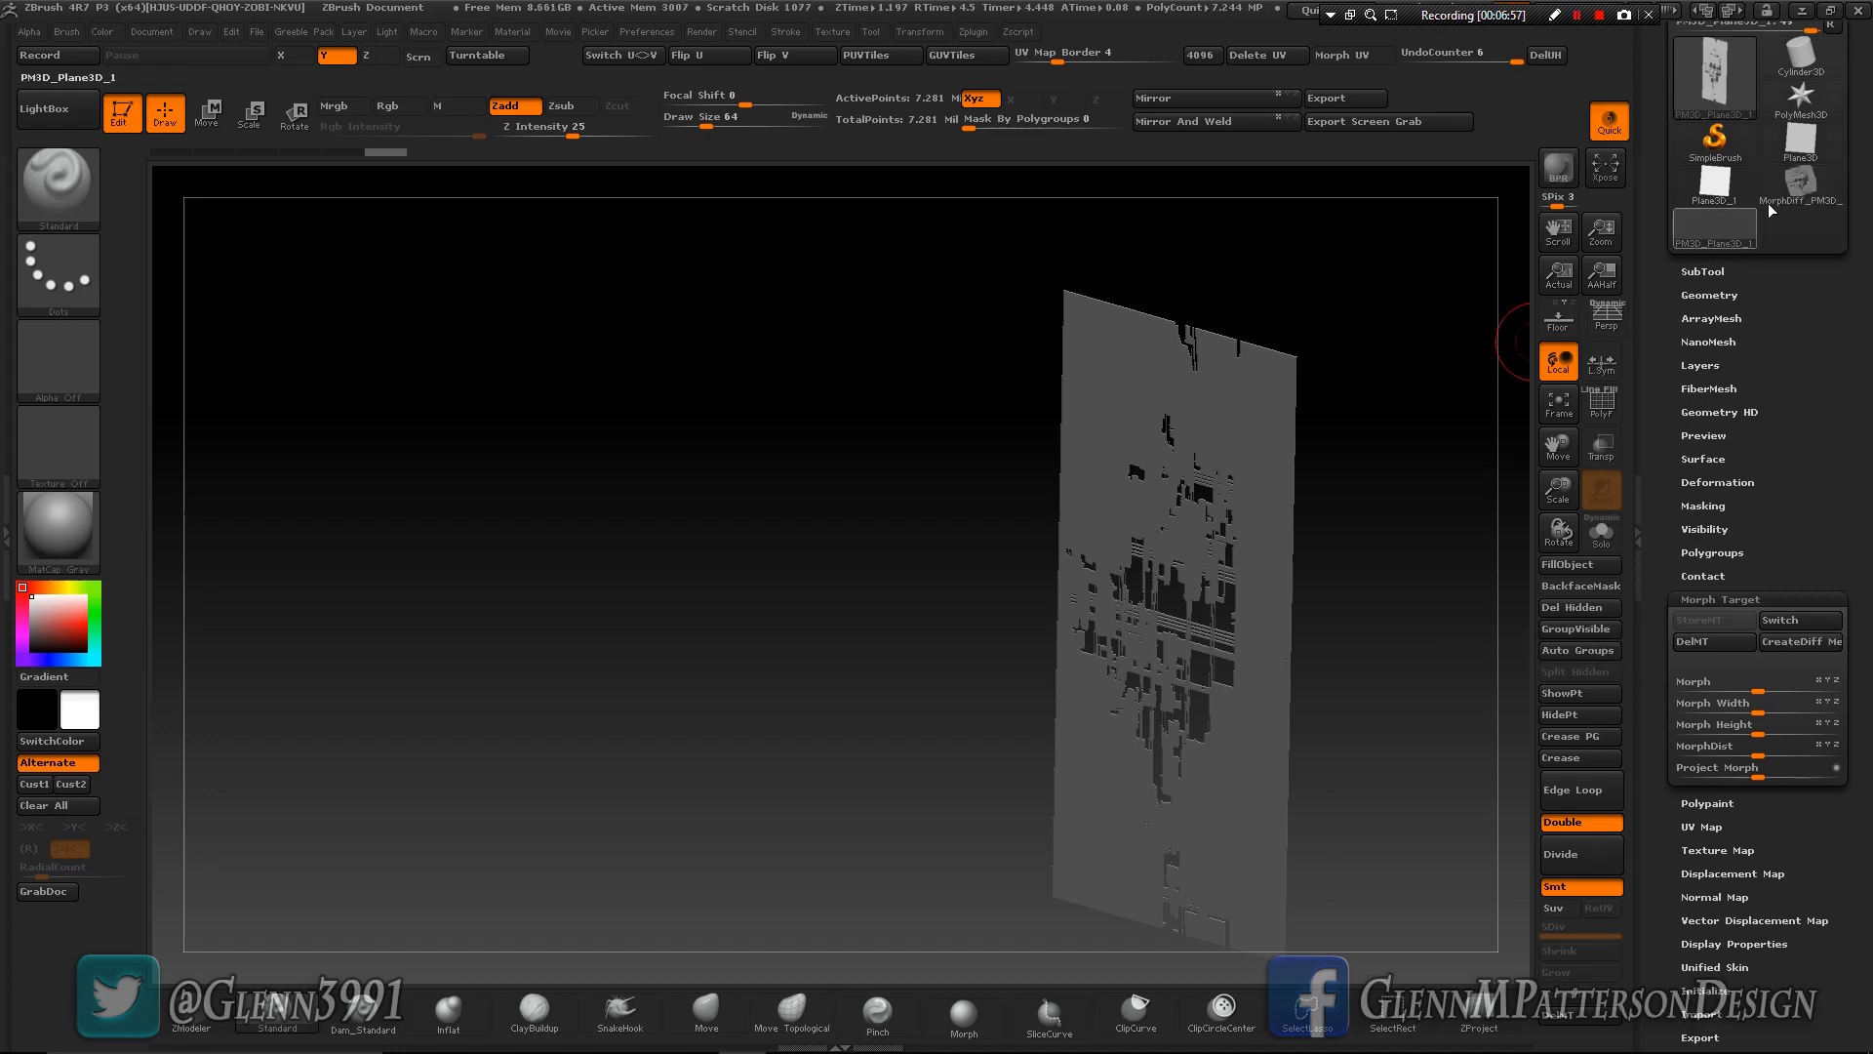
pyautogui.moveTo(1812, 203)
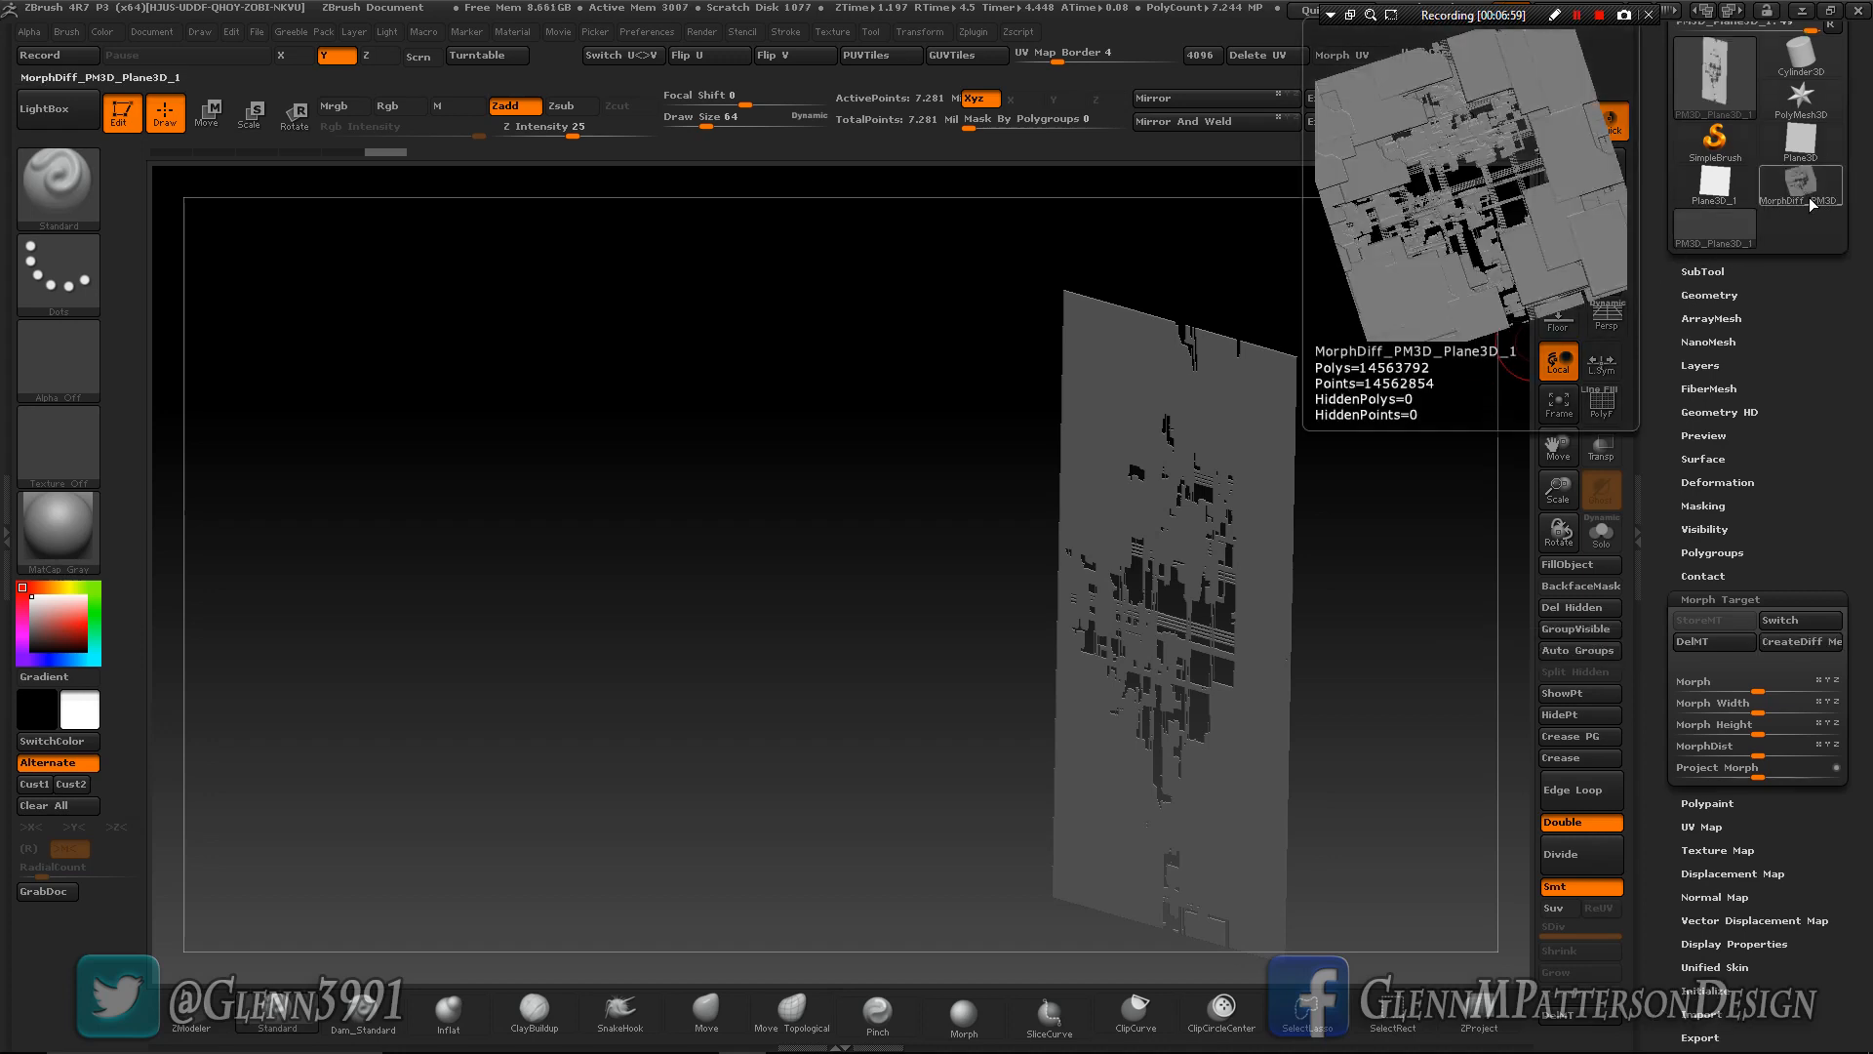
pyautogui.moveTo(1800, 272); pyautogui.dragTo(1804, 455)
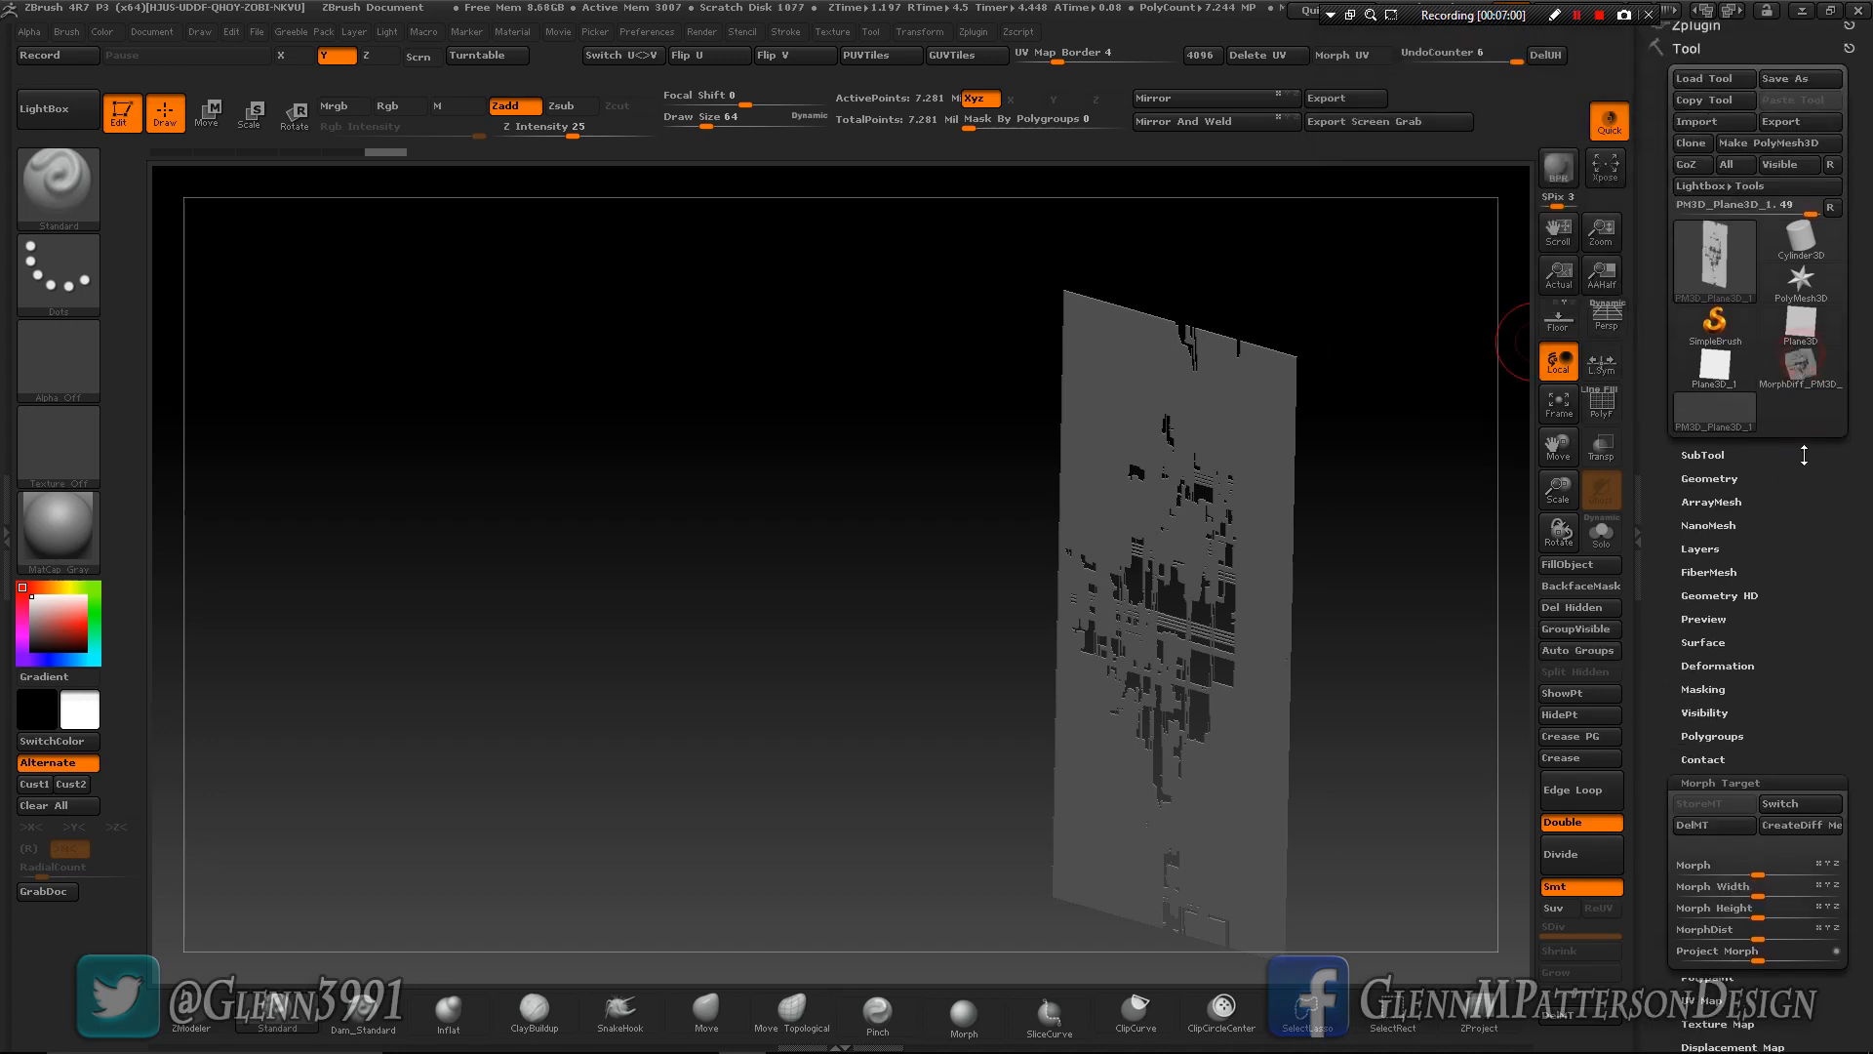
# Switch to the MorphDiff tool, flip its normals in the display properties, and frame the mesh in the view.
pyautogui.click(1803, 378)
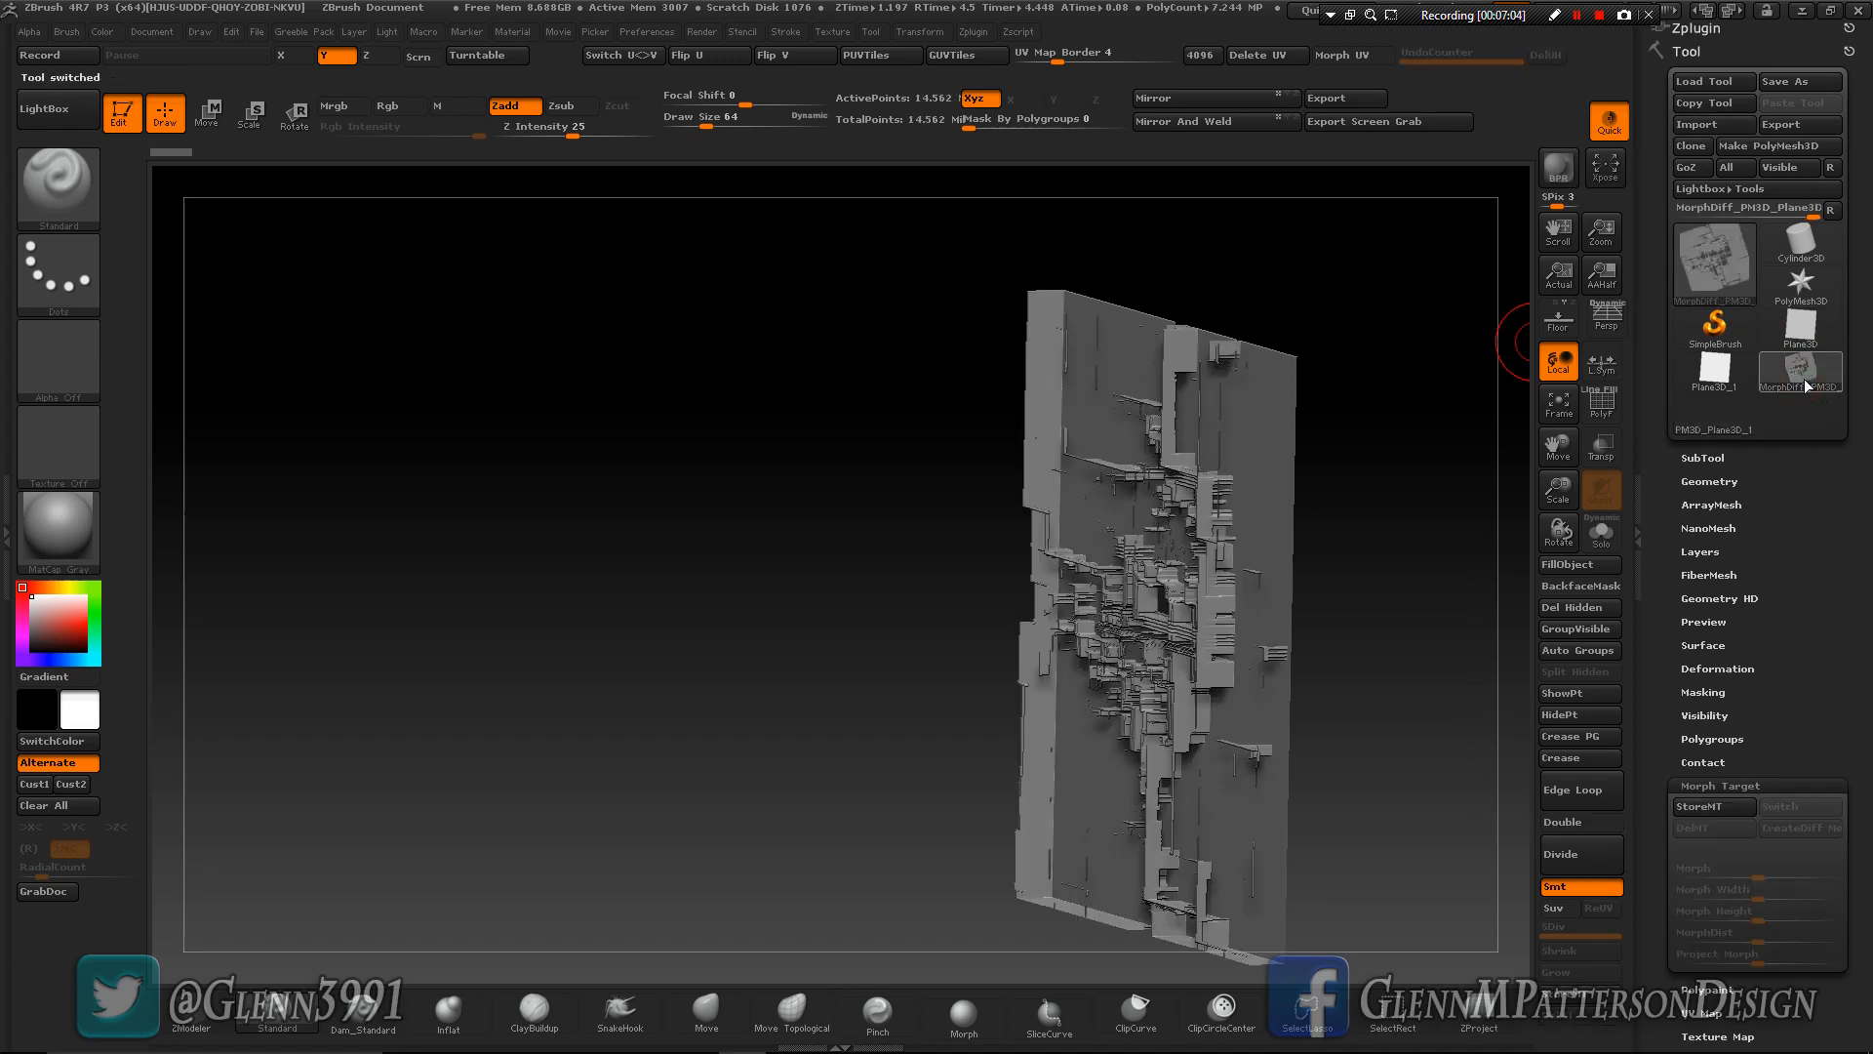
pyautogui.moveTo(1389, 619)
pyautogui.mouseDown()
pyautogui.moveTo(1377, 580)
pyautogui.moveTo(1378, 637)
pyautogui.moveTo(1394, 634)
pyautogui.mouseUp()
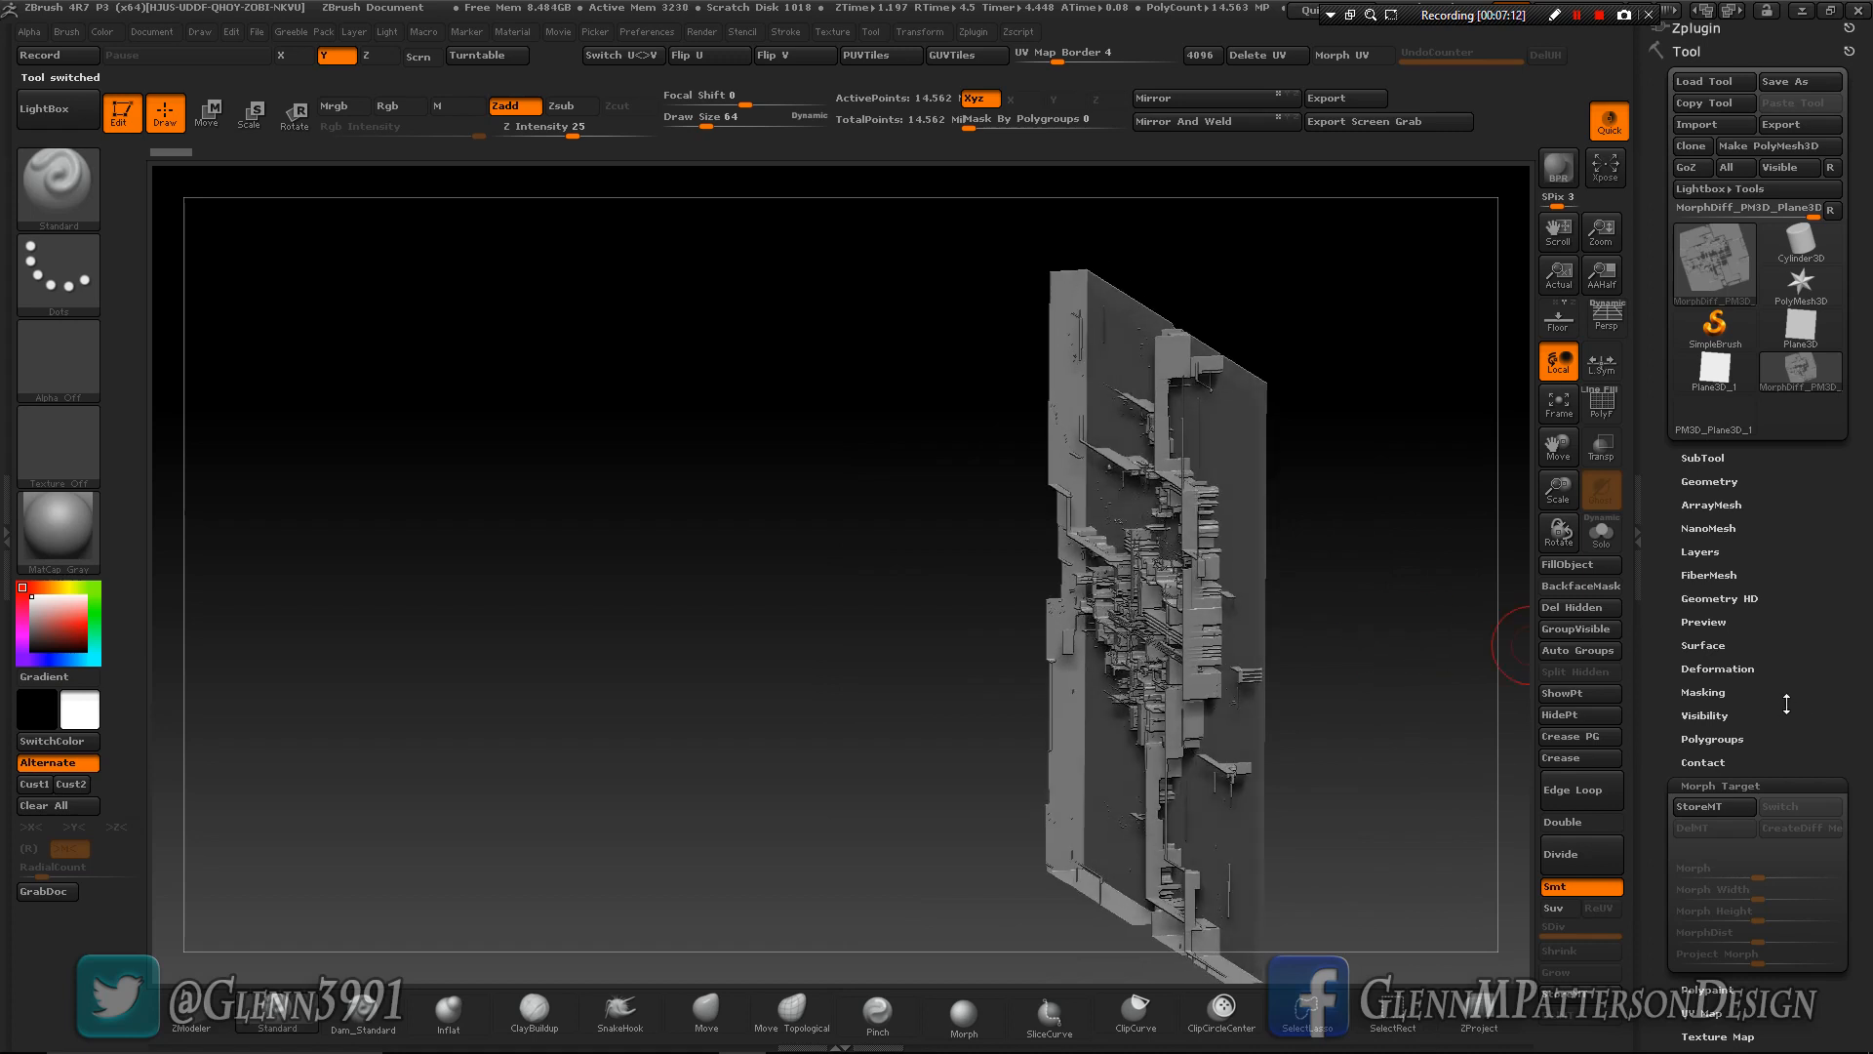
pyautogui.scroll(-5, 1786, 703)
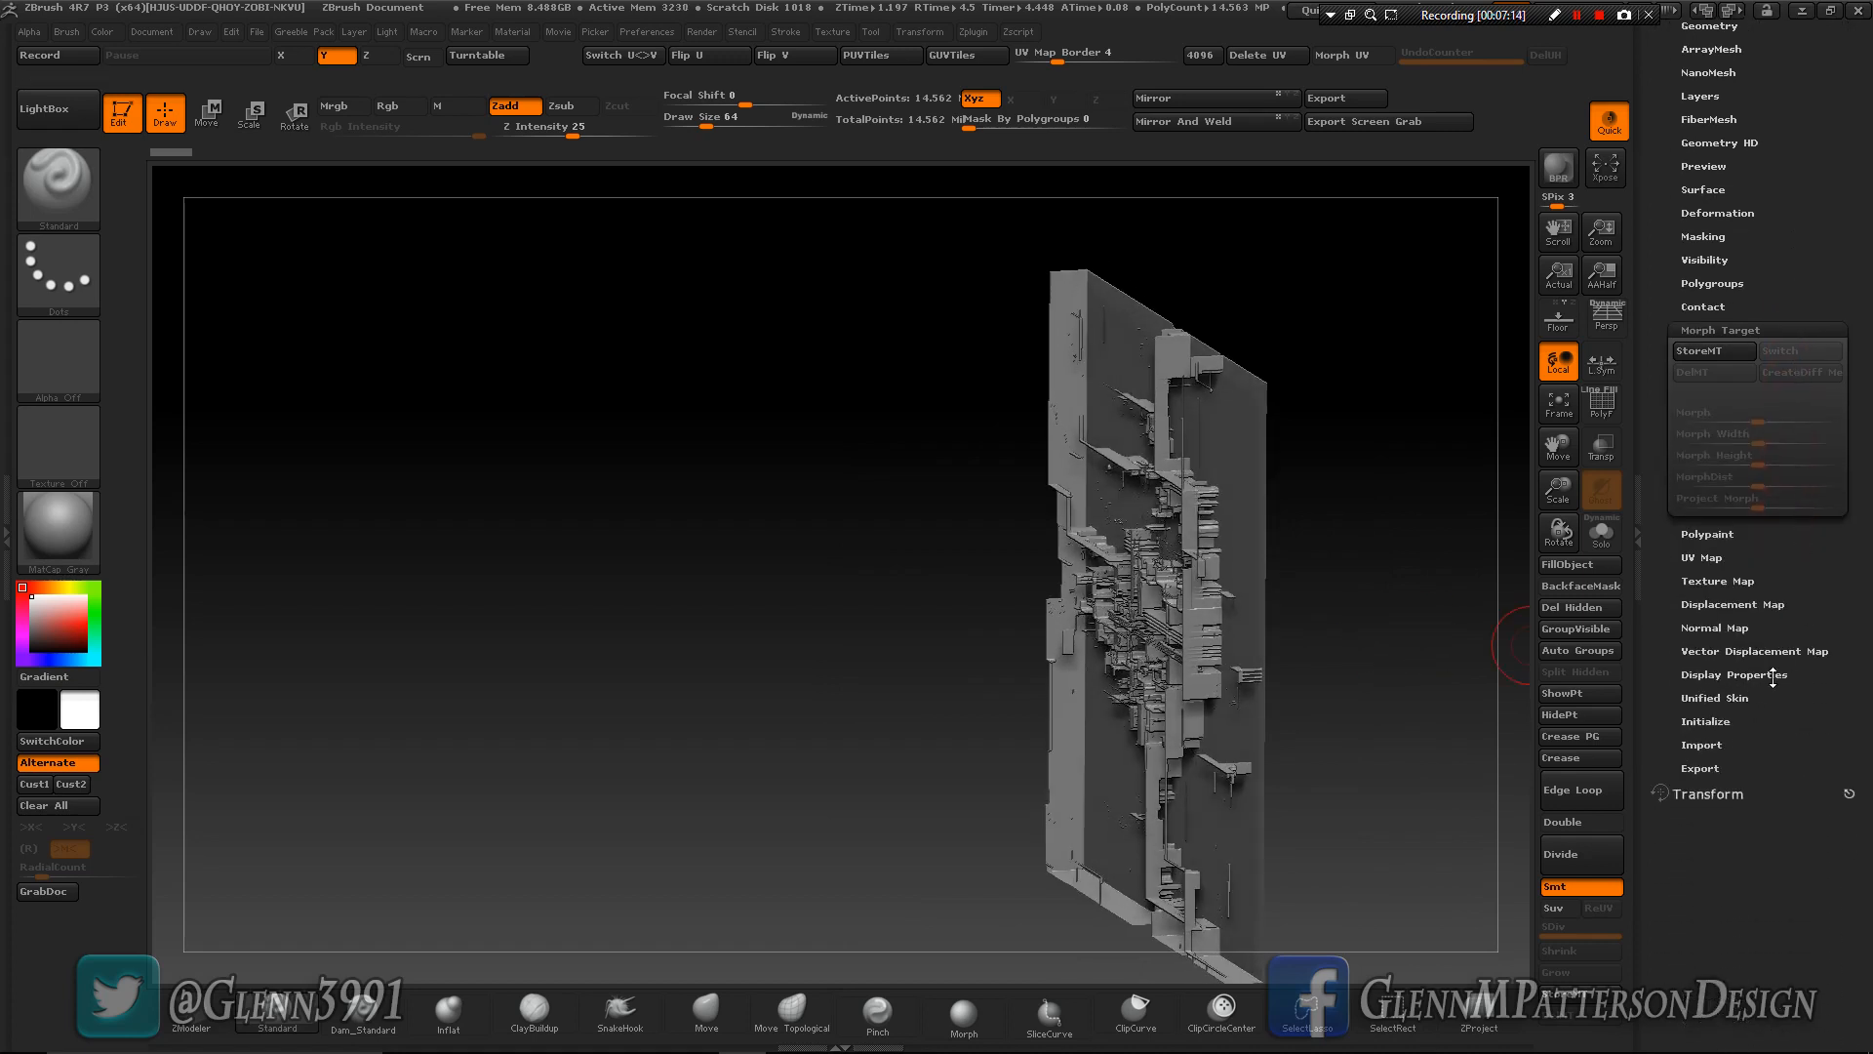
pyautogui.click(1715, 675)
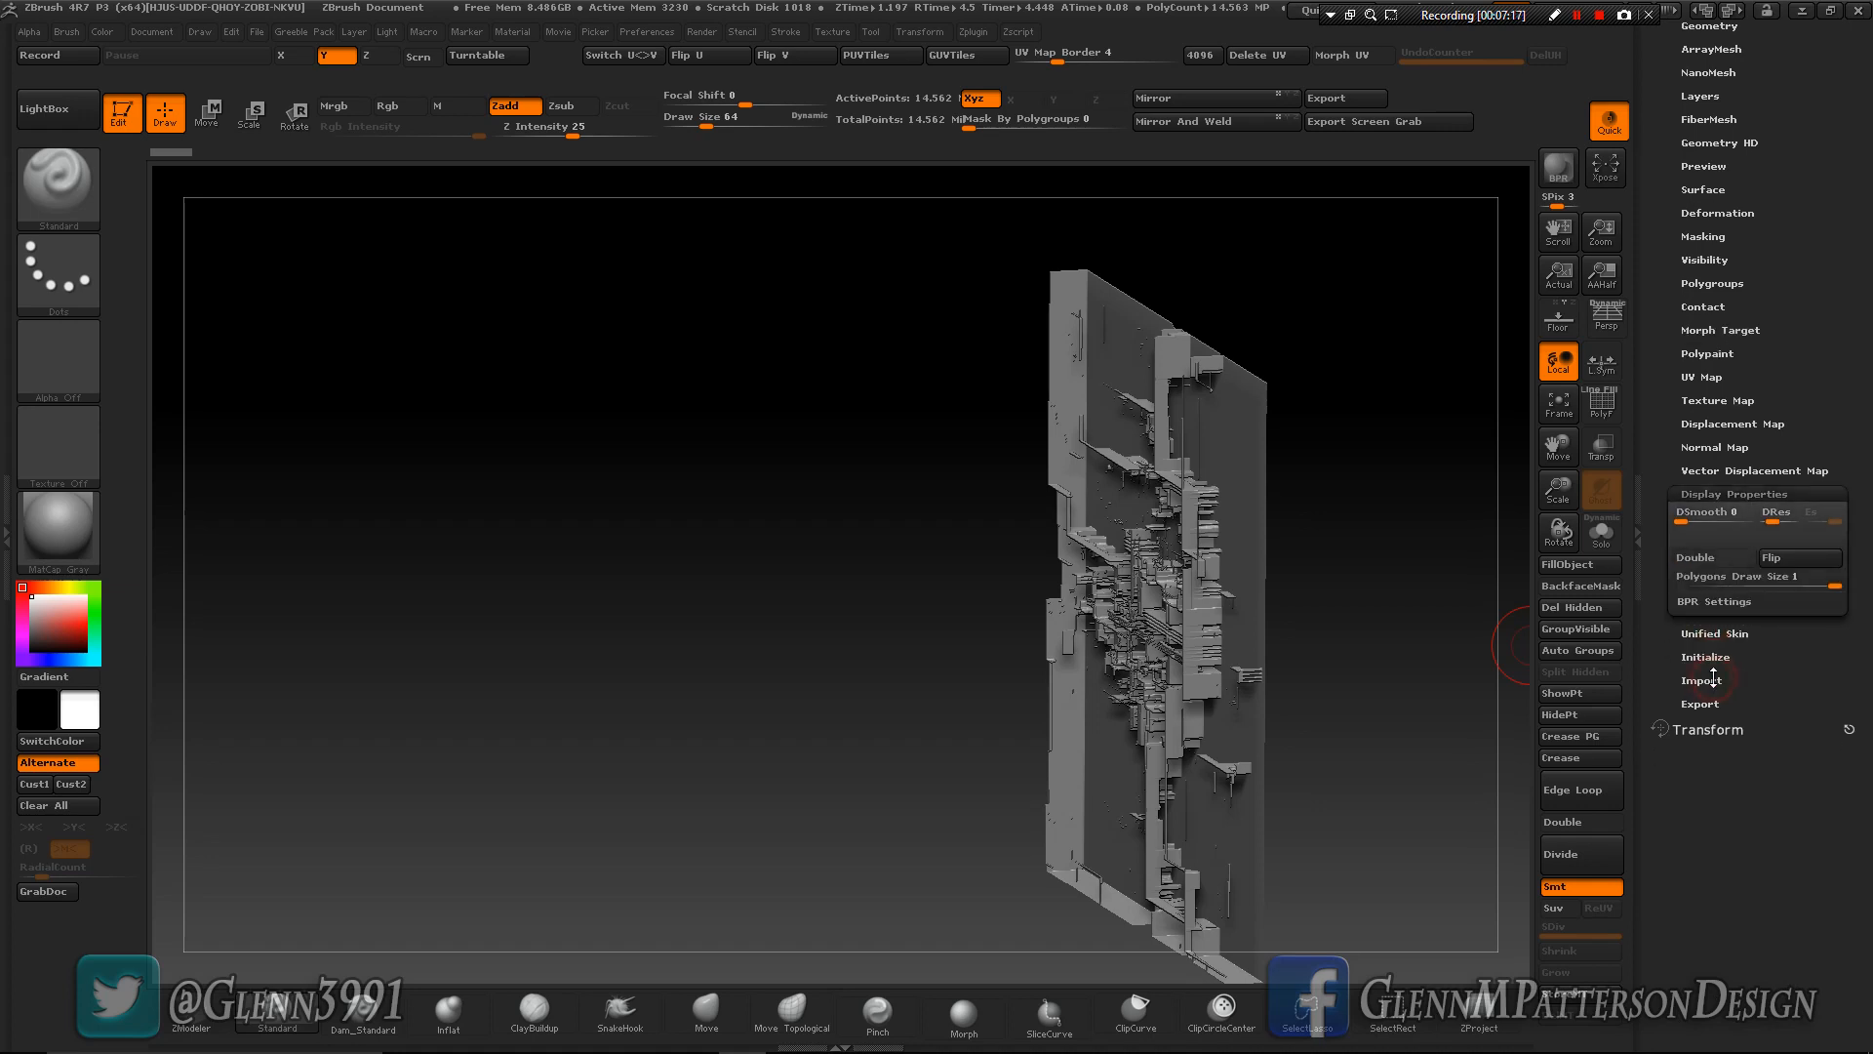
pyautogui.click(1791, 559)
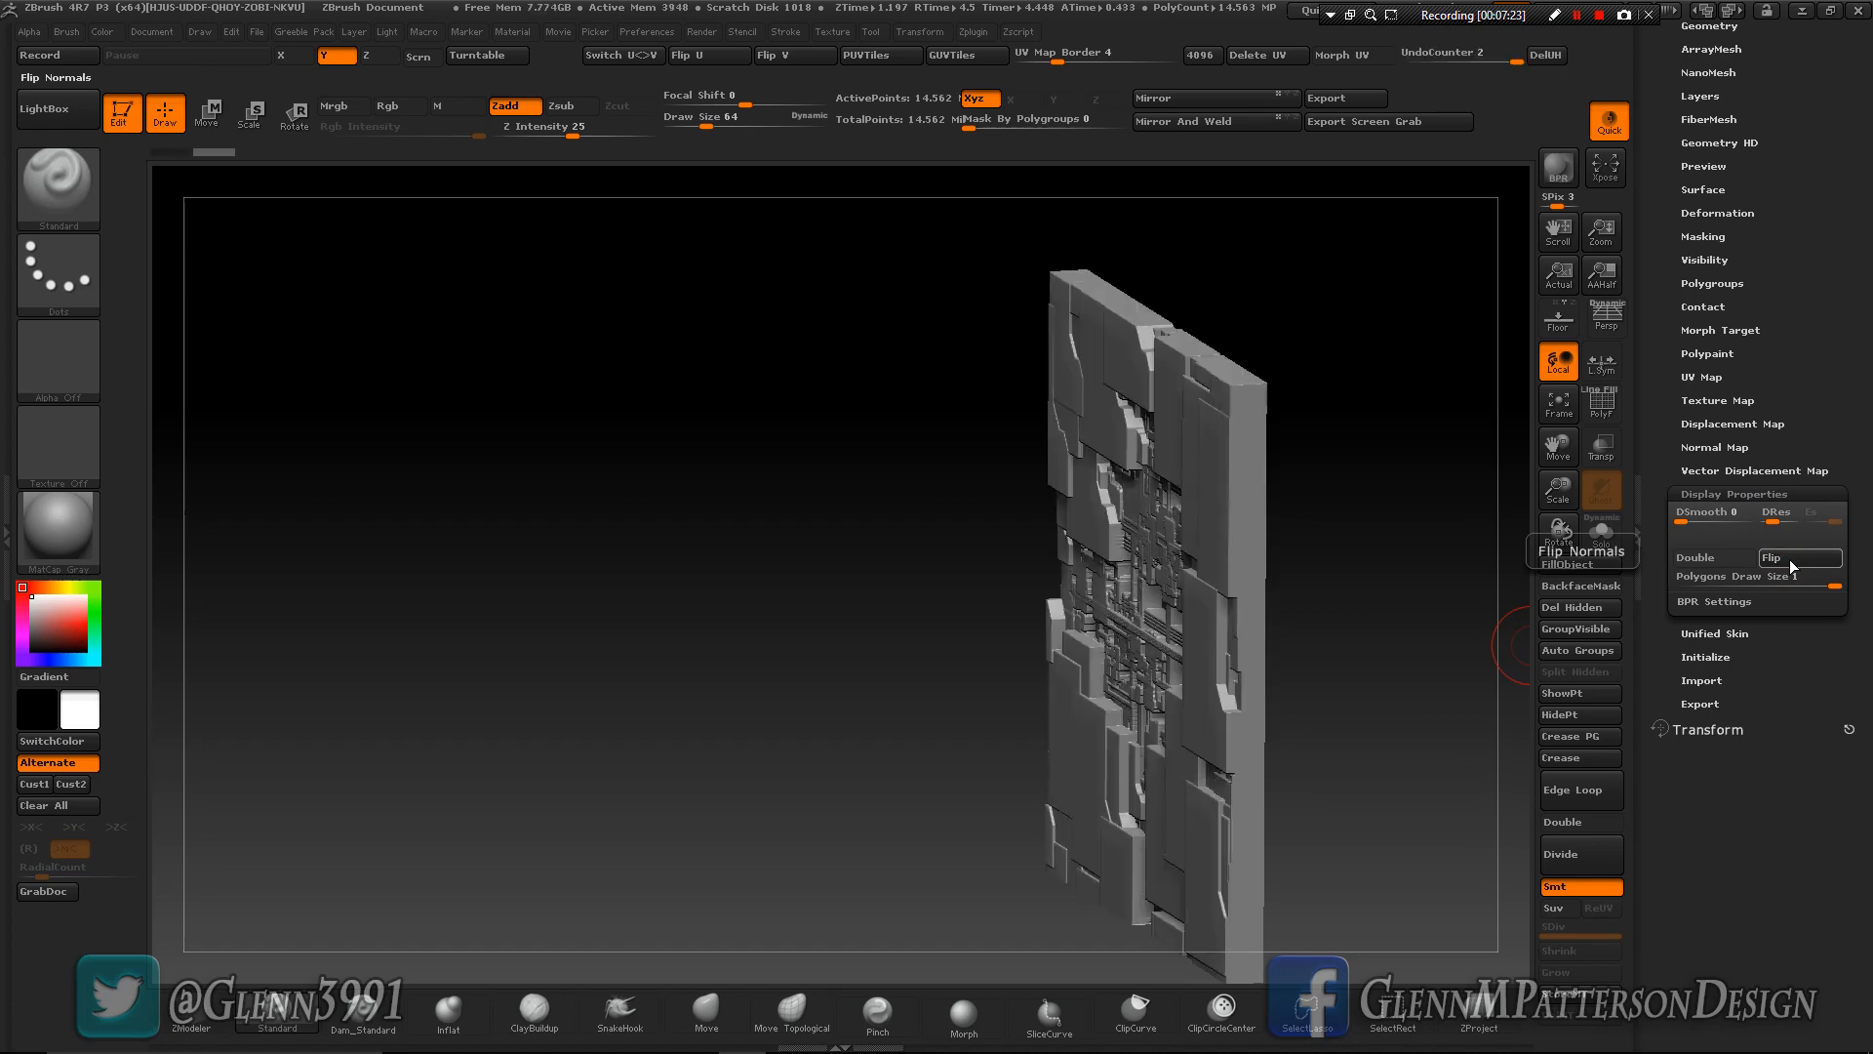
pyautogui.moveTo(1338, 661); pyautogui.dragTo(1492, 646)
pyautogui.click(1559, 415)
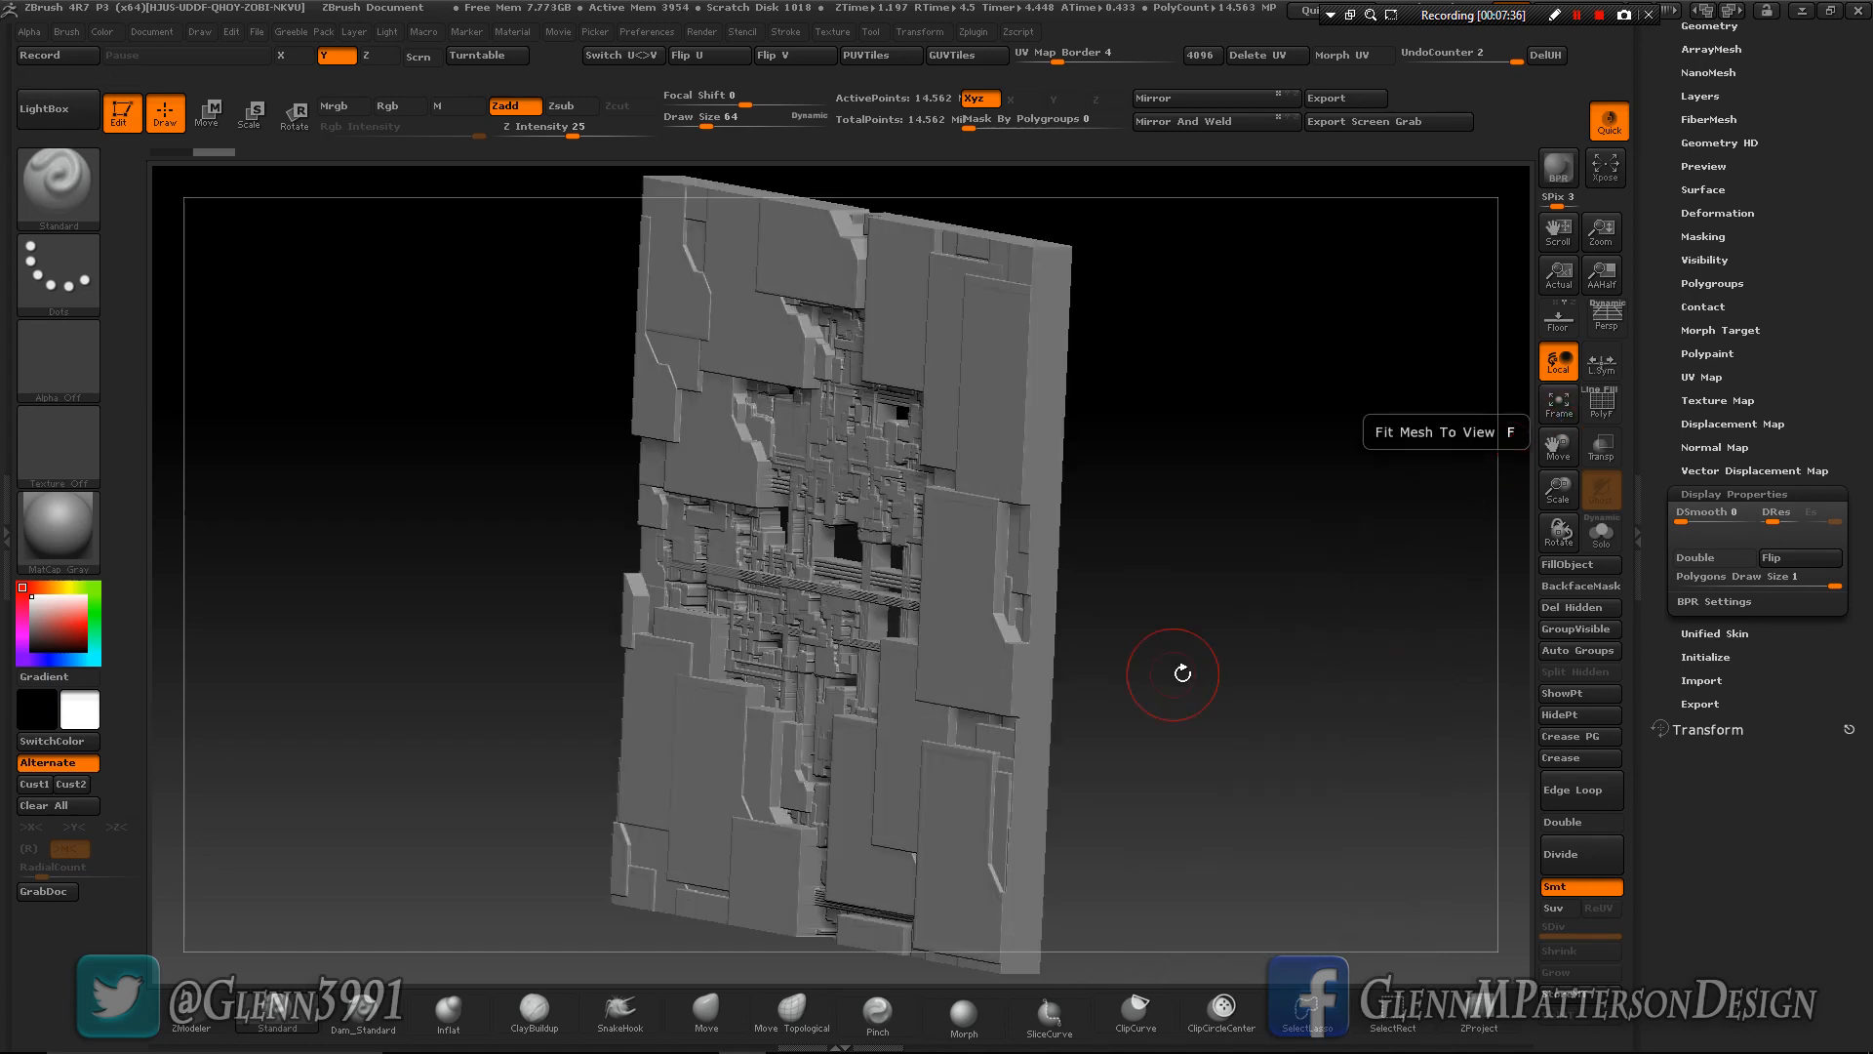
# Turn the mesh to an exact side view and place a Transpose move line horizontally across it.
pyautogui.moveTo(1204, 669)
pyautogui.mouseDown()
pyautogui.moveTo(1120, 670)
pyautogui.moveTo(1170, 662)
pyautogui.mouseUp()
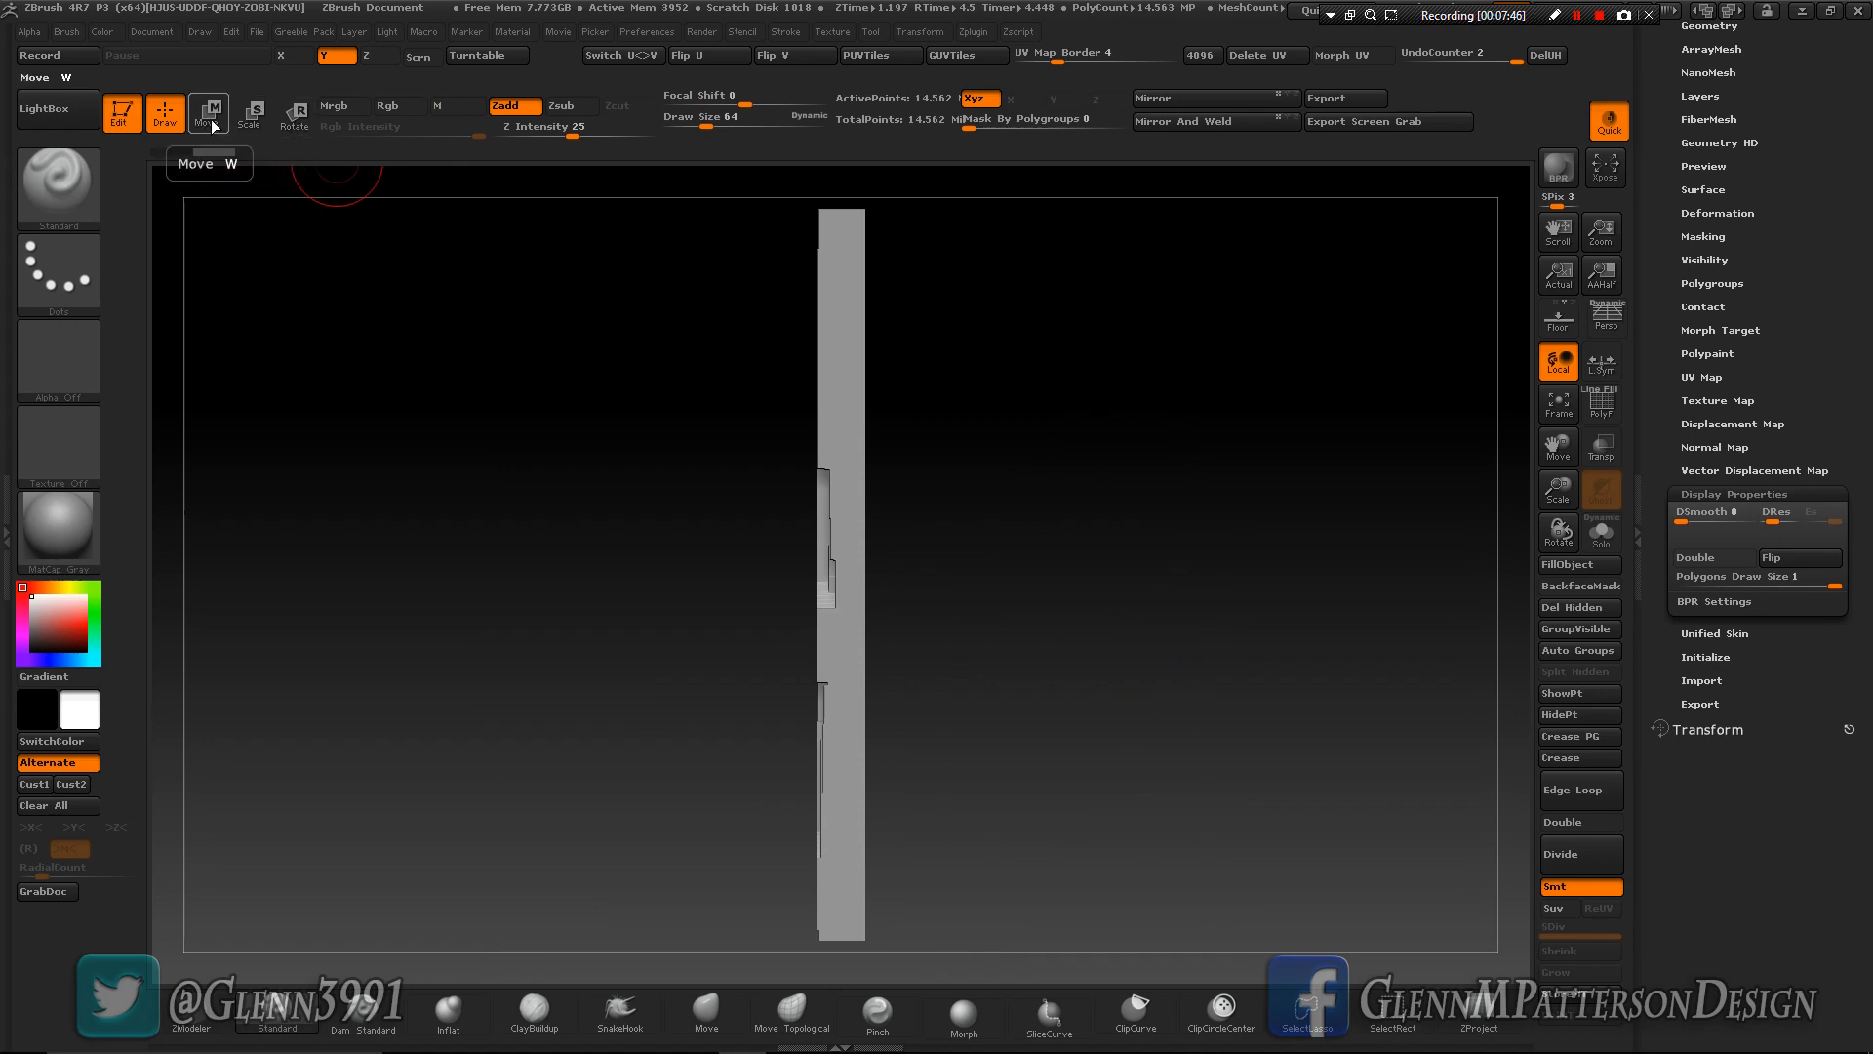
pyautogui.click(211, 115)
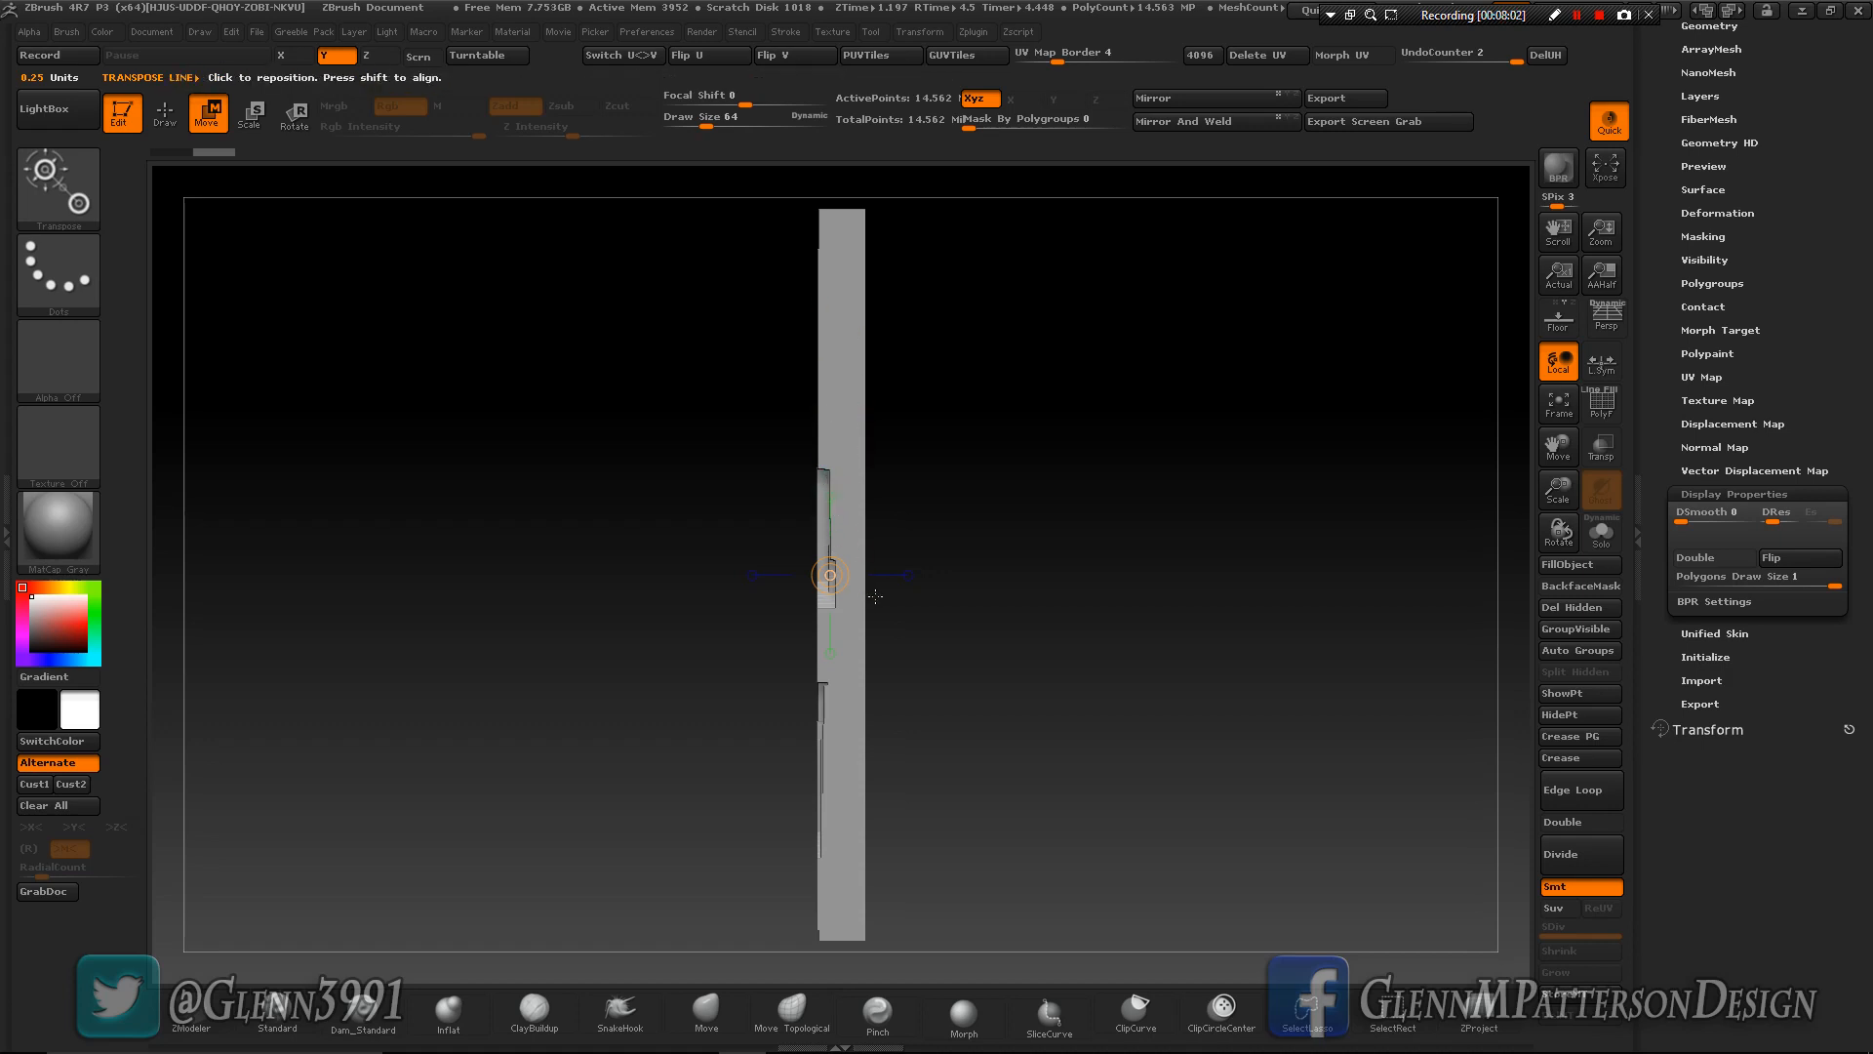
pyautogui.click(908, 576)
pyautogui.moveTo(875, 575); pyautogui.dragTo(861, 576)
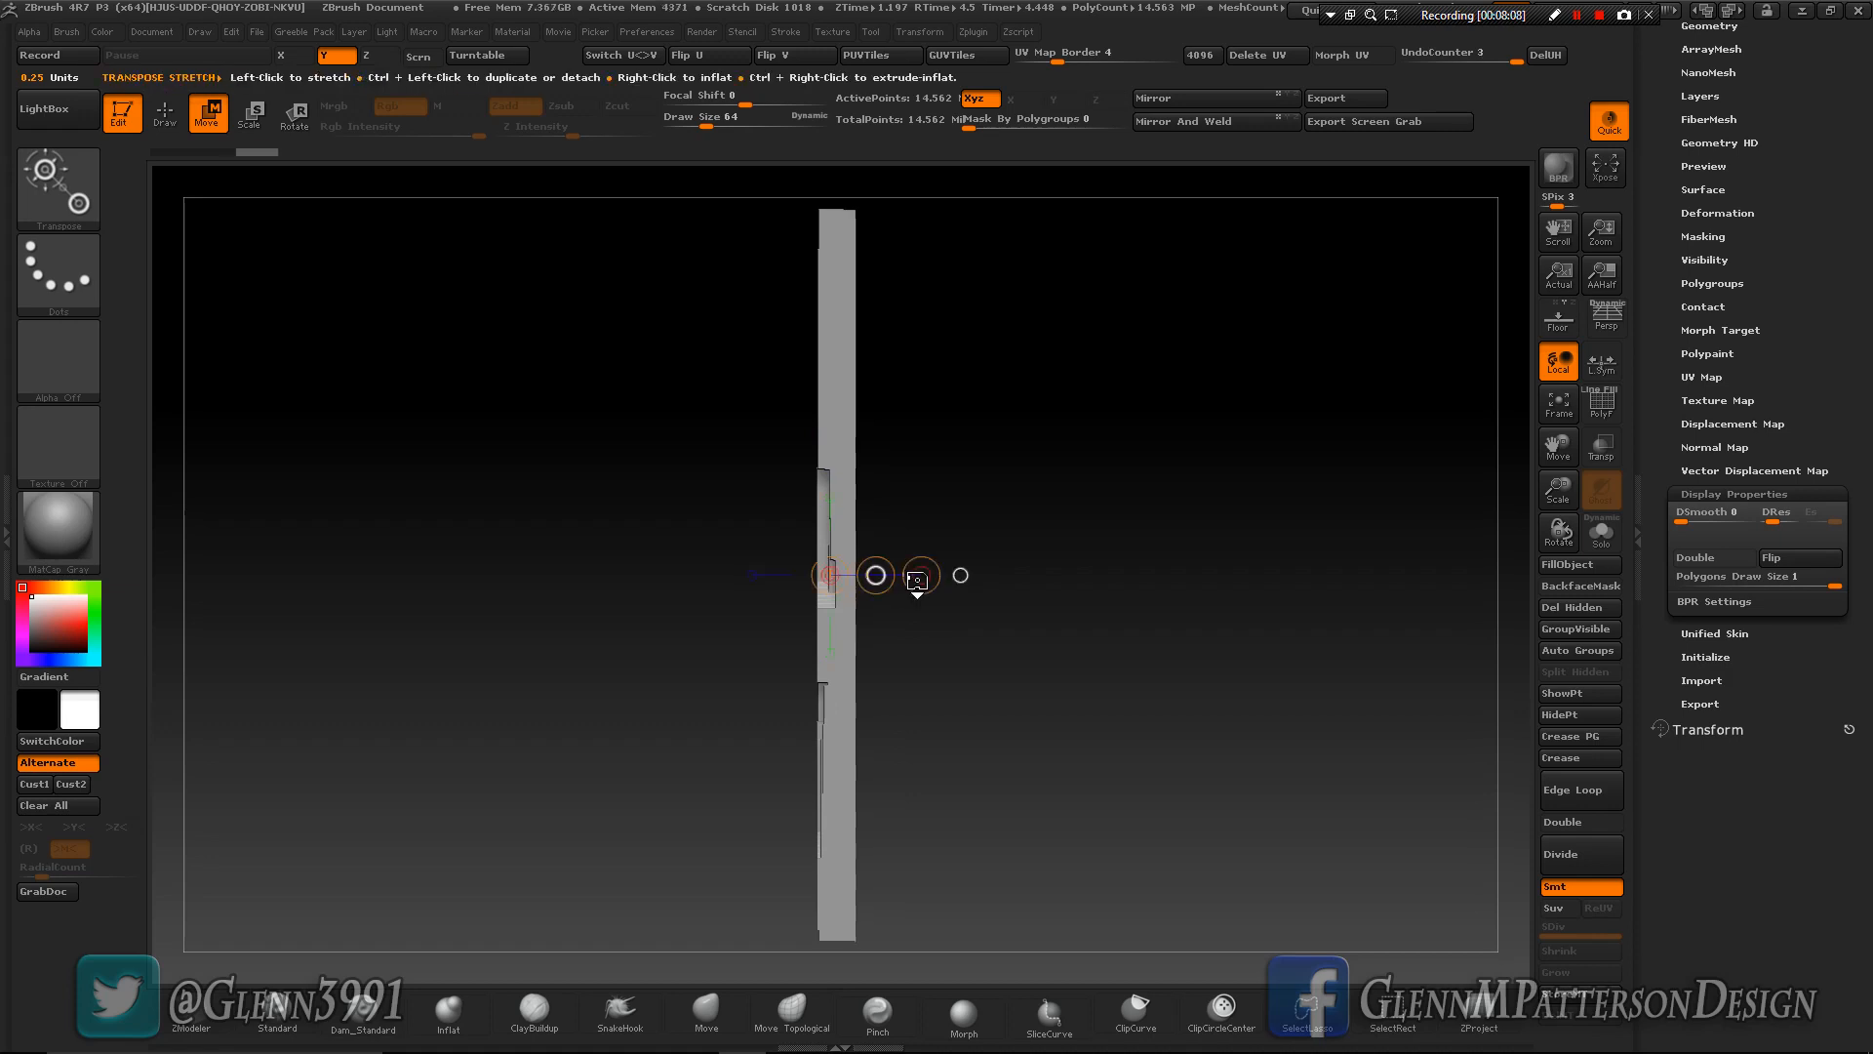
pyautogui.hotkey('ctrl', 'z')
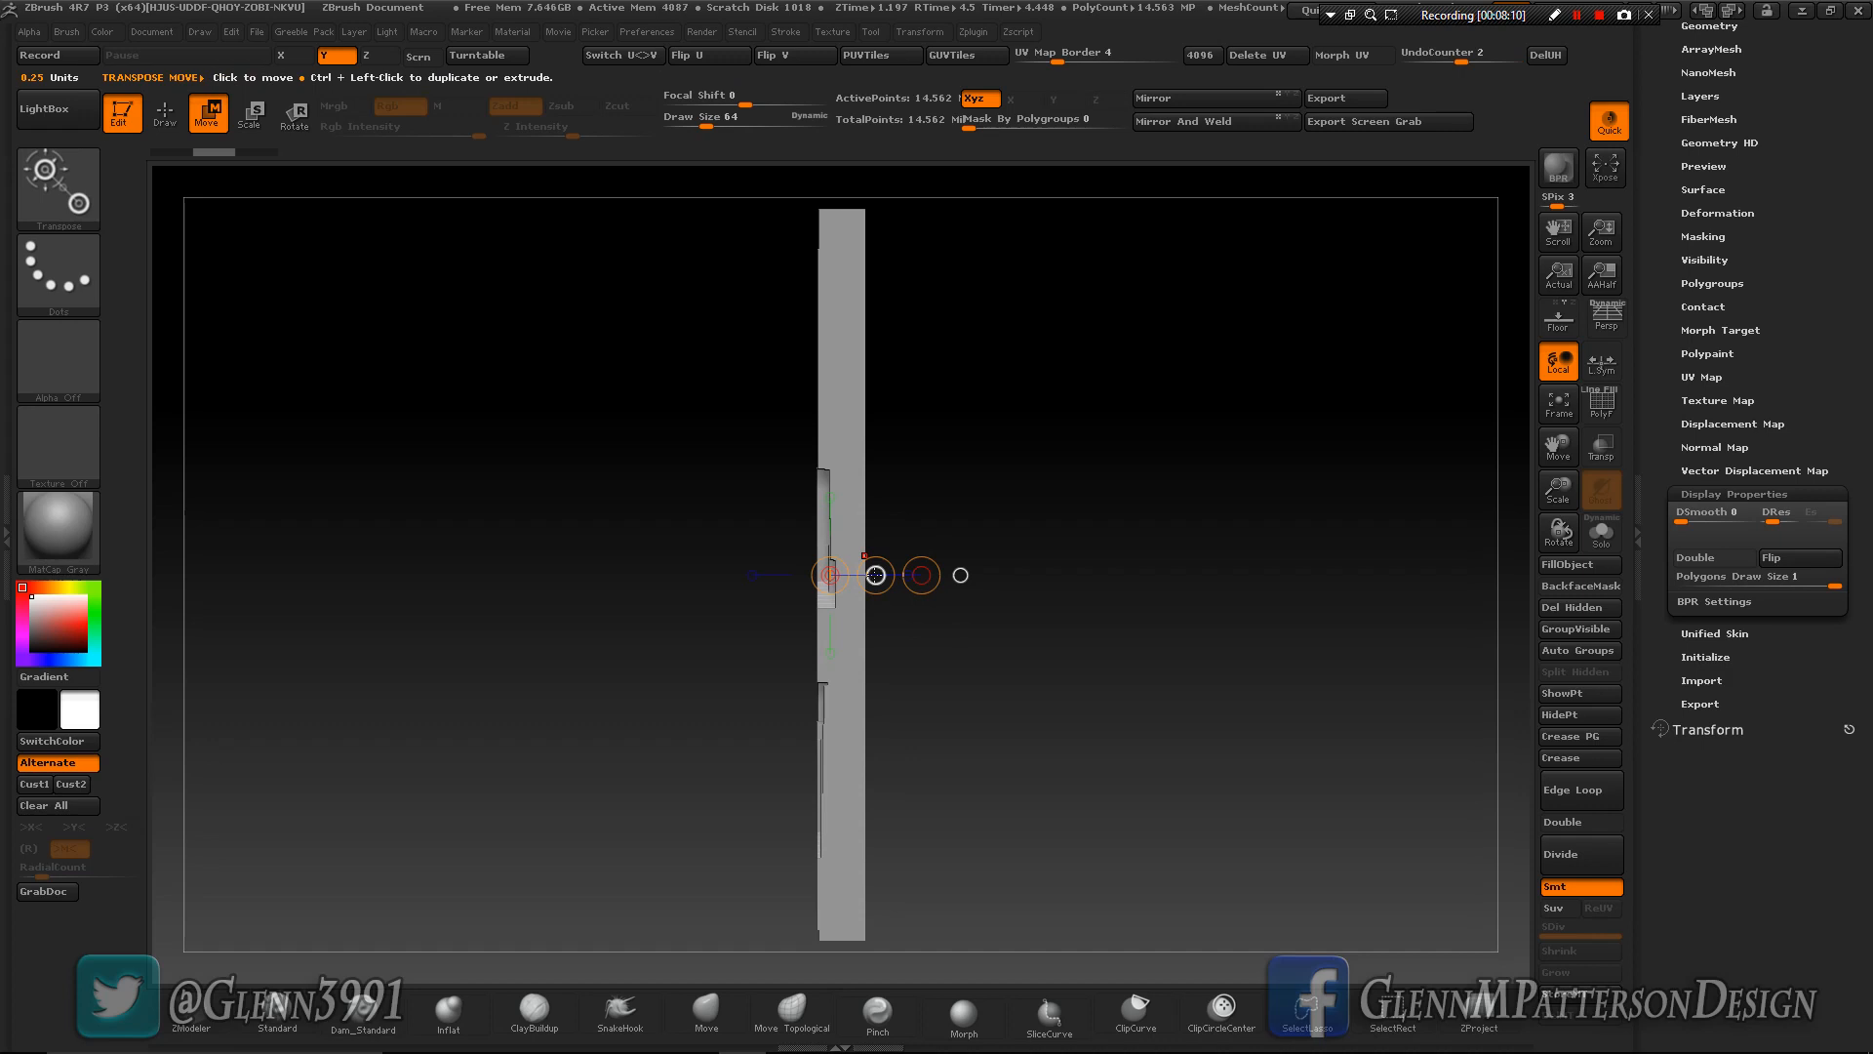
pyautogui.moveTo(875, 576); pyautogui.dragTo(866, 574)
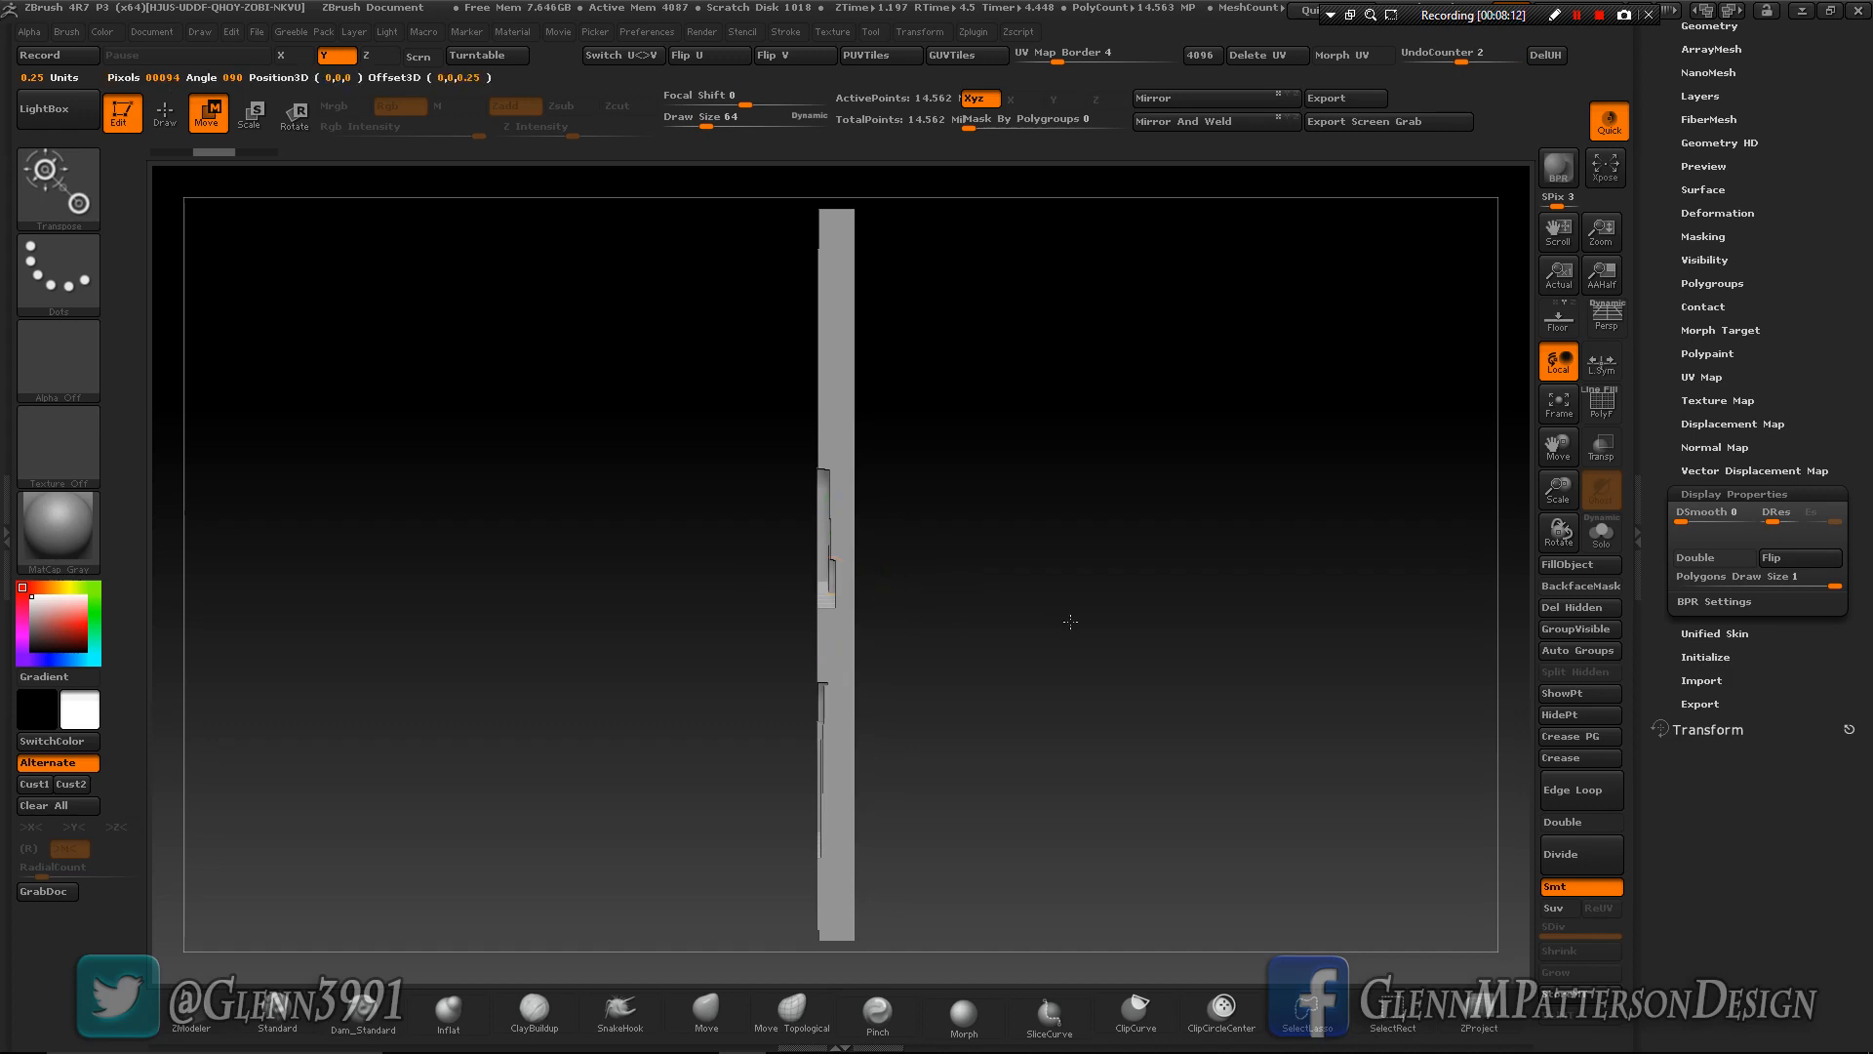
pyautogui.hotkey('ctrl', 'z')
# Move the whole mesh slightly along its thickness toward its detailed face with the Transpose line in side view.
pyautogui.moveTo(1119, 662); pyautogui.dragTo(1317, 756)
pyautogui.moveTo(1227, 705); pyautogui.dragTo(1253, 700)
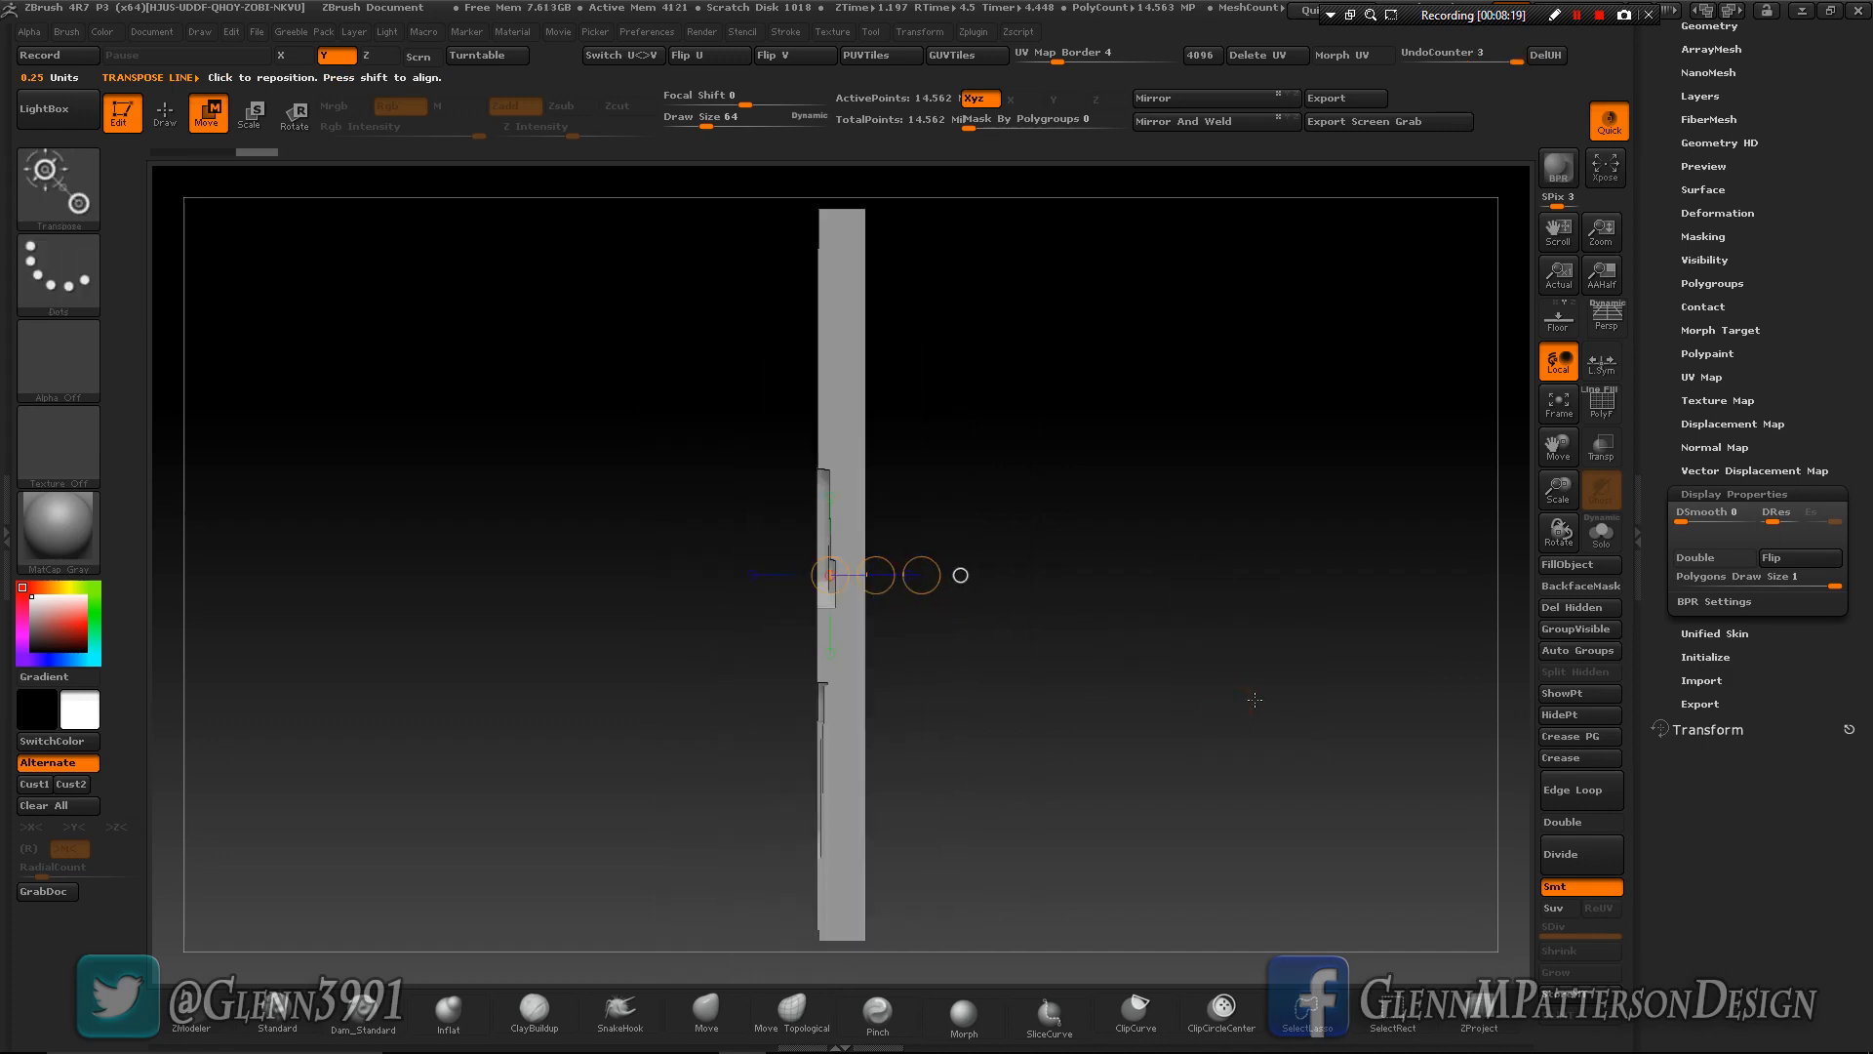
pyautogui.moveTo(879, 576); pyautogui.dragTo(856, 574)
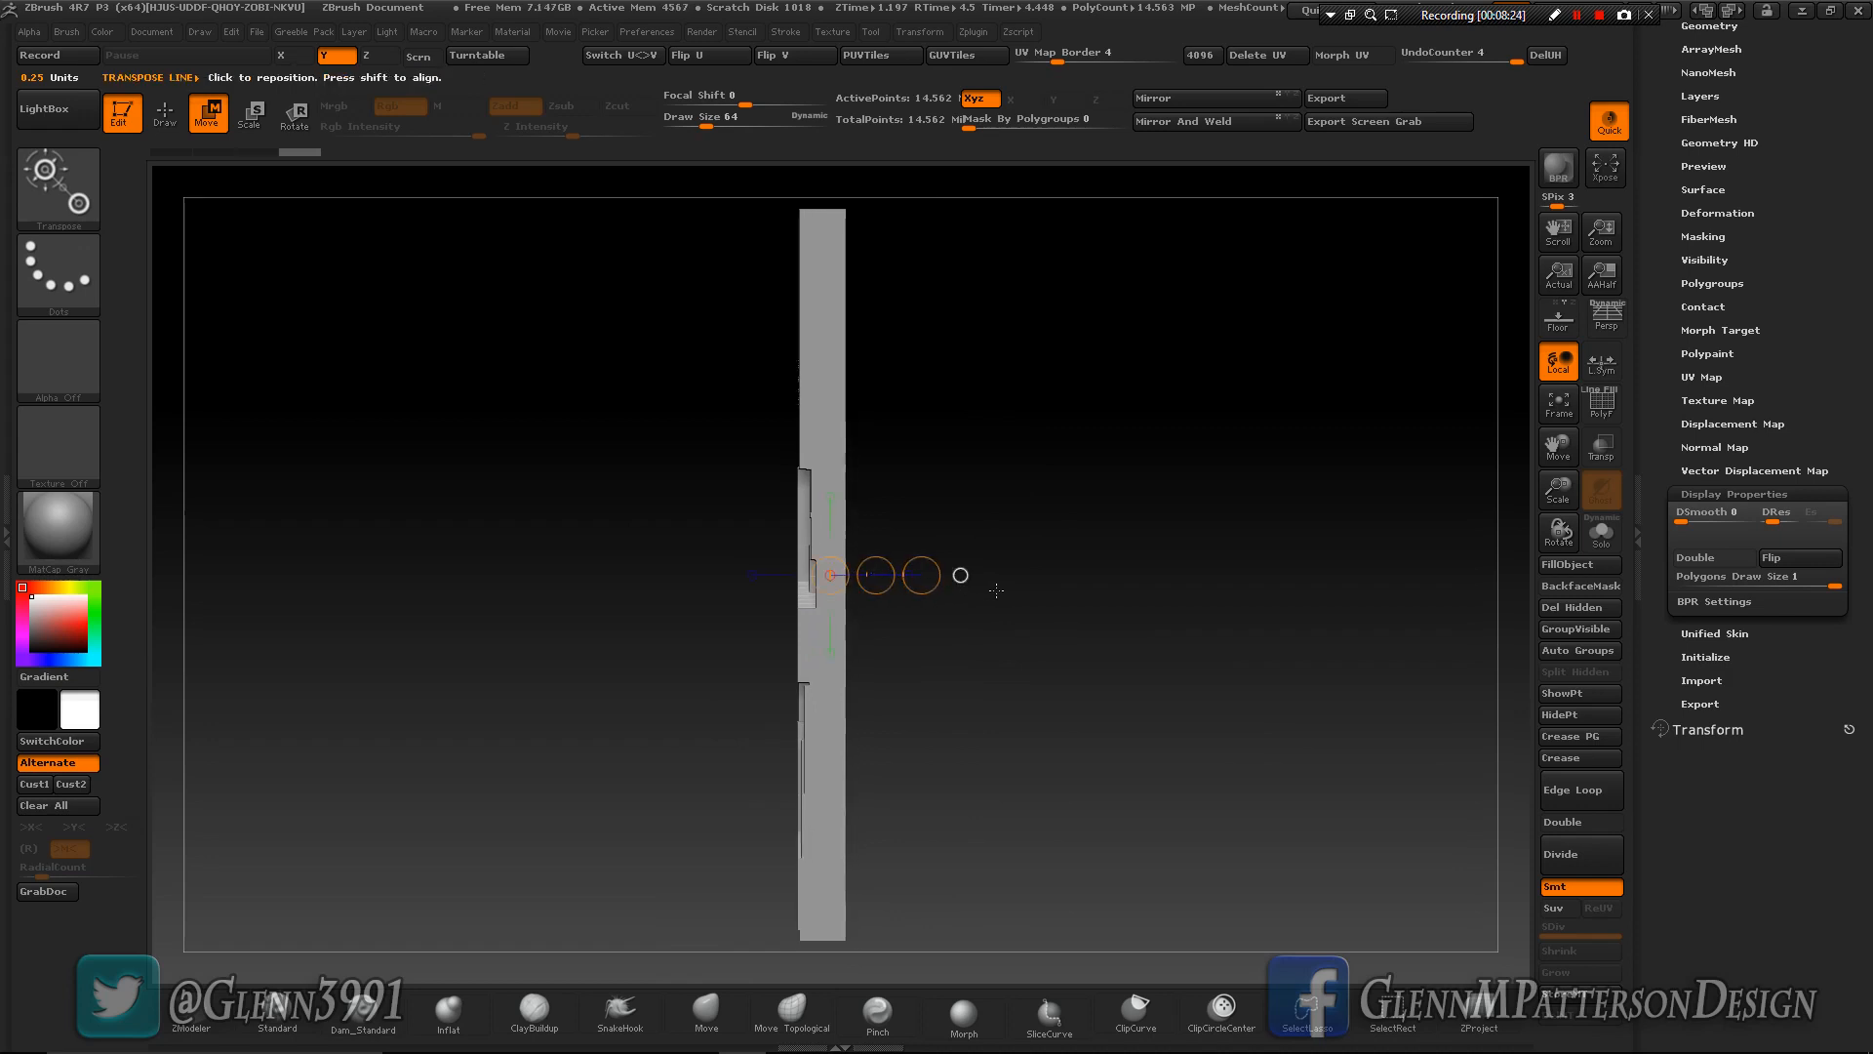
pyautogui.moveTo(1094, 660); pyautogui.dragTo(1153, 673)
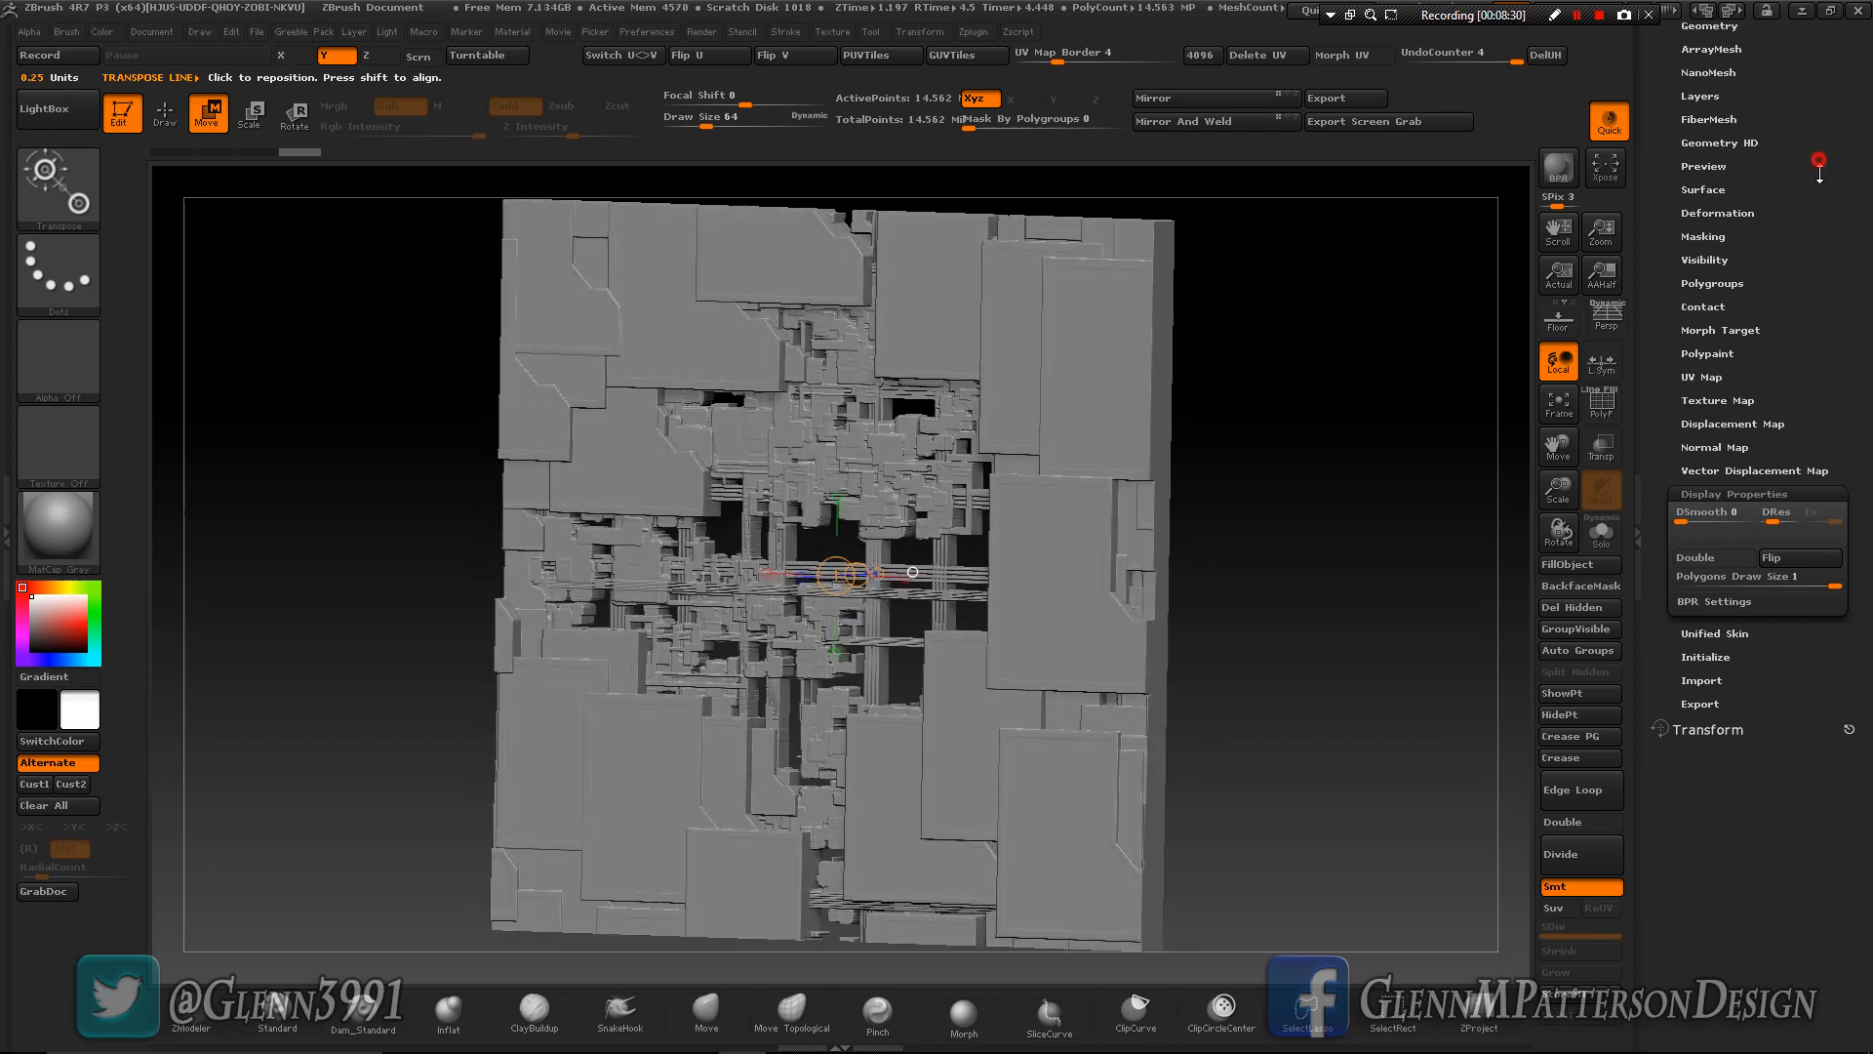
# Open the Modify Topology settings in the mesh's Geometry options.
pyautogui.moveTo(1820, 166); pyautogui.dragTo(1754, 214)
pyautogui.click(1716, 161)
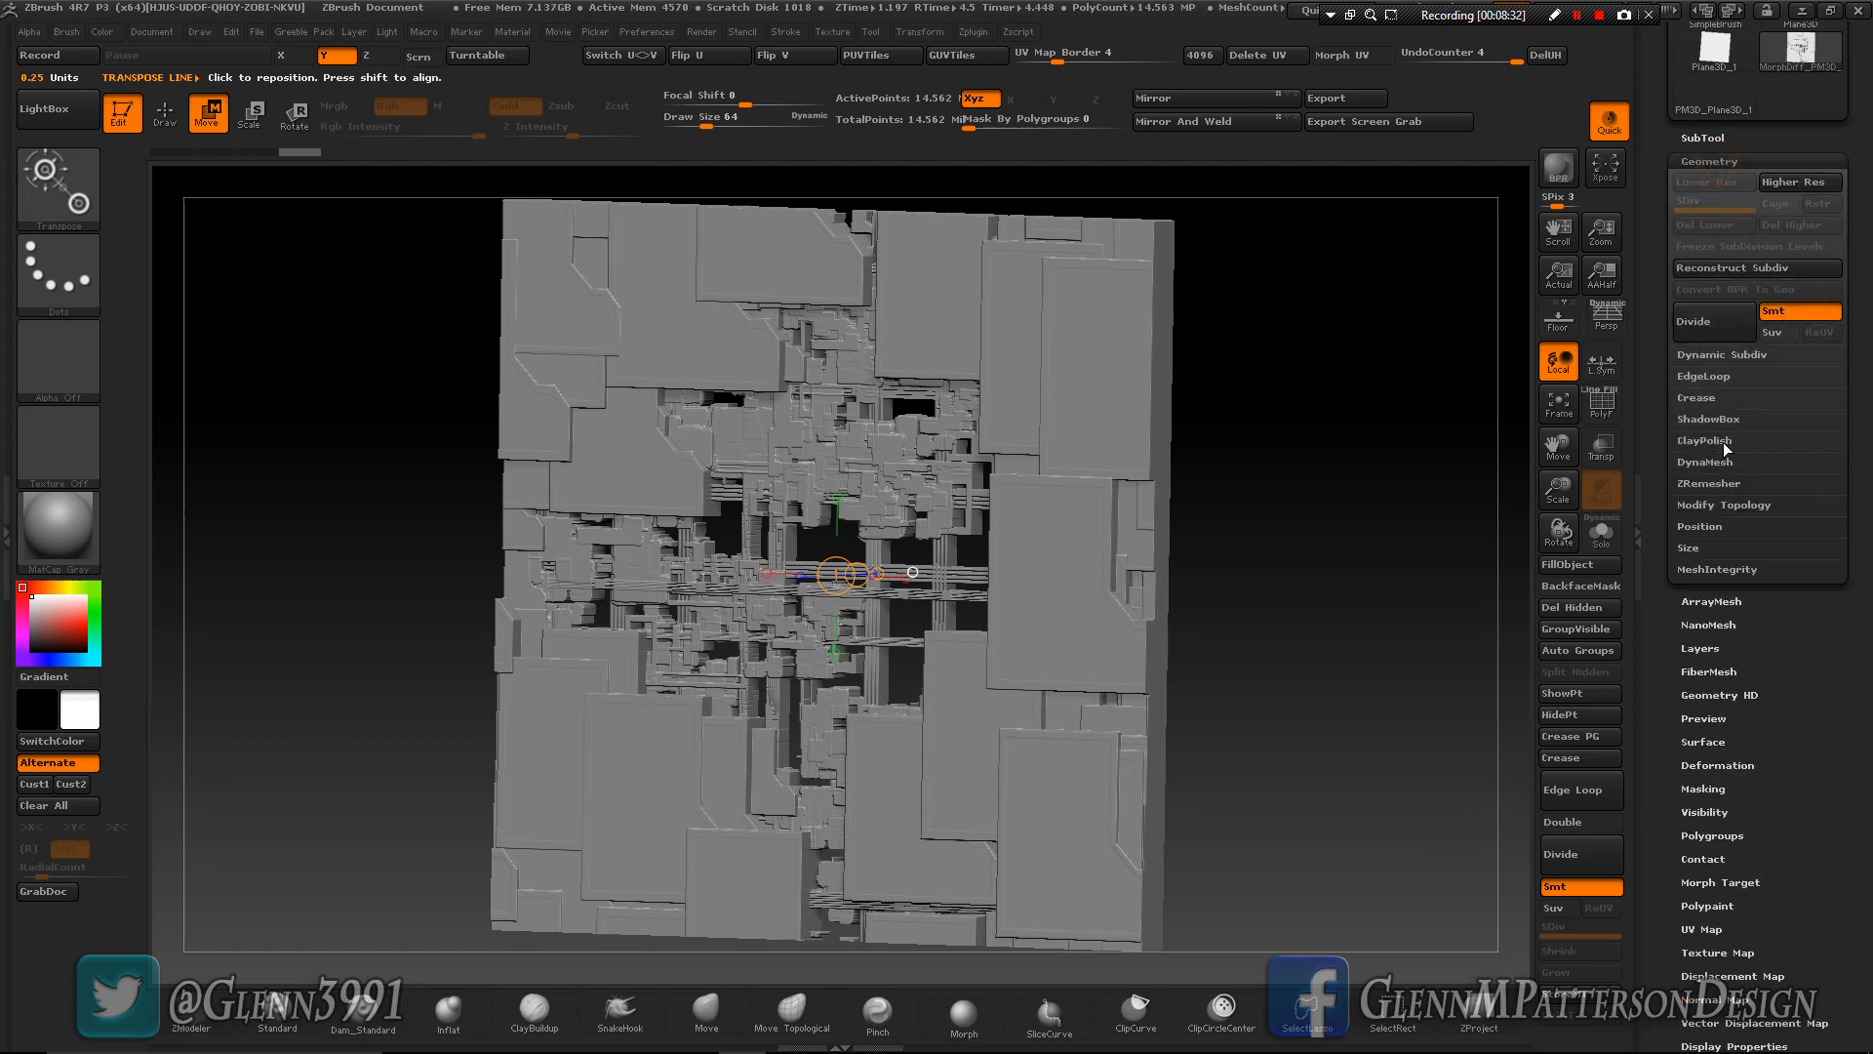
pyautogui.click(1712, 504)
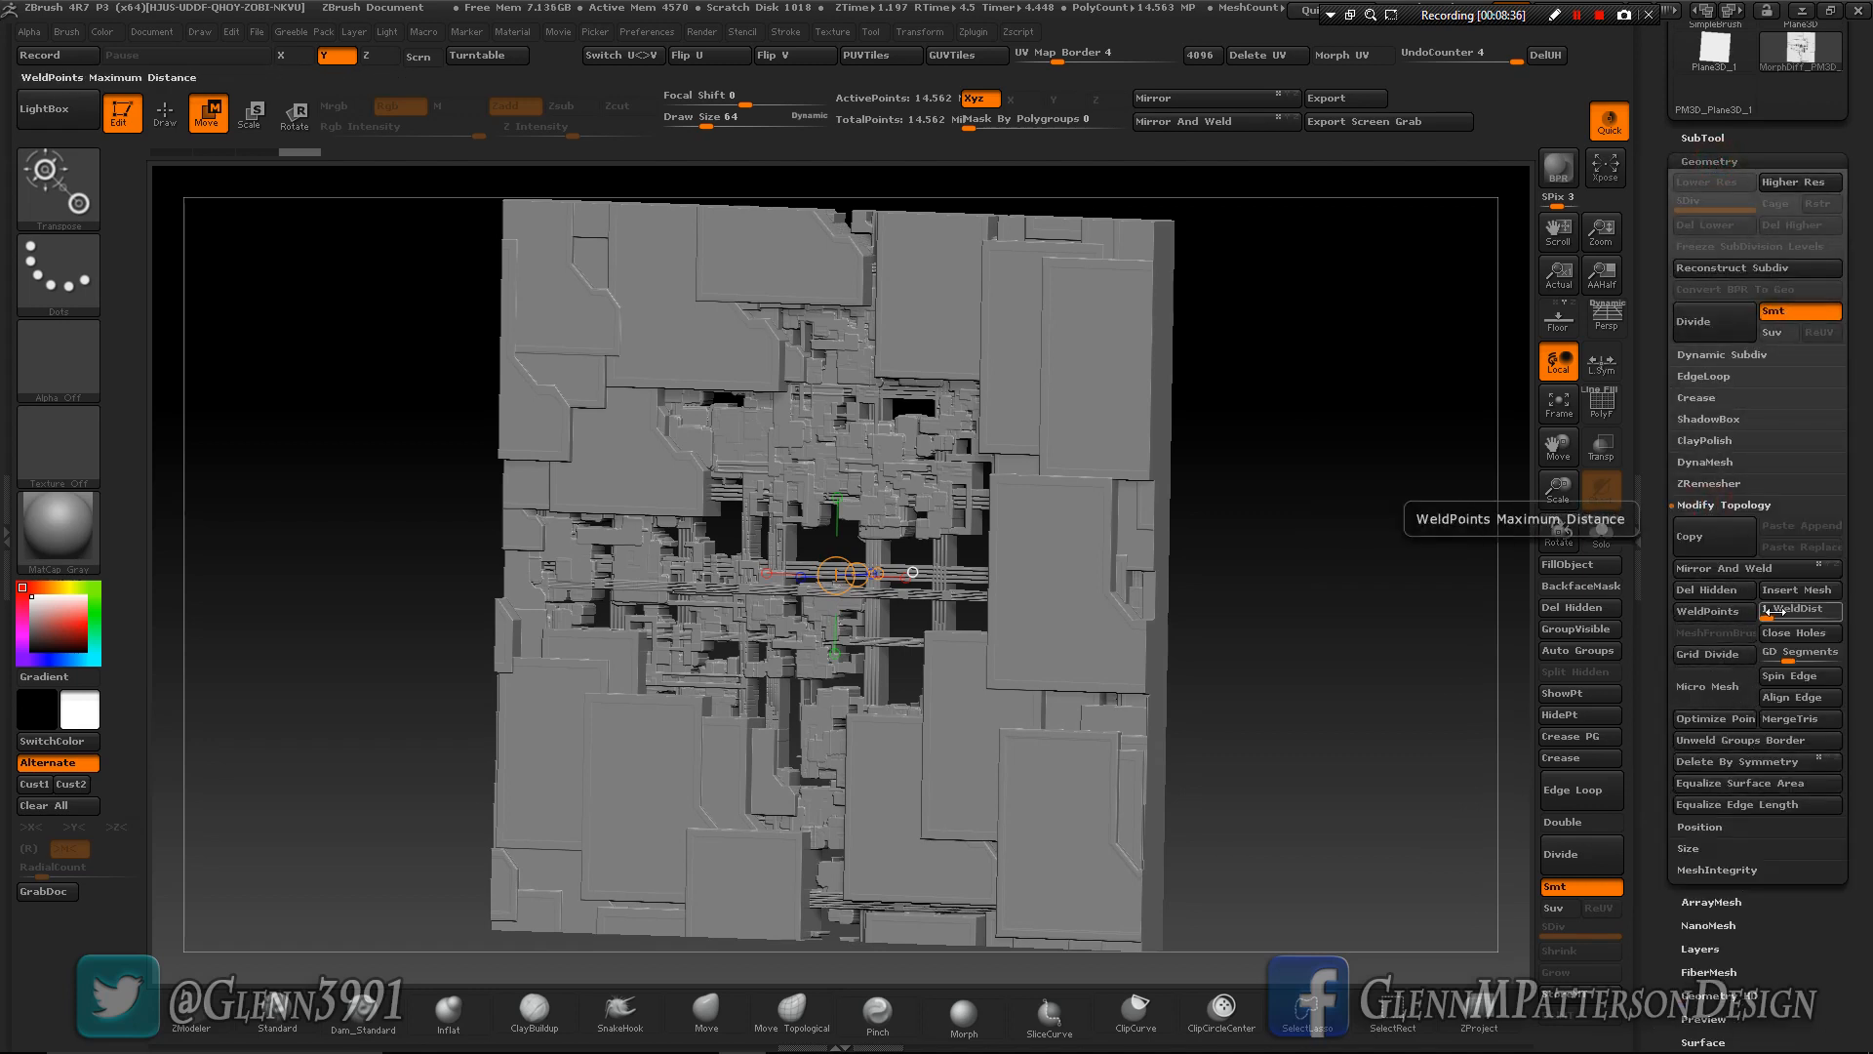
# Try Mirror And Weld on the greeble mesh across the X axis and undo the result.
pyautogui.click(1837, 569)
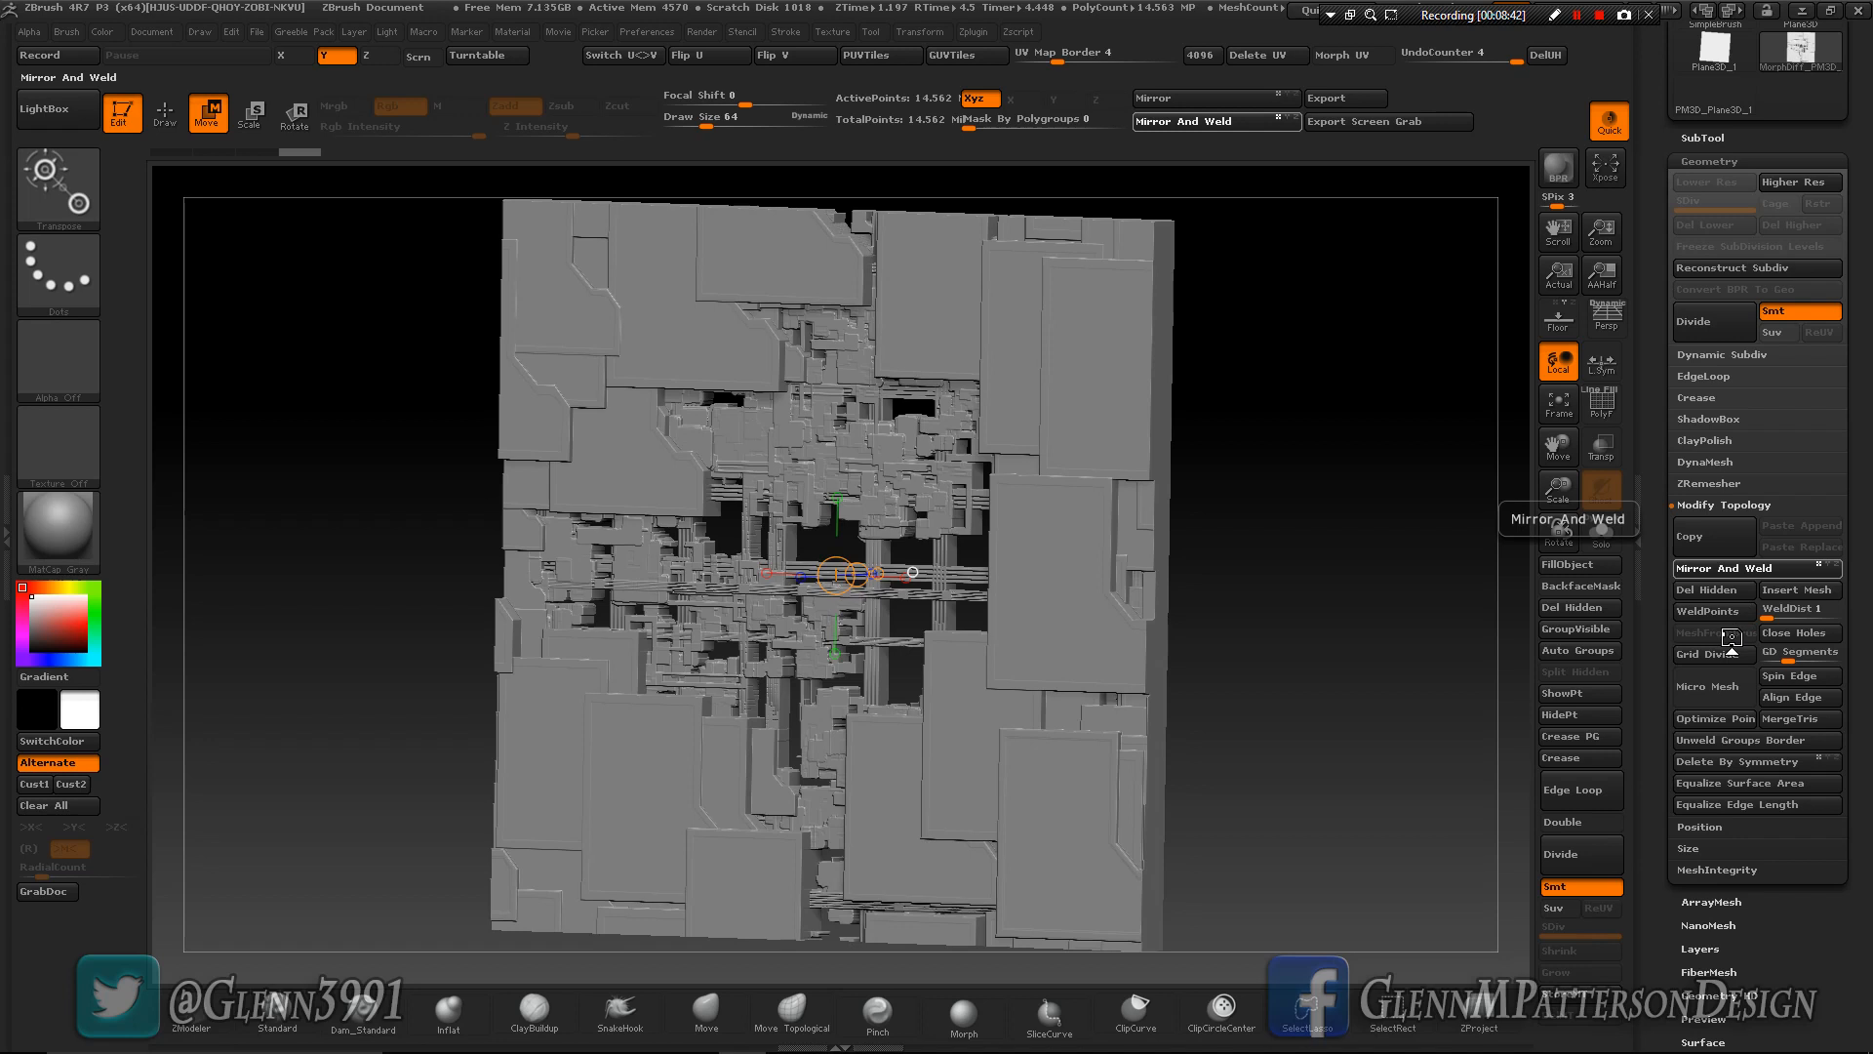
pyautogui.click(1821, 564)
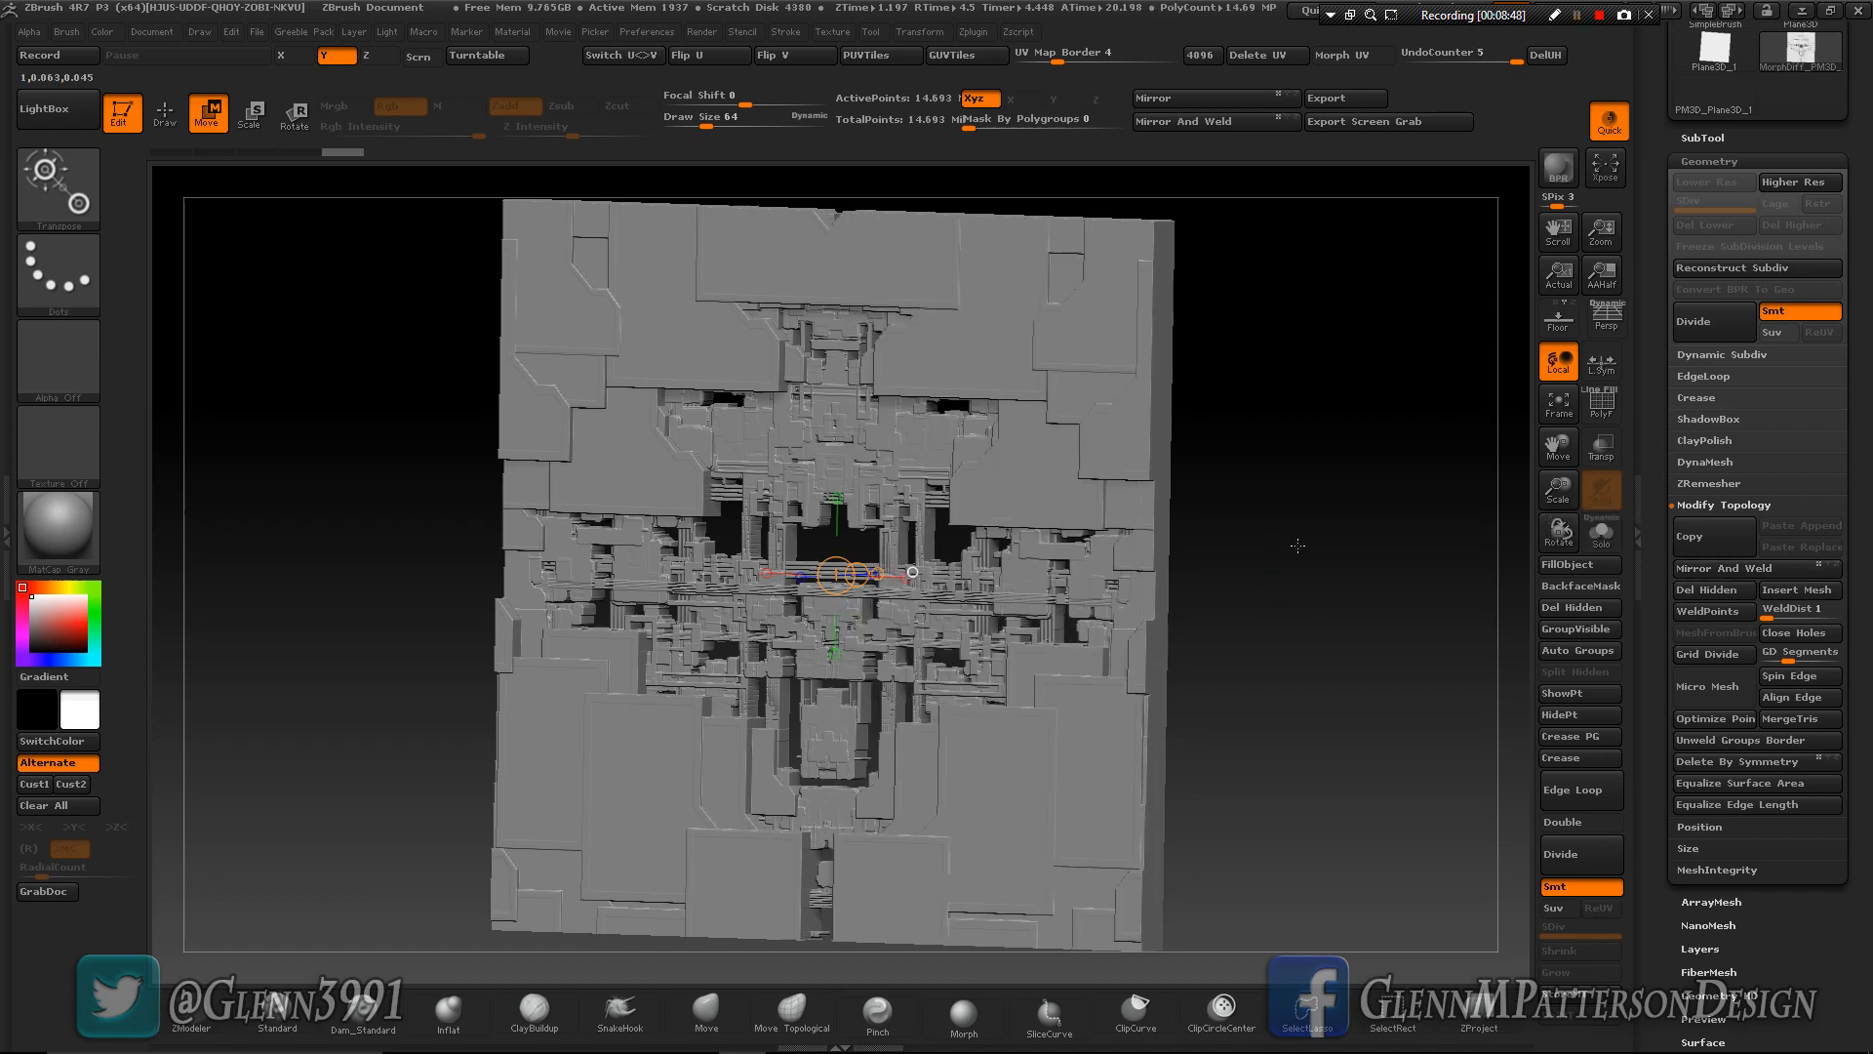
pyautogui.press('ctrl')
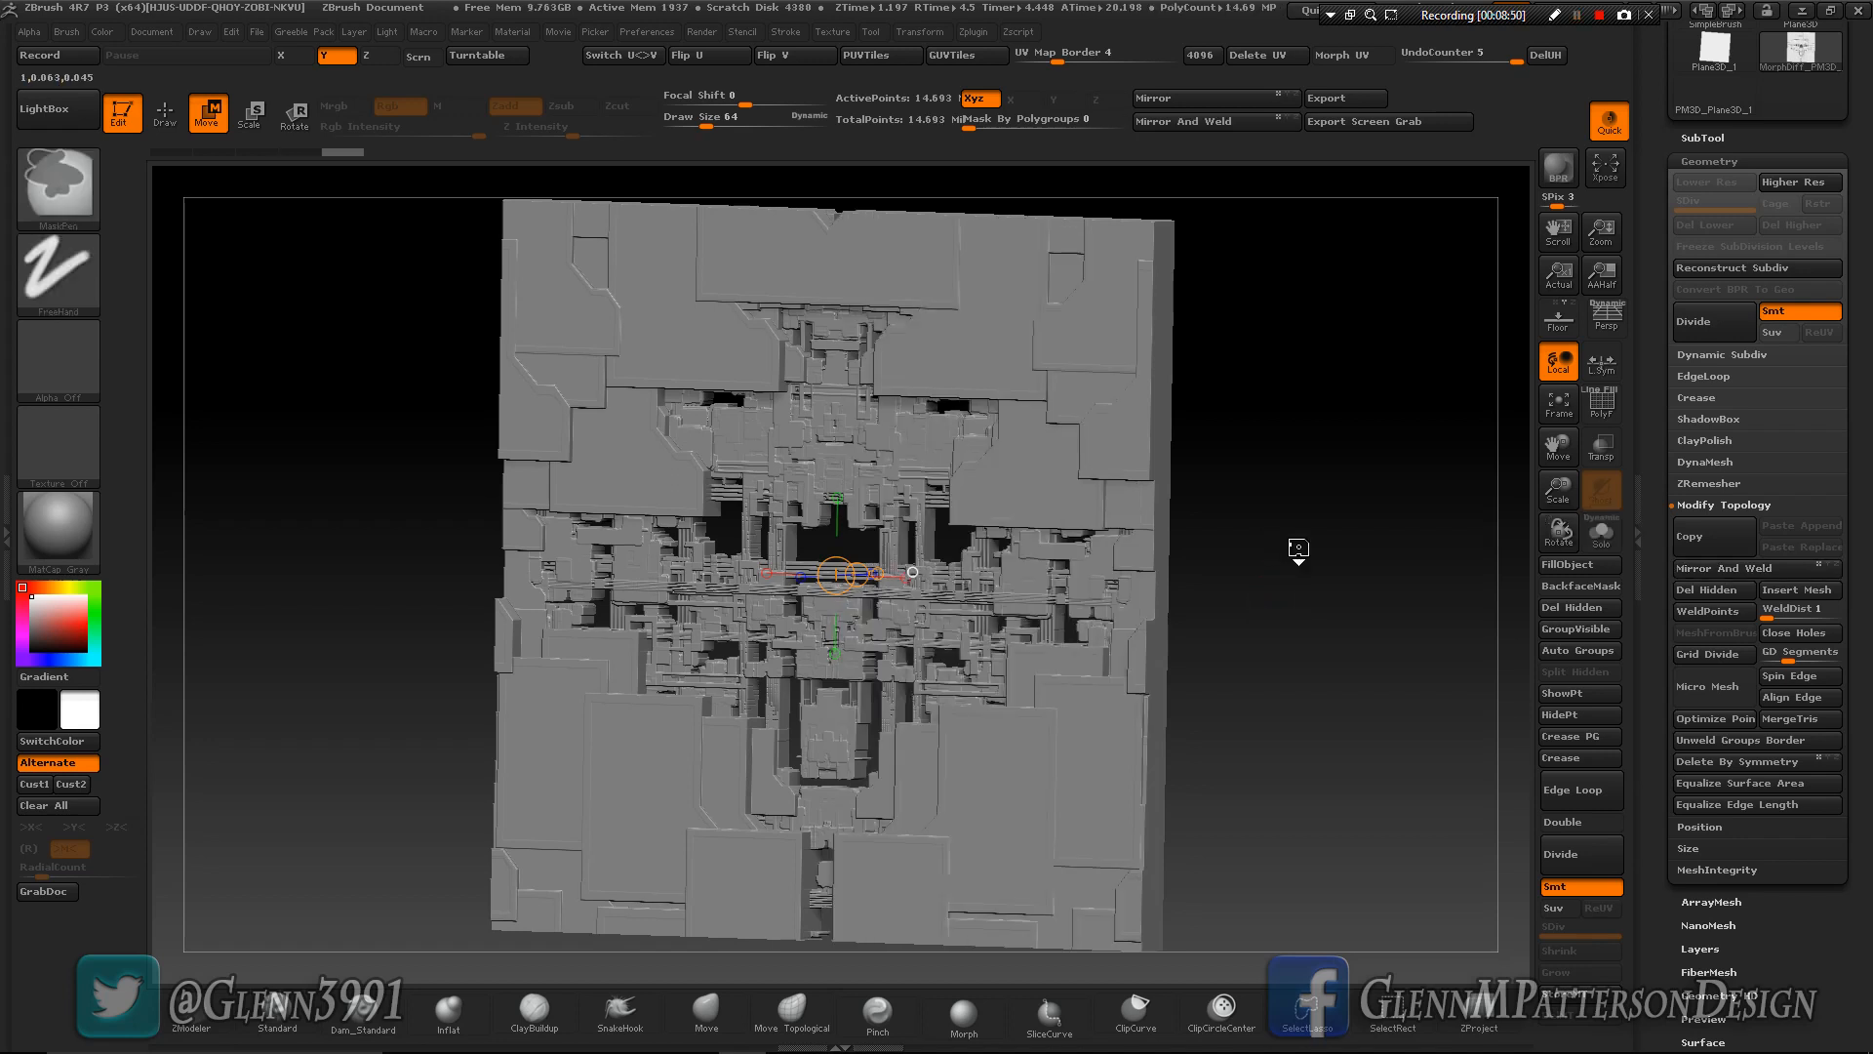
pyautogui.hotkey('ctrl', 'z')
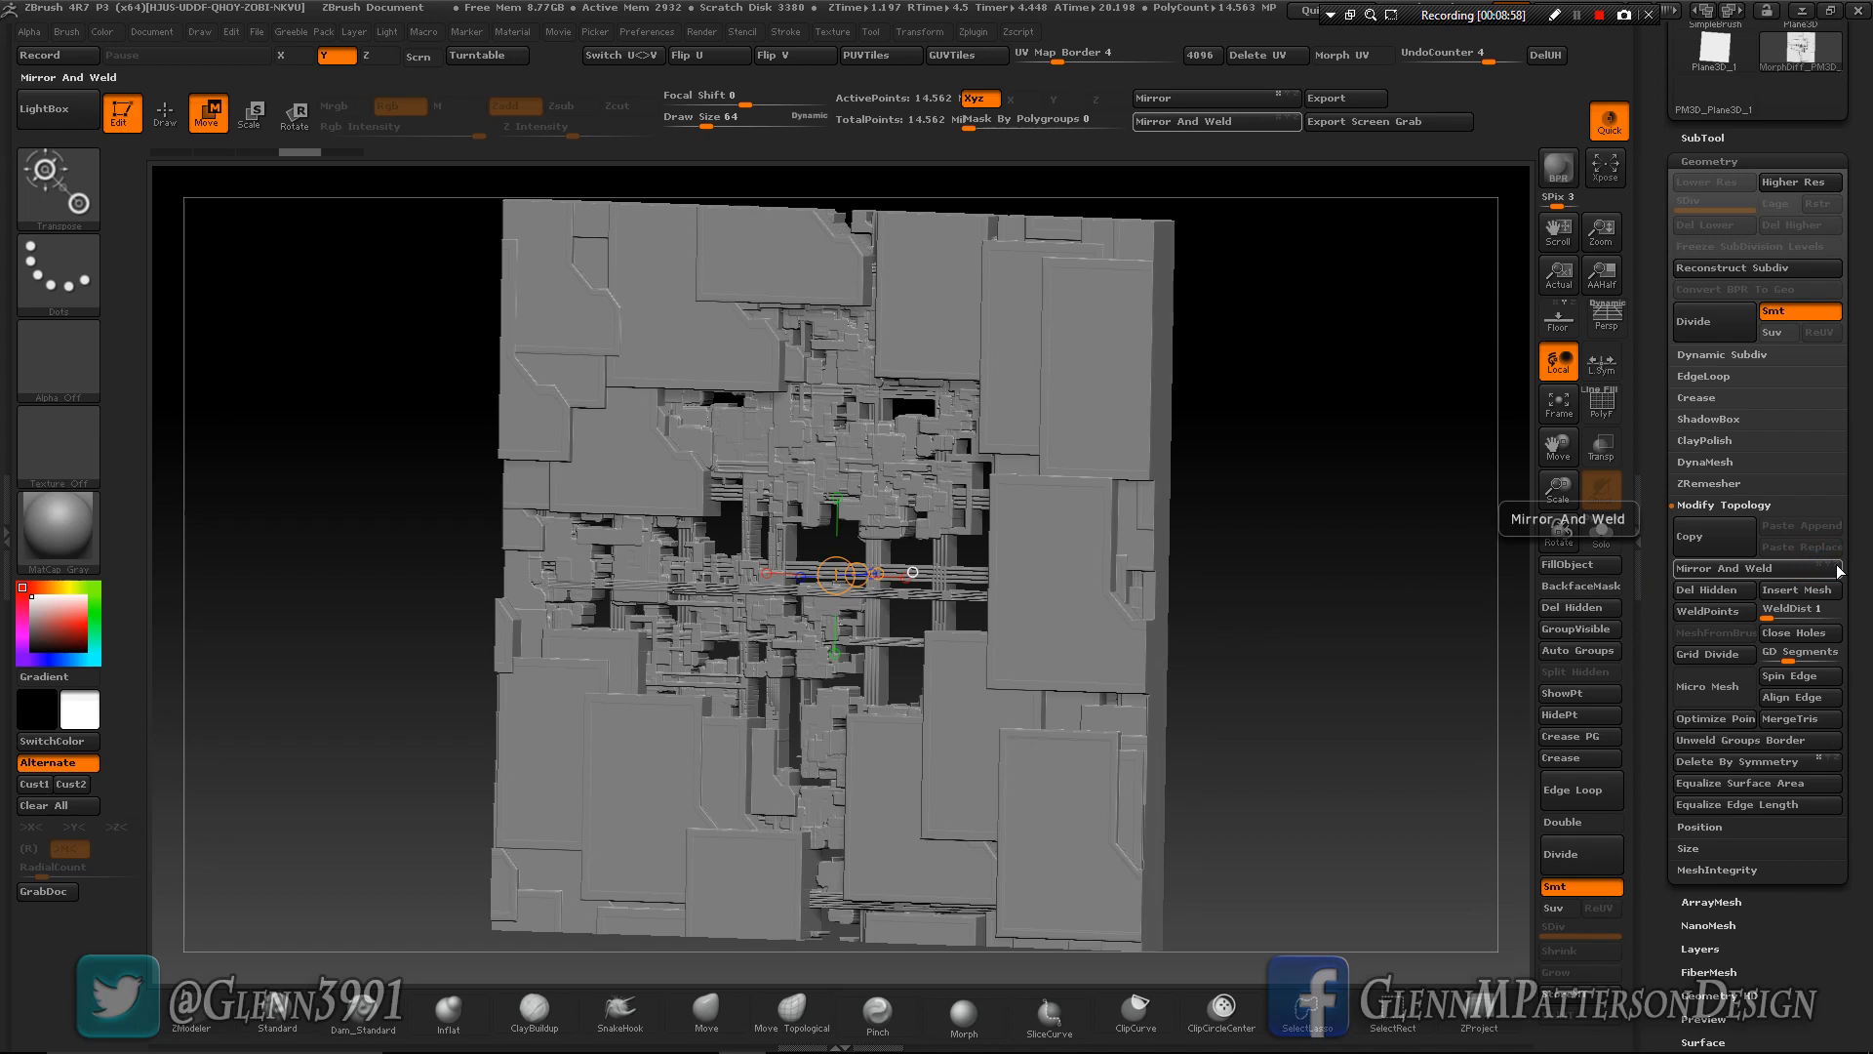
# Mirror and weld the greeble mesh across the Z axis, dismissing any memory error.
pyautogui.click(1753, 571)
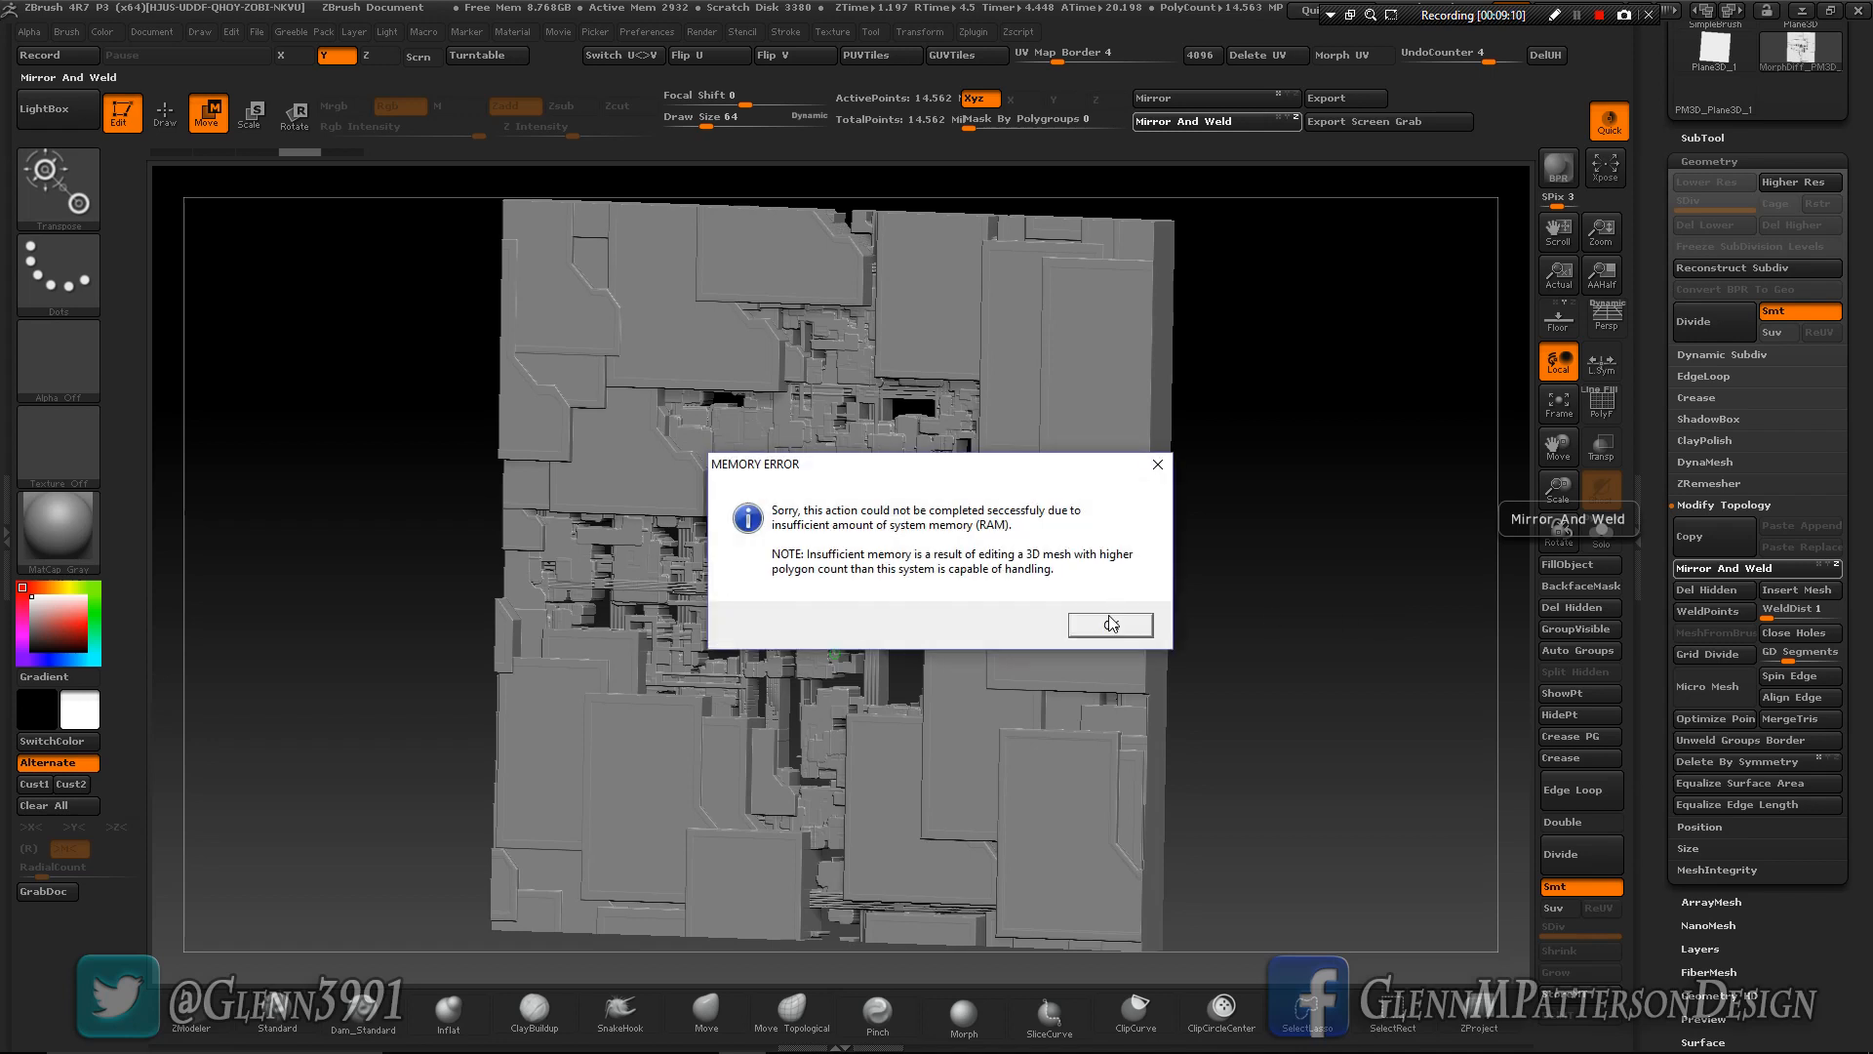
pyautogui.click(1111, 625)
pyautogui.click(1110, 610)
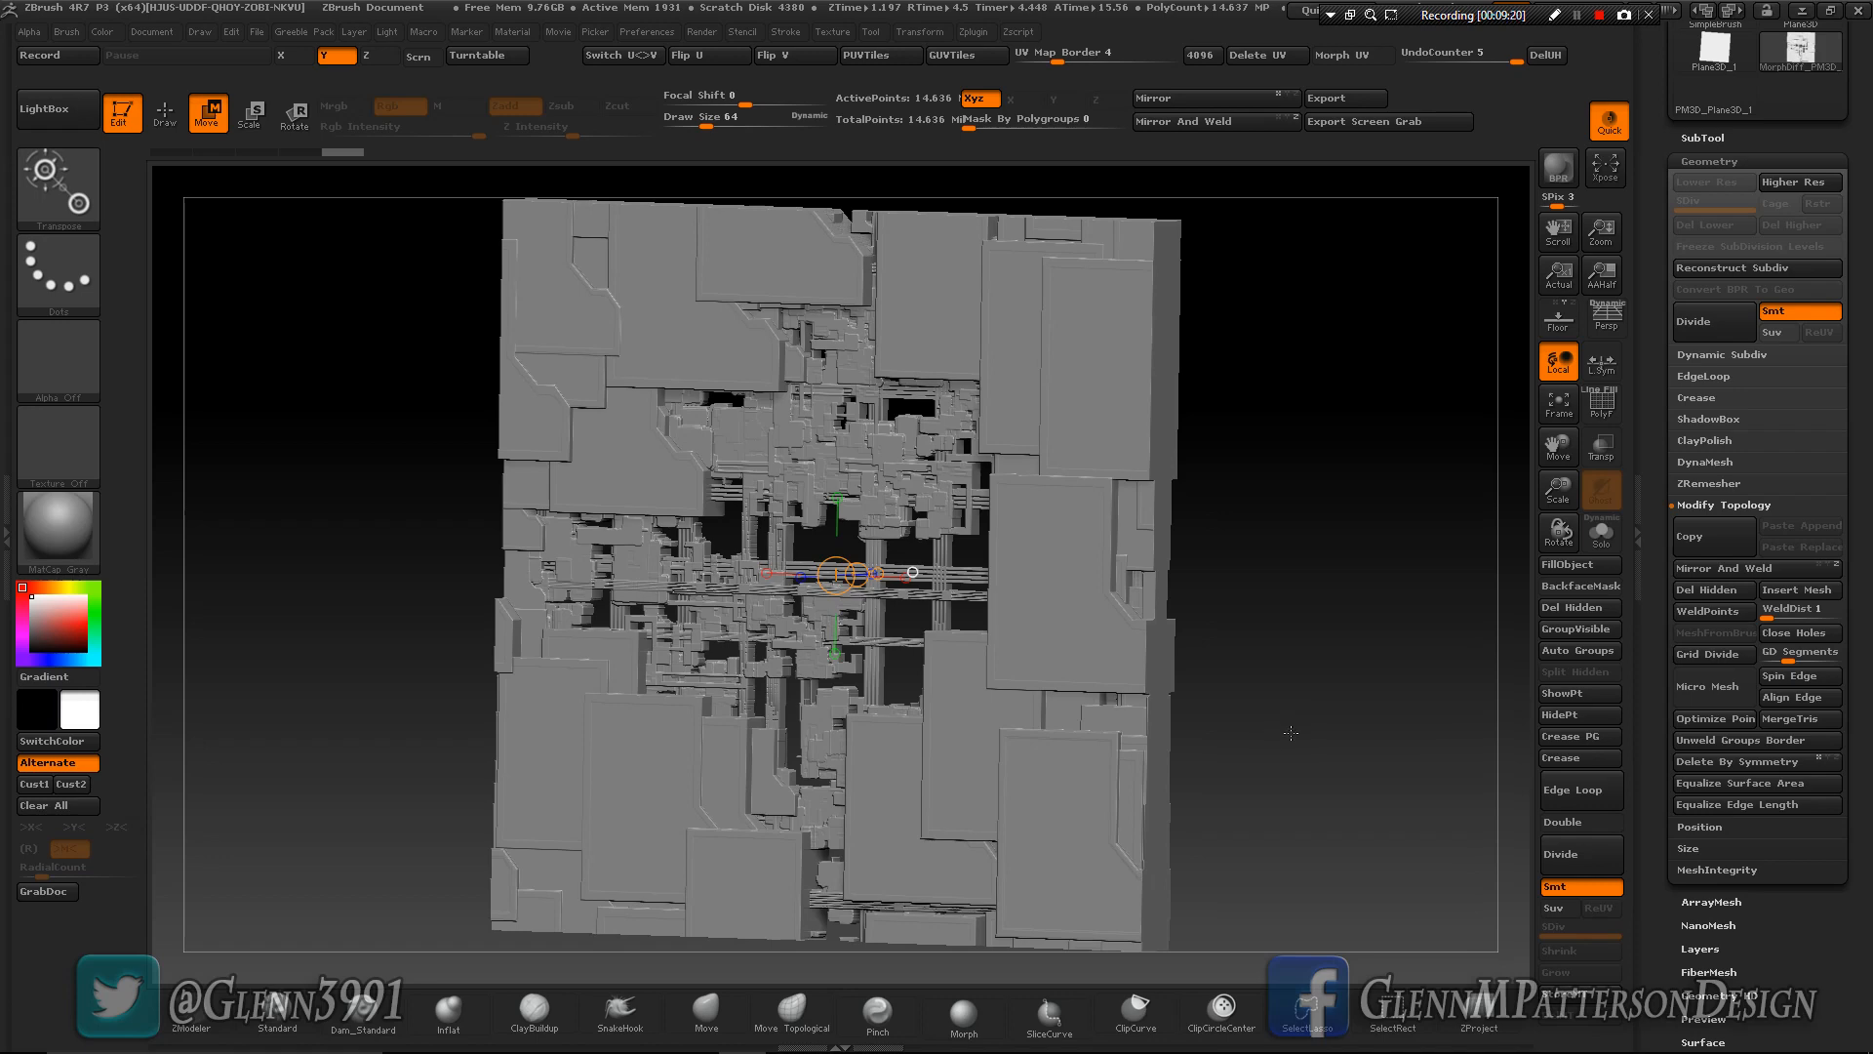
# Examine the mirrored mesh at an angle and close up with PolyFrame on, checking its polygroups, and return to the shaded front view.
pyautogui.moveTo(1273, 741); pyautogui.dragTo(1268, 815)
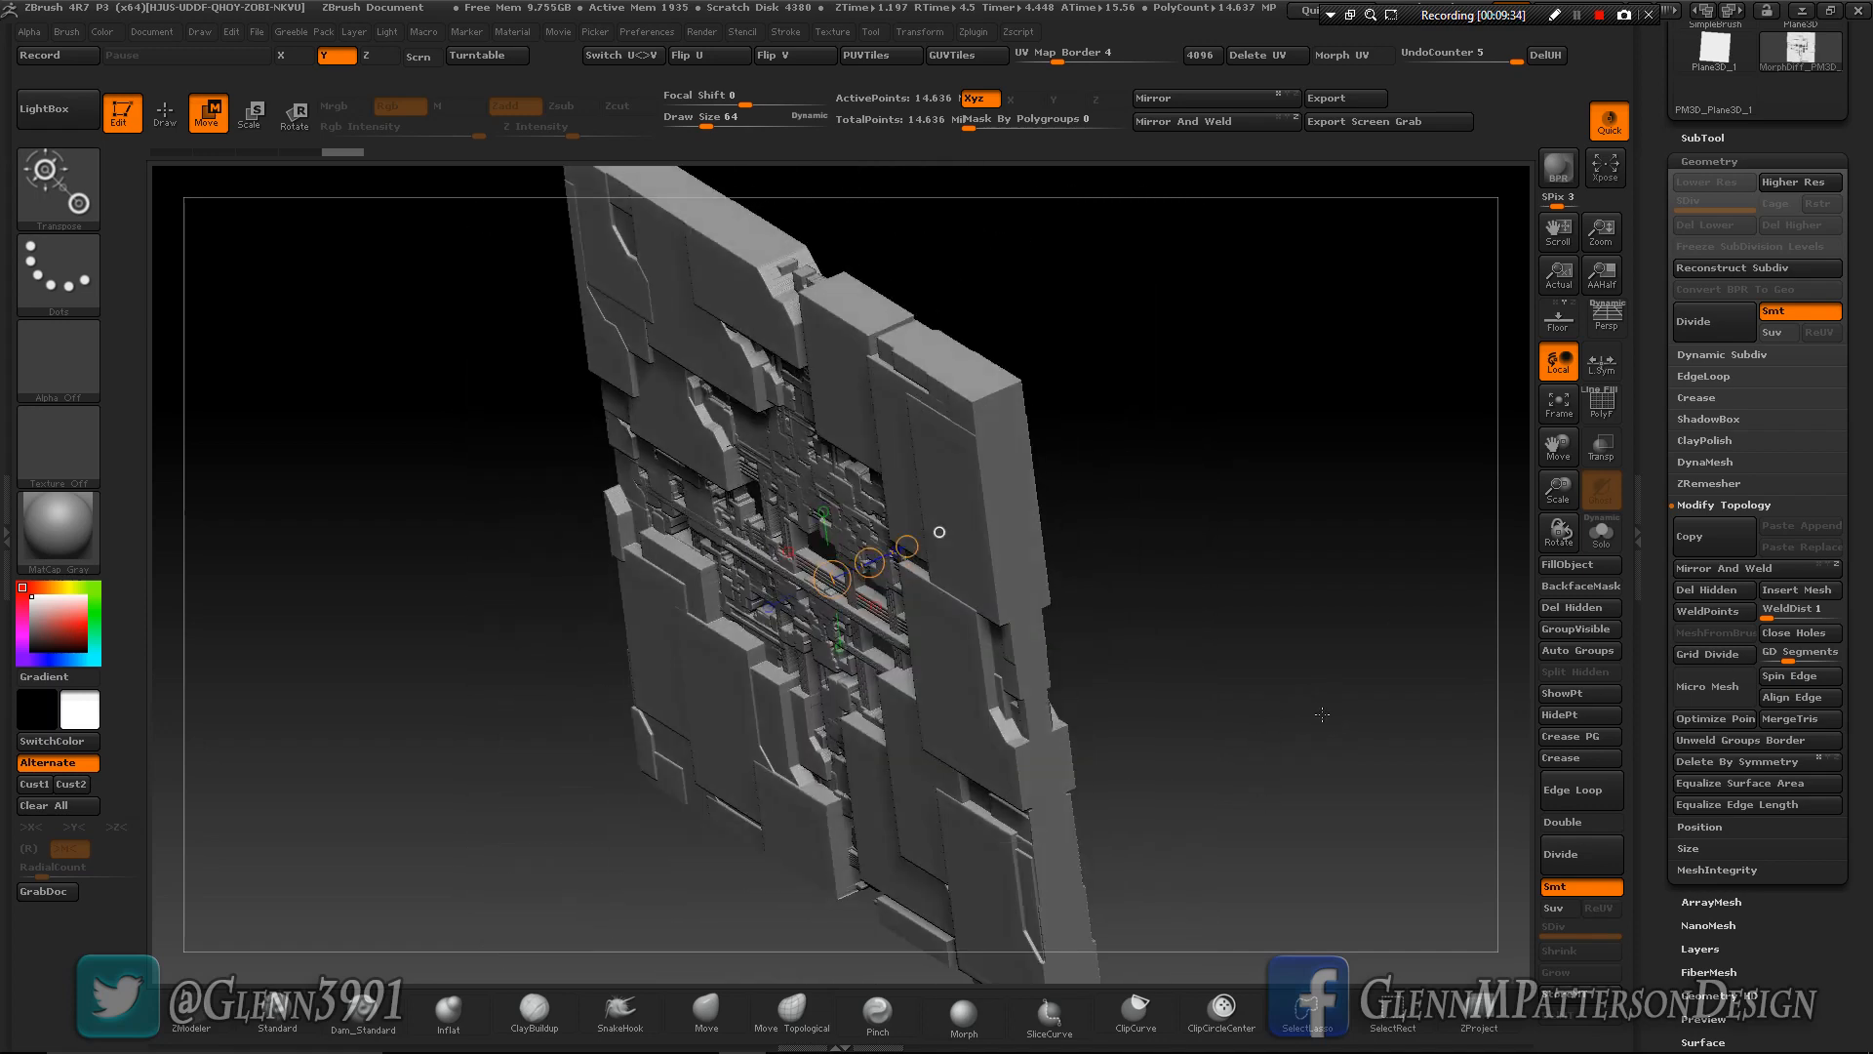
pyautogui.click(1601, 408)
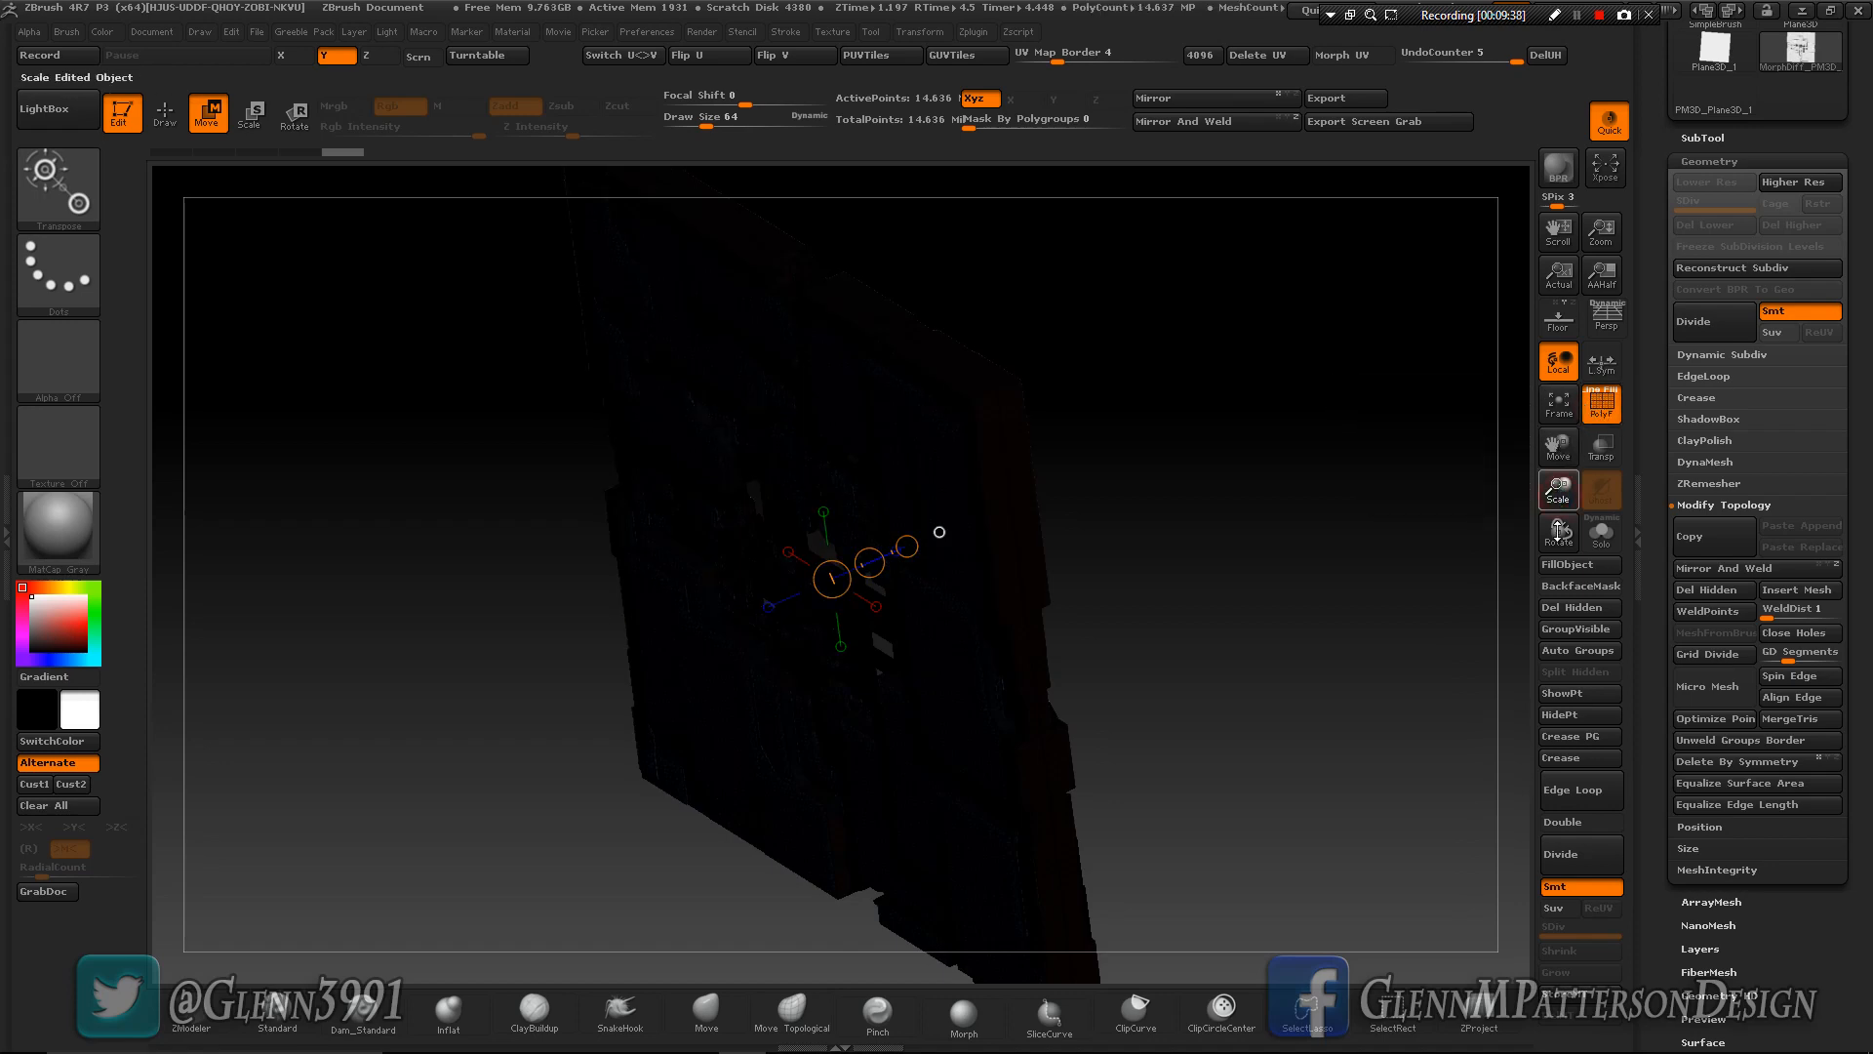
pyautogui.moveTo(1558, 488); pyautogui.dragTo(1363, 696)
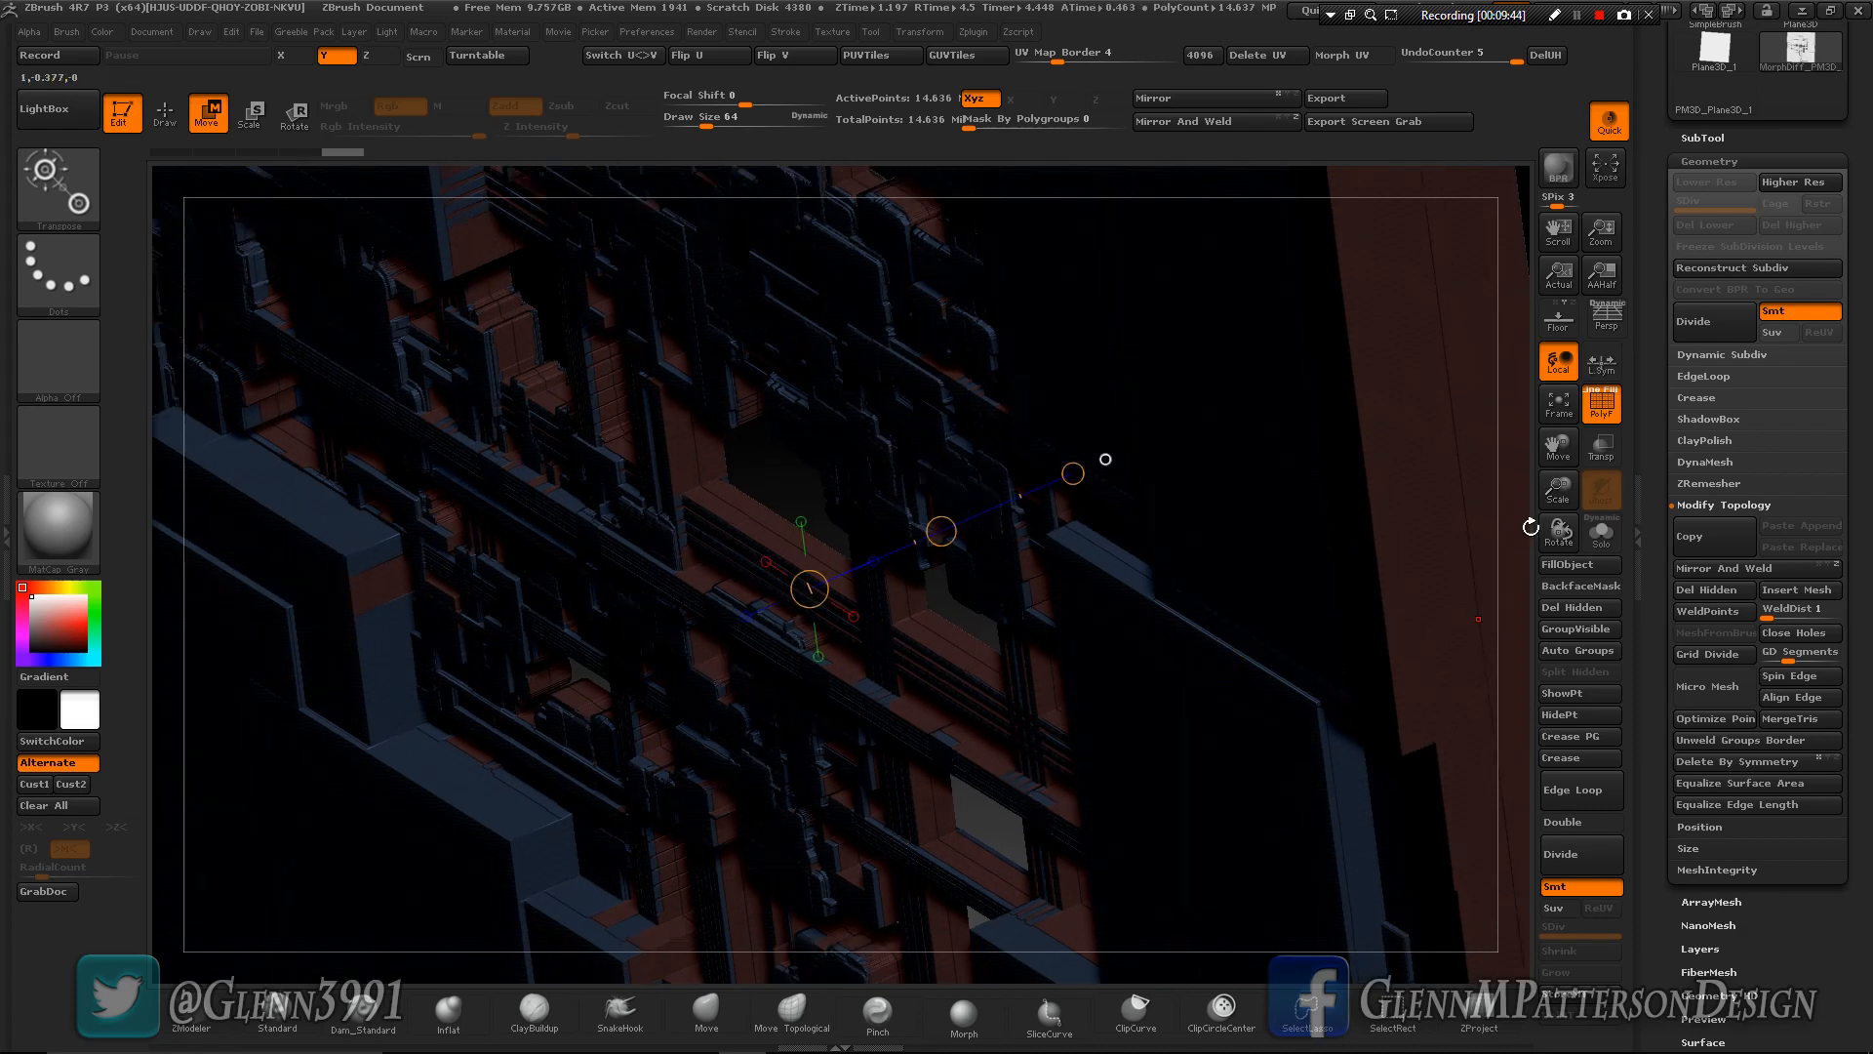
pyautogui.moveTo(1558, 496); pyautogui.dragTo(1605, 414)
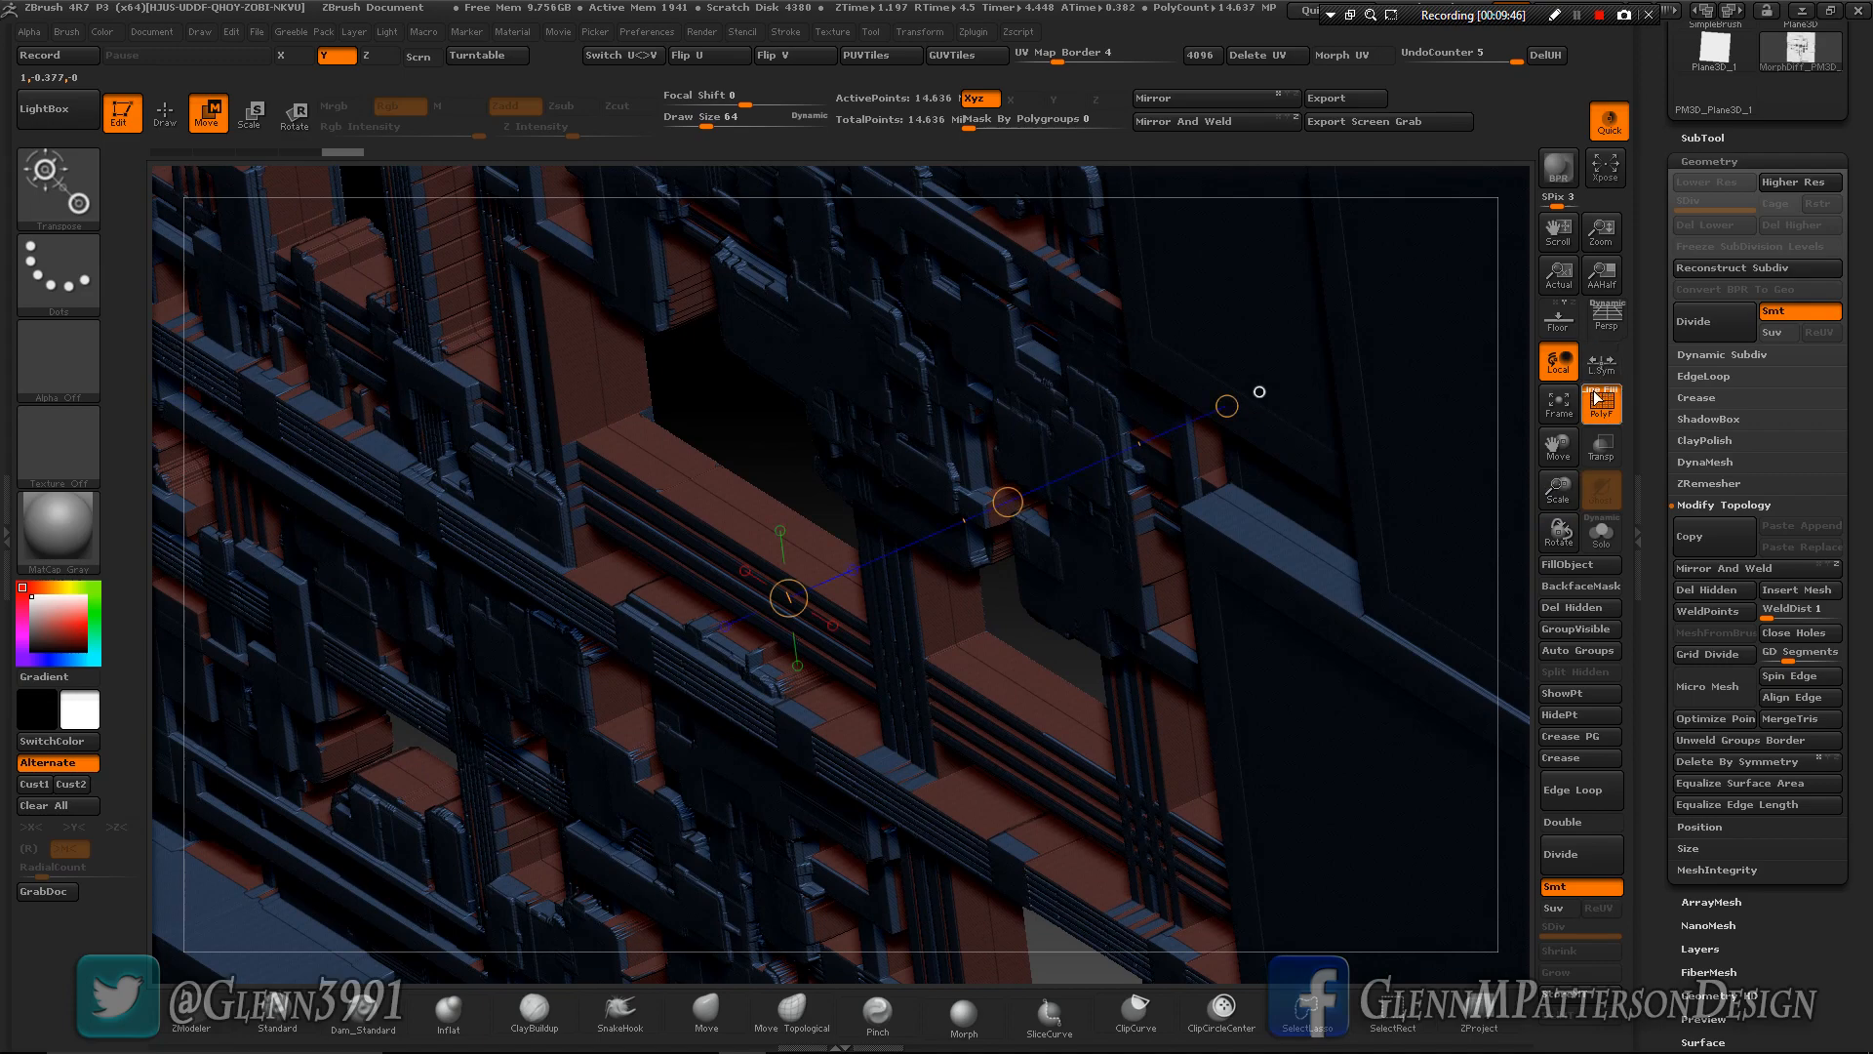
pyautogui.click(1603, 411)
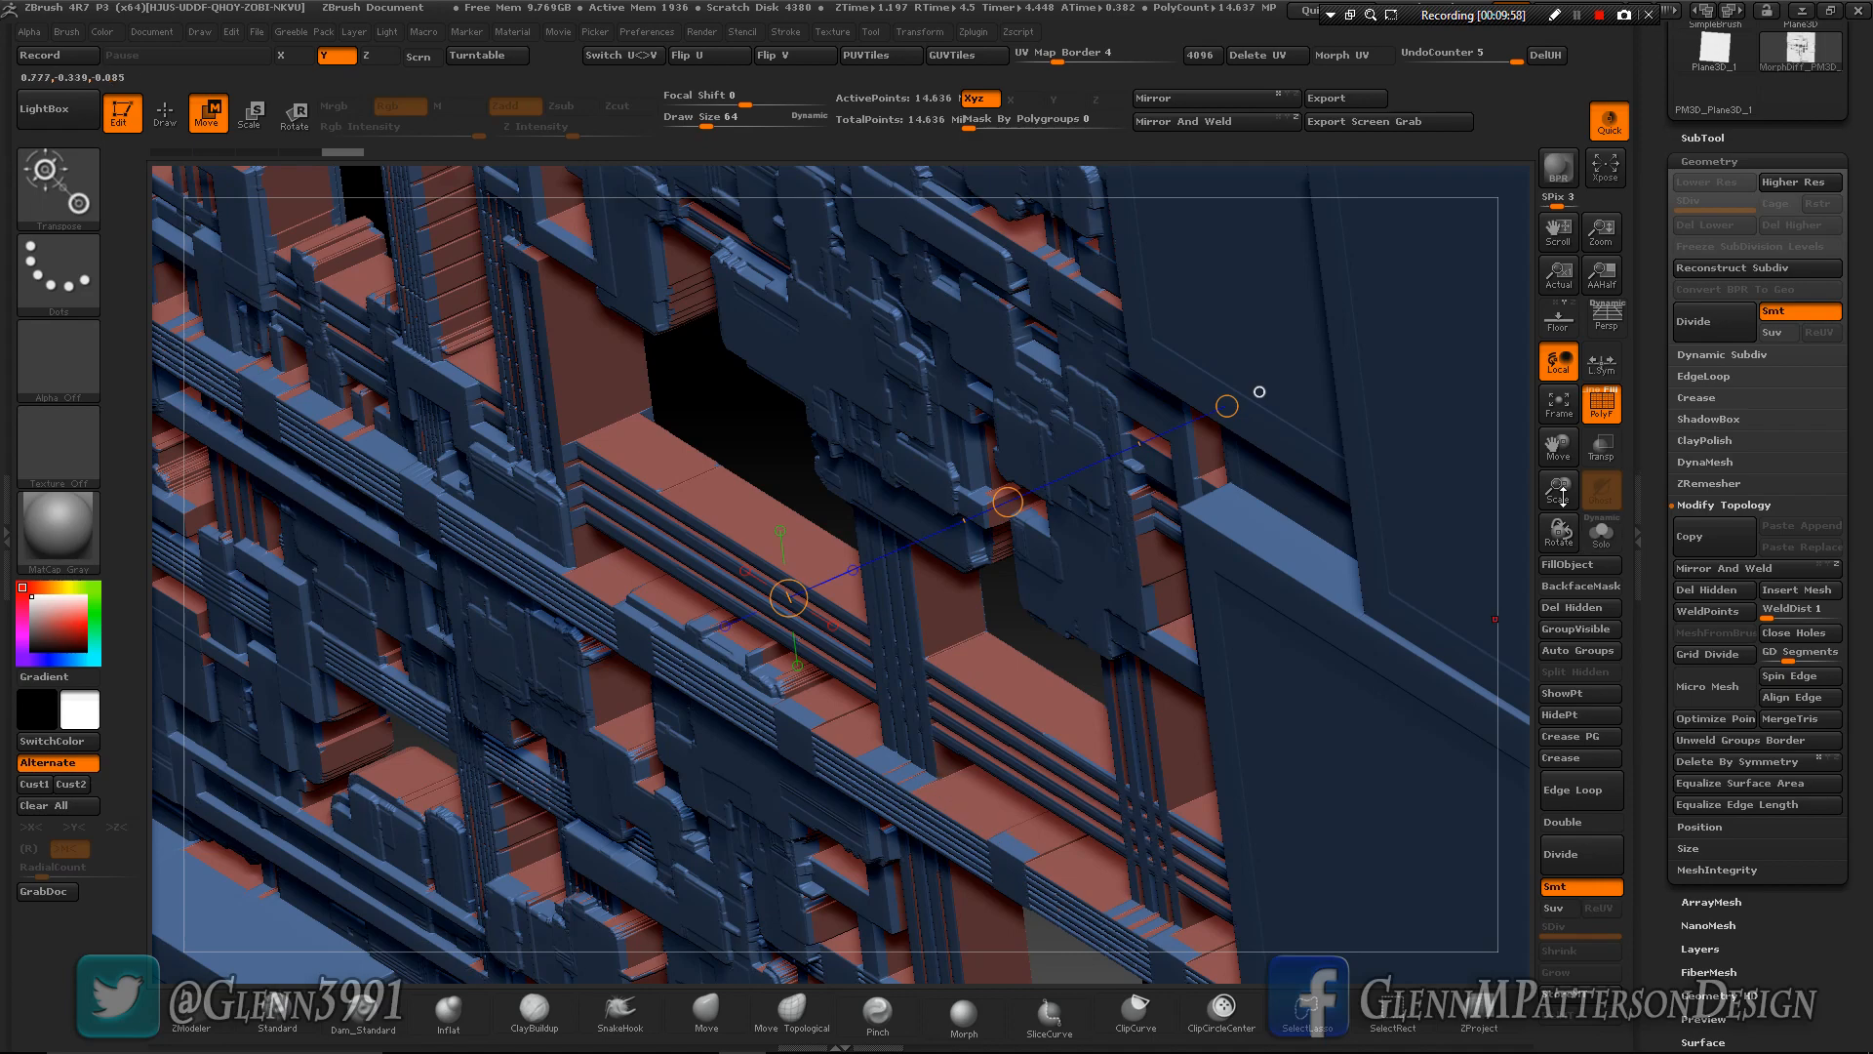
pyautogui.moveTo(1558, 490); pyautogui.dragTo(1590, 273)
pyautogui.click(1590, 409)
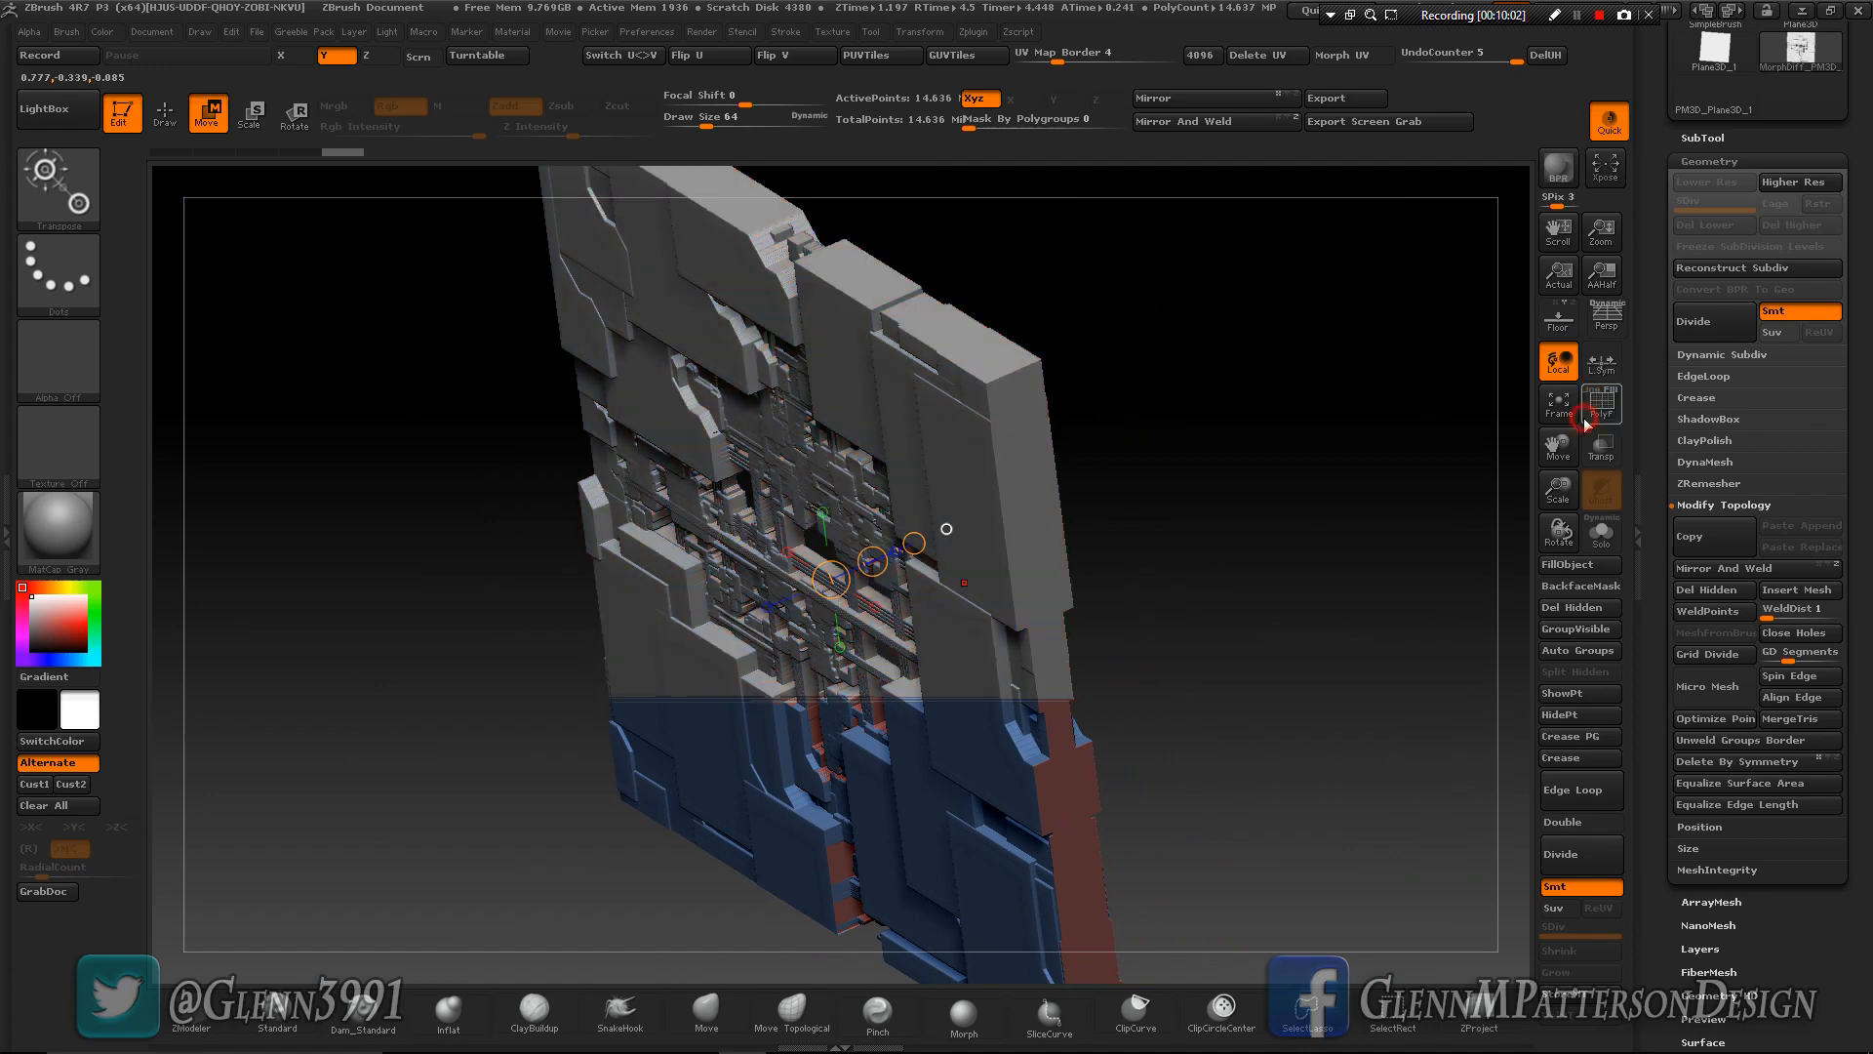
pyautogui.moveTo(1276, 641); pyautogui.dragTo(1312, 616)
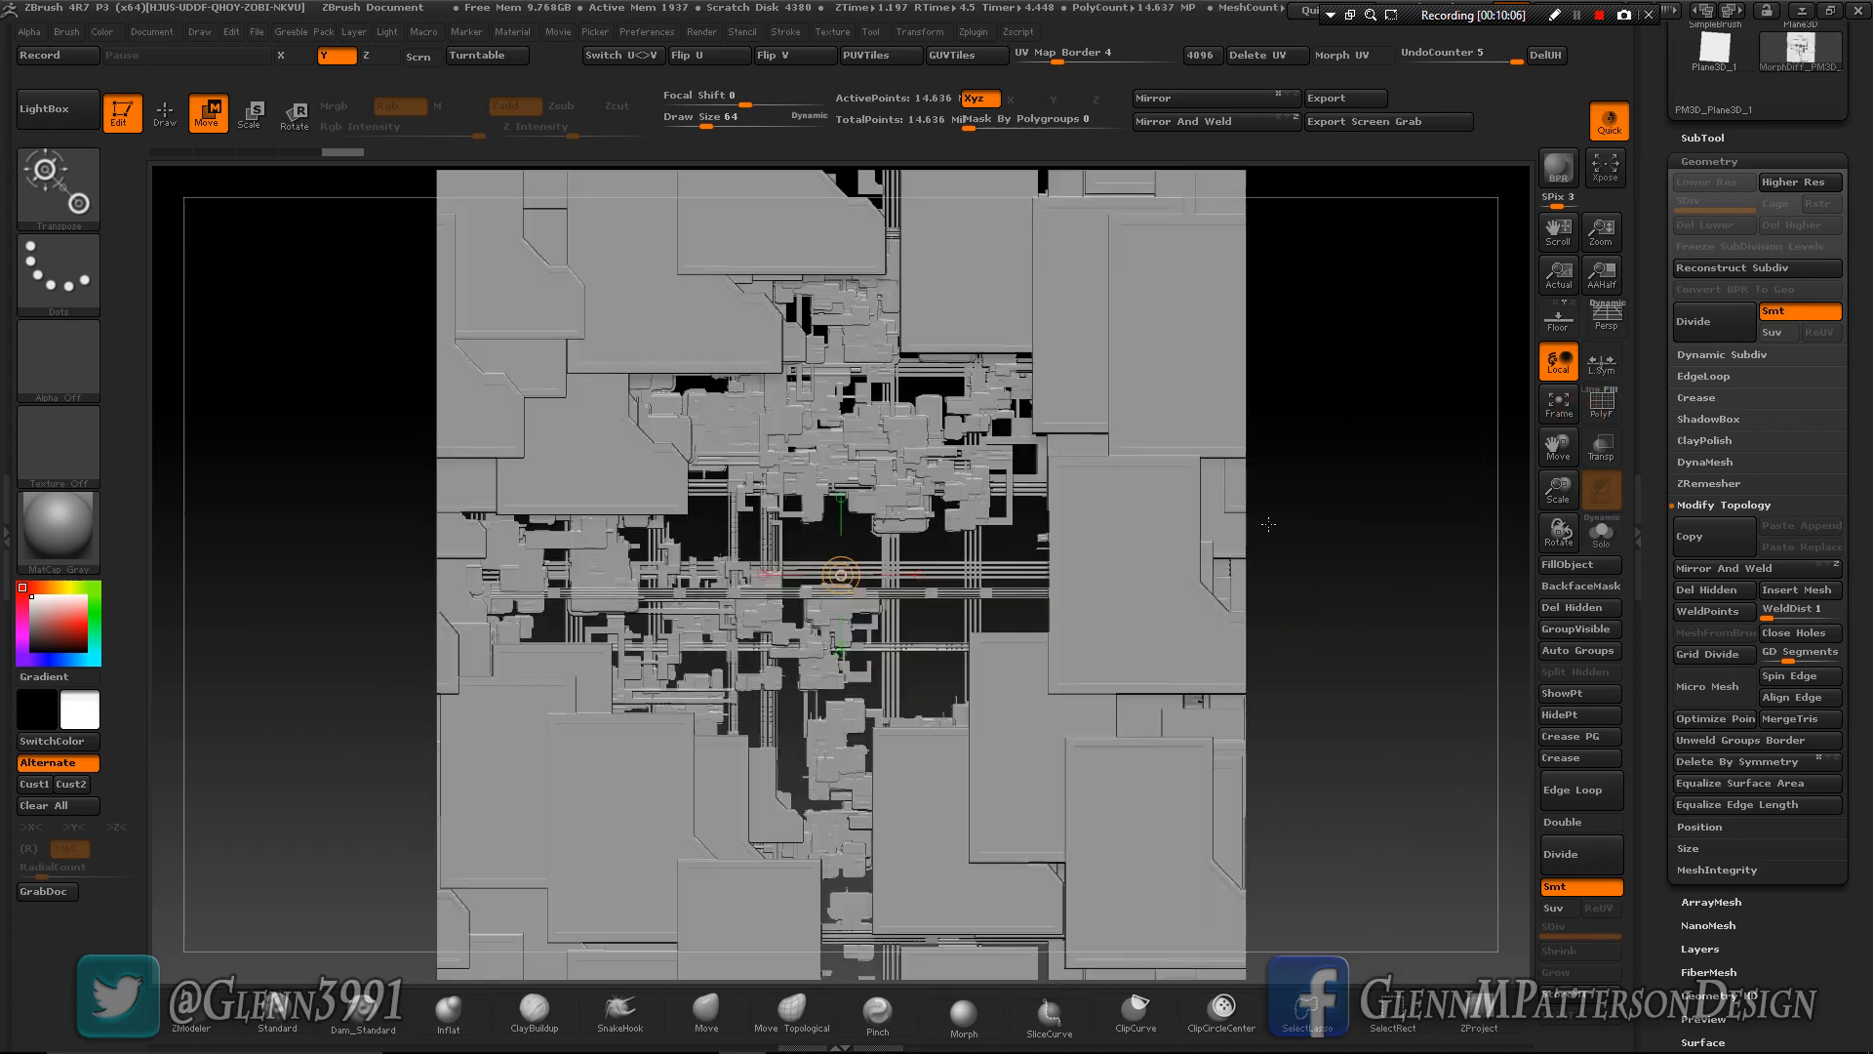
# Convert the mirrored mesh to a DynaMesh with Project off and a resolution of 1504, and check it from an angle.
pyautogui.click(1701, 461)
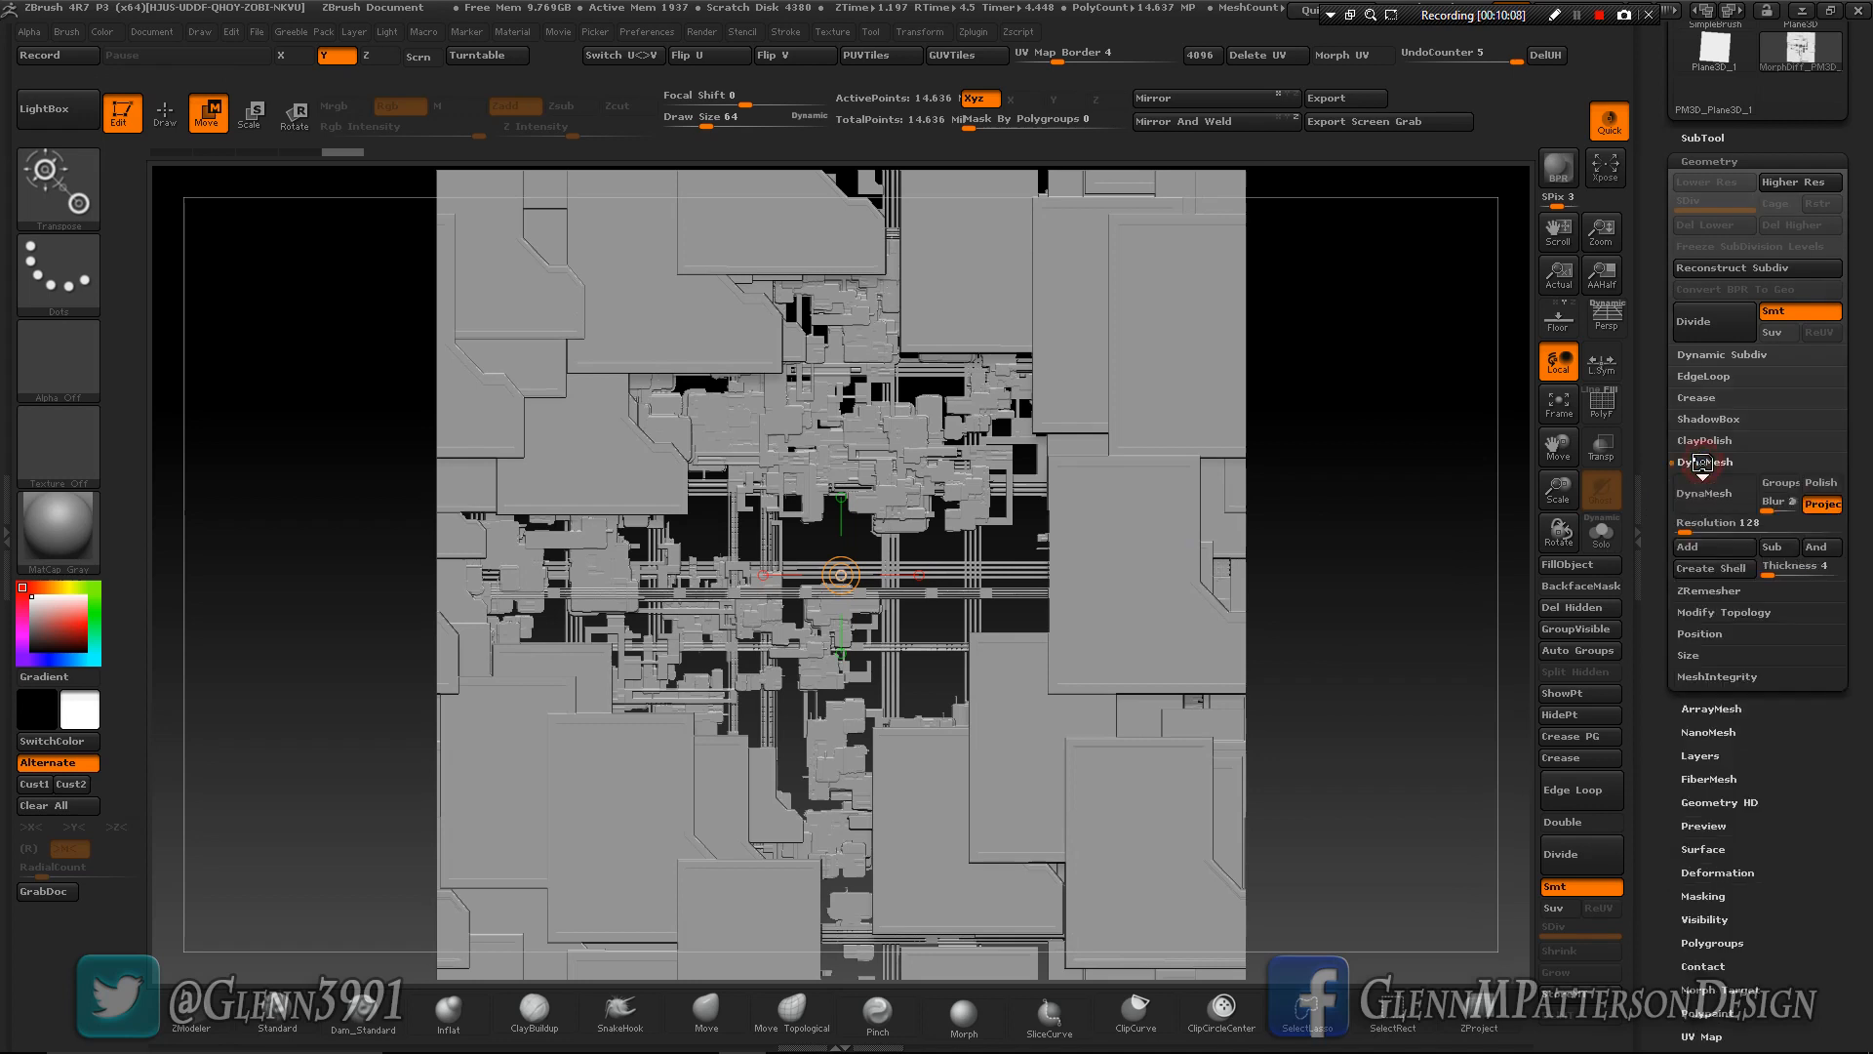
pyautogui.click(1820, 507)
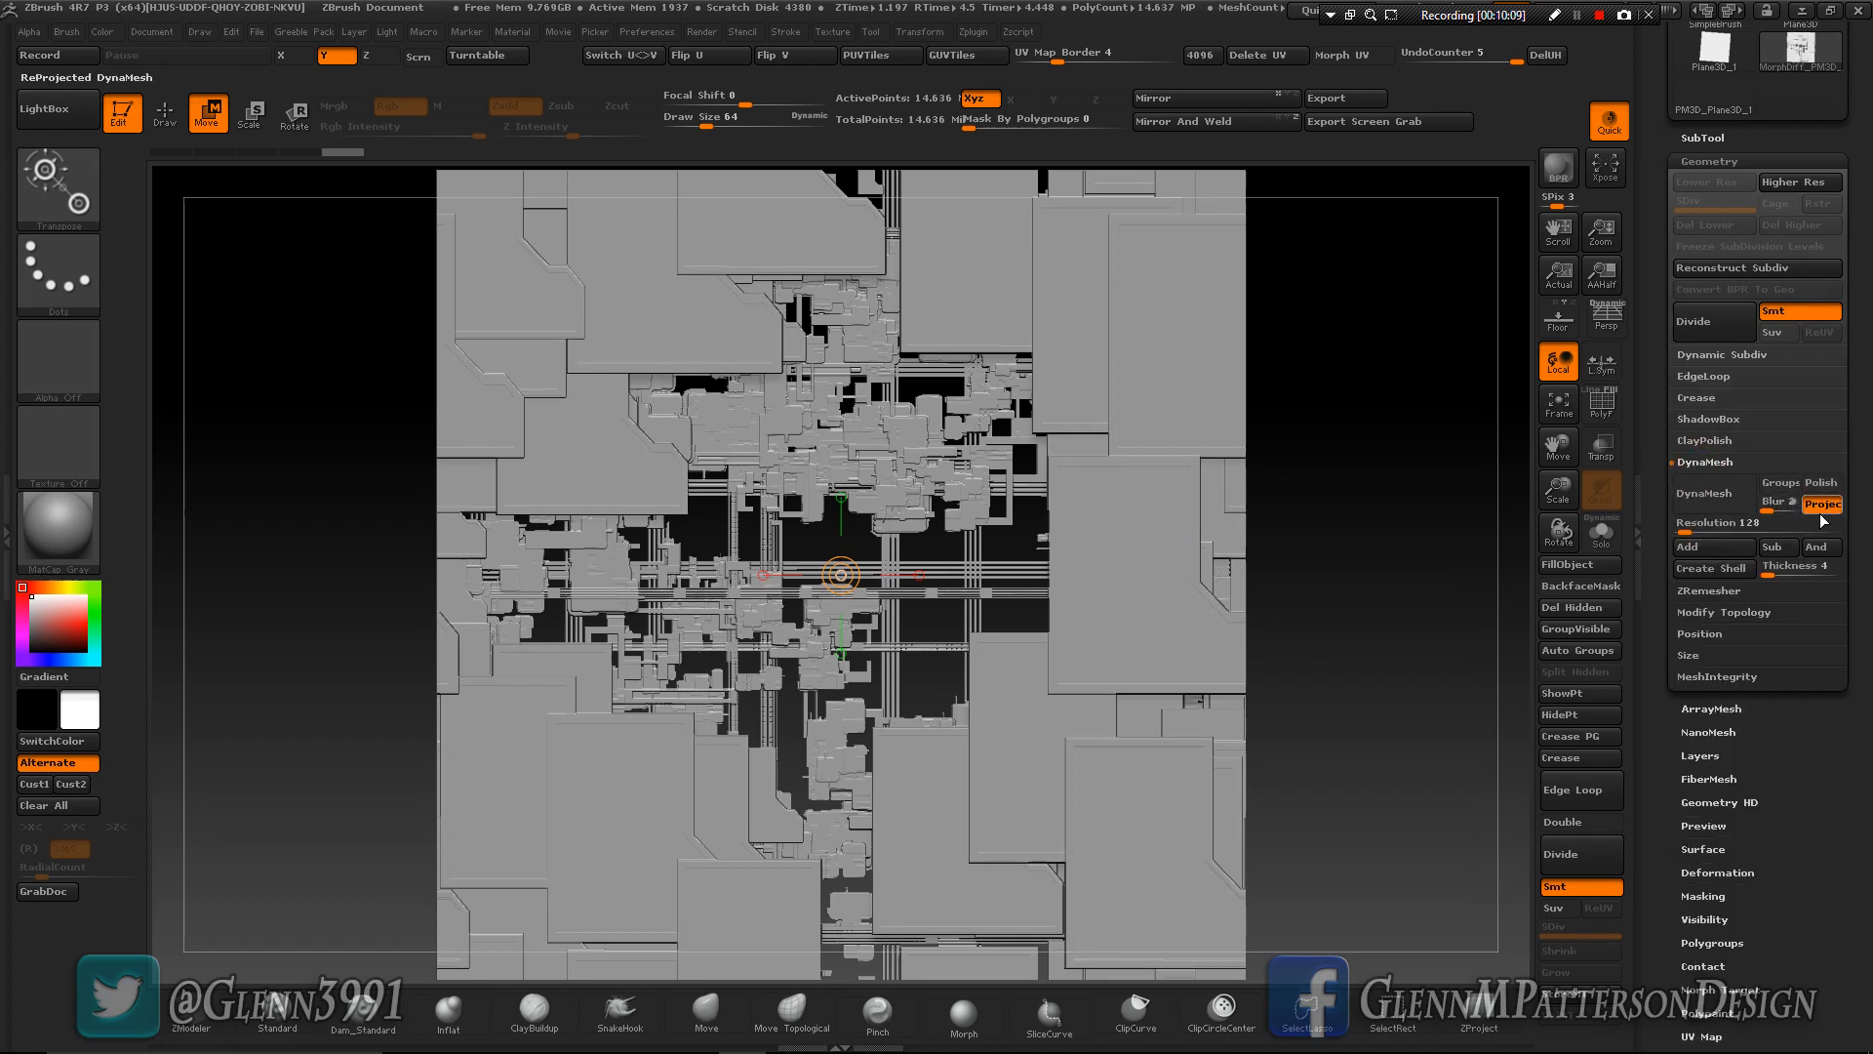
pyautogui.click(1727, 525)
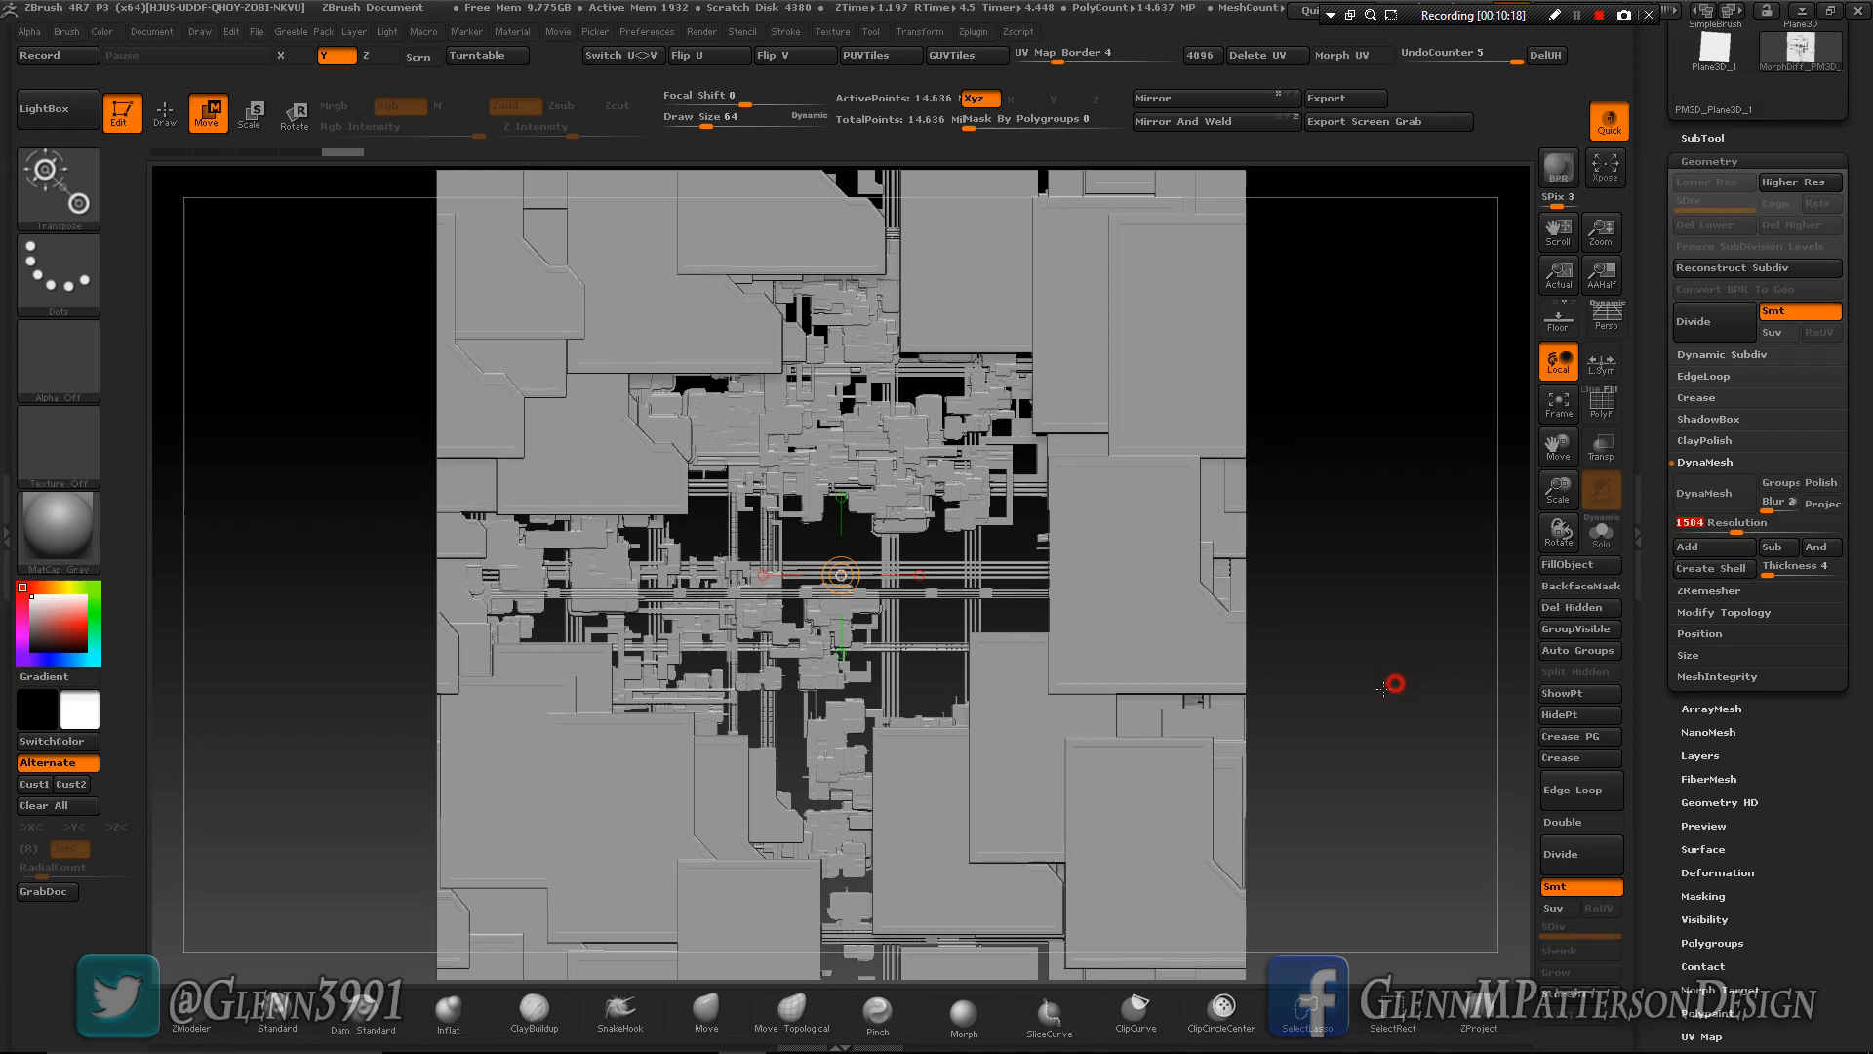
pyautogui.moveTo(1383, 687); pyautogui.dragTo(1307, 673)
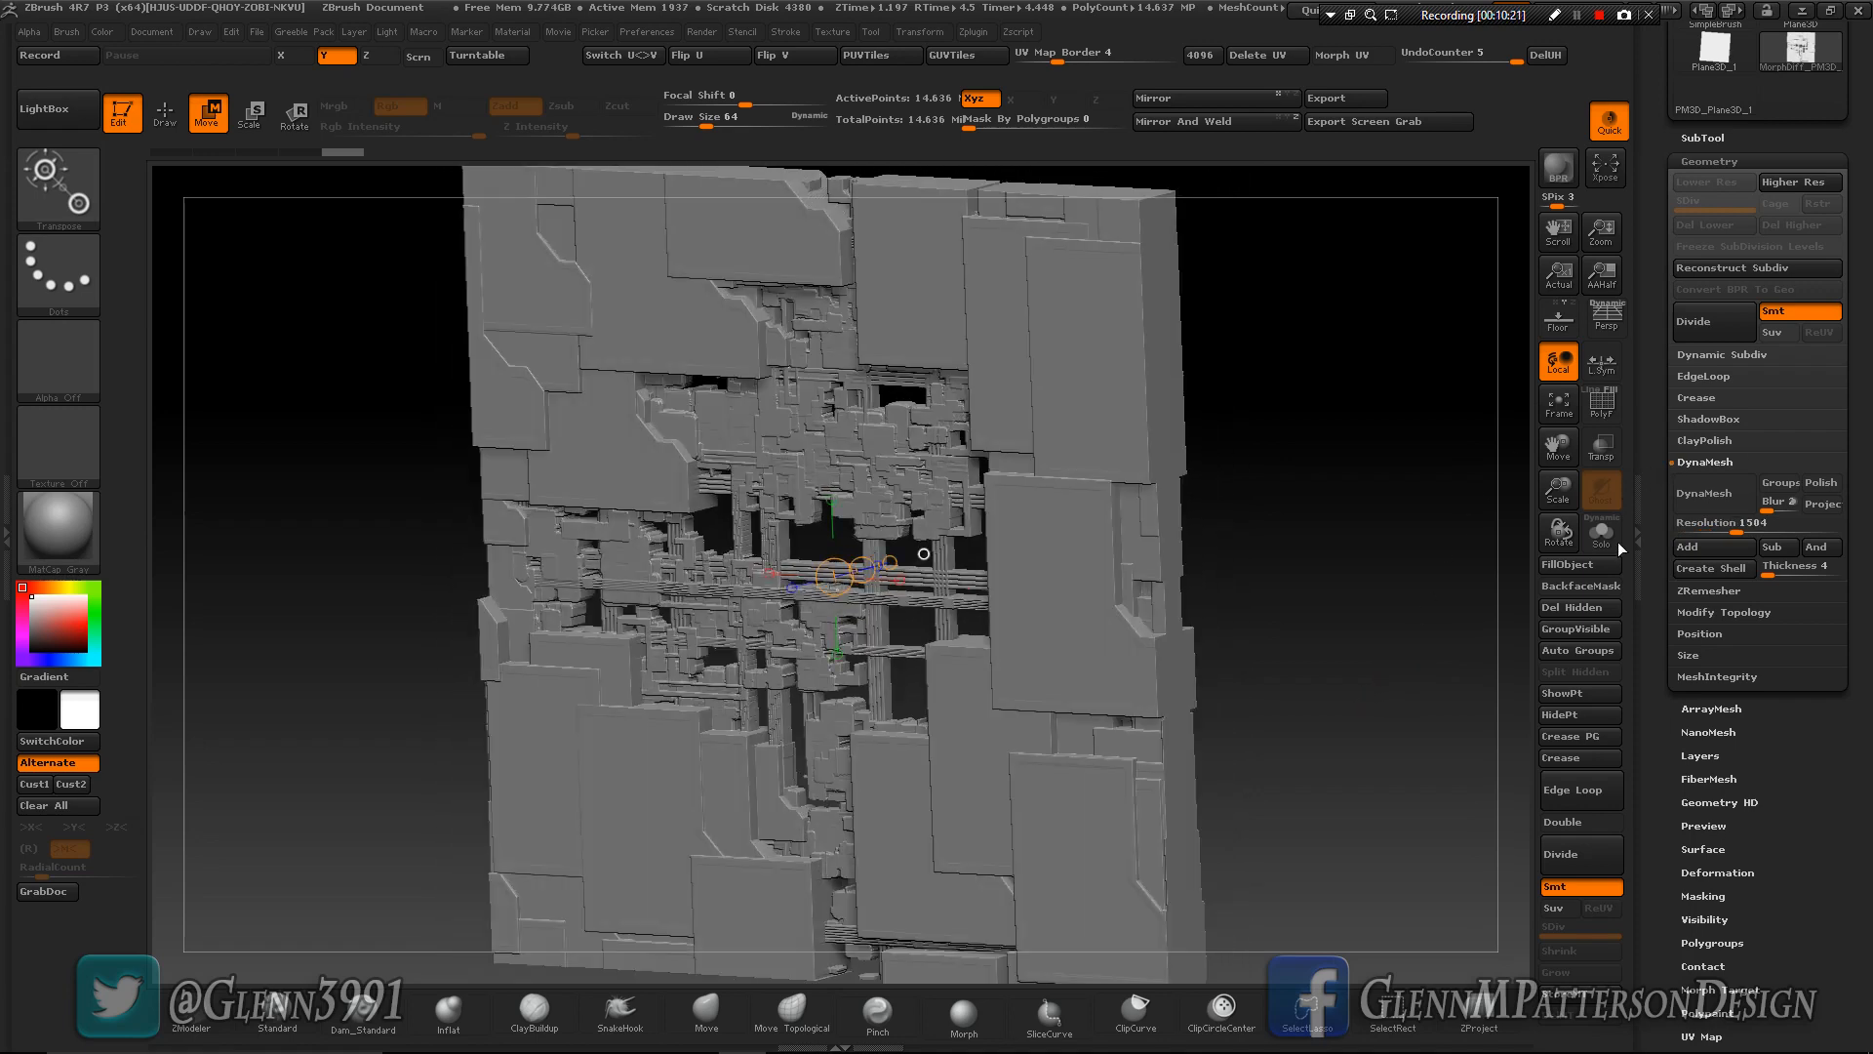
pyautogui.click(1708, 495)
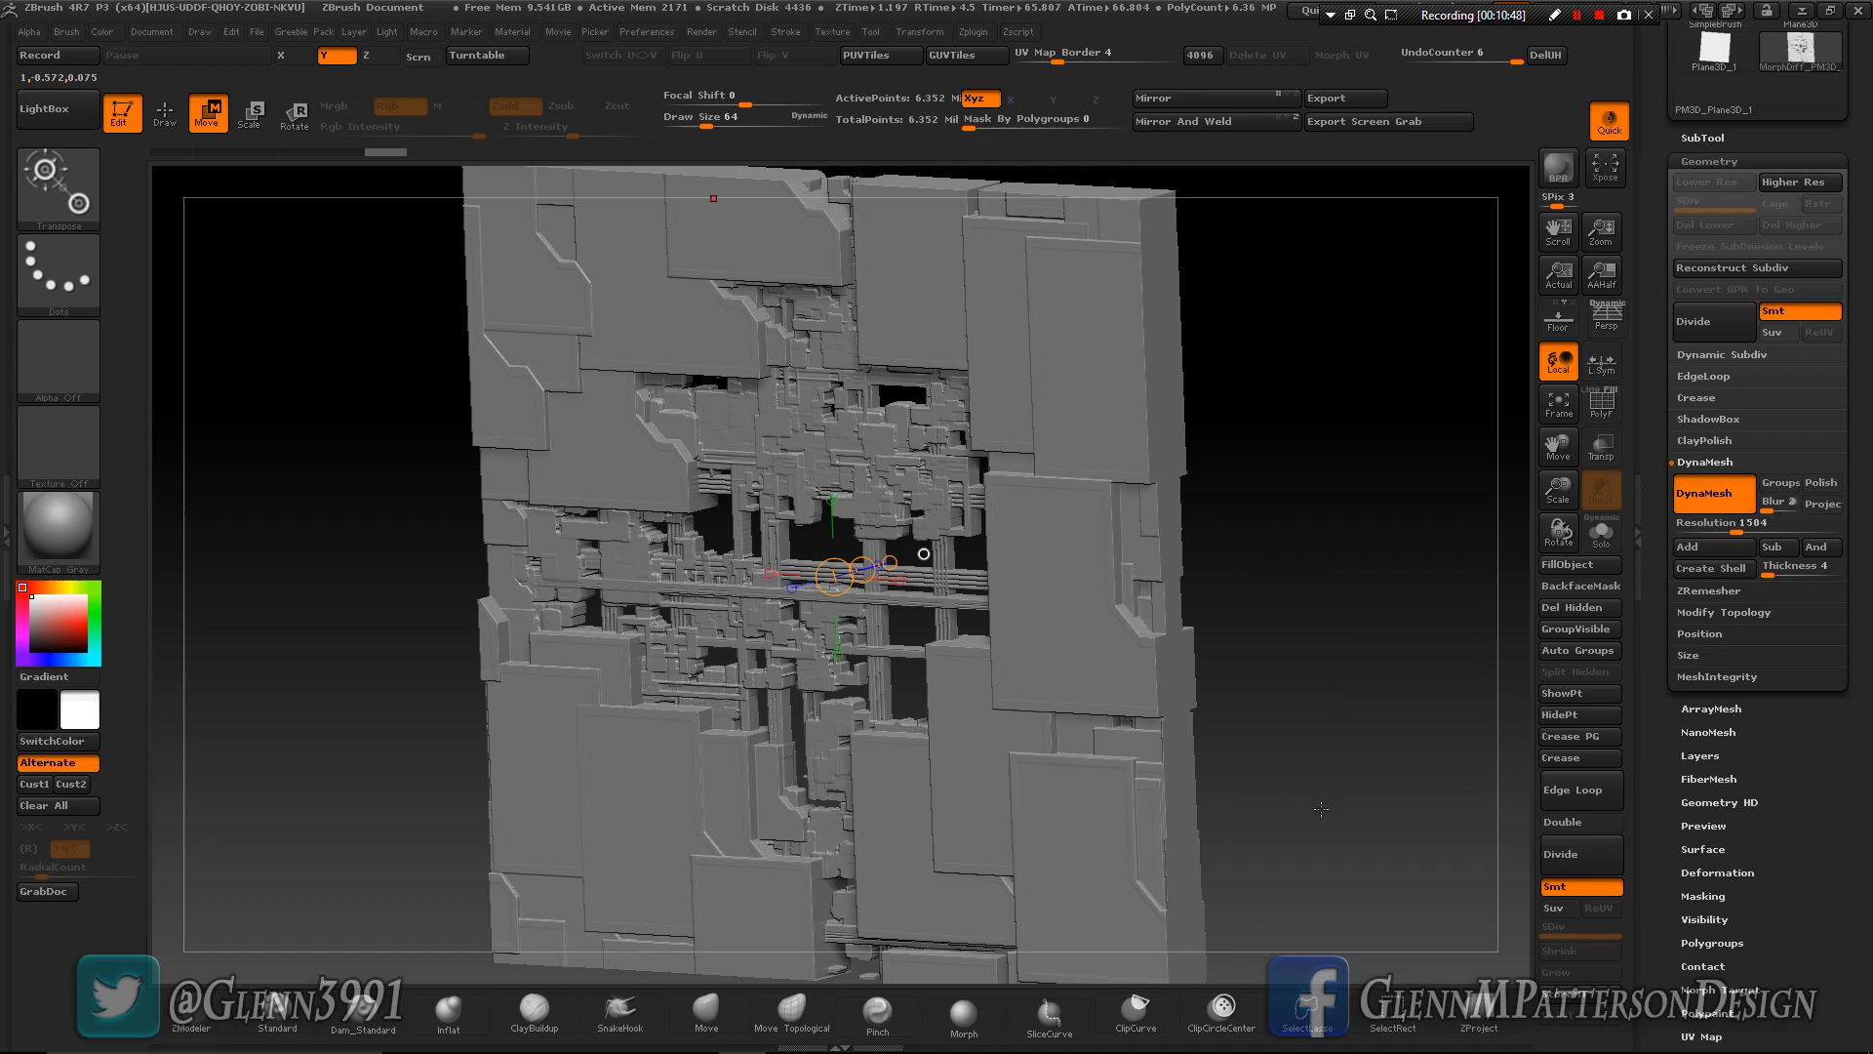
pyautogui.moveTo(1321, 808); pyautogui.dragTo(975, 431)
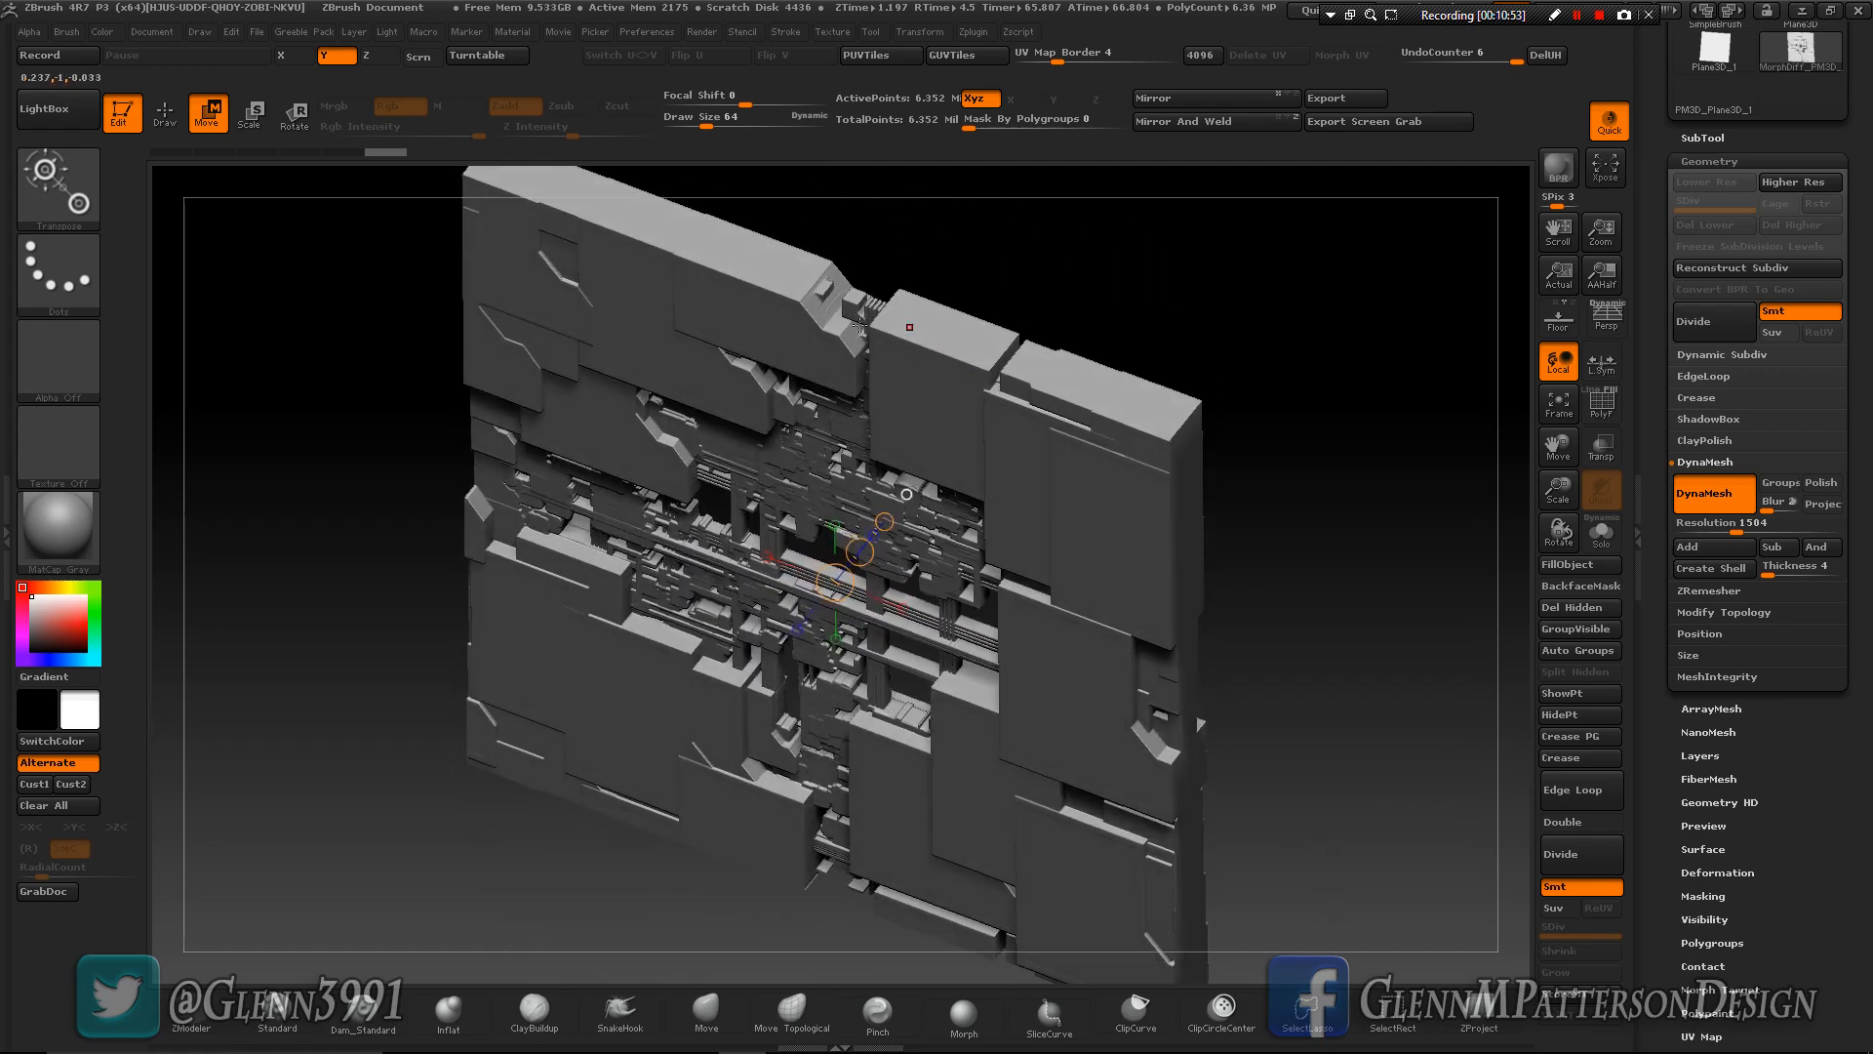
# Pre-process the DynaMeshed greeble panel with Decimation Master for the current subtool.
pyautogui.moveTo(1336, 770); pyautogui.dragTo(1345, 725)
pyautogui.scroll(5, 1853, 292)
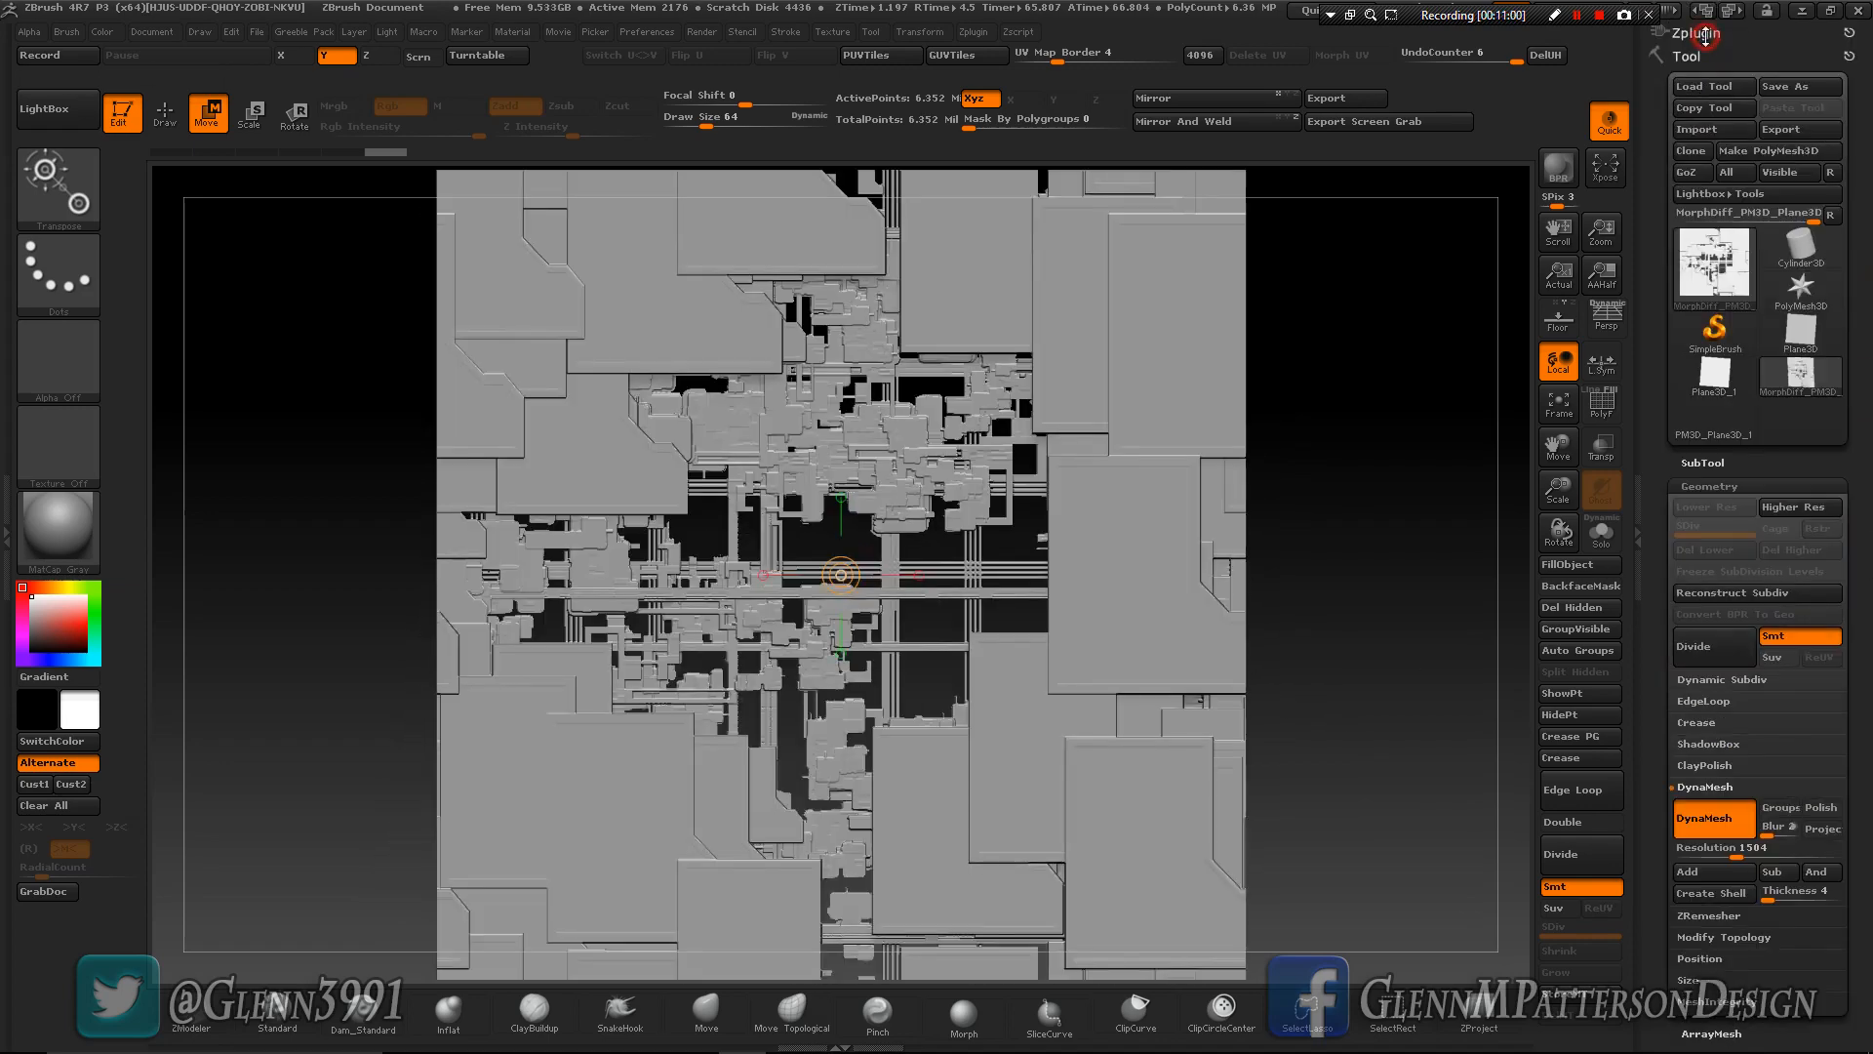
pyautogui.click(1703, 33)
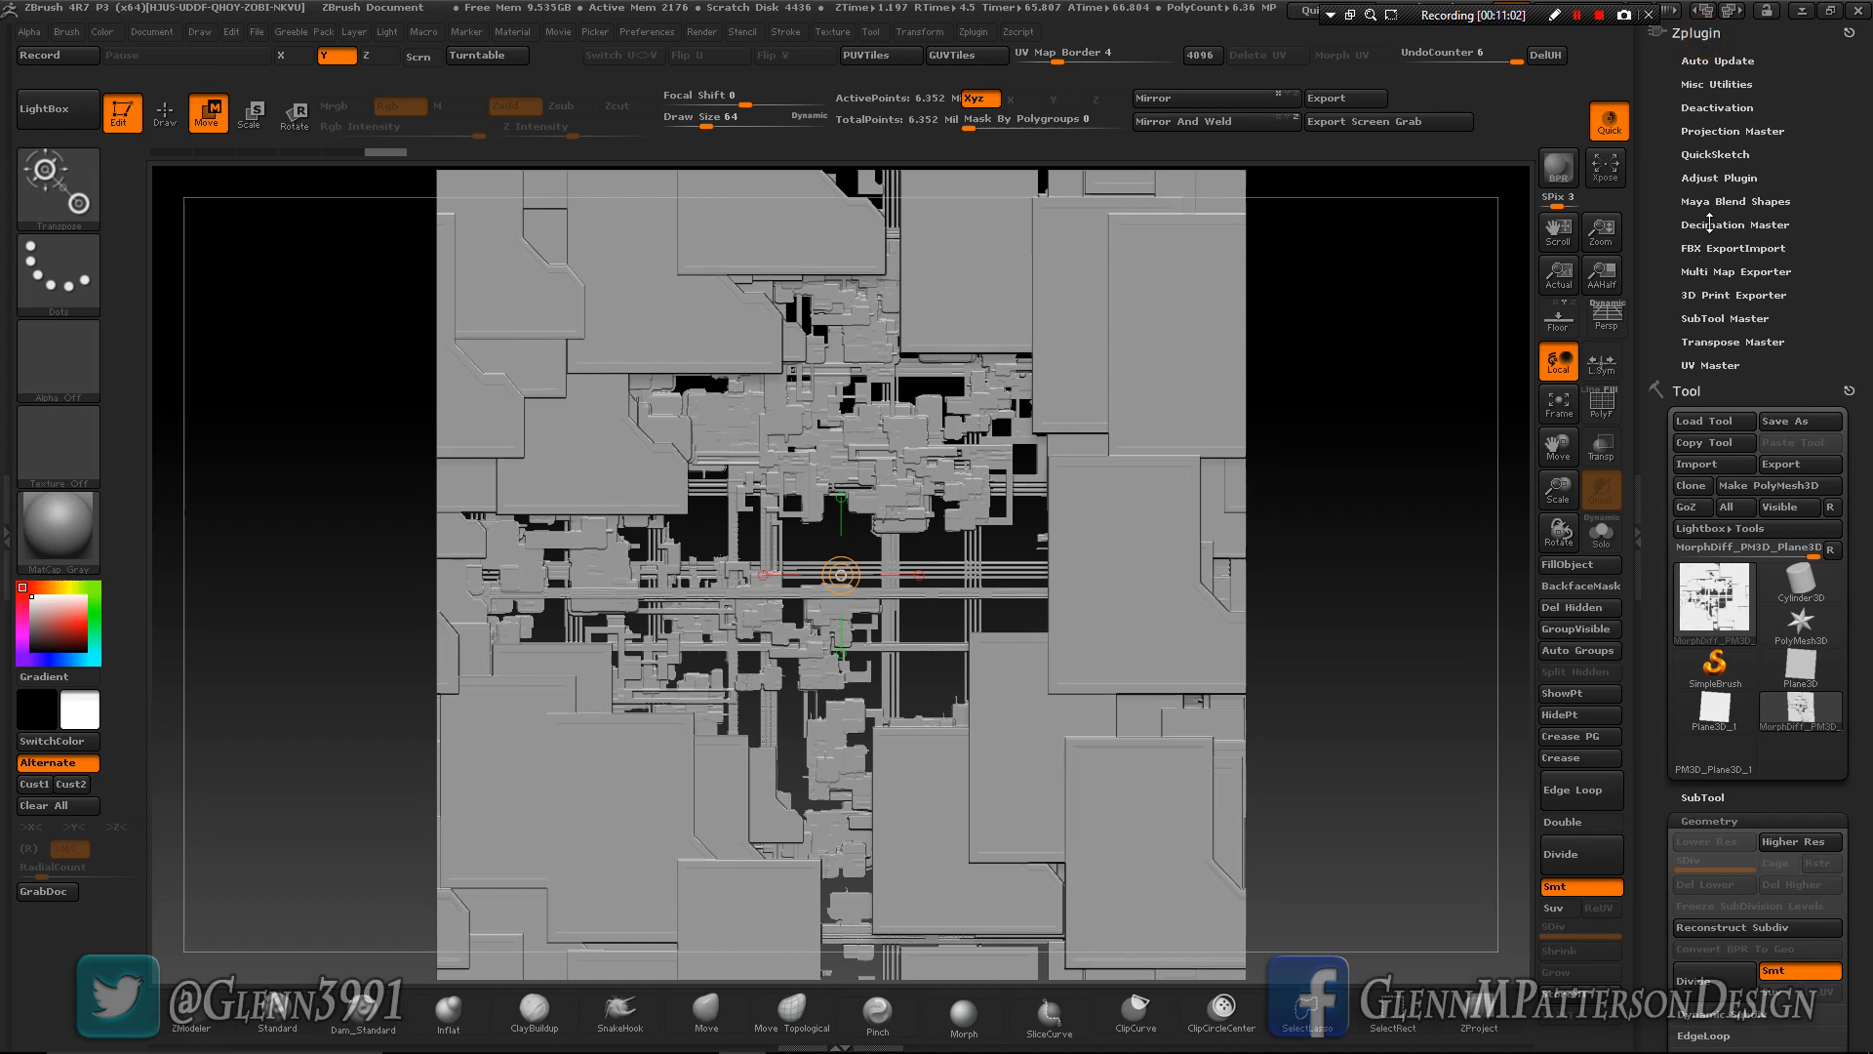
pyautogui.click(1709, 224)
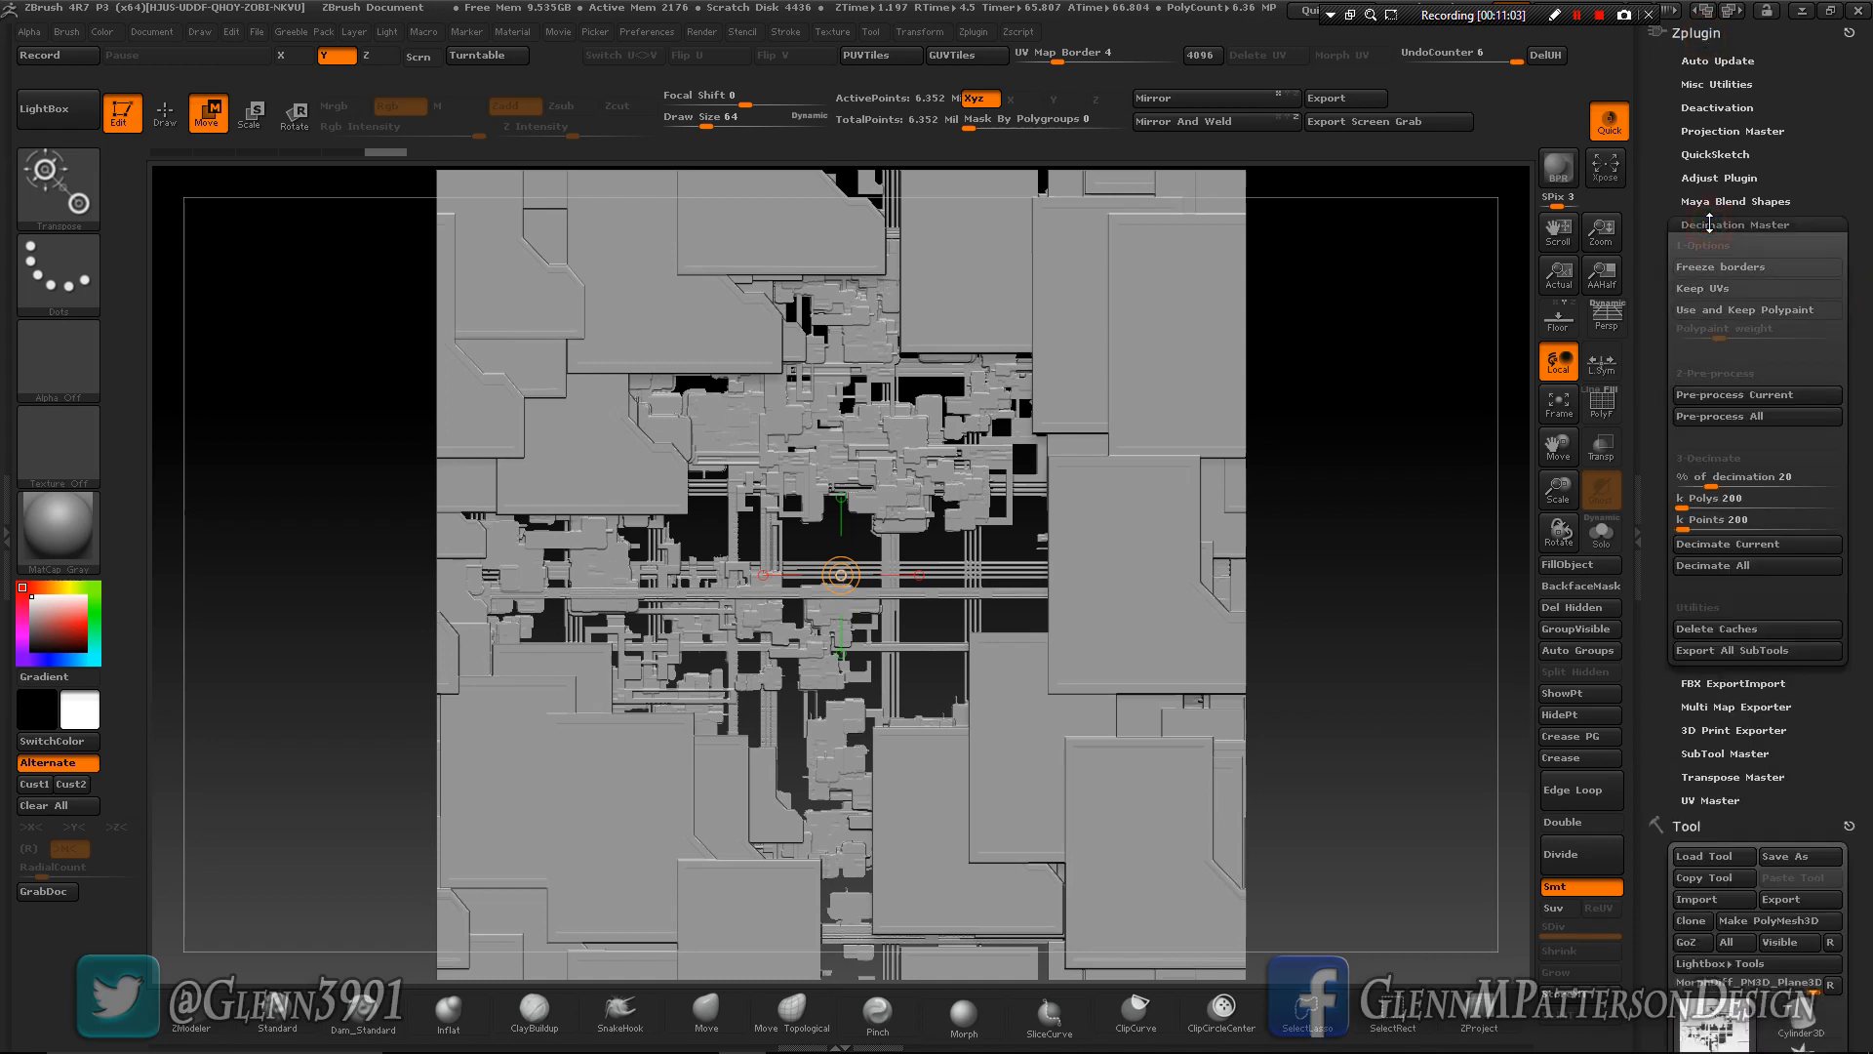
pyautogui.click(1727, 396)
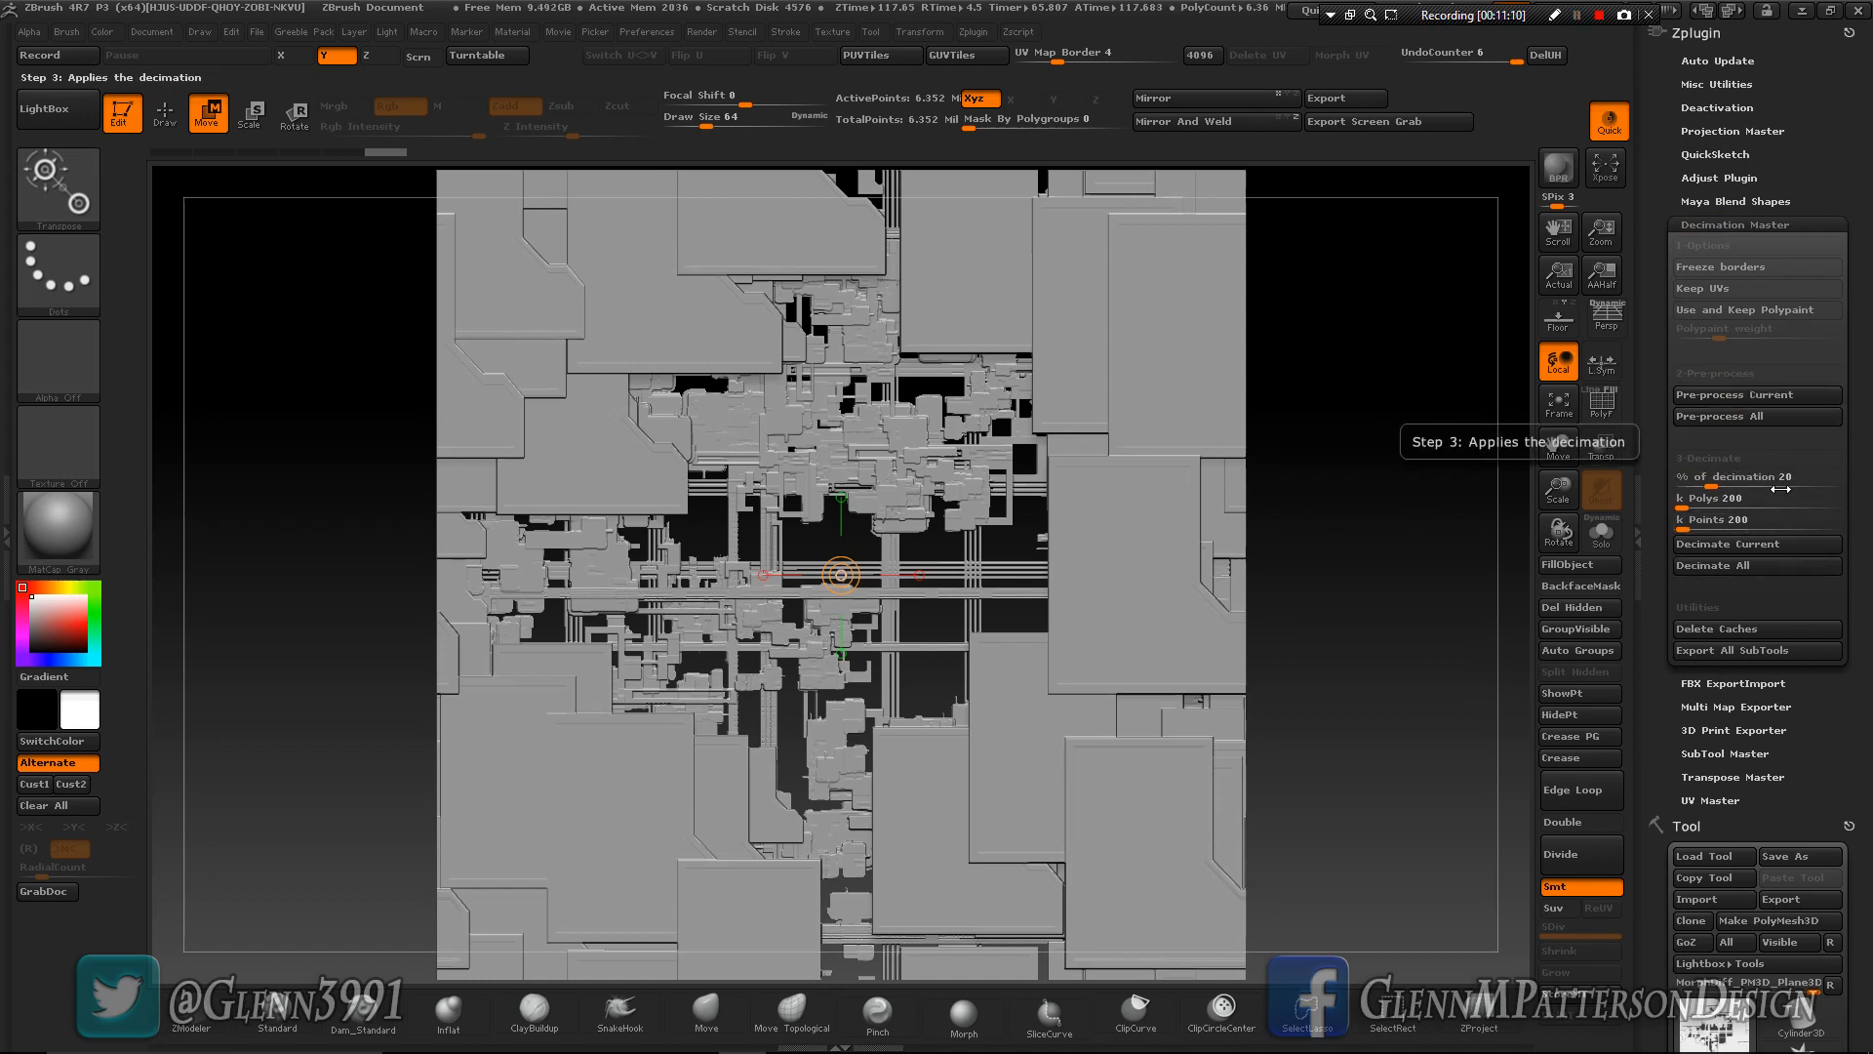
# Set the decimation target to 250 k Polys and decimate the current mesh.
pyautogui.click(1767, 498)
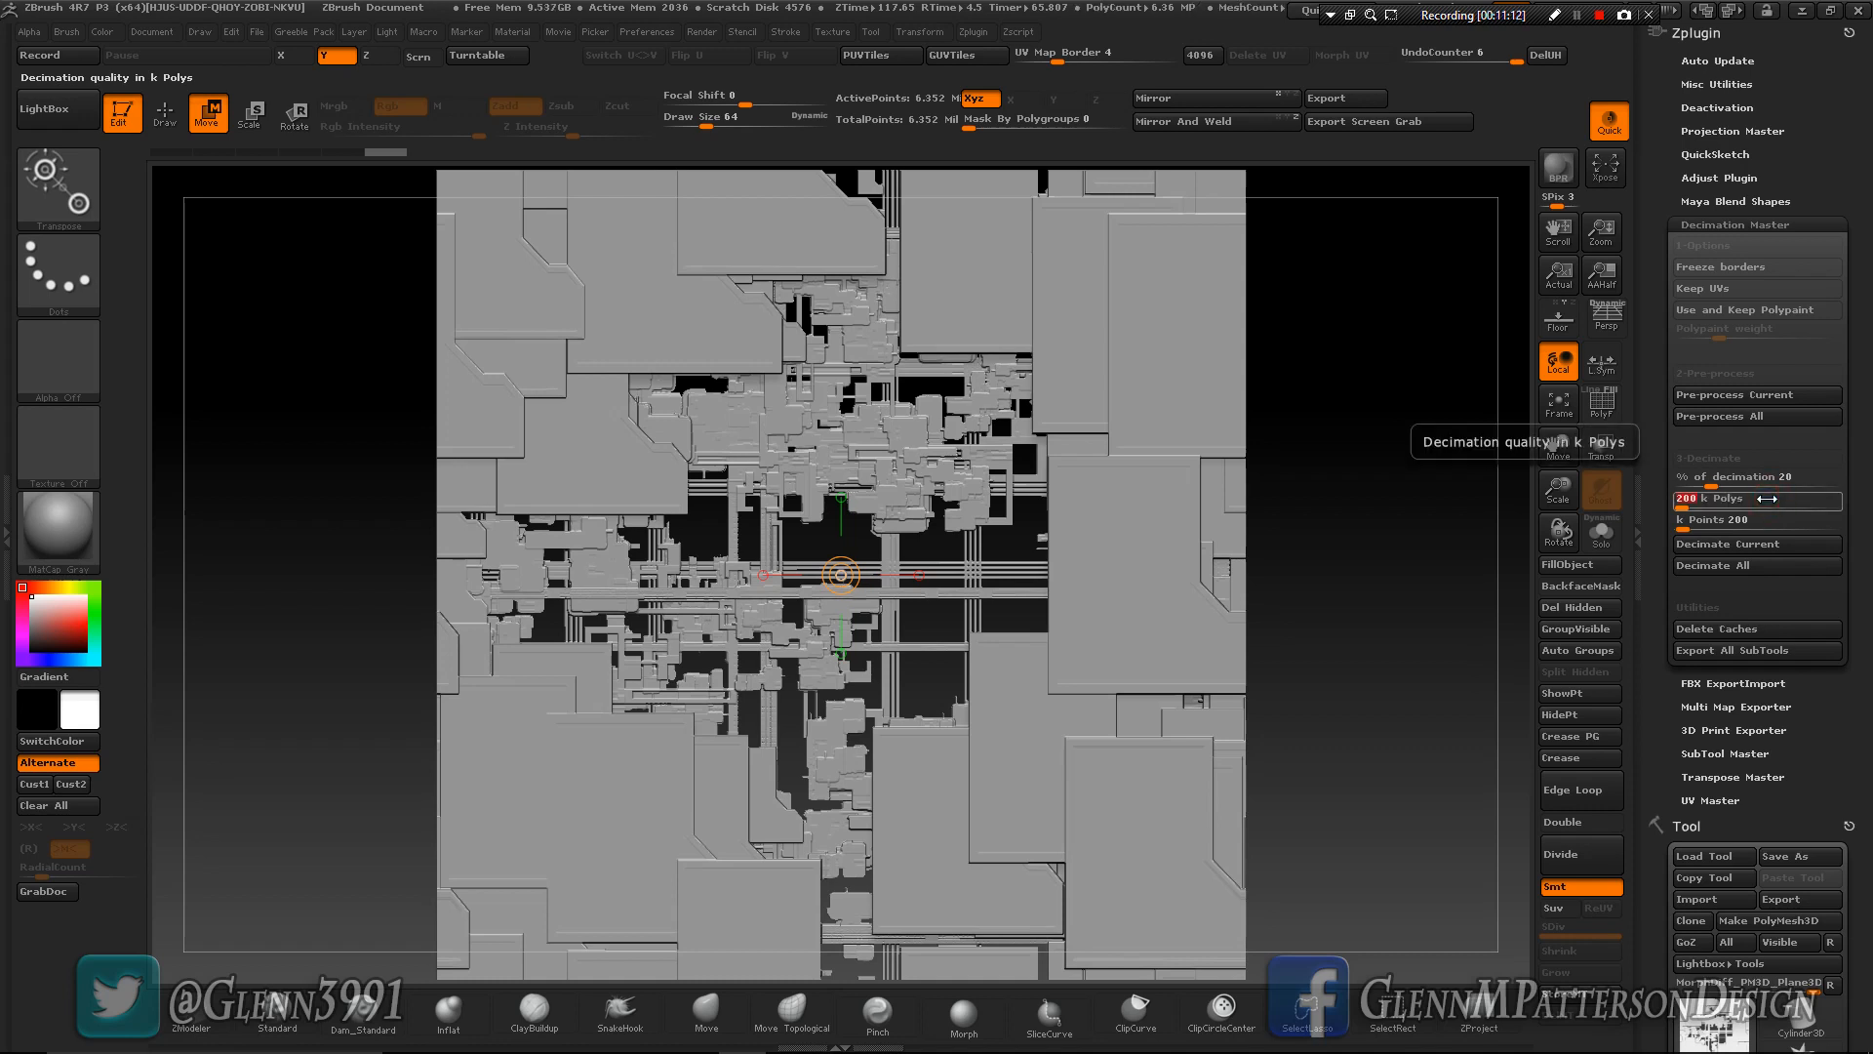
pyautogui.write('250')
pyautogui.press('Return')
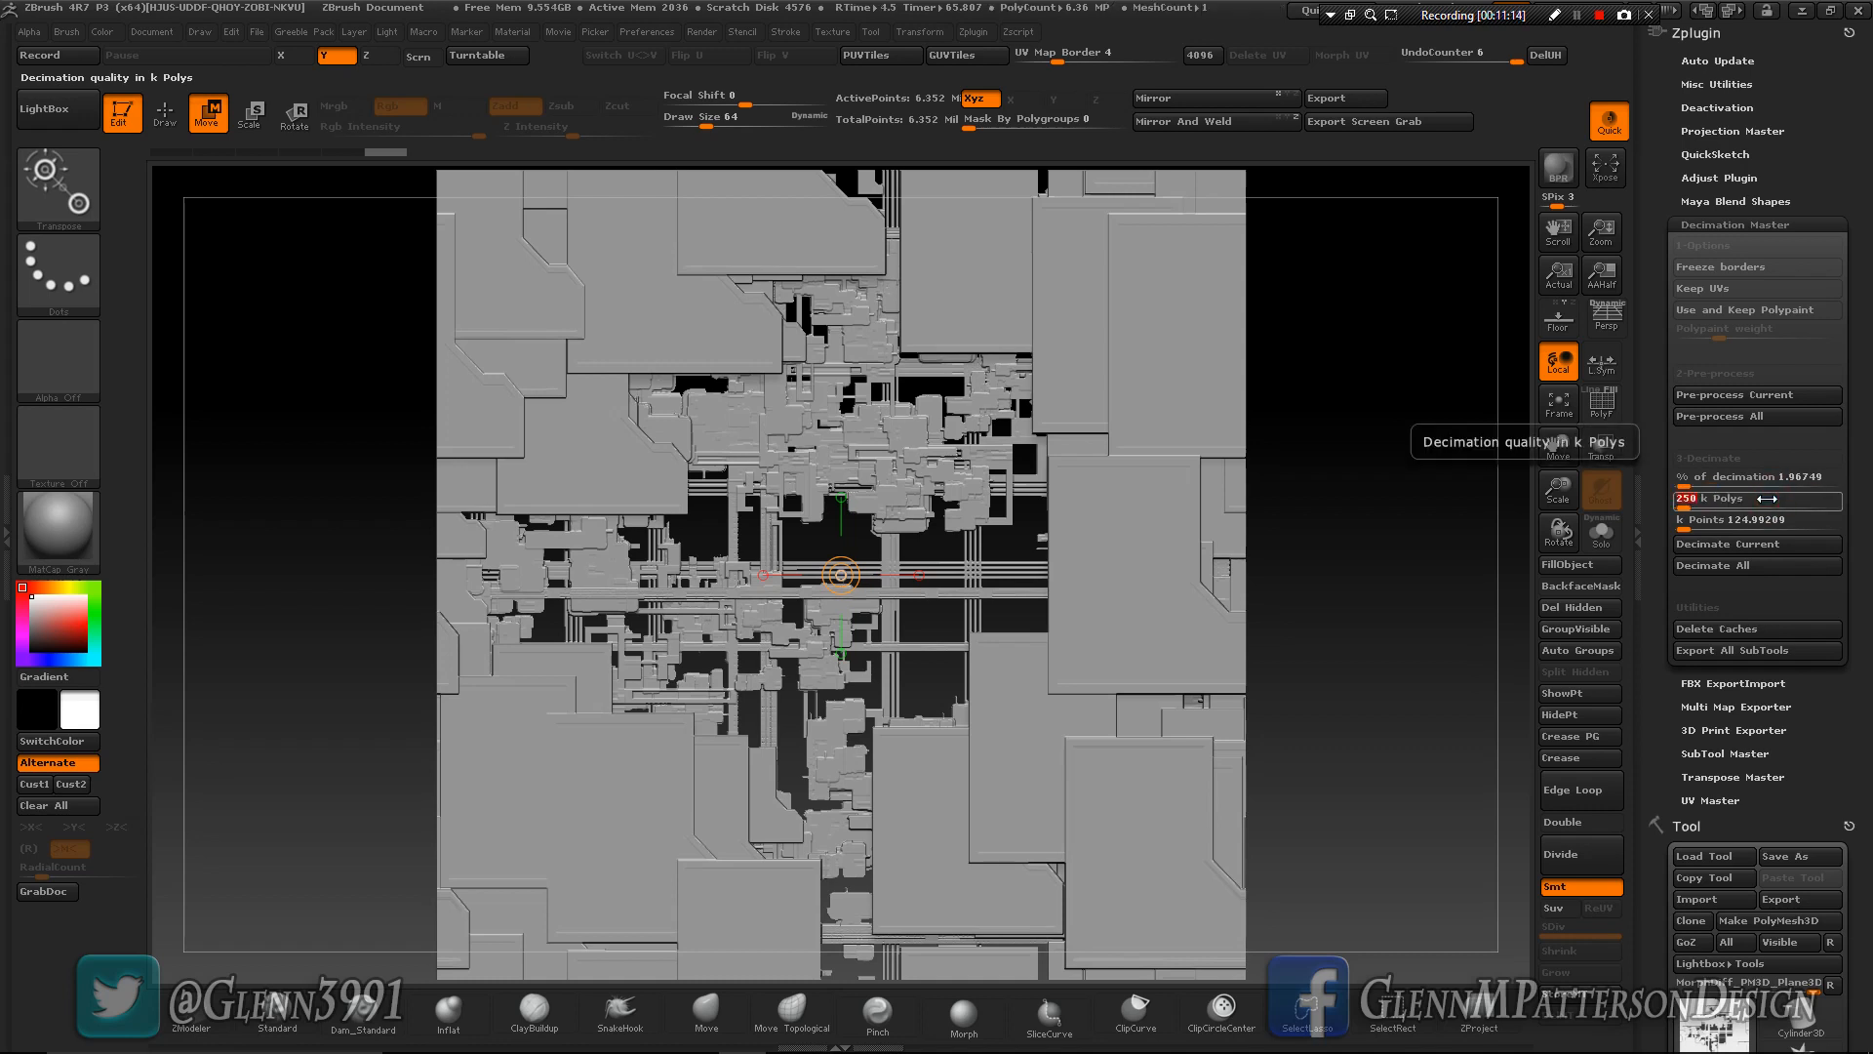
pyautogui.click(1749, 555)
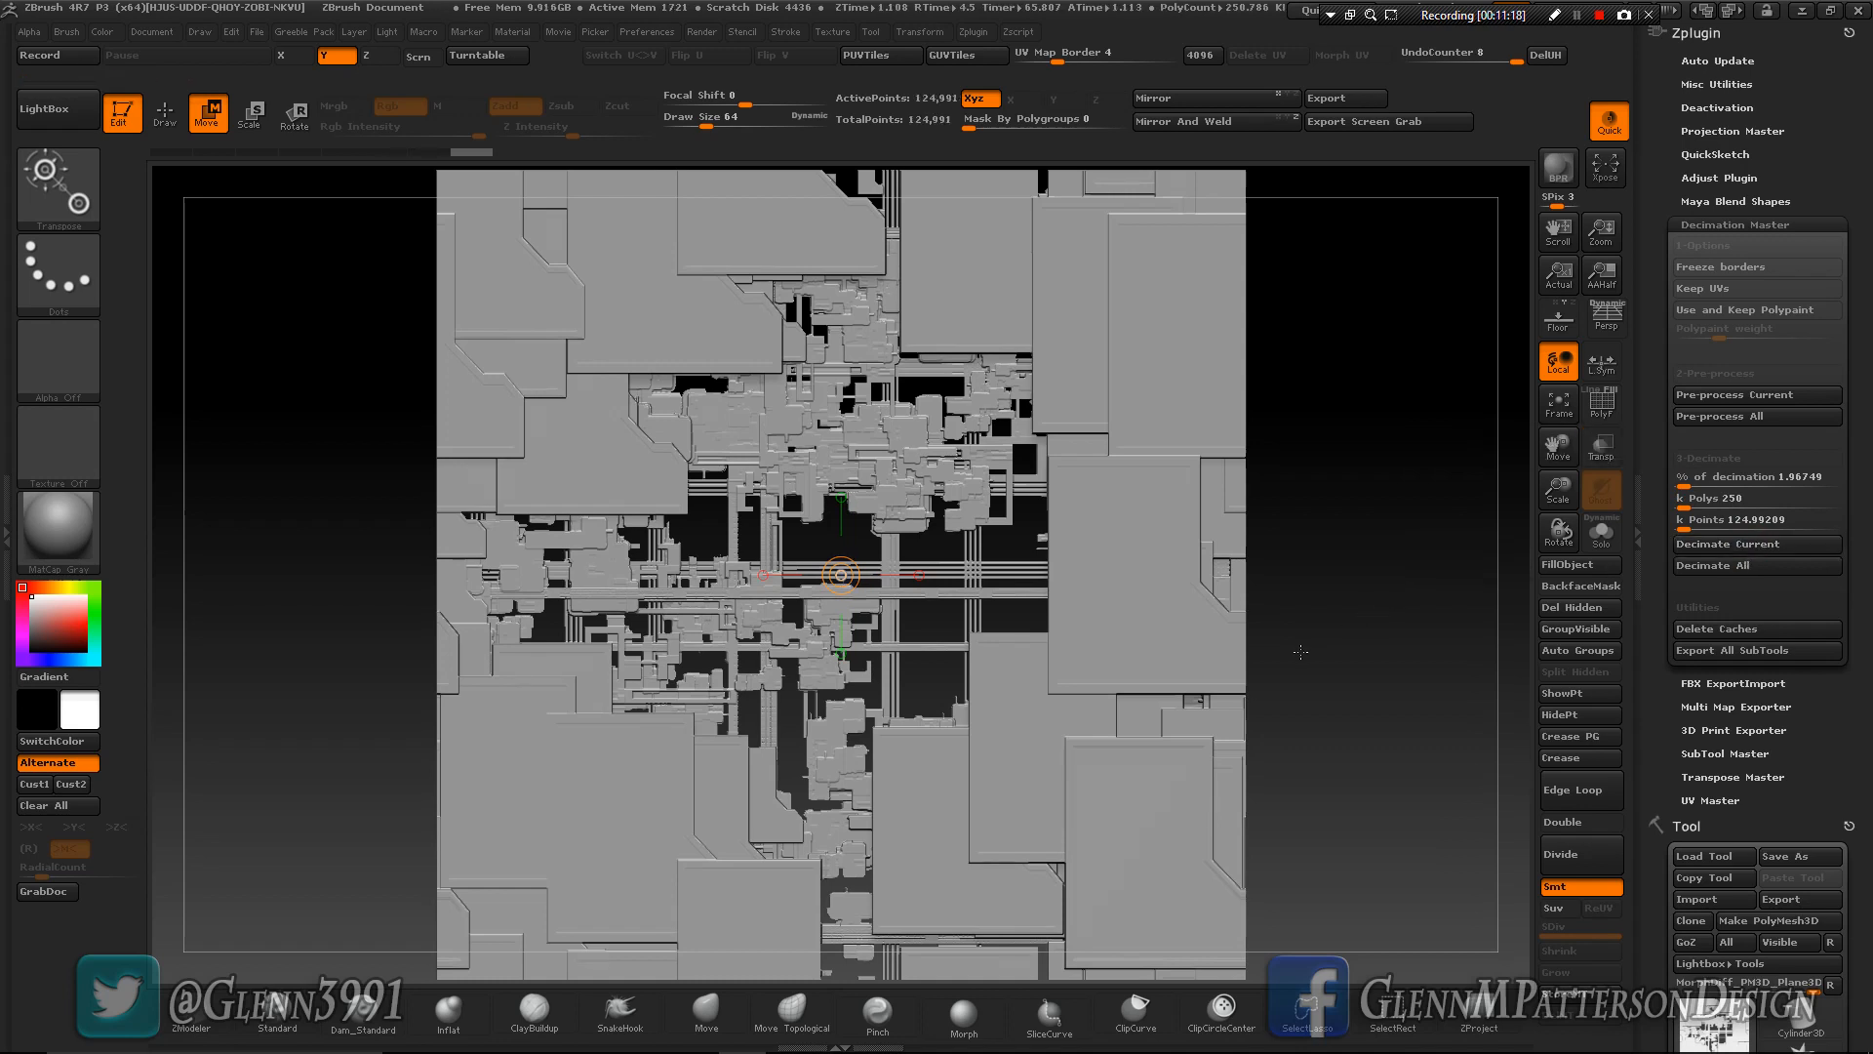
# Examine the decimated panel's triangulation with PolyFrame on, and inspect its shaded form from several angles with PolyFrame off.
pyautogui.click(1601, 412)
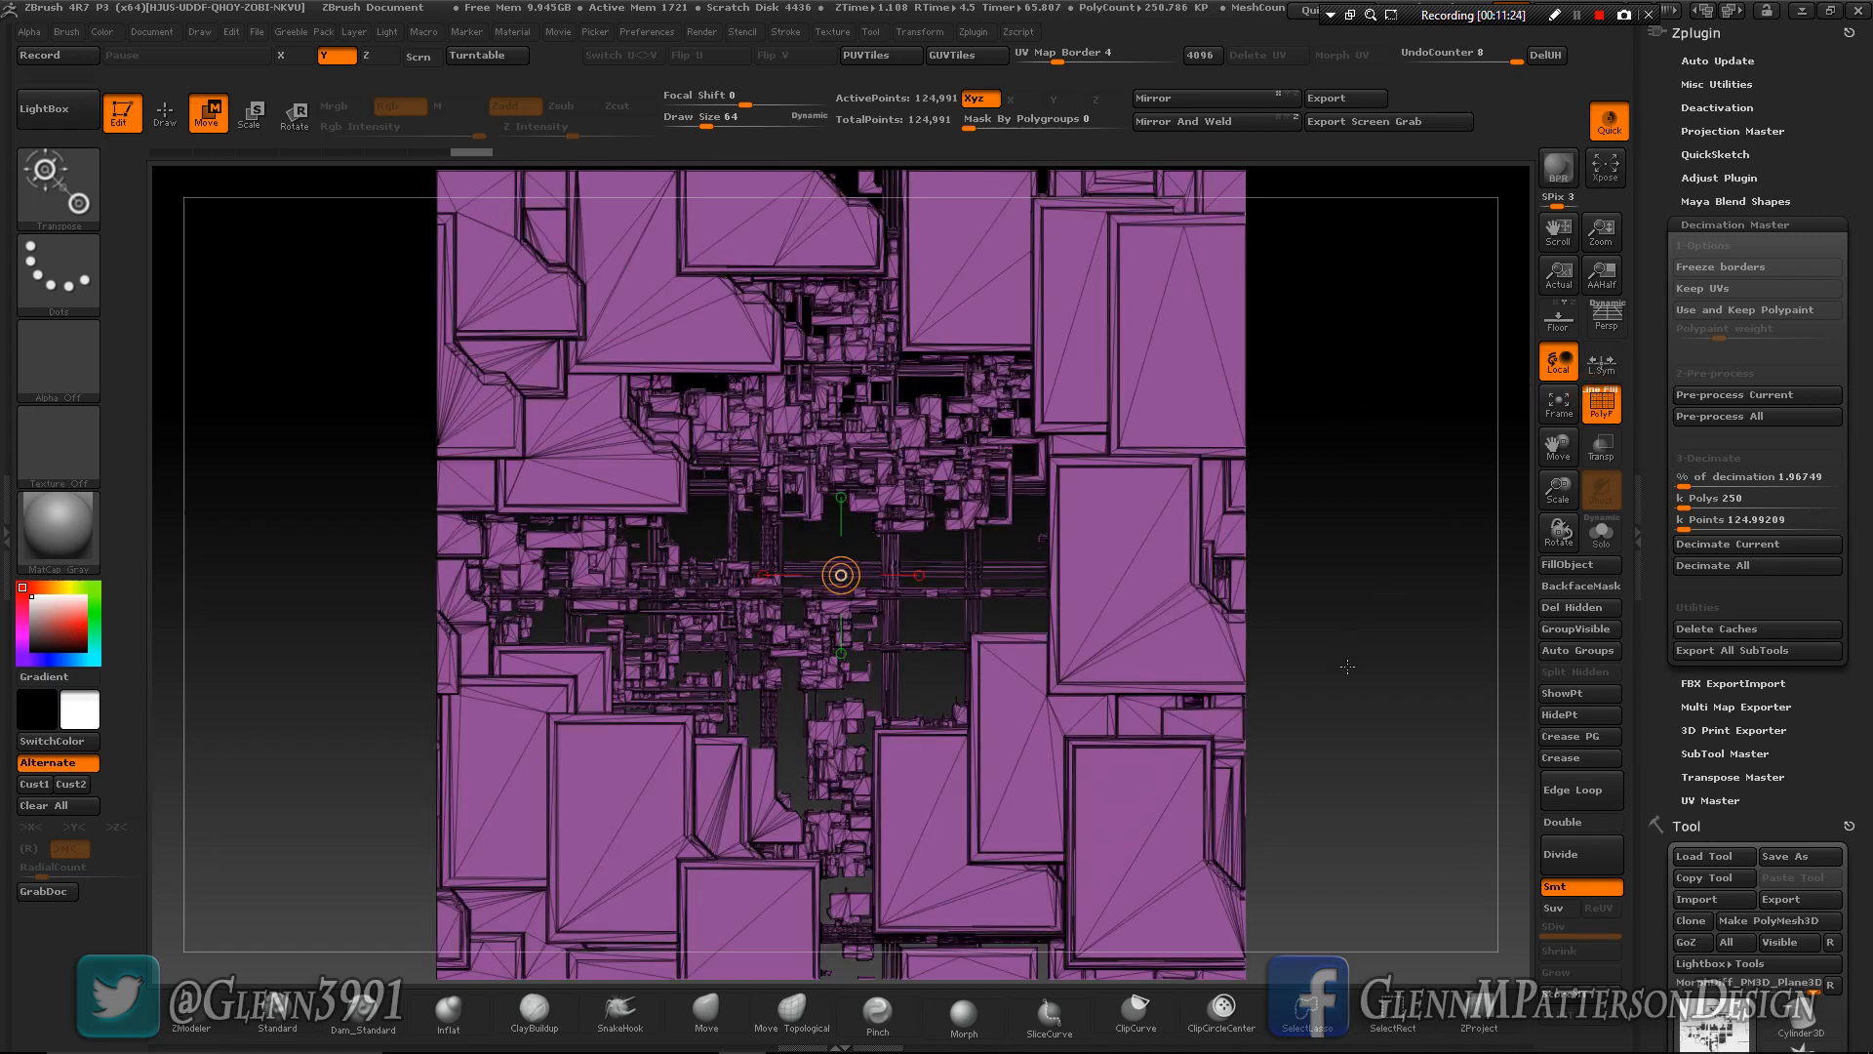
pyautogui.moveTo(1347, 667)
pyautogui.mouseDown()
pyautogui.moveTo(1138, 627)
pyautogui.moveTo(1363, 696)
pyautogui.moveTo(1191, 814)
pyautogui.moveTo(1350, 673)
pyautogui.mouseUp()
pyautogui.click(1588, 418)
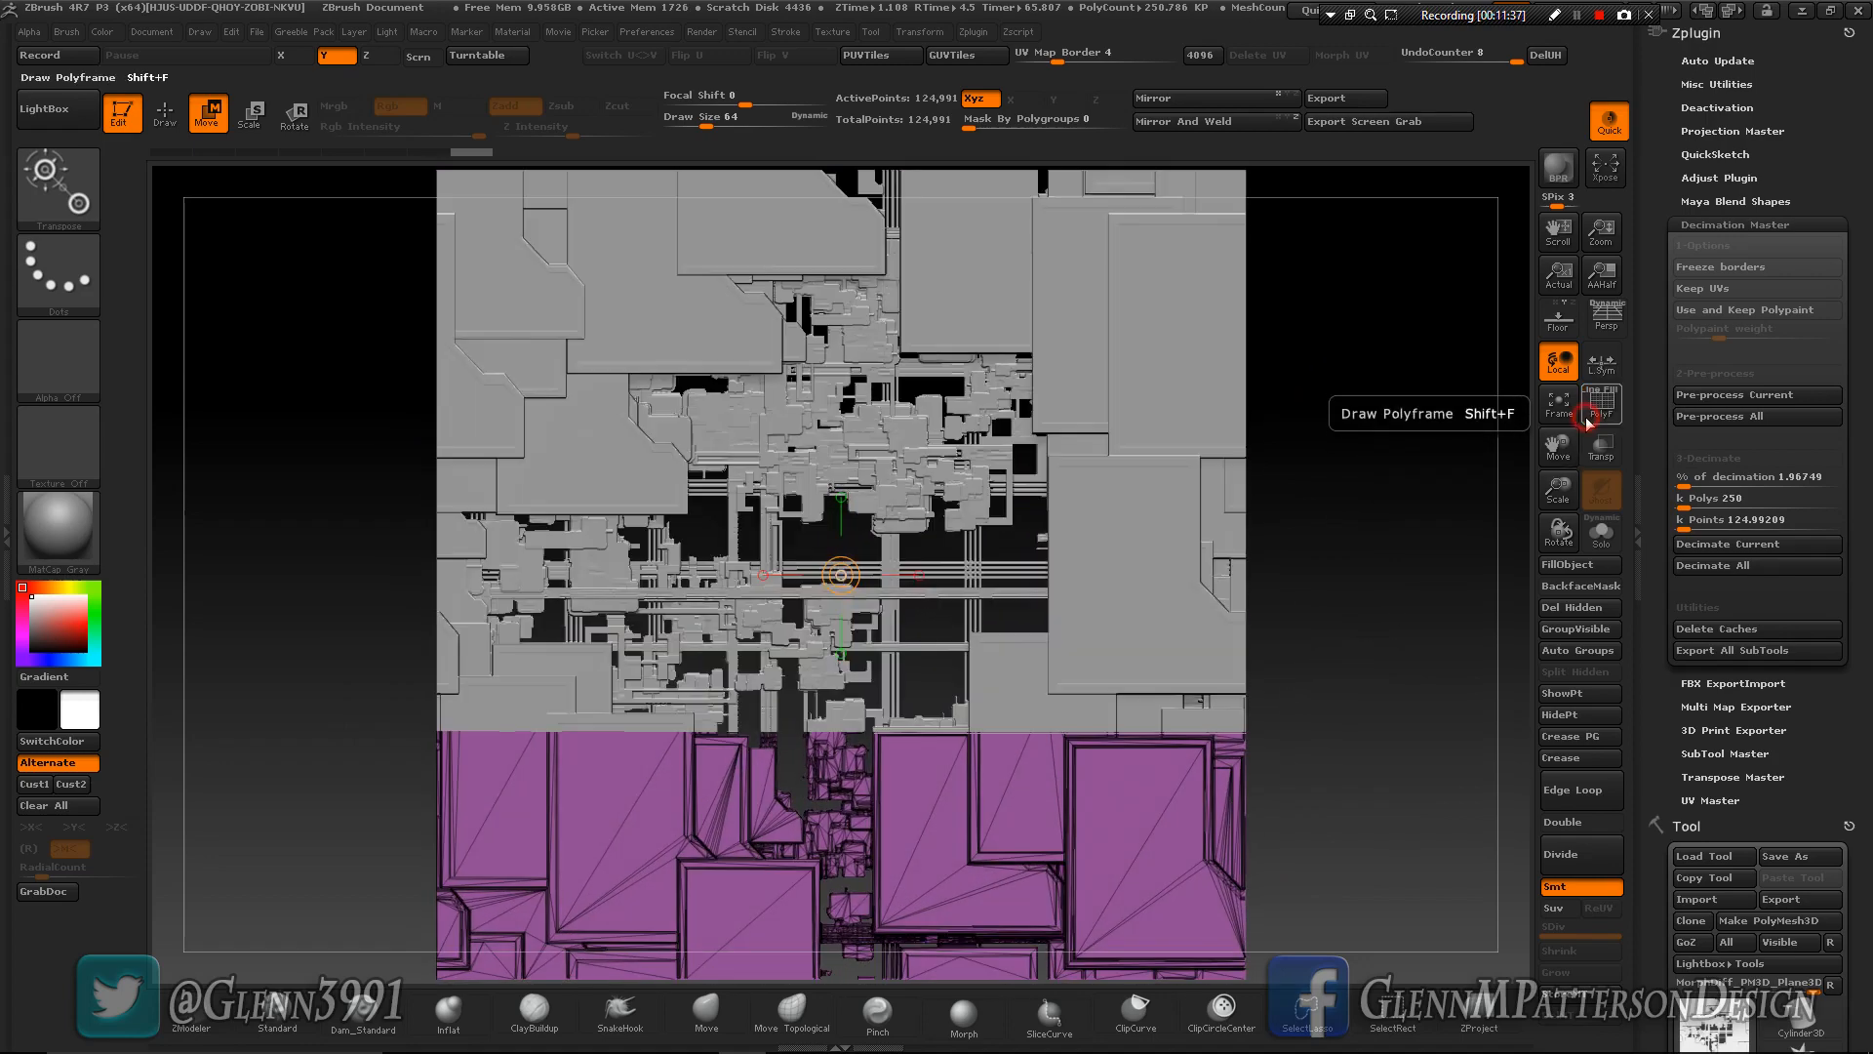
pyautogui.moveTo(1344, 817); pyautogui.dragTo(1377, 652)
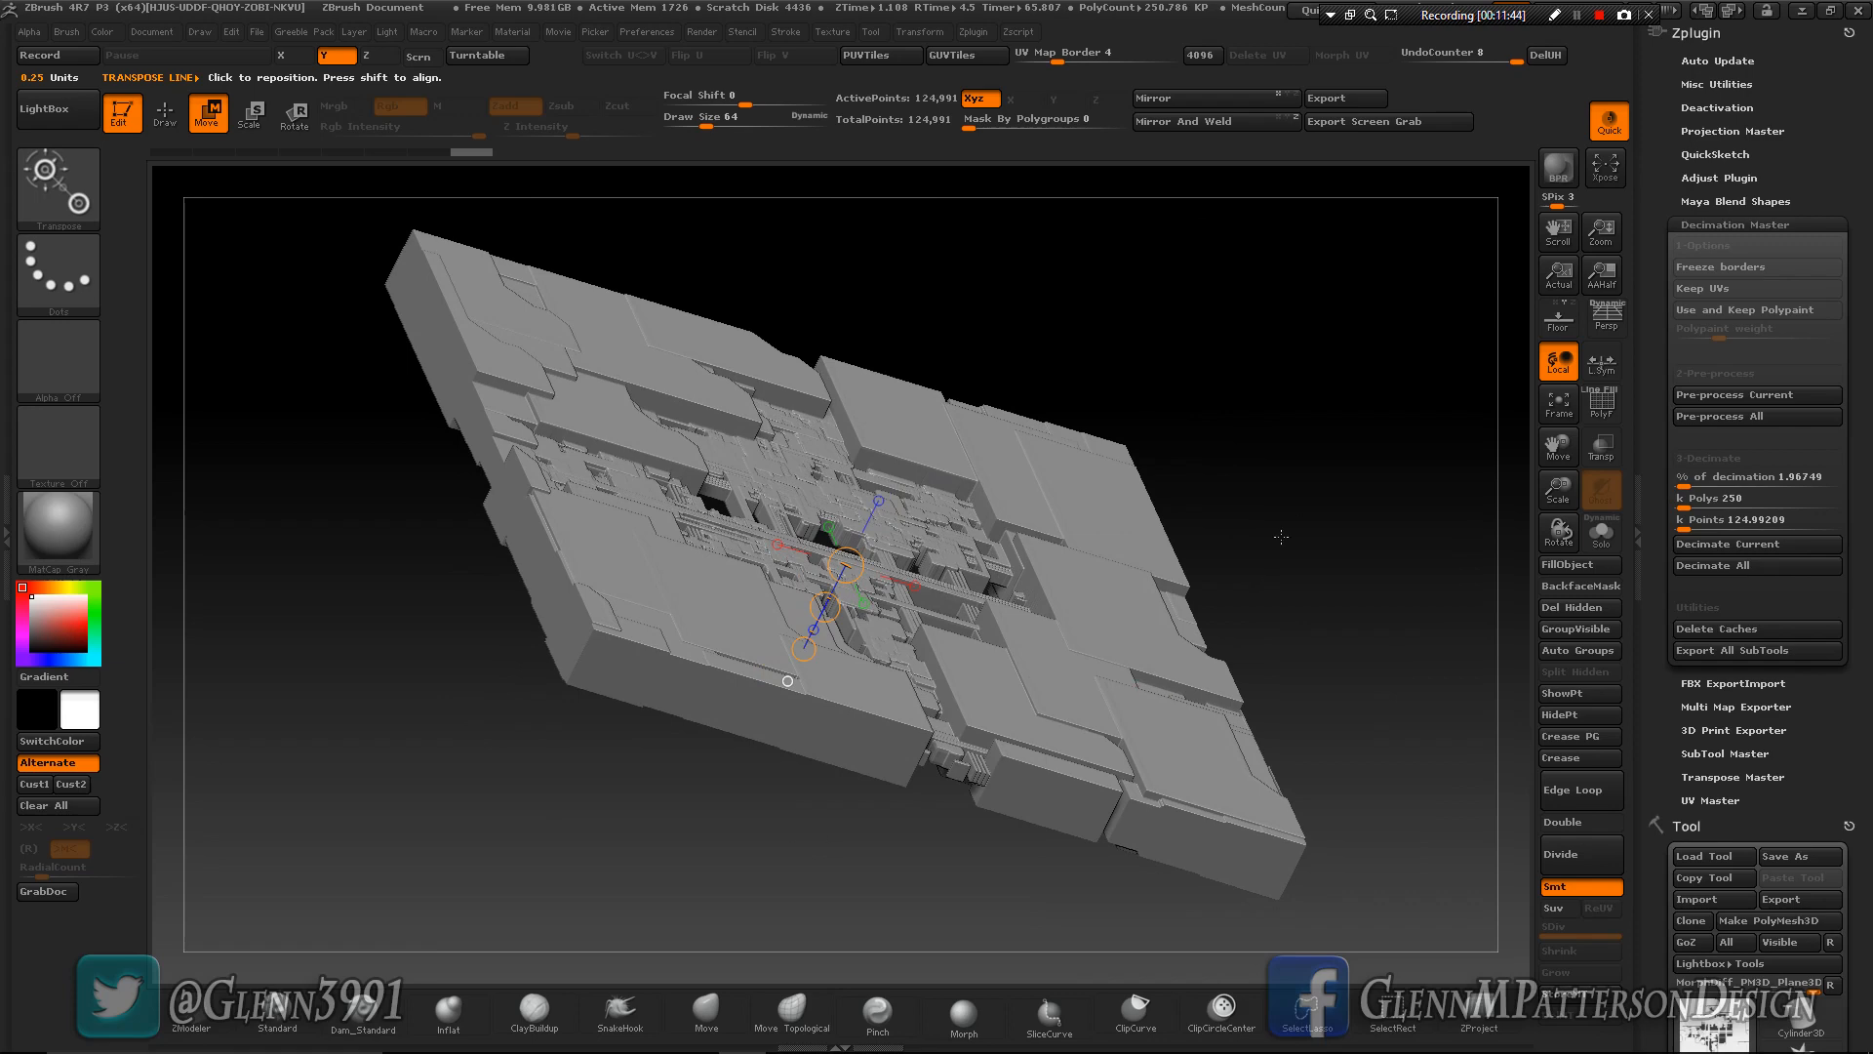
pyautogui.moveTo(1353, 535); pyautogui.dragTo(1284, 606)
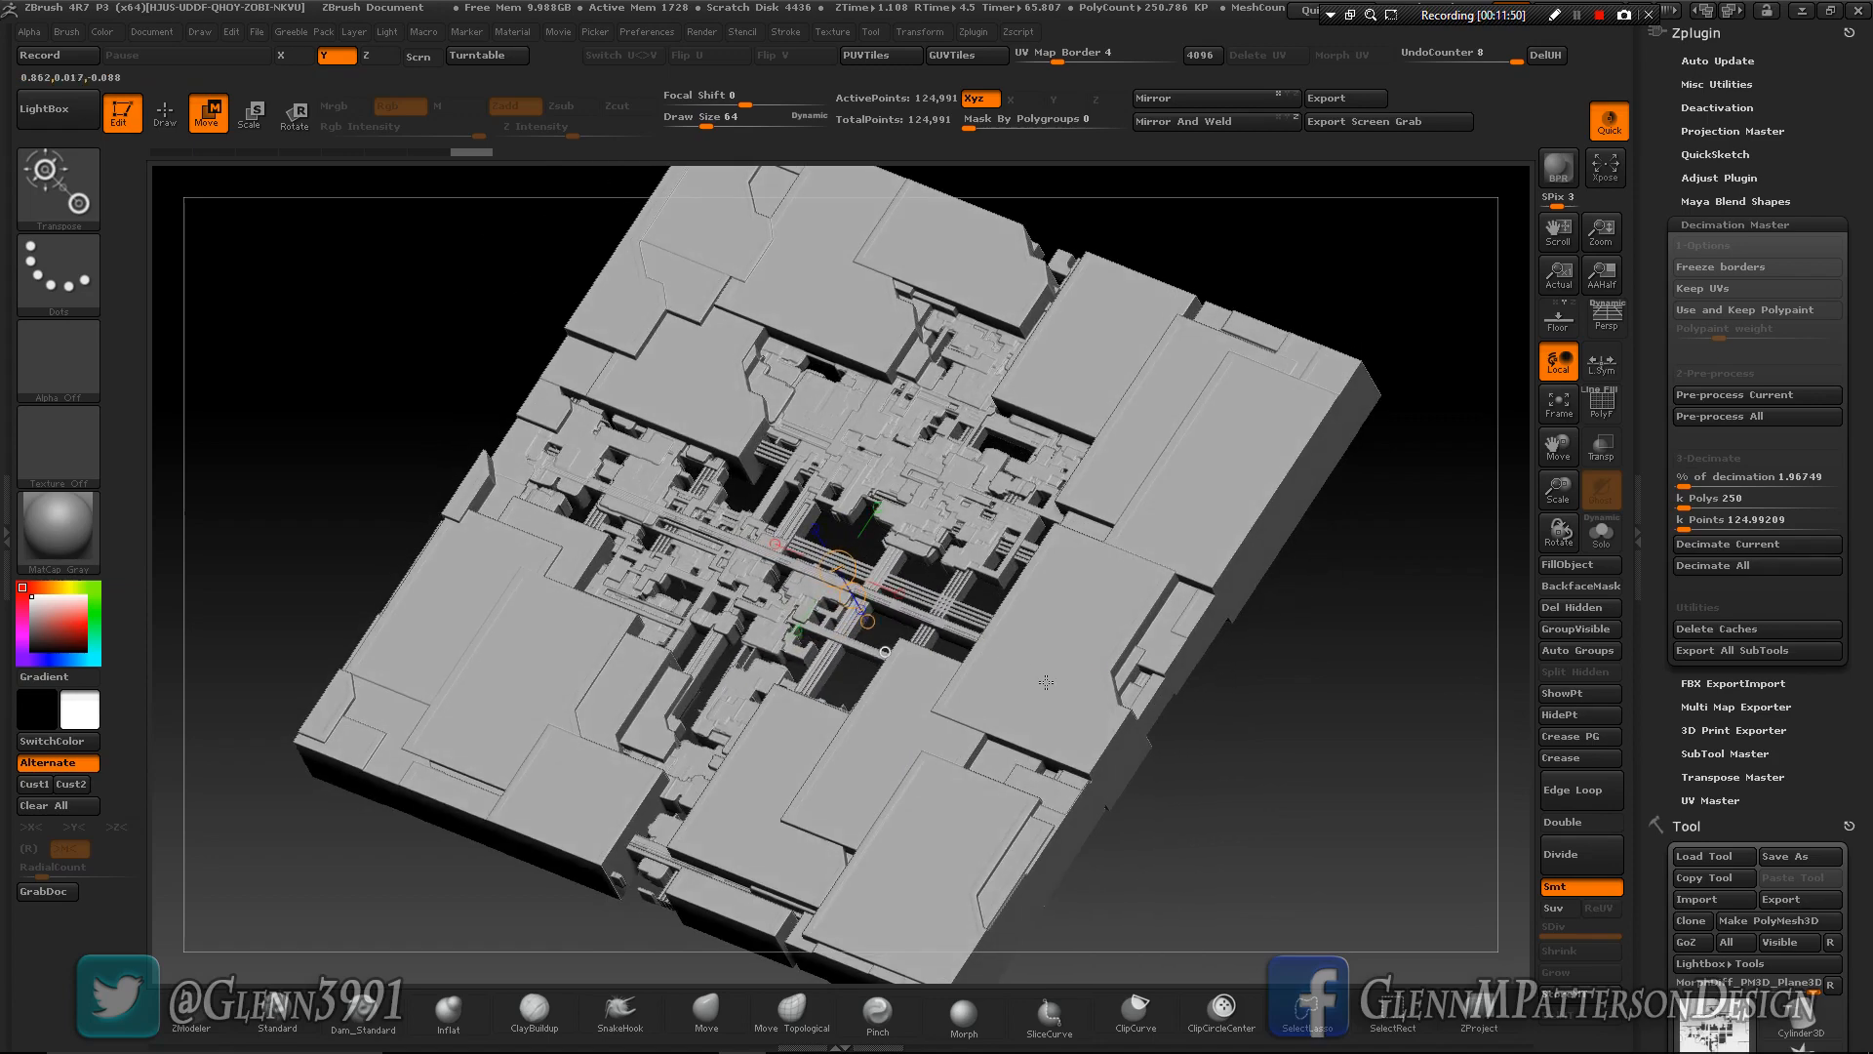
pyautogui.moveTo(1248, 803)
pyautogui.mouseDown()
pyautogui.moveTo(1234, 785)
pyautogui.moveTo(1268, 829)
pyautogui.moveTo(1215, 790)
pyautogui.moveTo(1255, 816)
pyautogui.mouseUp()
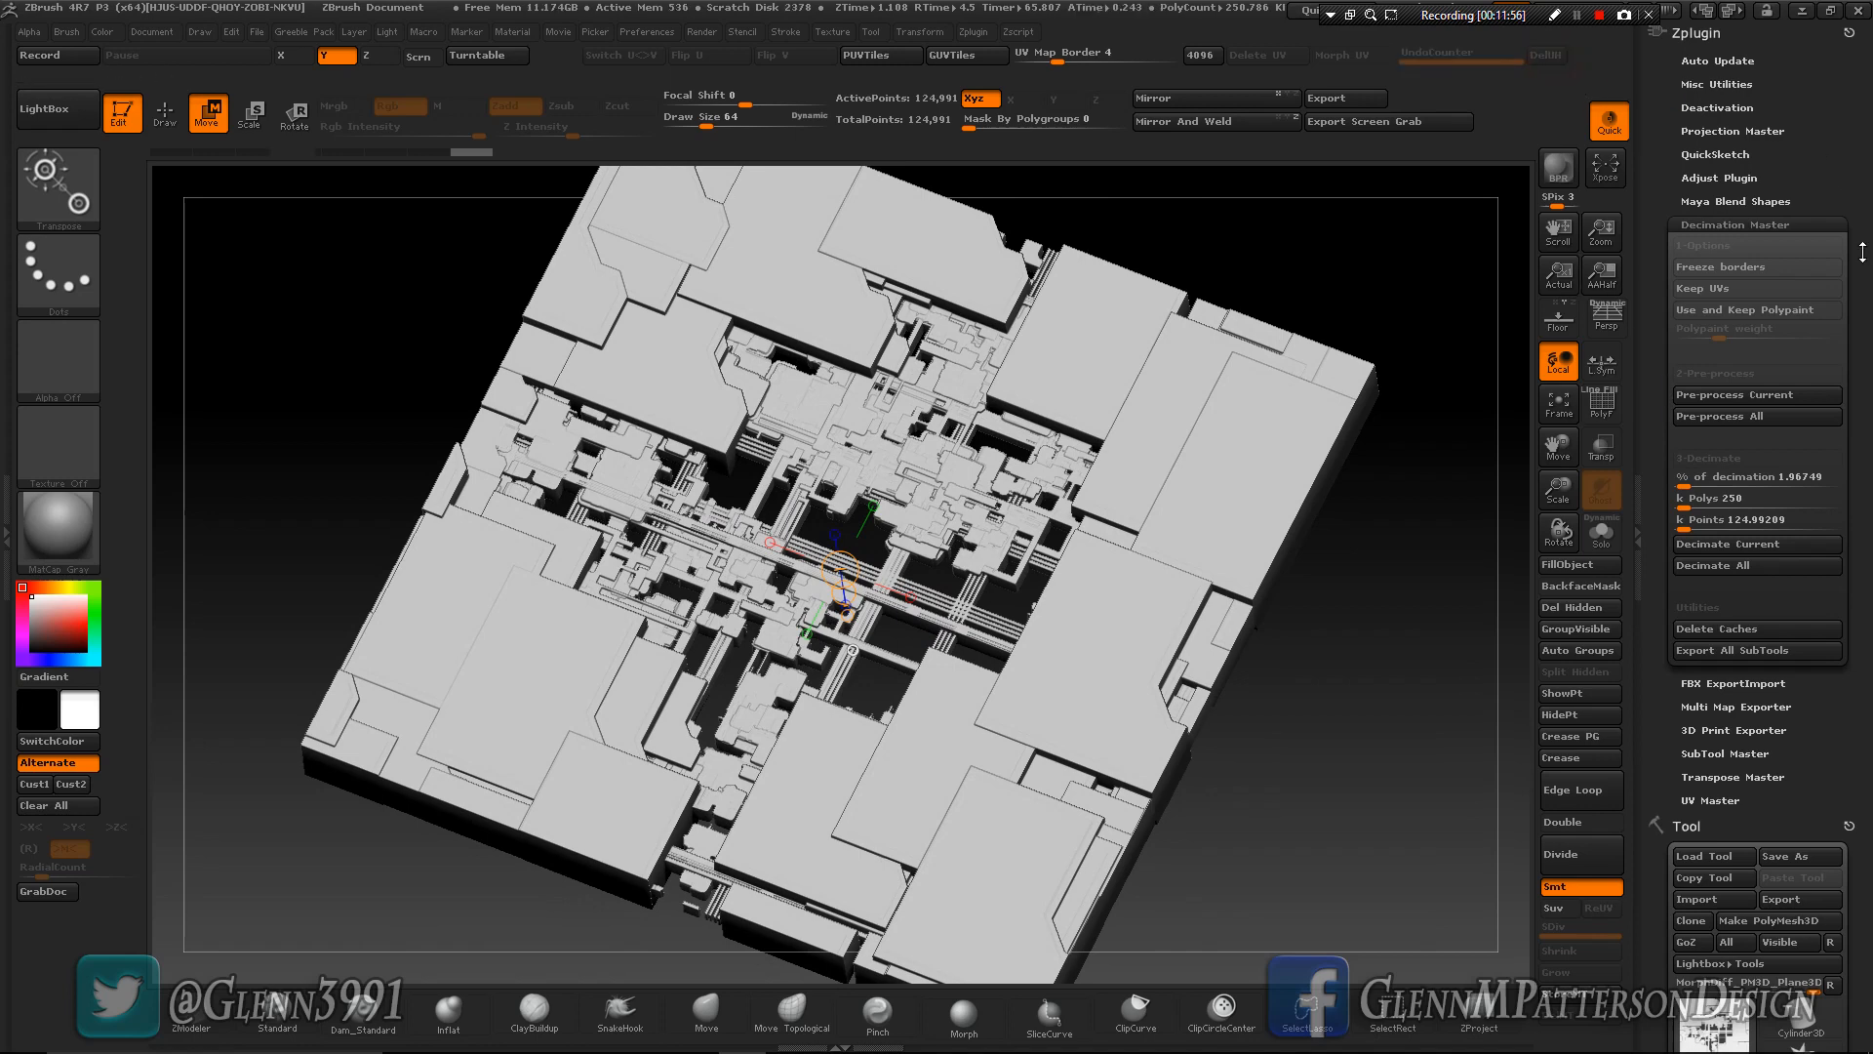
# Switch to the Sphere3D primitive and convert it to a PolyMesh3D with Dynamic Subdiv on.
pyautogui.scroll(-6, 1815, 488)
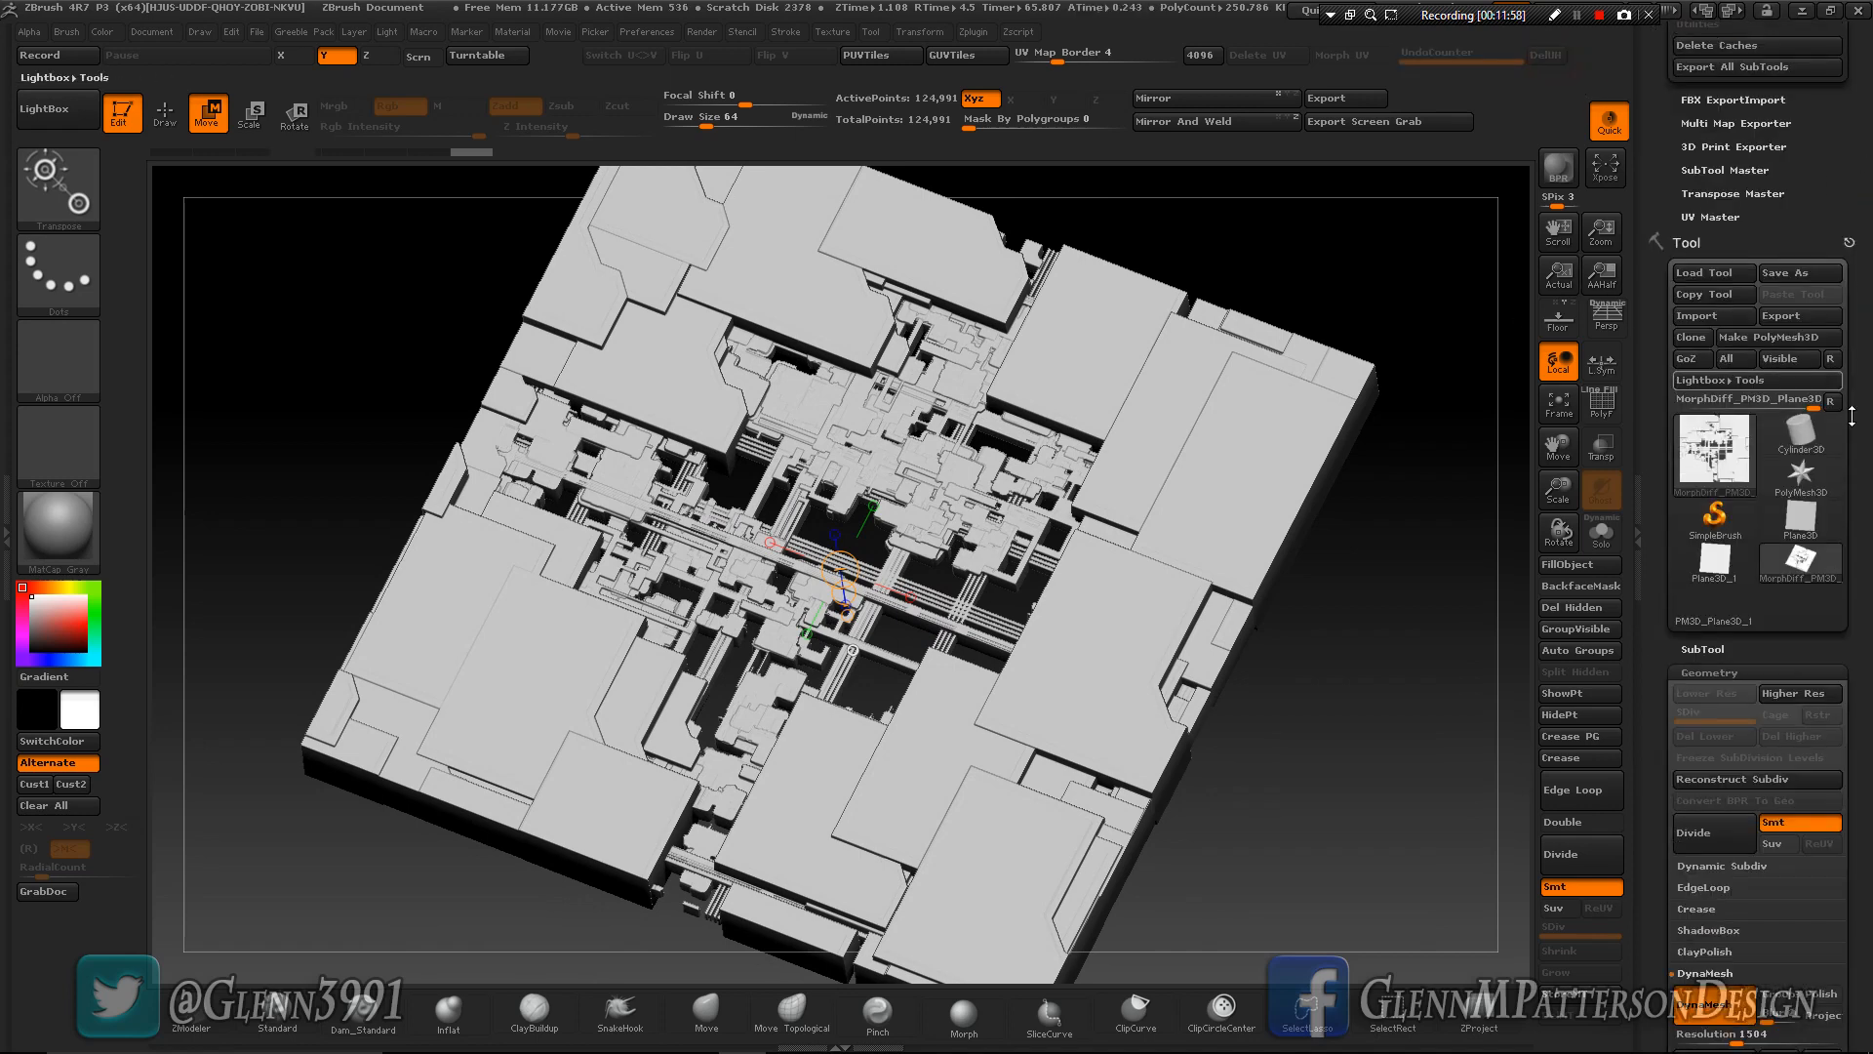
pyautogui.moveTo(1788, 476)
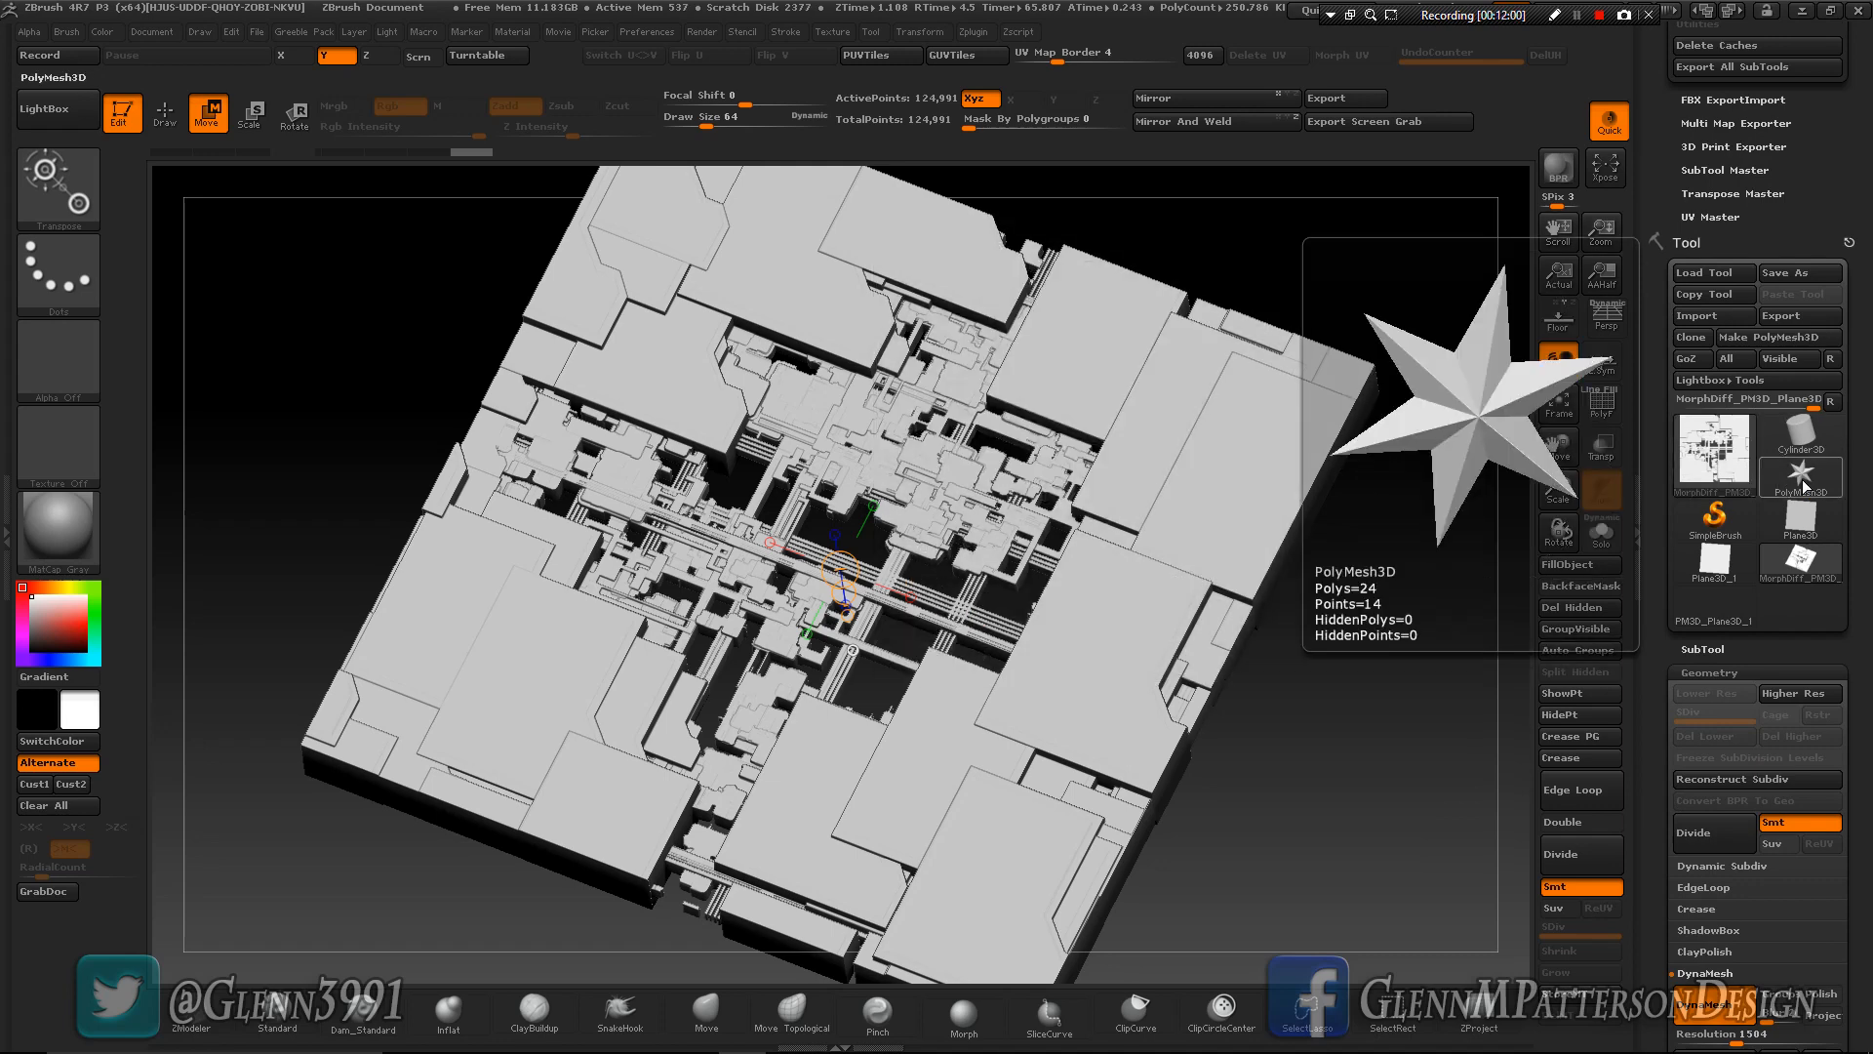
pyautogui.click(1714, 449)
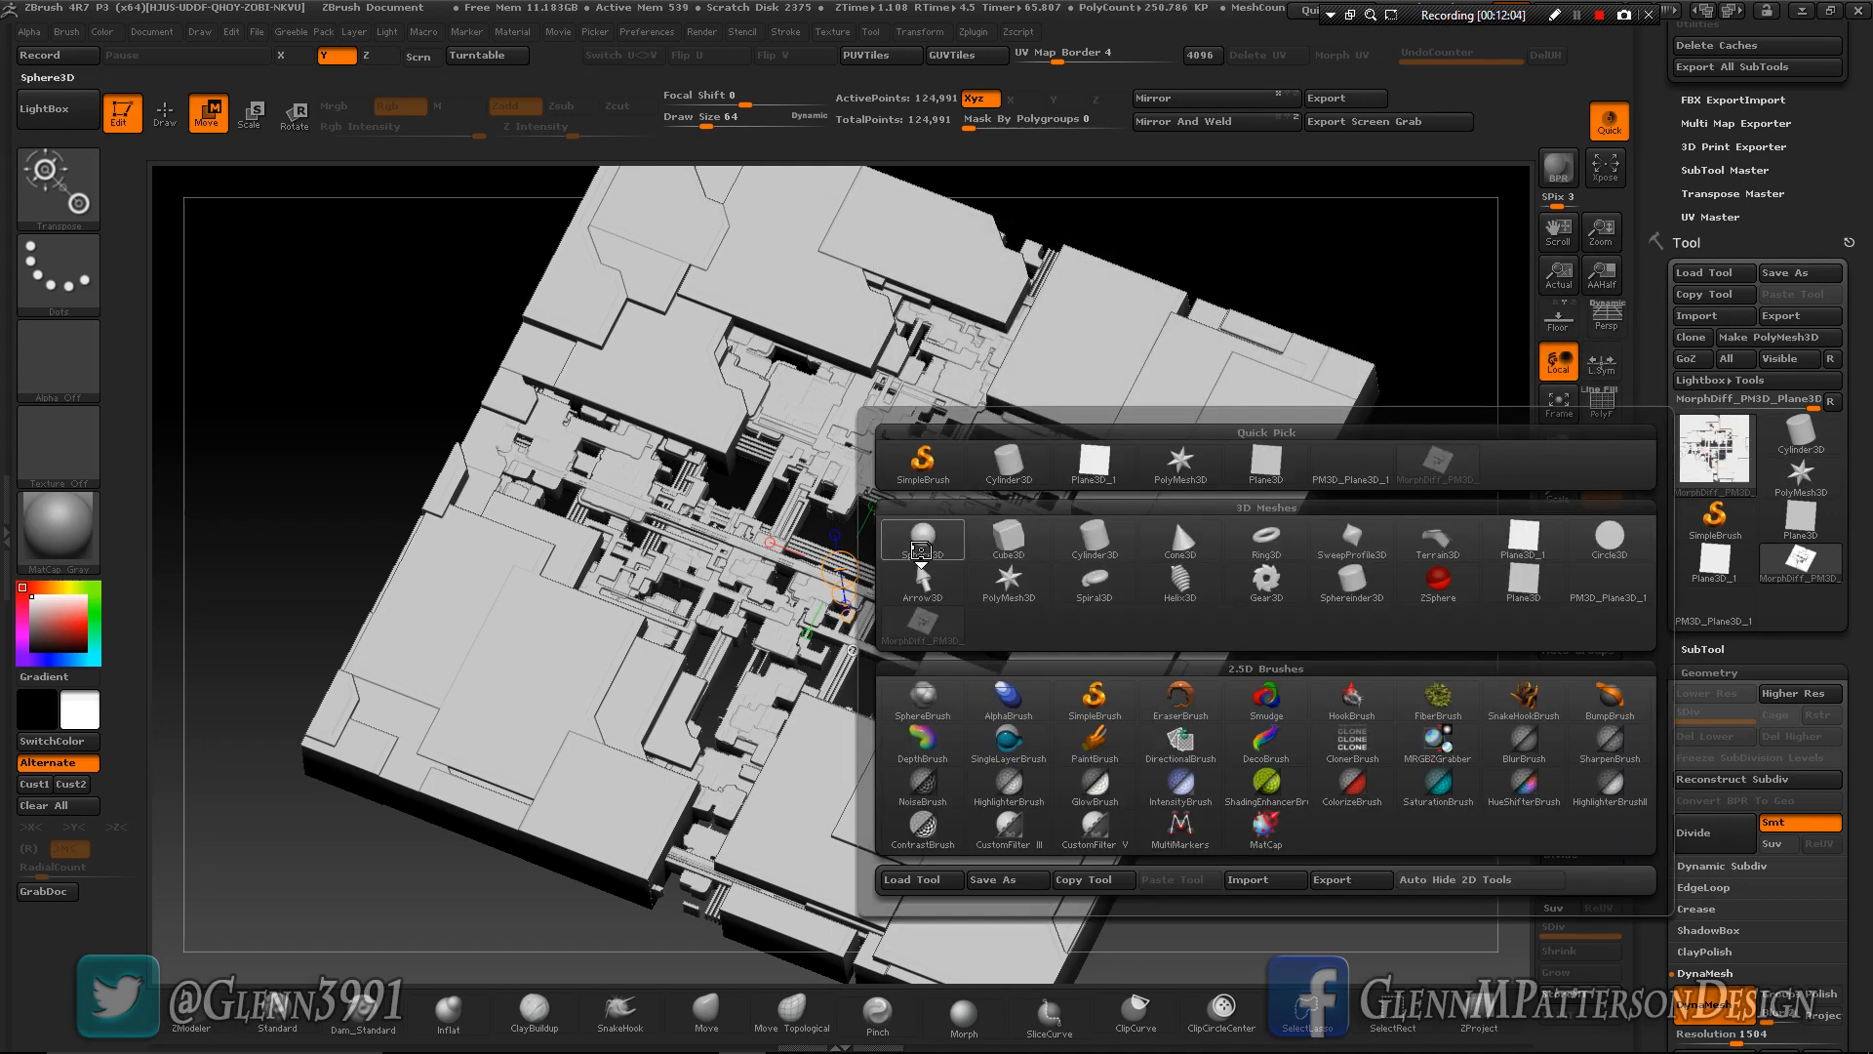
pyautogui.click(920, 541)
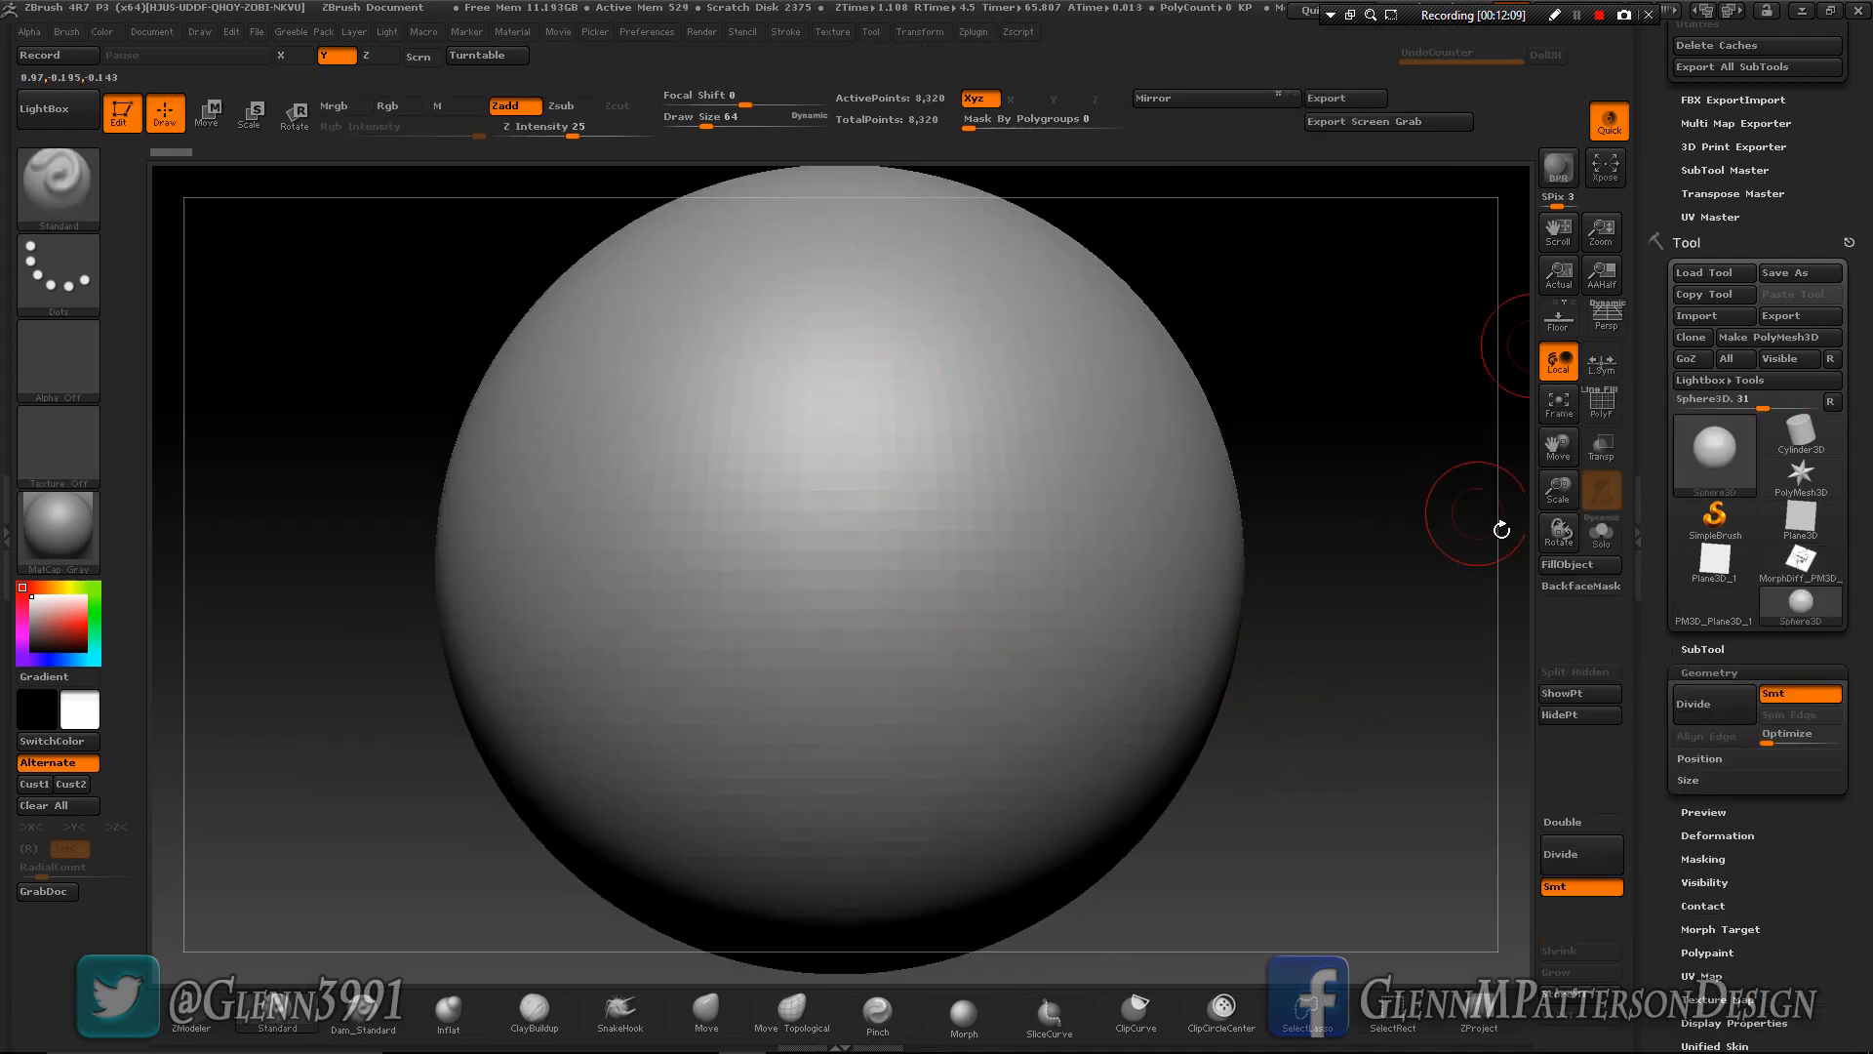
pyautogui.click(1791, 339)
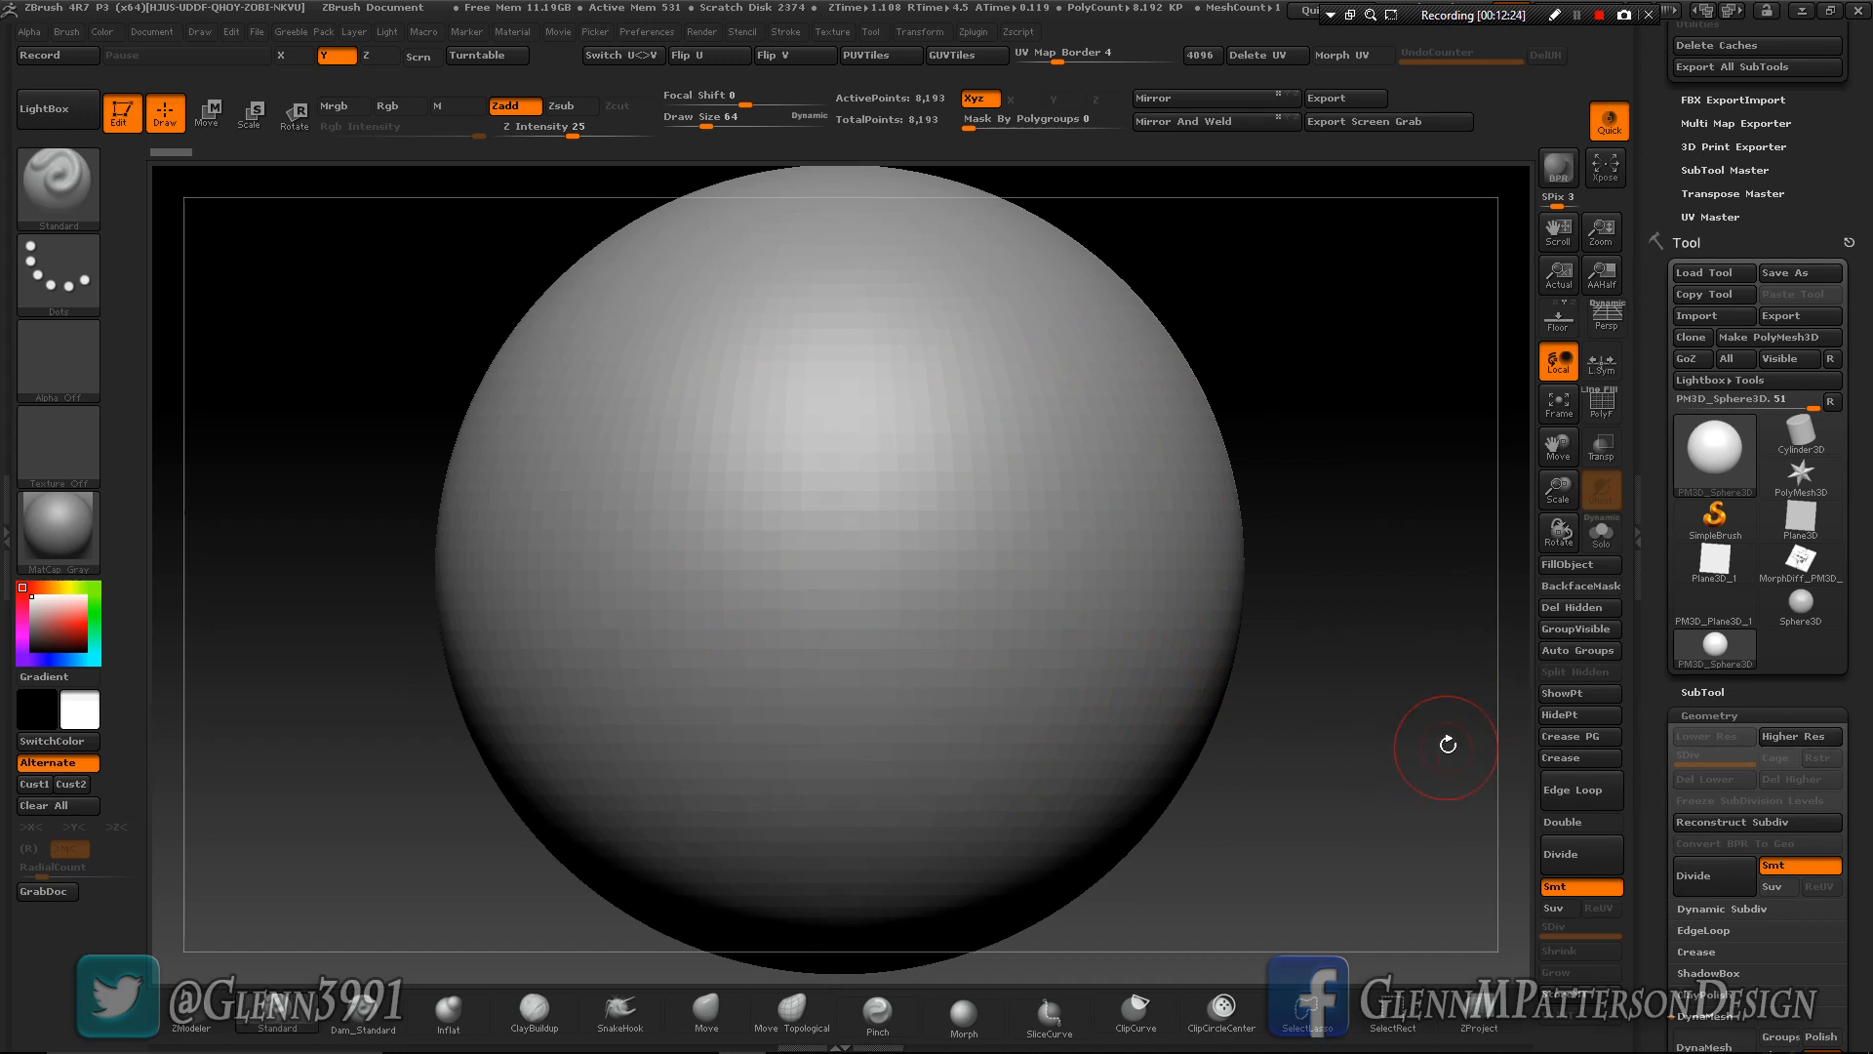
pyautogui.hotkey('ctrl', 'd')
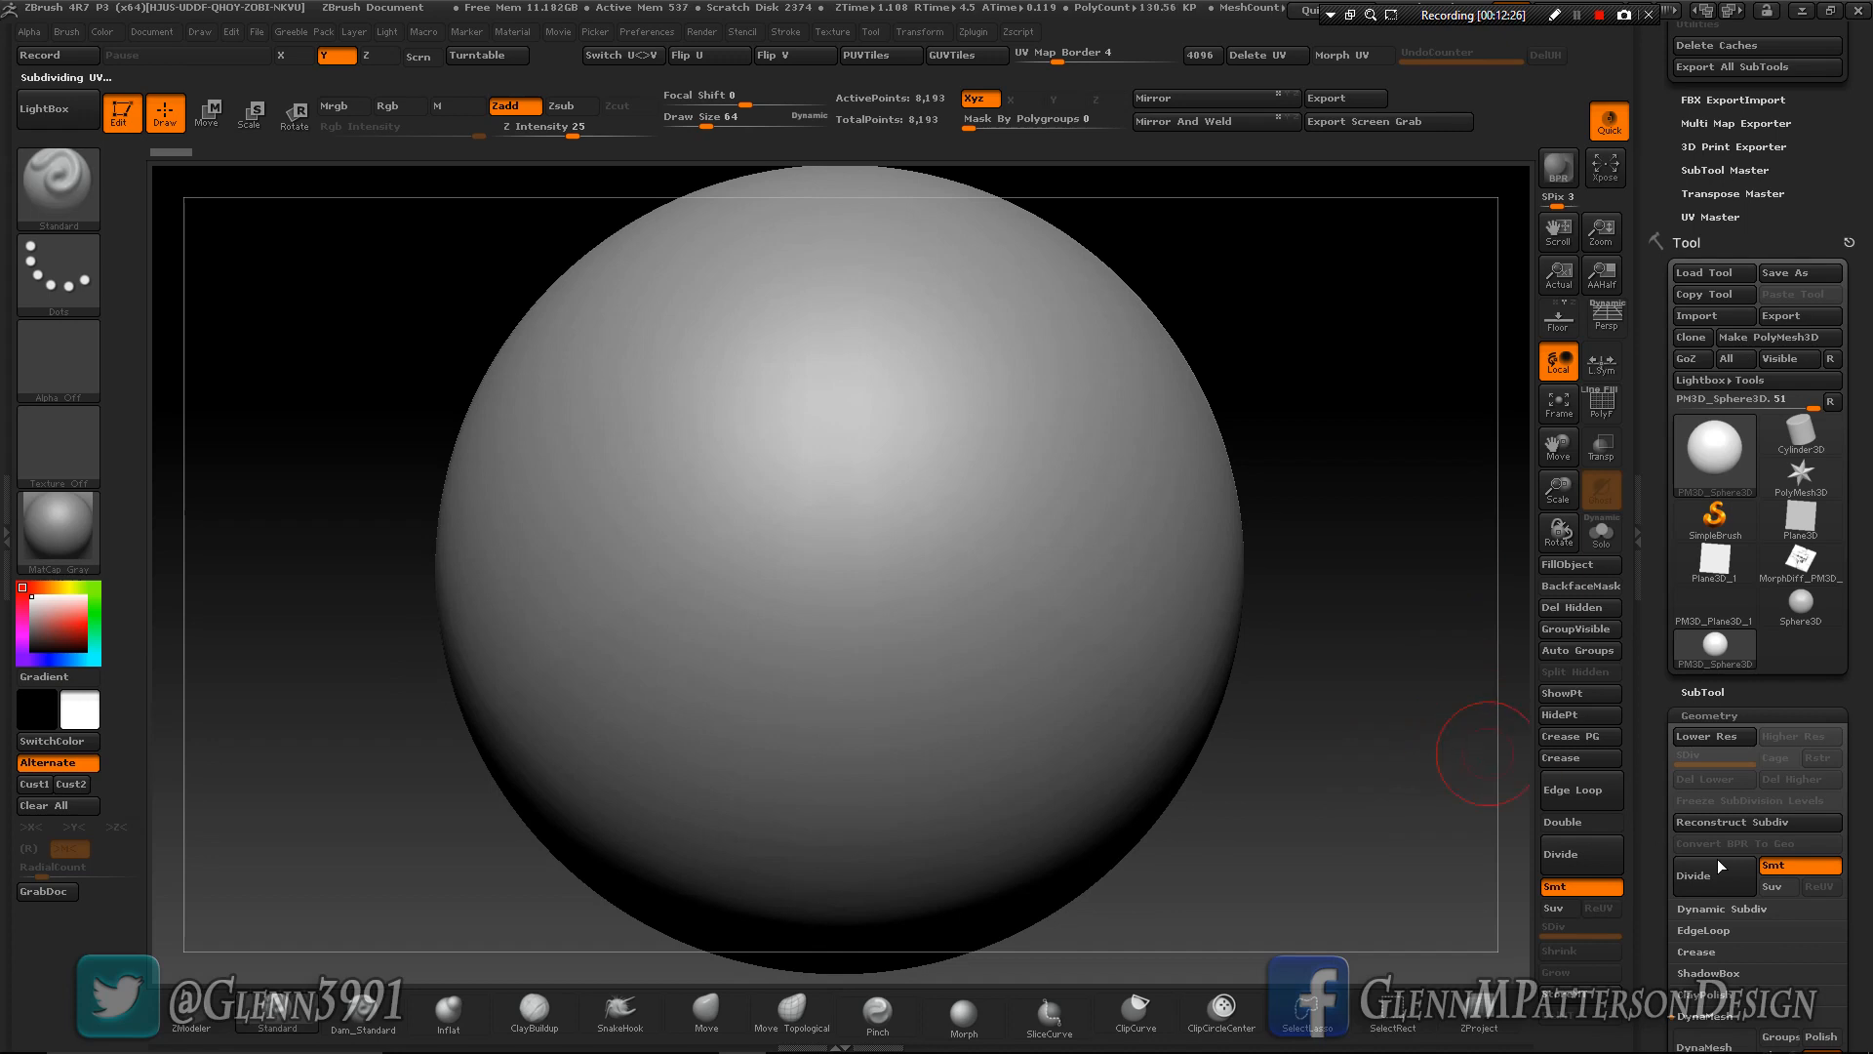
pyautogui.click(1722, 909)
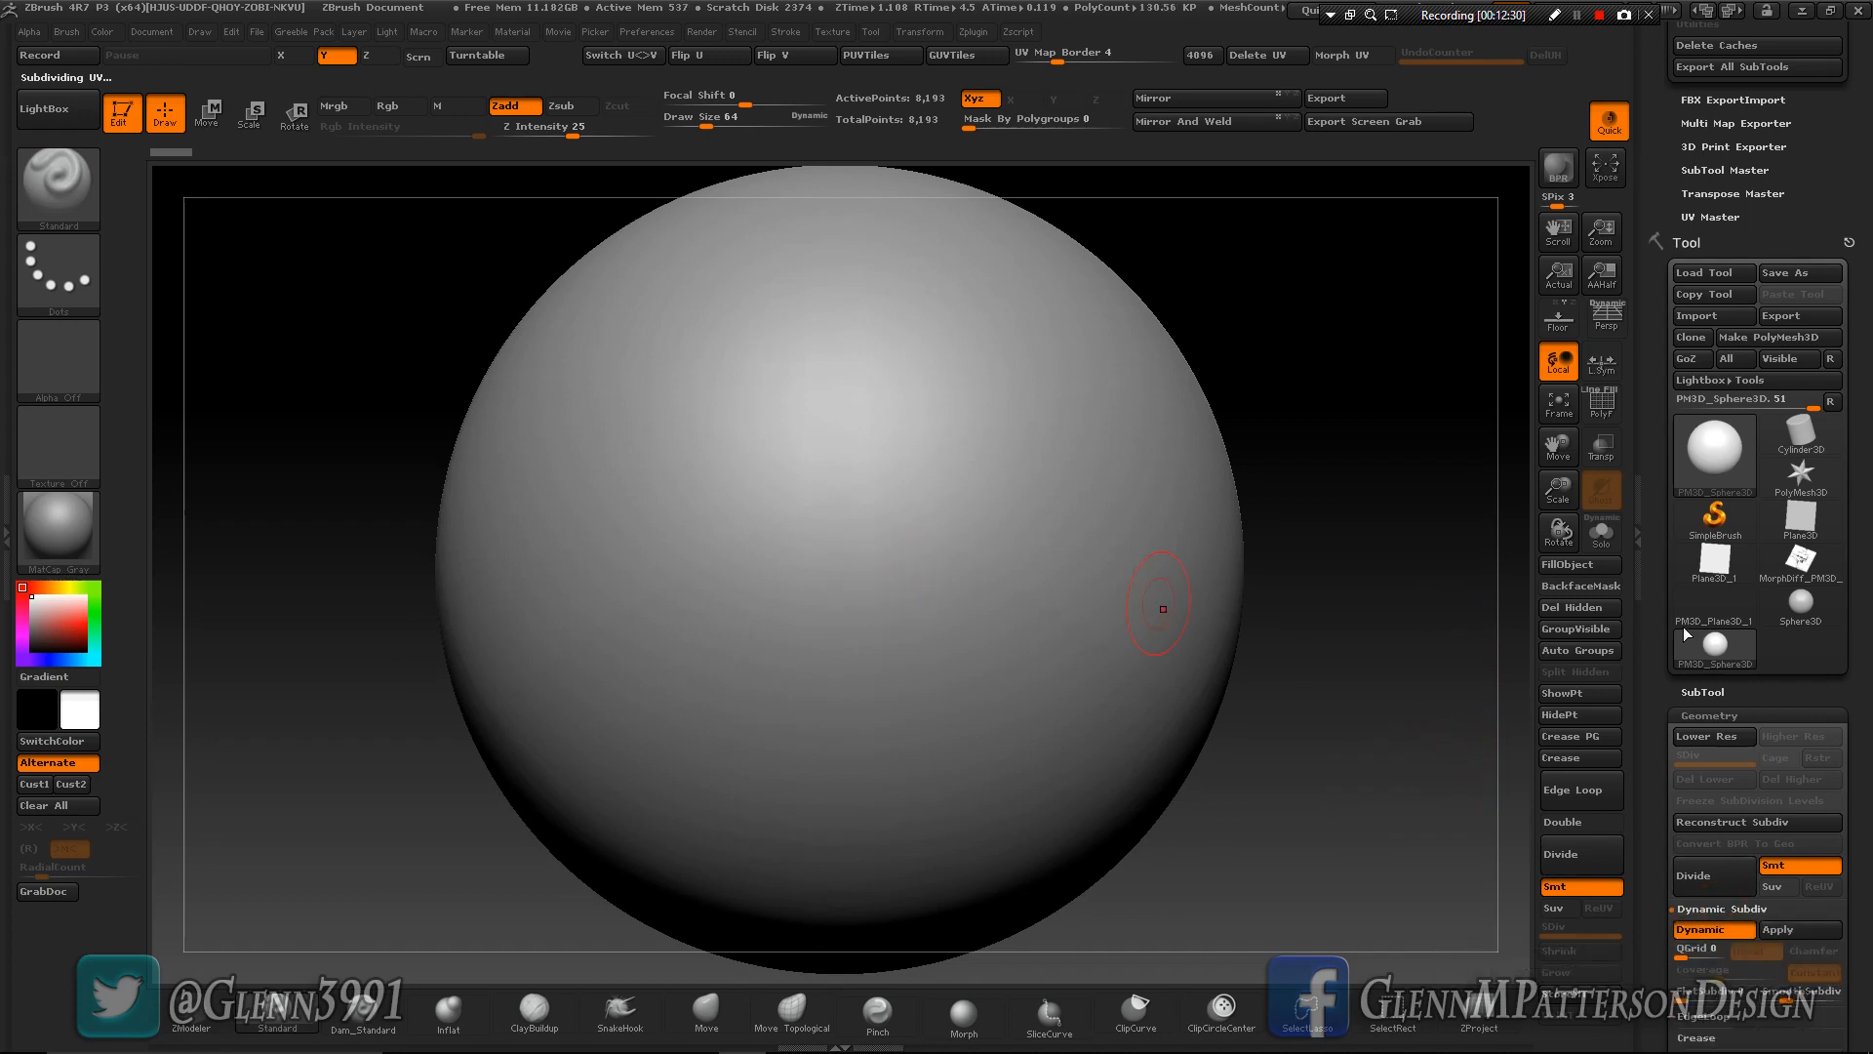
# Add surface noise to the sphere by pasting the copied greeble noise settings in NoiseMaker and accepting them.
pyautogui.moveTo(1862, 773); pyautogui.dragTo(1870, 572)
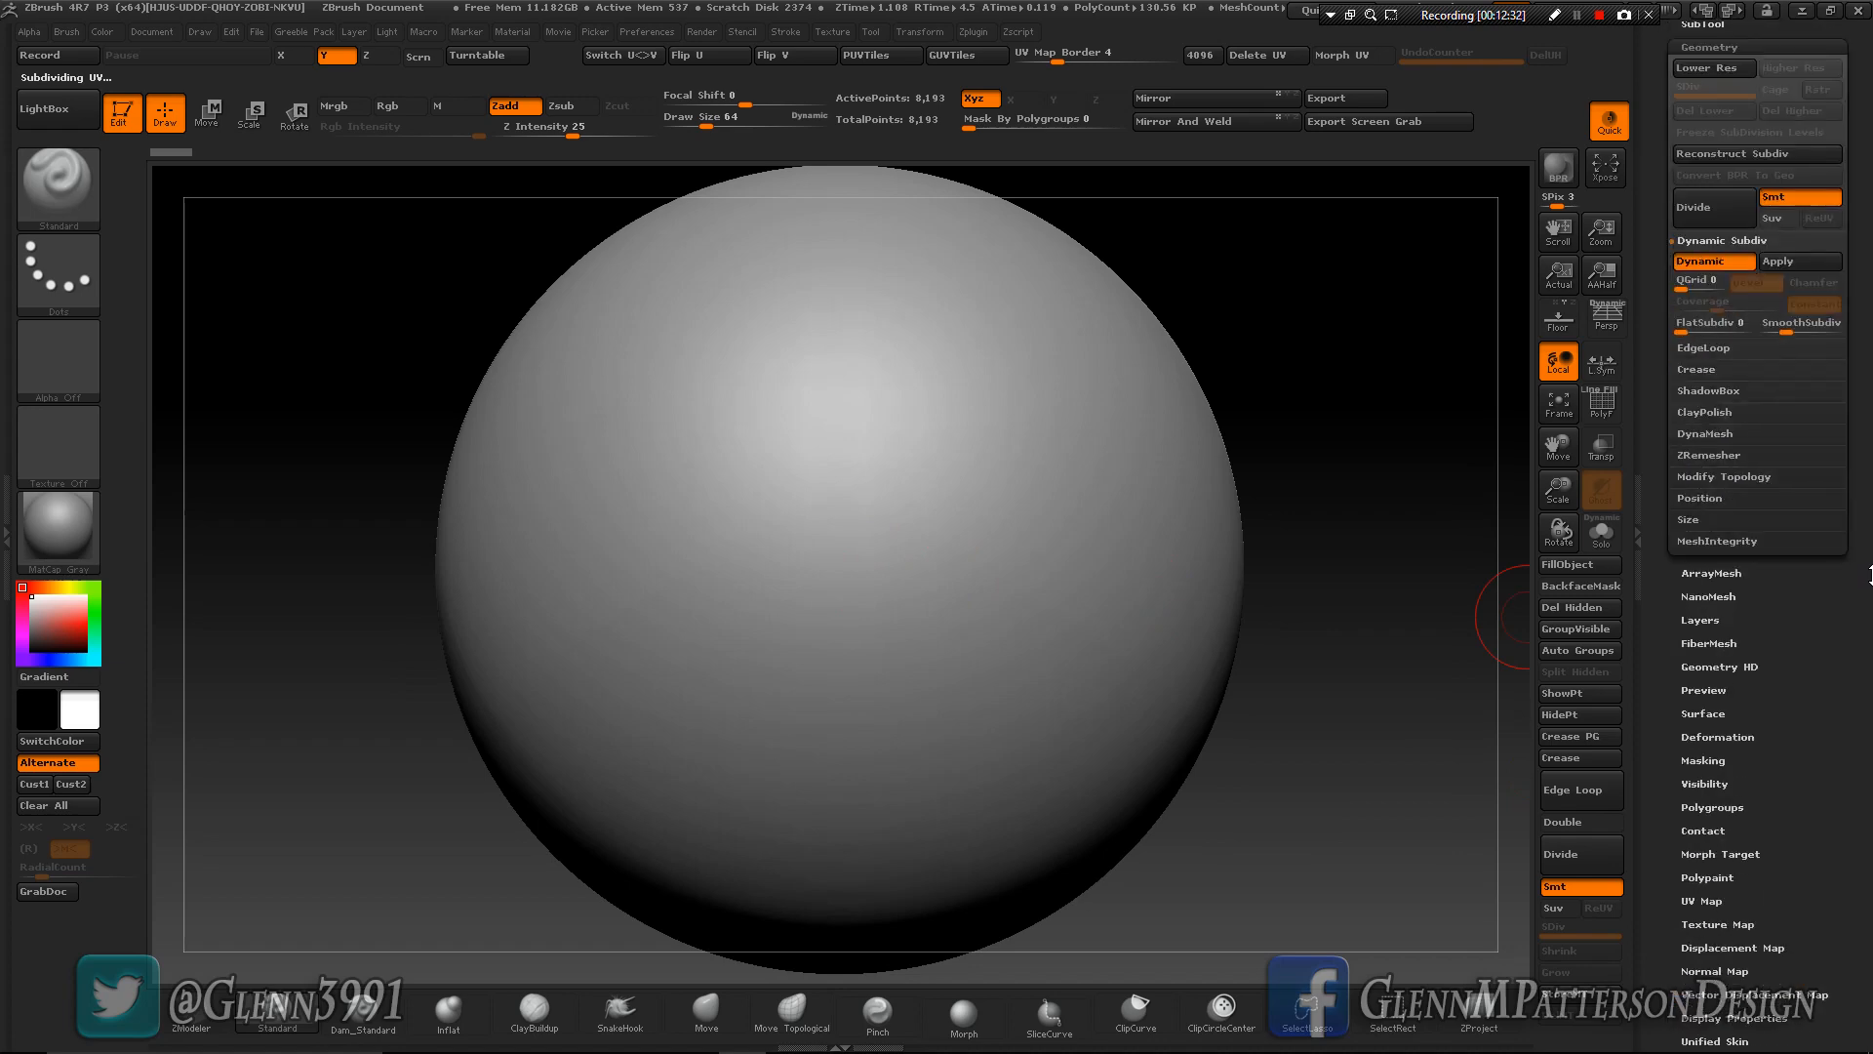
pyautogui.click(1689, 715)
pyautogui.click(1702, 413)
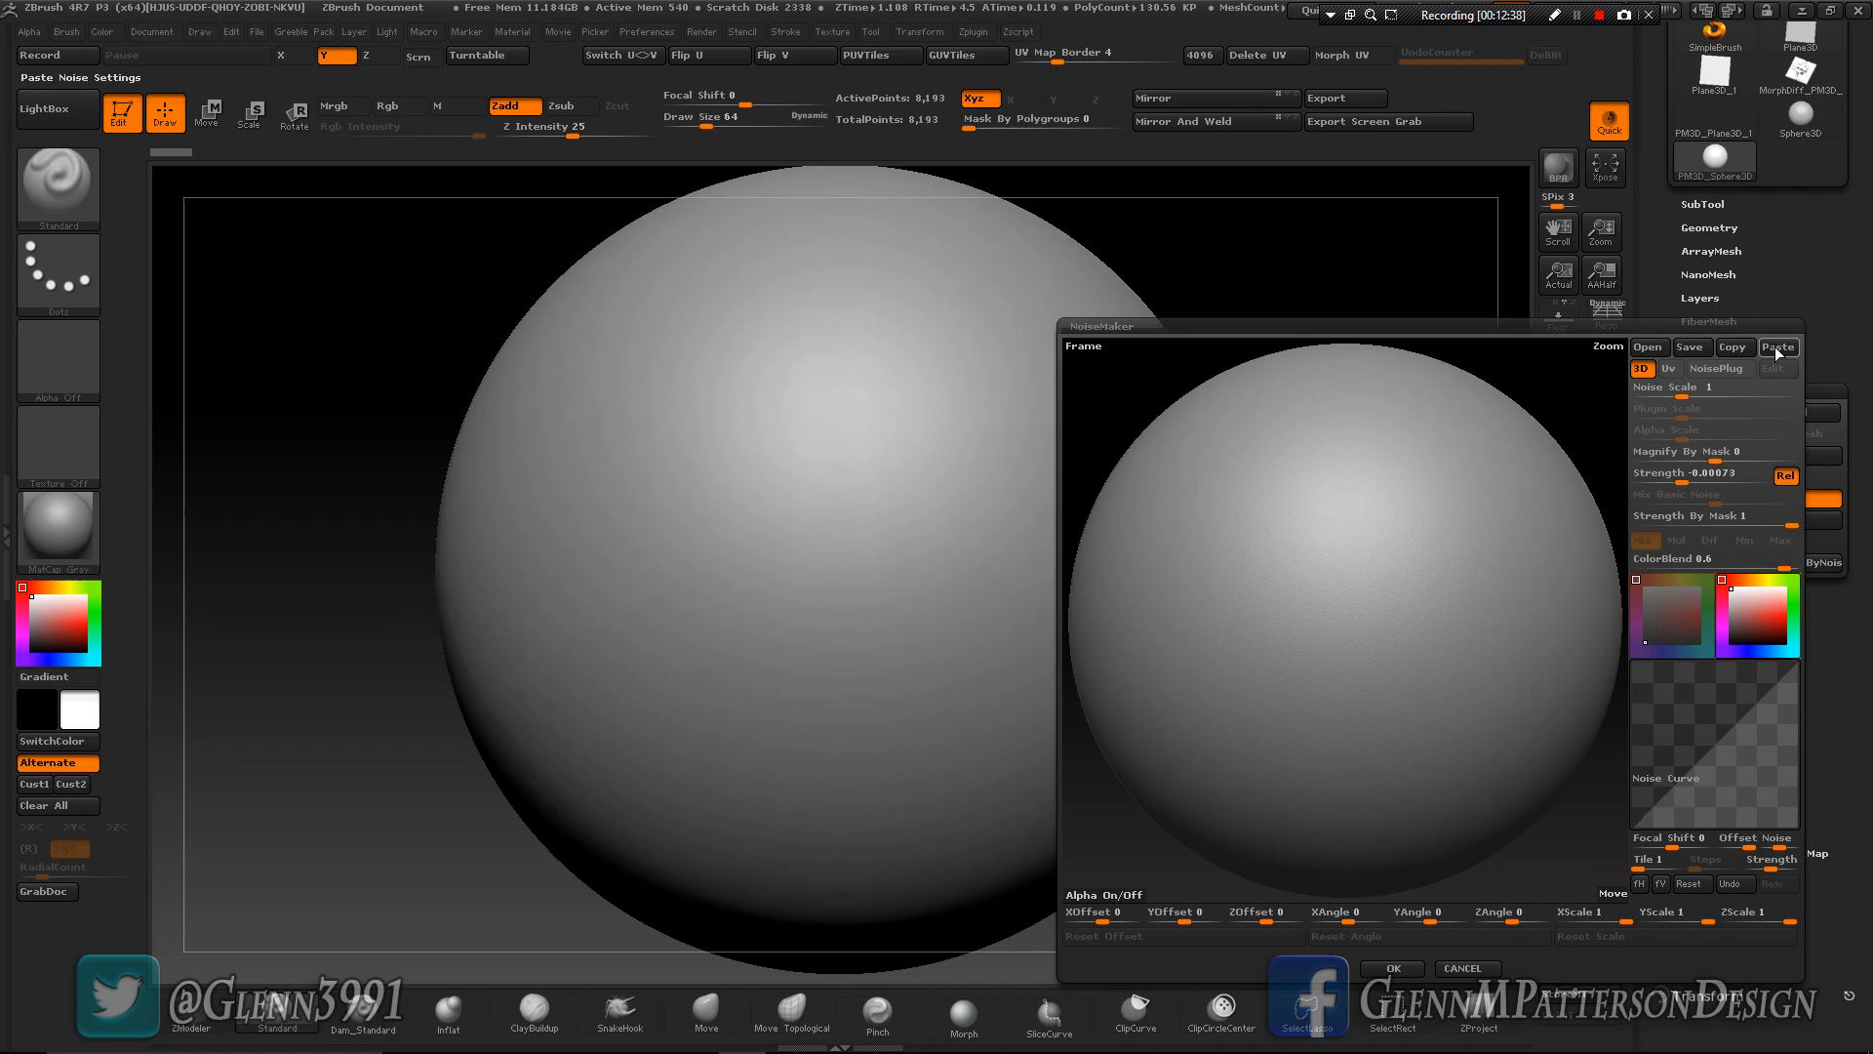
pyautogui.click(1777, 349)
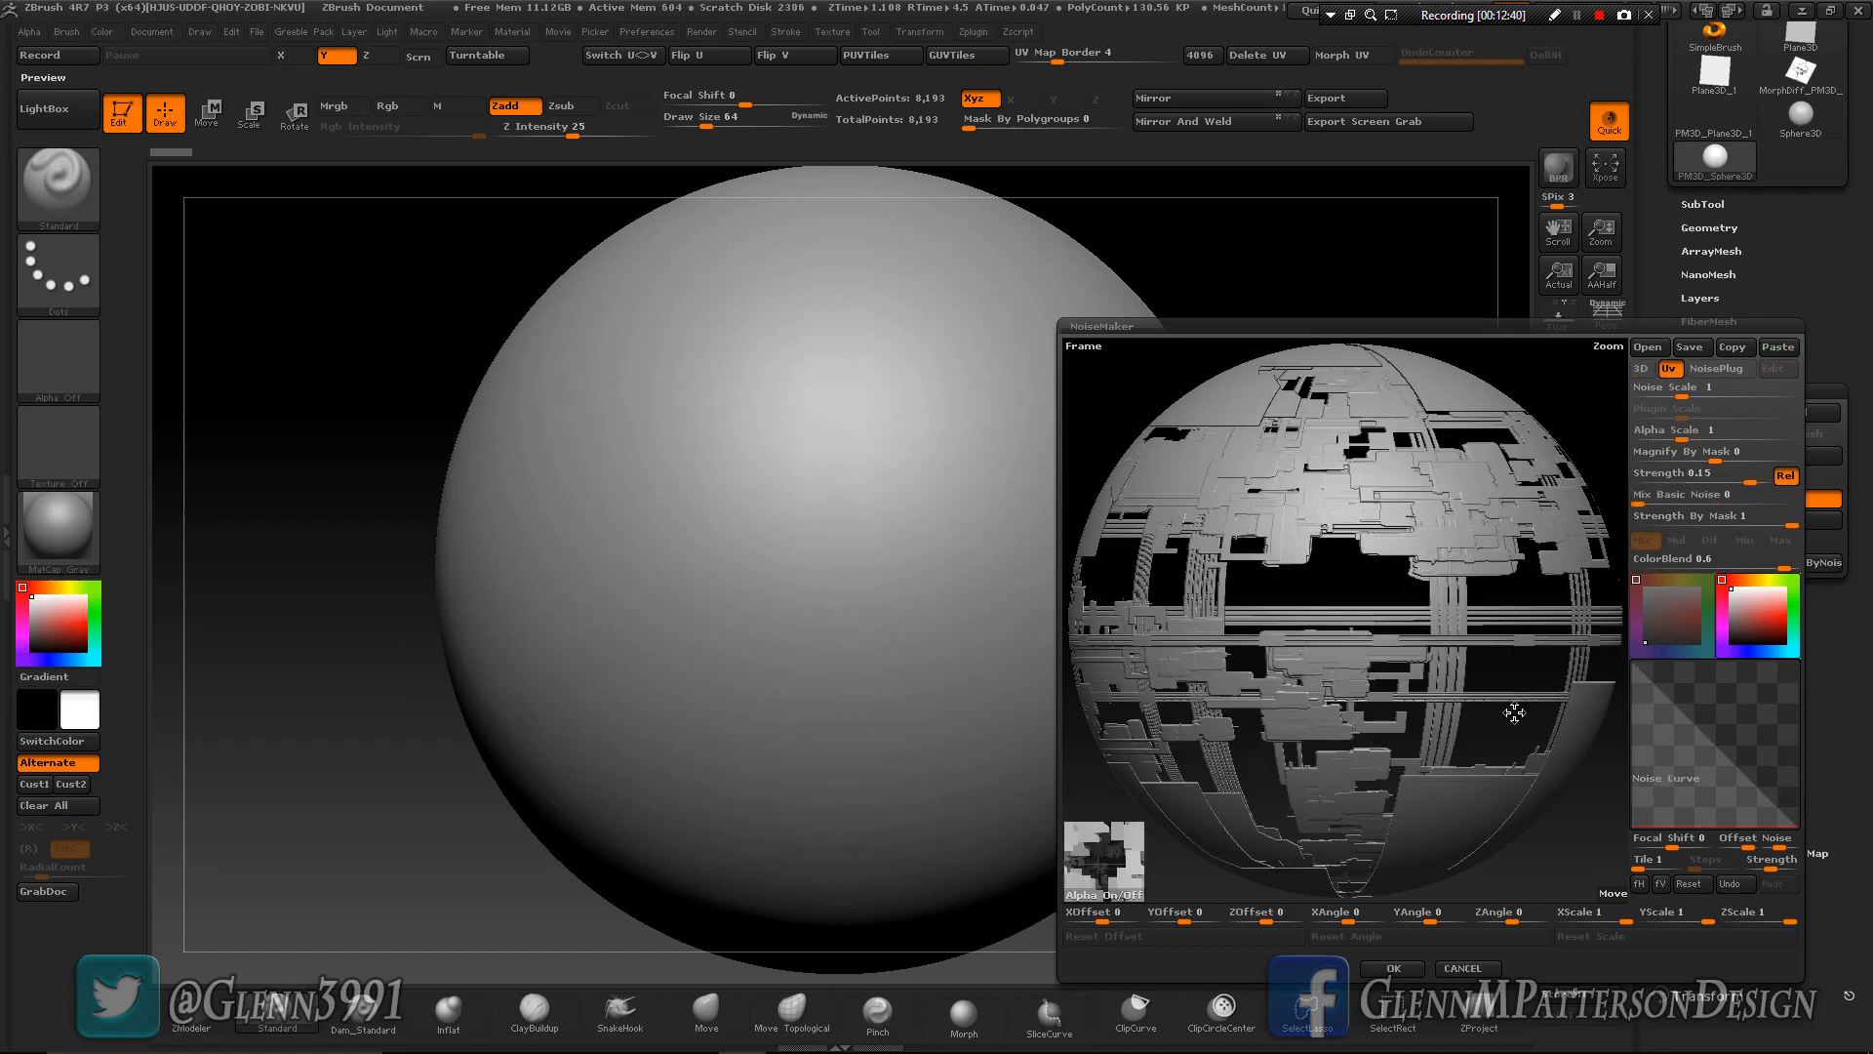
pyautogui.moveTo(1502, 714); pyautogui.dragTo(1364, 984)
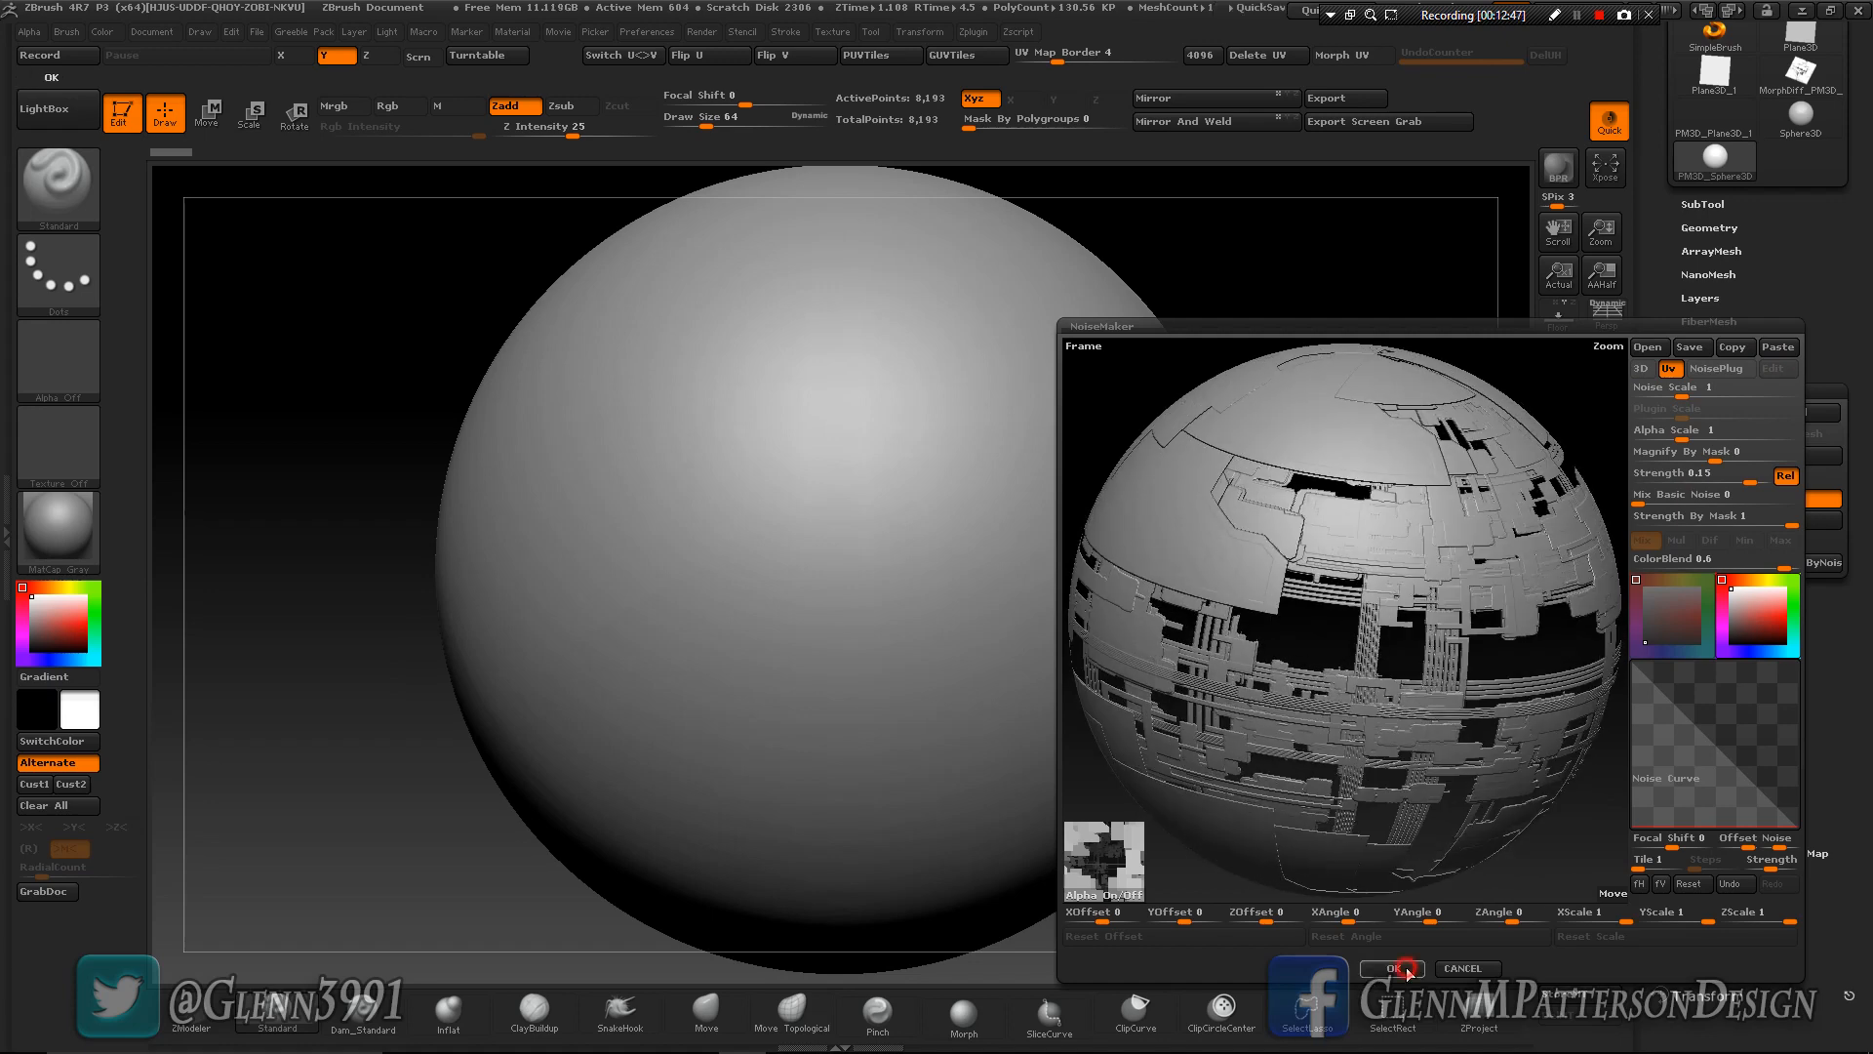
pyautogui.click(1395, 968)
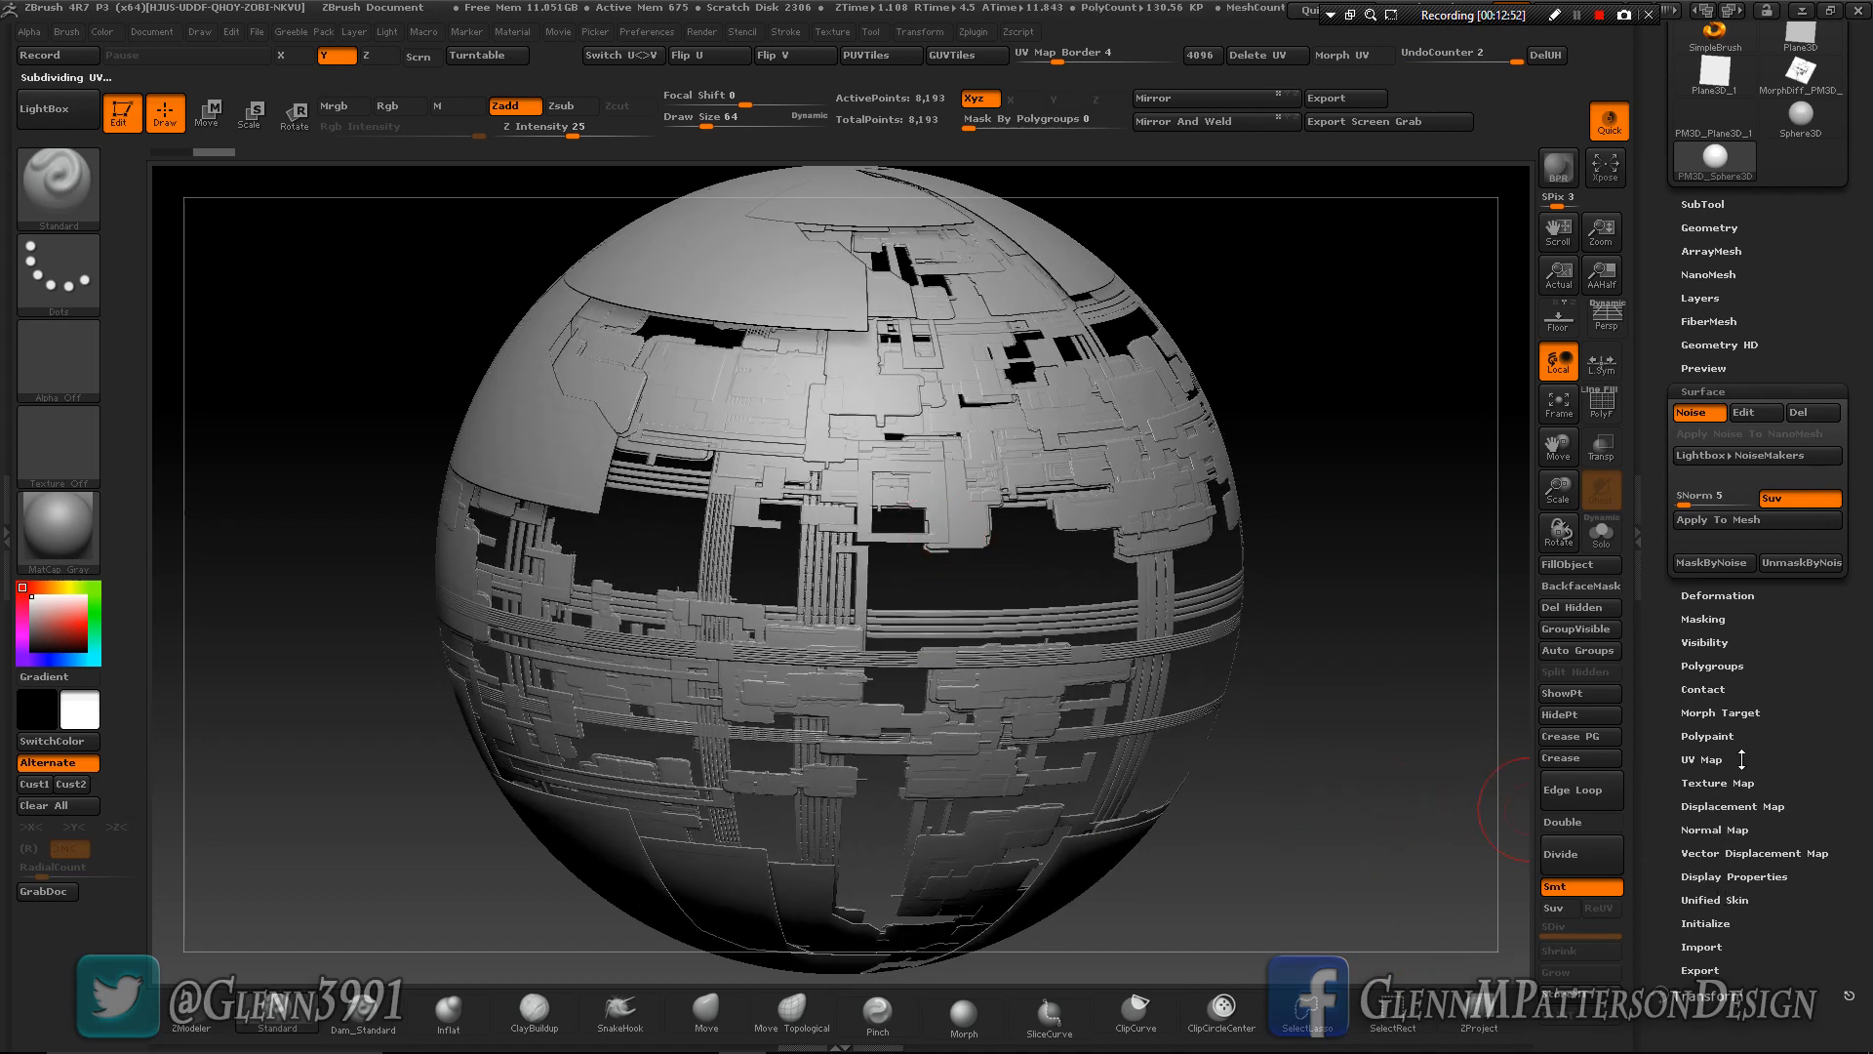
# Turn on double-sided display for the noise-covered sphere and inspect its shell from the side.
pyautogui.click(1703, 877)
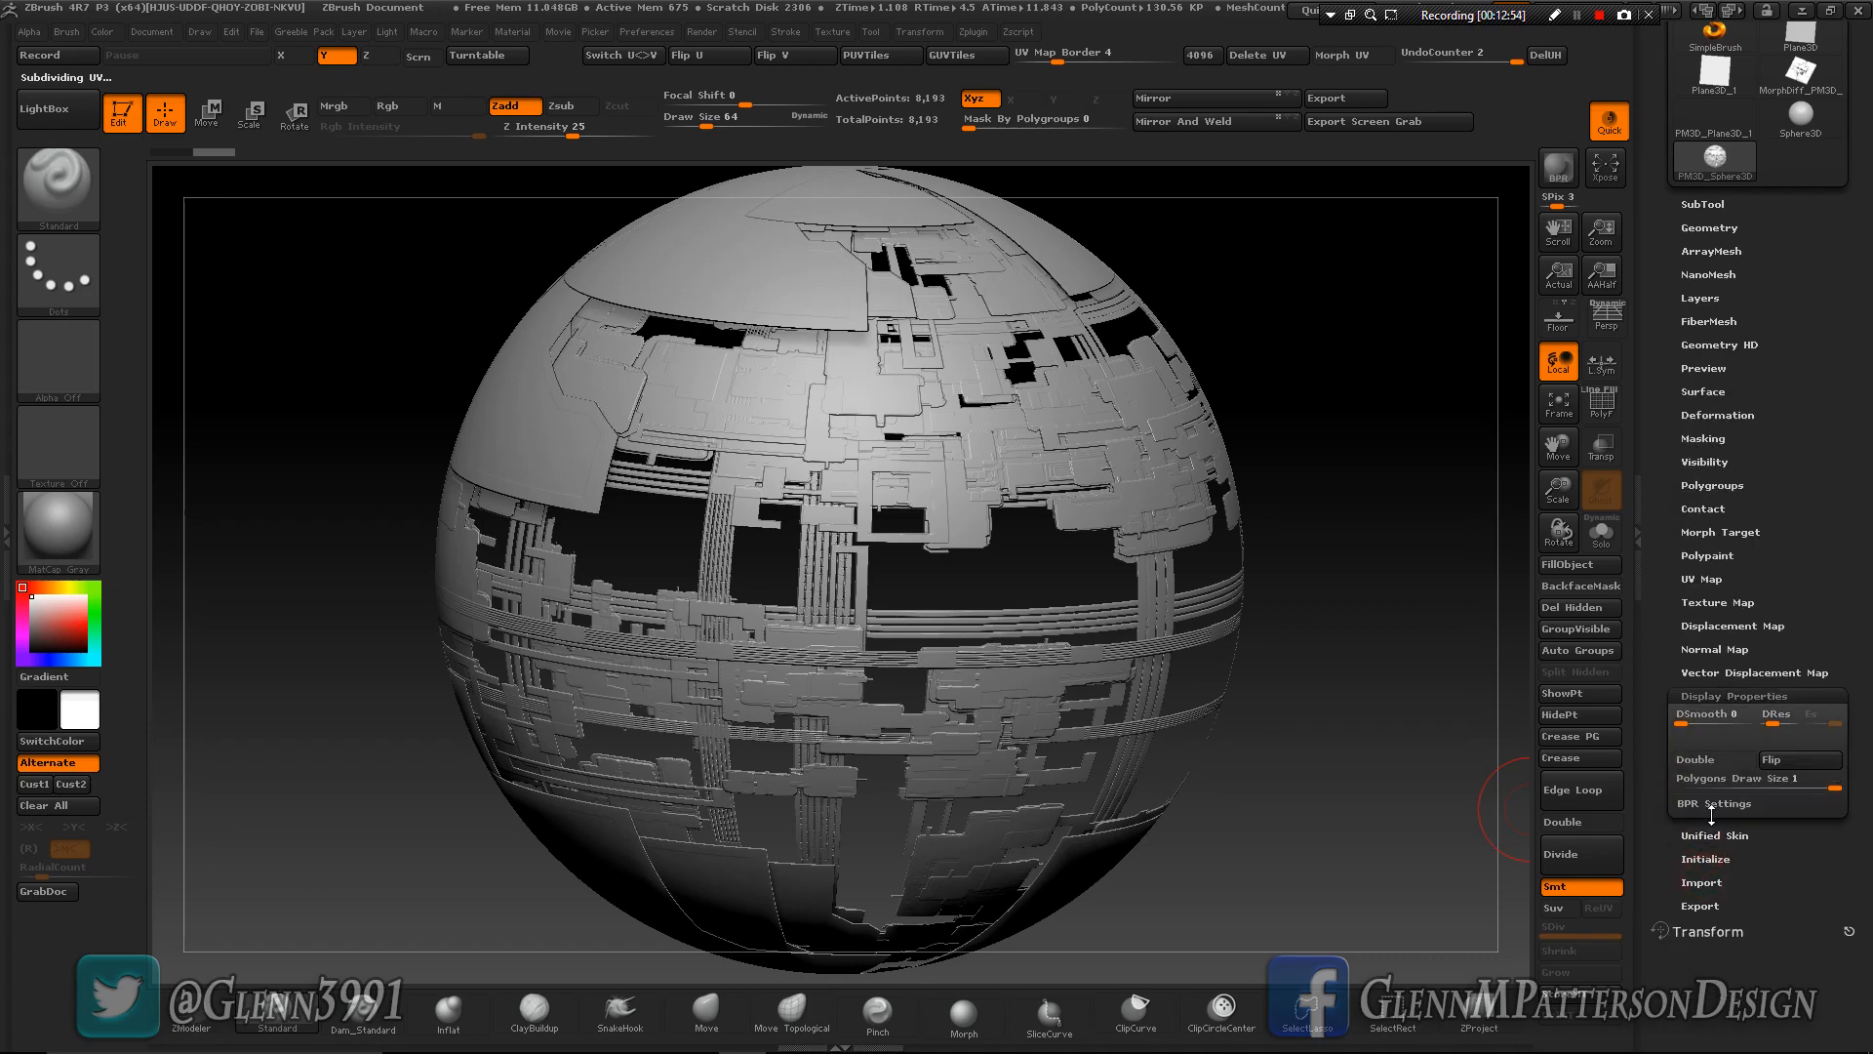
pyautogui.click(1697, 759)
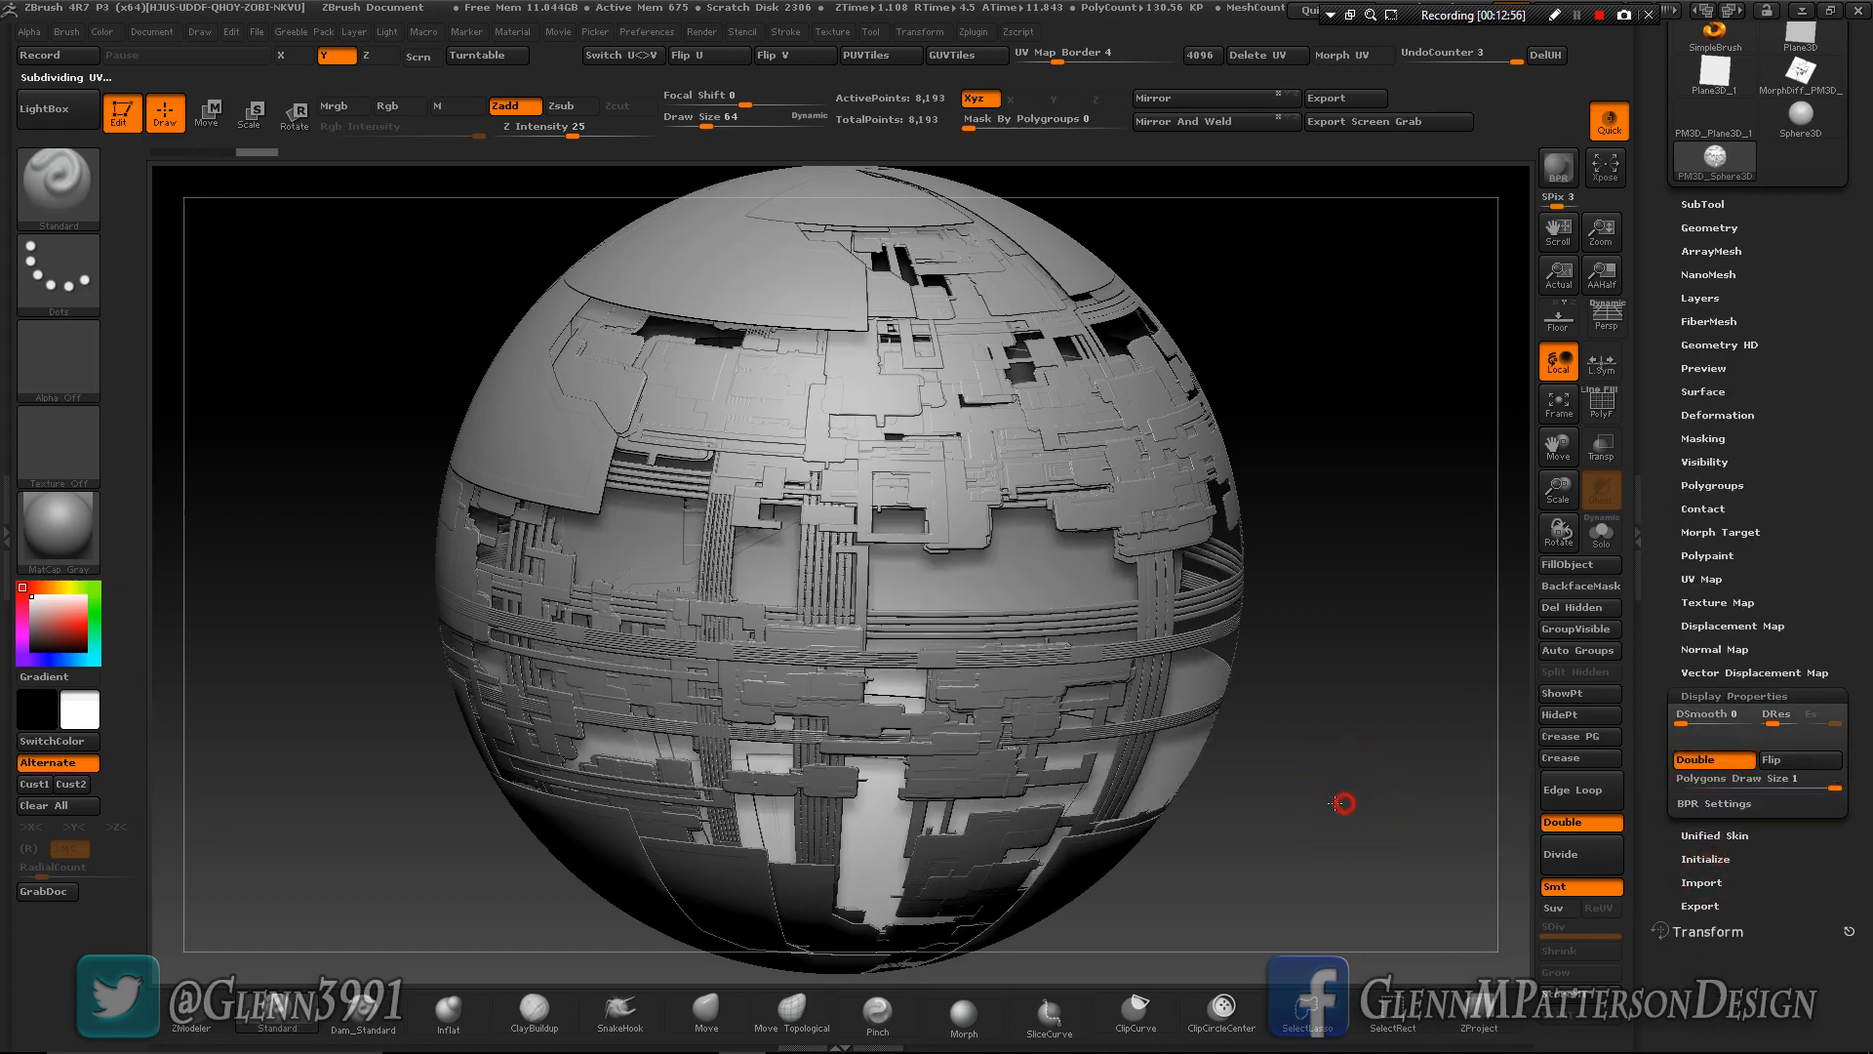
pyautogui.moveTo(1346, 798)
pyautogui.mouseDown()
pyautogui.moveTo(1263, 790)
pyautogui.moveTo(1359, 800)
pyautogui.moveTo(1339, 806)
pyautogui.moveTo(1356, 822)
pyautogui.mouseUp()
pyautogui.moveTo(1234, 820); pyautogui.dragTo(1420, 858)
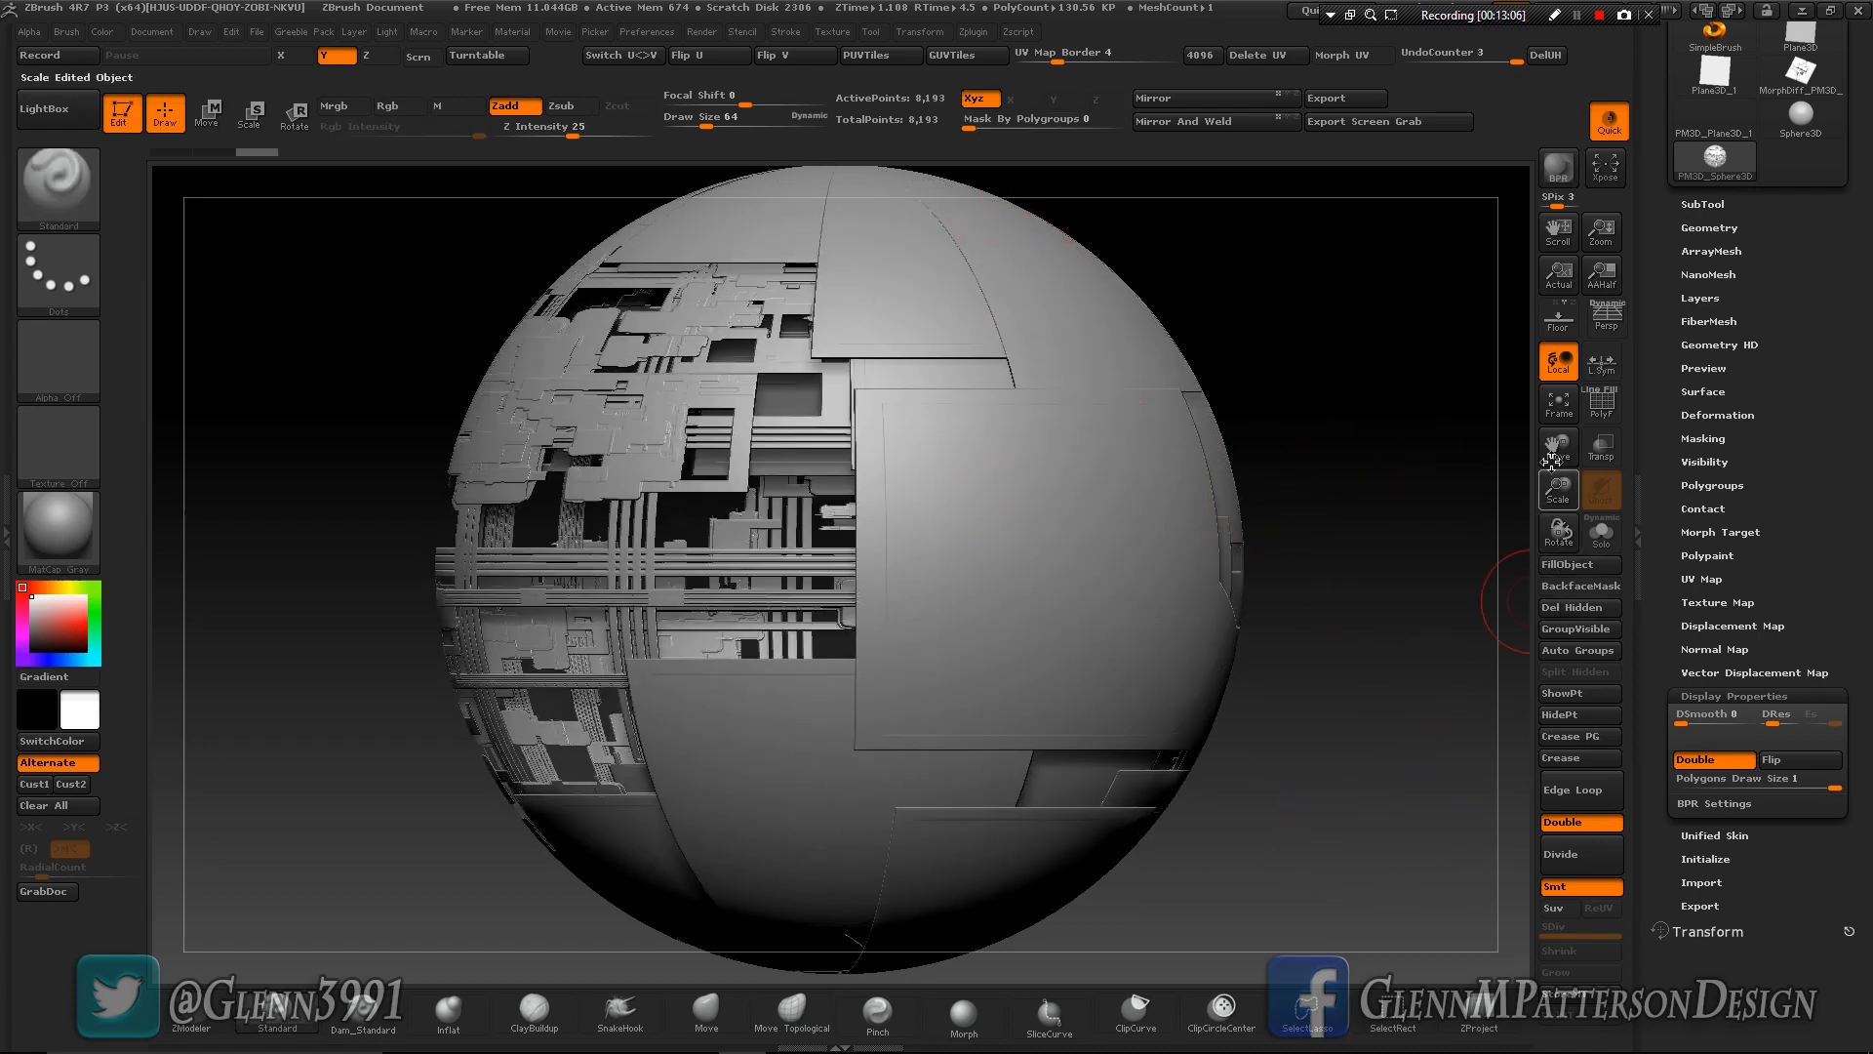
pyautogui.moveTo(1558, 447); pyautogui.dragTo(1512, 500)
pyautogui.moveTo(1255, 657); pyautogui.dragTo(1329, 669)
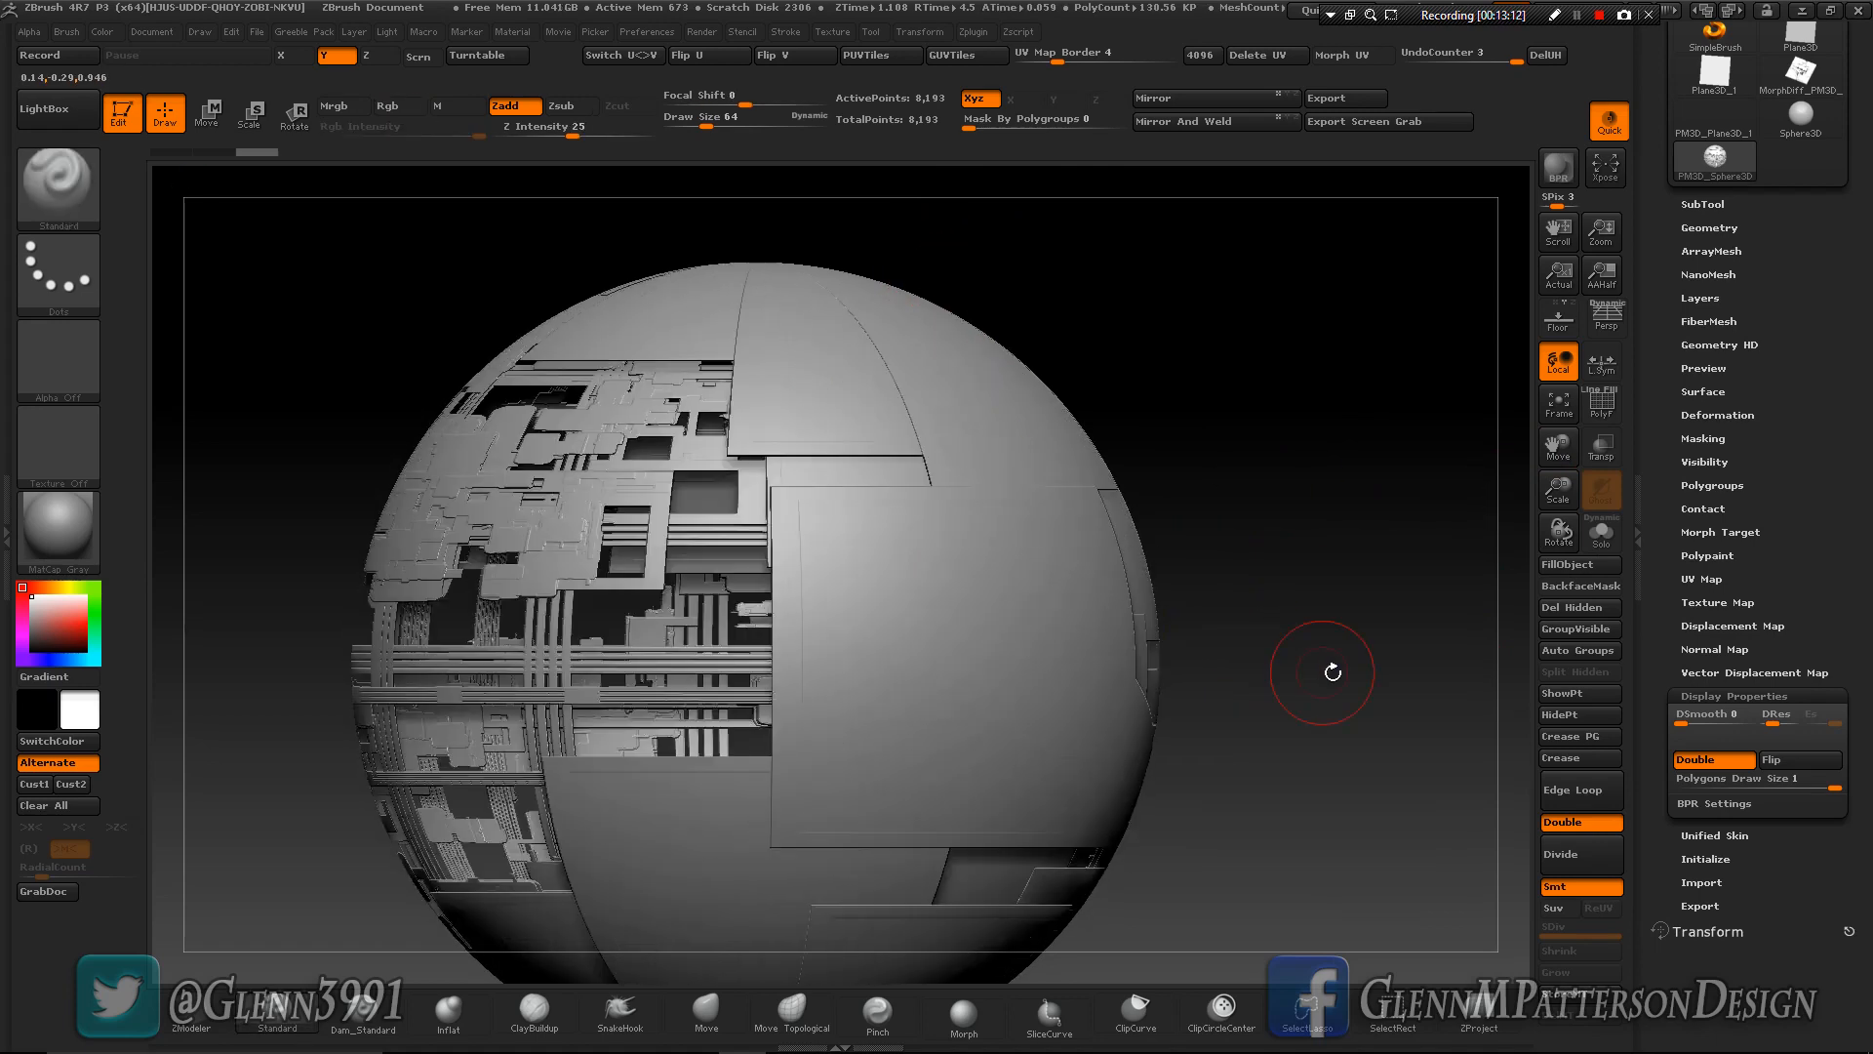
# Hide the top and bottom caps of the sphere with SelectRect, leaving the middle band visible.
pyautogui.click(1393, 1015)
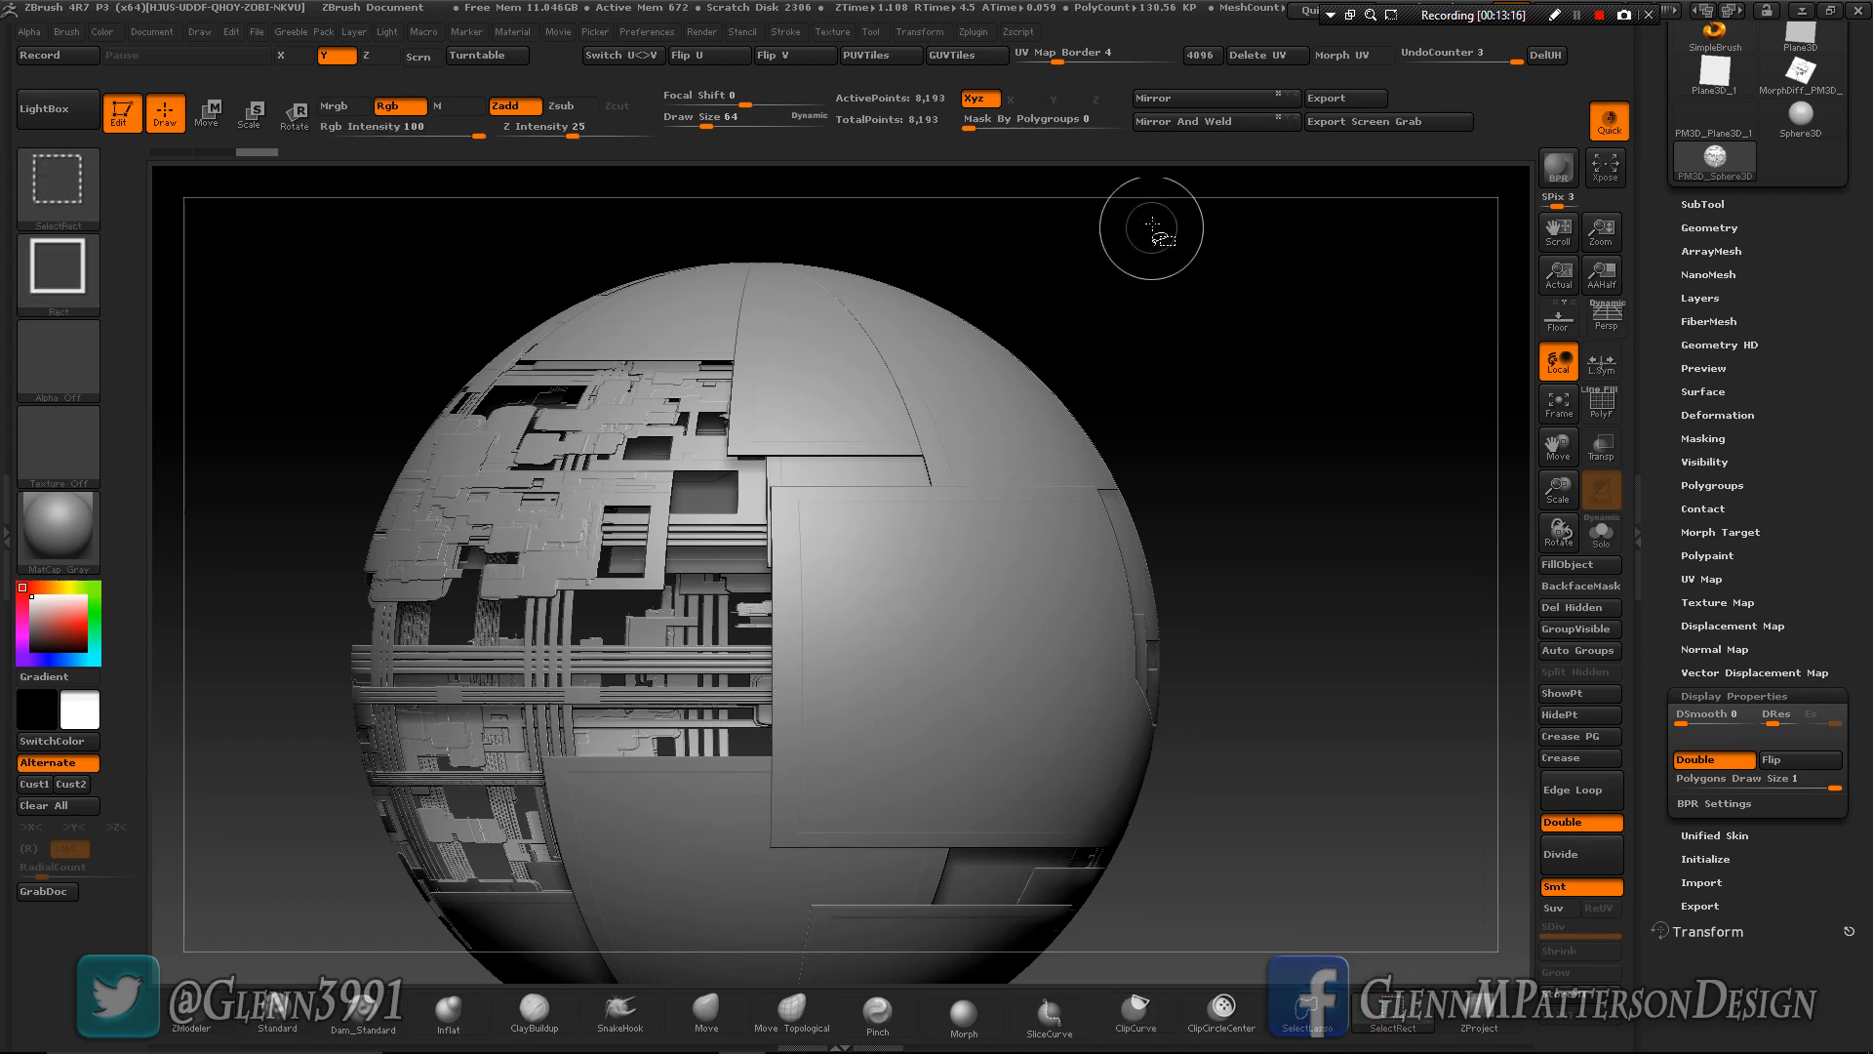
pyautogui.keyDown('ctrl'); pyautogui.keyDown('shift'); pyautogui.moveTo(1149, 223); pyautogui.dragTo(378, 343); pyautogui.keyUp('shift'); pyautogui.keyUp('ctrl')
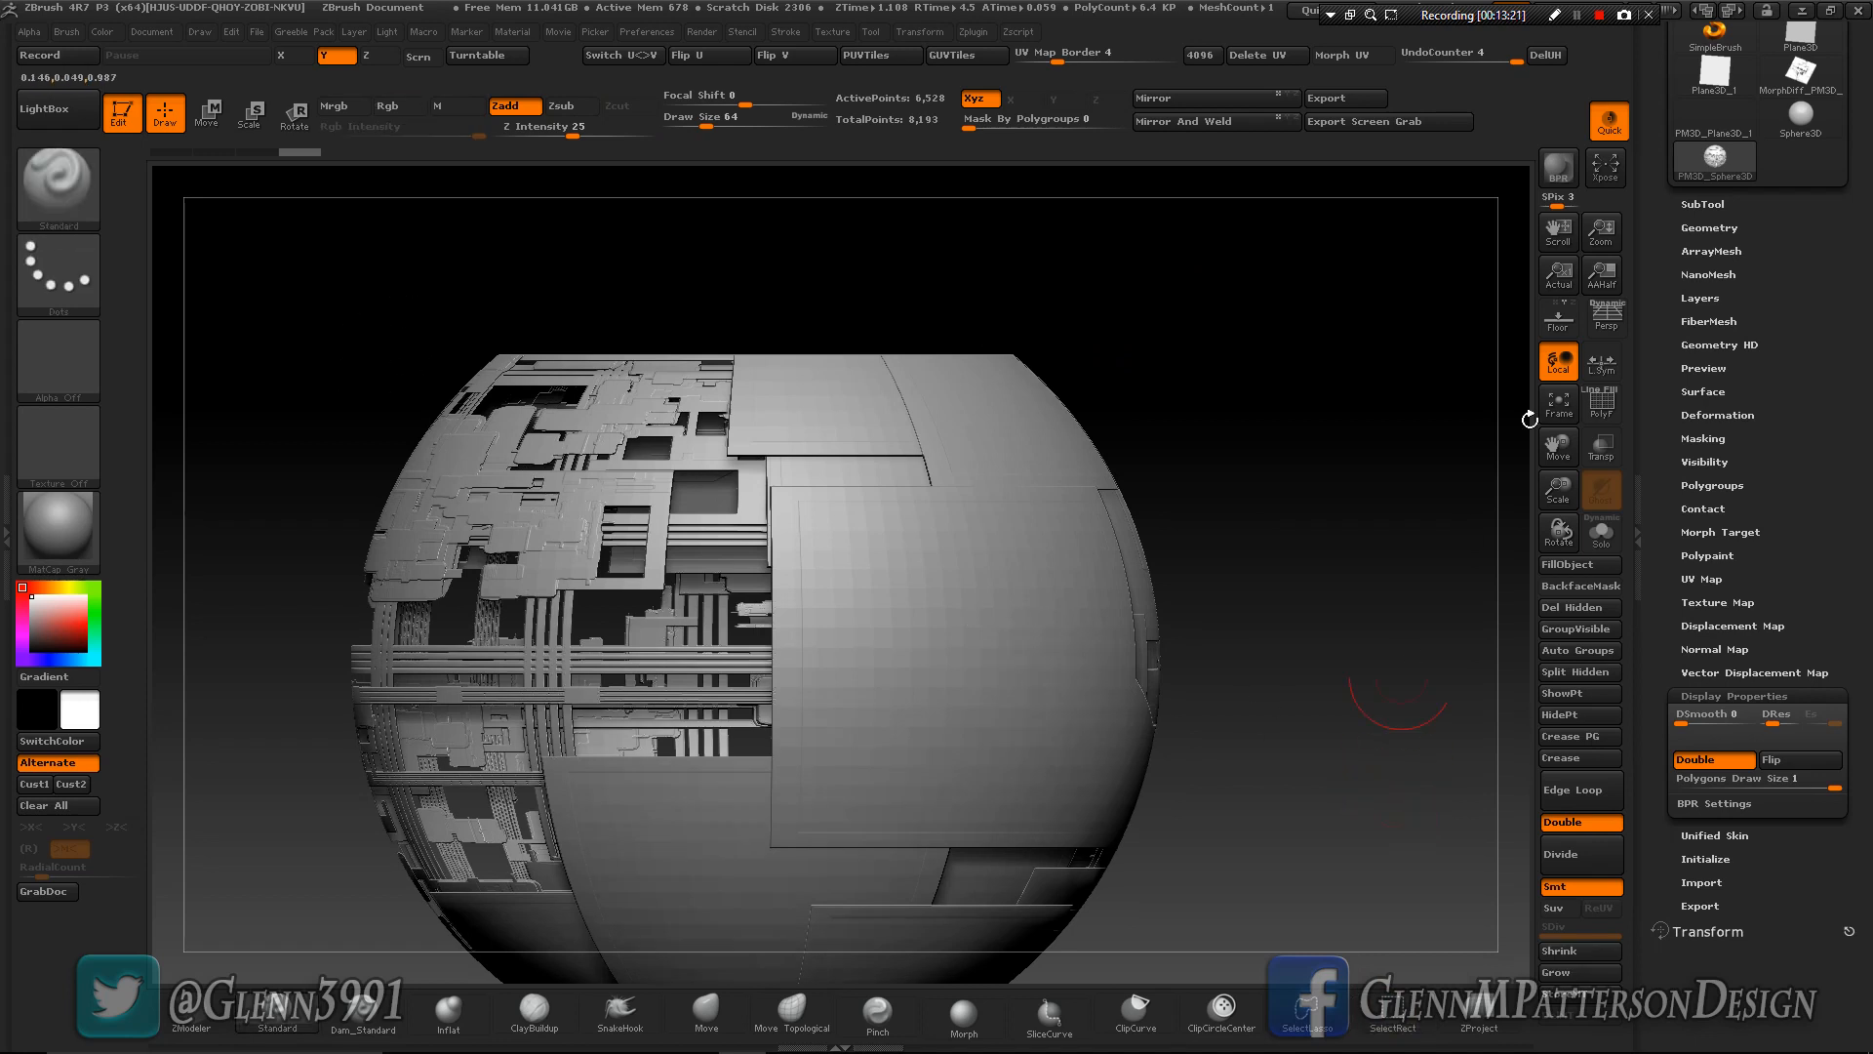
pyautogui.moveTo(1557, 447); pyautogui.dragTo(1565, 211)
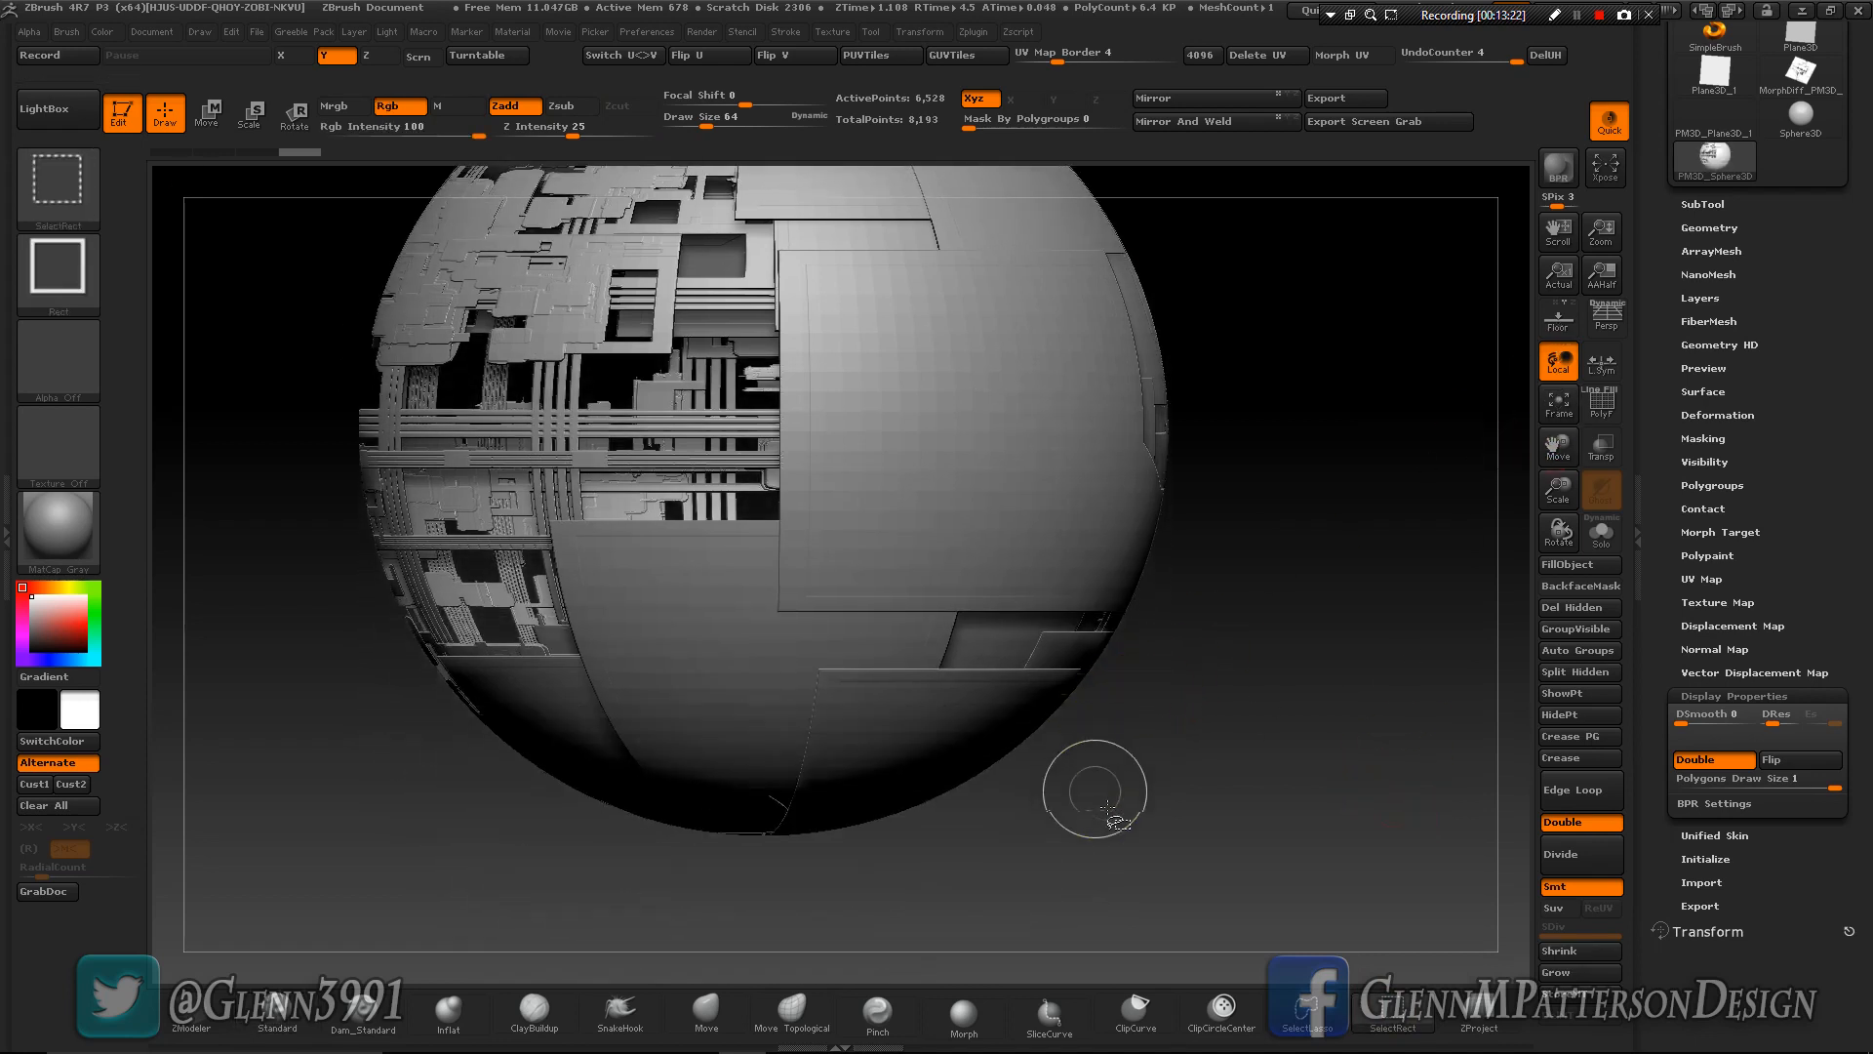
pyautogui.moveTo(1167, 877)
pyautogui.keyDown('ctrl'); pyautogui.keyDown('shift'); pyautogui.mouseDown()
pyautogui.moveTo(521, 832)
pyautogui.moveTo(410, 774)
pyautogui.mouseUp(); pyautogui.keyUp('shift'); pyautogui.keyUp('ctrl')
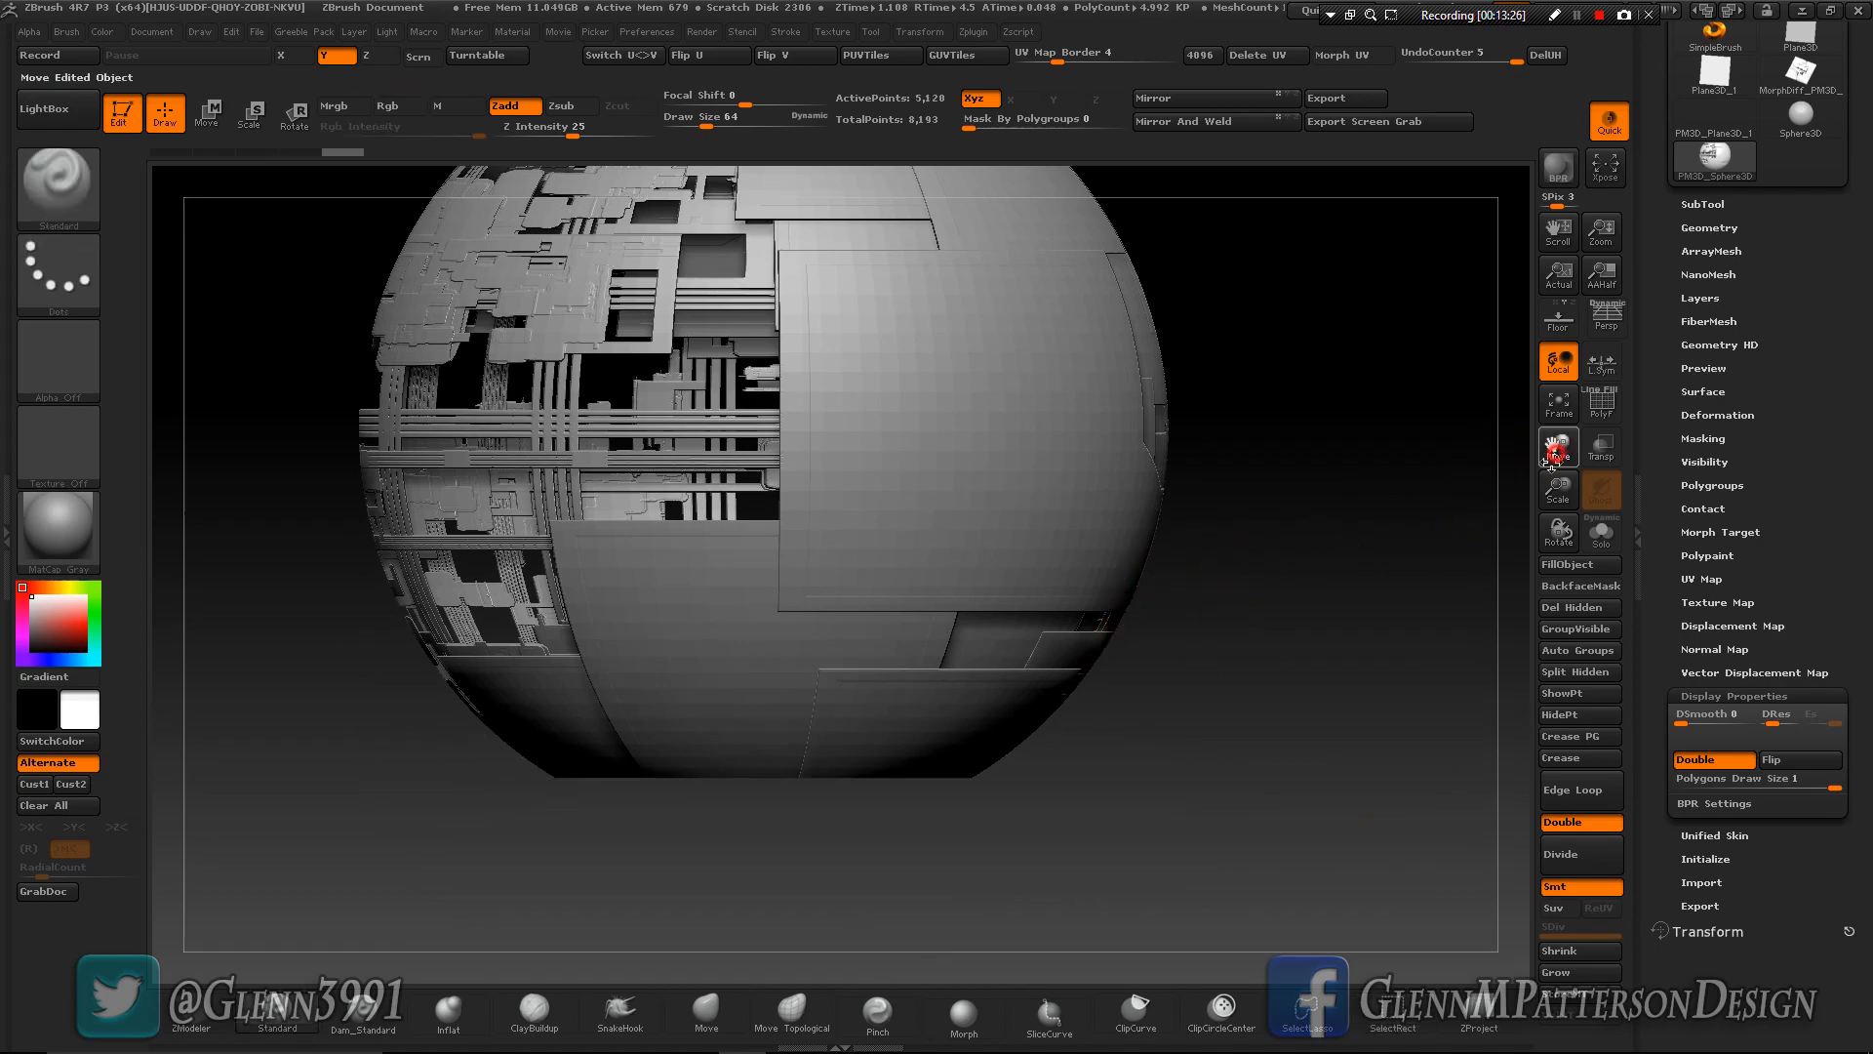
# Examine the open ends and inner side of the capless sphere, and return to its side view.
pyautogui.moveTo(1556, 451); pyautogui.dragTo(1522, 589)
pyautogui.moveTo(1219, 690); pyautogui.dragTo(938, 672)
pyautogui.moveTo(1001, 672); pyautogui.dragTo(1239, 932)
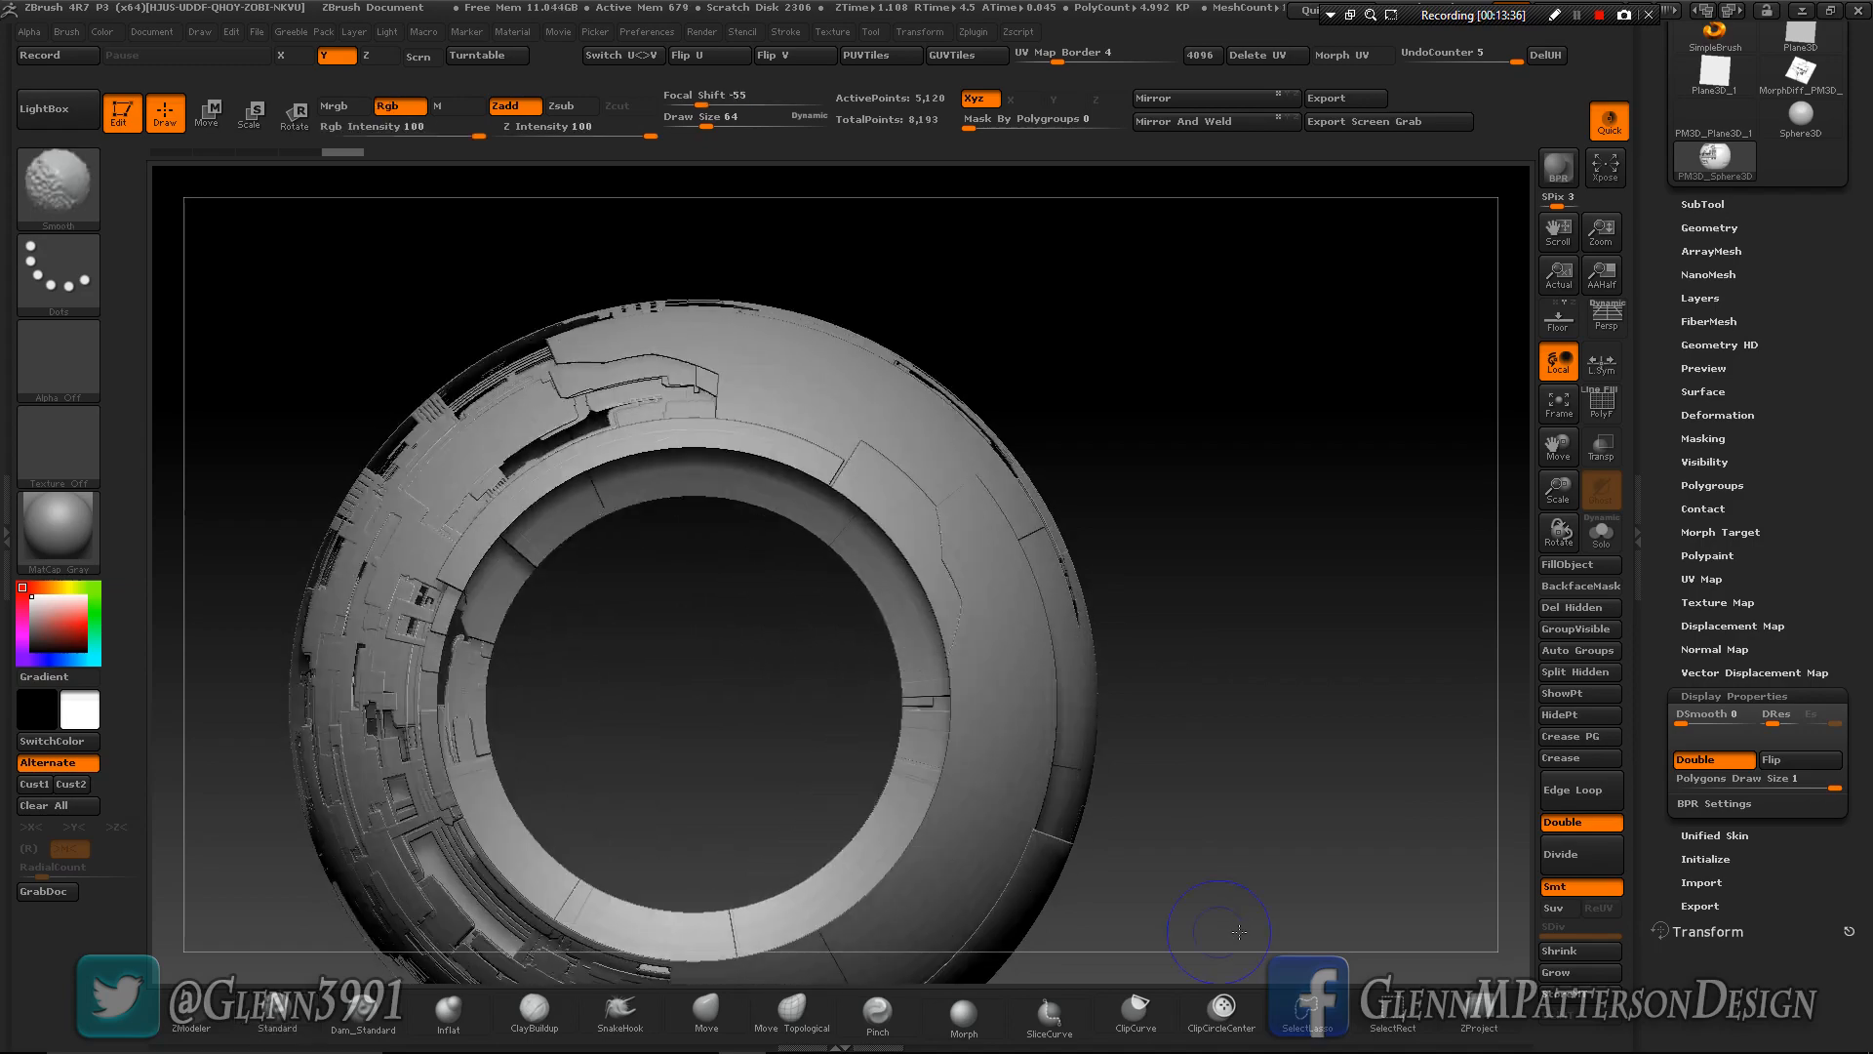
pyautogui.moveTo(1558, 444); pyautogui.dragTo(1550, 368)
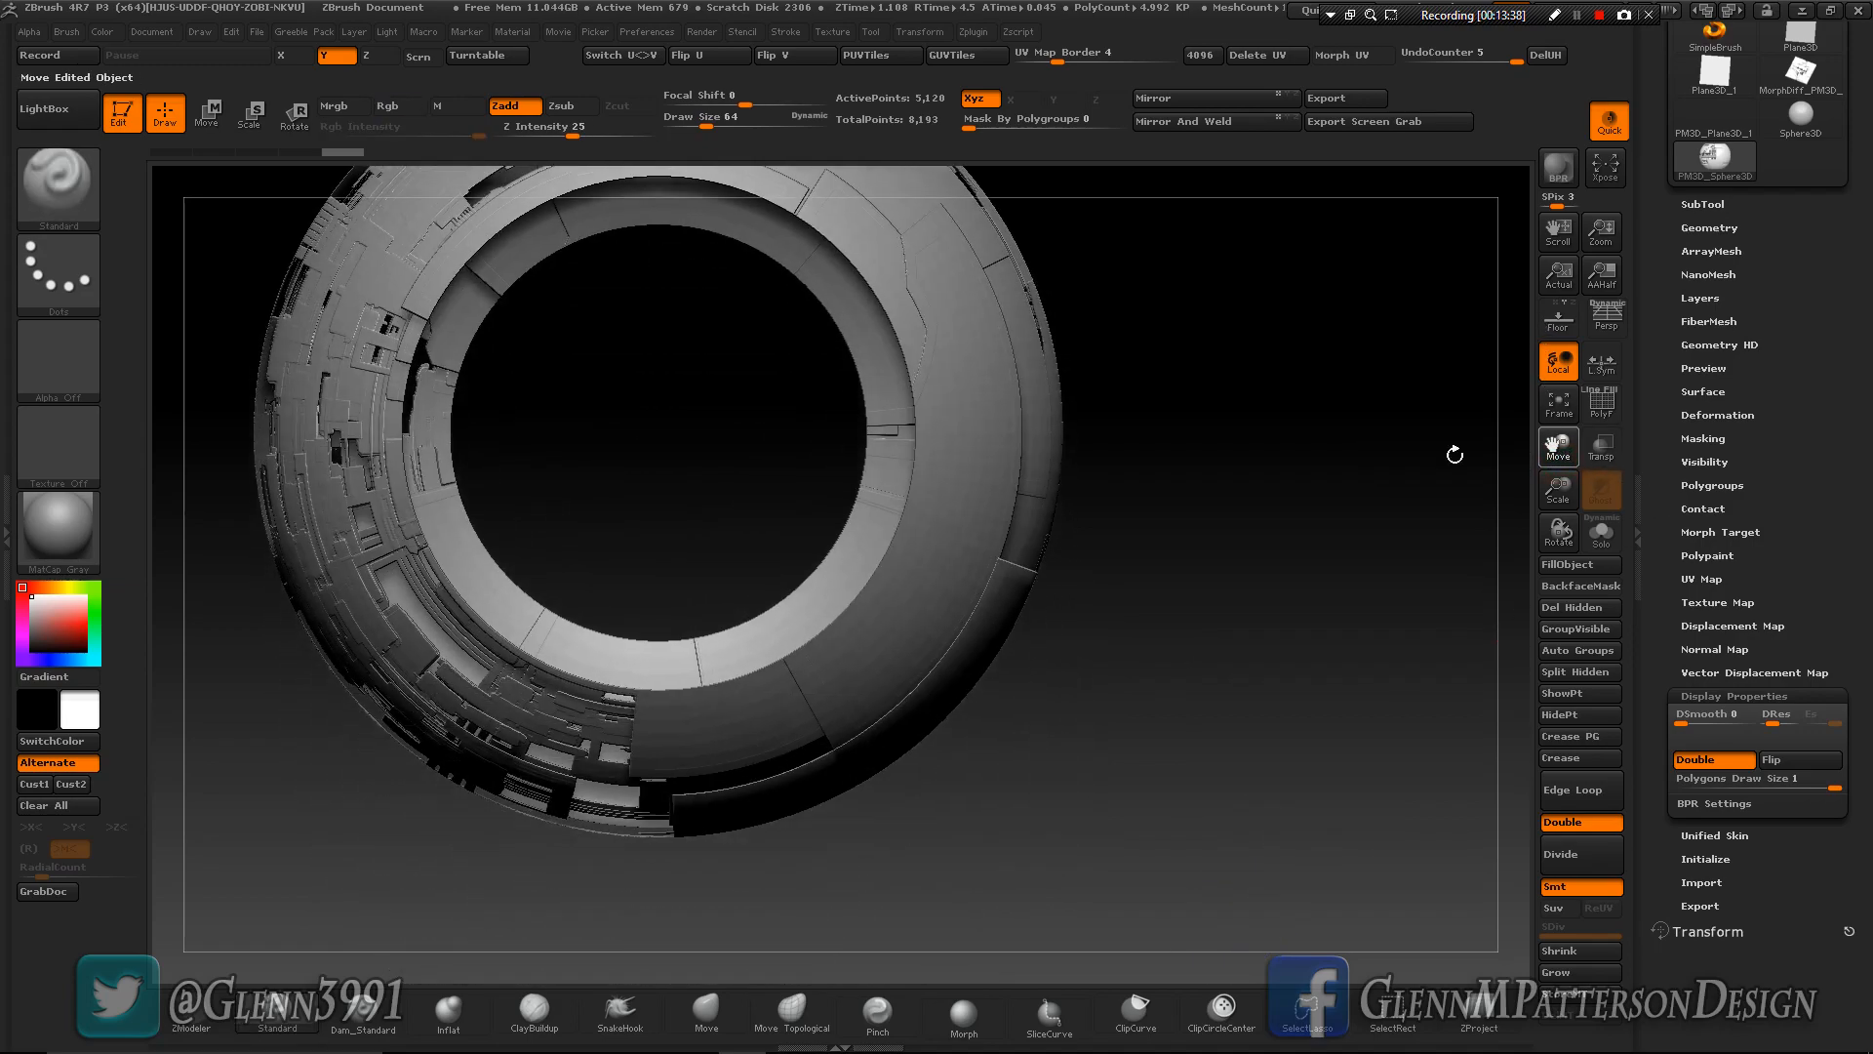
pyautogui.moveTo(1454, 452); pyautogui.dragTo(1283, 406)
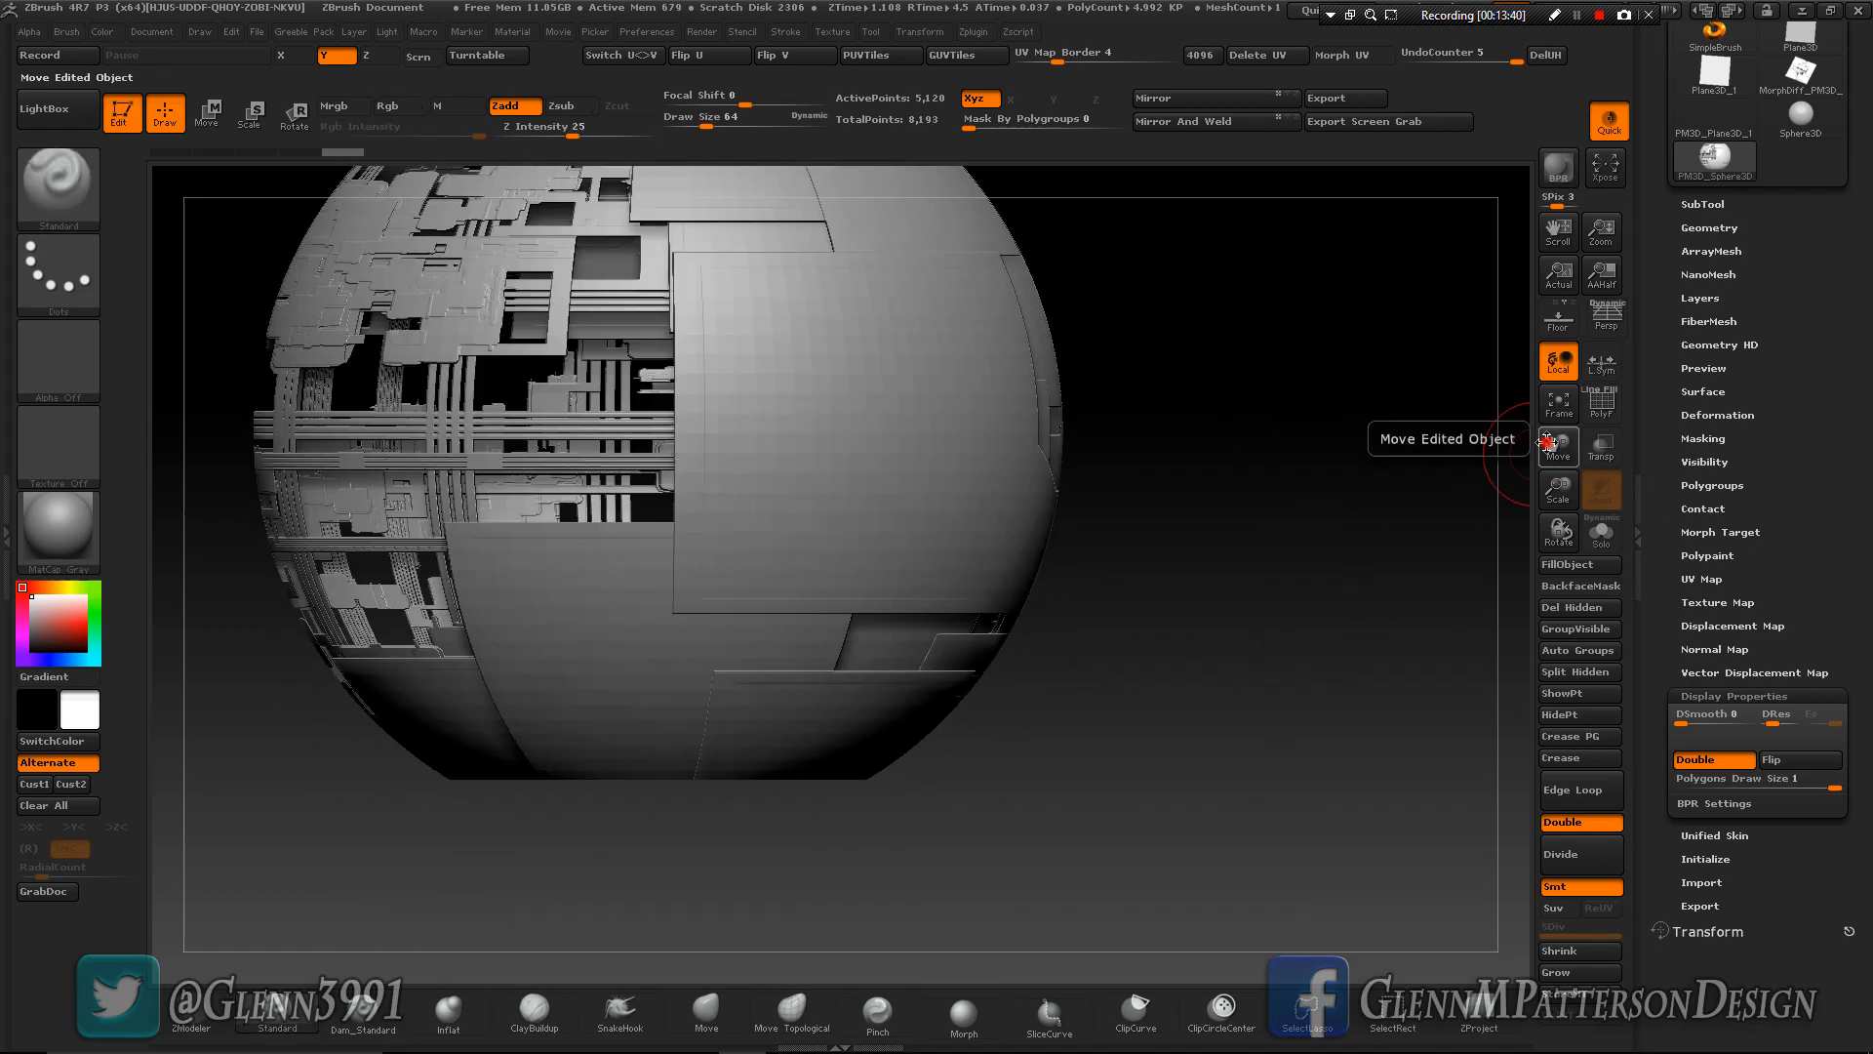
# Hide a rectangular block of the sphere's upper side with SelectRect, leaving a stepped cutout down to about mid-height.
pyautogui.moveTo(1548, 442); pyautogui.dragTo(1539, 517)
pyautogui.hotkey('ctrl', 'shift')
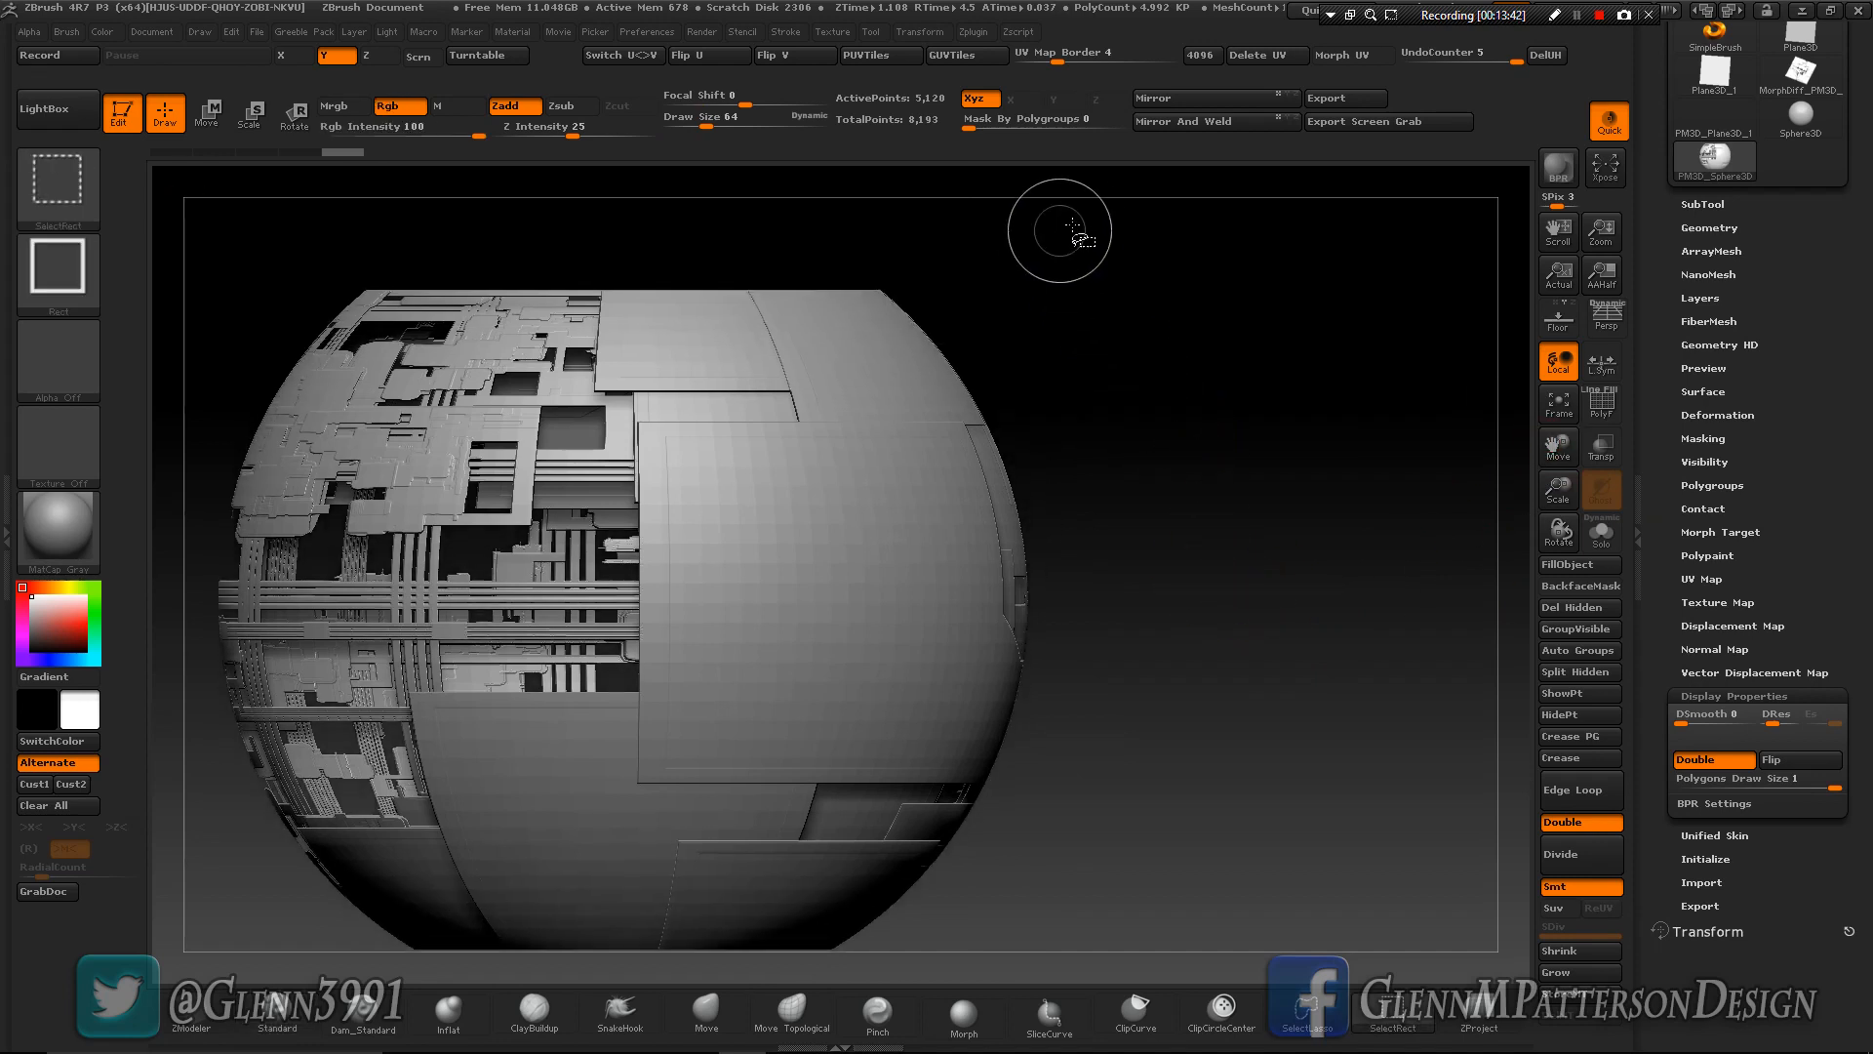
pyautogui.keyDown('ctrl'); pyautogui.keyDown('shift'); pyautogui.moveTo(1076, 223); pyautogui.dragTo(882, 636); pyautogui.keyUp('shift'); pyautogui.keyUp('ctrl')
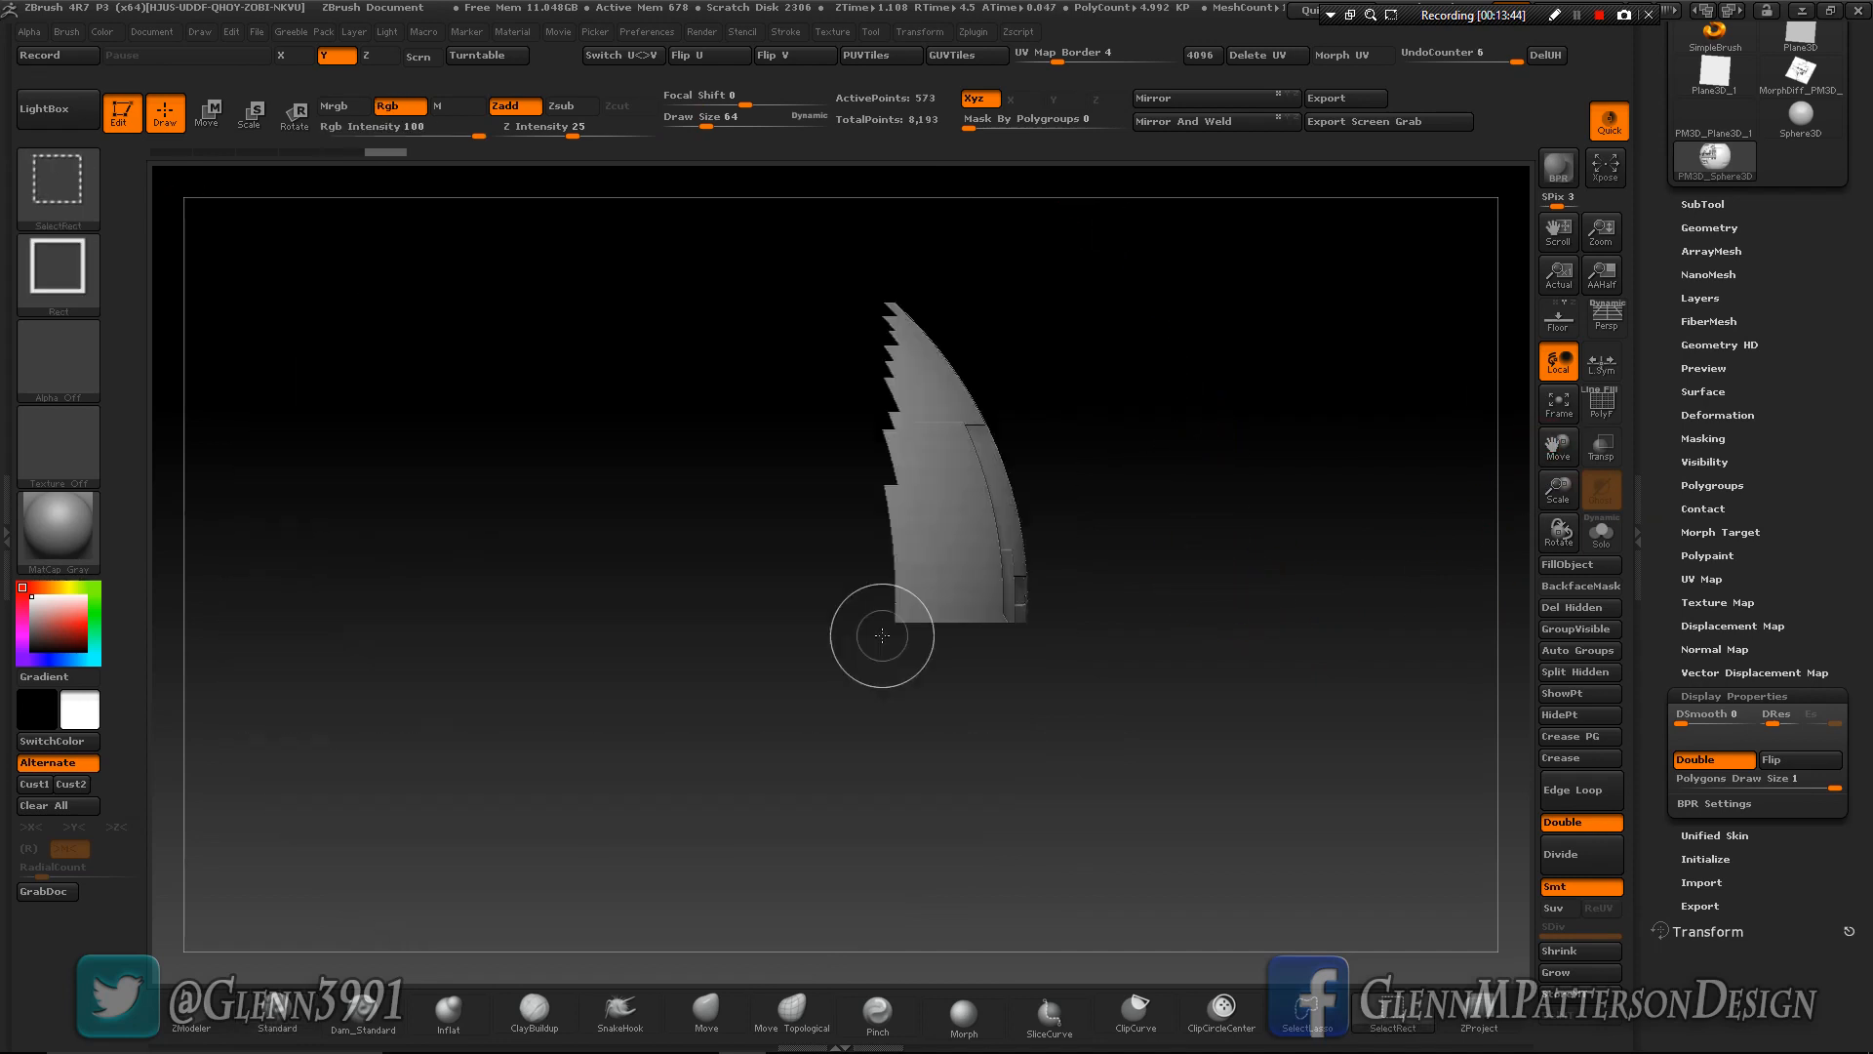
pyautogui.hotkey('ctrl', 'z')
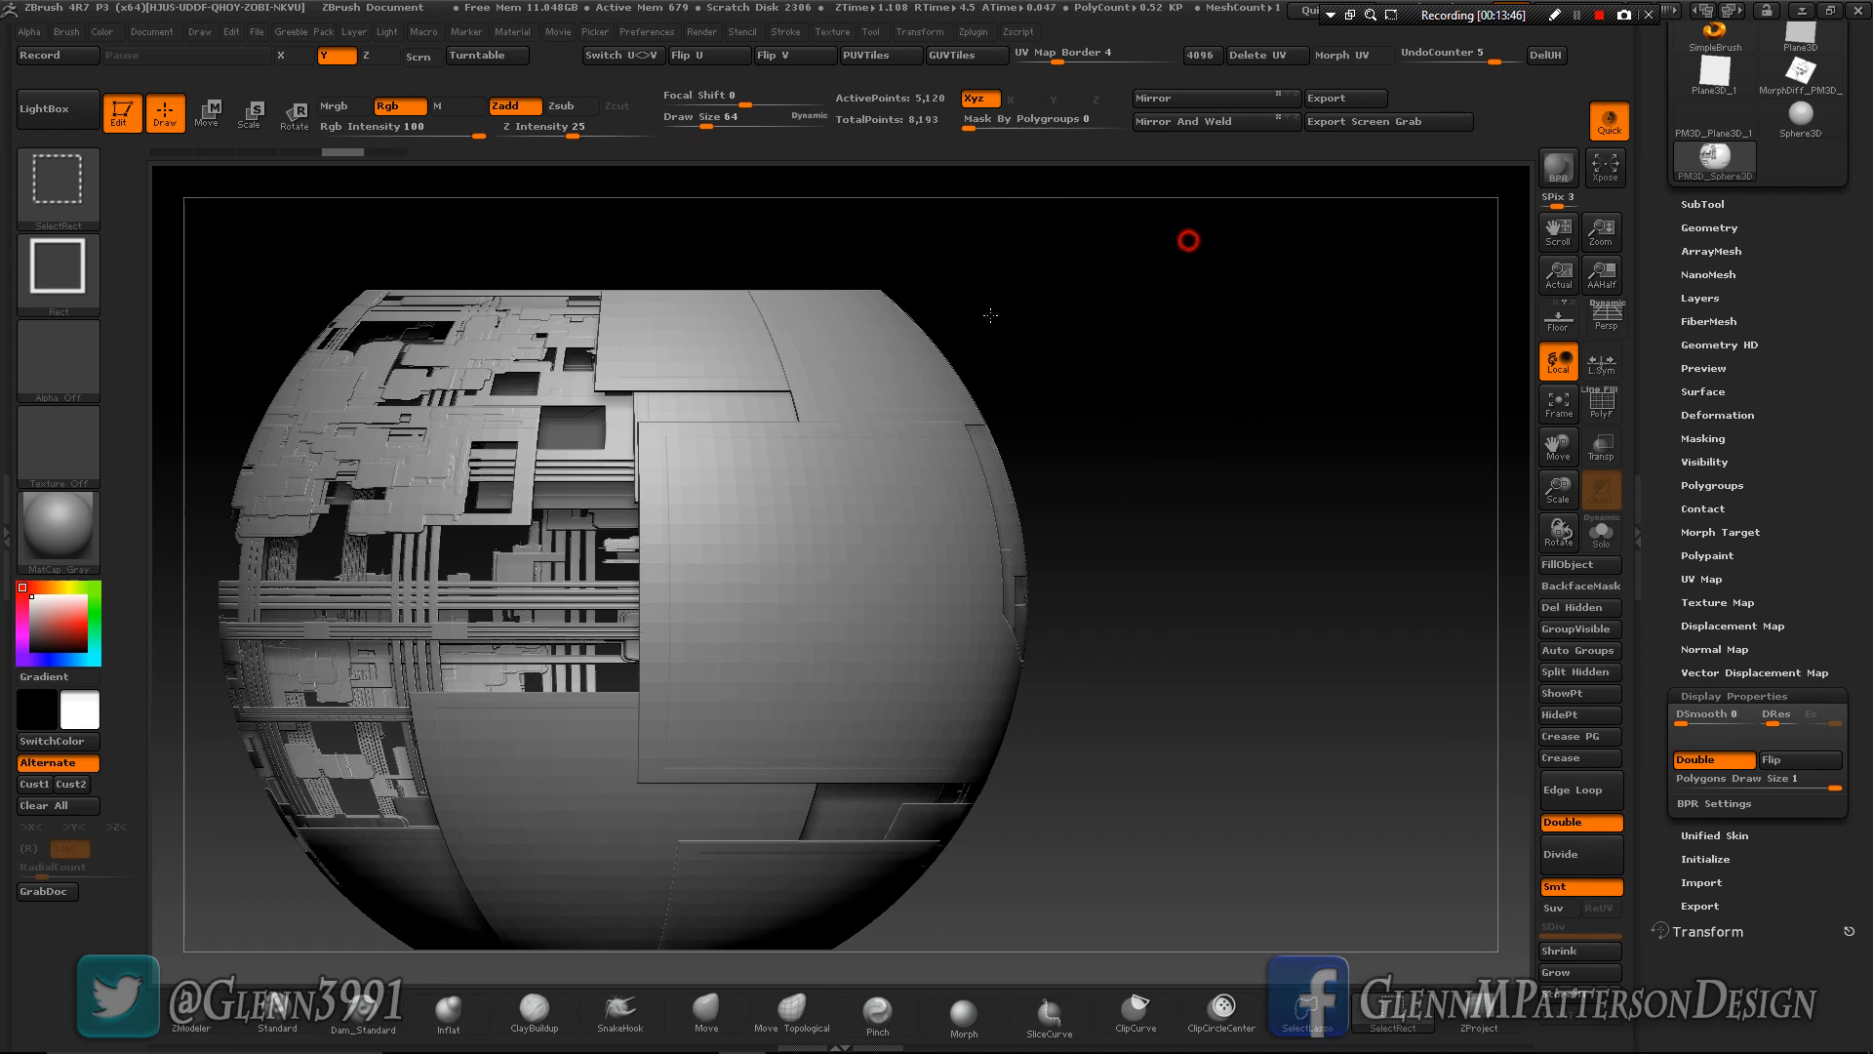
pyautogui.keyDown('ctrl'); pyautogui.keyDown('shift'); pyautogui.moveTo(1190, 241); pyautogui.dragTo(868, 597); pyautogui.keyUp('shift'); pyautogui.keyUp('ctrl')
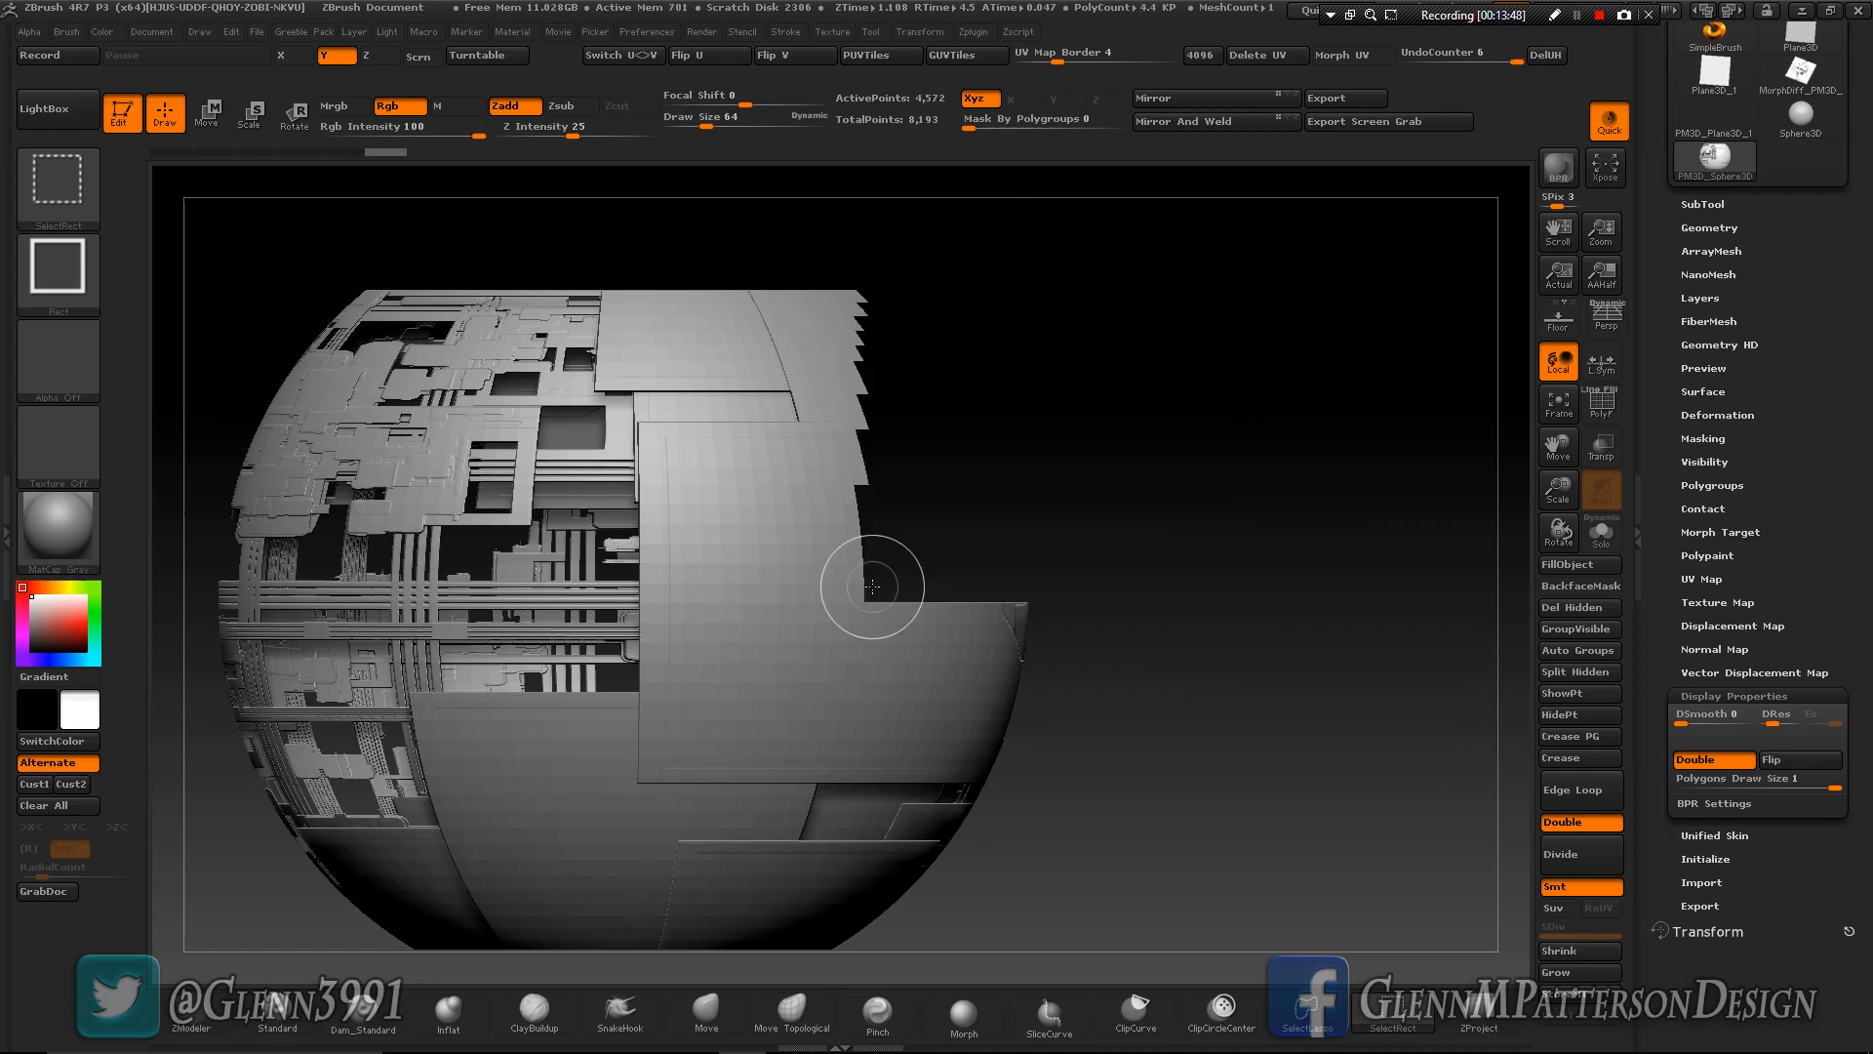
# Hide the stray jagged polygons along the cutout's curved vertical edge to even out the border.
pyautogui.keyDown('ctrl'); pyautogui.keyDown('alt'); pyautogui.keyDown('shift'); pyautogui.moveTo(922, 250); pyautogui.dragTo(859, 447); pyautogui.keyUp('shift'); pyautogui.keyUp('alt'); pyautogui.keyUp('ctrl')
pyautogui.keyDown('ctrl'); pyautogui.keyDown('alt'); pyautogui.keyDown('shift'); pyautogui.moveTo(889, 279); pyautogui.dragTo(812, 304); pyautogui.keyUp('shift'); pyautogui.keyUp('alt'); pyautogui.keyUp('ctrl')
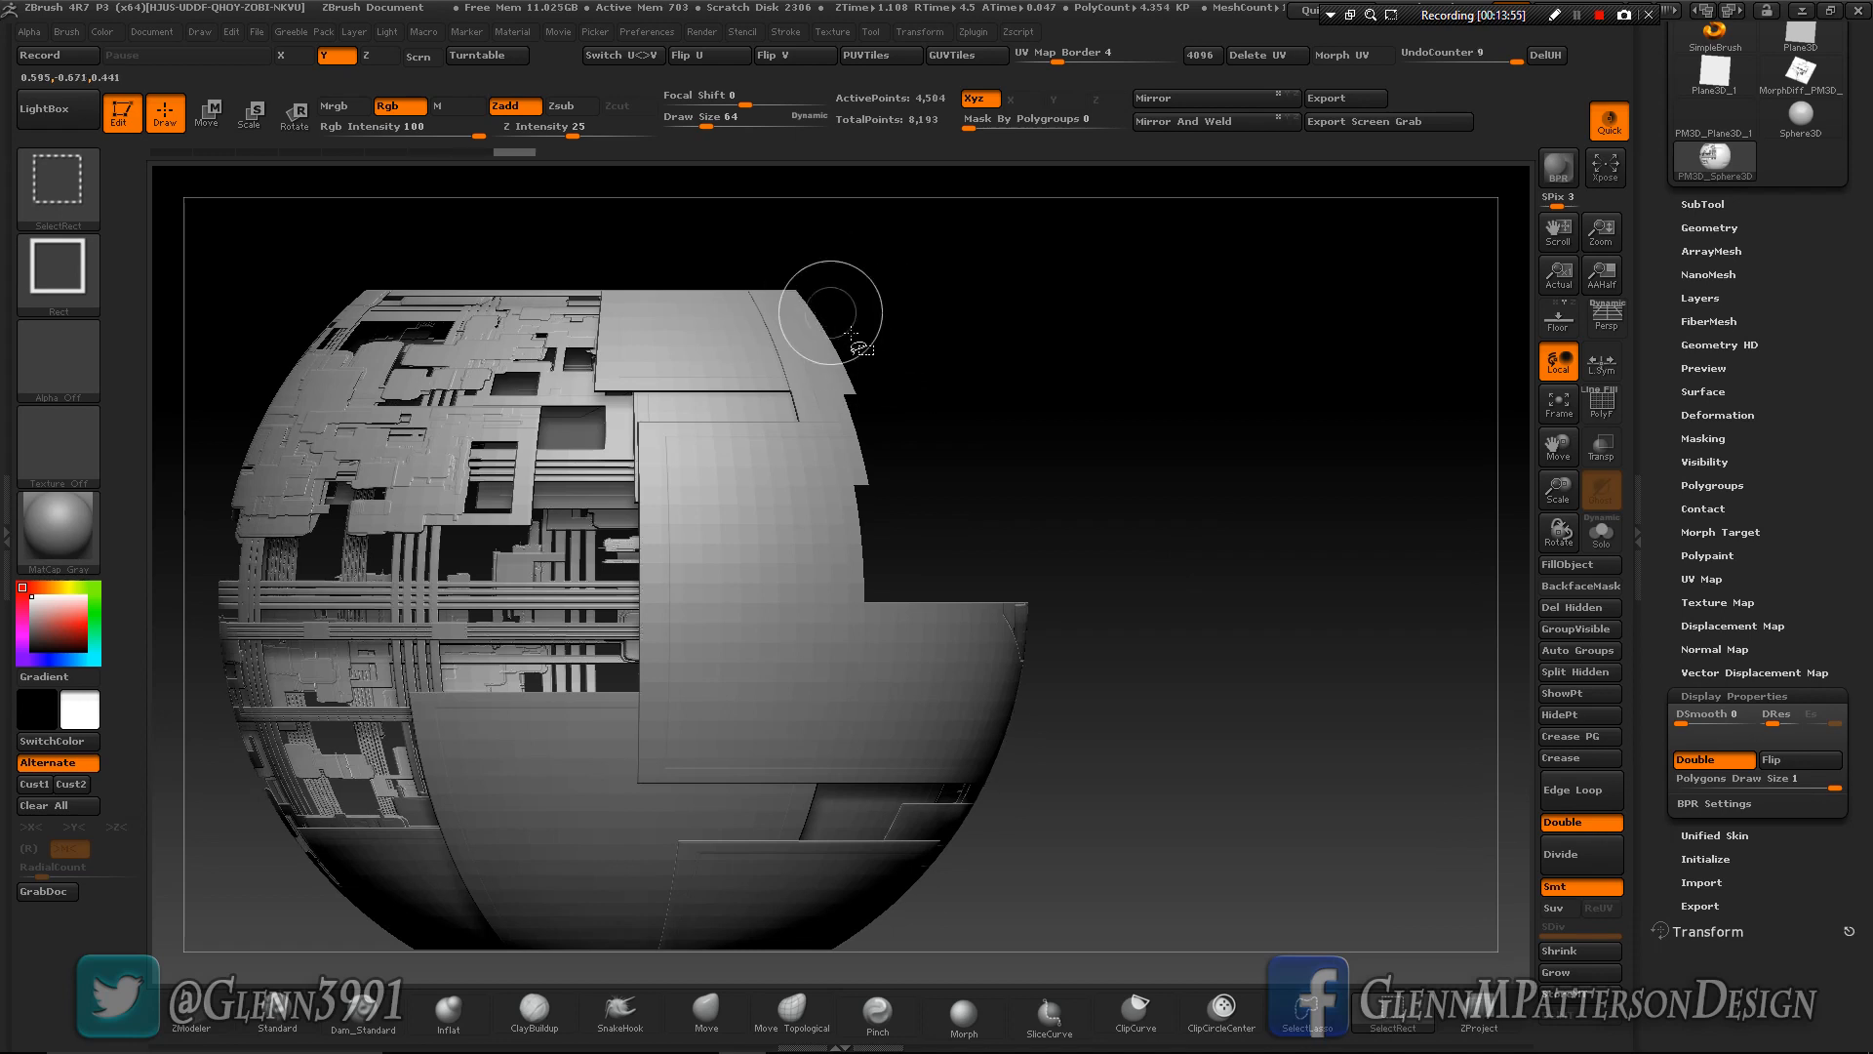
pyautogui.keyDown('ctrl'); pyautogui.keyDown('alt'); pyautogui.keyDown('shift'); pyautogui.moveTo(883, 372); pyautogui.dragTo(847, 396); pyautogui.keyUp('shift'); pyautogui.keyUp('alt'); pyautogui.keyUp('ctrl')
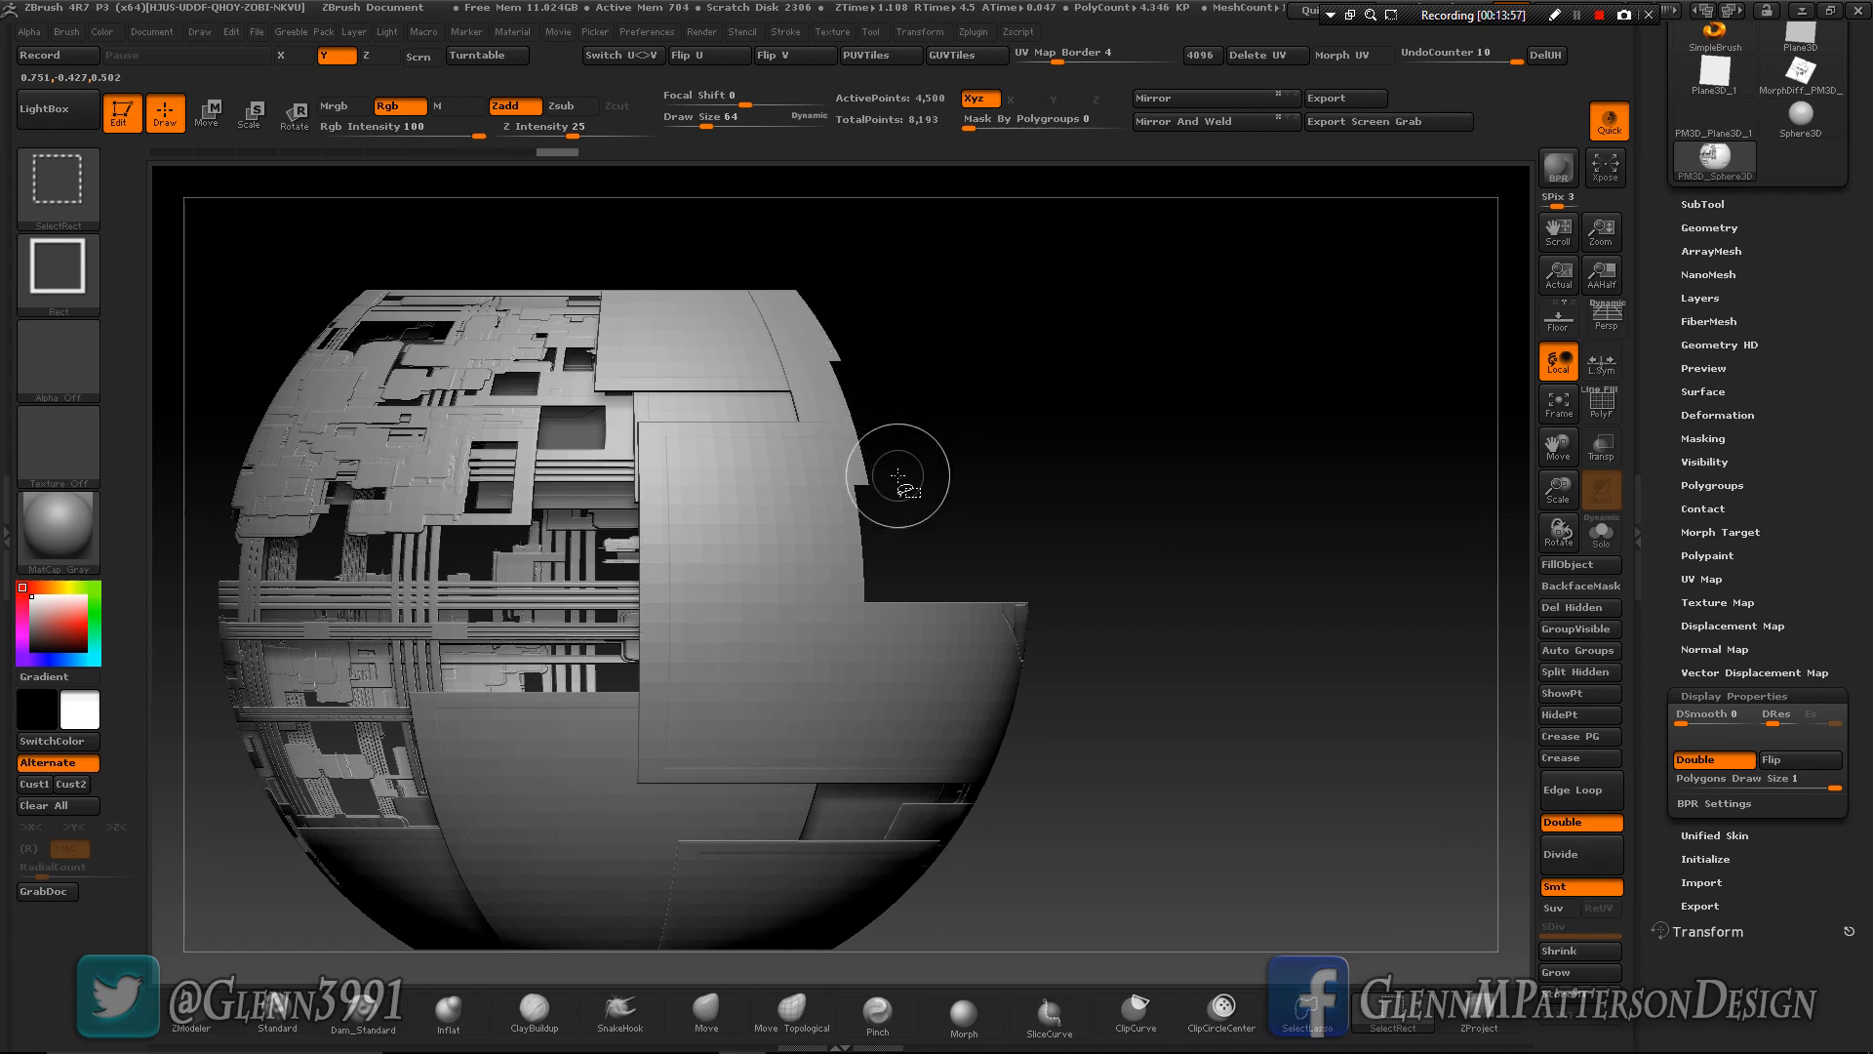
pyautogui.moveTo(906, 281)
pyautogui.keyDown('ctrl'); pyautogui.keyDown('alt'); pyautogui.keyDown('shift'); pyautogui.mouseDown()
pyautogui.moveTo(832, 353)
pyautogui.moveTo(803, 319)
pyautogui.mouseUp(); pyautogui.keyUp('shift'); pyautogui.keyUp('alt'); pyautogui.keyUp('ctrl')
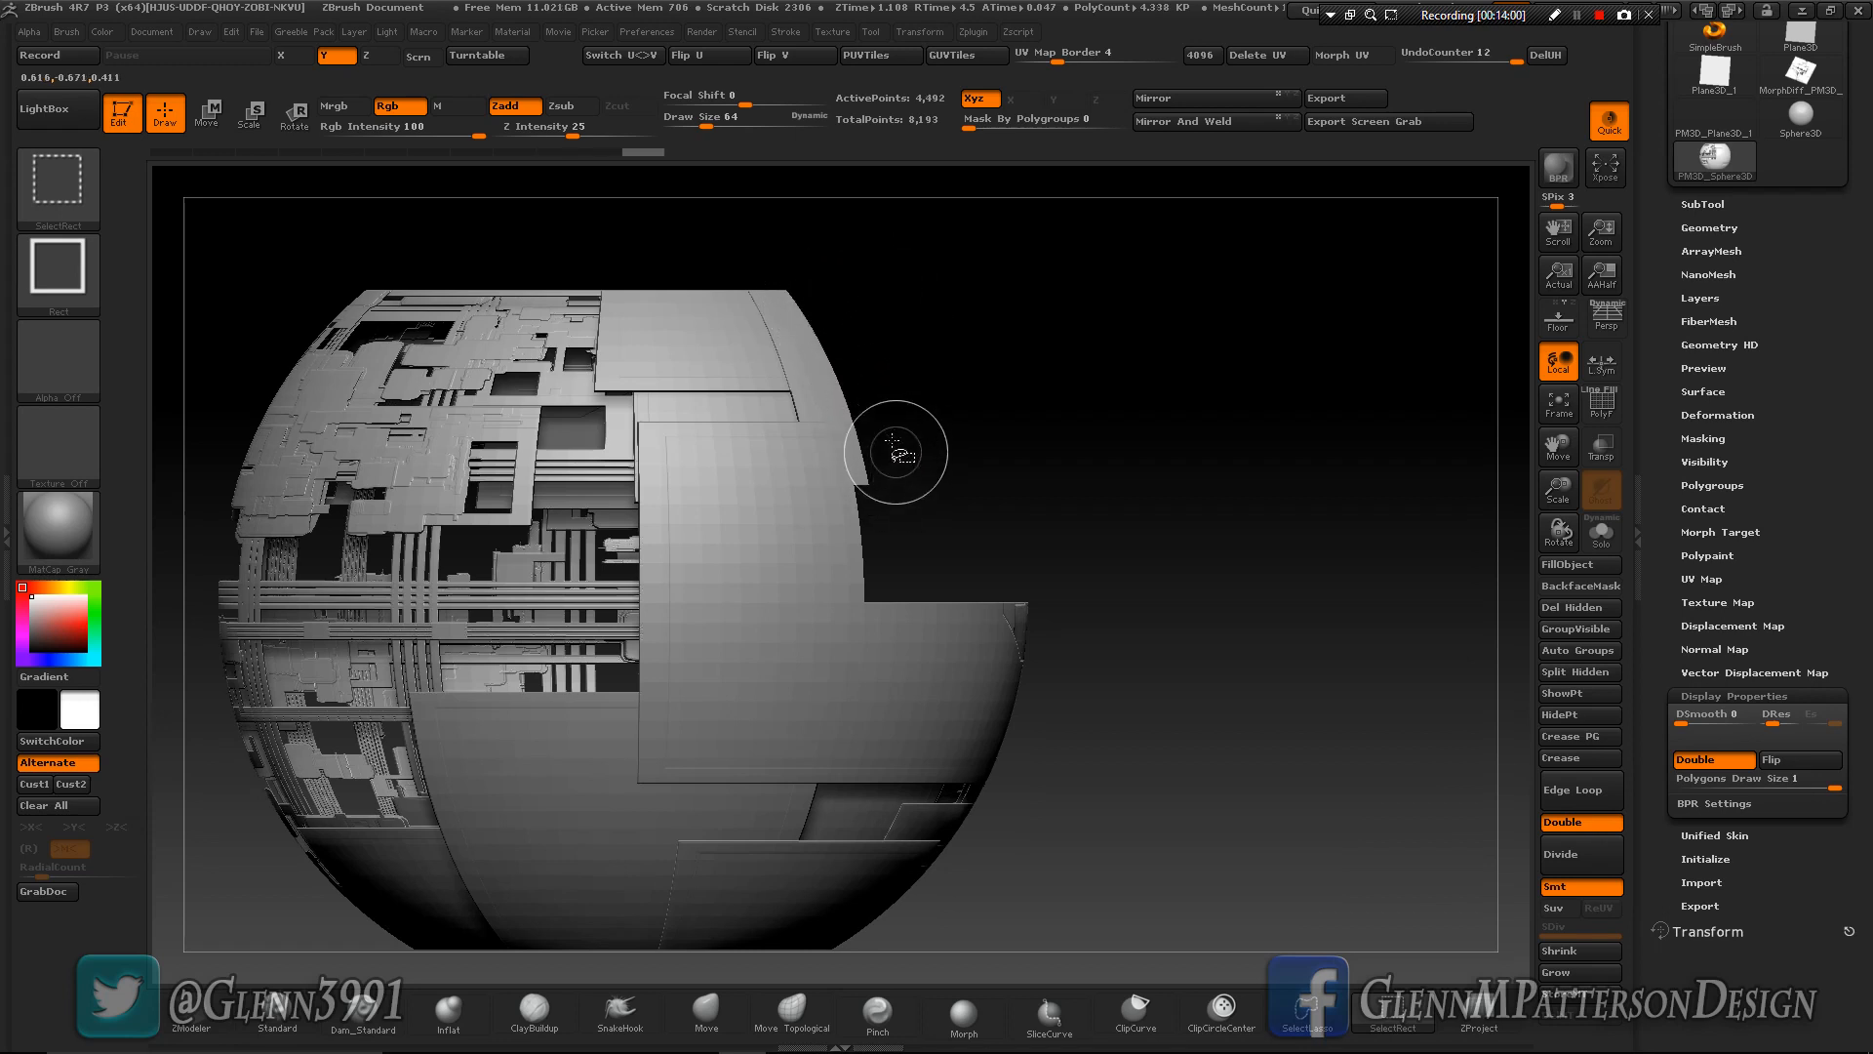
pyautogui.moveTo(891, 431)
pyautogui.keyDown('ctrl'); pyautogui.keyDown('alt'); pyautogui.keyDown('shift'); pyautogui.mouseDown()
pyautogui.moveTo(886, 466)
pyautogui.moveTo(858, 482)
pyautogui.mouseUp(); pyautogui.keyUp('shift'); pyautogui.keyUp('alt'); pyautogui.keyUp('ctrl')
pyautogui.keyDown('ctrl'); pyautogui.keyDown('alt'); pyautogui.keyDown('shift'); pyautogui.moveTo(864, 379); pyautogui.dragTo(839, 421); pyautogui.keyUp('shift'); pyautogui.keyUp('alt'); pyautogui.keyUp('ctrl')
pyautogui.moveTo(846, 343)
pyautogui.keyDown('ctrl'); pyautogui.keyDown('alt'); pyautogui.keyDown('shift'); pyautogui.mouseDown()
pyautogui.moveTo(825, 365)
pyautogui.moveTo(820, 312)
pyautogui.moveTo(798, 313)
pyautogui.mouseUp(); pyautogui.keyUp('shift'); pyautogui.keyUp('alt'); pyautogui.keyUp('ctrl')
pyautogui.hotkey('ctrl', 'z')
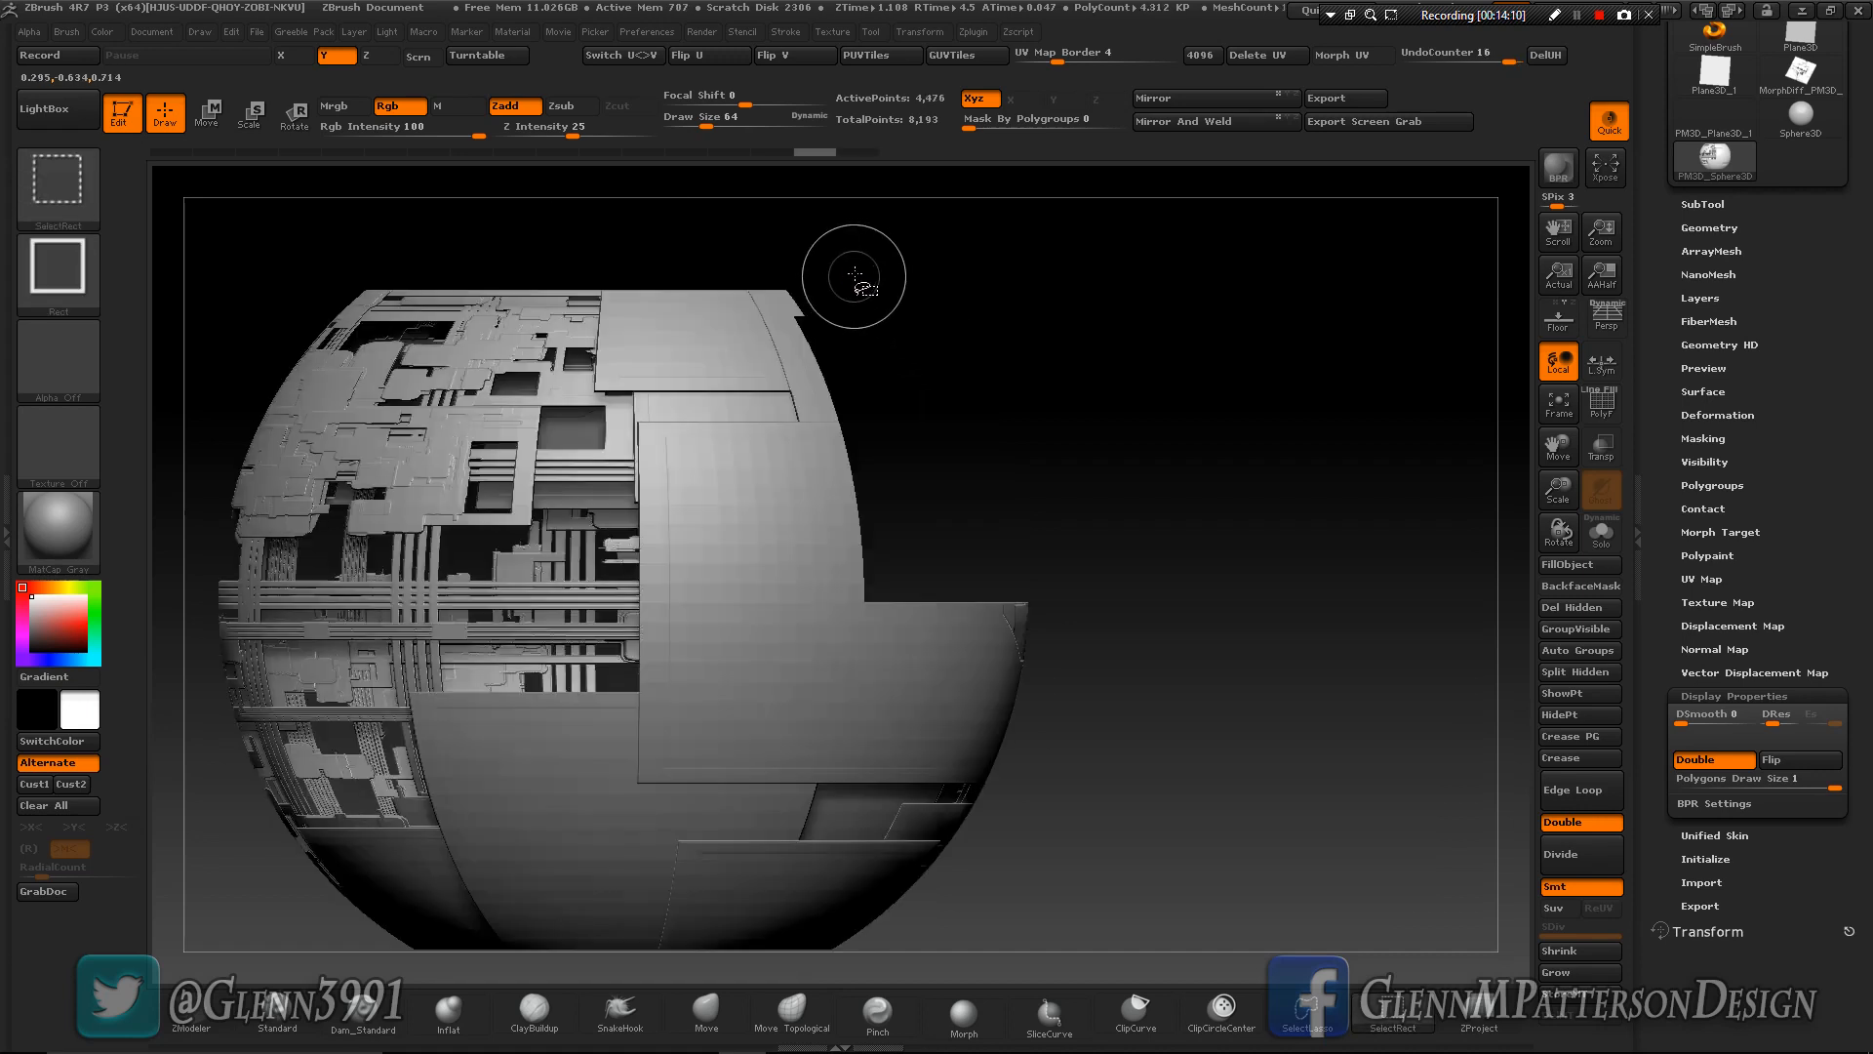
pyautogui.keyDown('ctrl'); pyautogui.keyDown('alt'); pyautogui.keyDown('shift'); pyautogui.moveTo(854, 275); pyautogui.dragTo(795, 310); pyautogui.keyUp('shift'); pyautogui.keyUp('alt'); pyautogui.keyUp('ctrl')
# Delete the sphere's hidden polygons with the Modify Topology Del Hidden command.
pyautogui.moveTo(1308, 585)
pyautogui.mouseDown()
pyautogui.moveTo(1175, 623)
pyautogui.moveTo(1337, 565)
pyautogui.moveTo(1409, 501)
pyautogui.moveTo(1388, 546)
pyautogui.moveTo(1267, 649)
pyautogui.mouseUp()
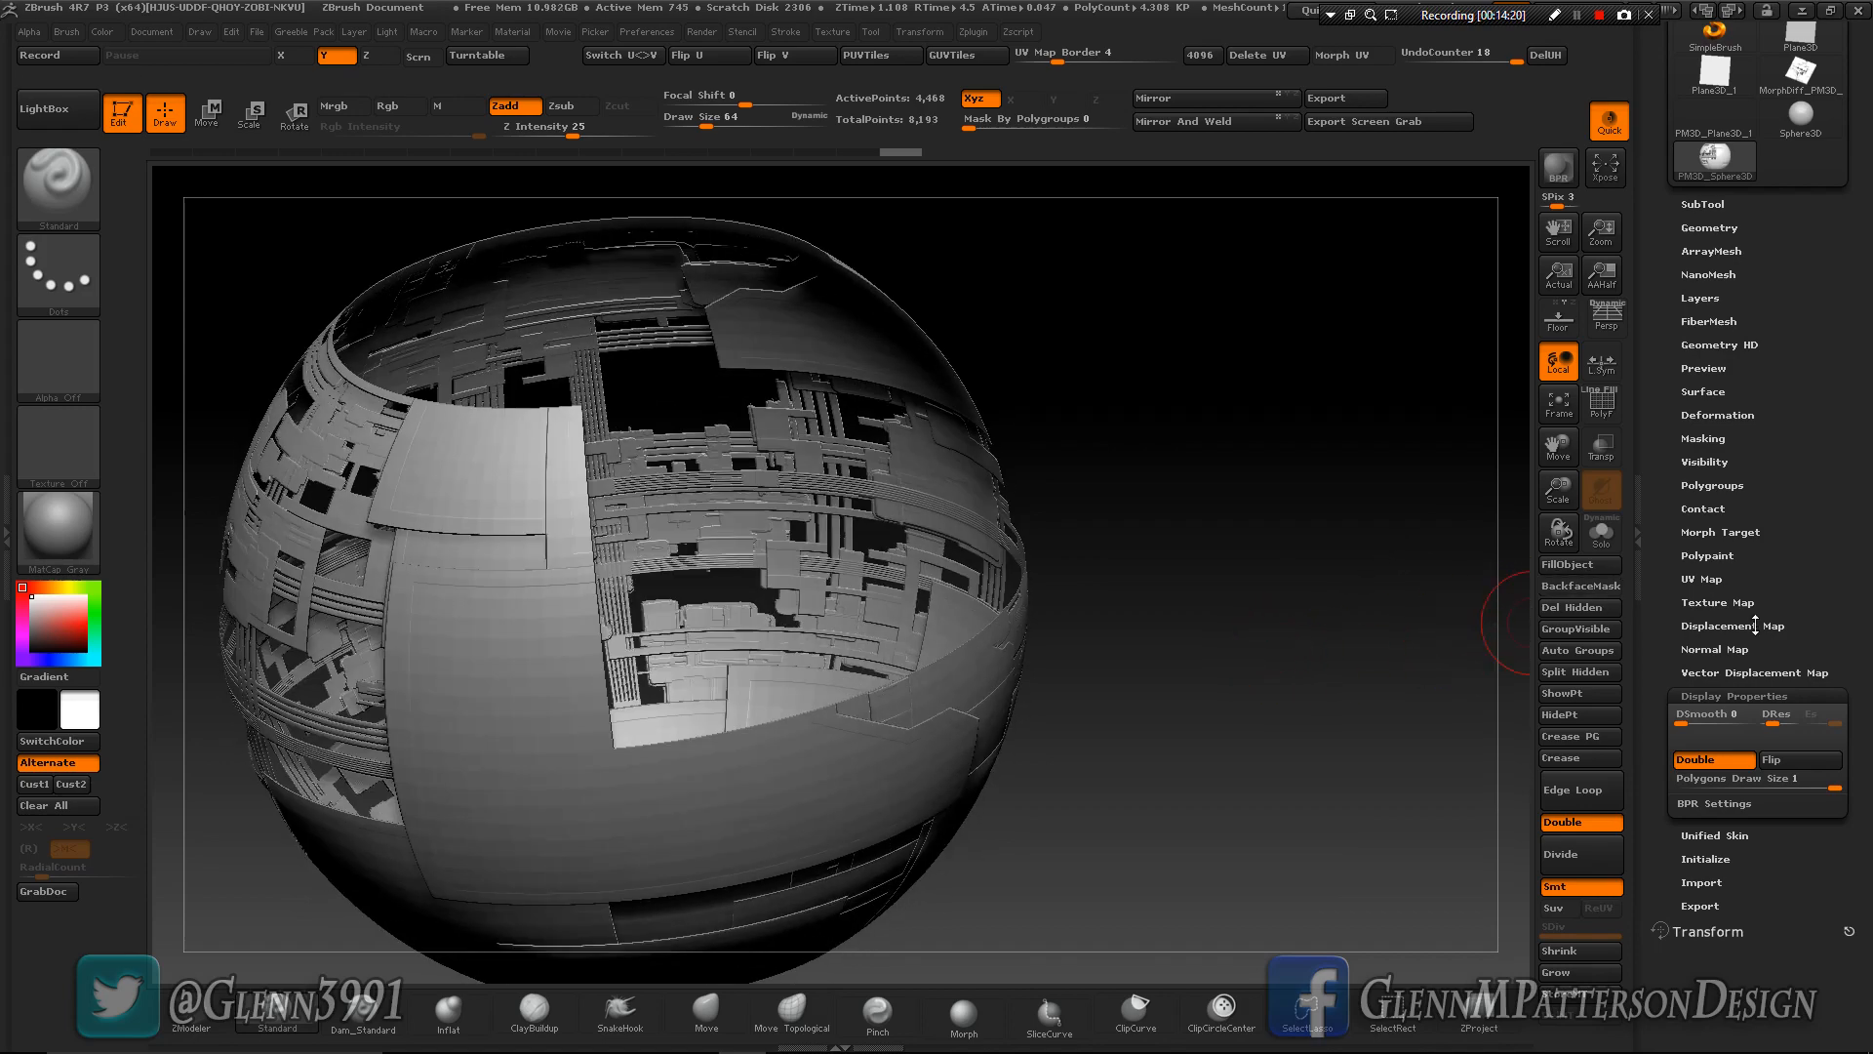
pyautogui.click(1709, 227)
pyautogui.click(1715, 660)
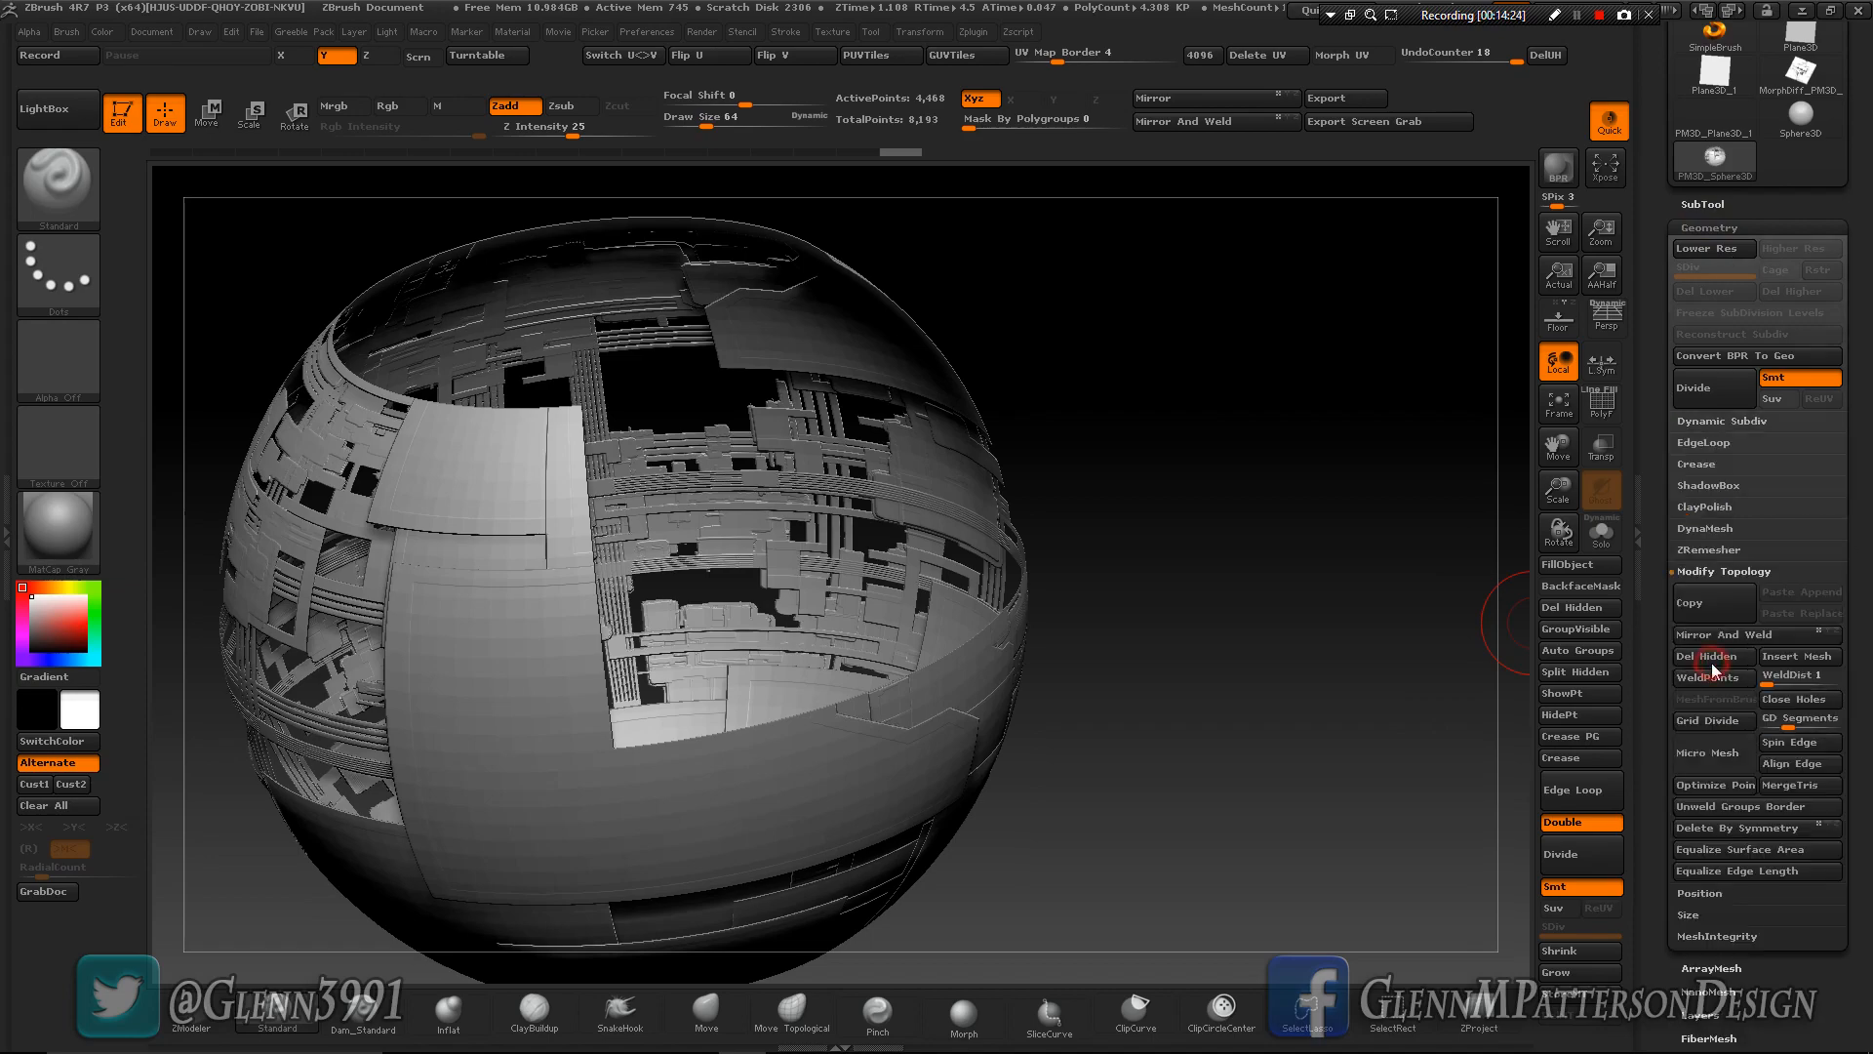
pyautogui.click(1724, 662)
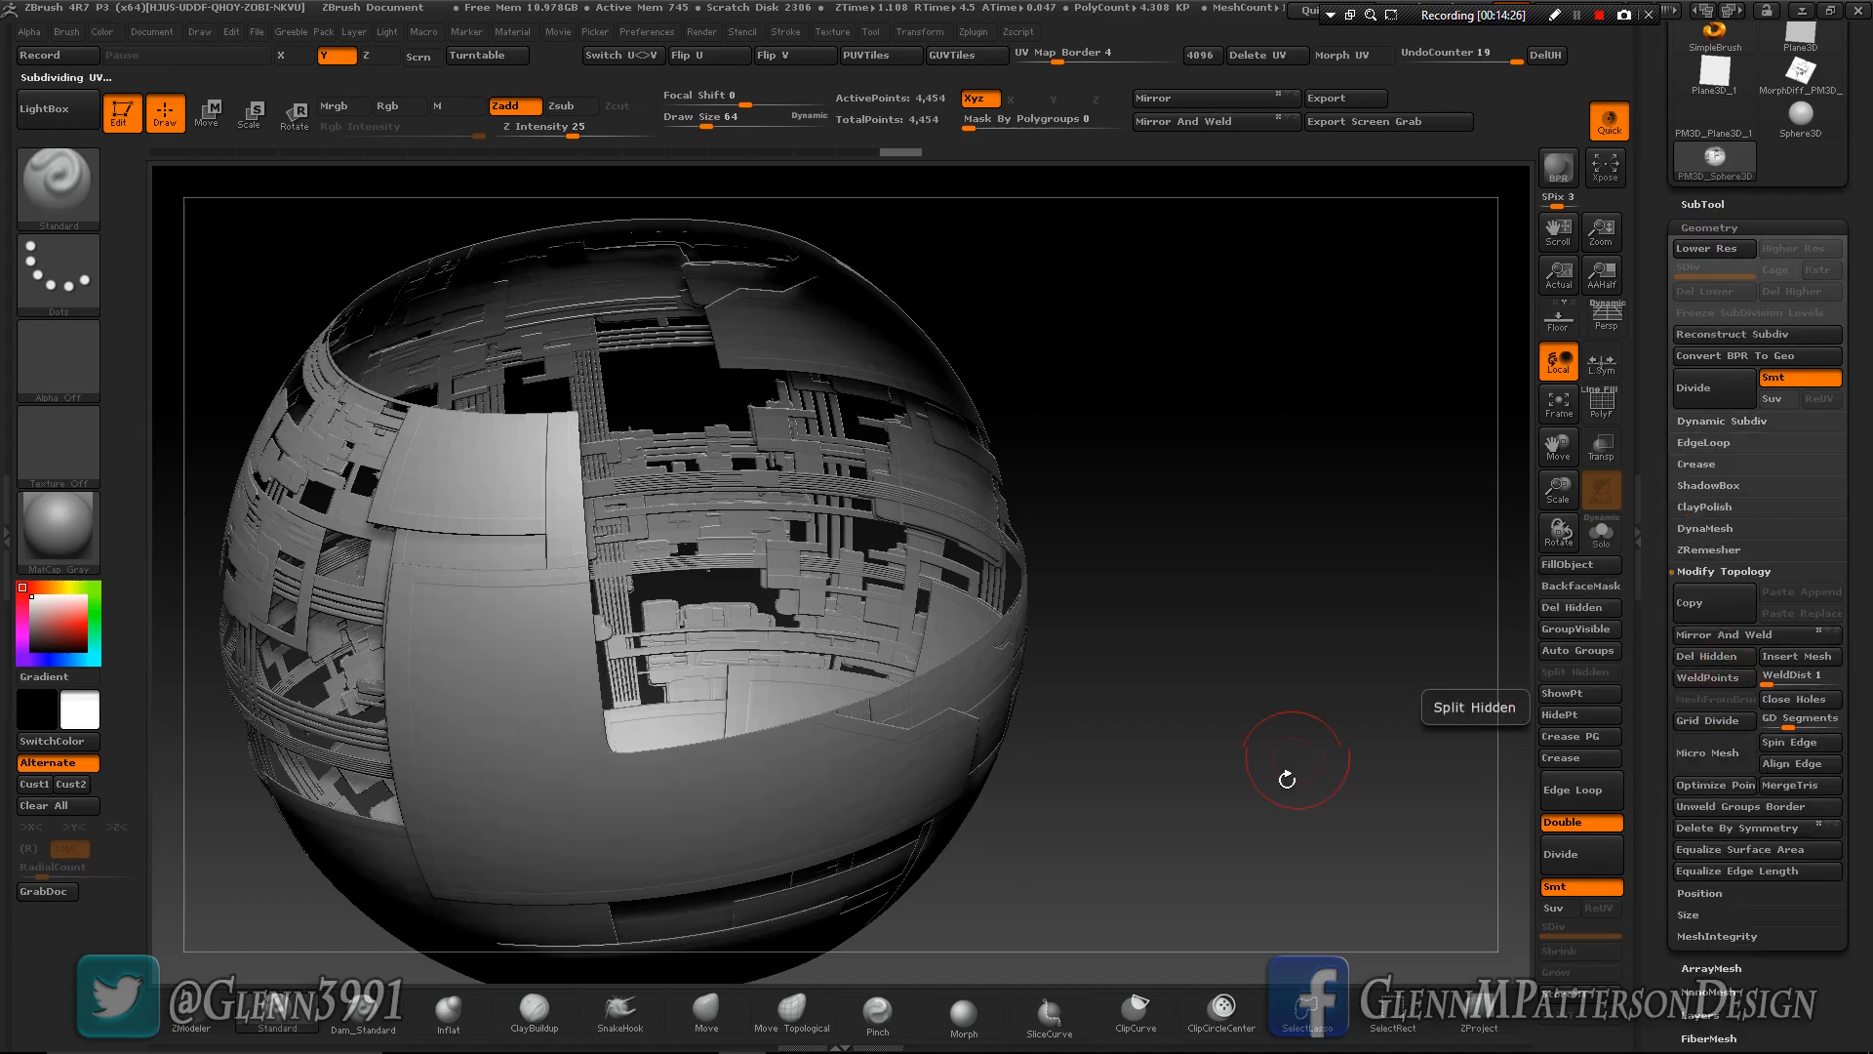
# Inspect the cut sphere from several angles and render it with Best Preview Render.
pyautogui.moveTo(1288, 774); pyautogui.dragTo(394, 623)
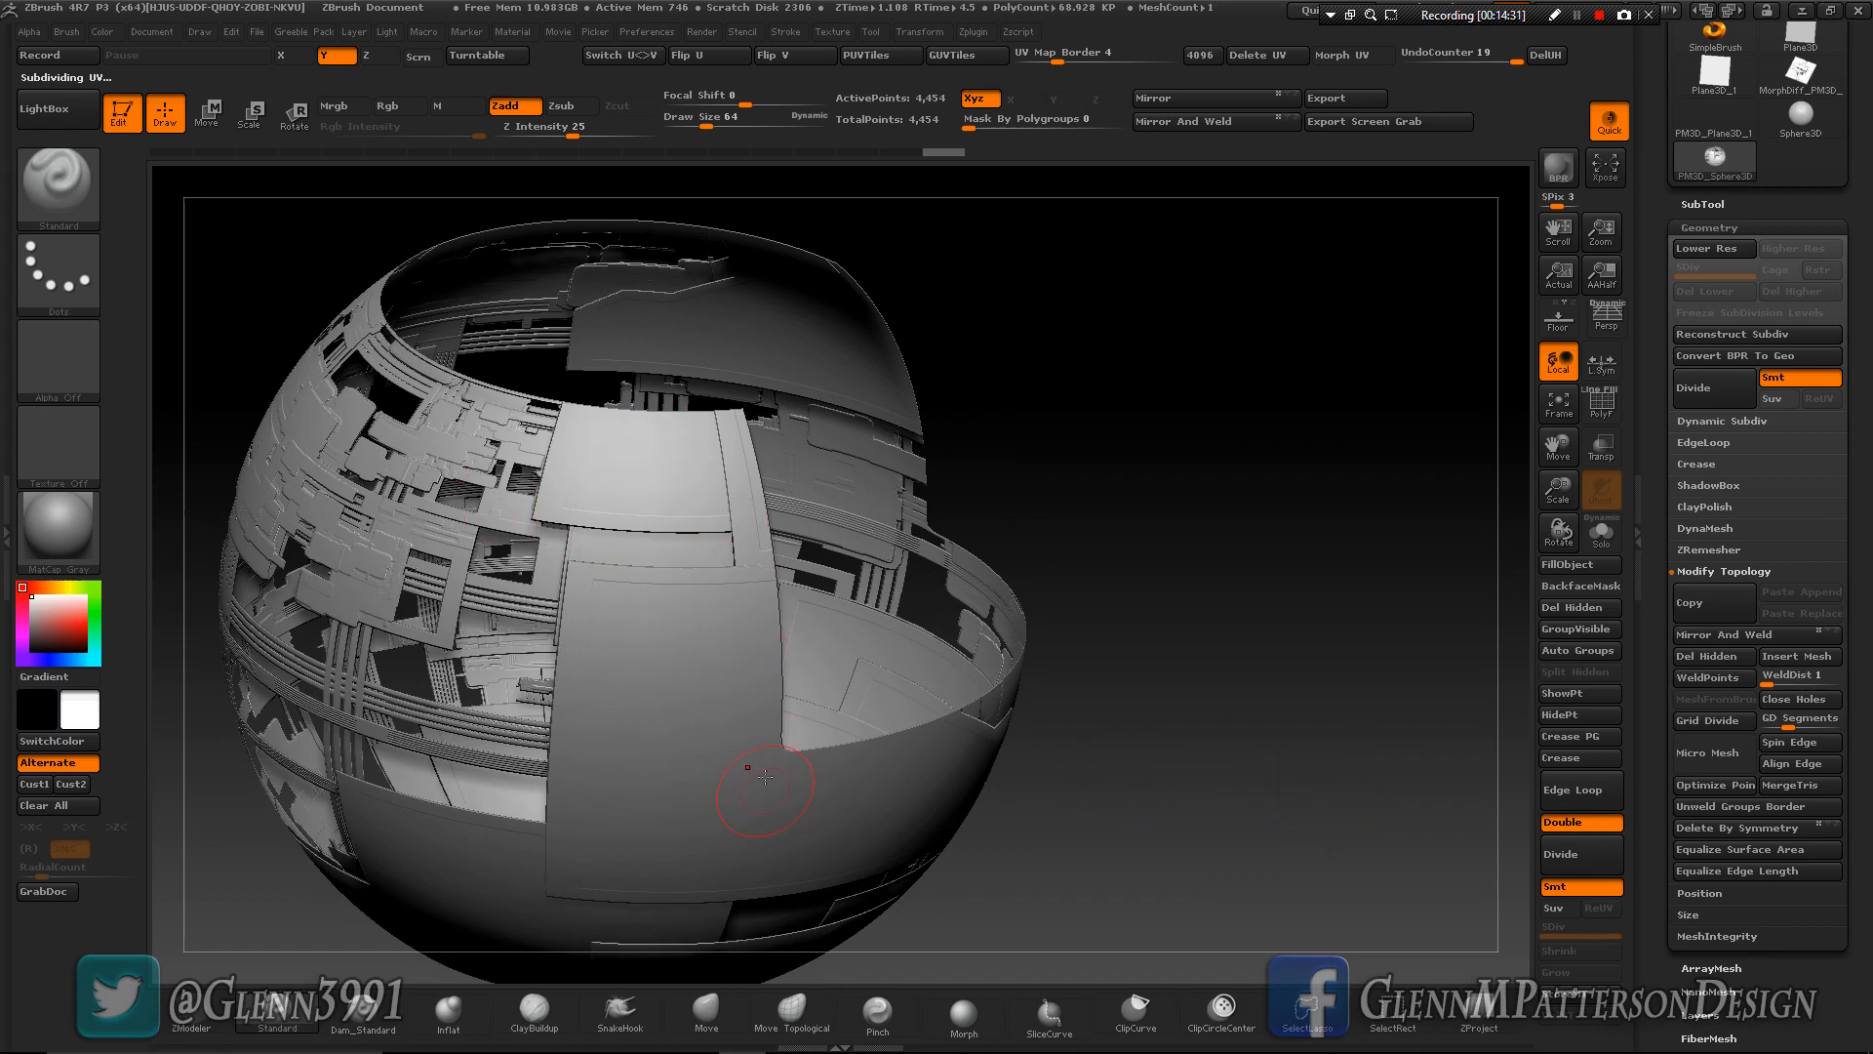
pyautogui.moveTo(1201, 809); pyautogui.dragTo(1152, 808)
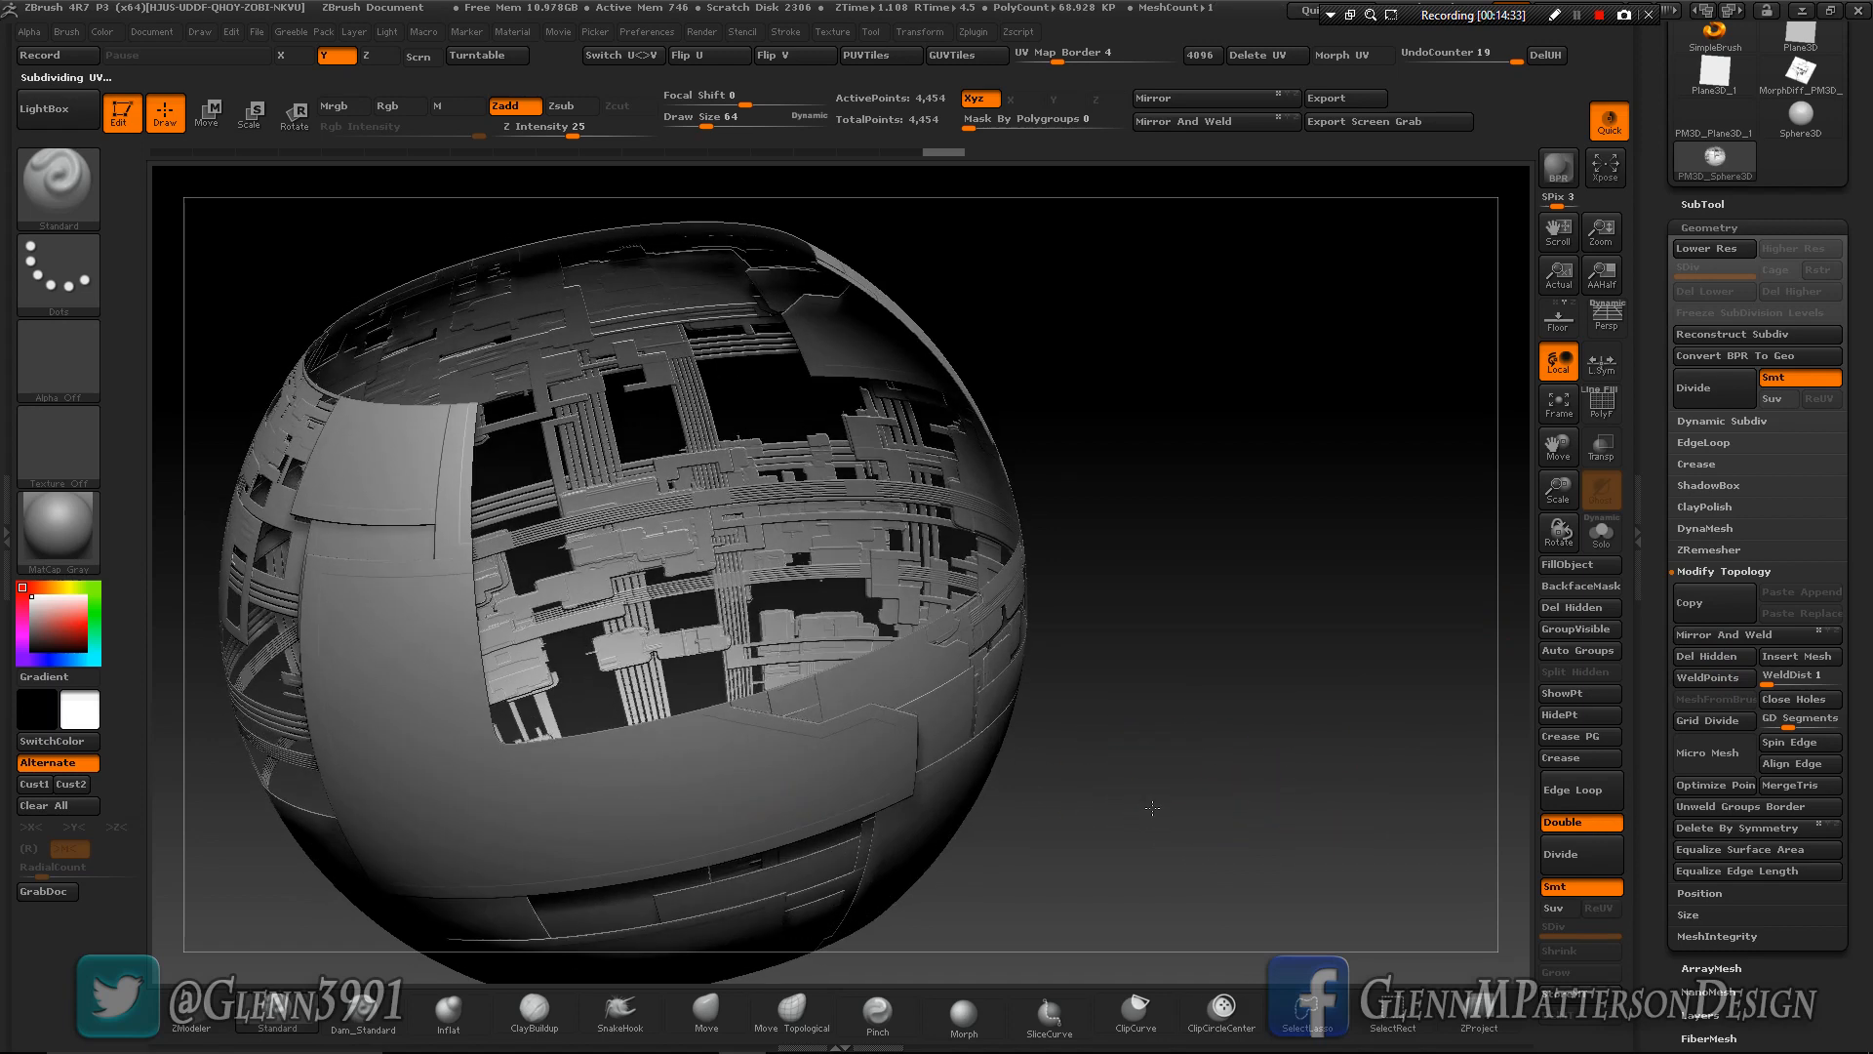
pyautogui.click(1559, 171)
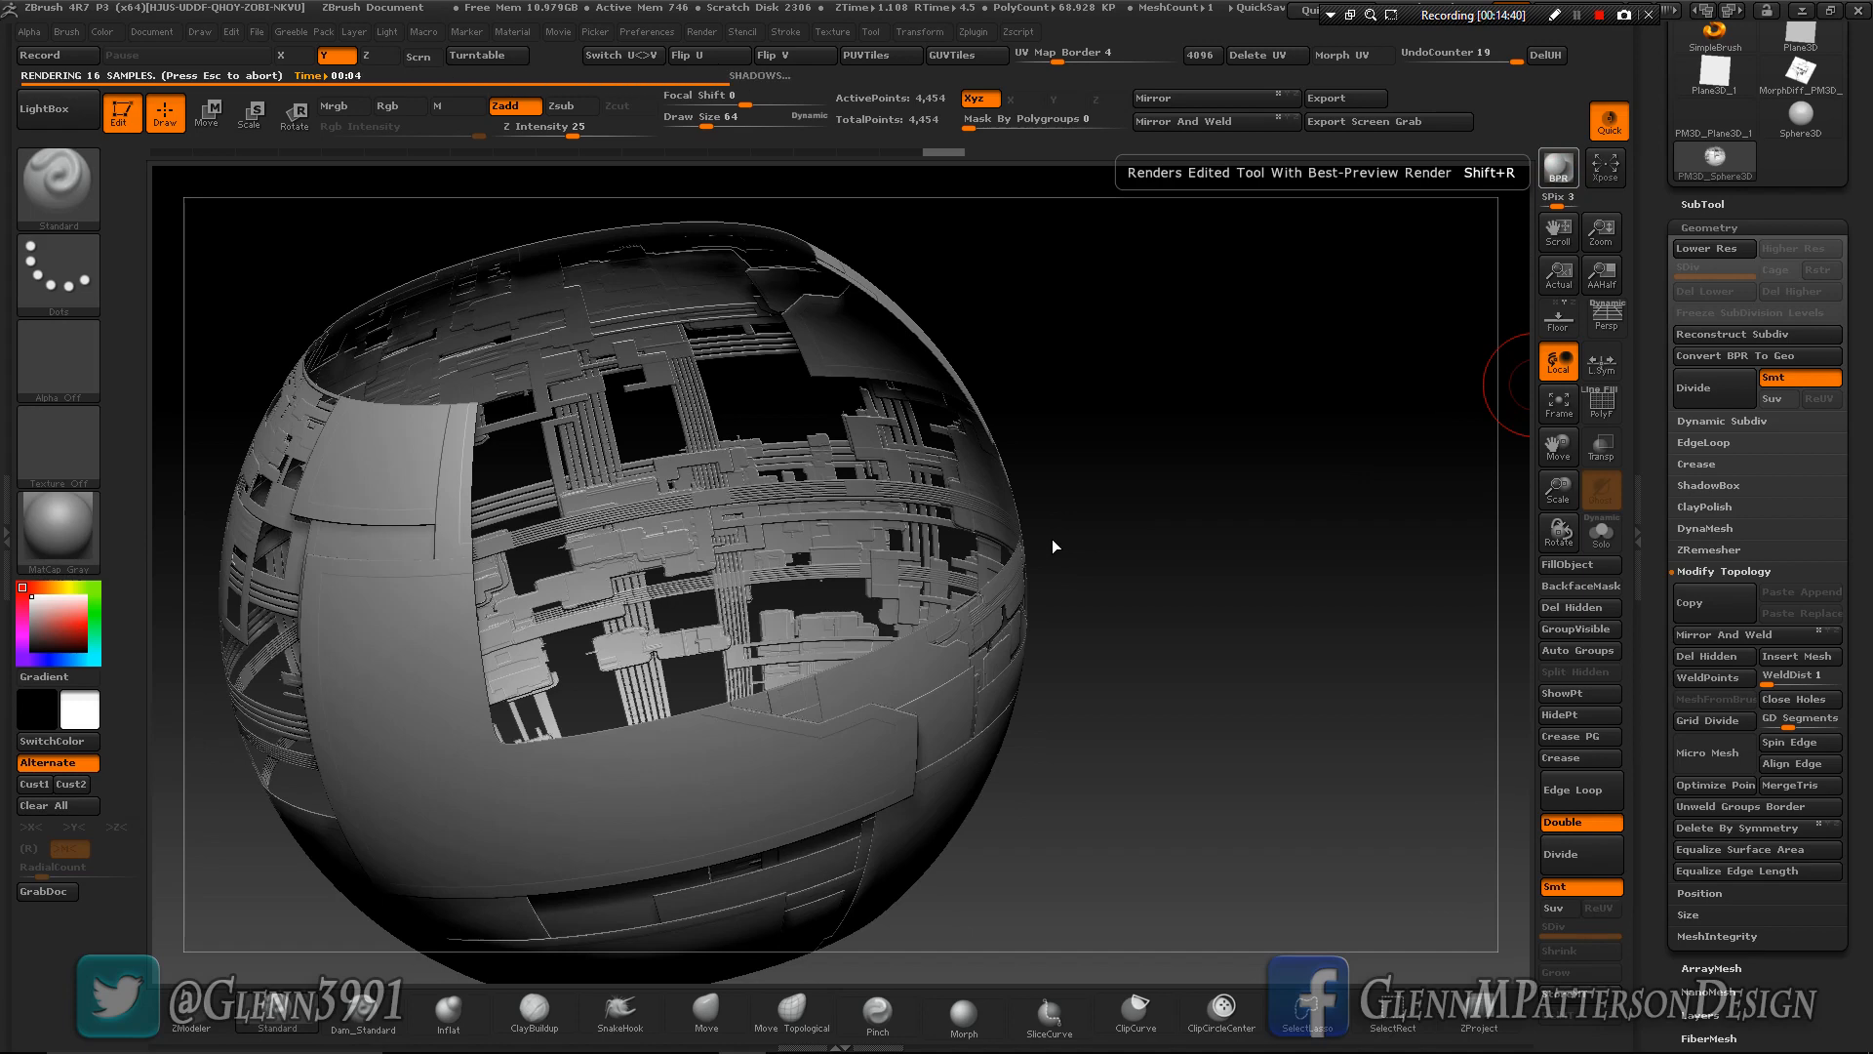
pyautogui.moveTo(1052, 539); pyautogui.dragTo(1052, 537)
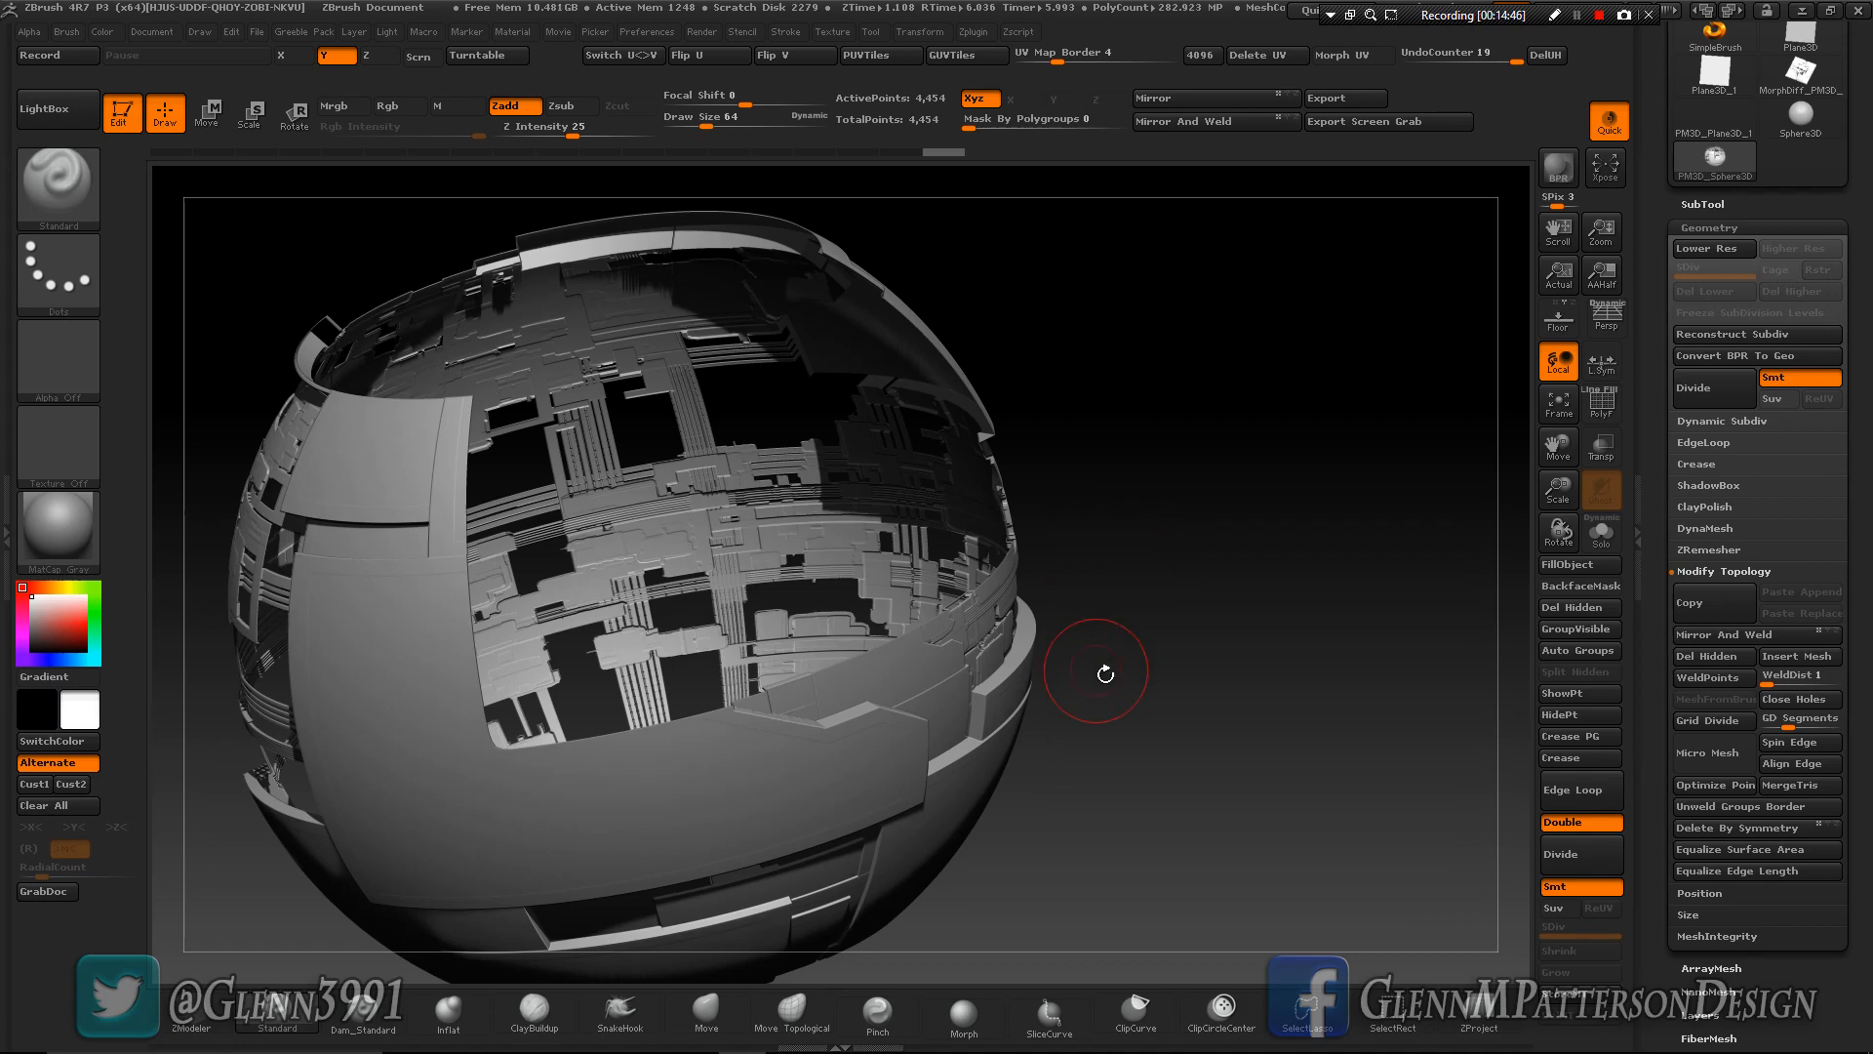
# Hide the thin strip along the sphere's top rim, delete the hidden polygons, and render a BPR preview.
pyautogui.moveTo(1106, 673); pyautogui.dragTo(1102, 400)
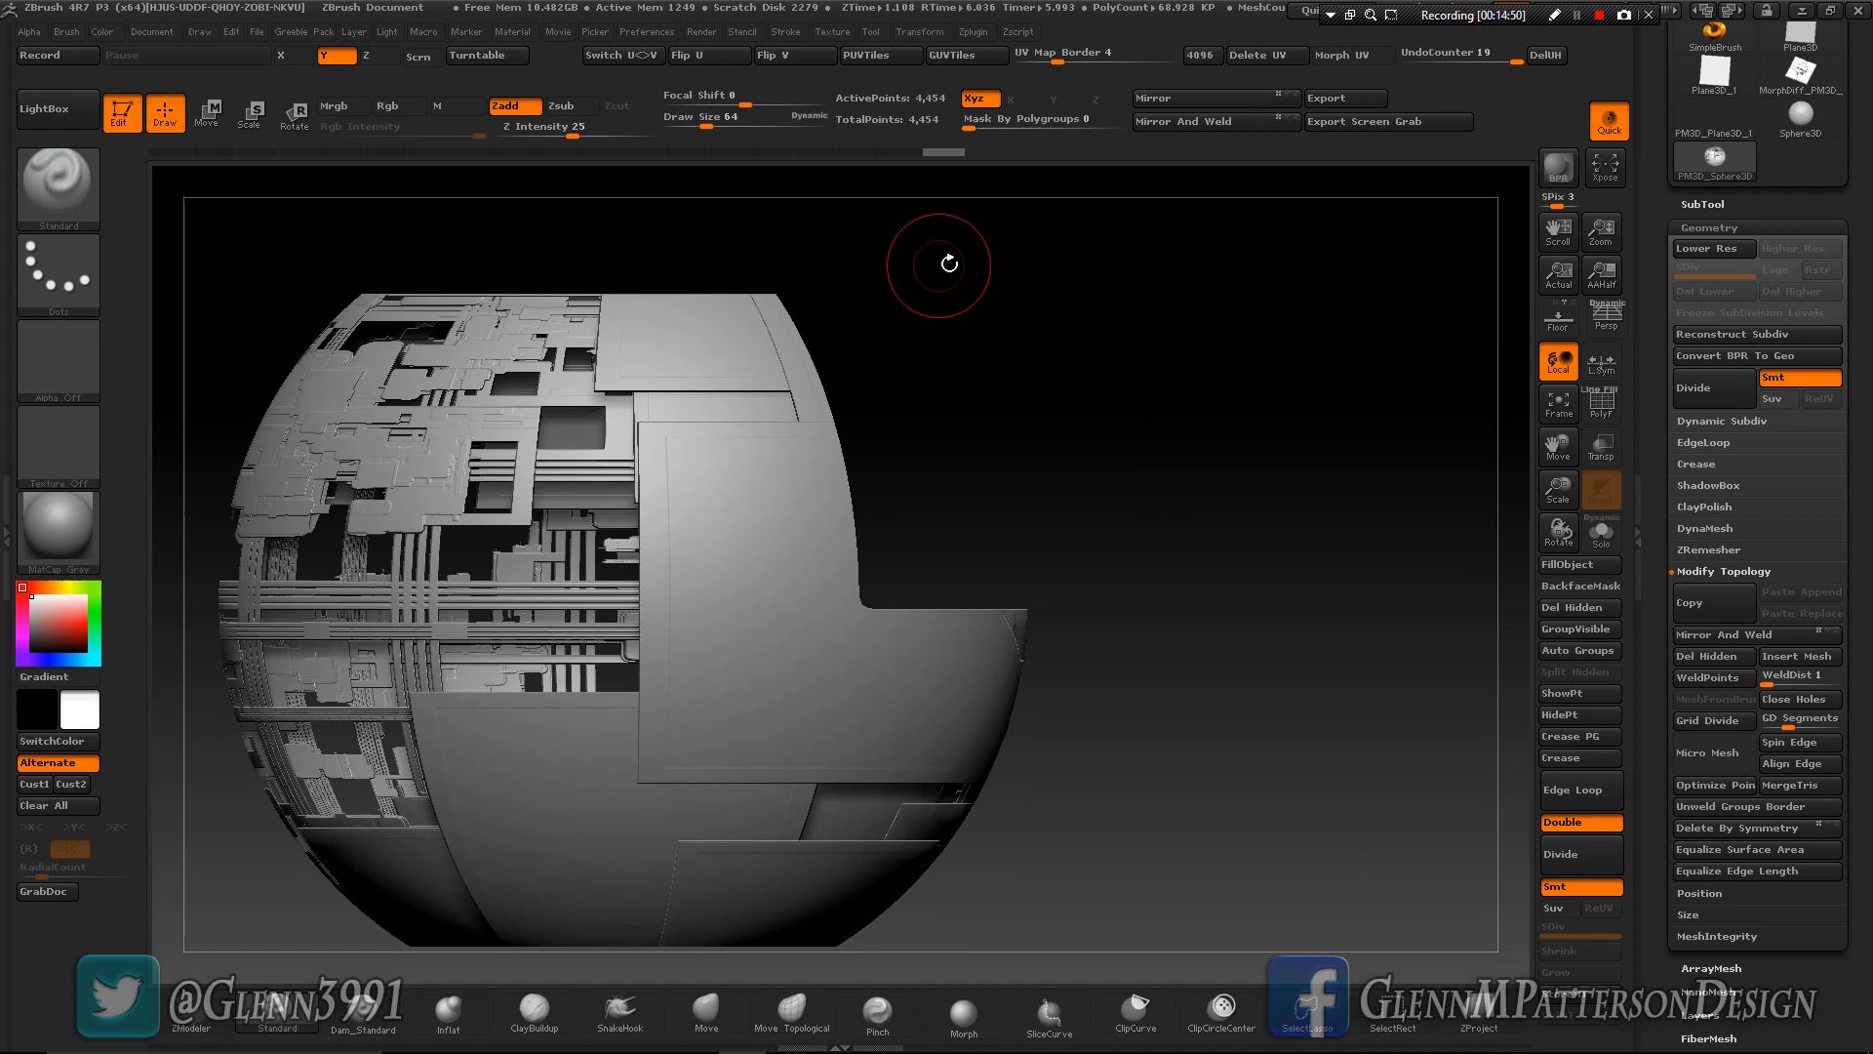
pyautogui.moveTo(1023, 230)
pyautogui.keyDown('ctrl'); pyautogui.keyDown('shift'); pyautogui.mouseDown()
pyautogui.moveTo(289, 252)
pyautogui.moveTo(237, 262)
pyautogui.moveTo(200, 301)
pyautogui.mouseUp(); pyautogui.keyUp('shift'); pyautogui.keyUp('ctrl')
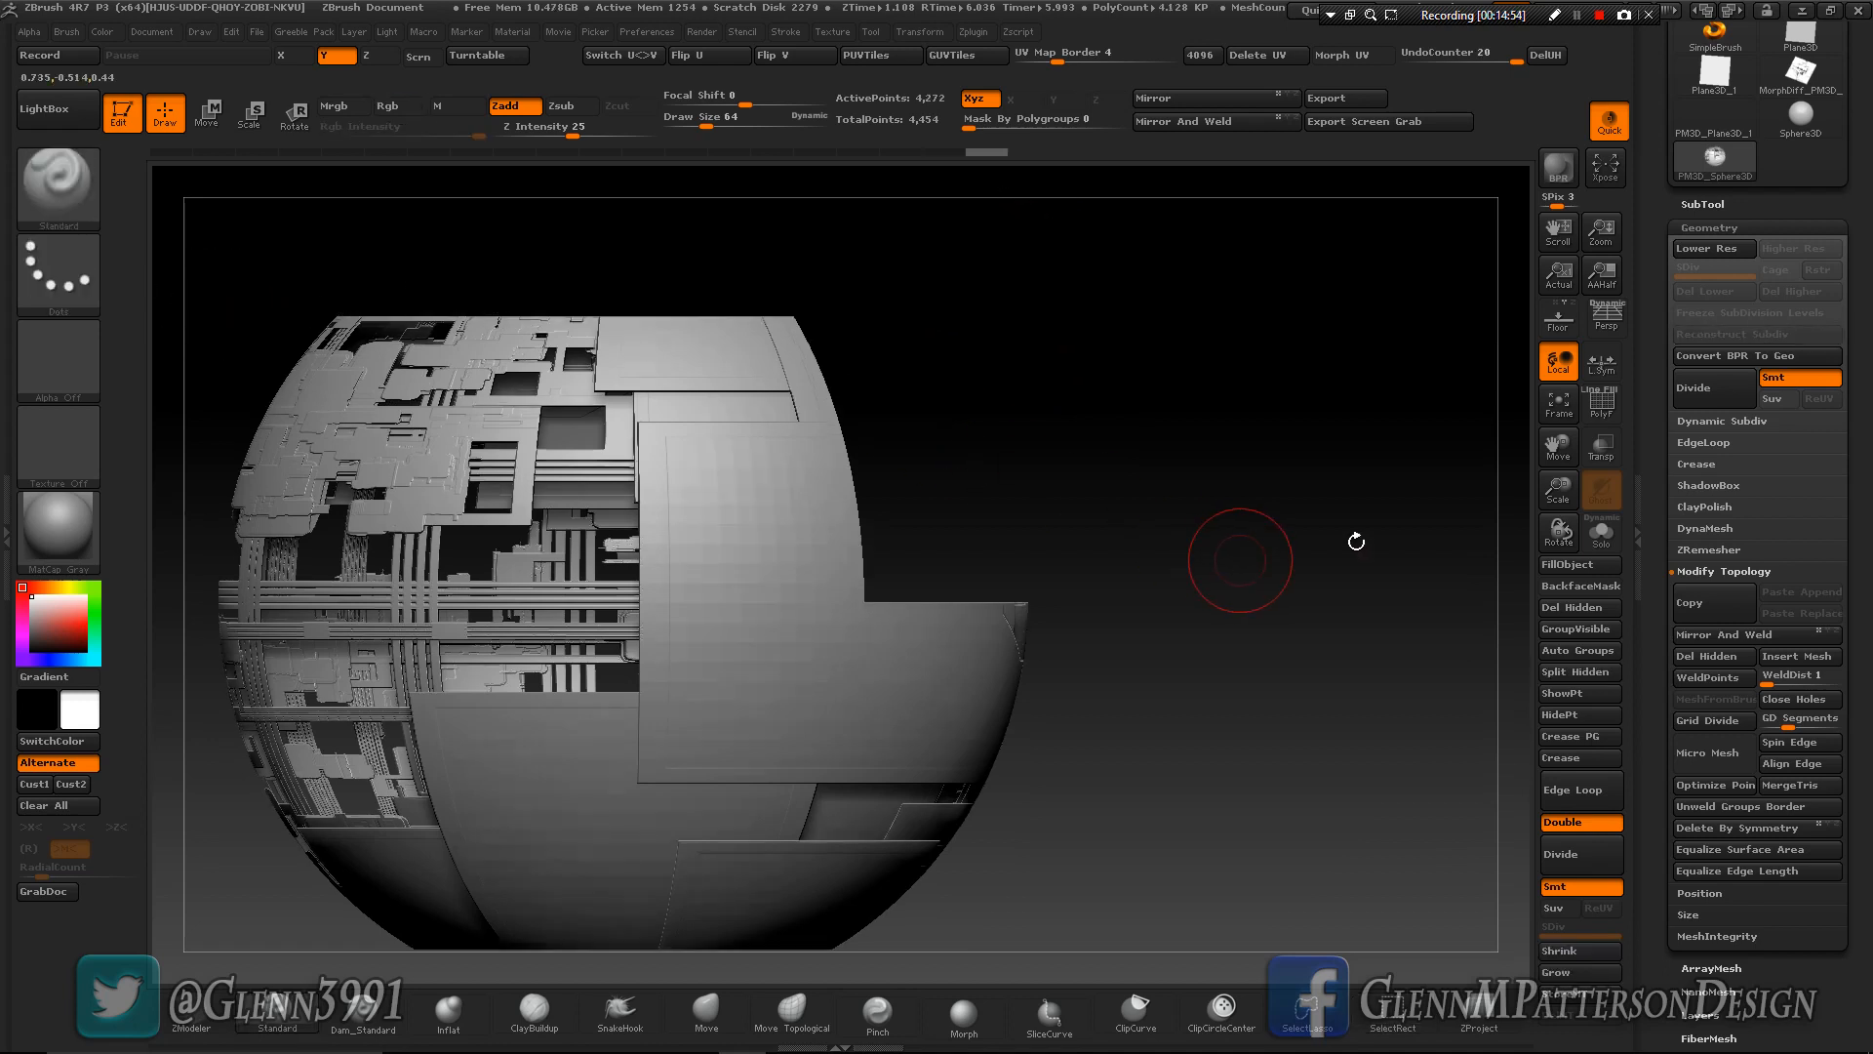
pyautogui.click(1553, 608)
pyautogui.moveTo(1297, 547); pyautogui.dragTo(1392, 455)
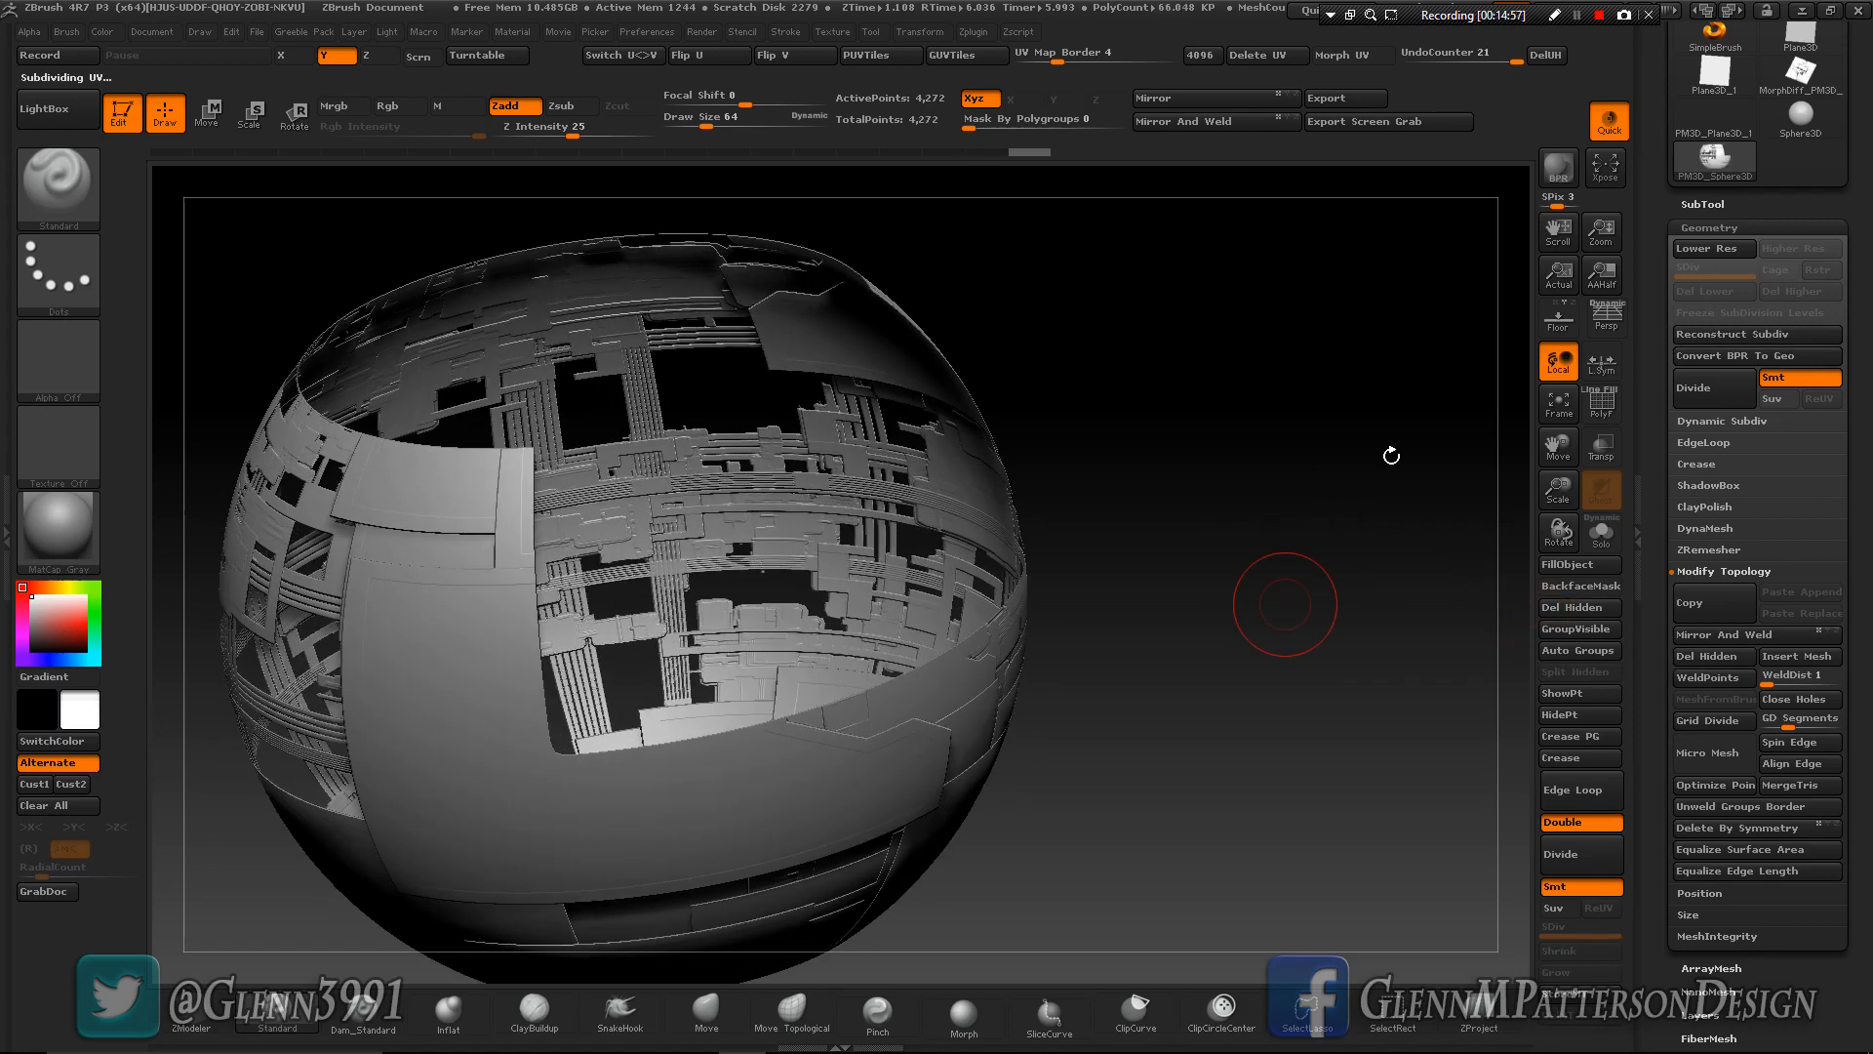
pyautogui.click(1559, 175)
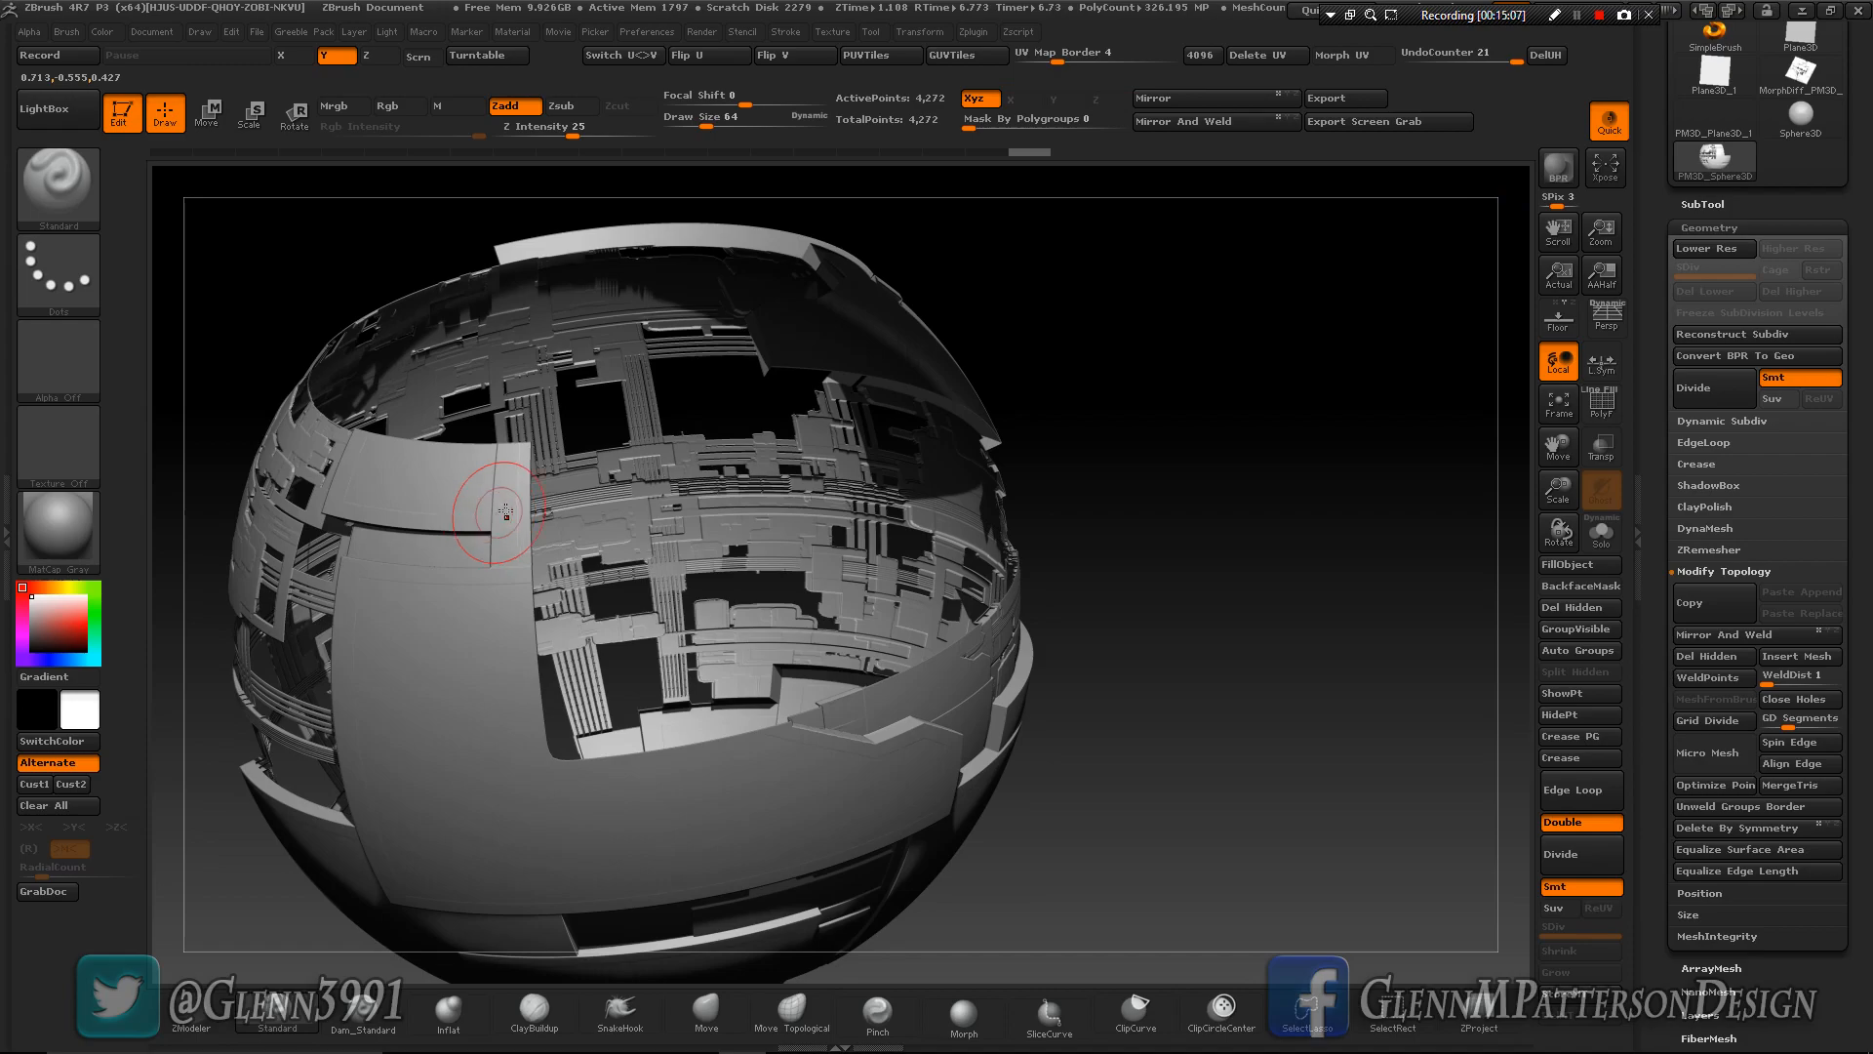
# Cut a rectangular notch into the top rim by hiding and deleting its polygons, and preview it with BPR.
pyautogui.moveTo(1191, 488)
pyautogui.mouseDown()
pyautogui.moveTo(1246, 537)
pyautogui.moveTo(1115, 646)
pyautogui.moveTo(1016, 469)
pyautogui.mouseUp()
pyautogui.hotkey('ctrl', 'shift')
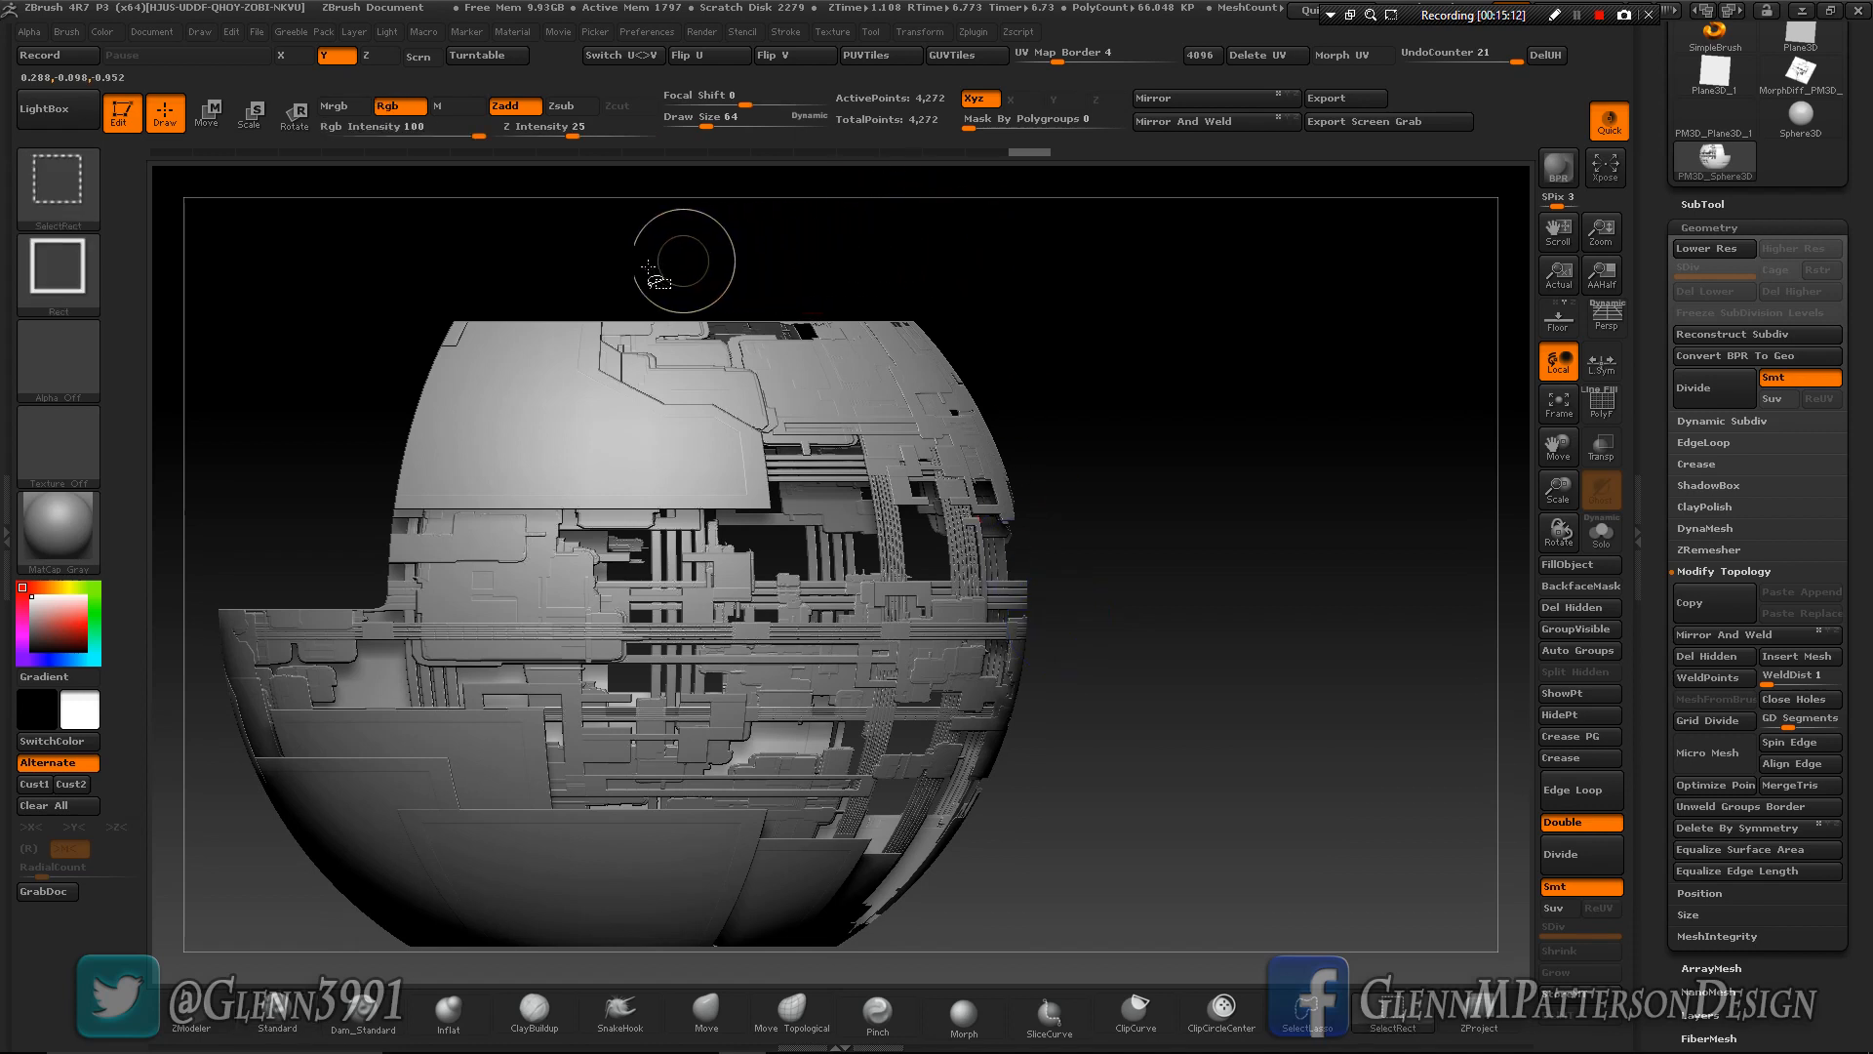
pyautogui.keyDown('ctrl'); pyautogui.keyDown('shift'); pyautogui.moveTo(680, 315); pyautogui.dragTo(829, 359); pyautogui.keyUp('shift'); pyautogui.keyUp('ctrl')
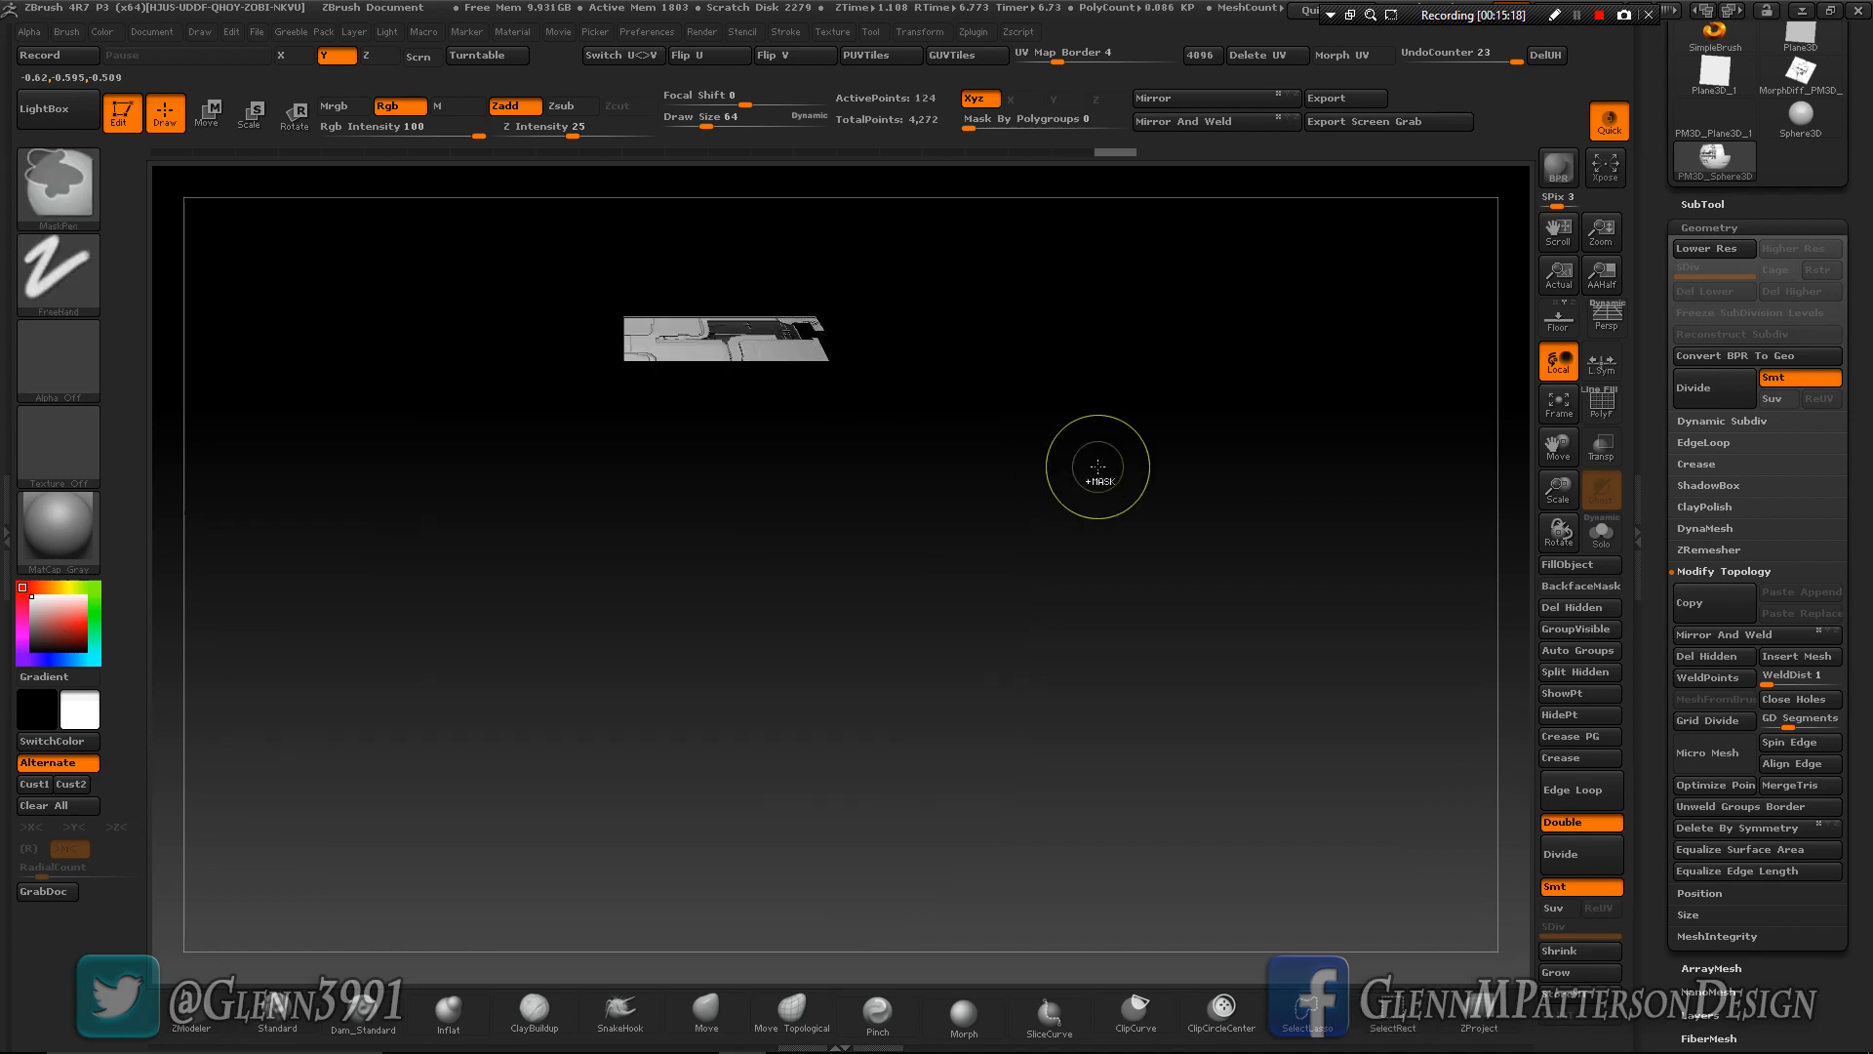
pyautogui.hotkey('ctrl', 'z')
pyautogui.hotkey('ctrl', 'shift')
pyautogui.keyDown('ctrl'); pyautogui.keyDown('alt'); pyautogui.keyDown('shift'); pyautogui.moveTo(800, 320); pyautogui.dragTo(828, 355); pyautogui.keyUp('shift'); pyautogui.keyUp('alt'); pyautogui.keyUp('ctrl')
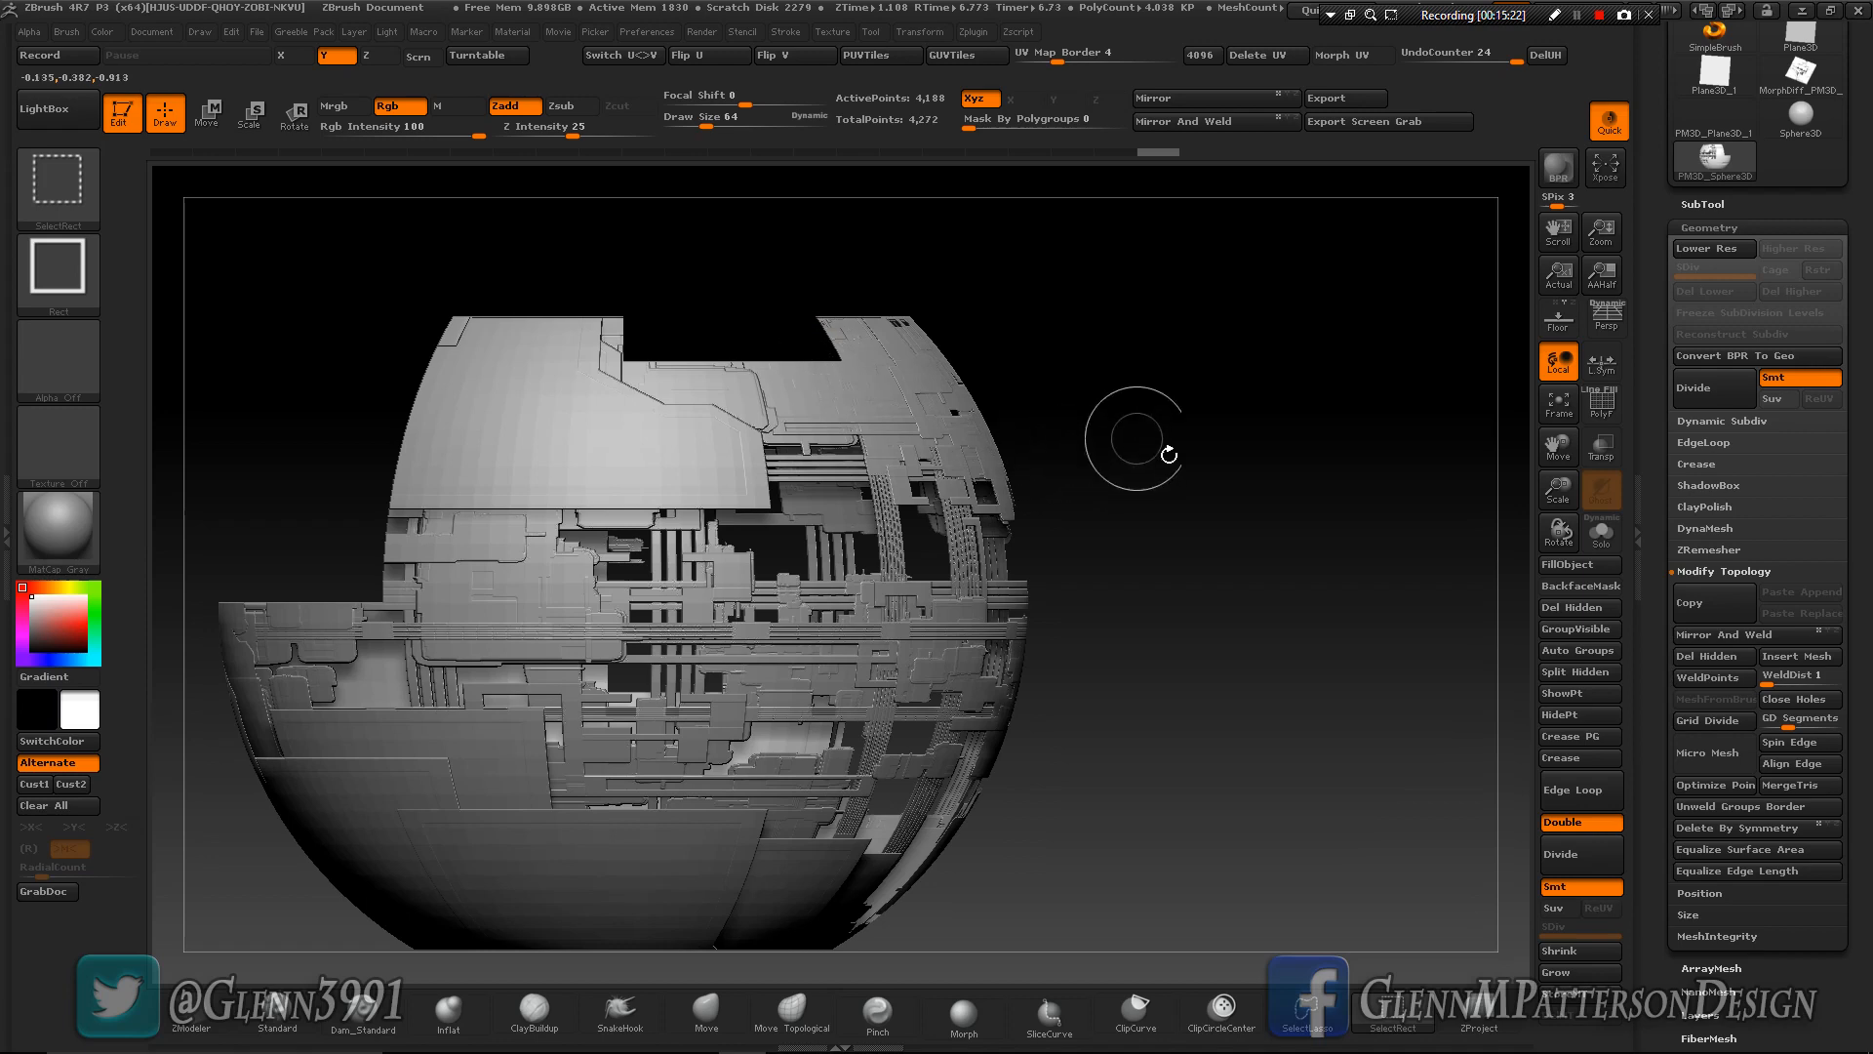
pyautogui.moveTo(1162, 448); pyautogui.dragTo(1162, 491)
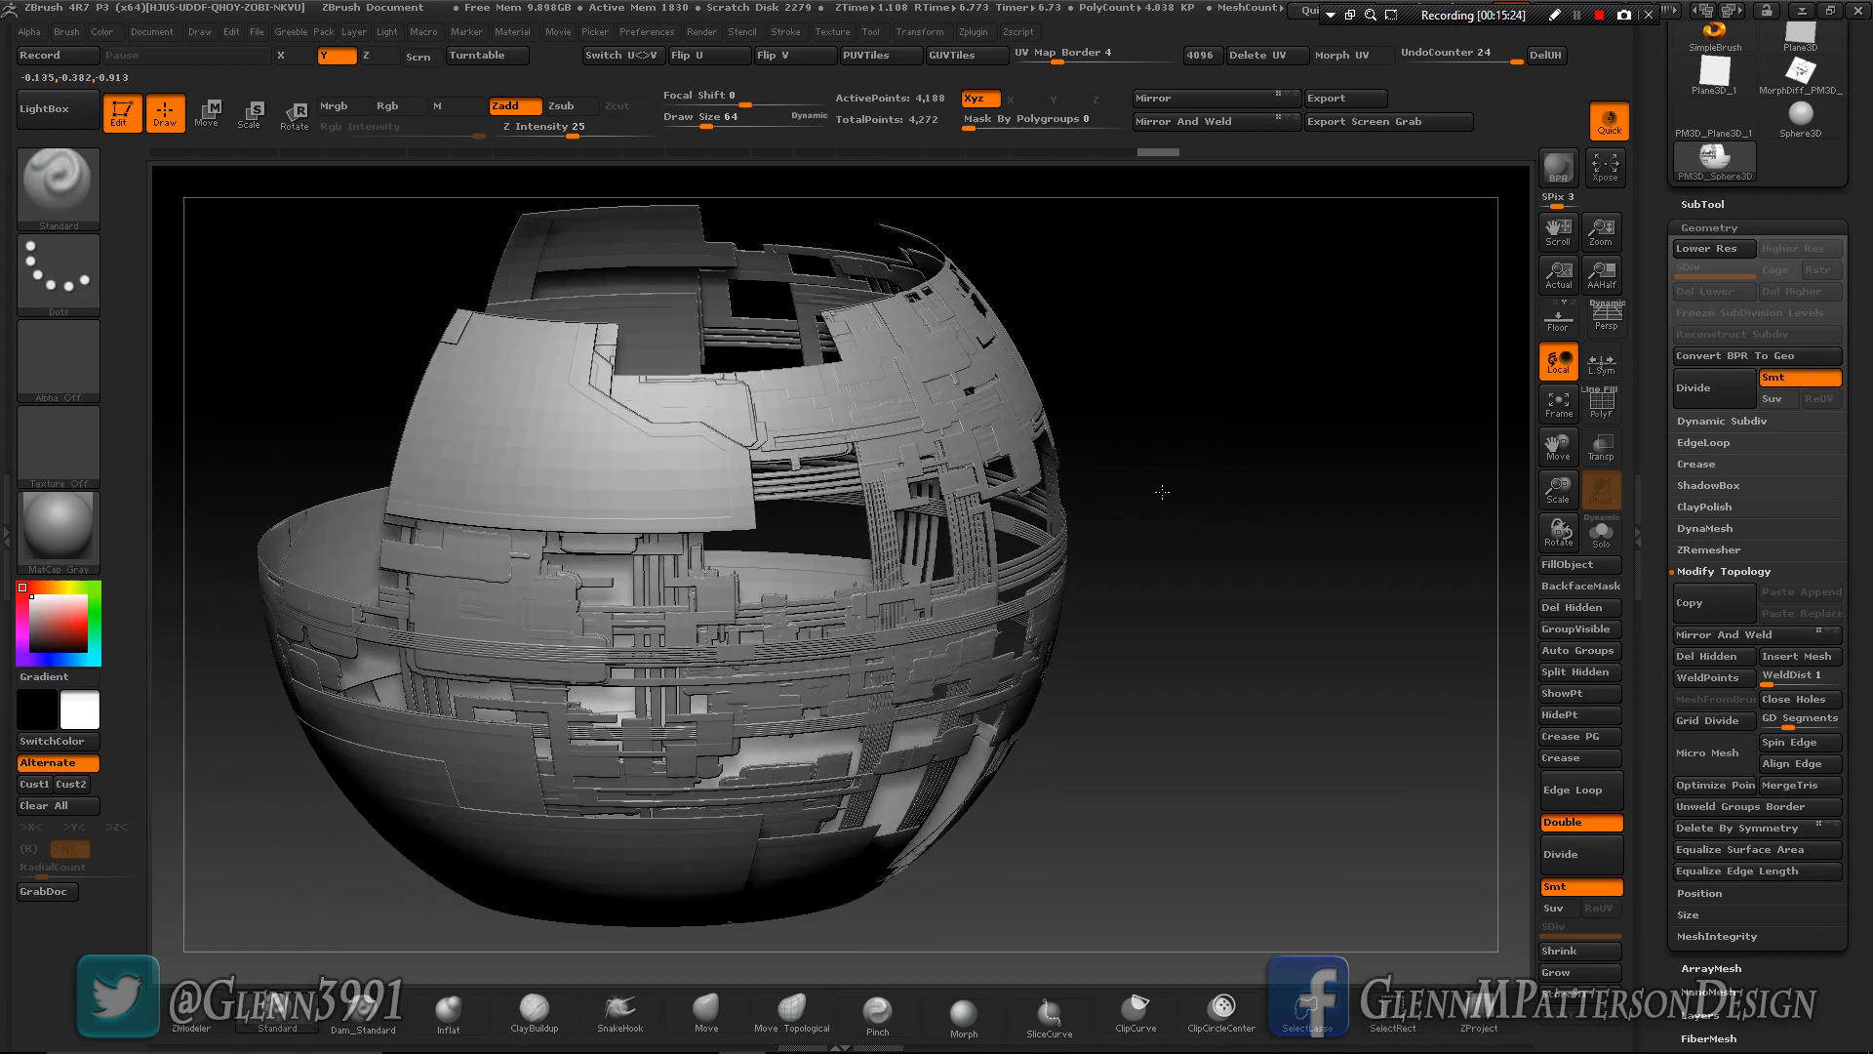
pyautogui.click(1581, 607)
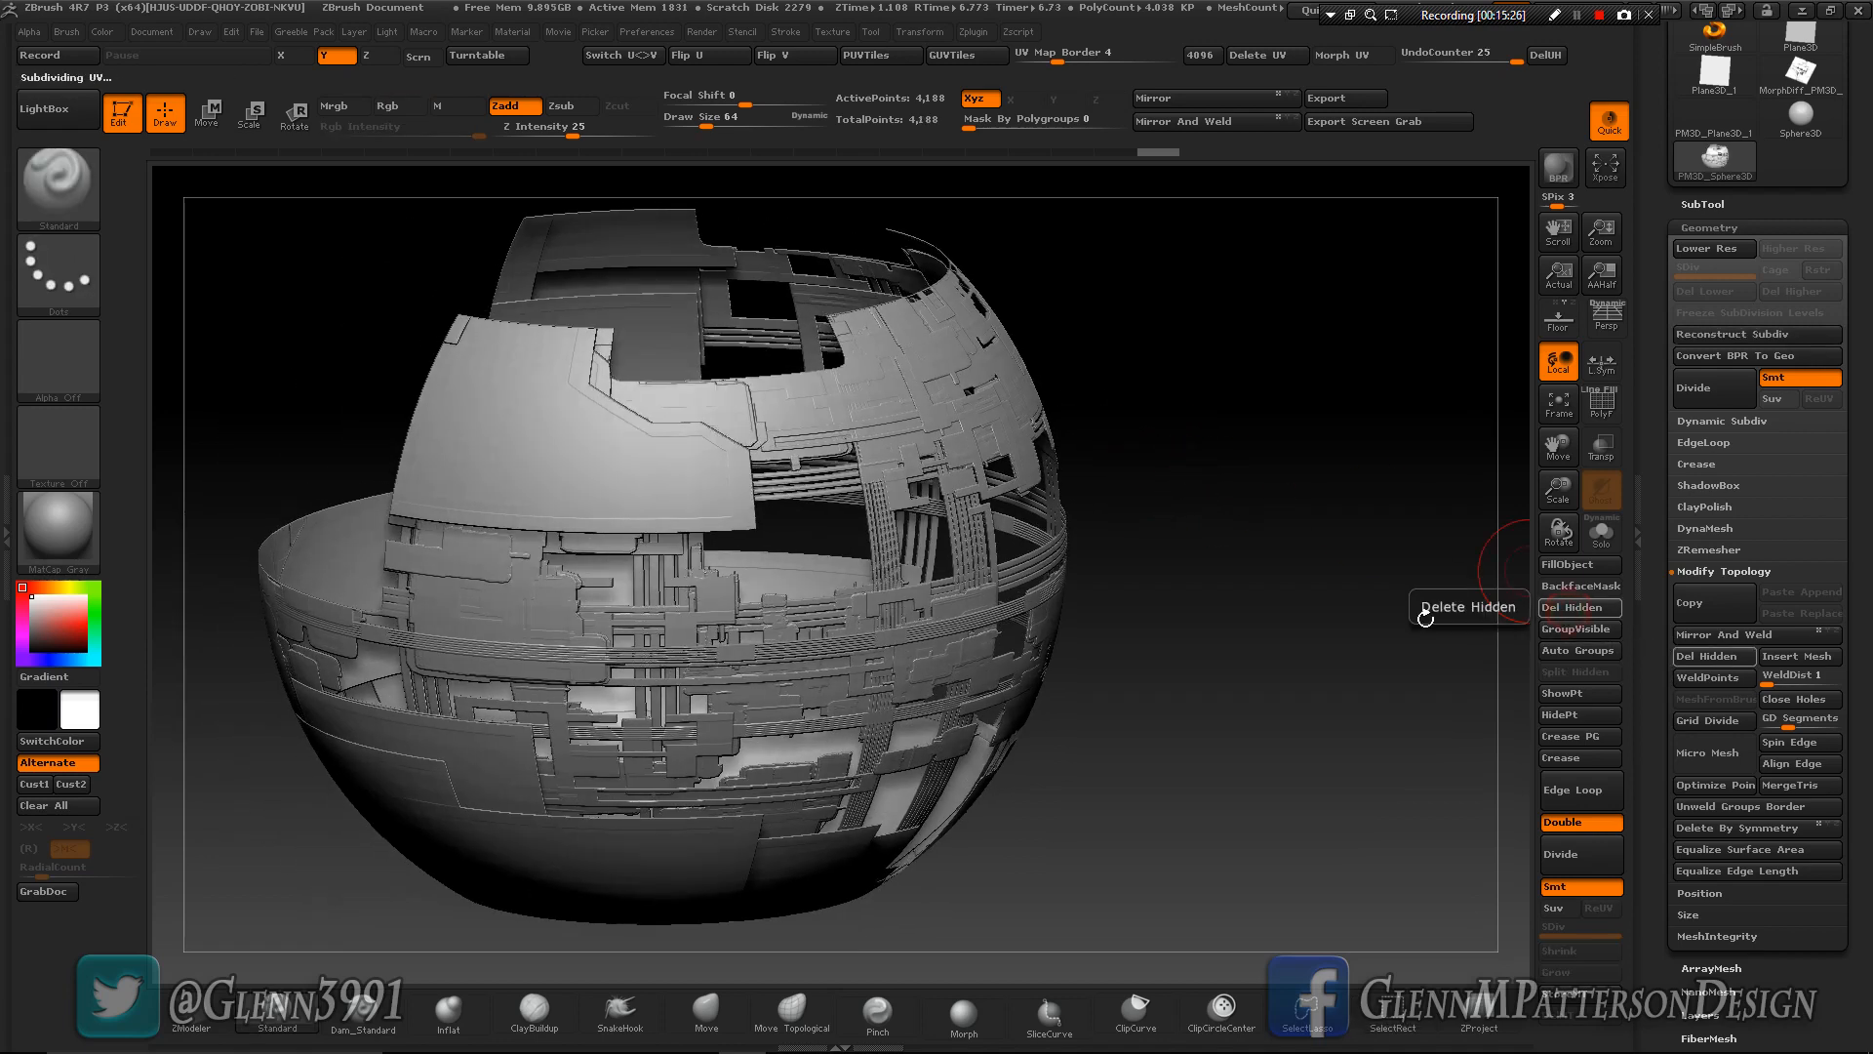
pyautogui.click(1558, 168)
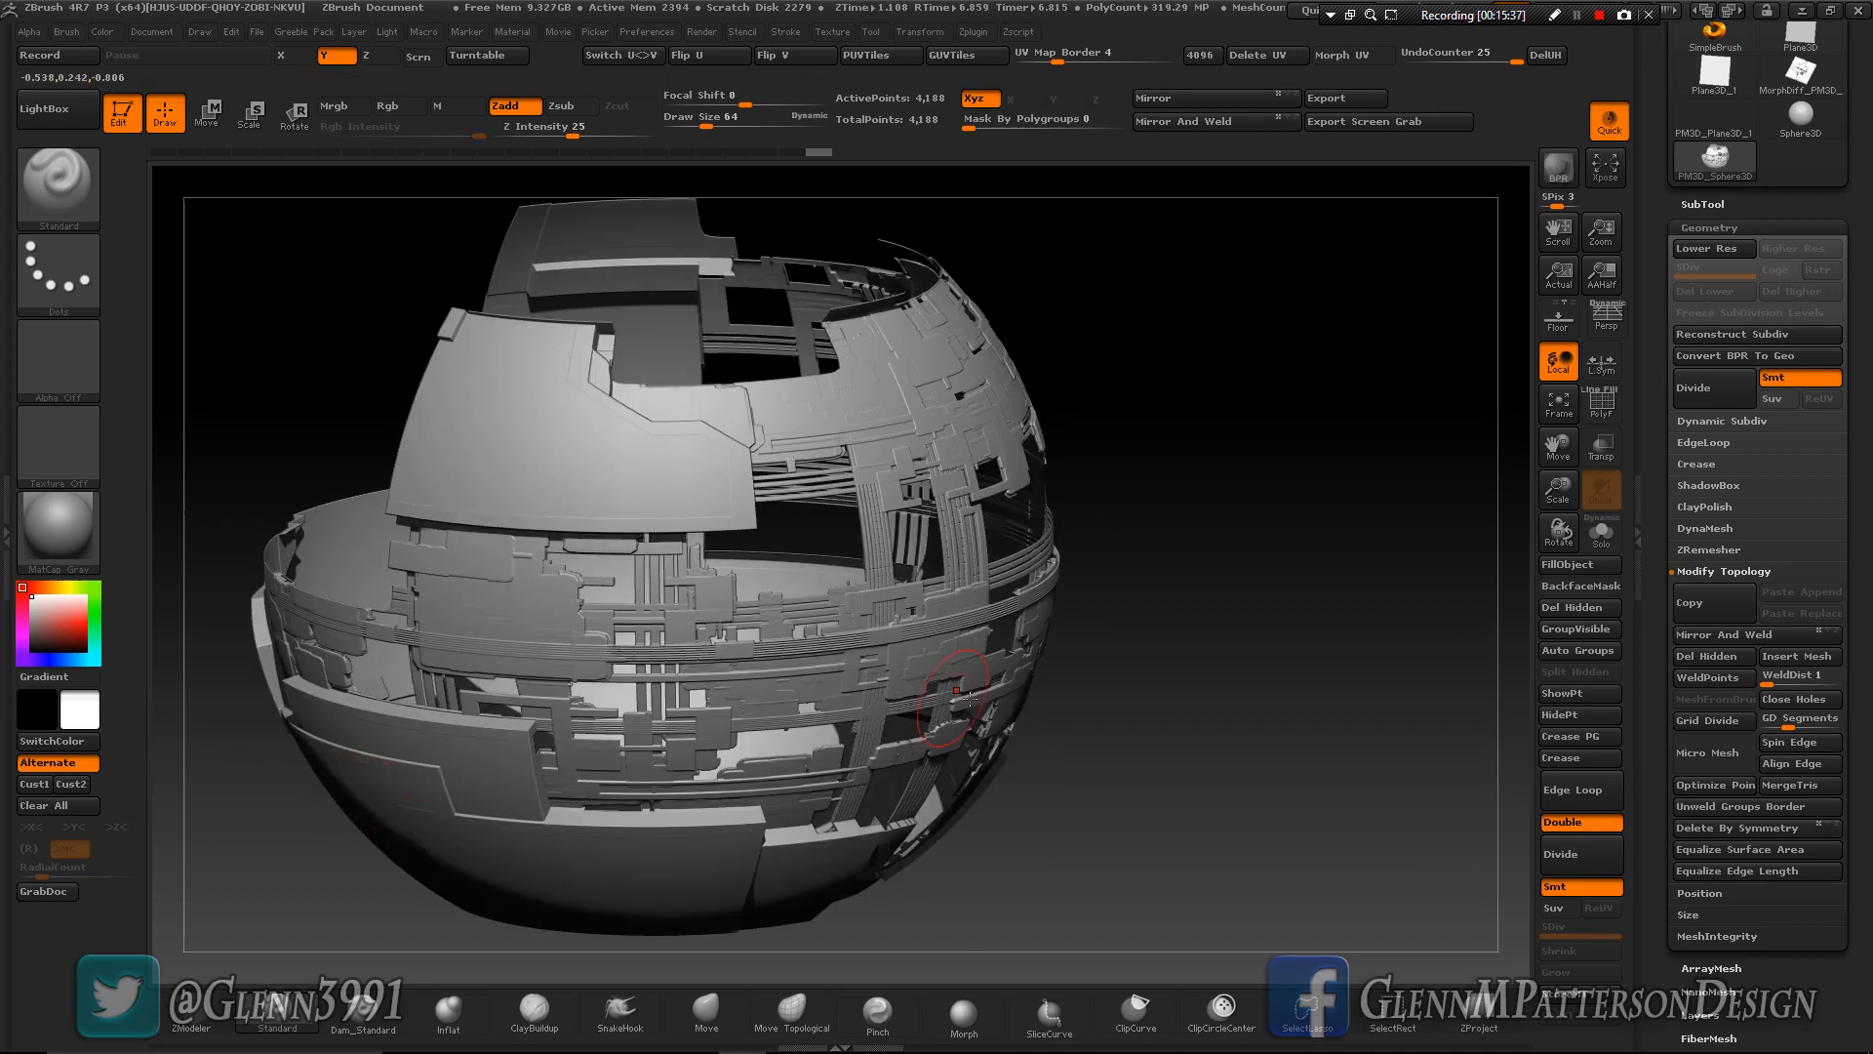
# Trim another thin row of polygons off the top rim from the side view and delete the hidden part.
pyautogui.moveTo(1237, 757); pyautogui.dragTo(720, 588)
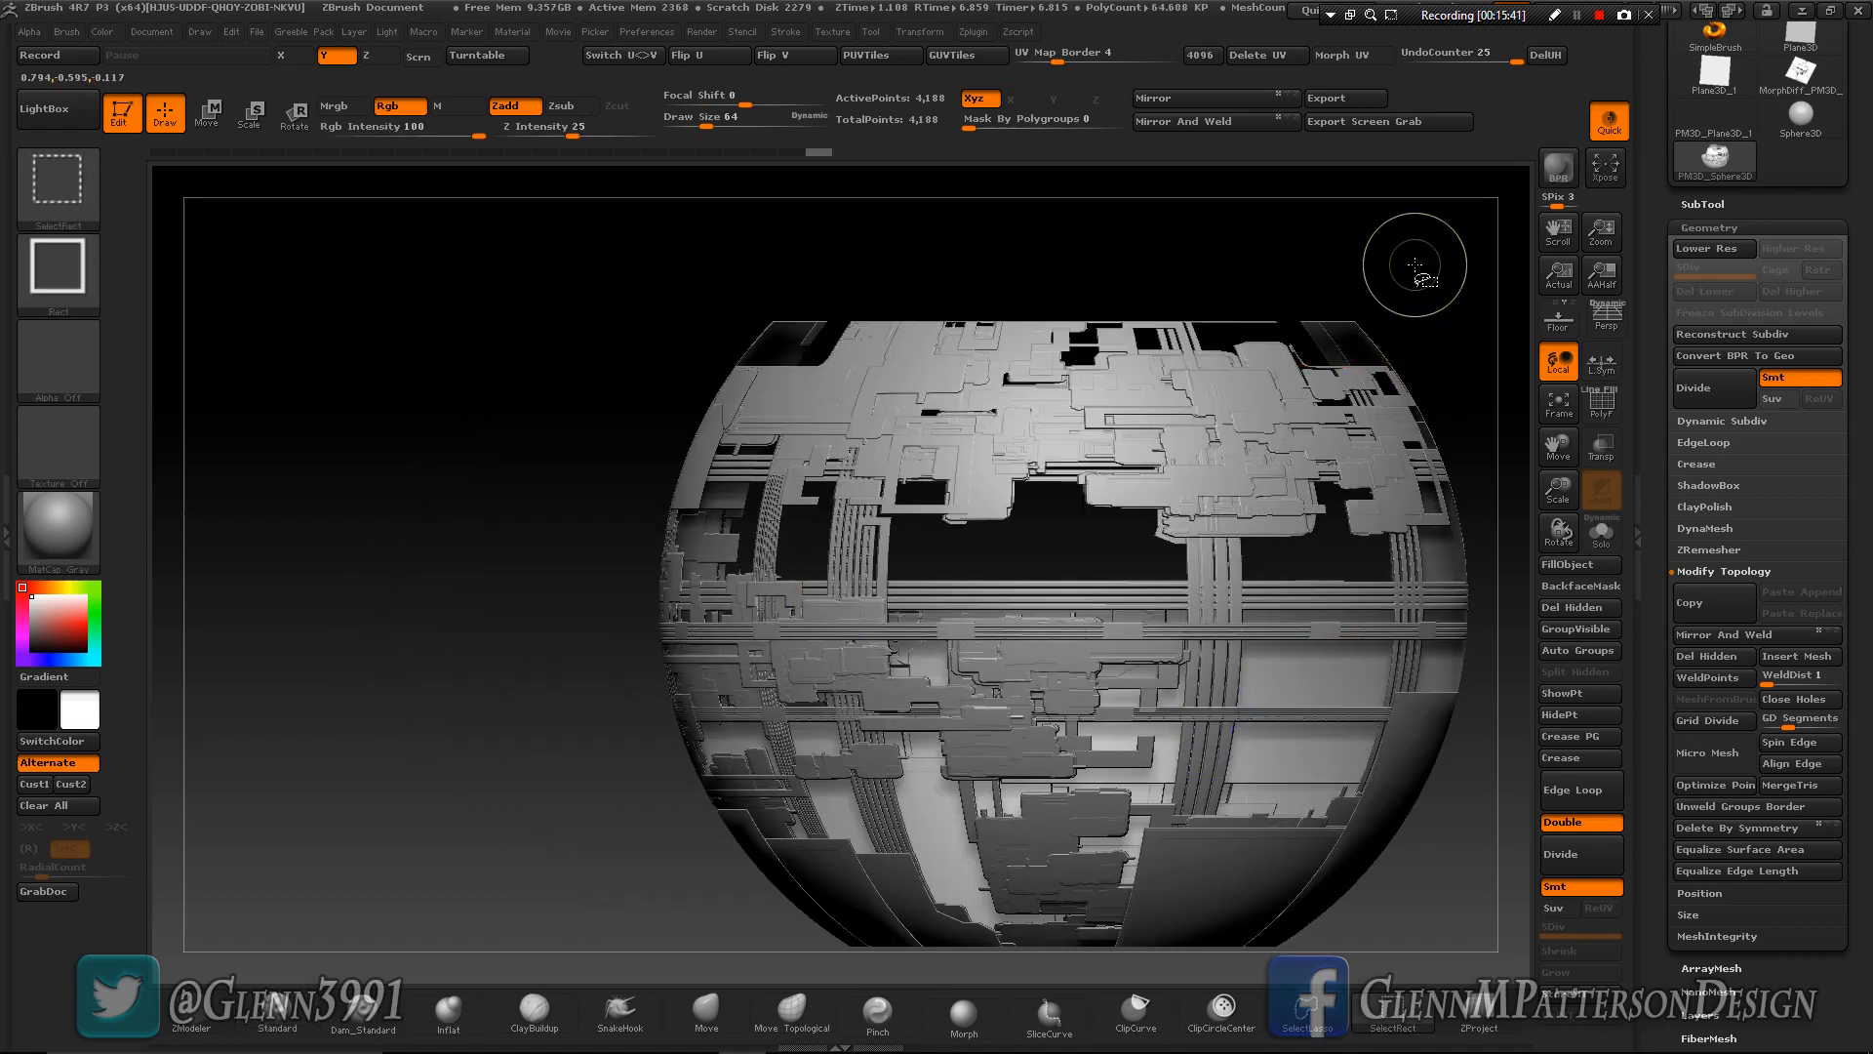
pyautogui.keyDown('ctrl'); pyautogui.keyDown('shift'); pyautogui.moveTo(1436, 242); pyautogui.dragTo(579, 327); pyautogui.keyUp('shift'); pyautogui.keyUp('ctrl')
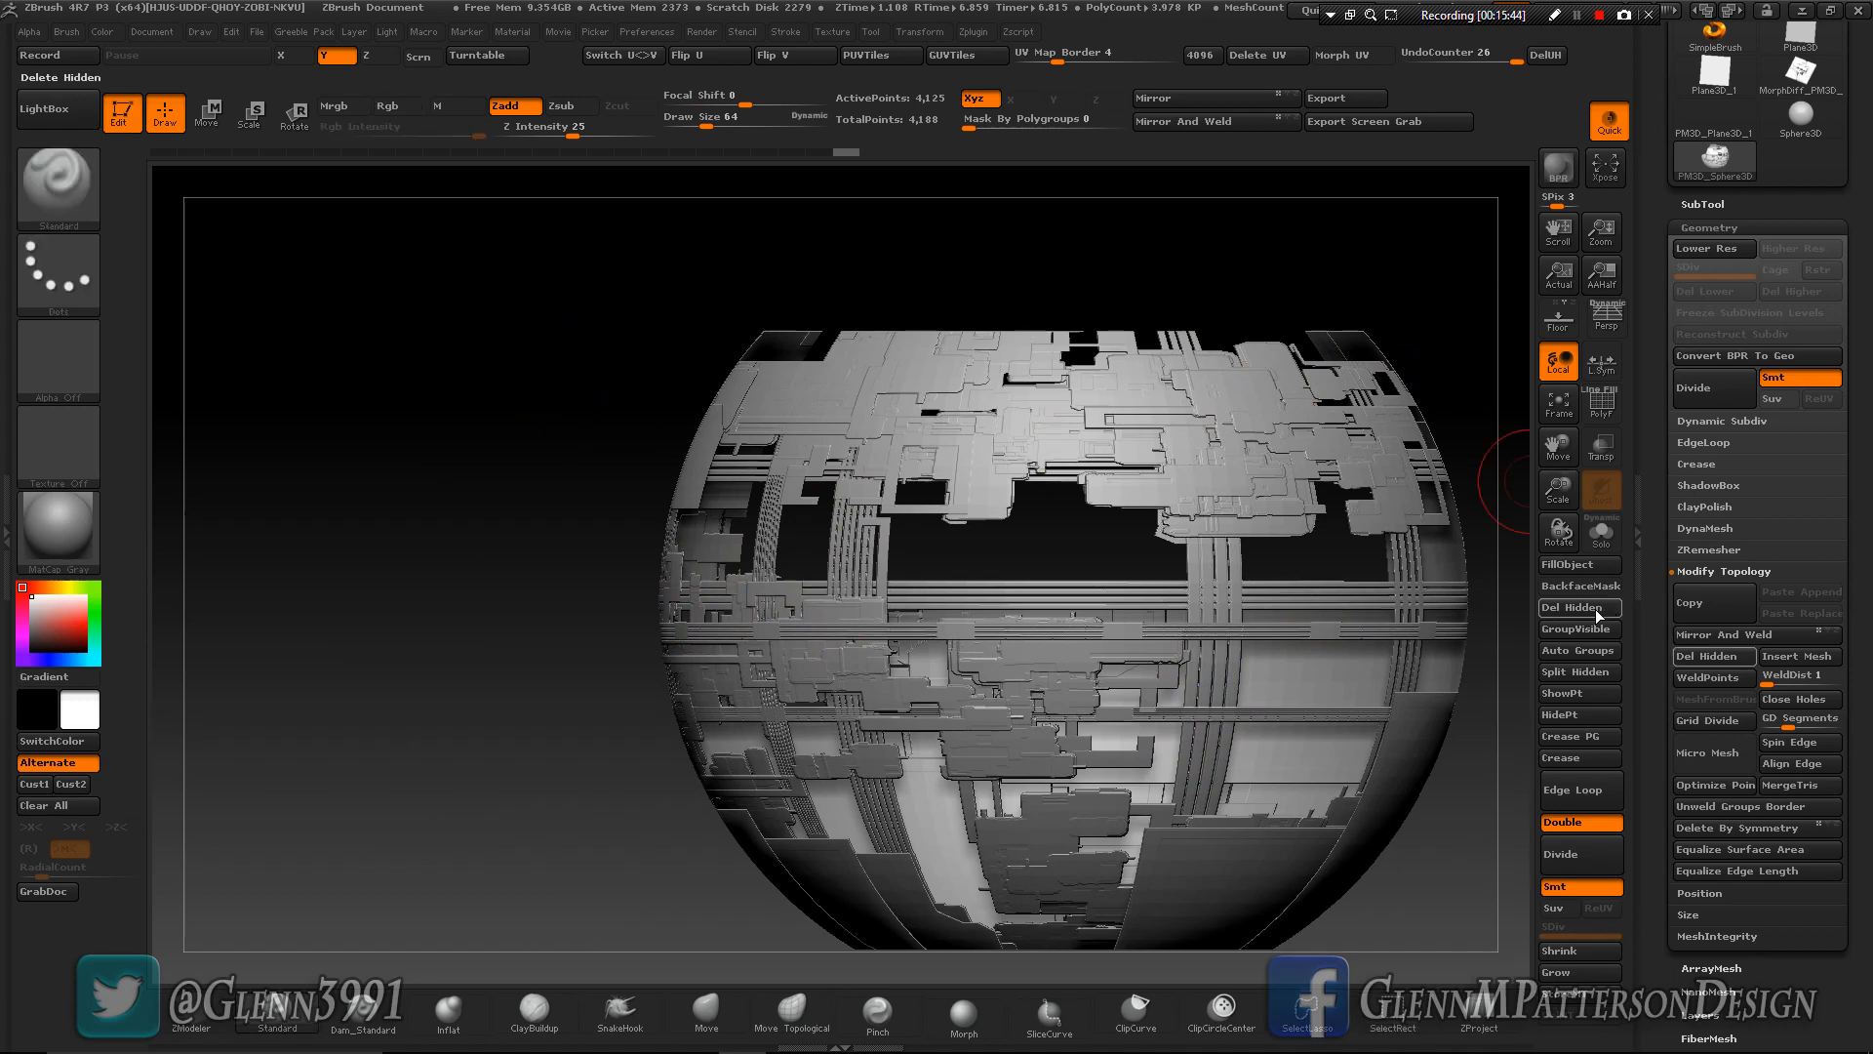
pyautogui.click(1573, 607)
pyautogui.moveTo(425, 531); pyautogui.dragTo(507, 522)
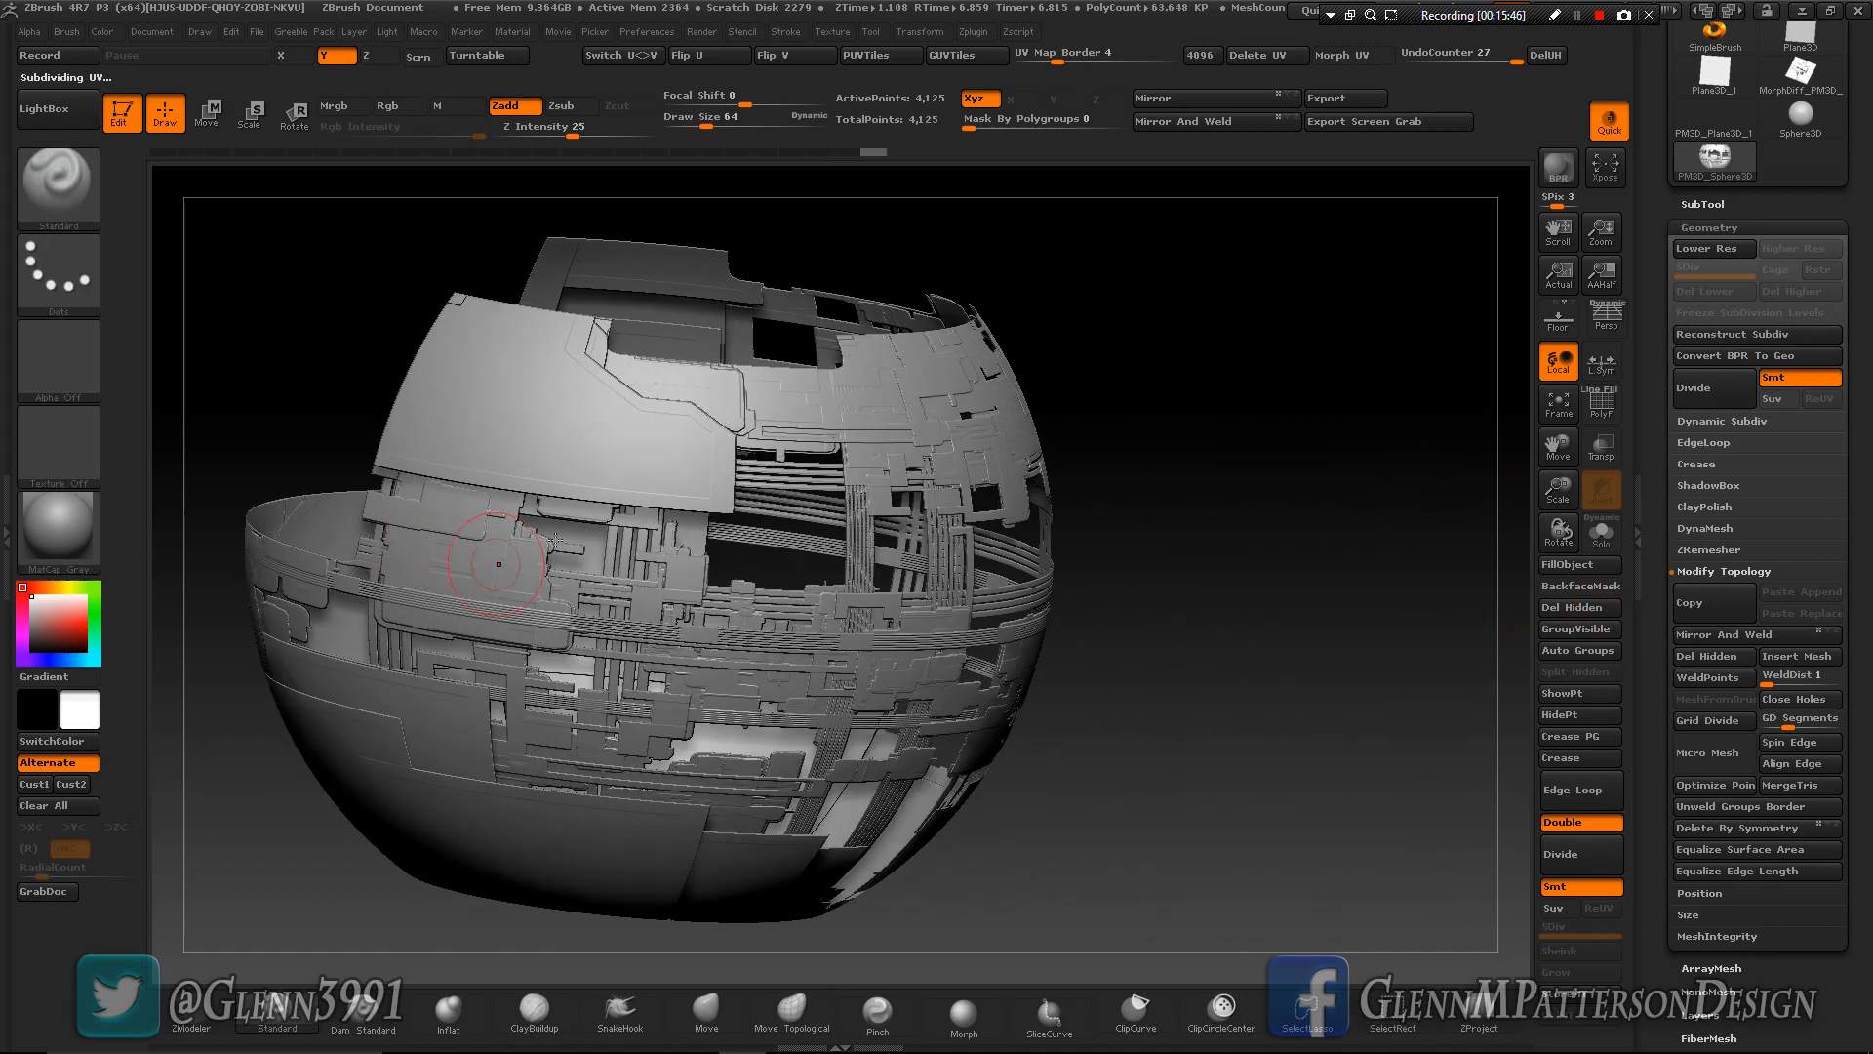
# Render the trimmed sphere with BPR and examine its outer panels, underside and interior.
pyautogui.click(1561, 171)
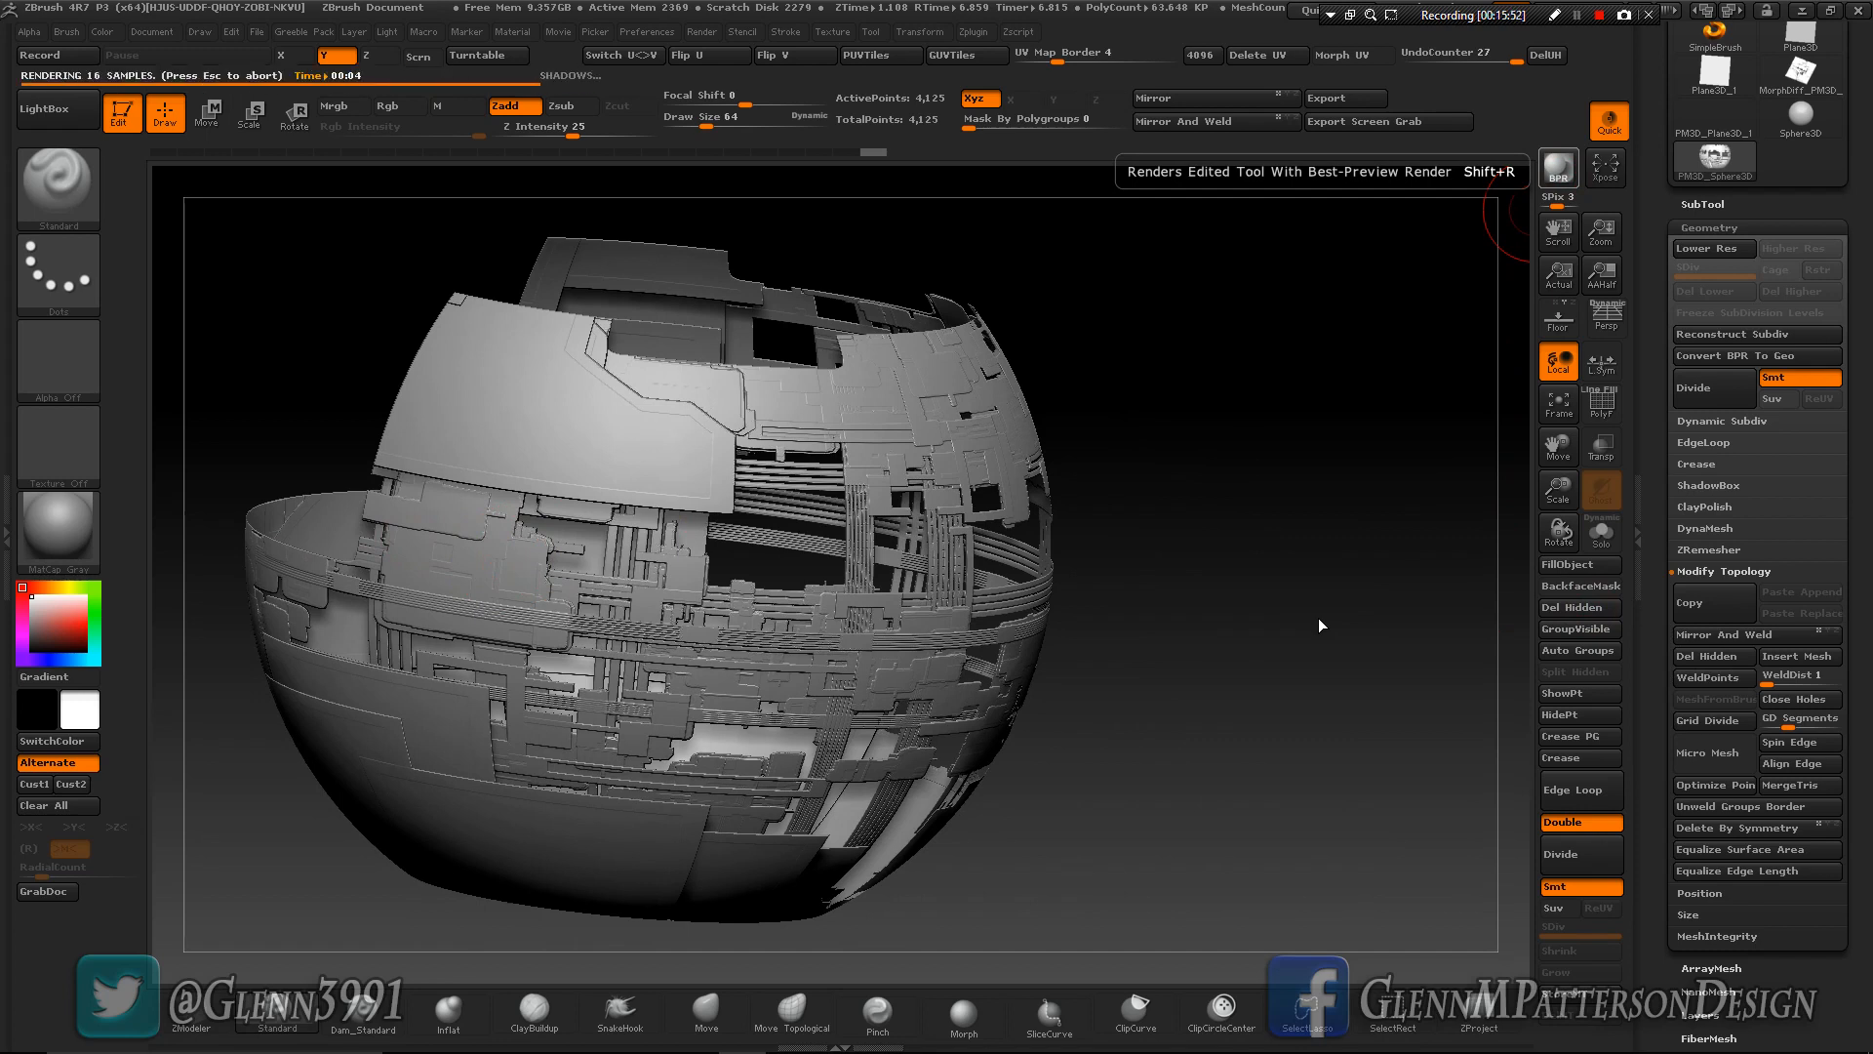
pyautogui.moveTo(1319, 624); pyautogui.dragTo(1319, 616)
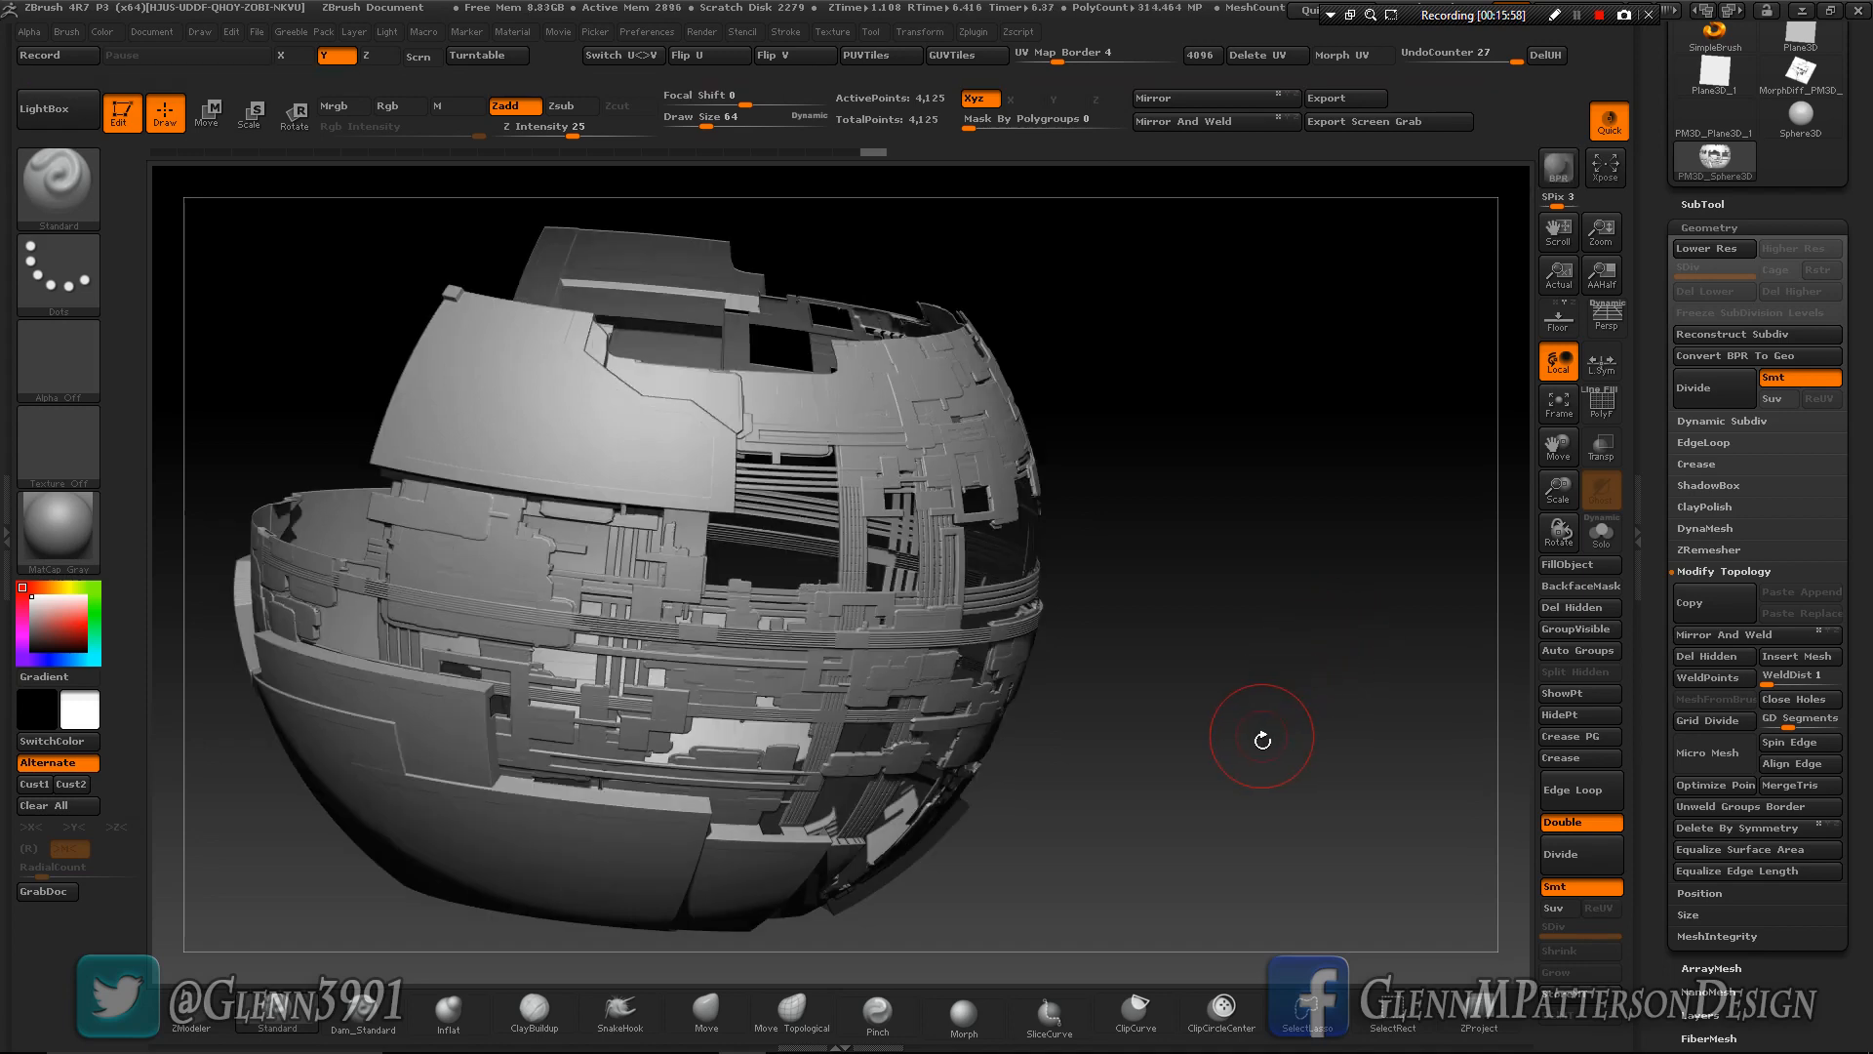
pyautogui.moveTo(1263, 763)
pyautogui.mouseDown()
pyautogui.moveTo(1220, 770)
pyautogui.moveTo(1297, 761)
pyautogui.moveTo(1305, 723)
pyautogui.moveTo(1254, 631)
pyautogui.moveTo(1155, 630)
pyautogui.moveTo(1256, 726)
pyautogui.mouseUp()
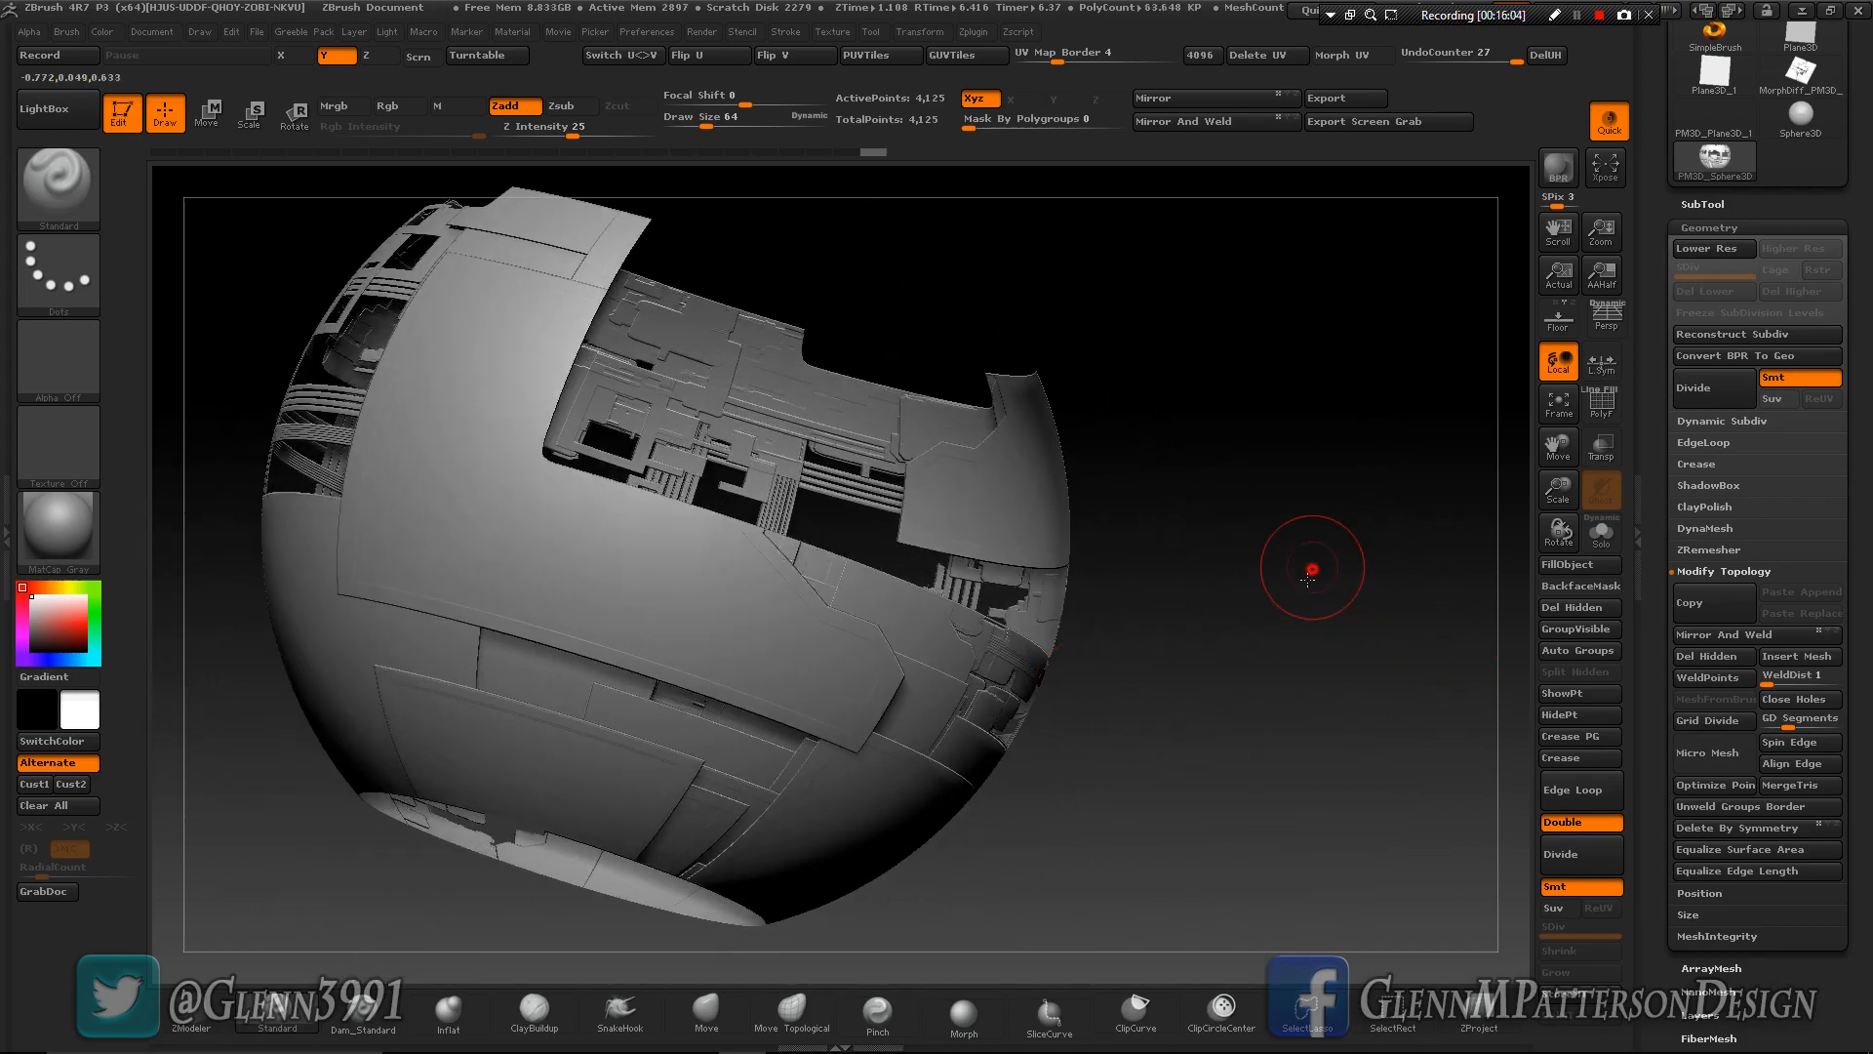
pyautogui.moveTo(1308, 579); pyautogui.dragTo(1009, 607)
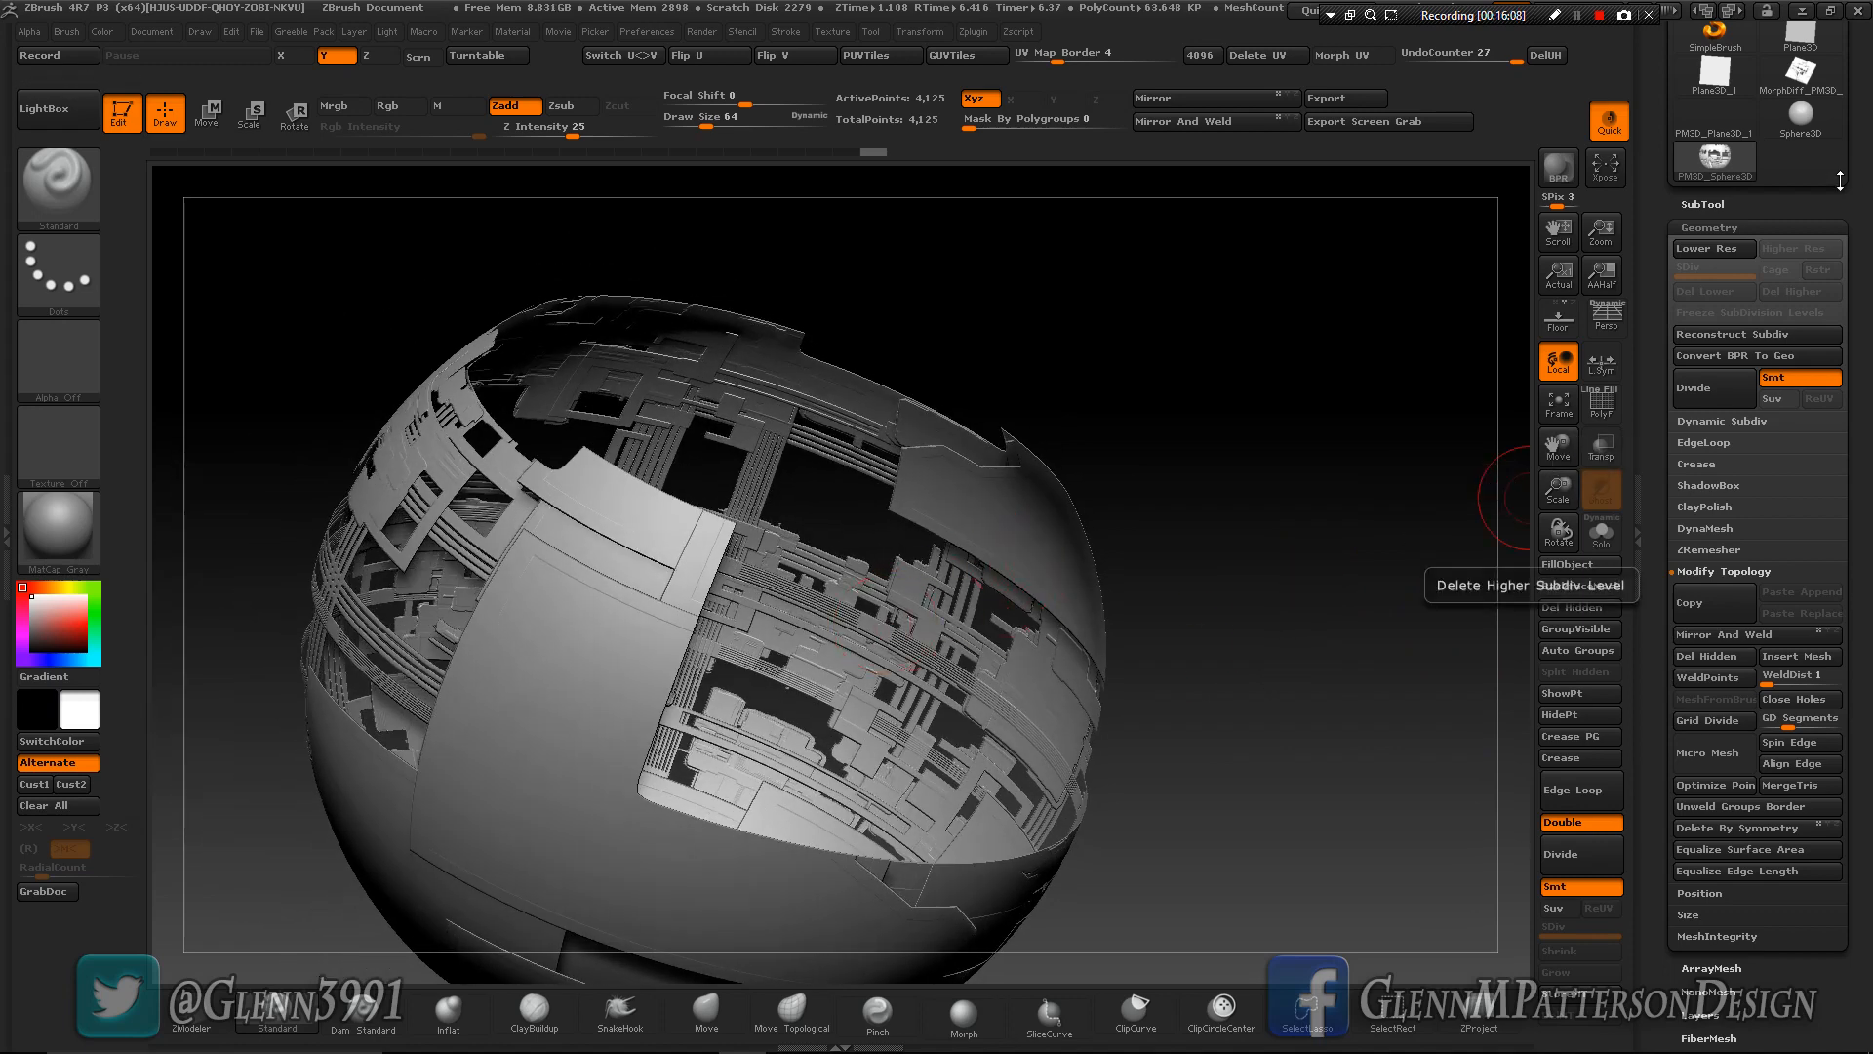
# Rename the cut sphere subtool as "Outter".
pyautogui.click(1709, 204)
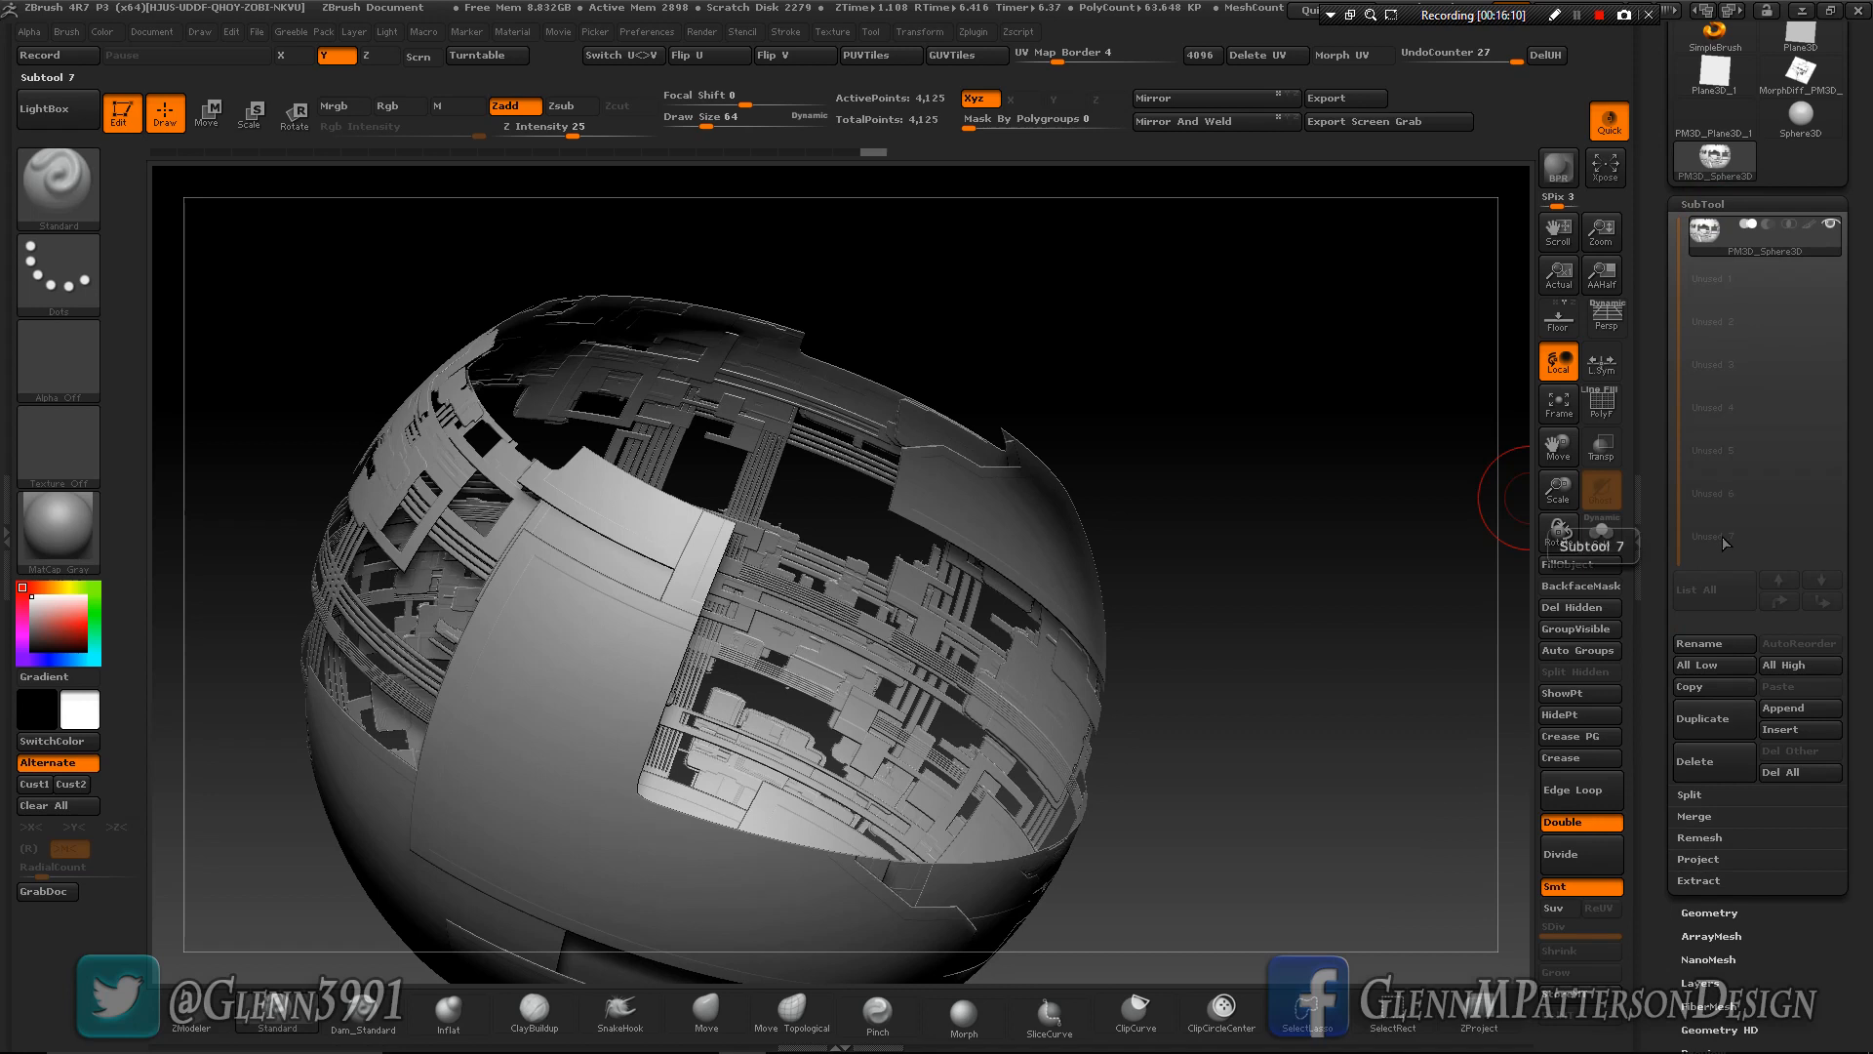
pyautogui.click(1717, 648)
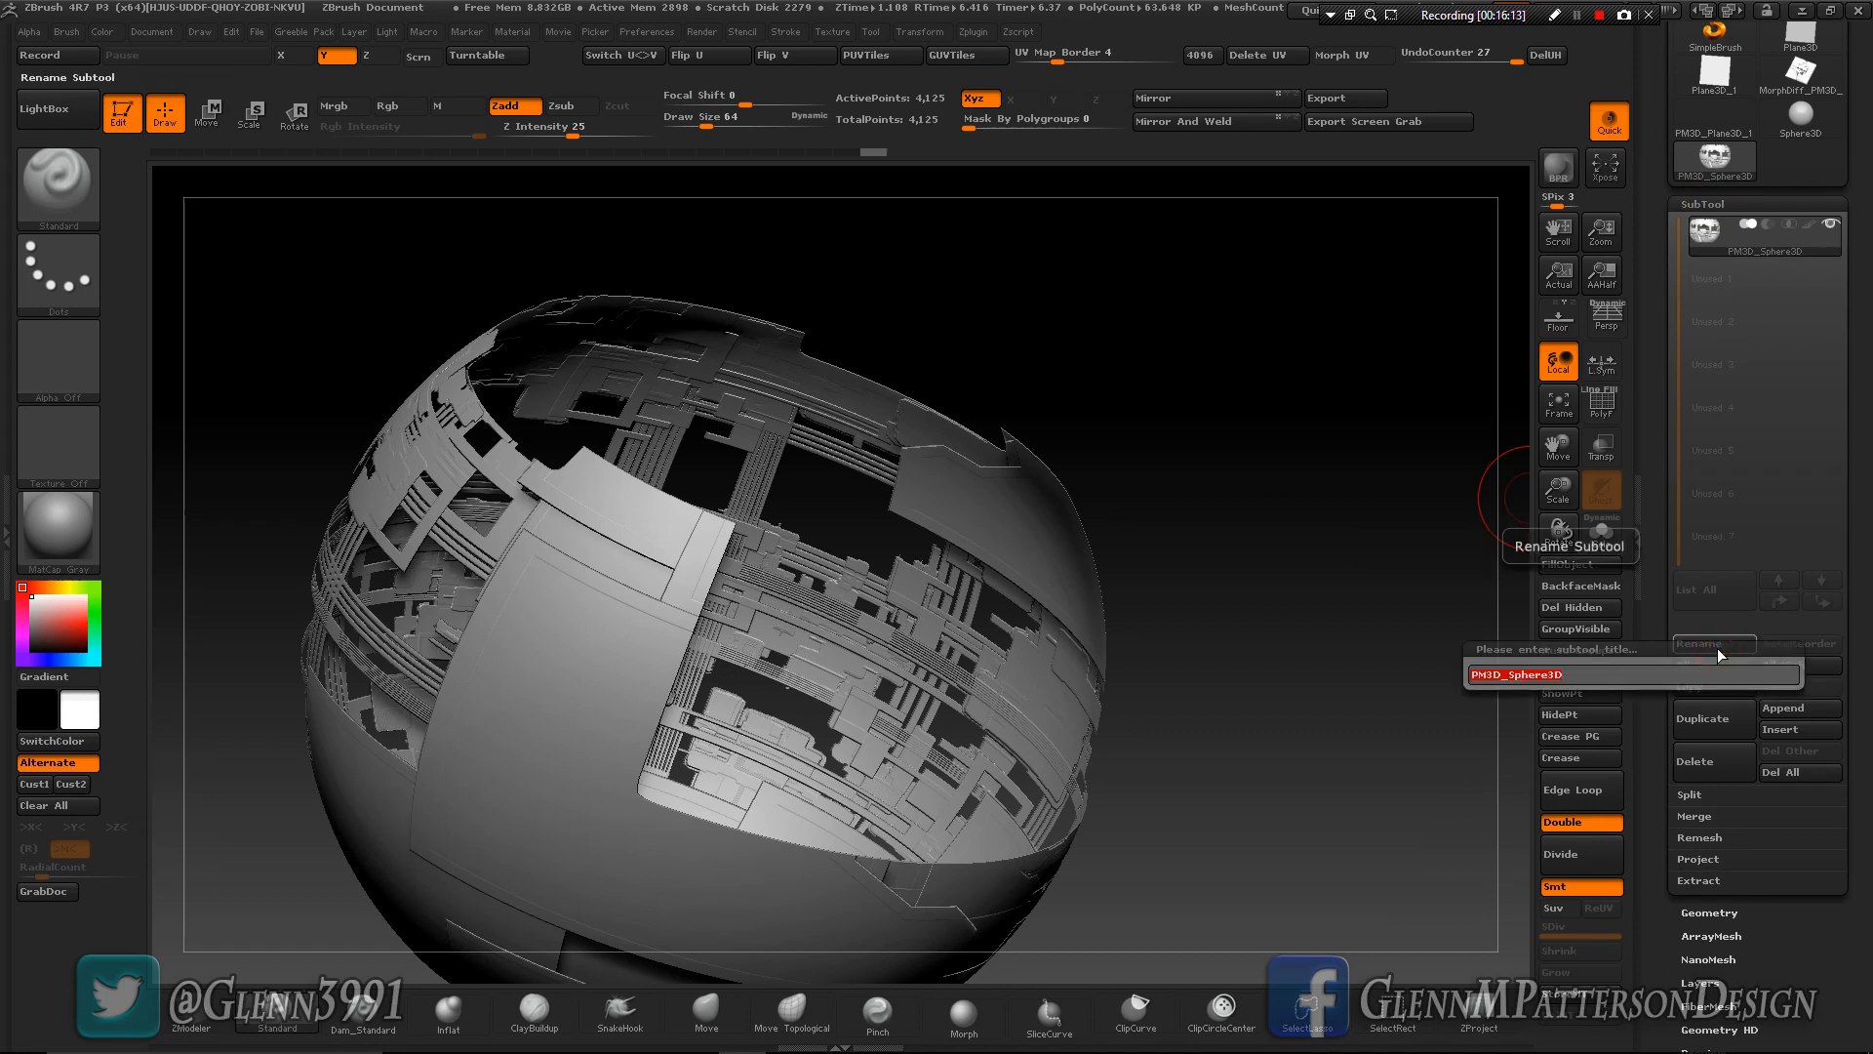
pyautogui.press('shift')
pyautogui.press('shift')
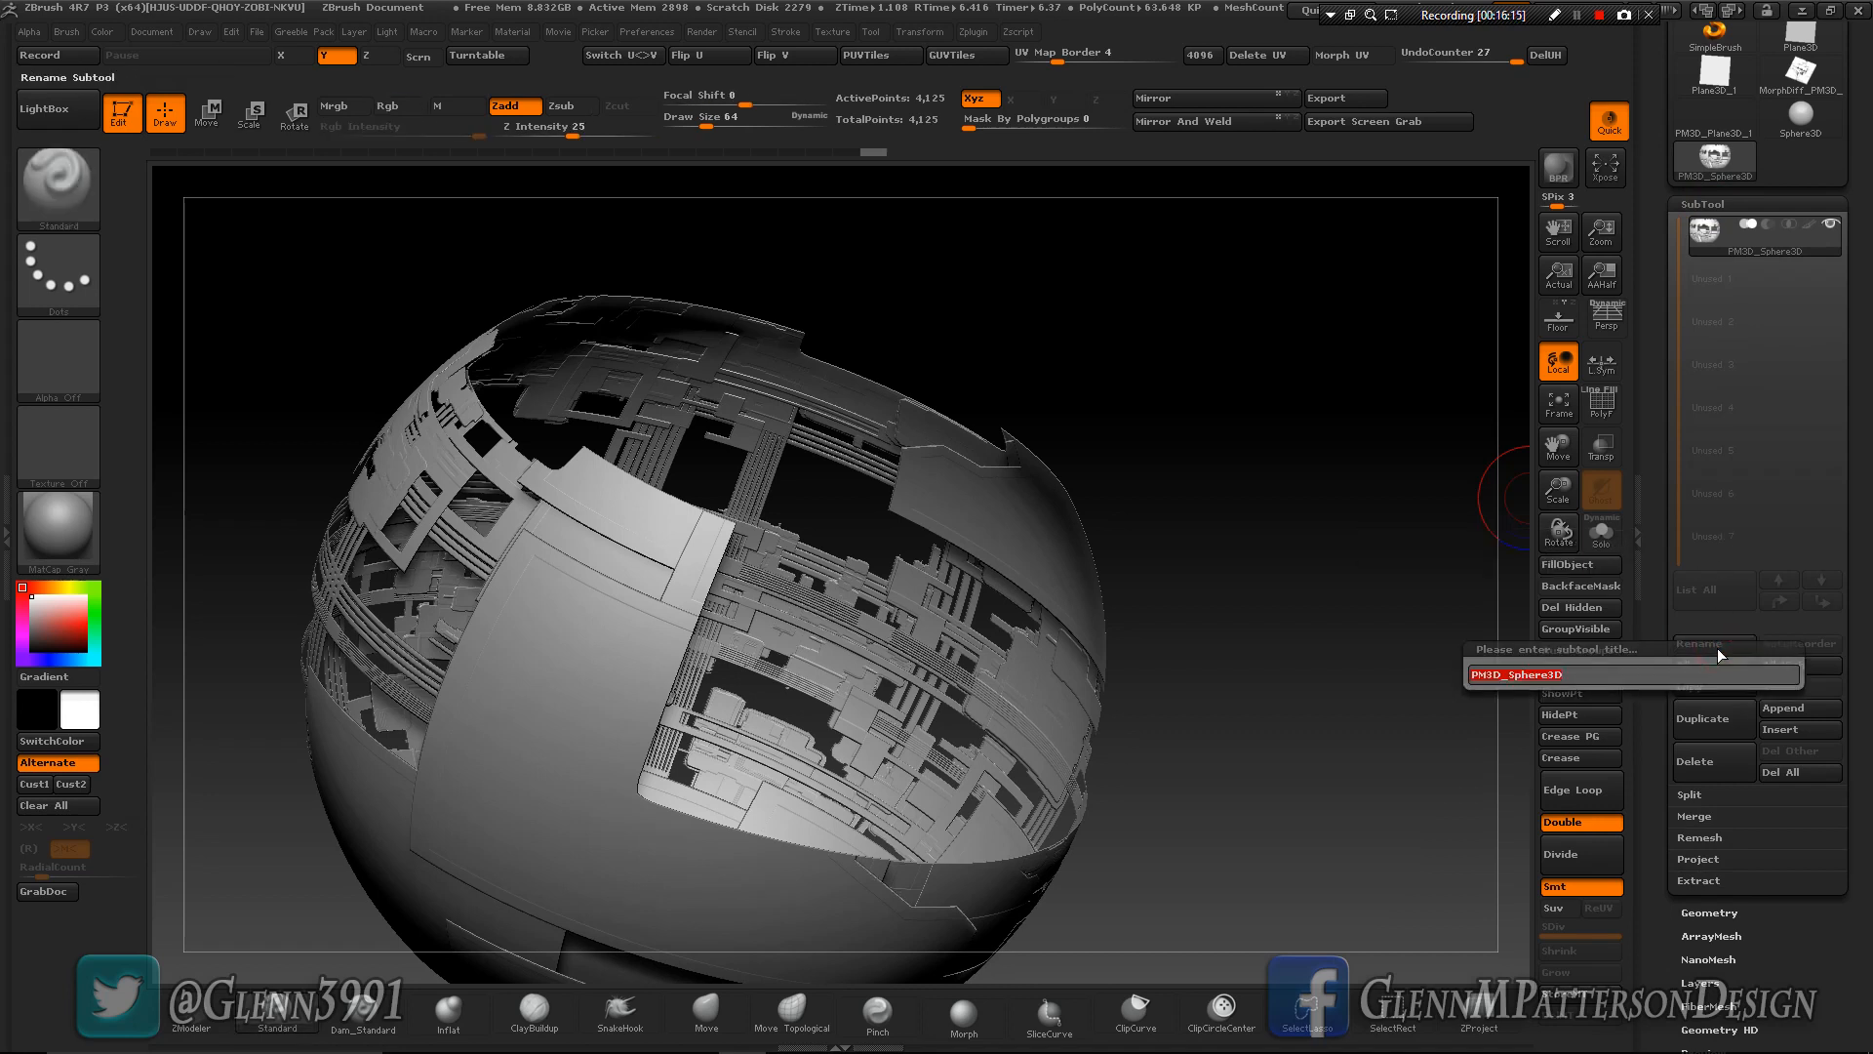
pyautogui.write('Outter')
pyautogui.press('Return')
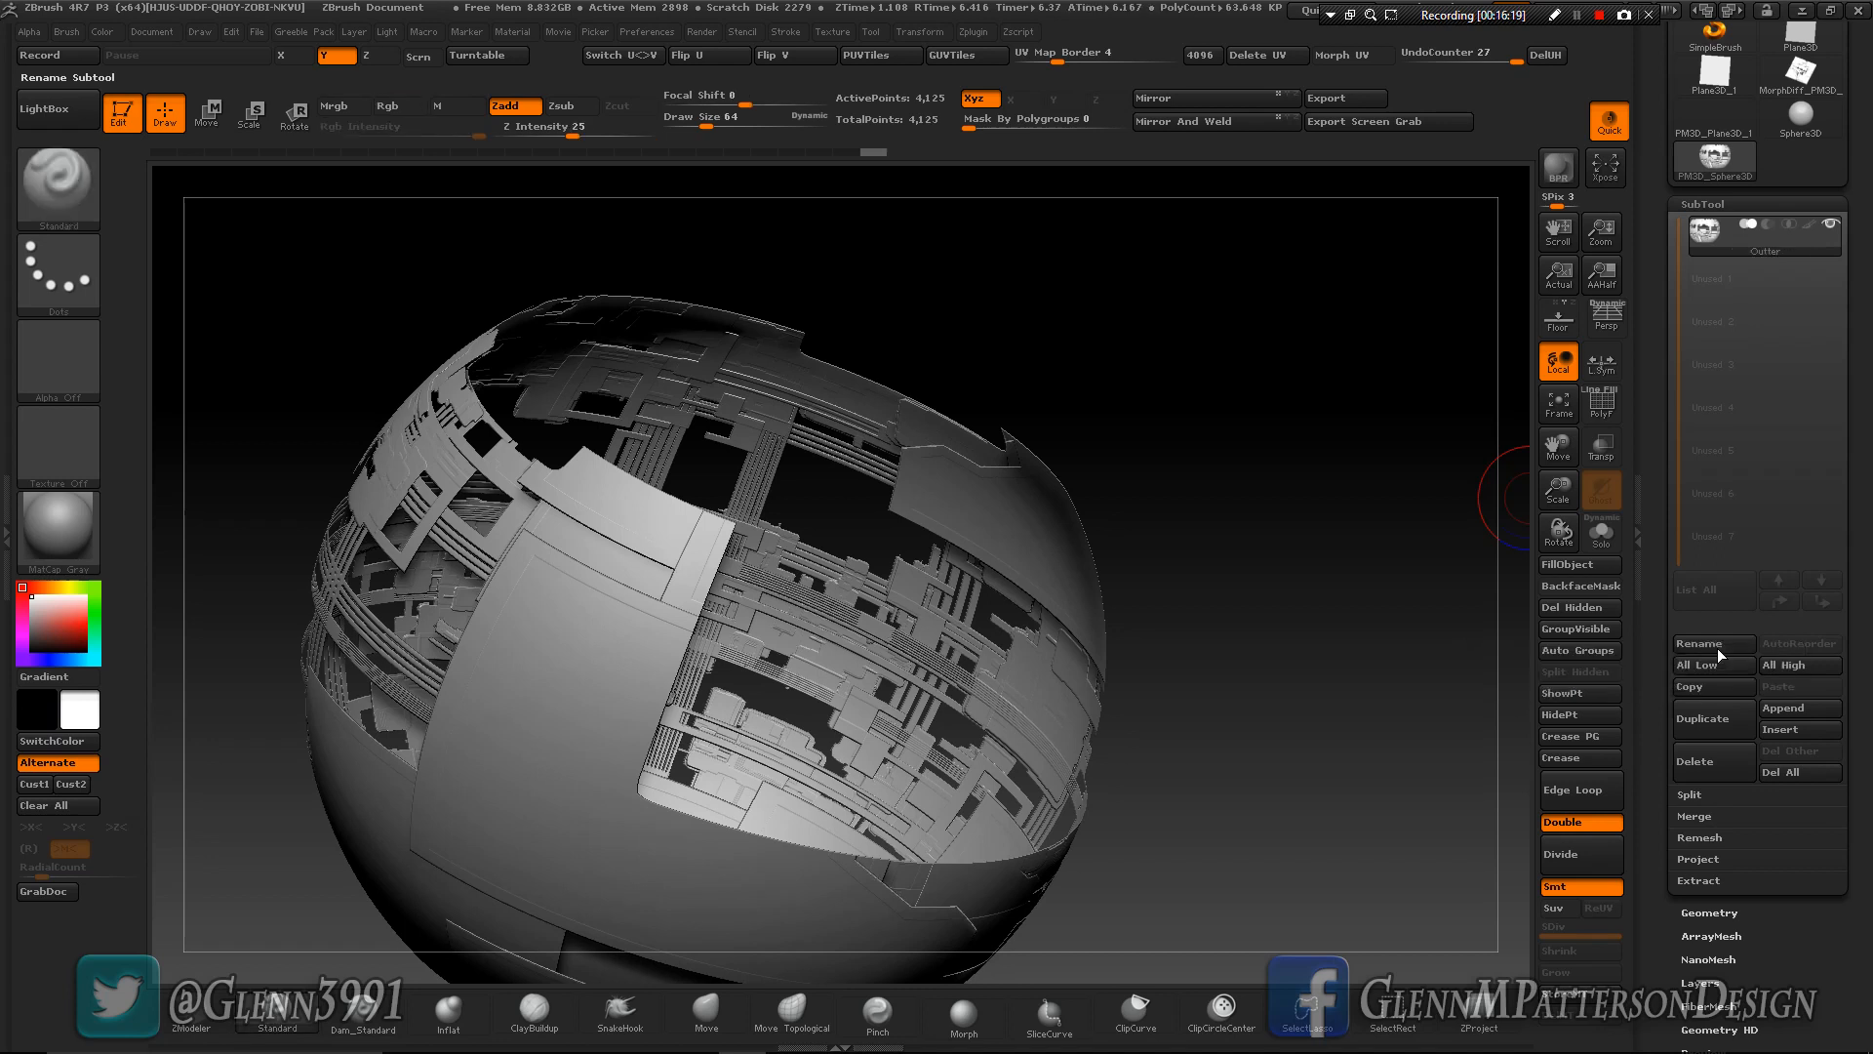
# Duplicate the Outter subtool and rename the copy as "Inner".
pyautogui.click(1698, 731)
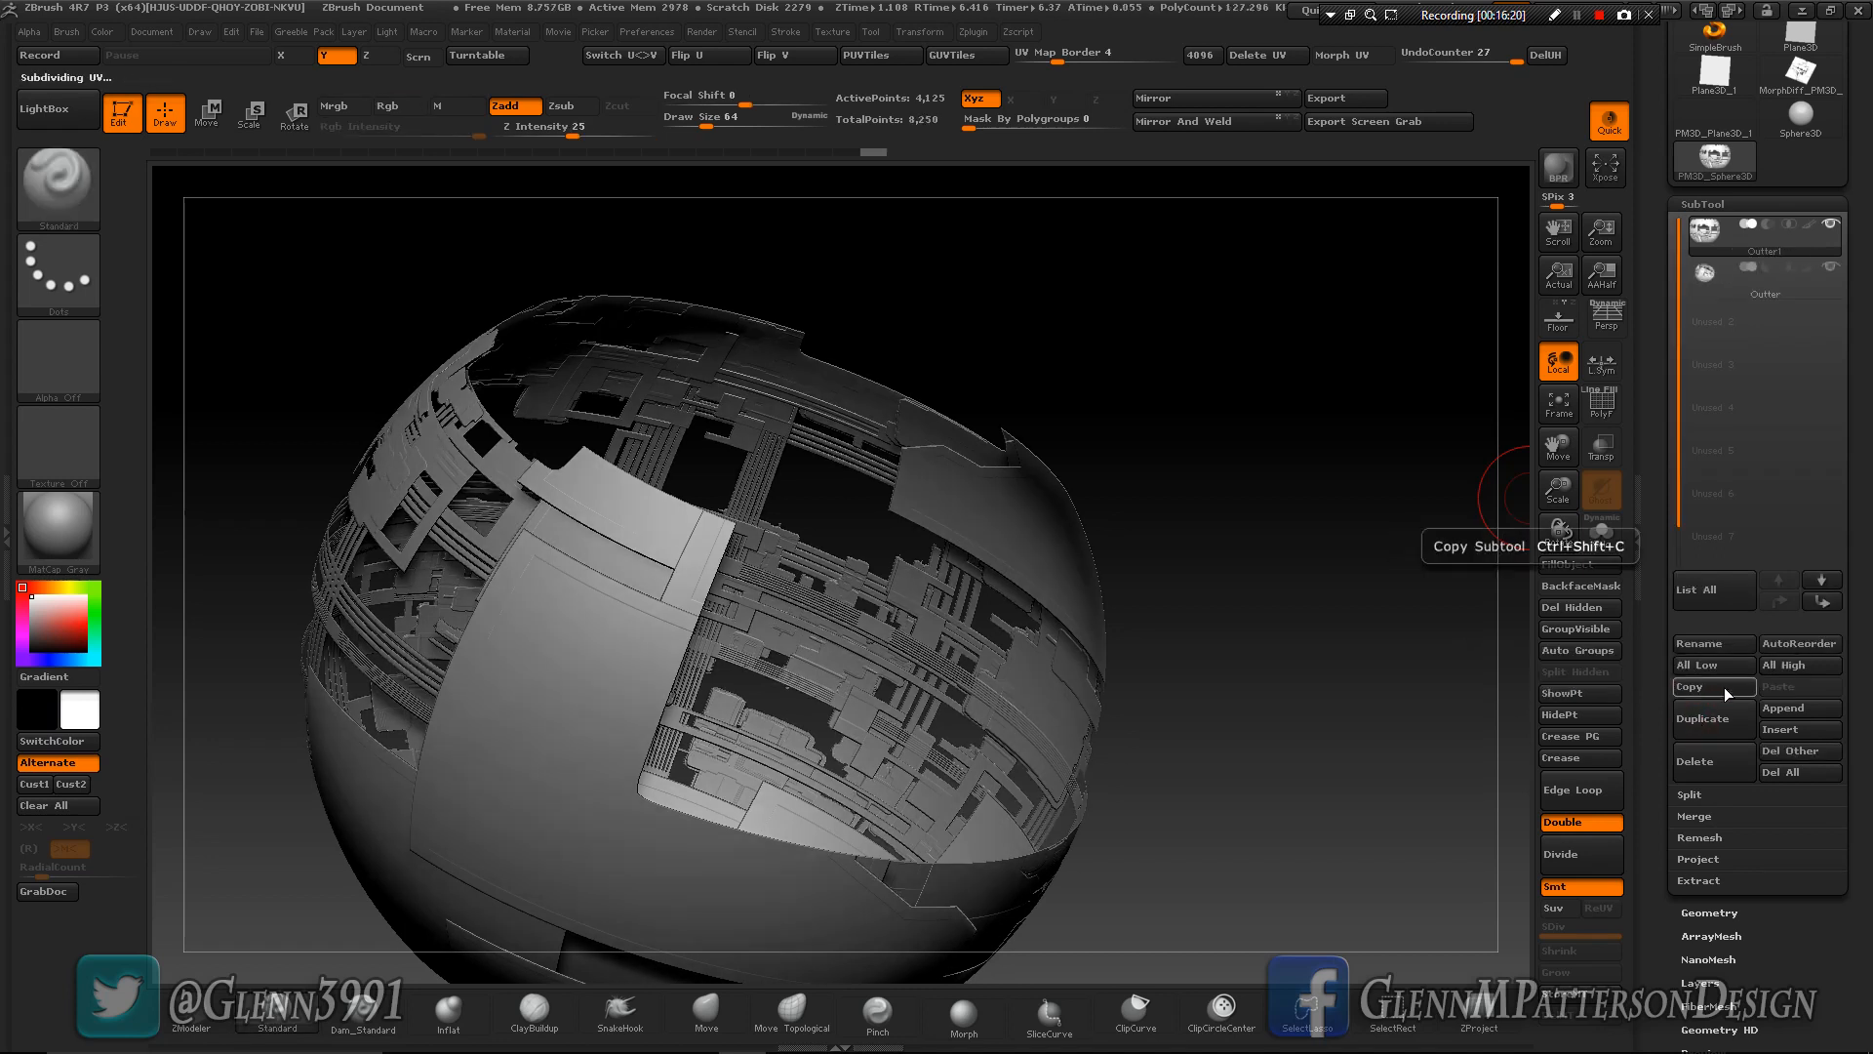
pyautogui.click(1707, 645)
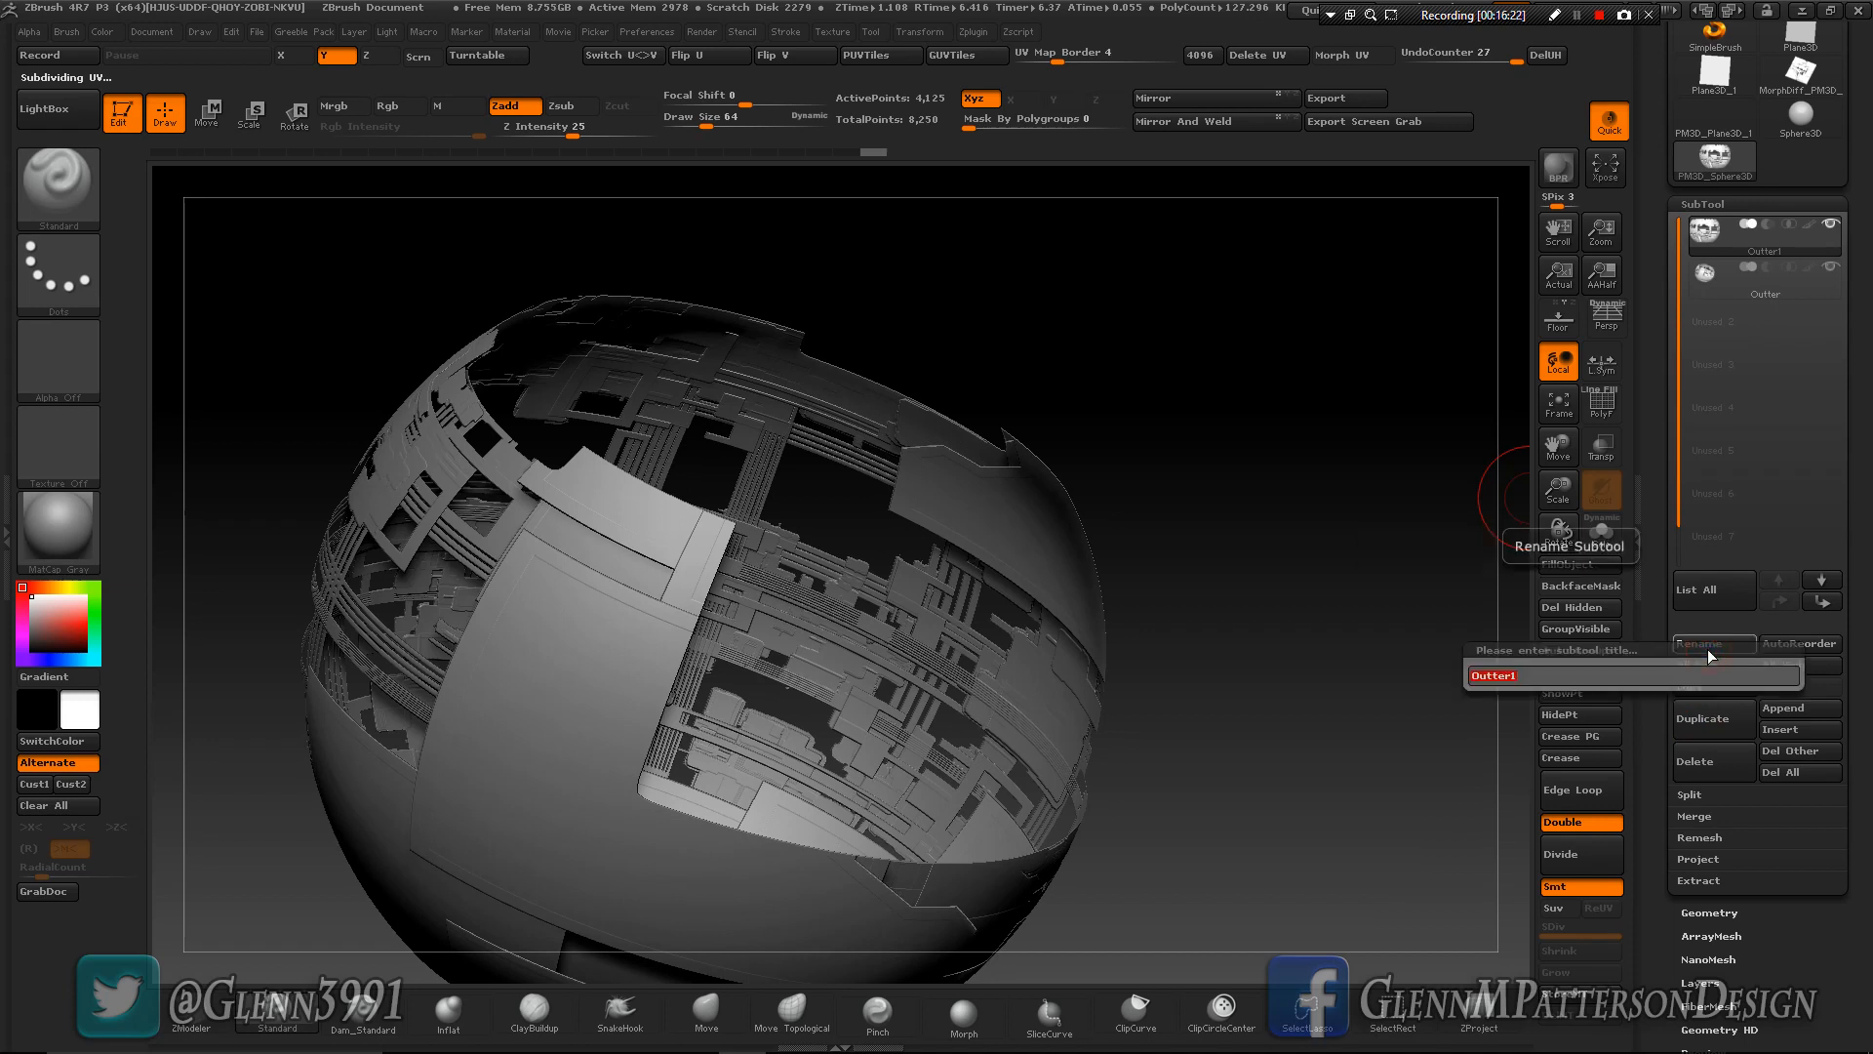
pyautogui.write('Inner')
pyautogui.press('Return')
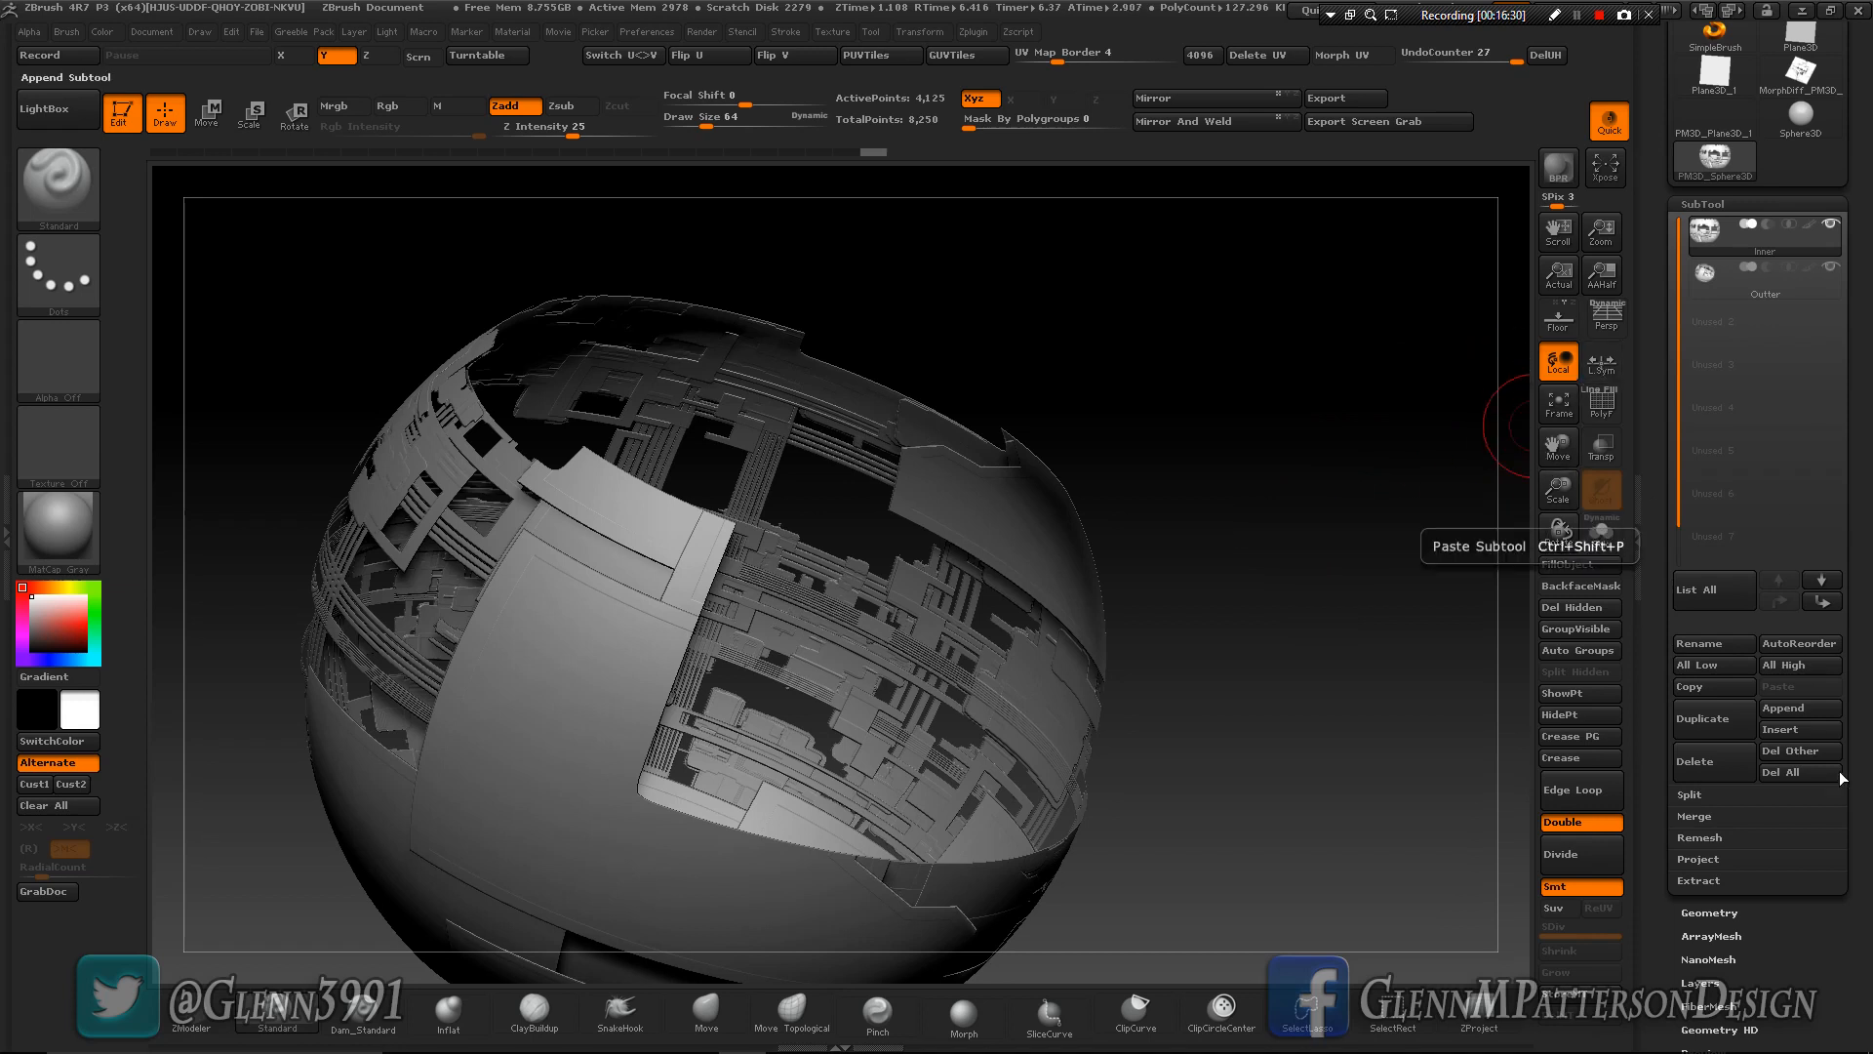
# Edit the Inner subtool's surface noise, setting its strength to -0.15, and accept the change.
pyautogui.scroll(-3, 1698, 656)
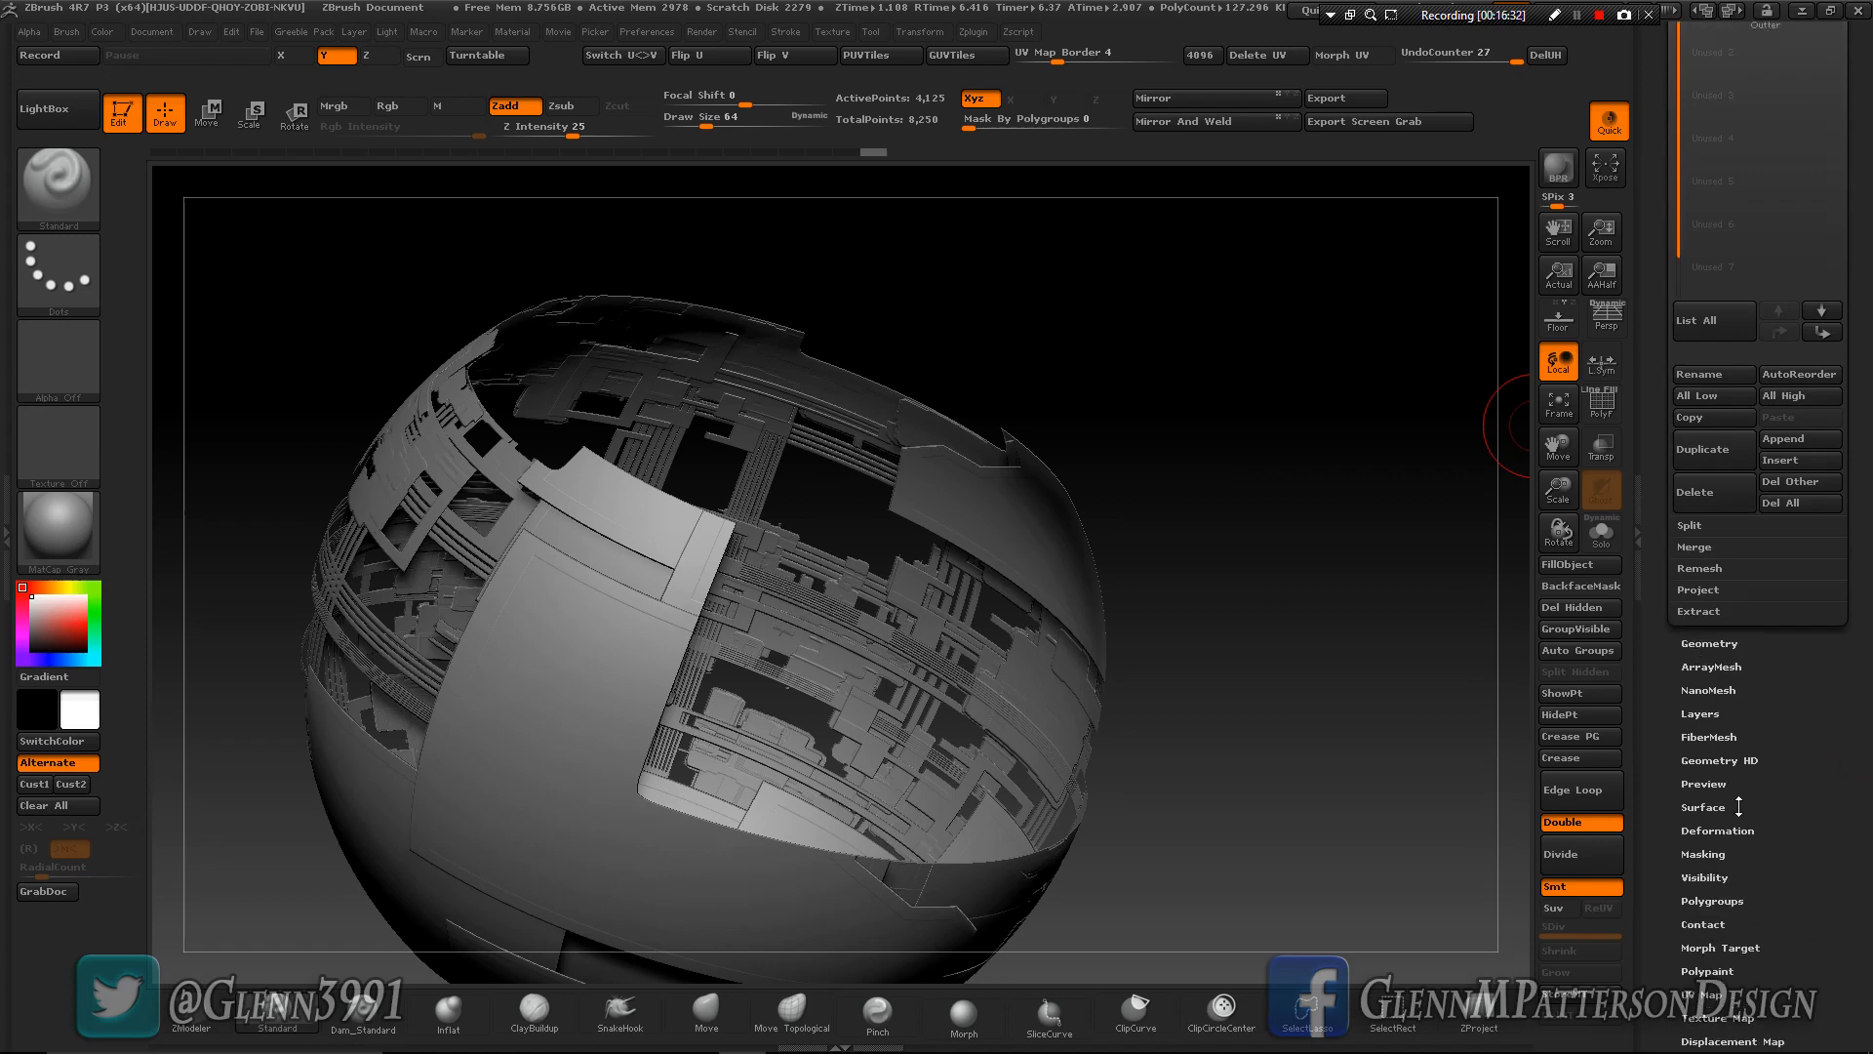
pyautogui.click(1703, 807)
pyautogui.scroll(3, 1842, 451)
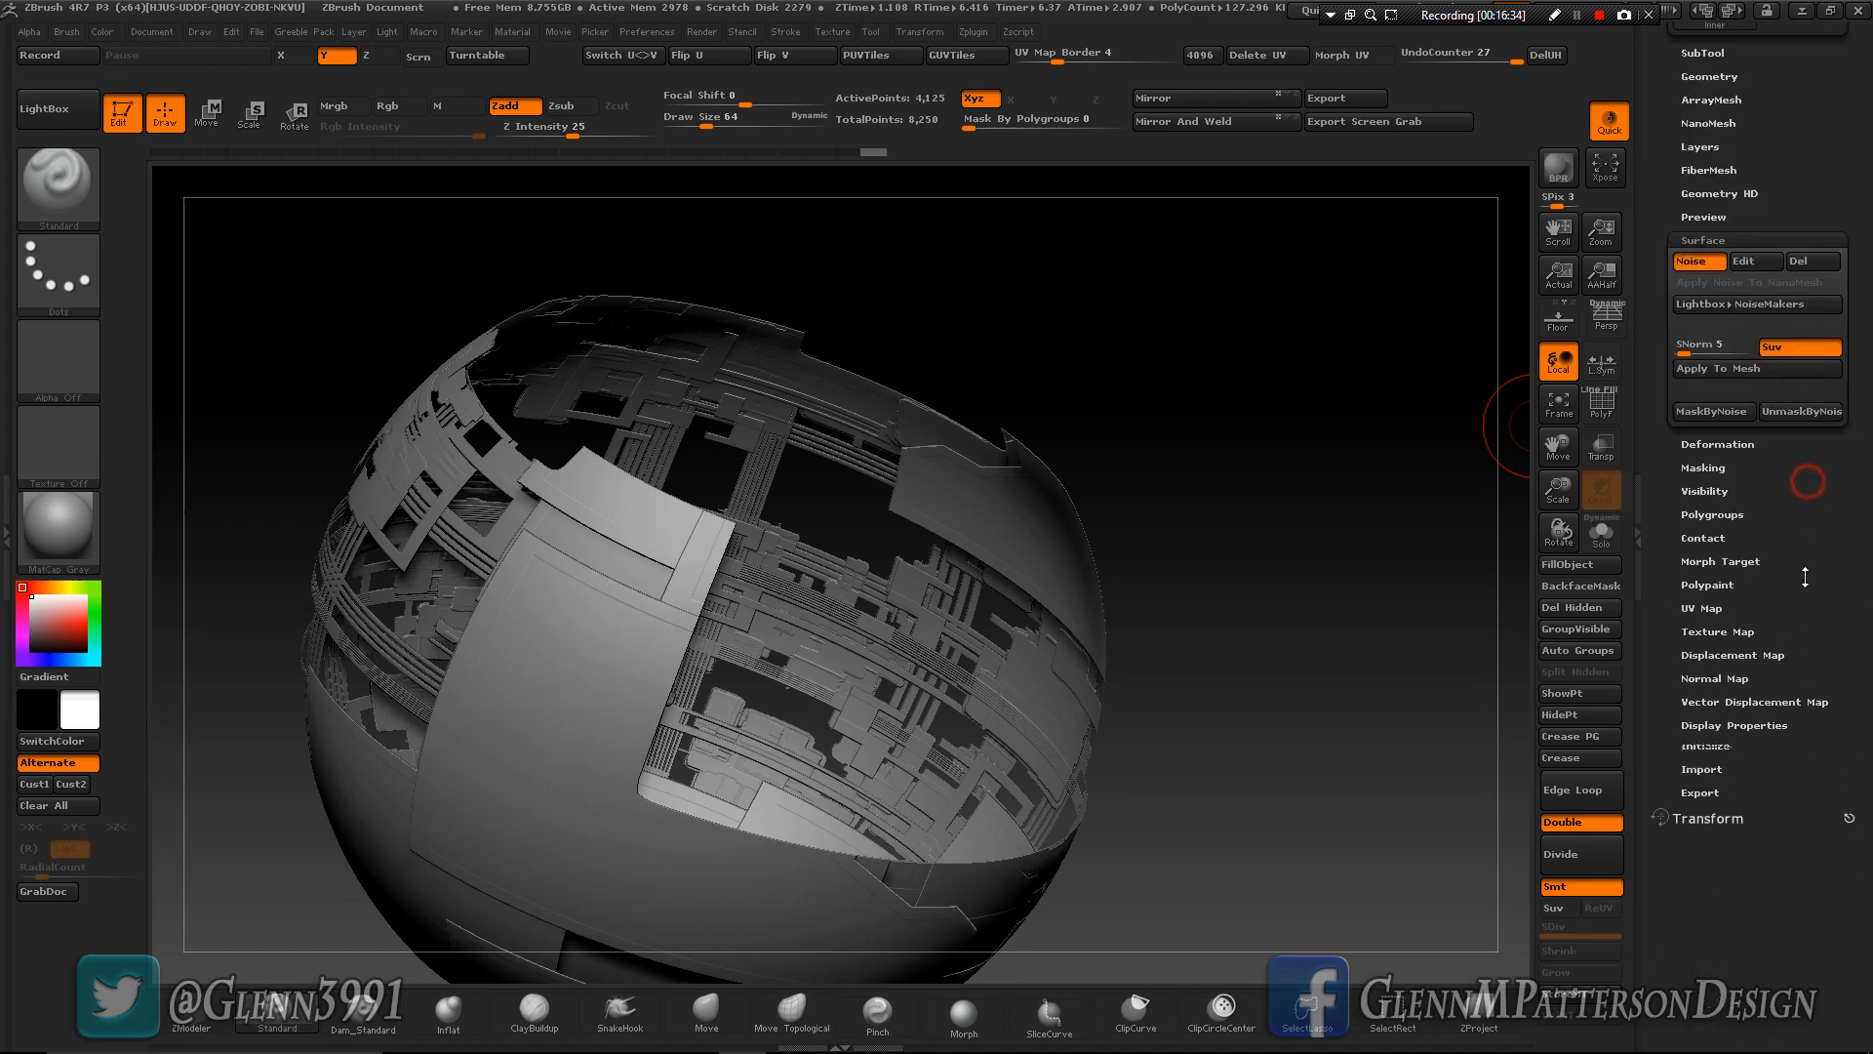
pyautogui.click(1759, 401)
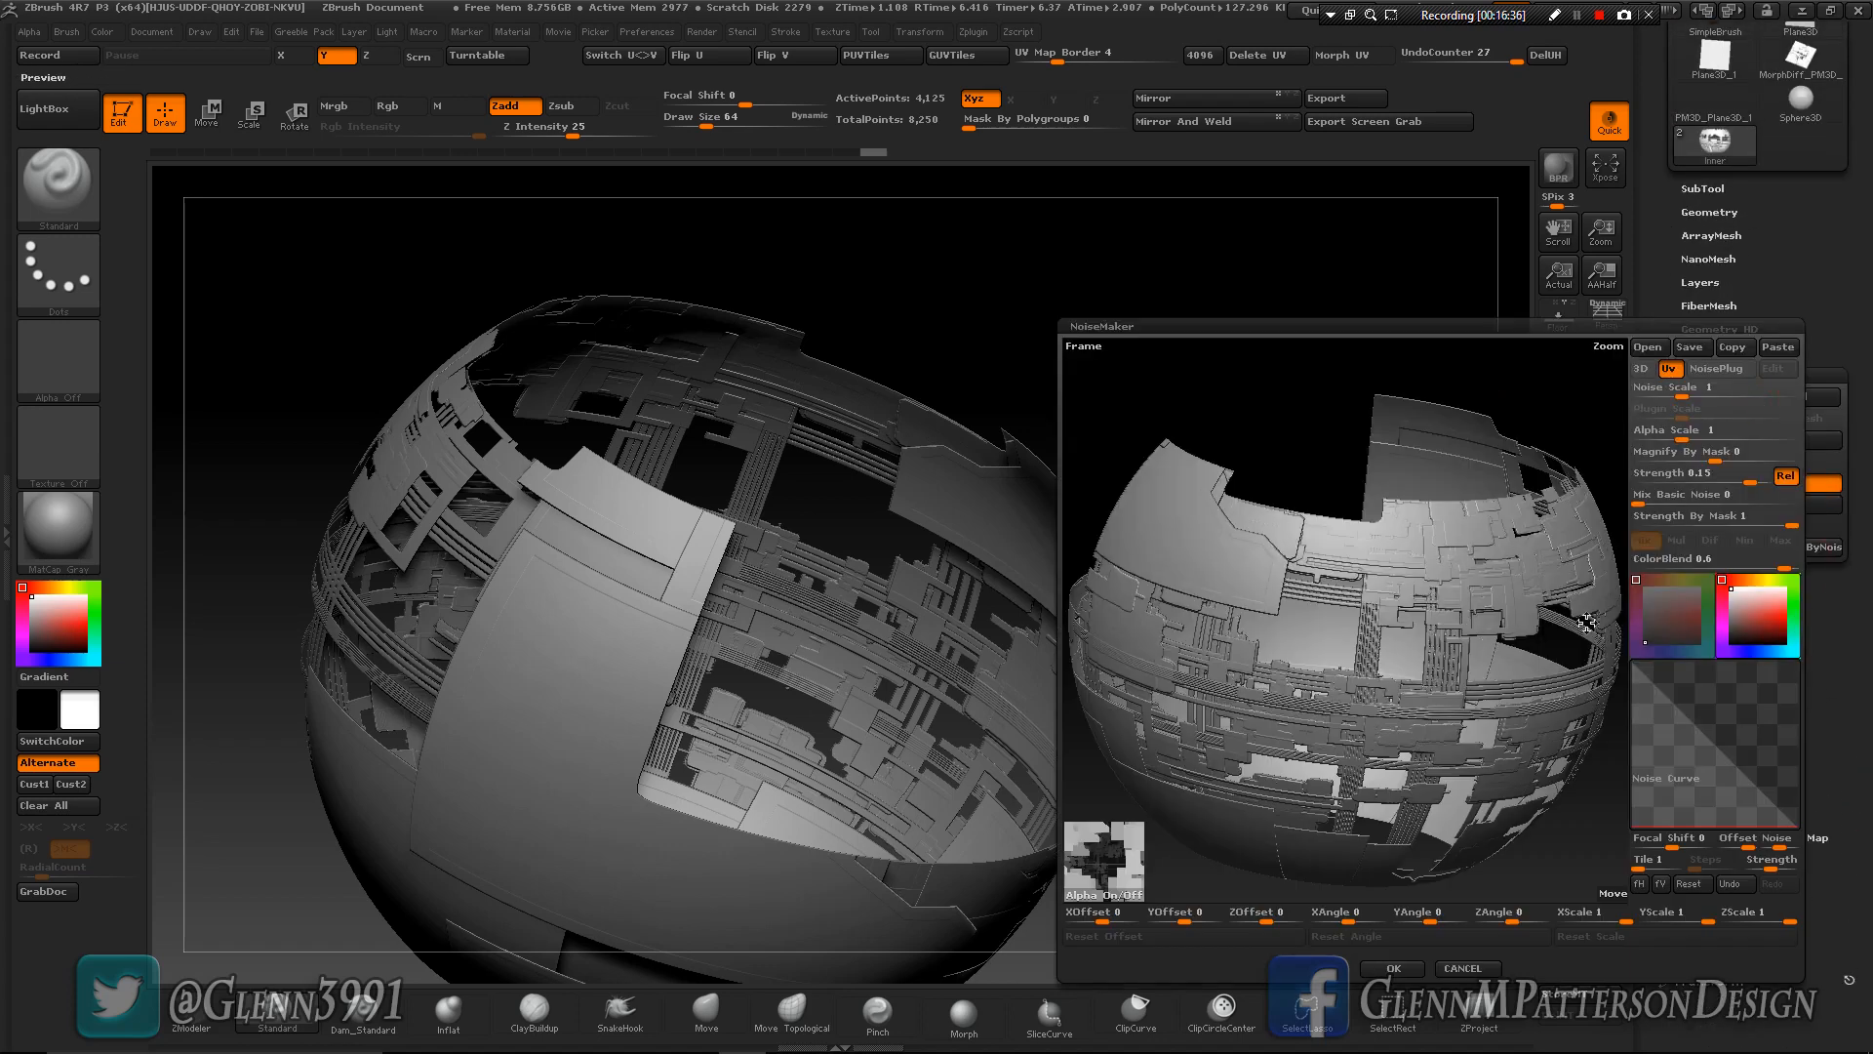
pyautogui.click(1688, 472)
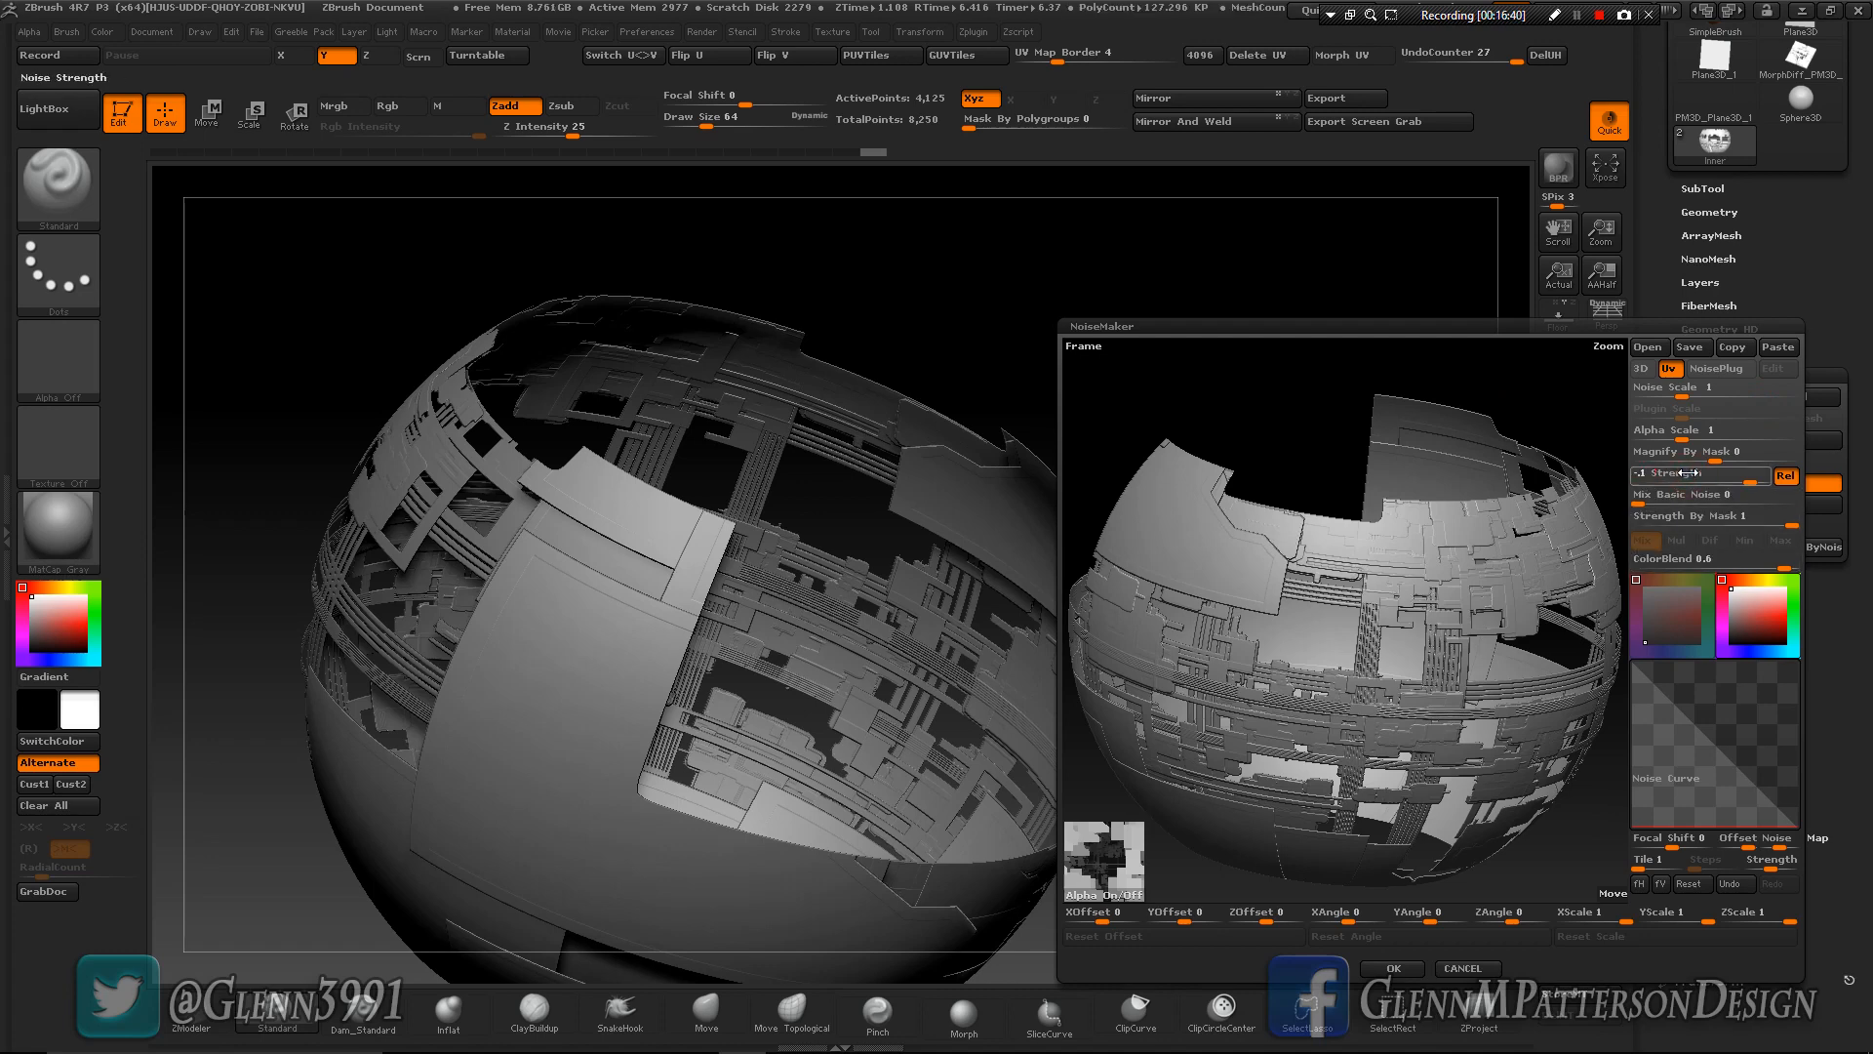
pyautogui.press('Return')
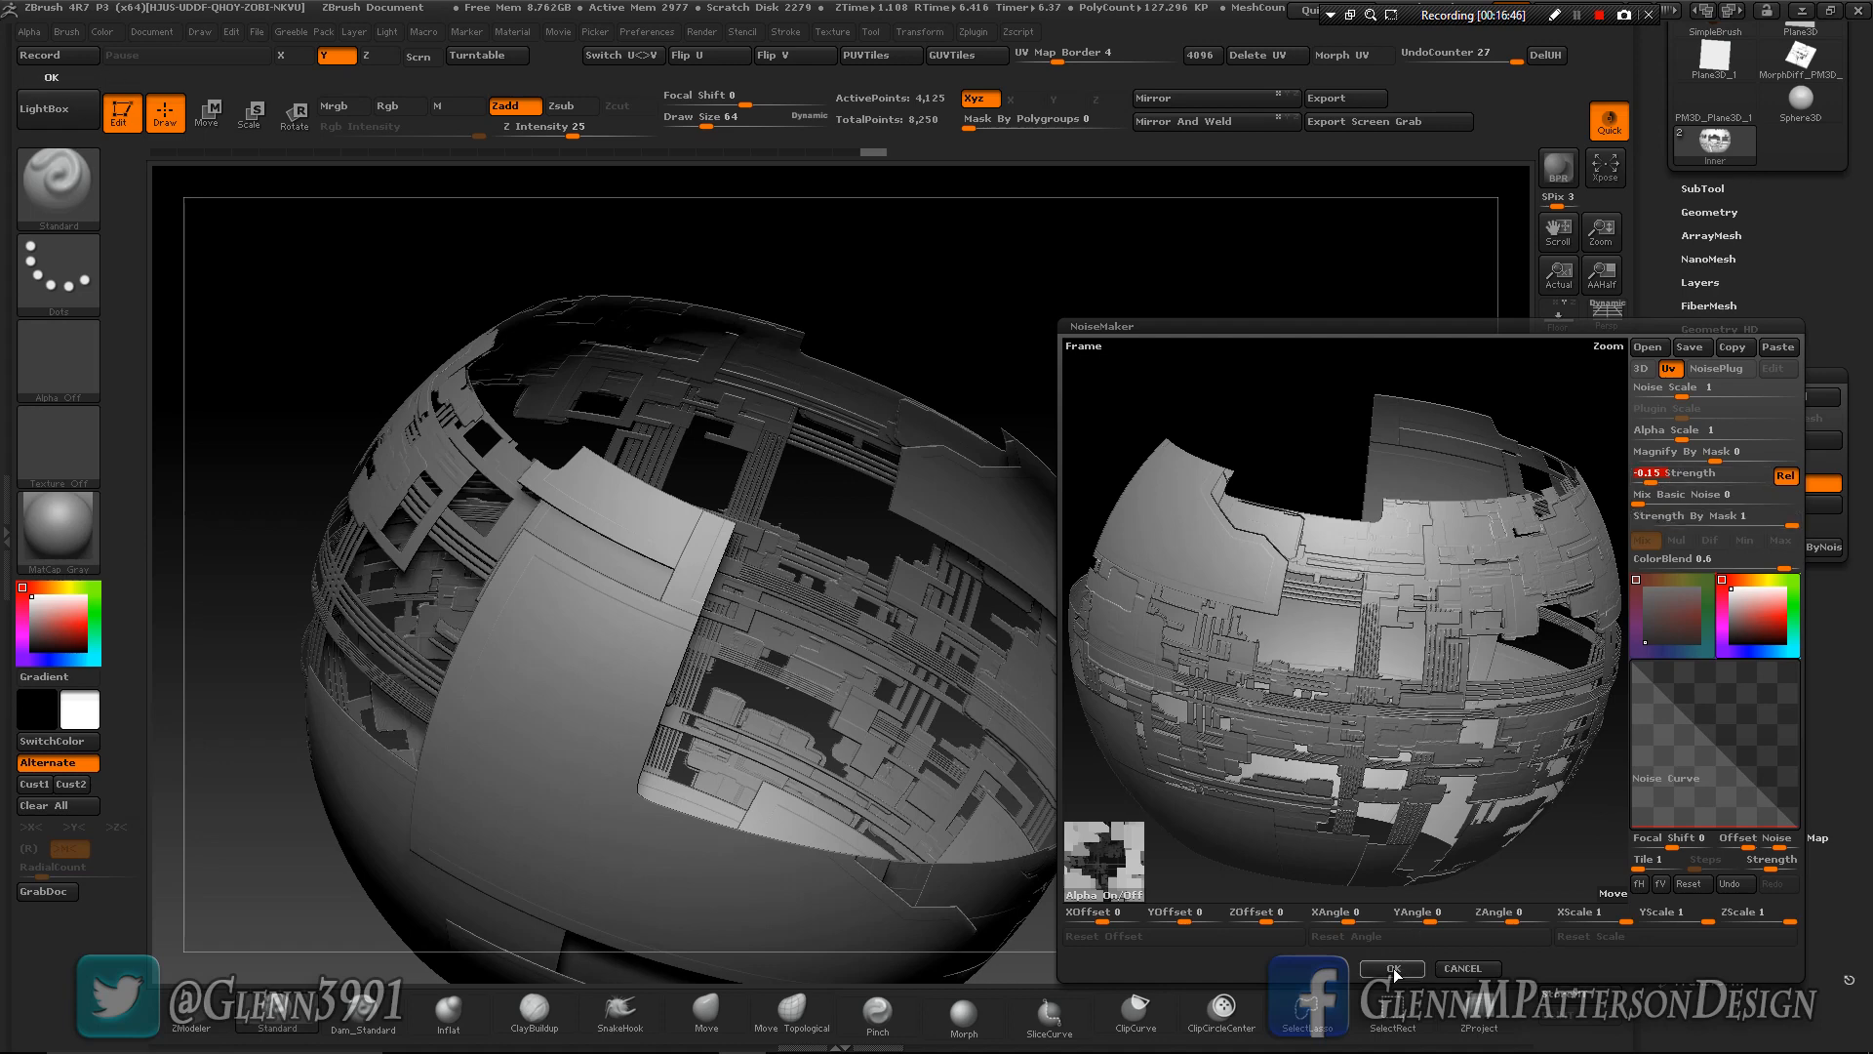
pyautogui.click(1393, 969)
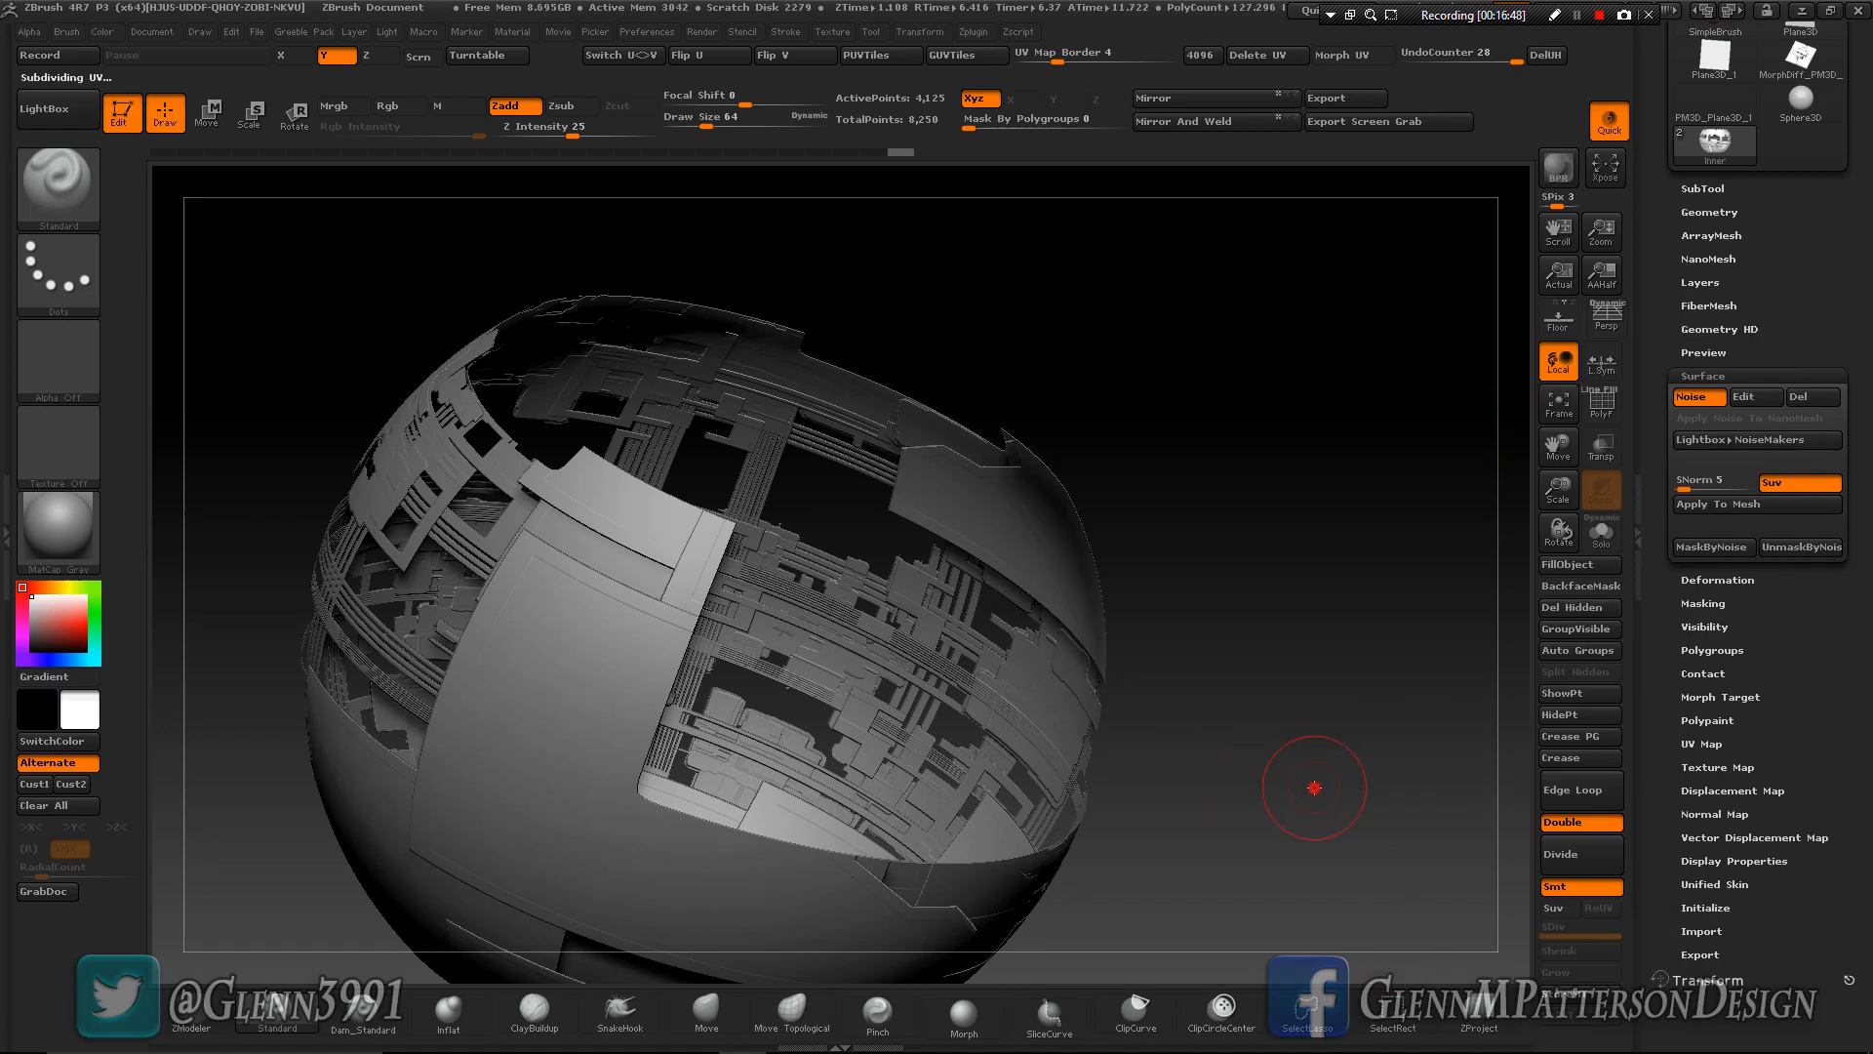
# Render the two-layer shell with BPR from close up, examine its panels, and frame the whole sphere again.
pyautogui.moveTo(1313, 781); pyautogui.dragTo(1408, 681)
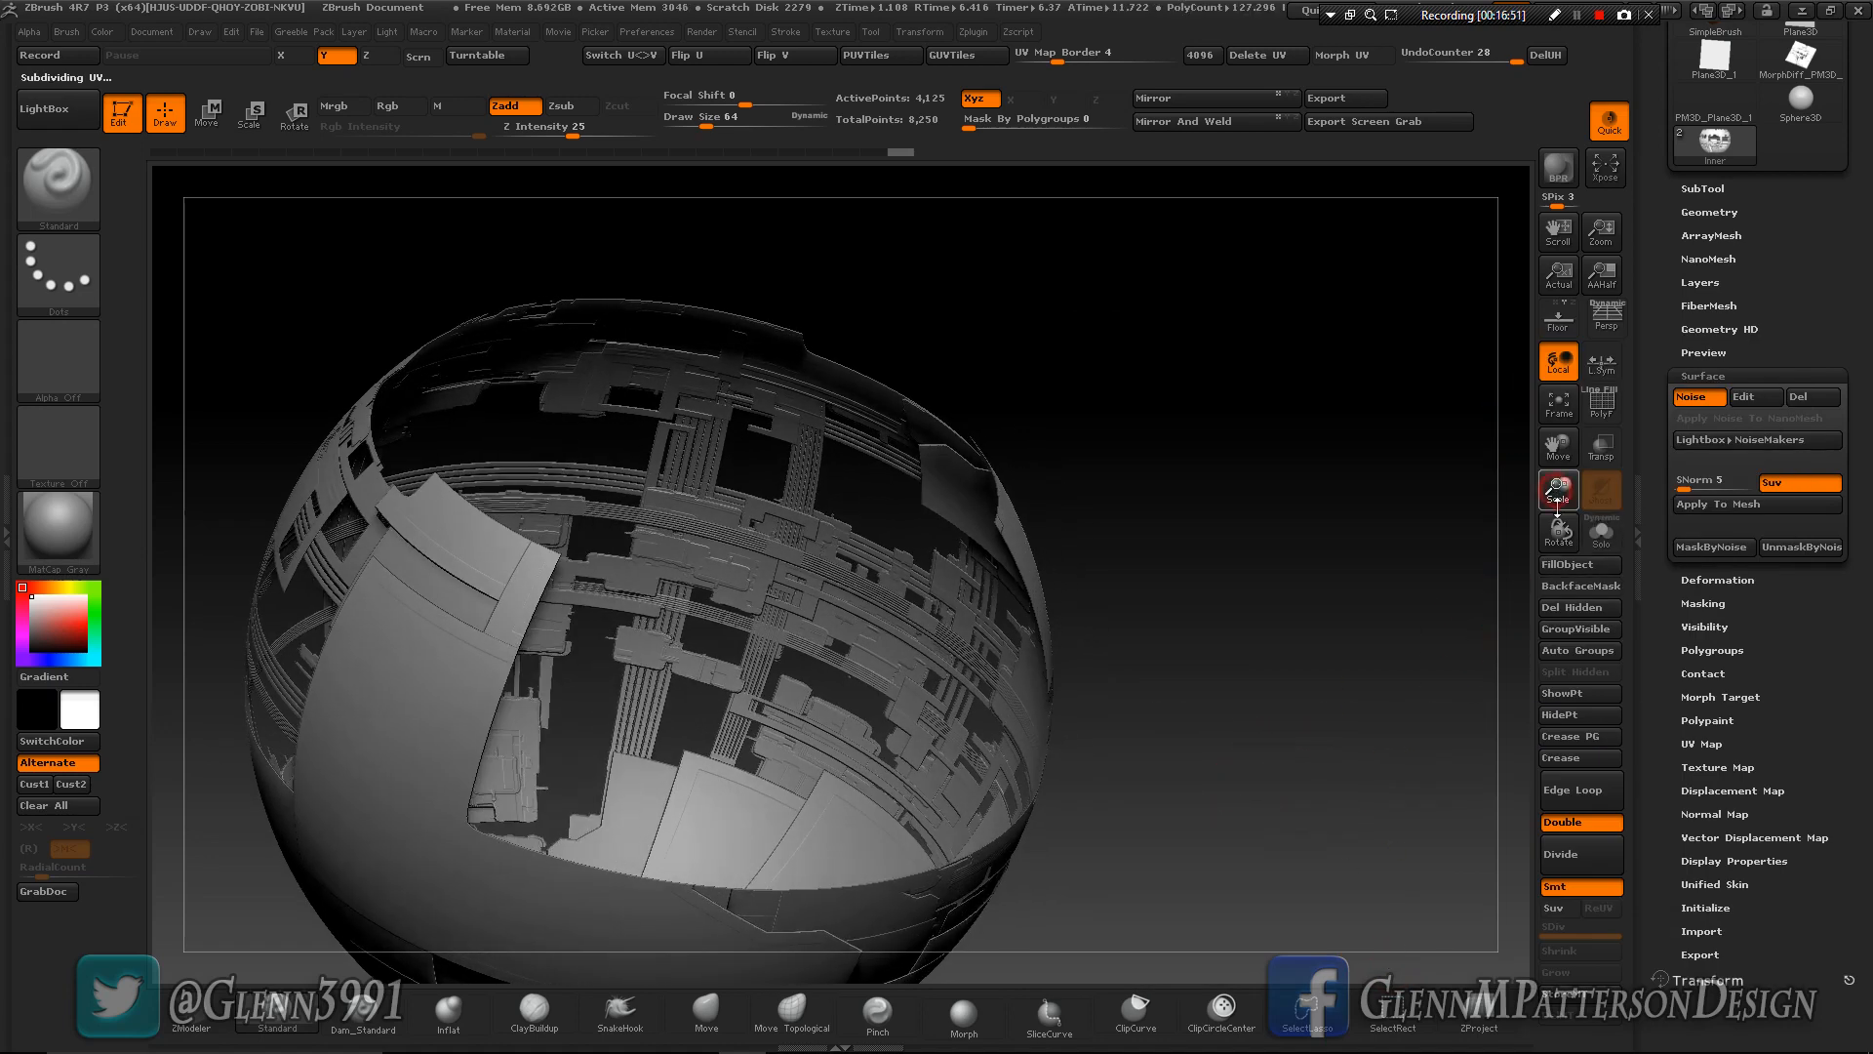
pyautogui.moveTo(1559, 491); pyautogui.dragTo(1643, 322)
pyautogui.click(1559, 168)
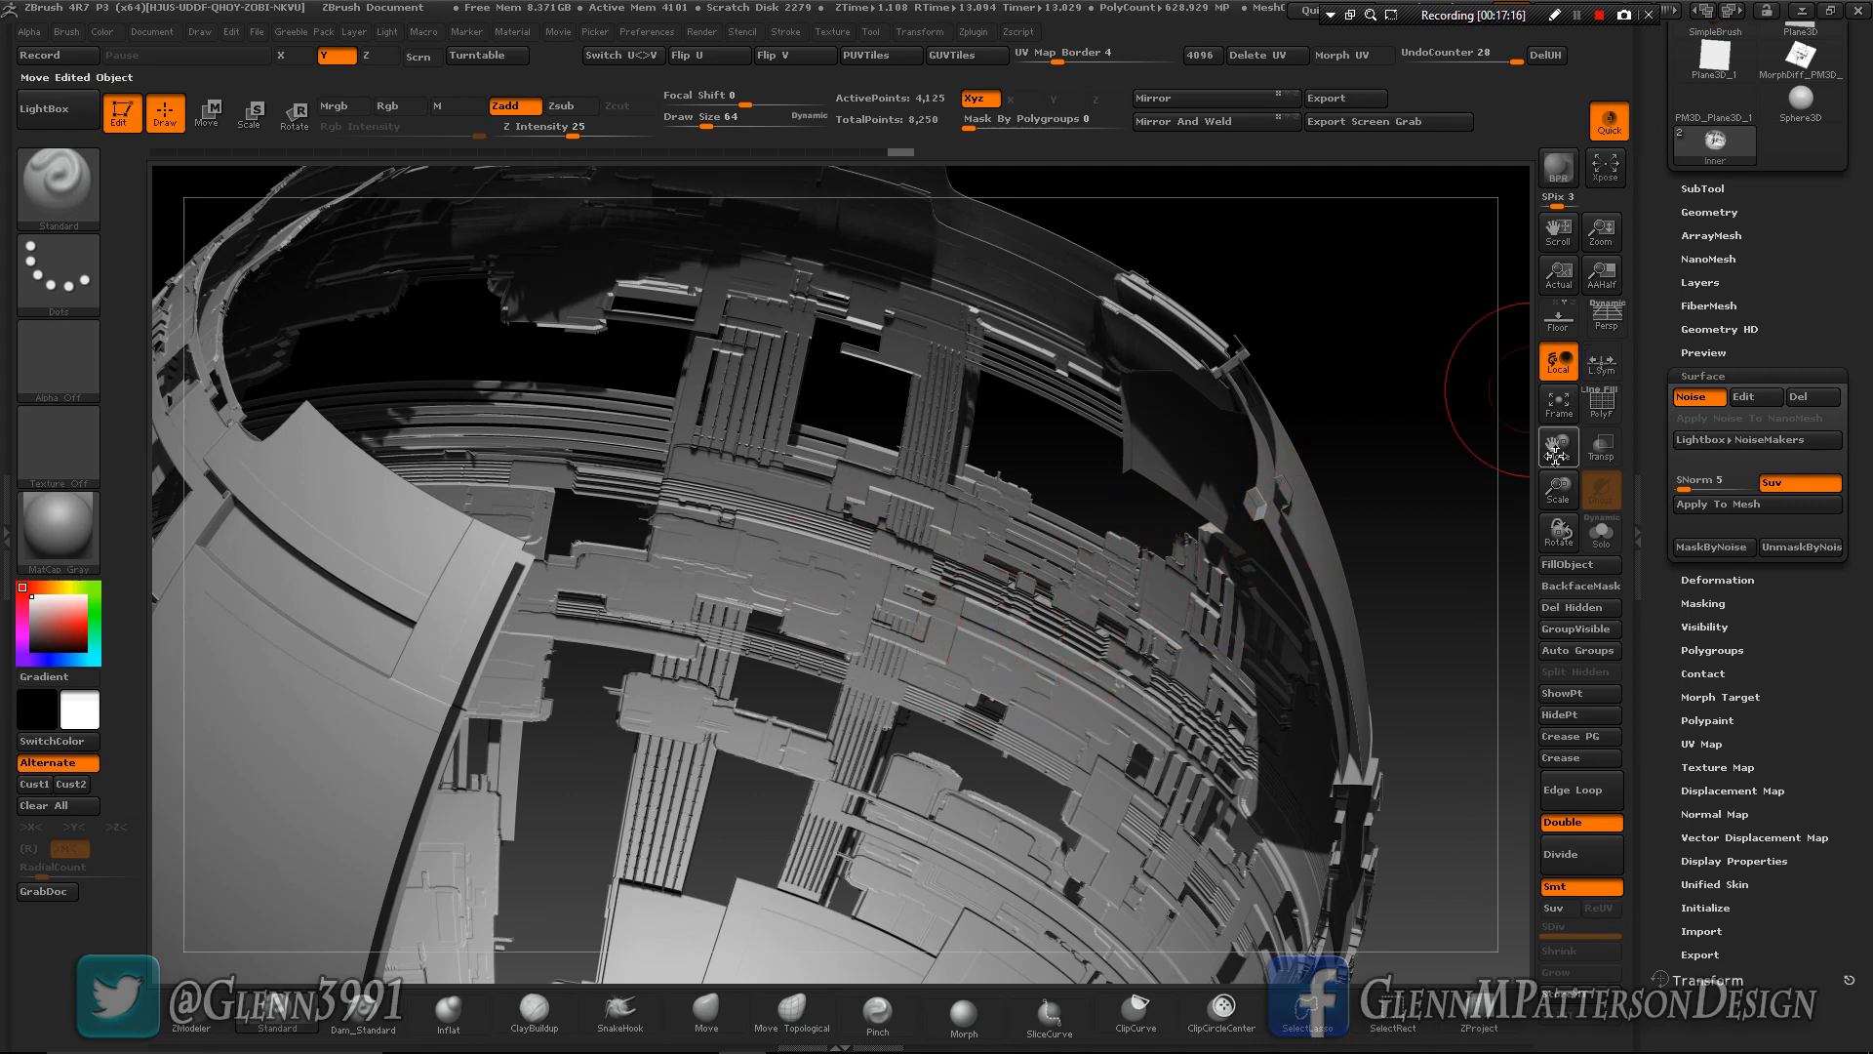
pyautogui.click(1561, 407)
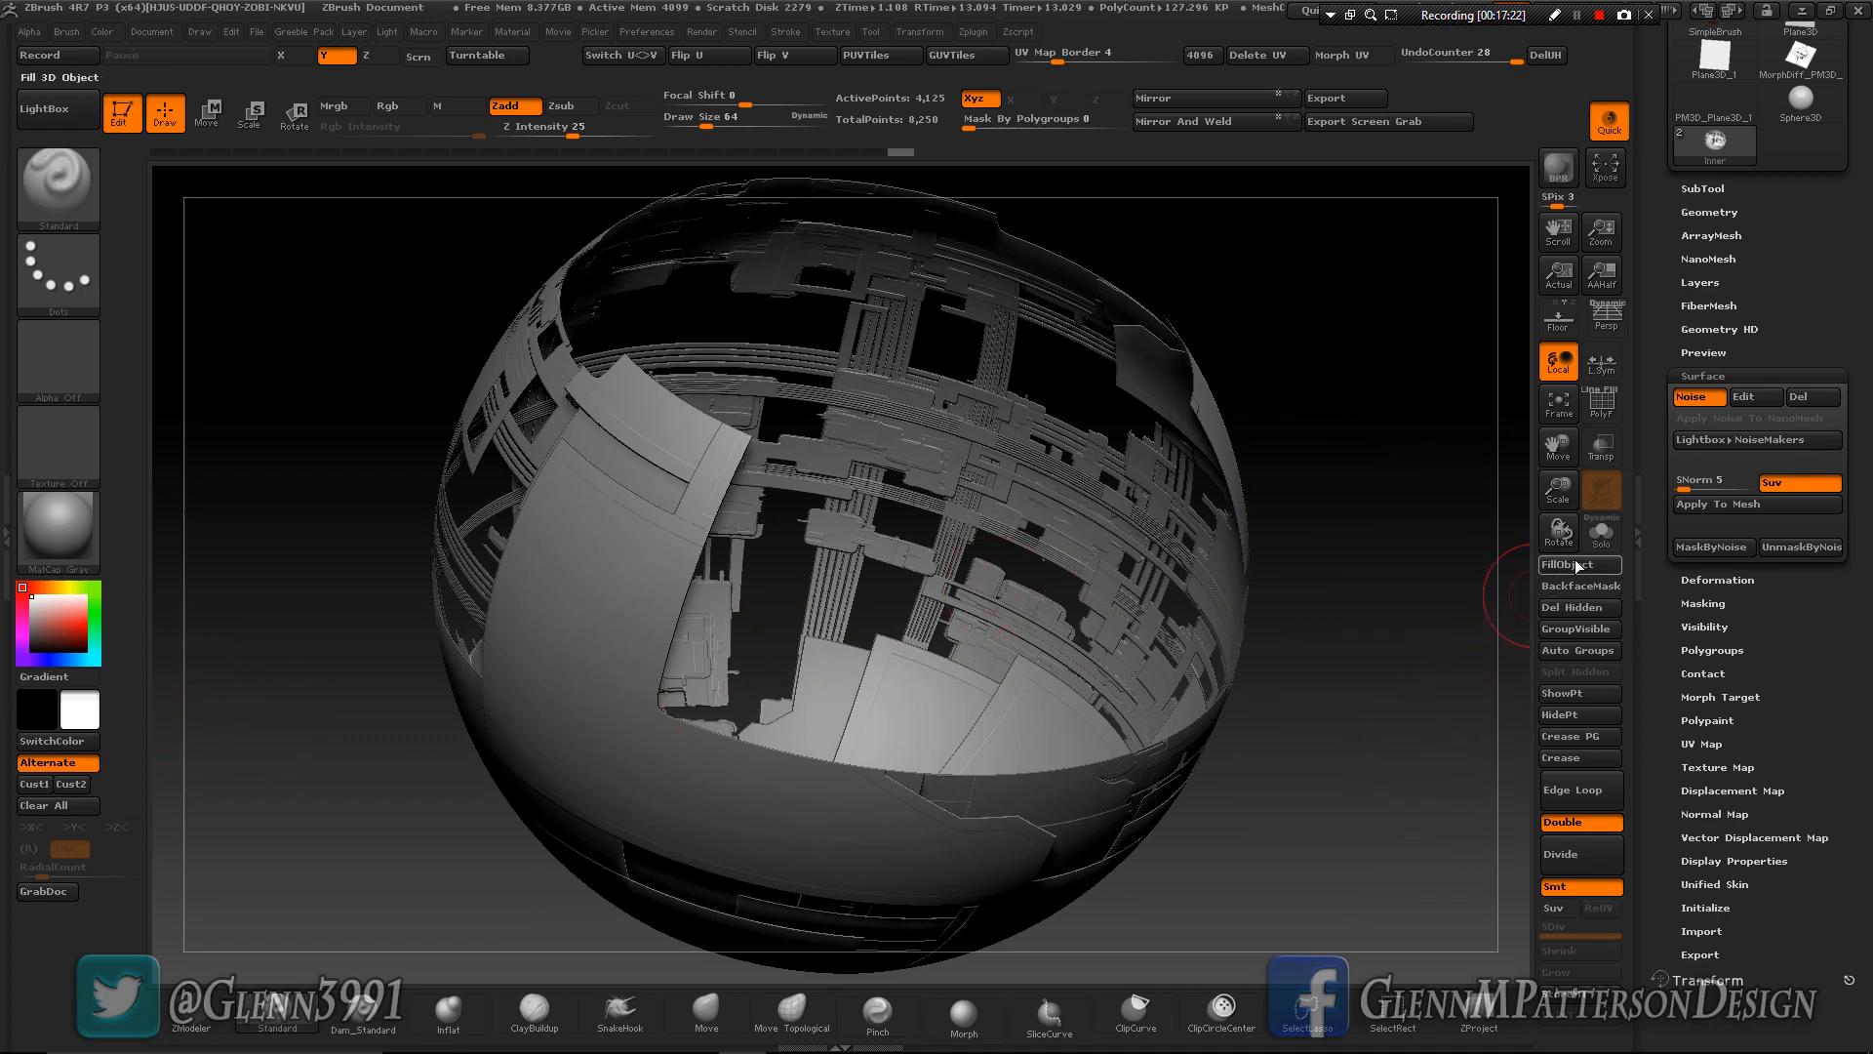
# Fill the Inner subtool with a bright green colour.
pyautogui.click(1577, 565)
pyautogui.click(95, 588)
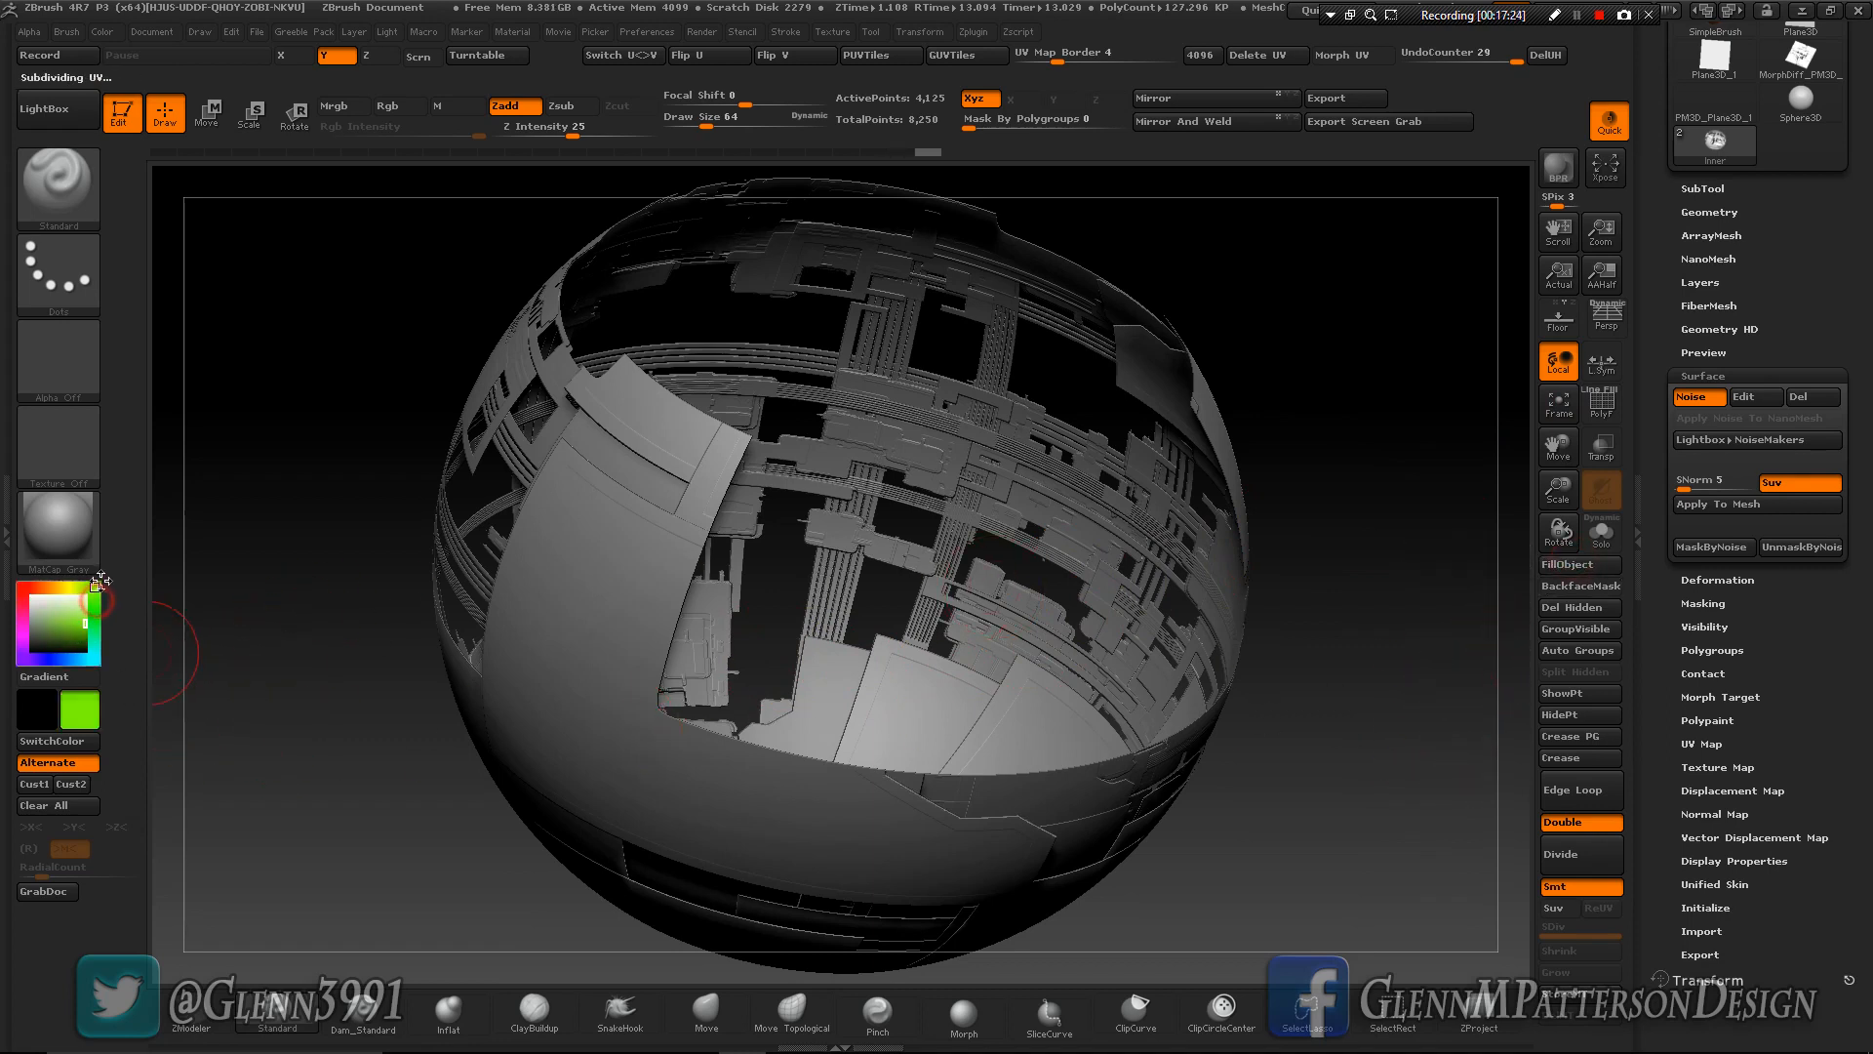
pyautogui.click(1576, 564)
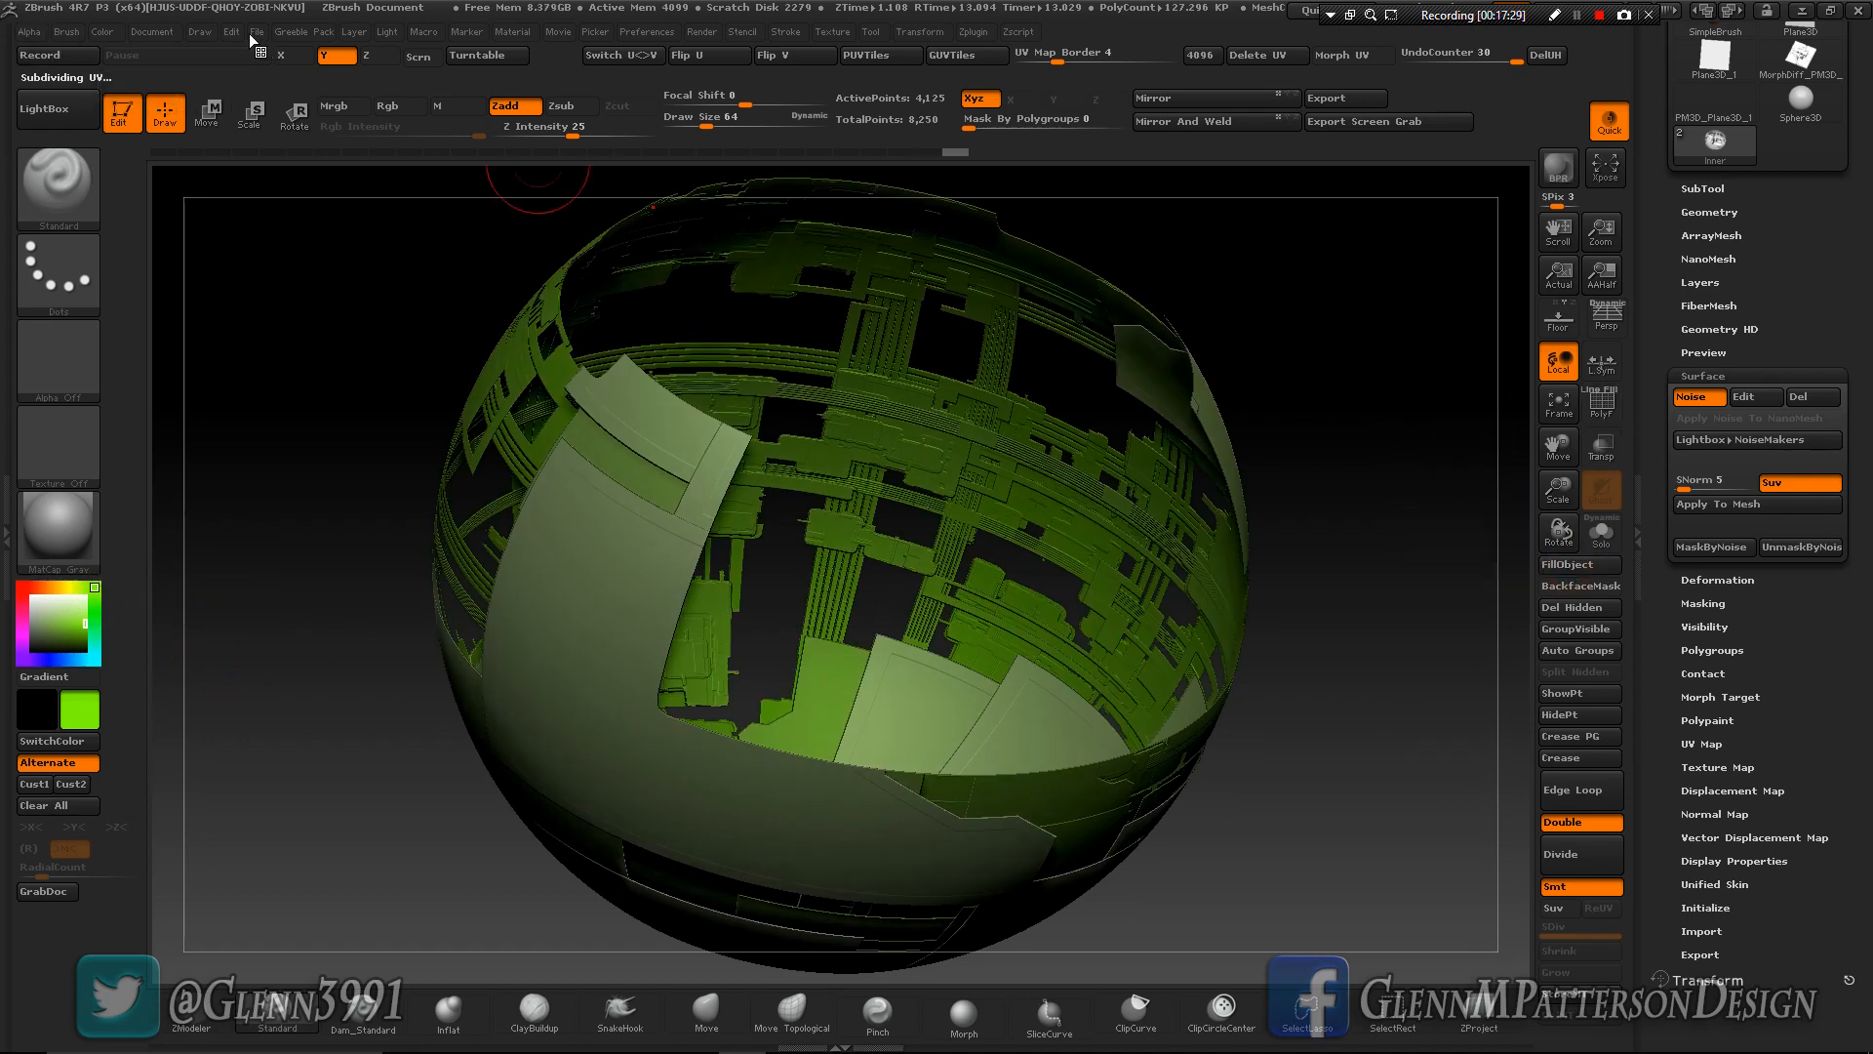
# Select the Outter subtool, fill it with white, and render a BPR preview of both layers.
pyautogui.click(97, 39)
pyautogui.click(1703, 189)
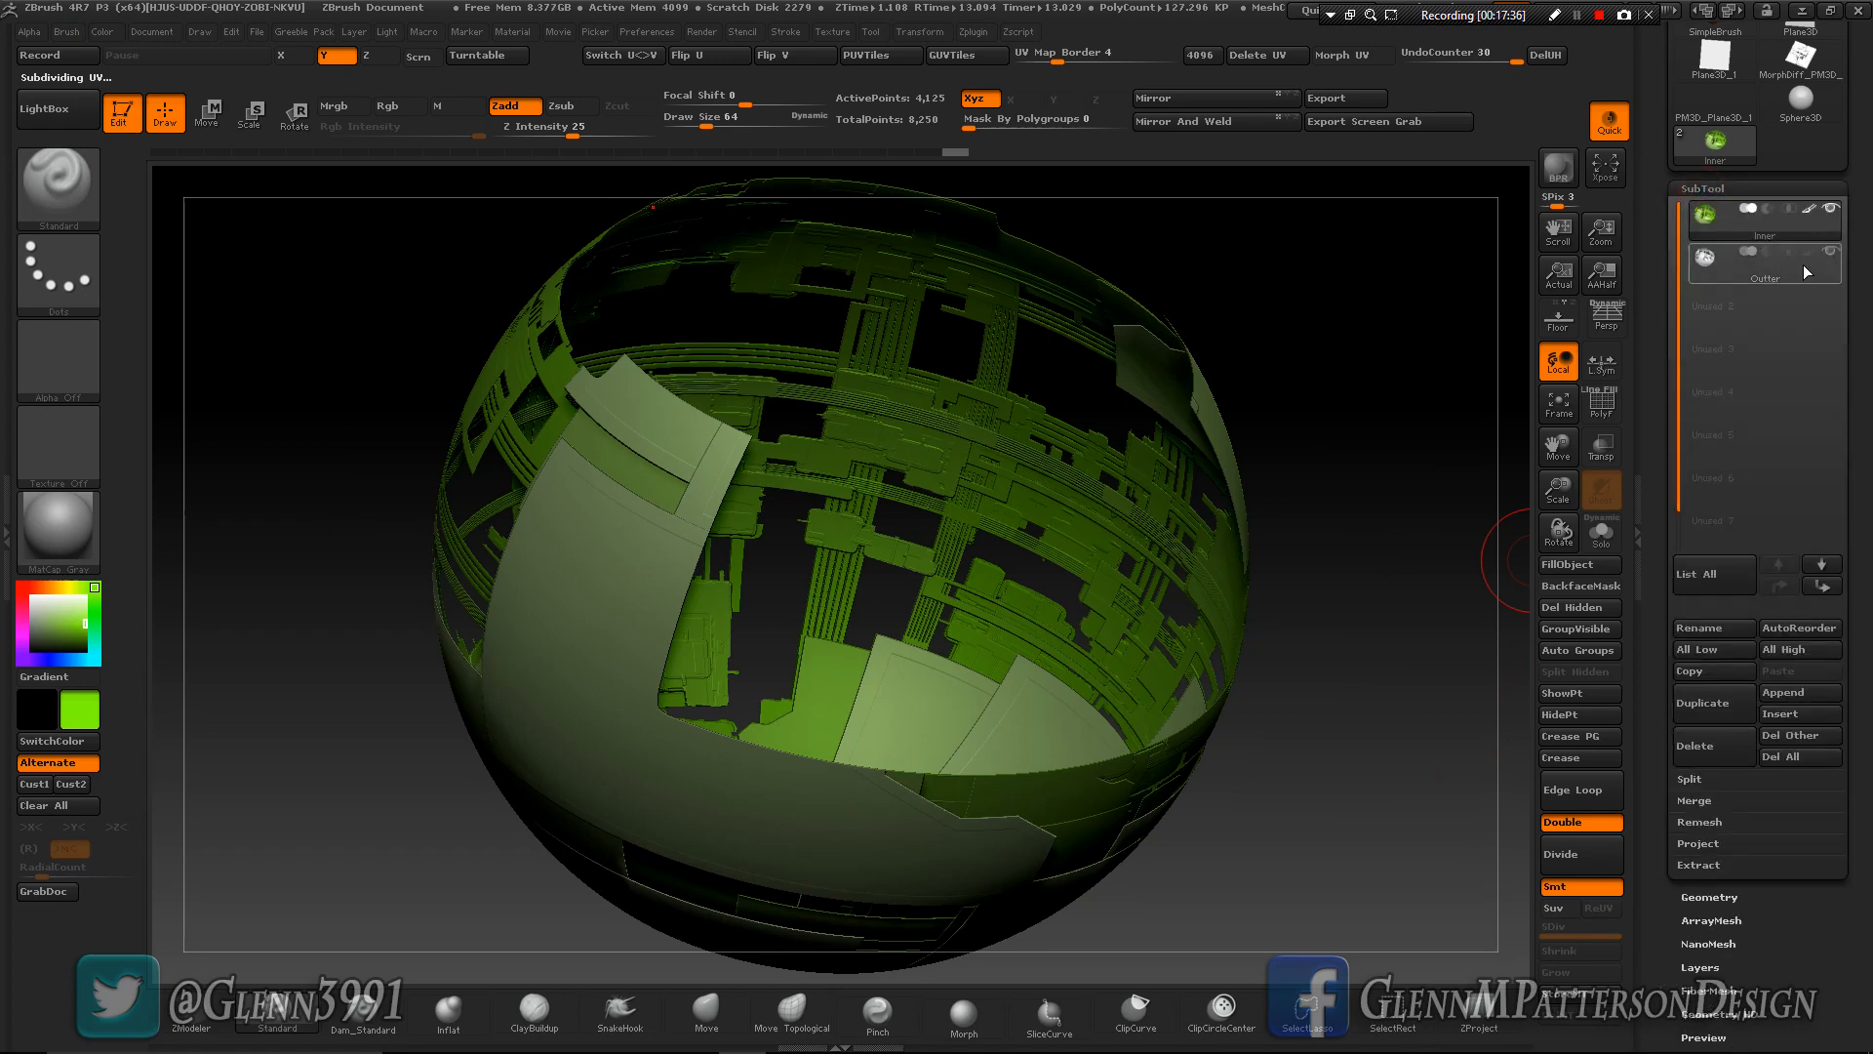
pyautogui.click(1727, 259)
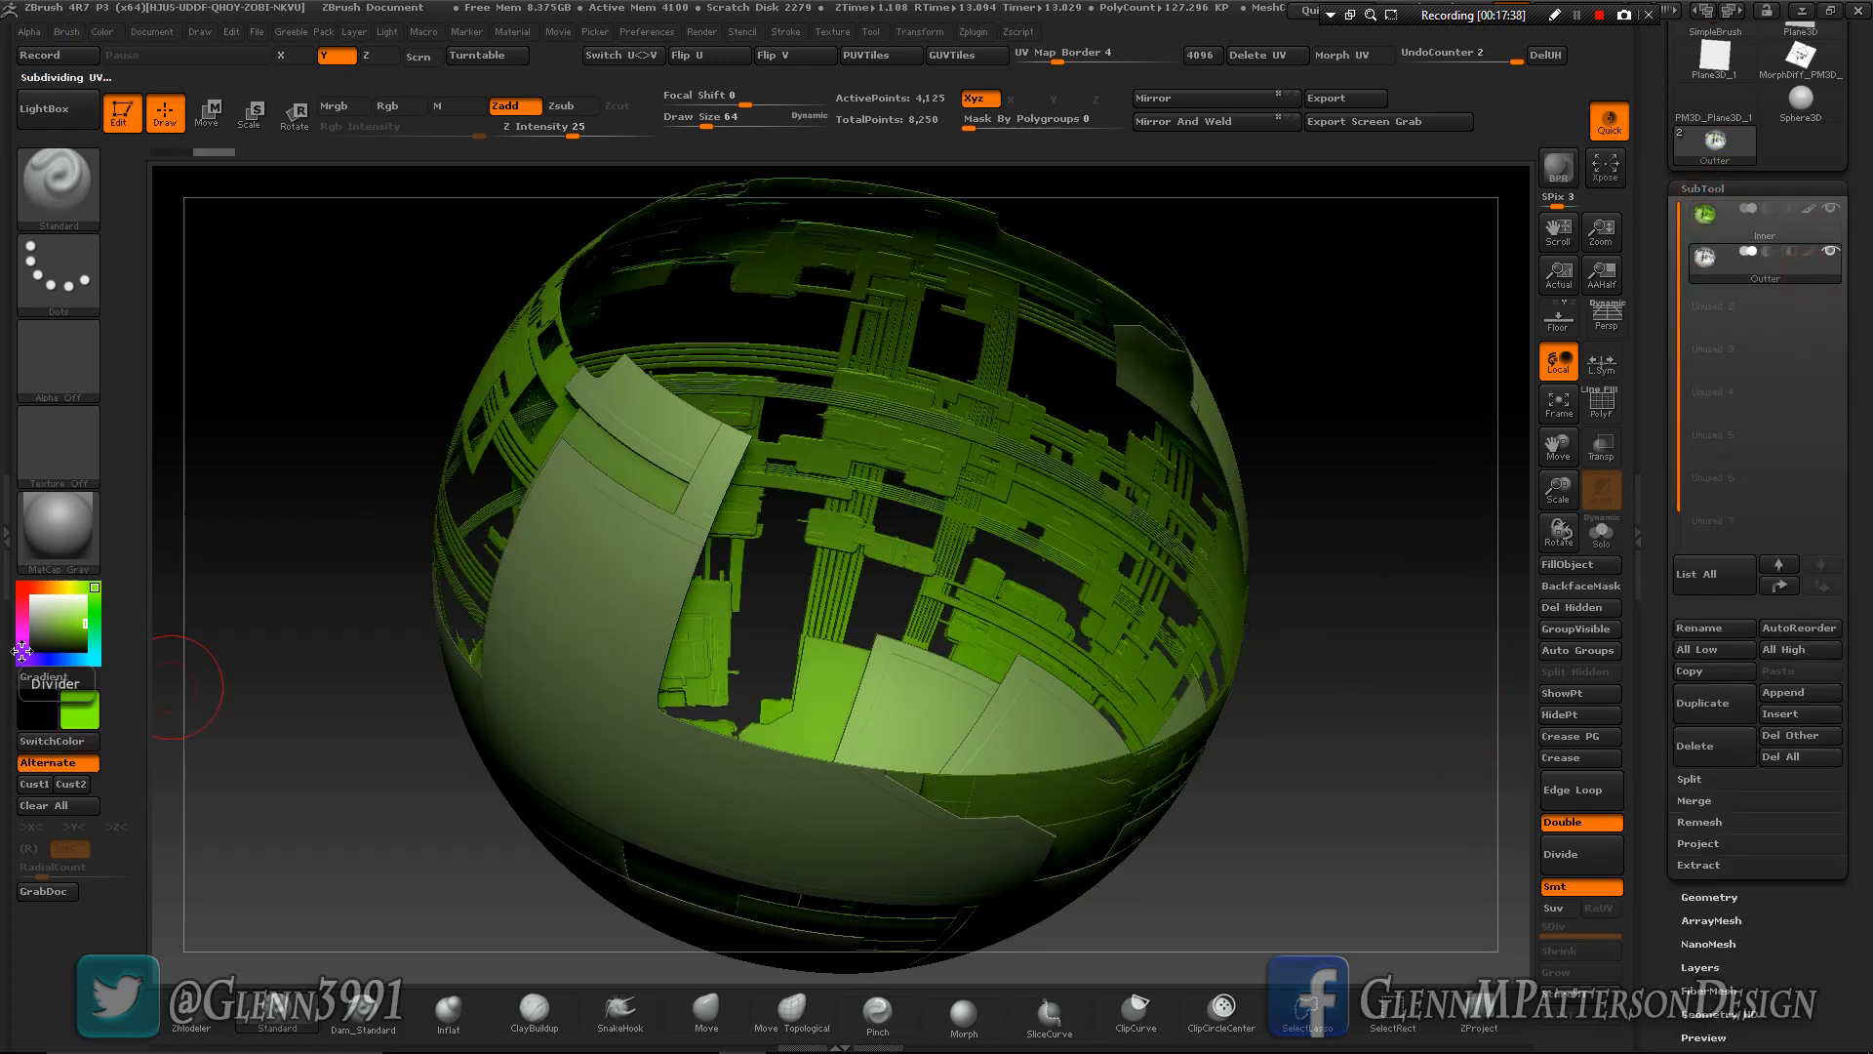
pyautogui.click(27, 600)
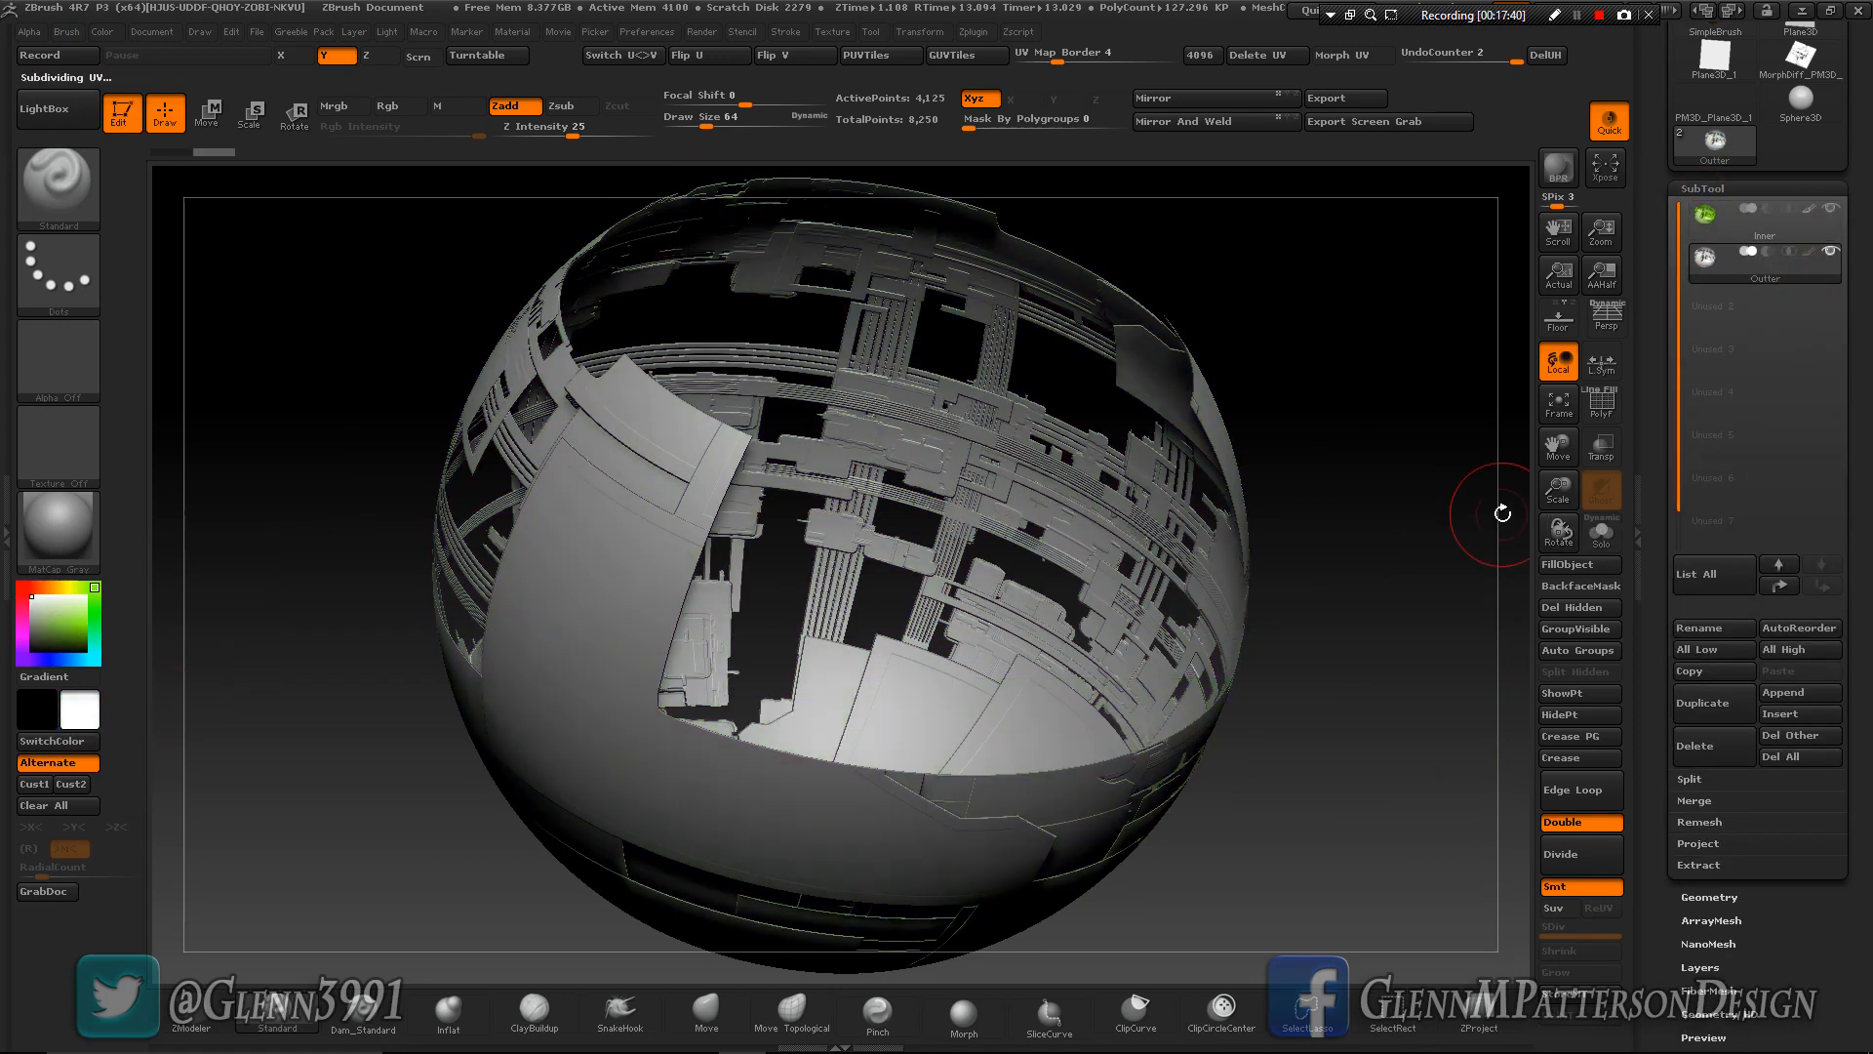
pyautogui.click(1566, 566)
pyautogui.hotkey('shift', 'r')
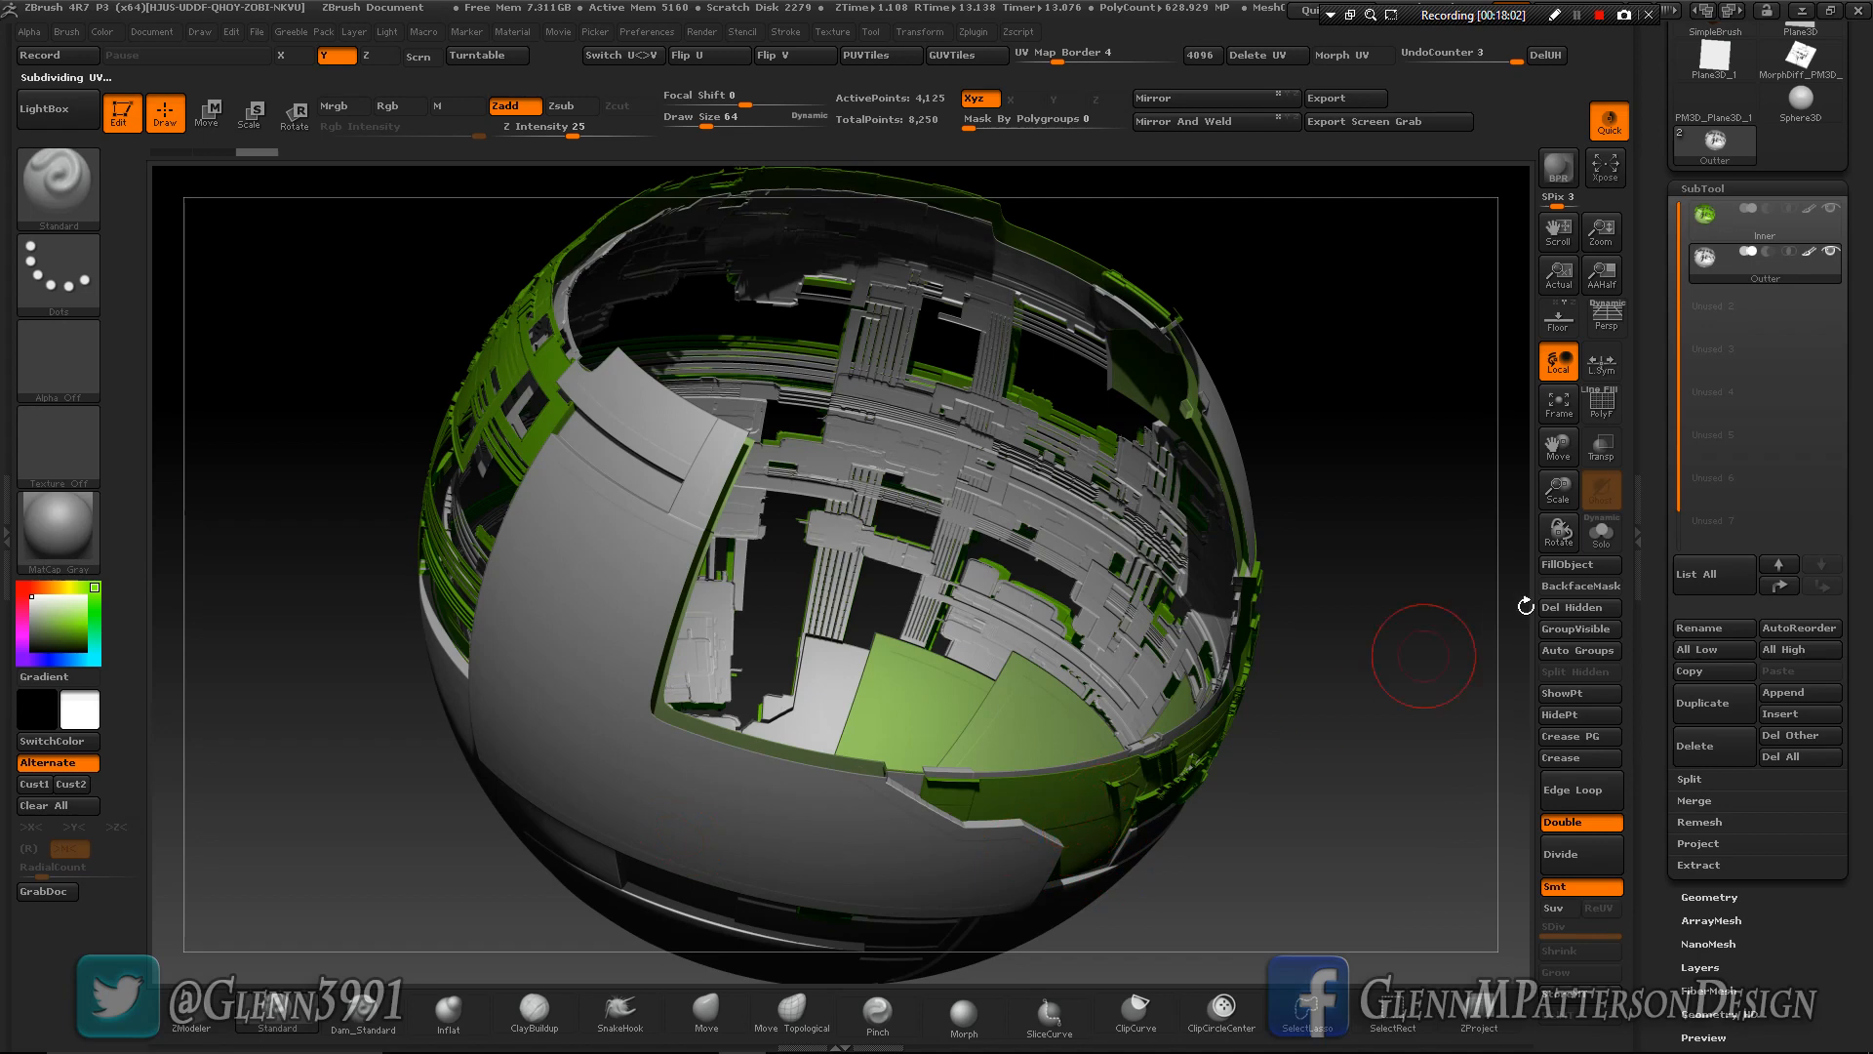
# Make the Inner subtool active and shrink it slightly inside the outer shell with the Inflate deformation.
pyautogui.scroll(-5, 1787, 896)
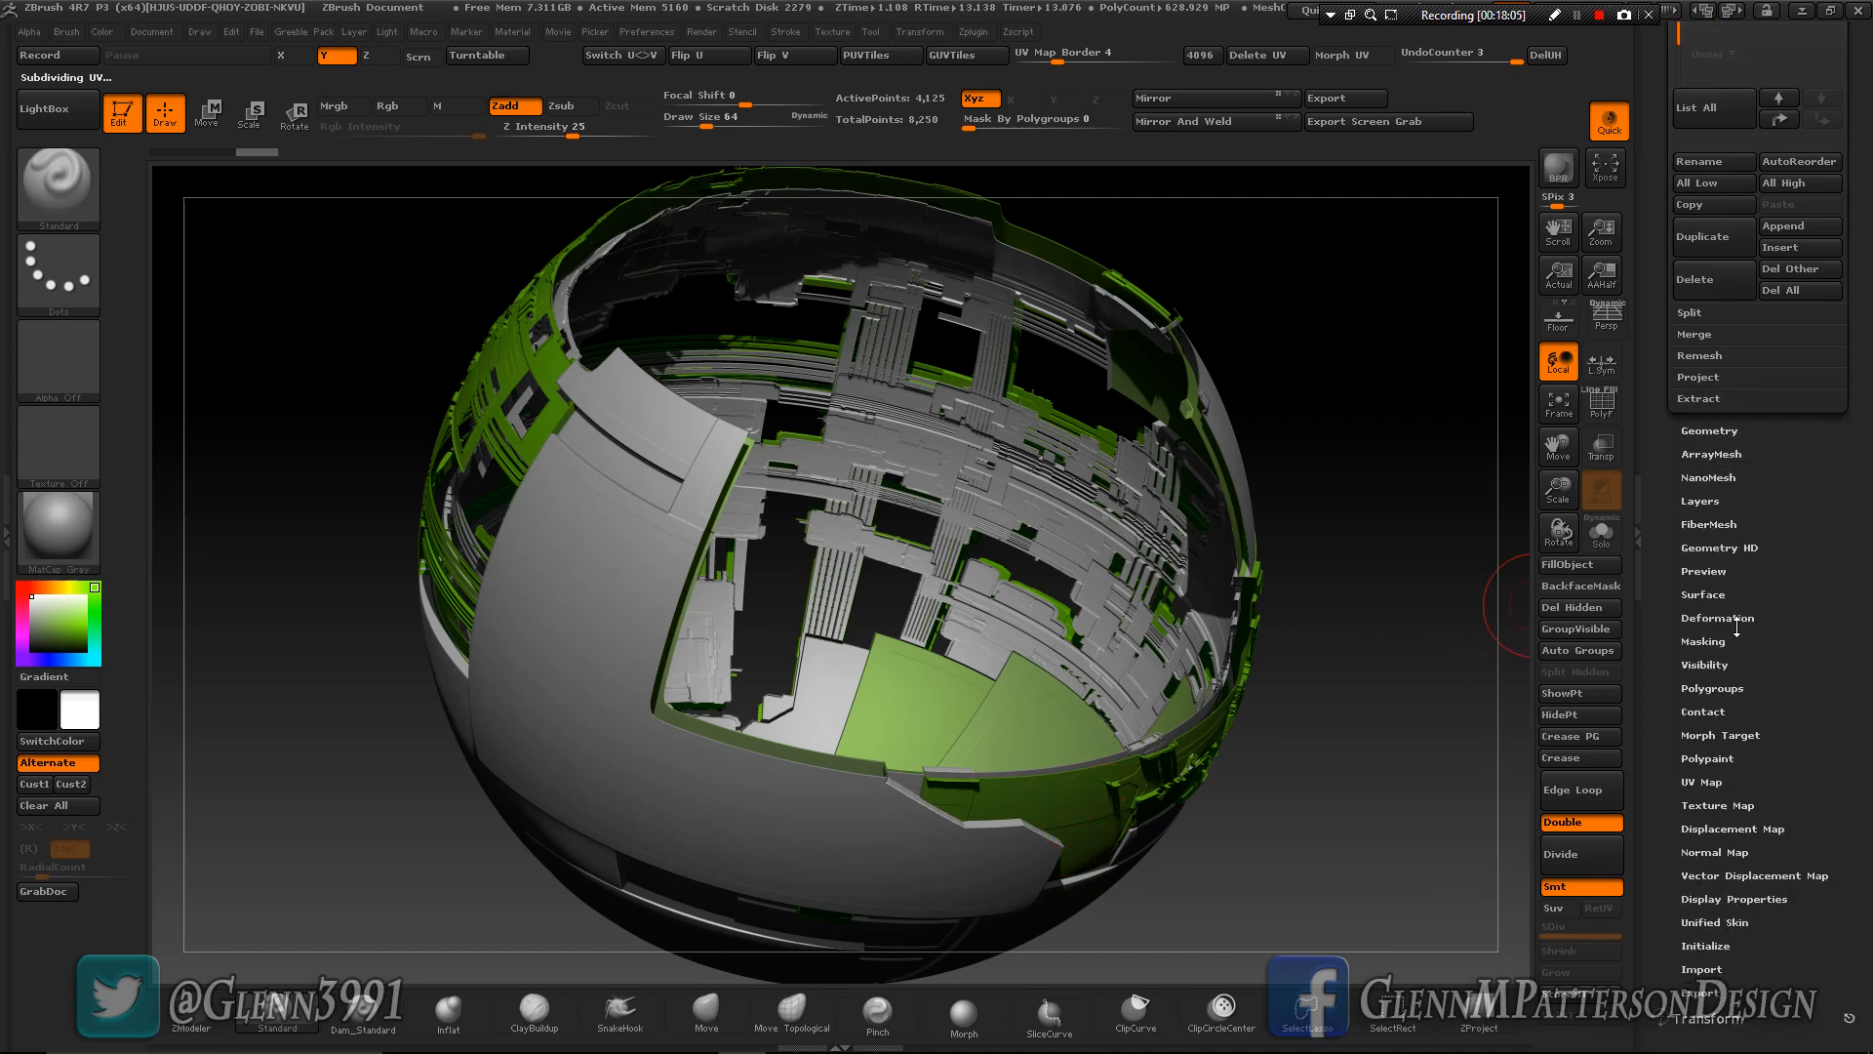
pyautogui.click(1734, 618)
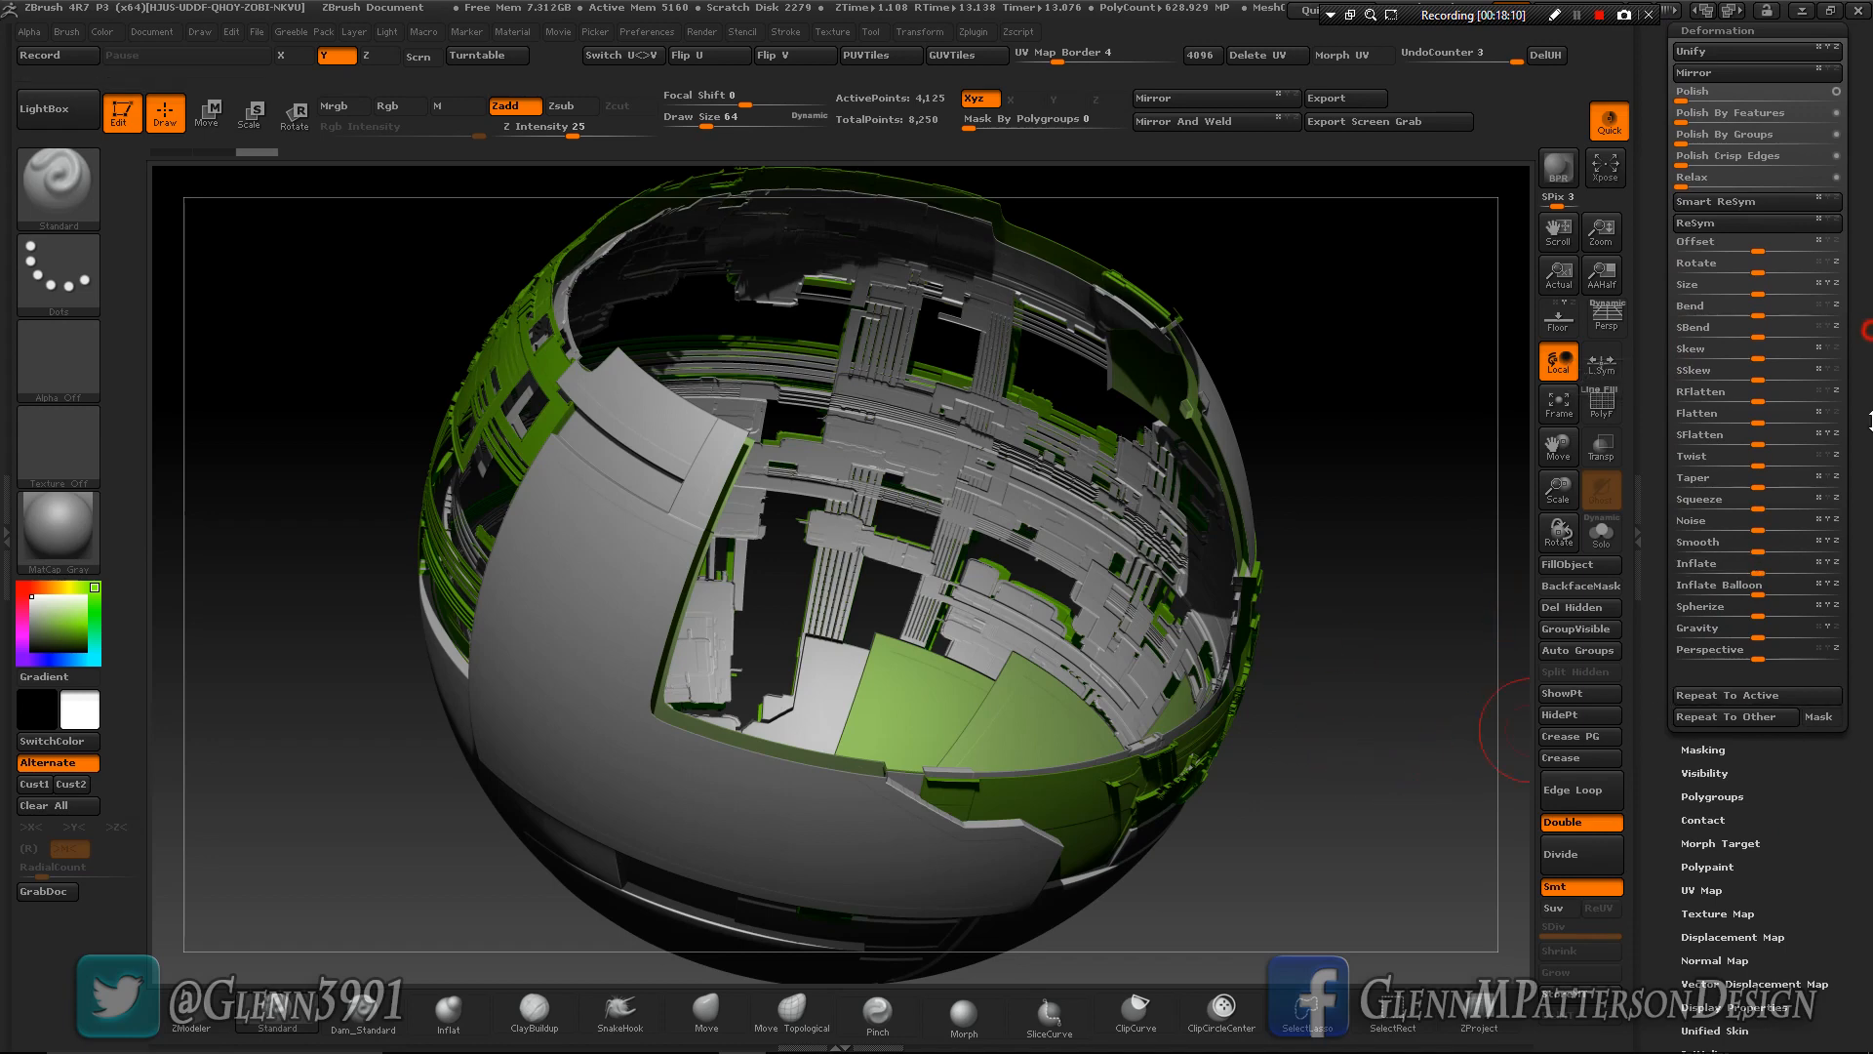
pyautogui.scroll(3, 1844, 488)
pyautogui.moveTo(1844, 455); pyautogui.dragTo(1844, 401)
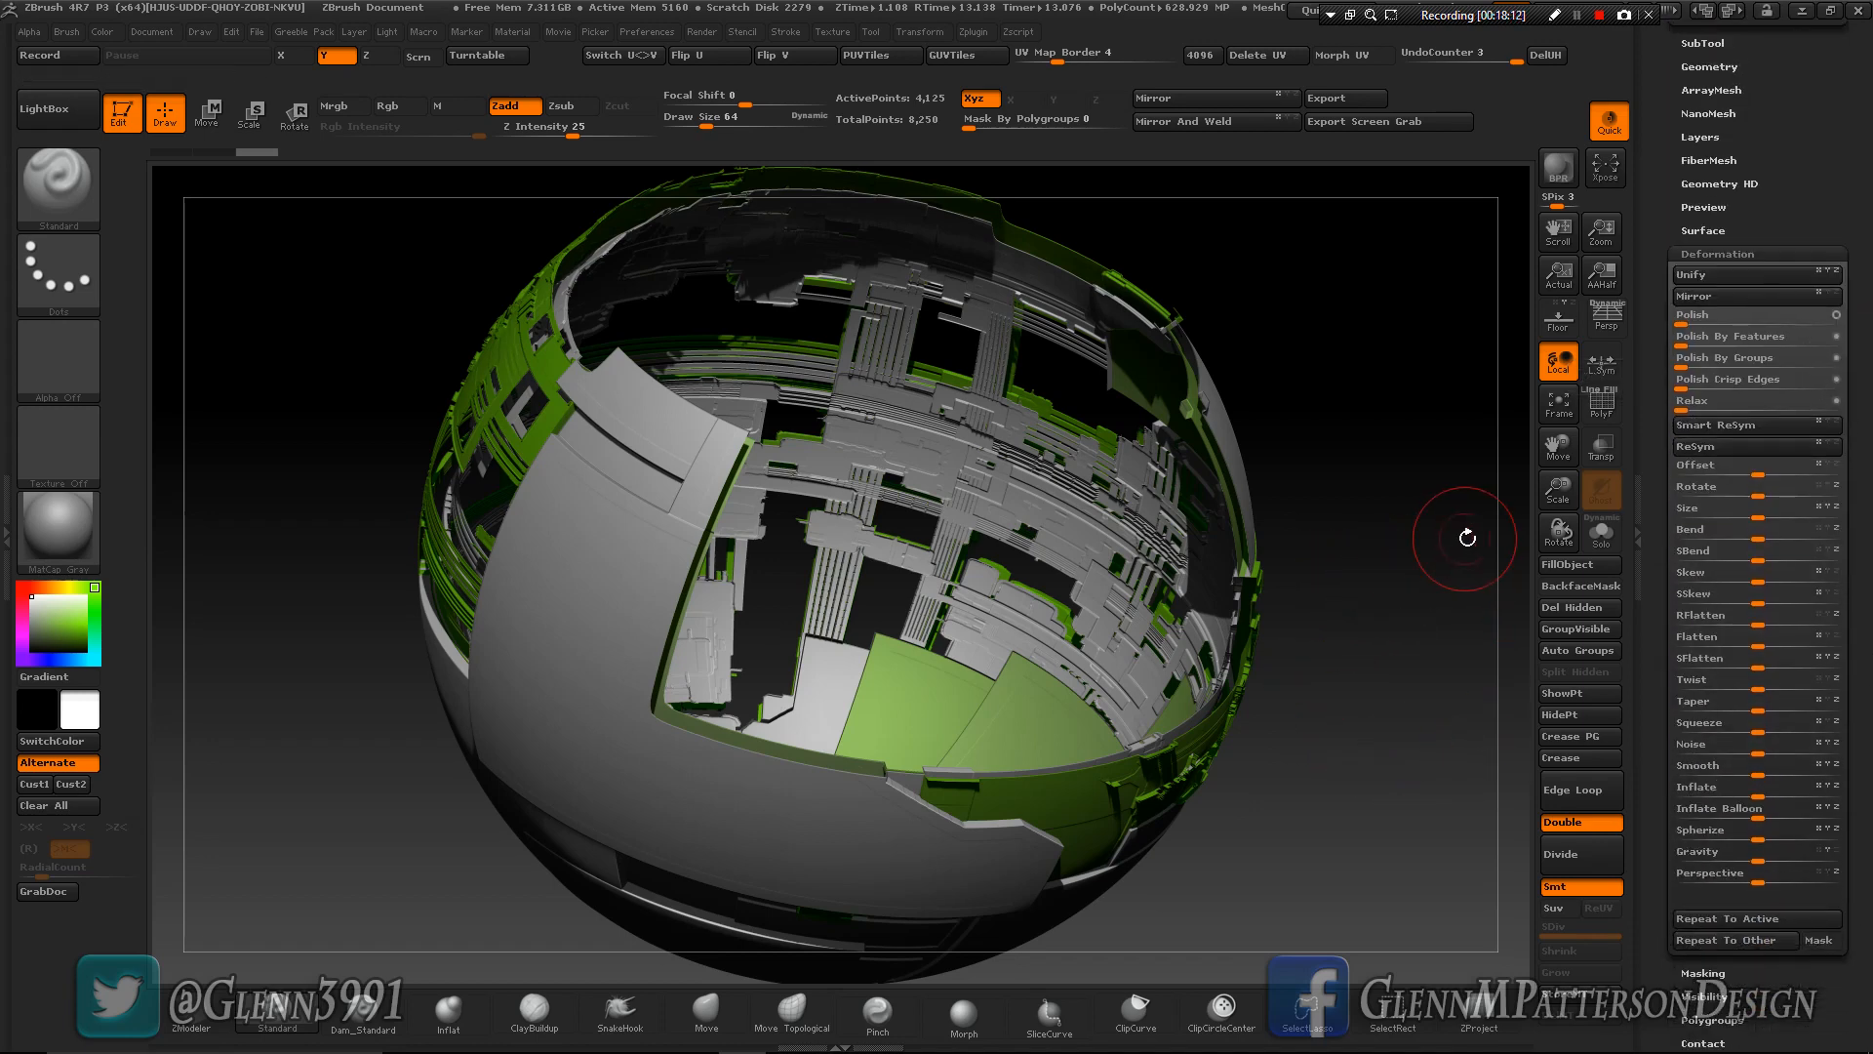
pyautogui.press('Up')
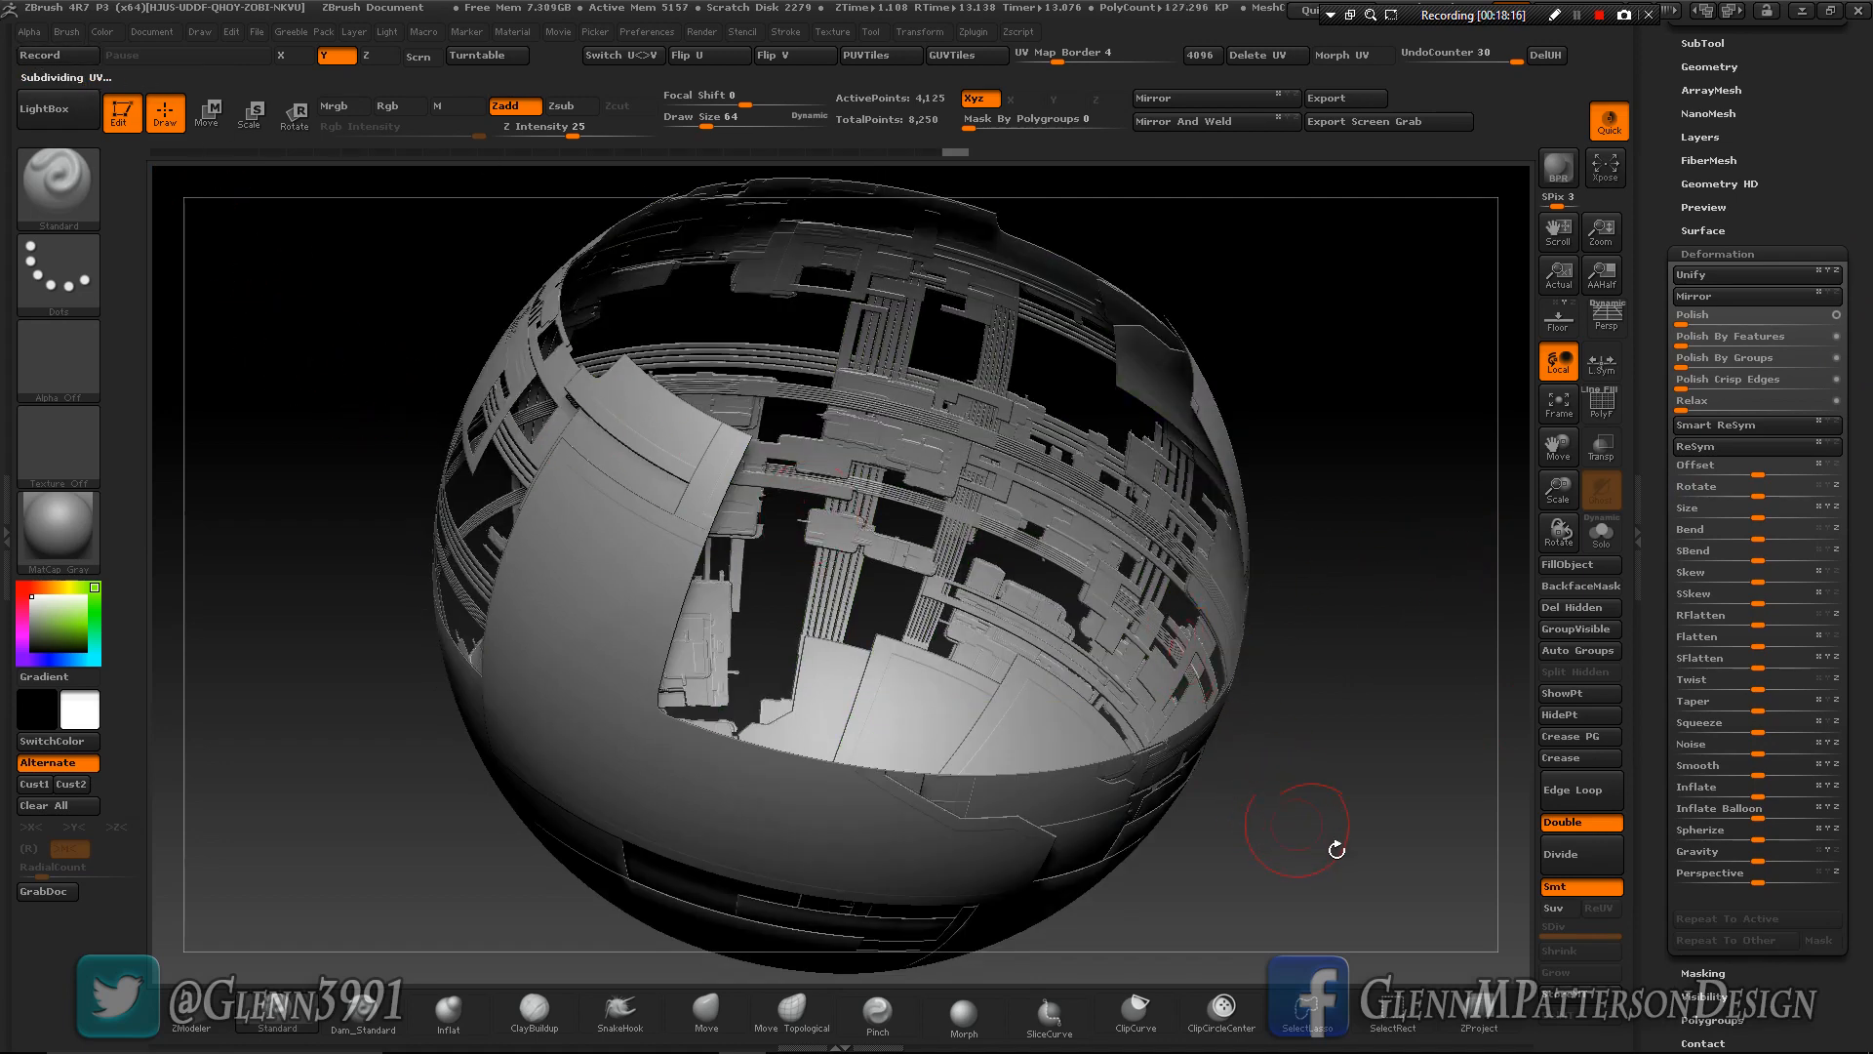
pyautogui.click(1746, 786)
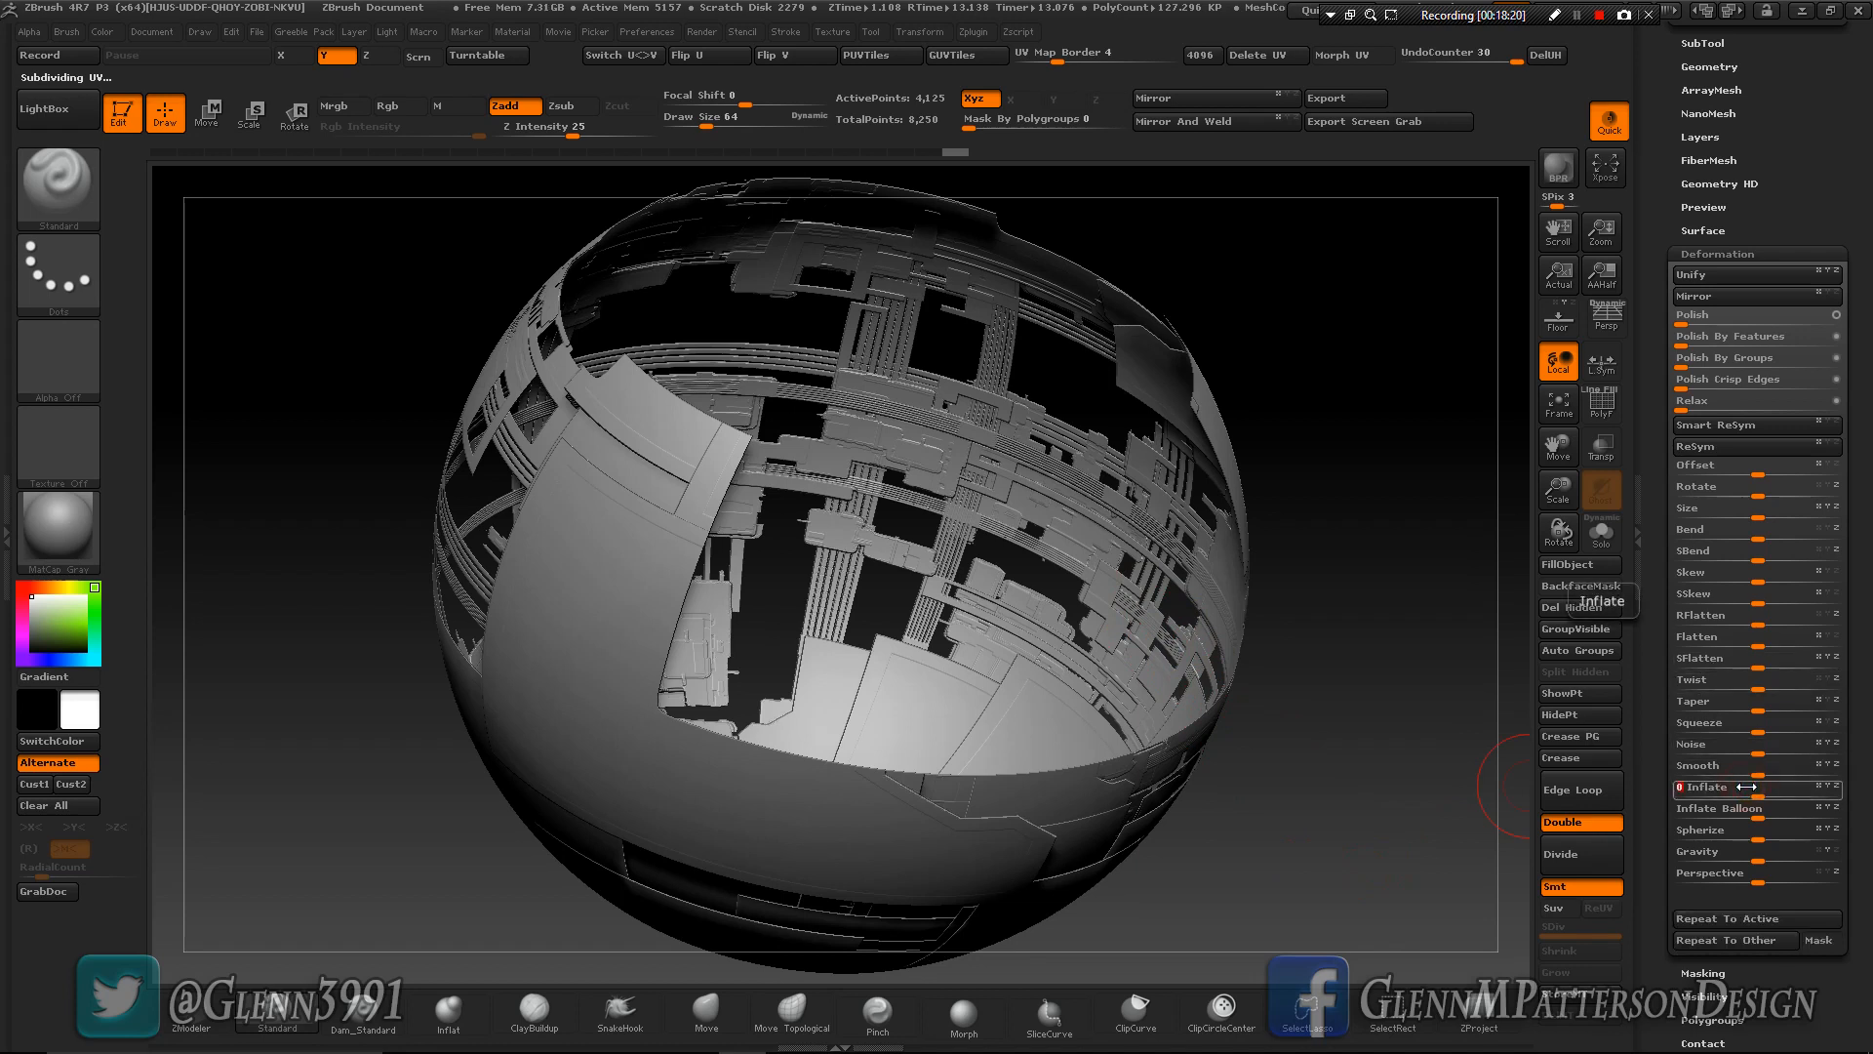
pyautogui.moveTo(1746, 787); pyautogui.dragTo(1746, 786)
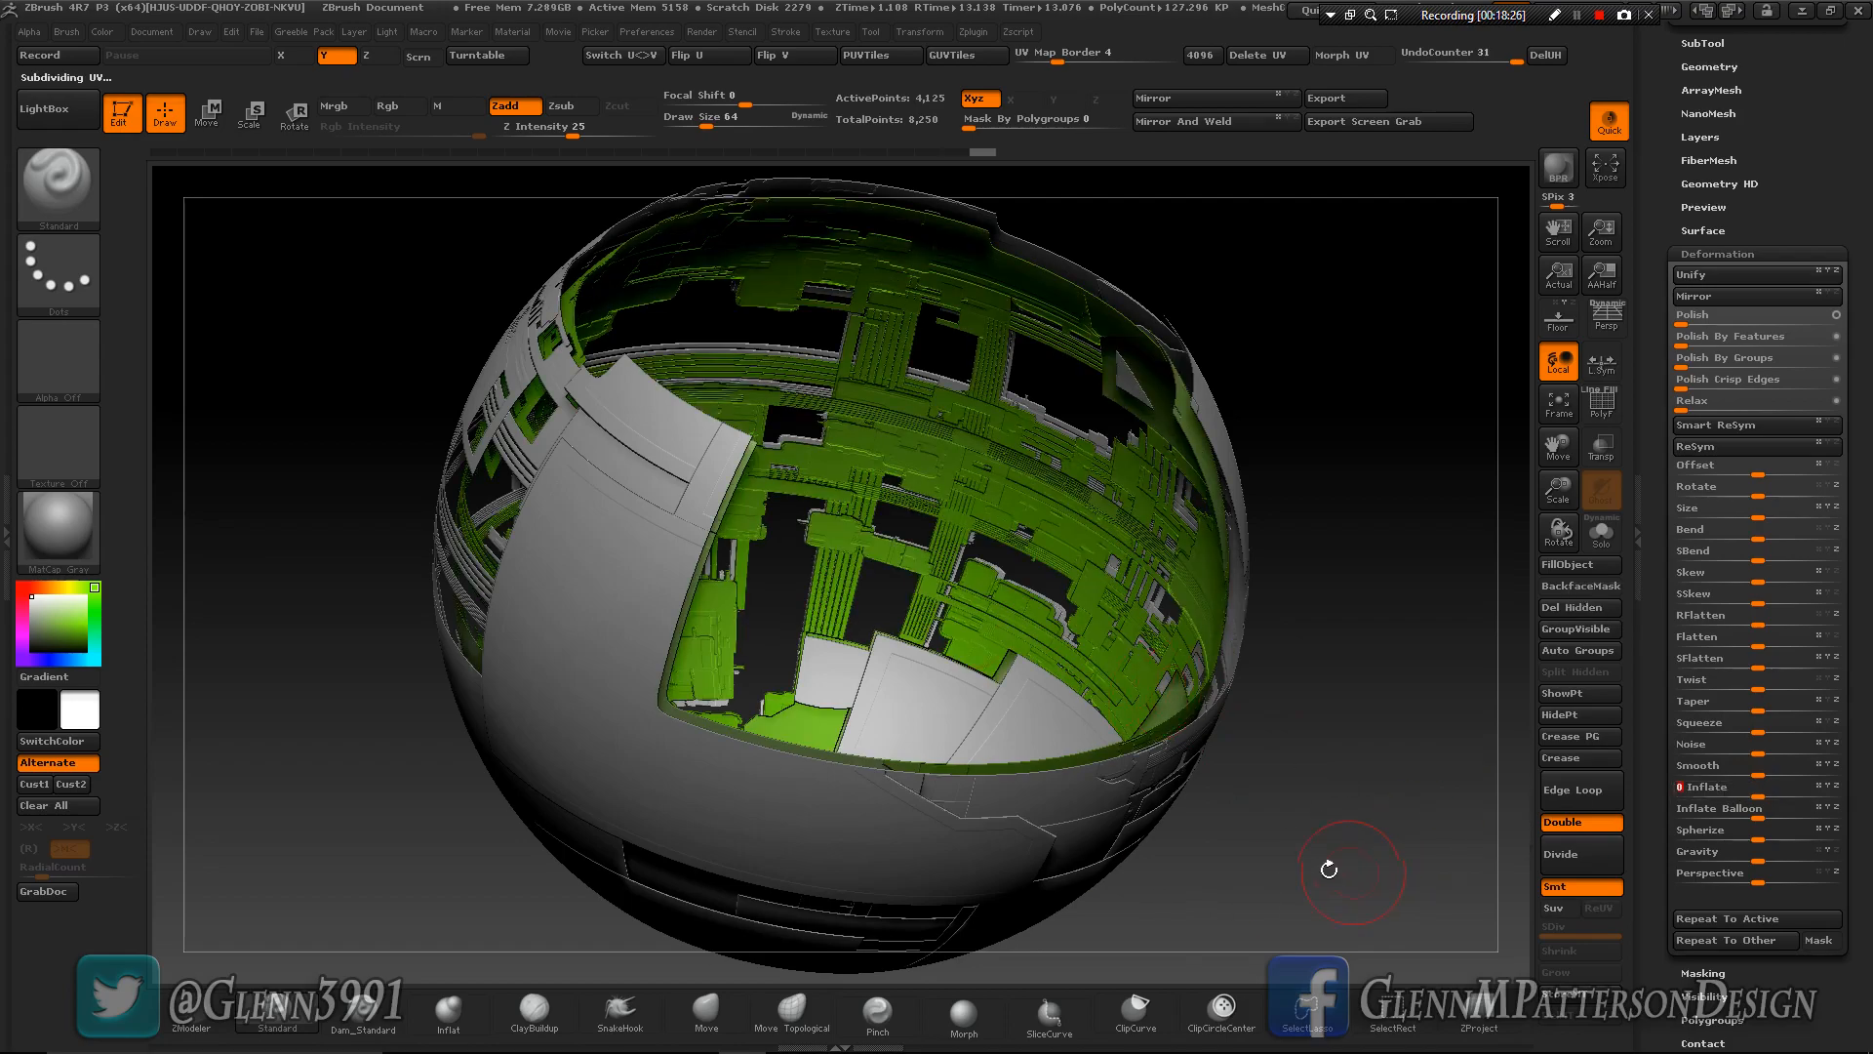
# Render the two-layer sphere with BPR from the open front and from the panelled side to check the layer separation.
pyautogui.moveTo(1321, 865)
pyautogui.mouseDown()
pyautogui.moveTo(1355, 855)
pyautogui.moveTo(1304, 854)
pyautogui.mouseUp()
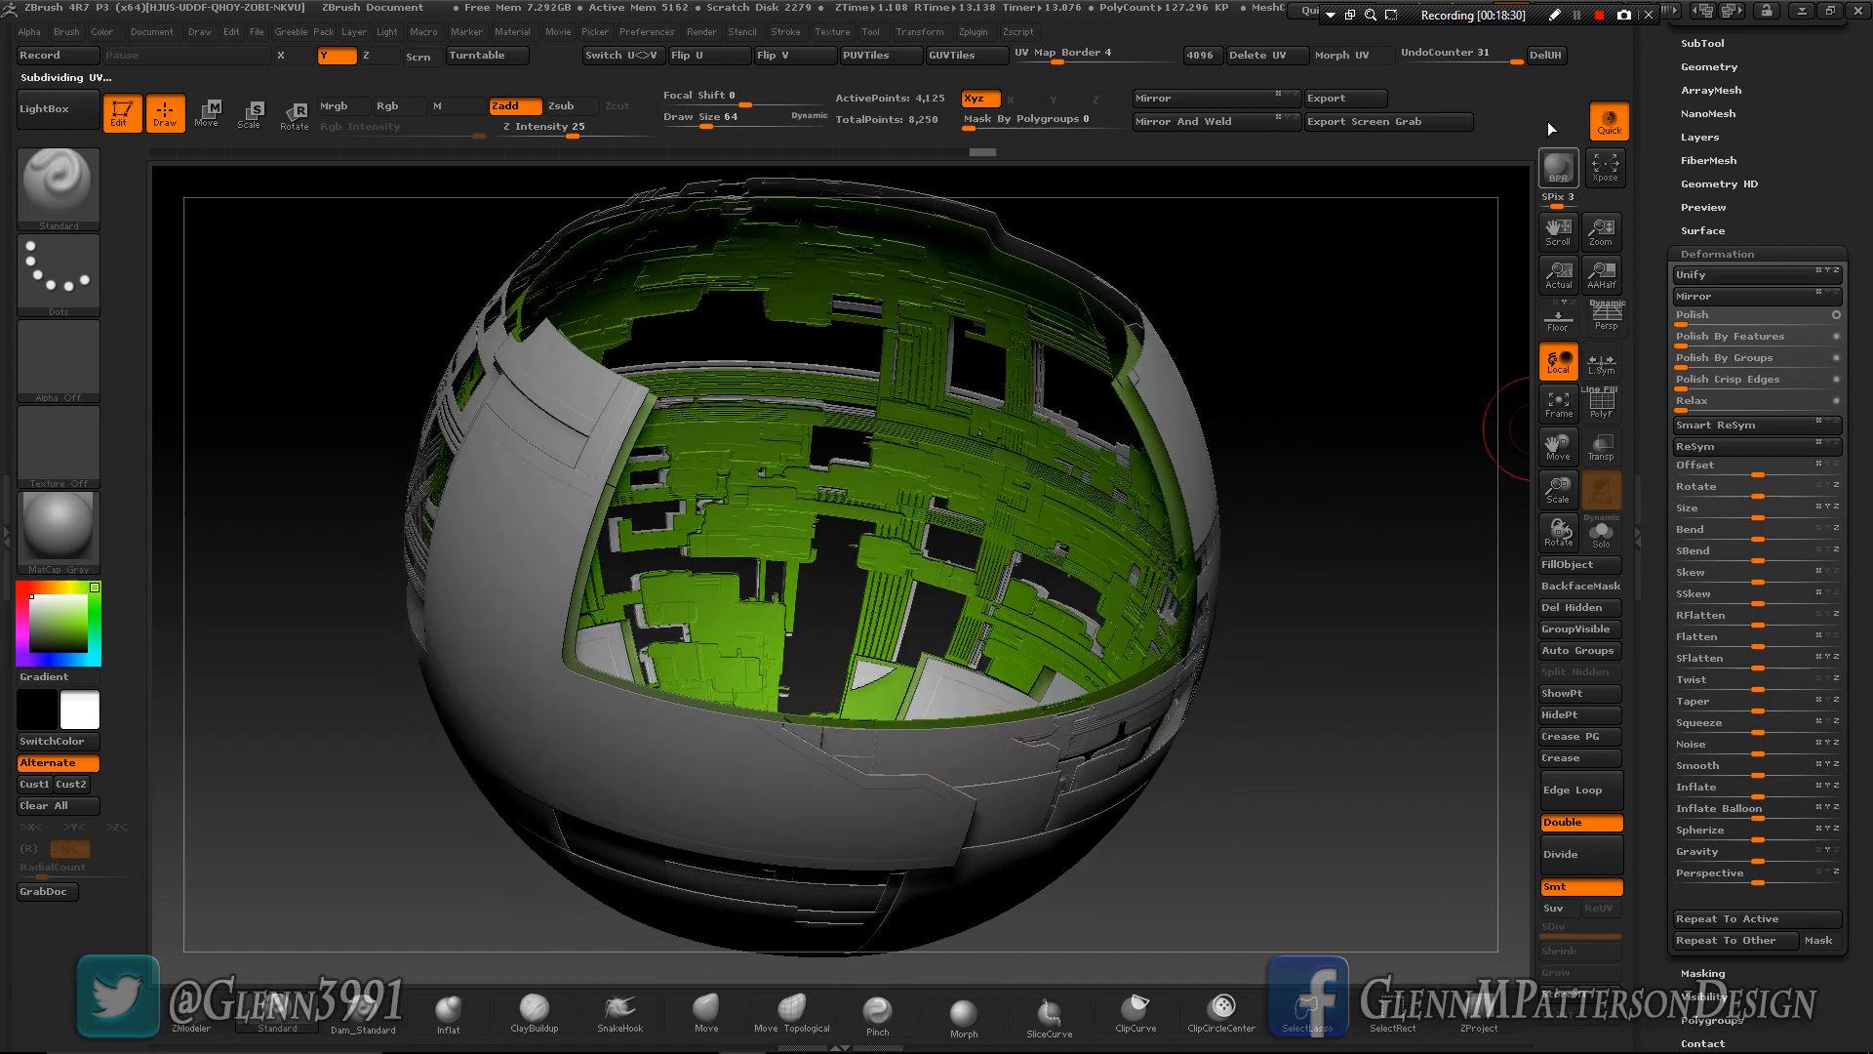
pyautogui.click(1557, 171)
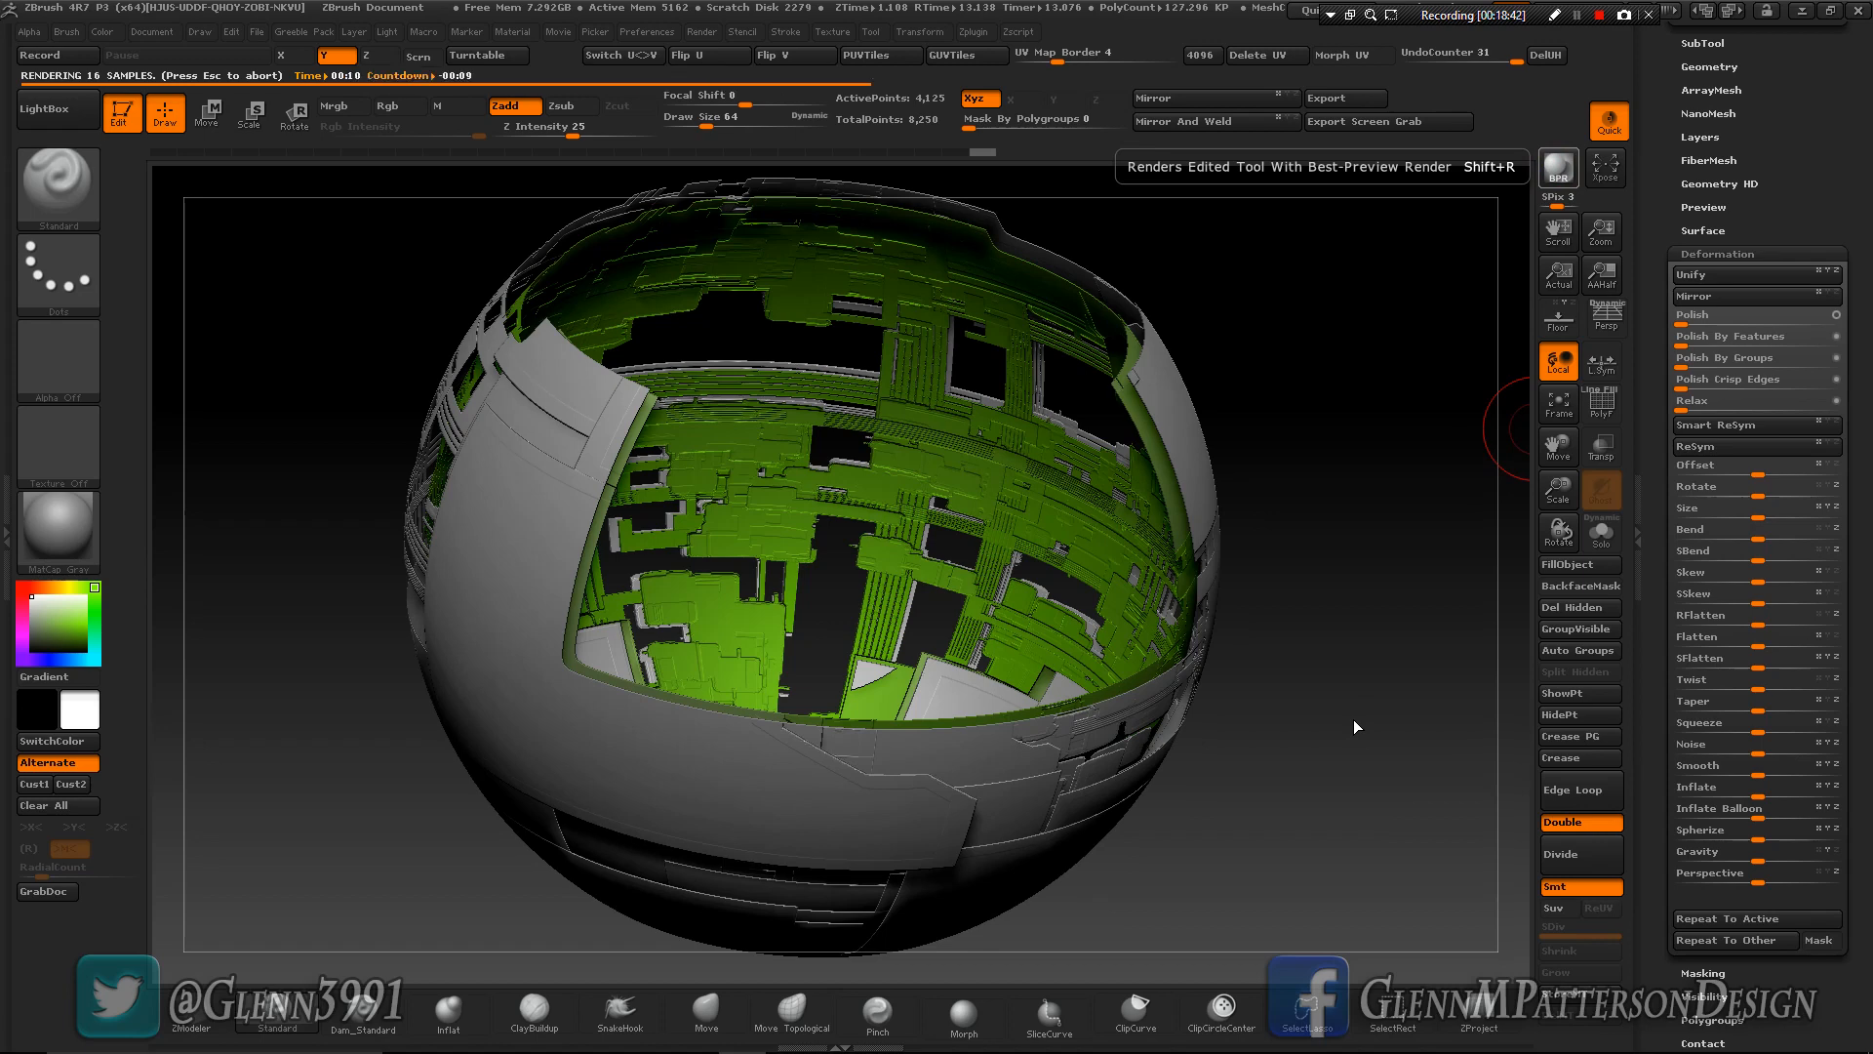
pyautogui.moveTo(1354, 718); pyautogui.dragTo(1354, 718)
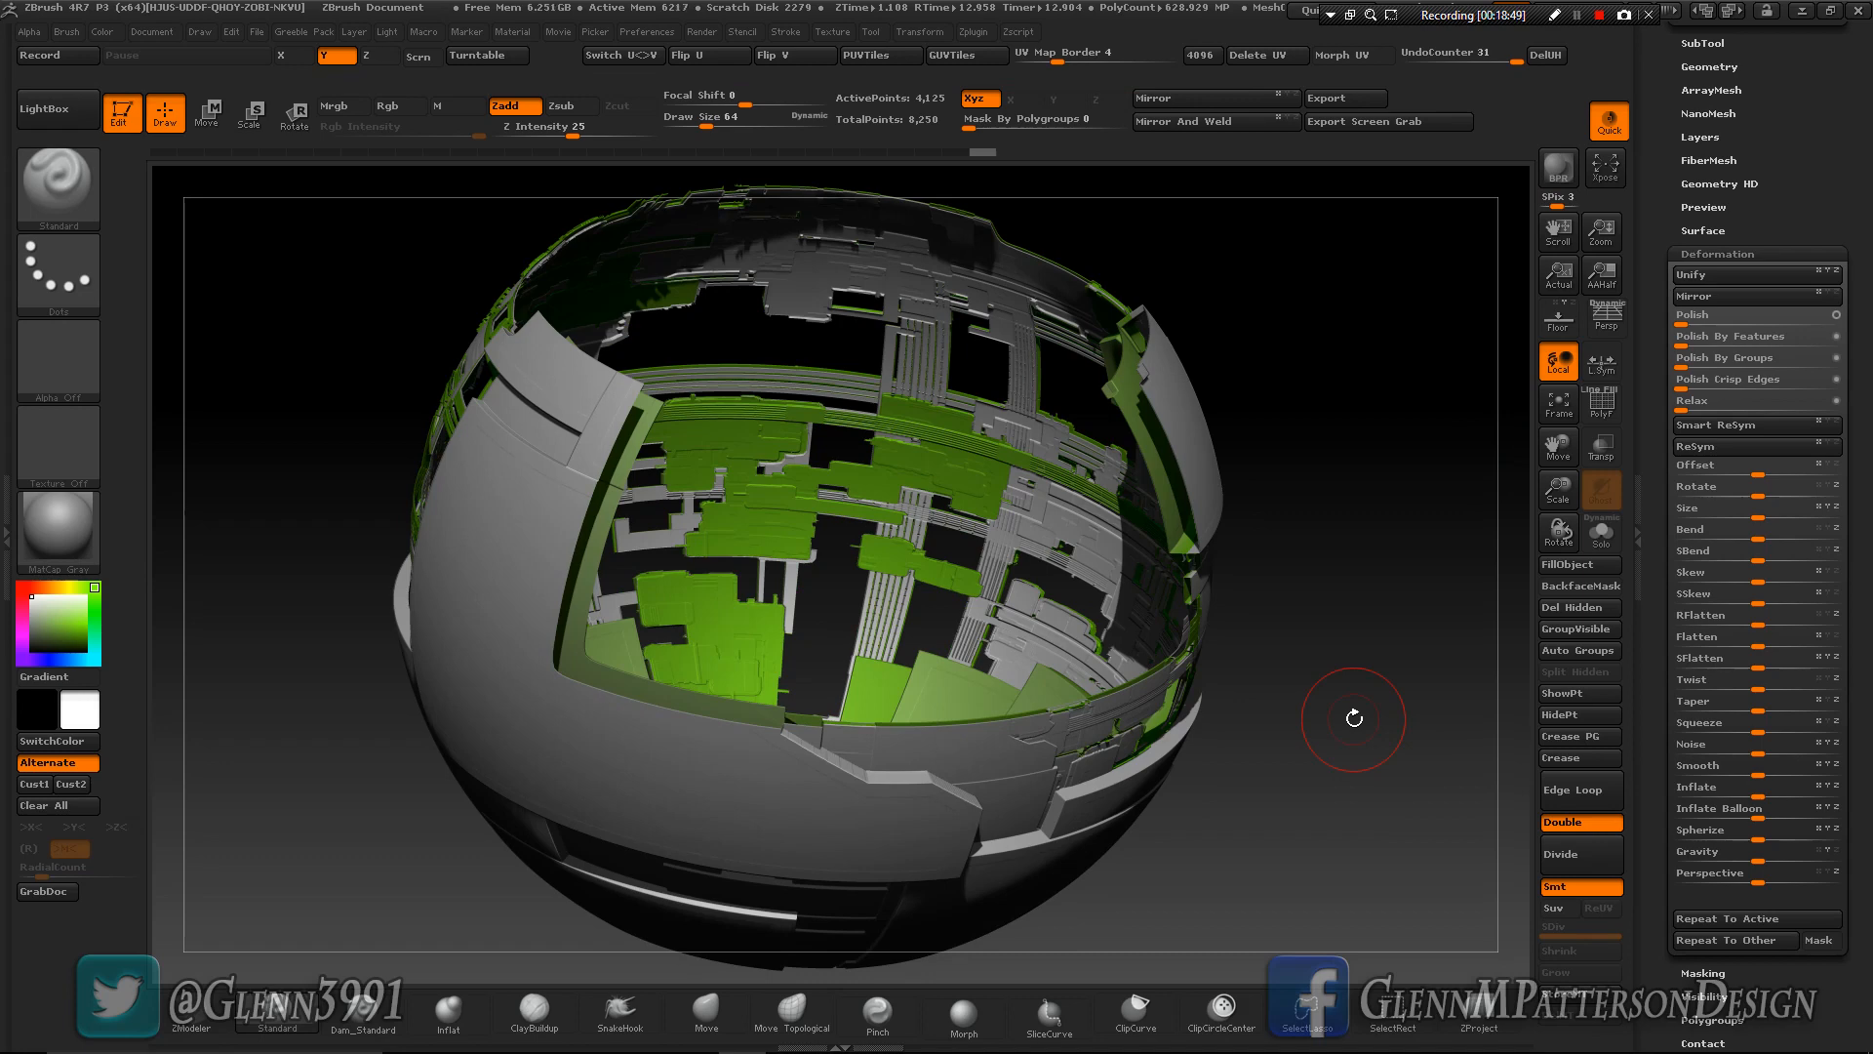
pyautogui.moveTo(410, 888); pyautogui.dragTo(495, 961)
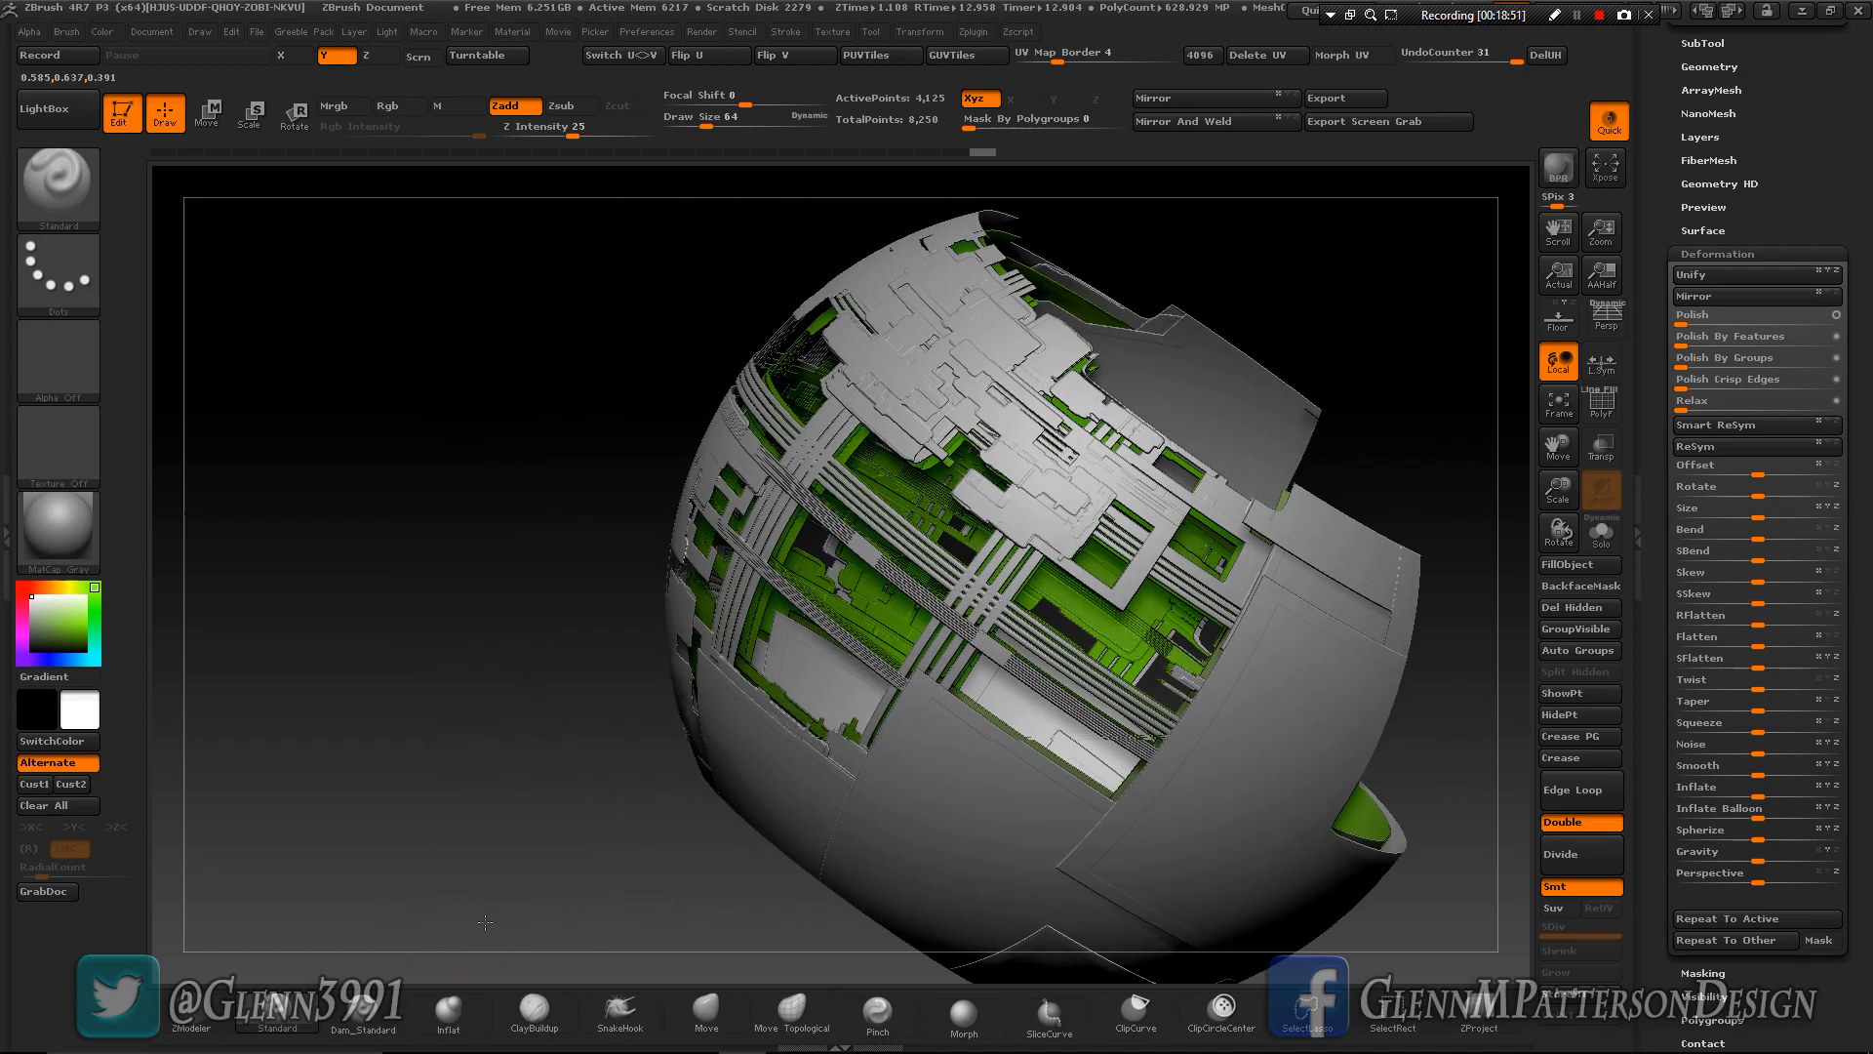
pyautogui.click(1557, 168)
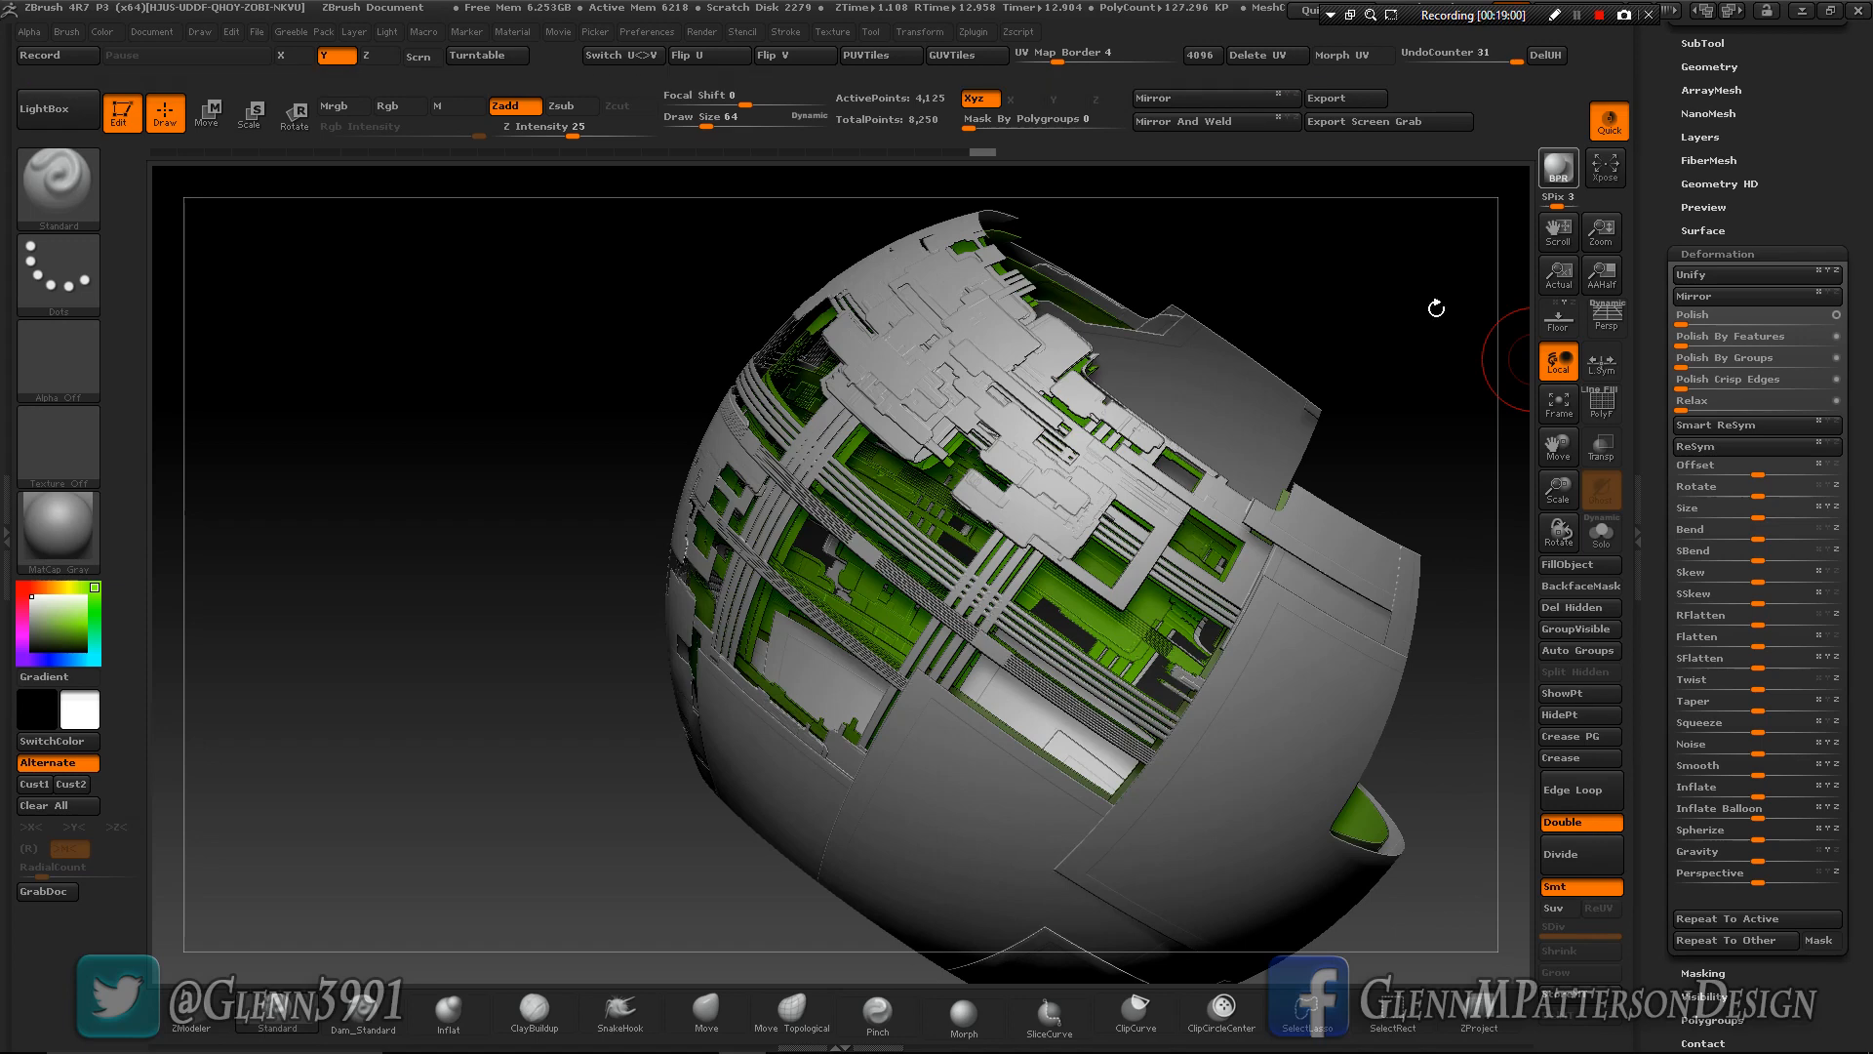
pyautogui.moveTo(1436, 310); pyautogui.dragTo(1436, 308)
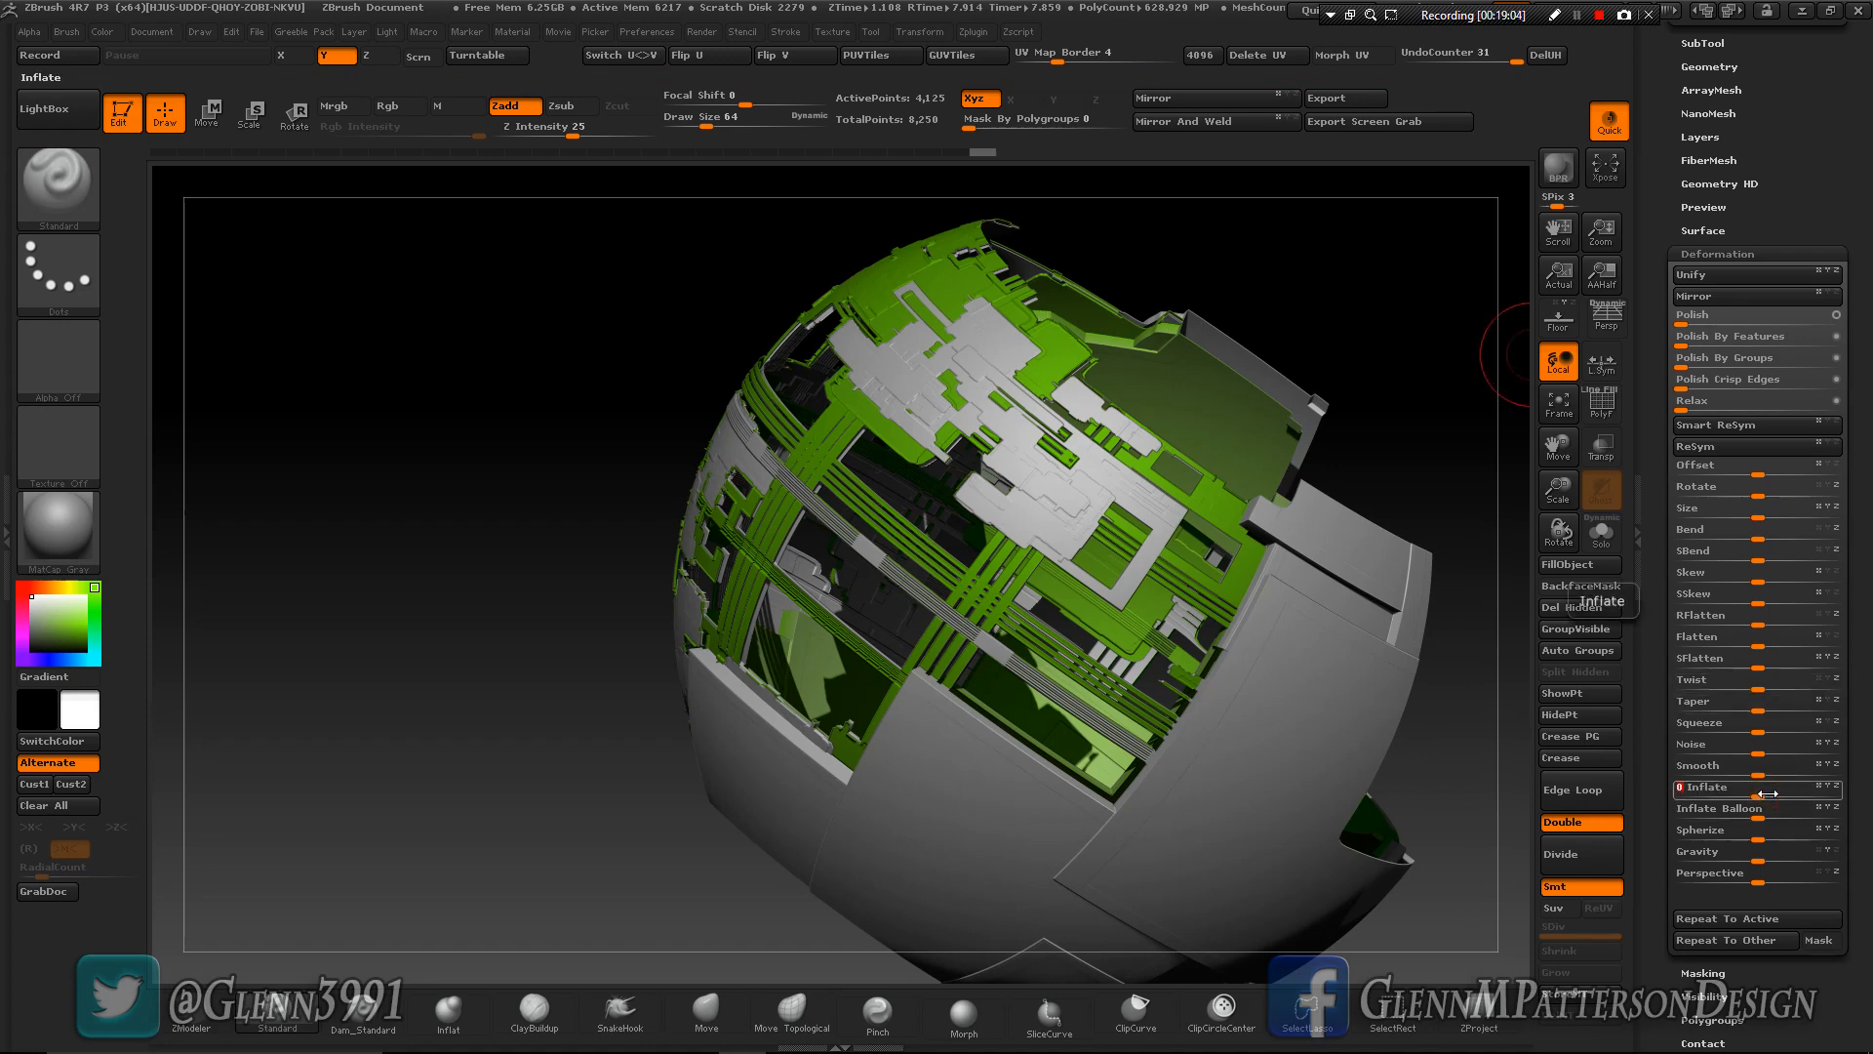
# Shrink the Inner subtool a little further inward with the Inflate deformation.
pyautogui.moveTo(1768, 793); pyautogui.dragTo(1768, 793)
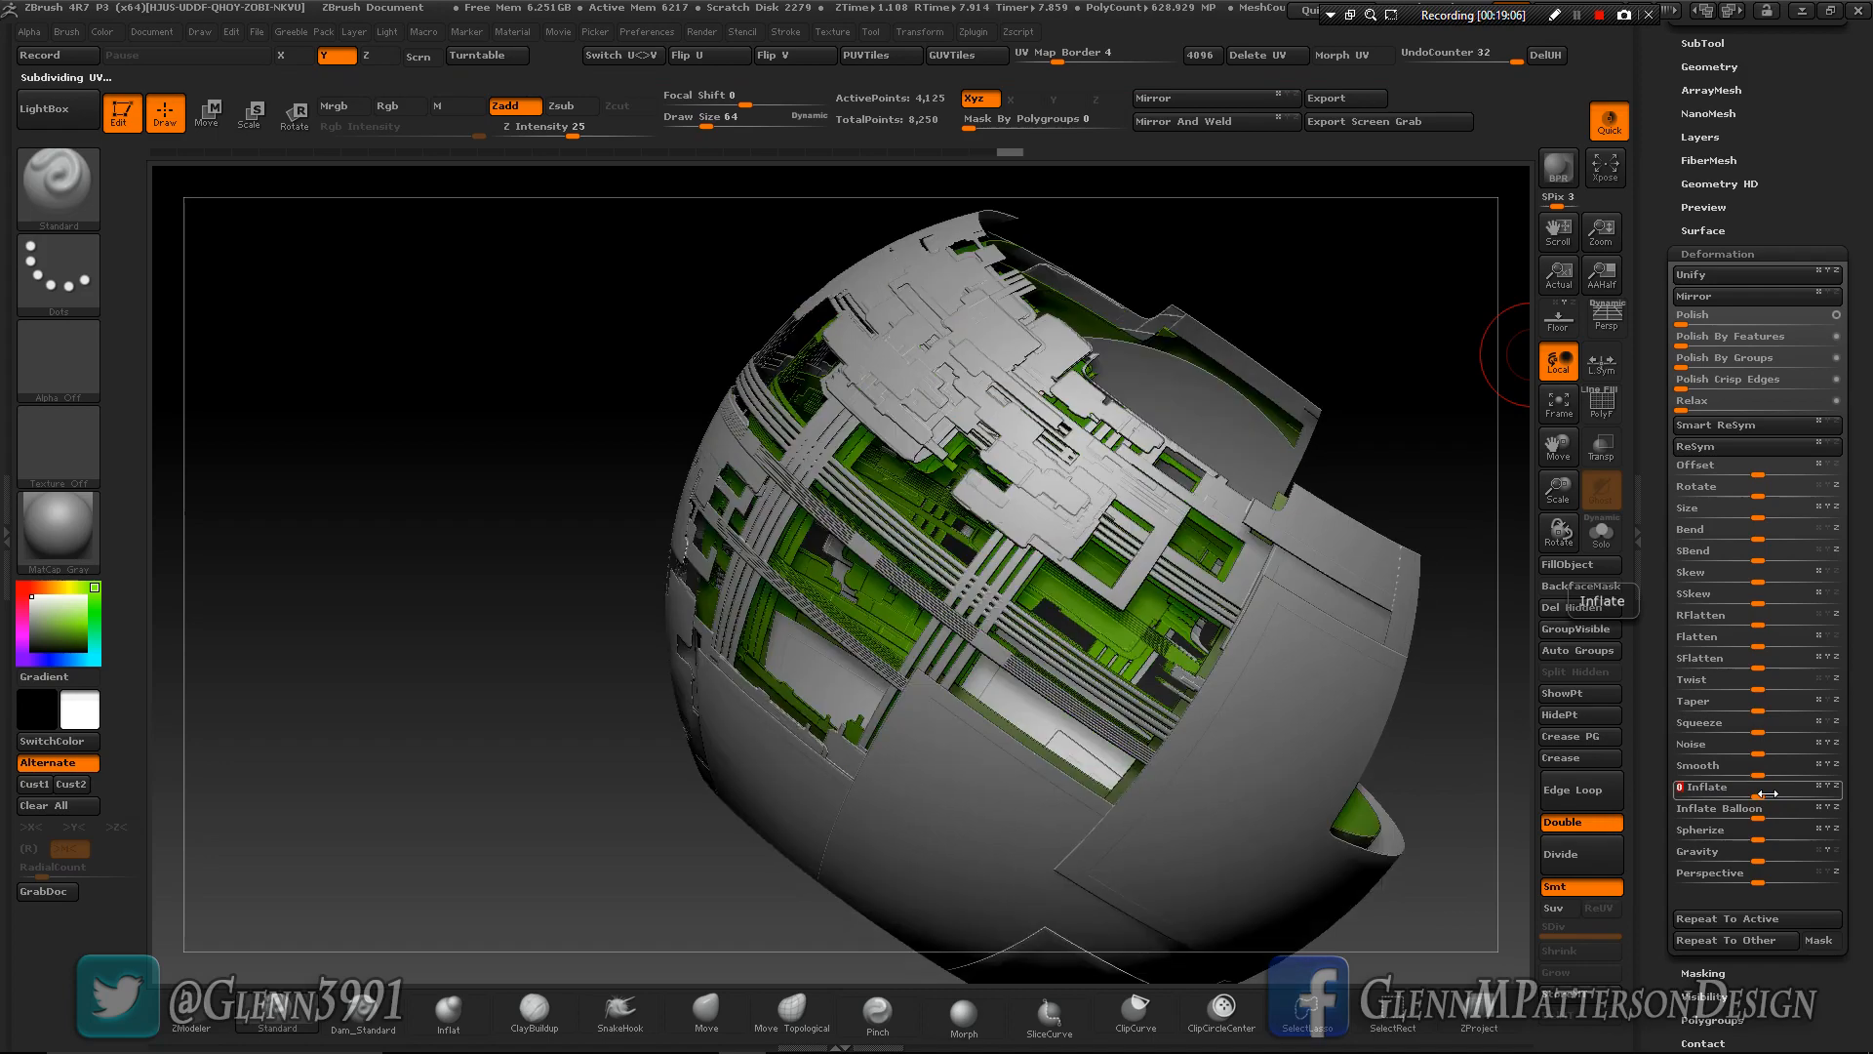
# Render the sphere with BPR from the panelled side and inspect the thickness and separation of both layers from several angles.
pyautogui.moveTo(1081, 746); pyautogui.dragTo(1024, 751, button='right')
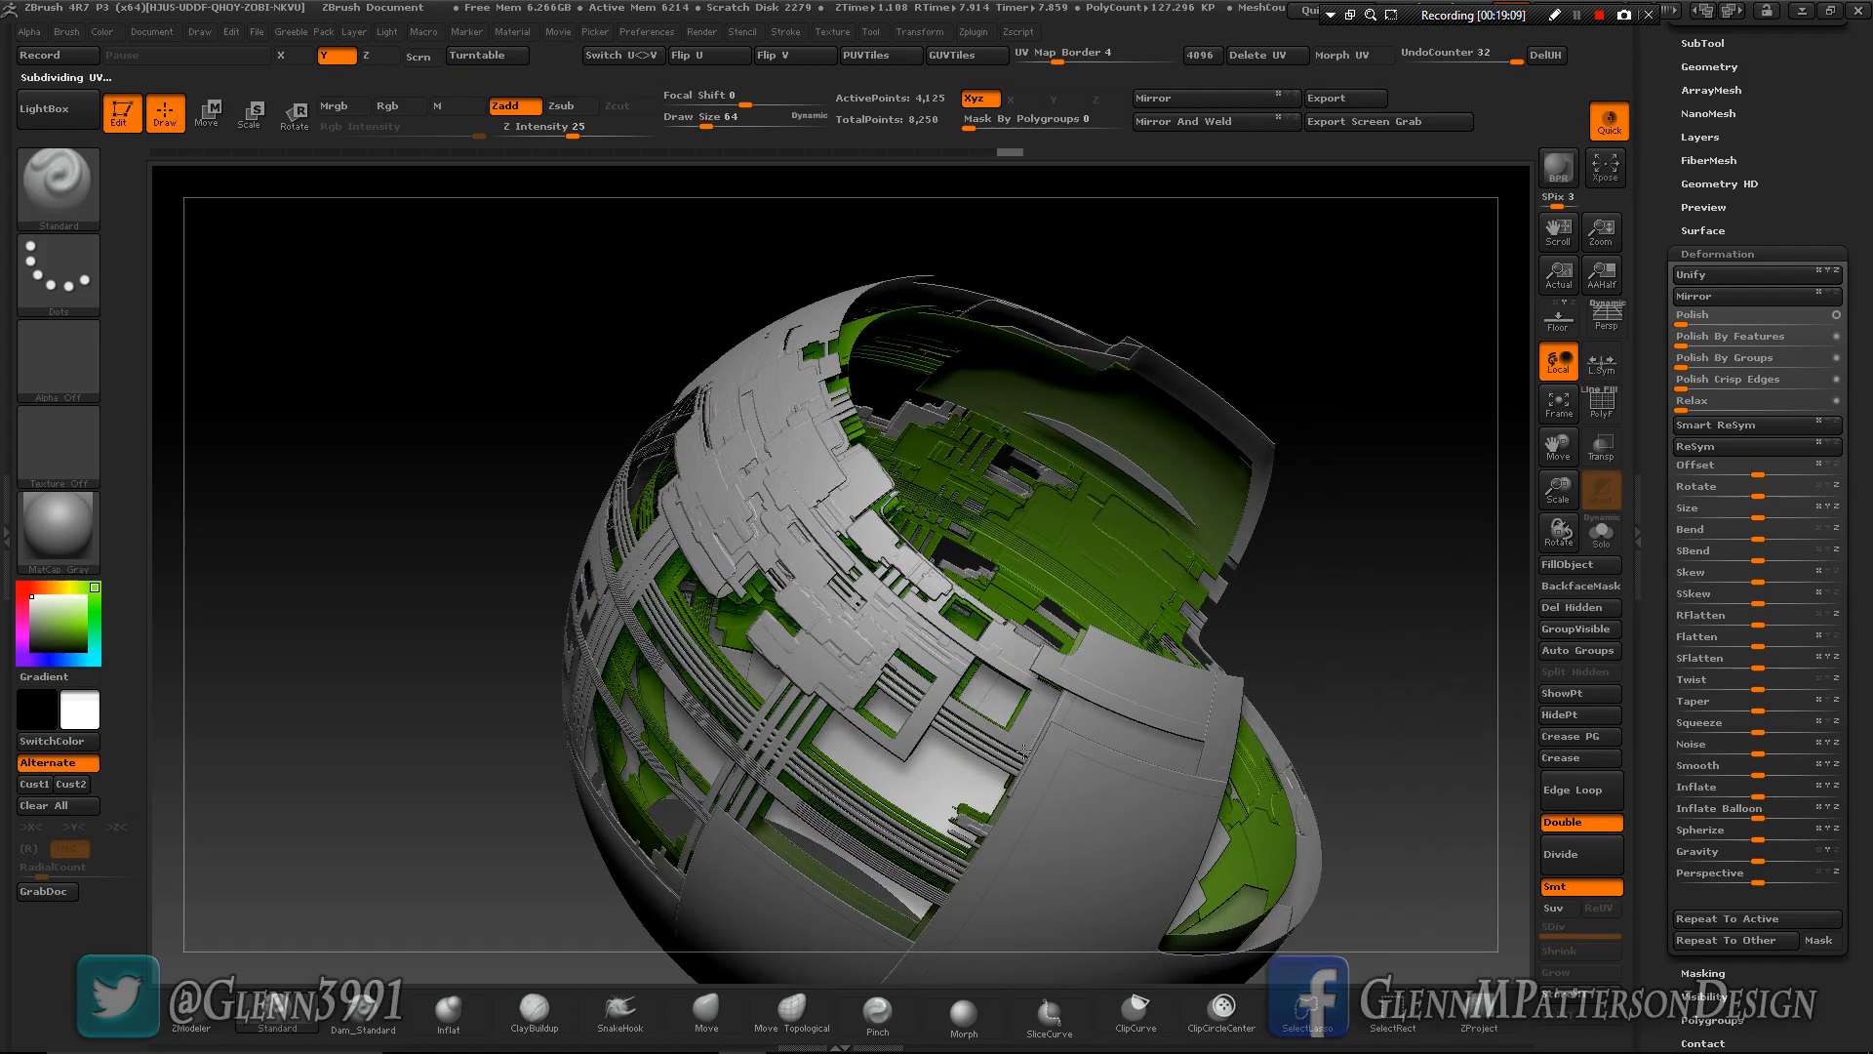
pyautogui.click(1559, 166)
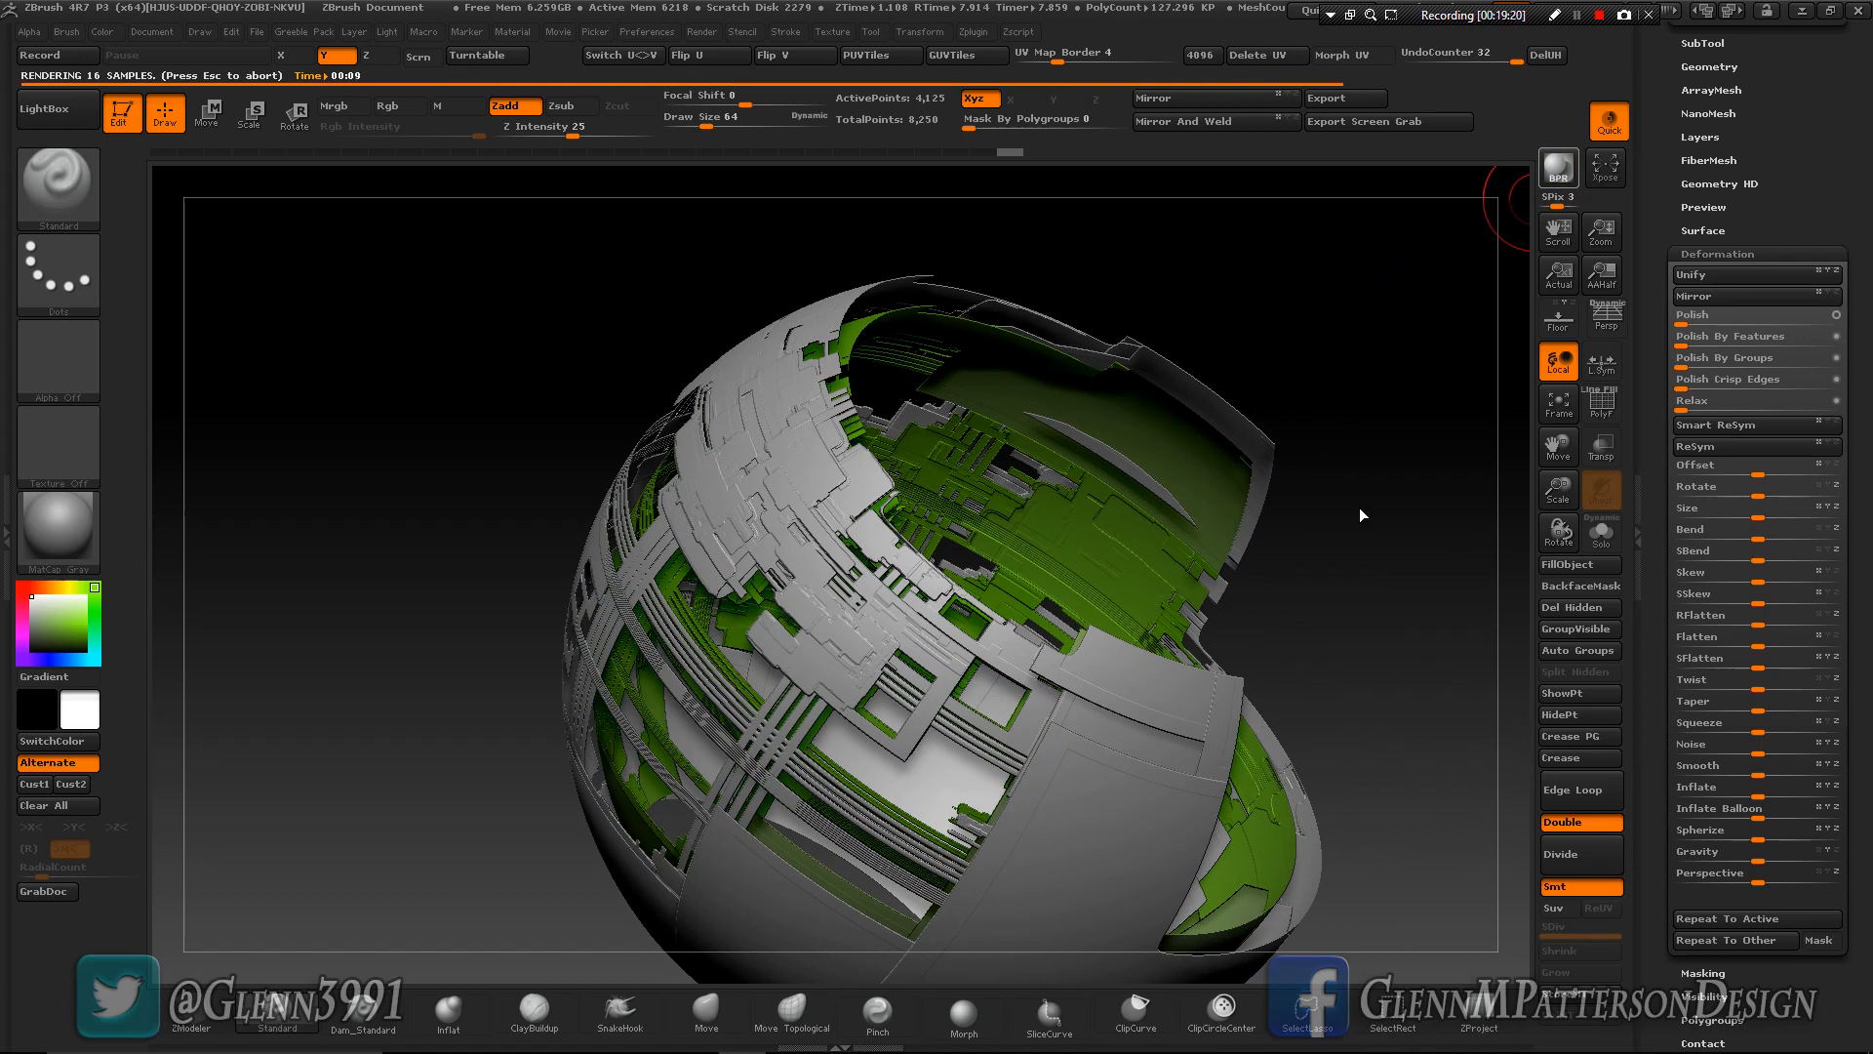
pyautogui.moveTo(1360, 508); pyautogui.dragTo(1360, 506)
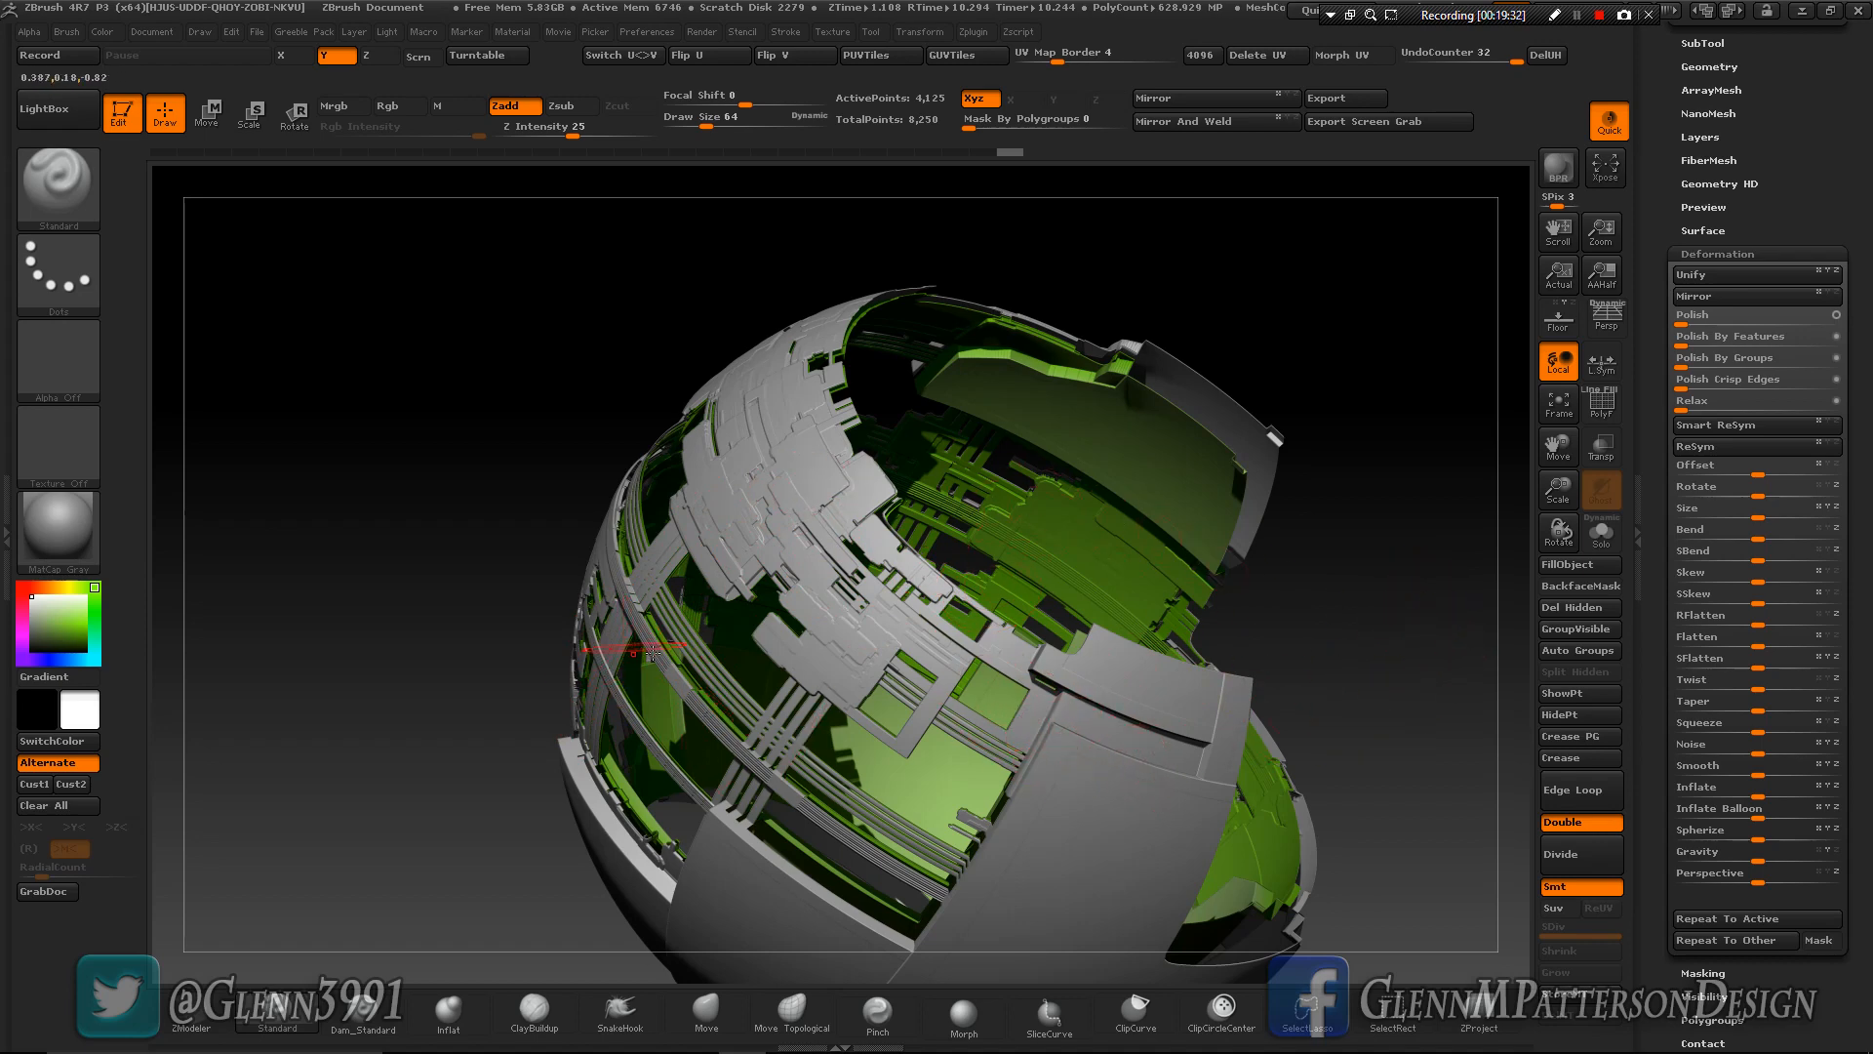
pyautogui.moveTo(1408, 752); pyautogui.dragTo(1379, 701)
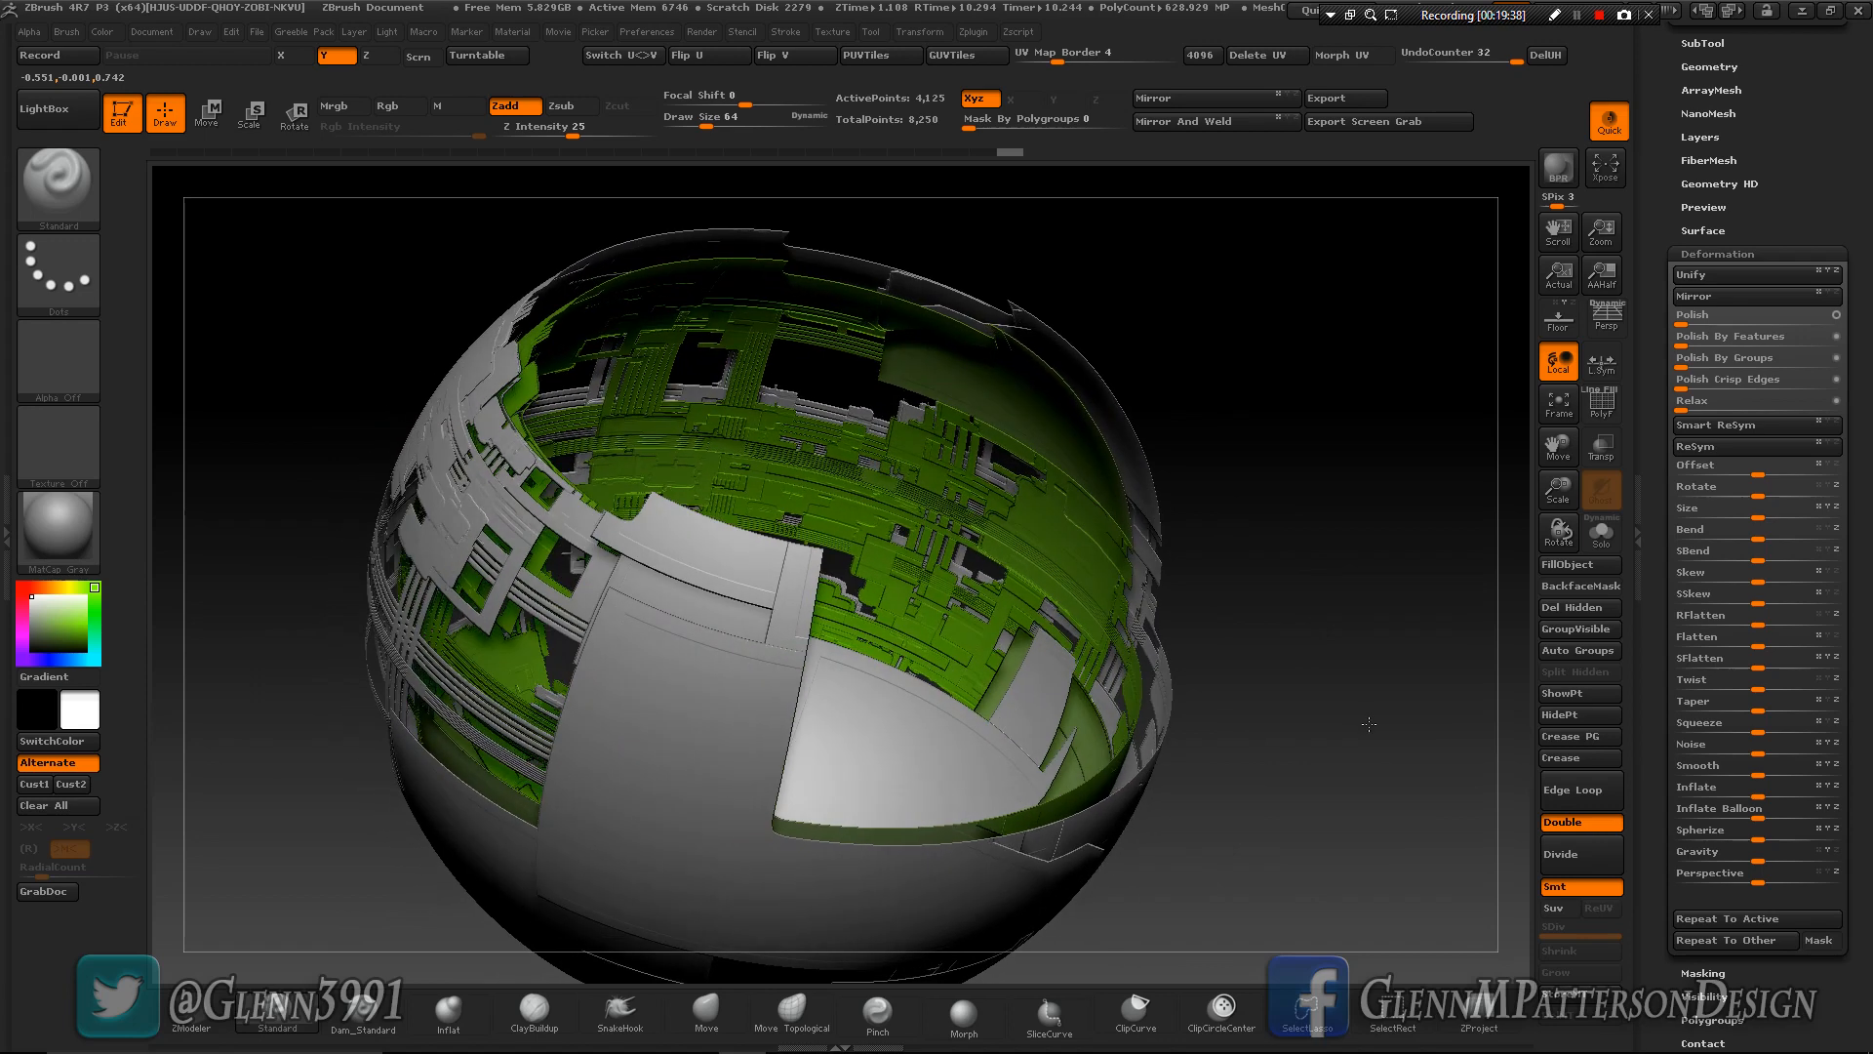
# Make the Outter subtool active and isolate it with Solo.
pyautogui.moveTo(1788, 105); pyautogui.dragTo(1724, 280)
pyautogui.click(1702, 278)
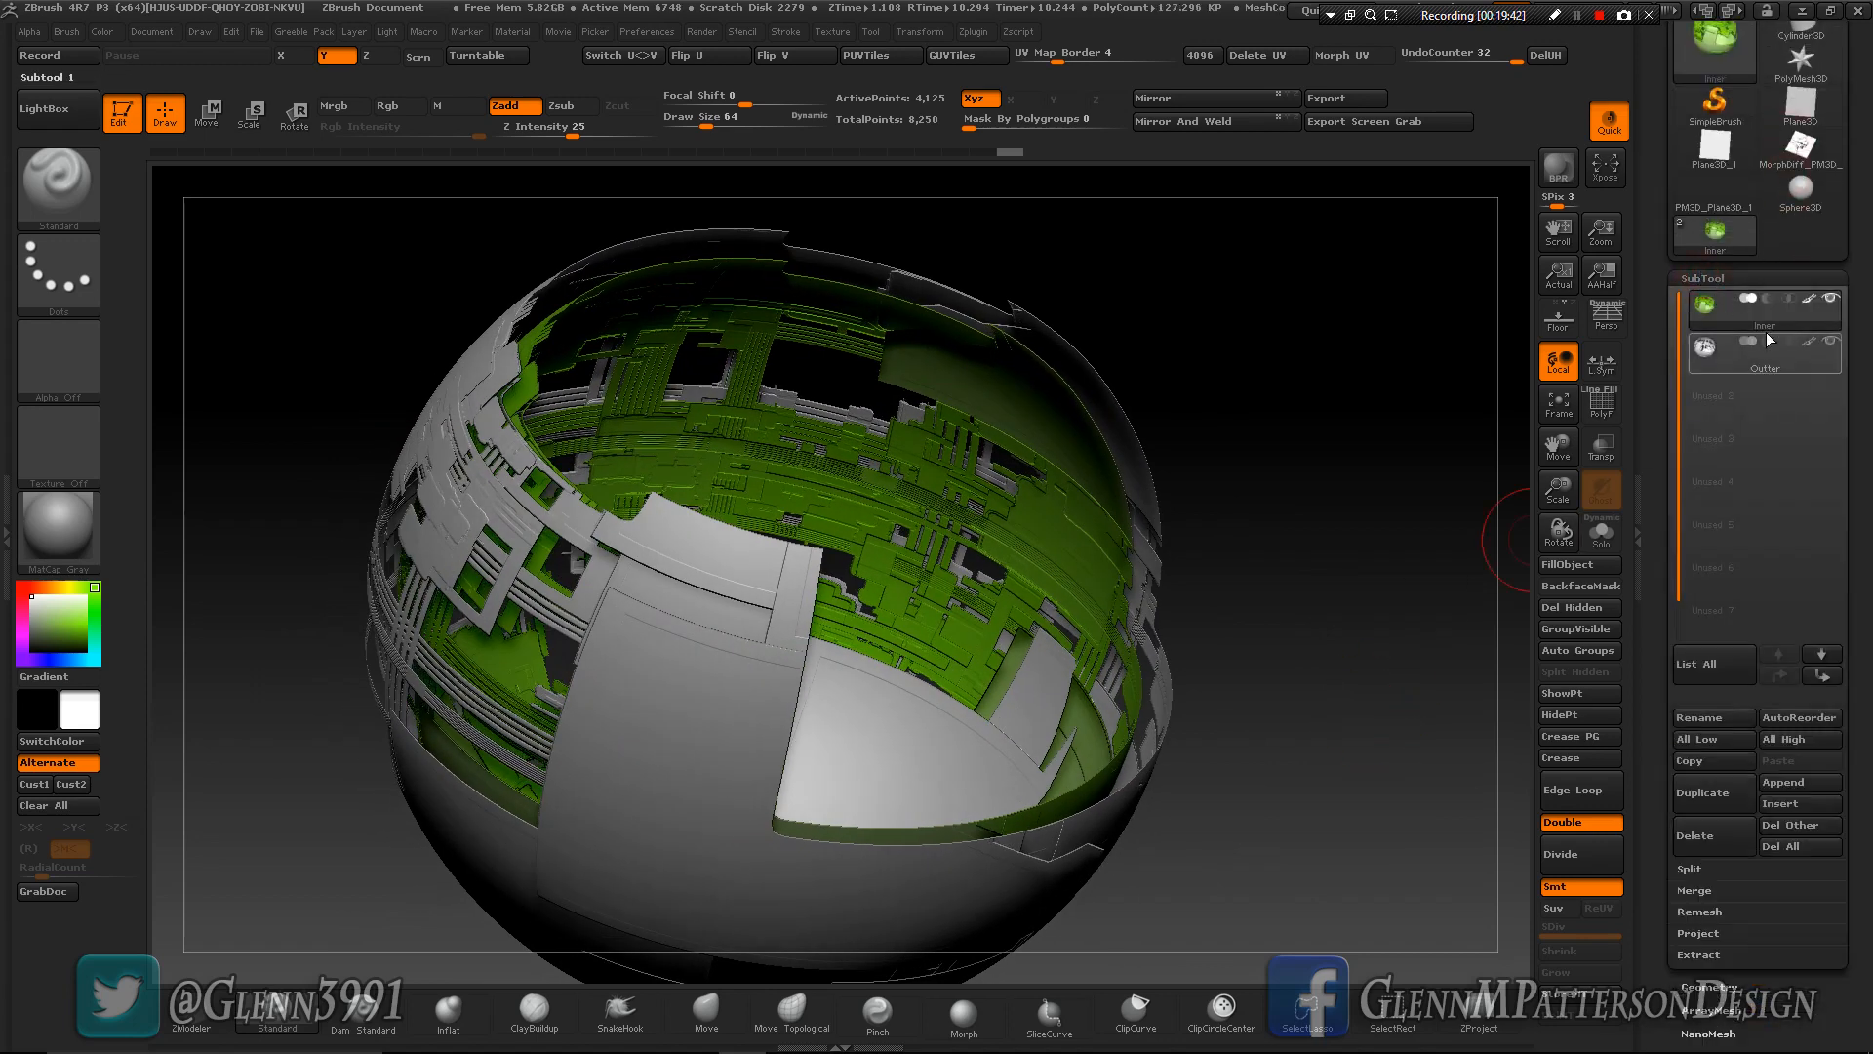
pyautogui.moveTo(1864, 941); pyautogui.dragTo(1863, 834)
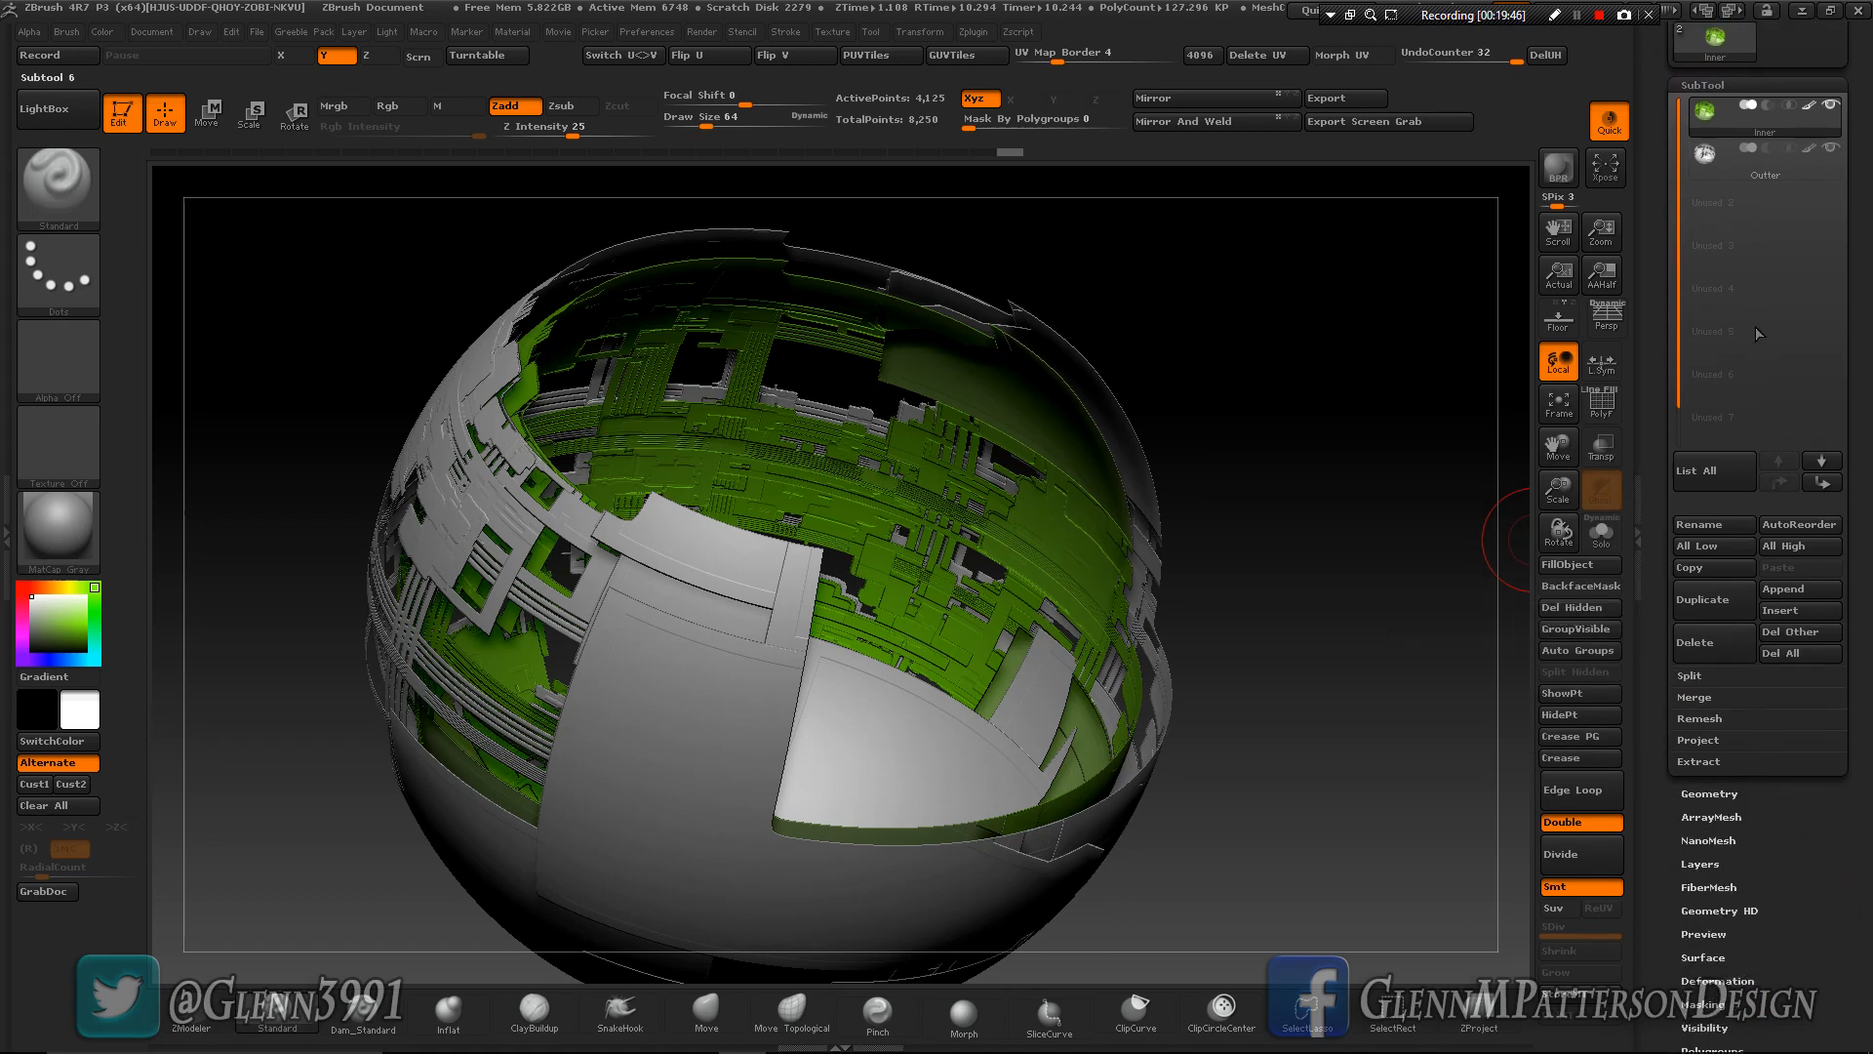
pyautogui.click(1747, 161)
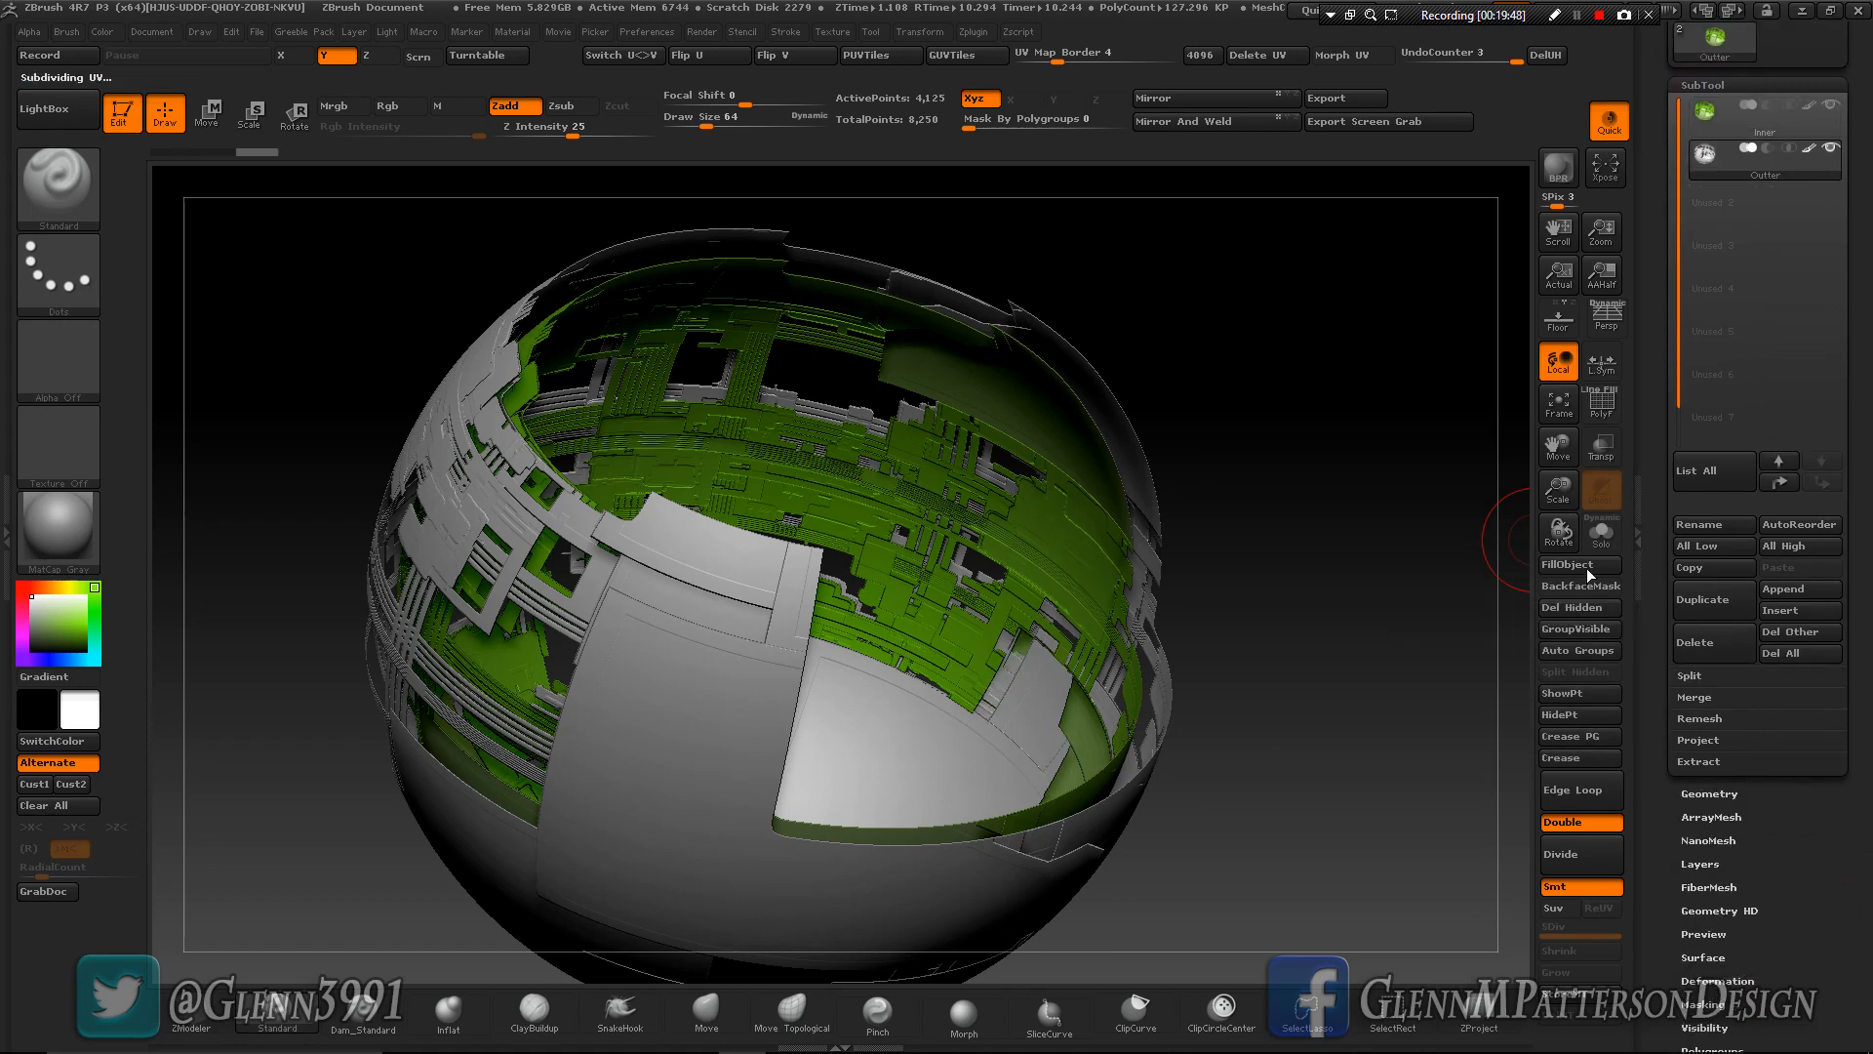
pyautogui.click(1606, 537)
# Apply the Outter subtool's dynamic subdivision and convert its BPR surface detail to real geometry.
pyautogui.click(1709, 793)
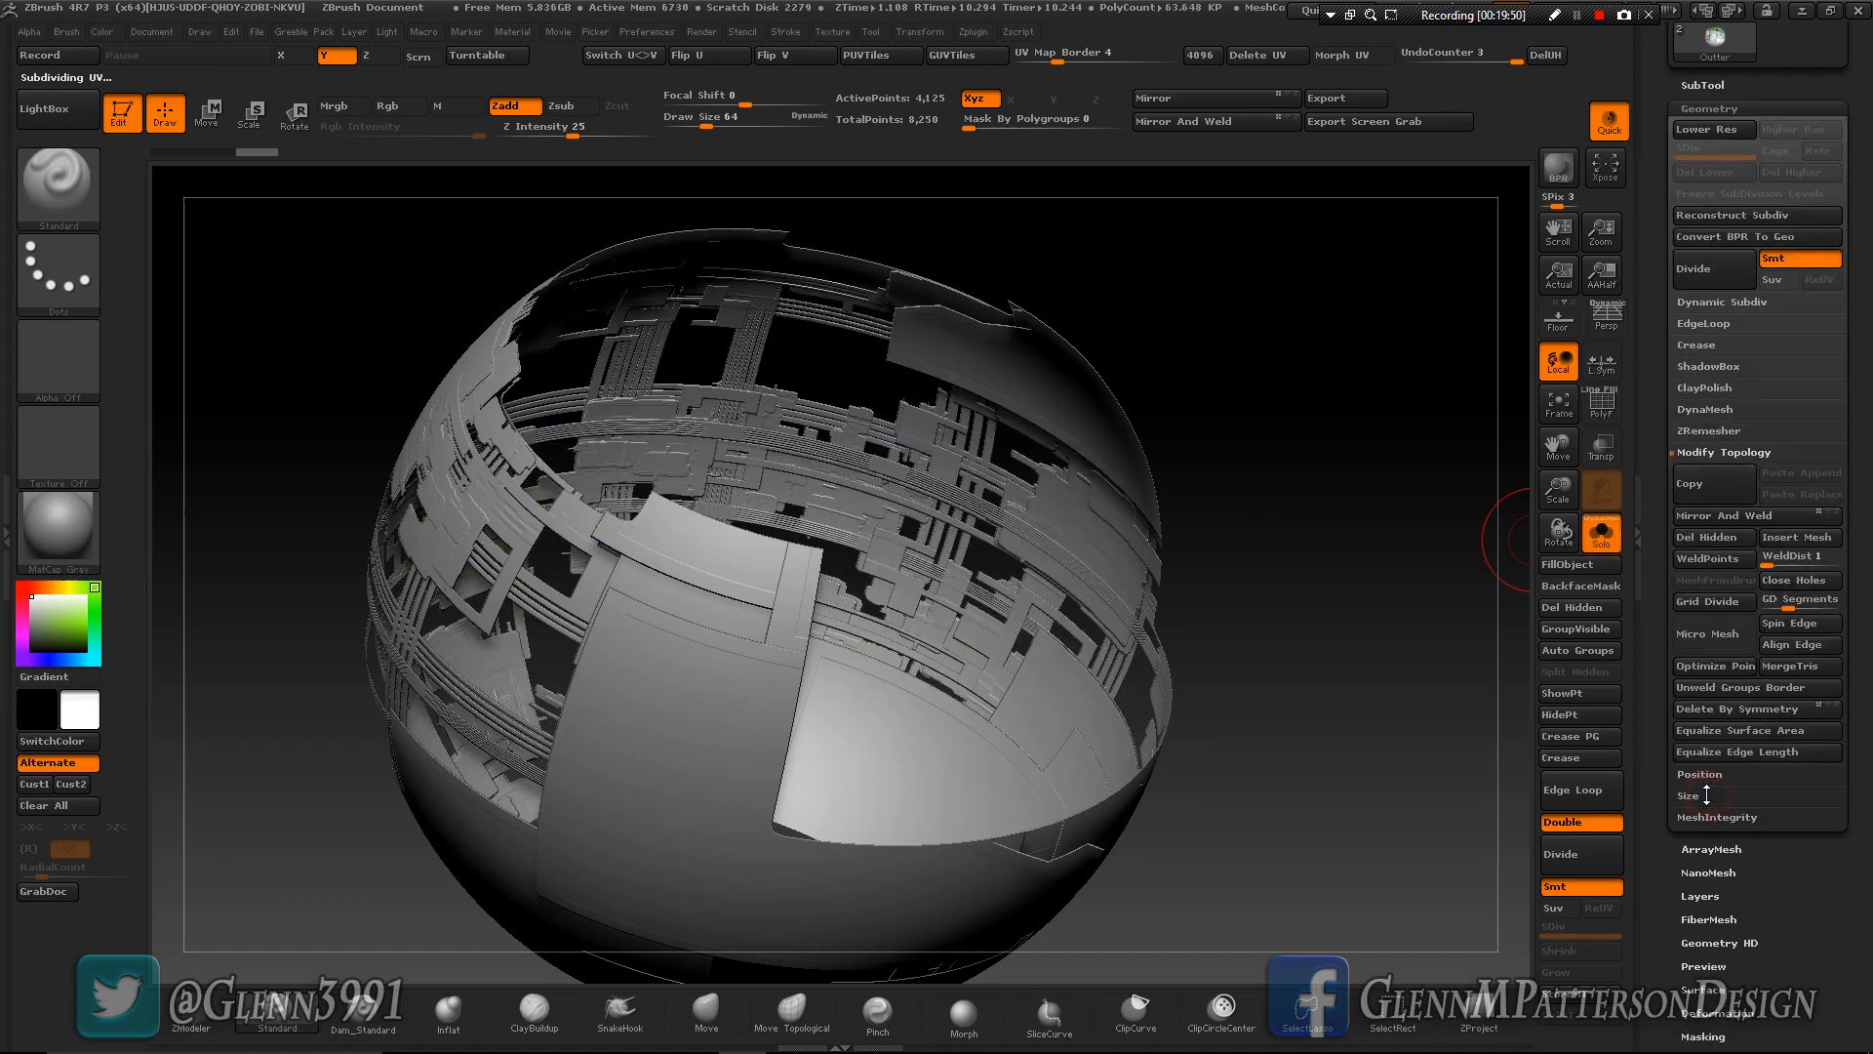
pyautogui.click(1717, 302)
pyautogui.click(1781, 324)
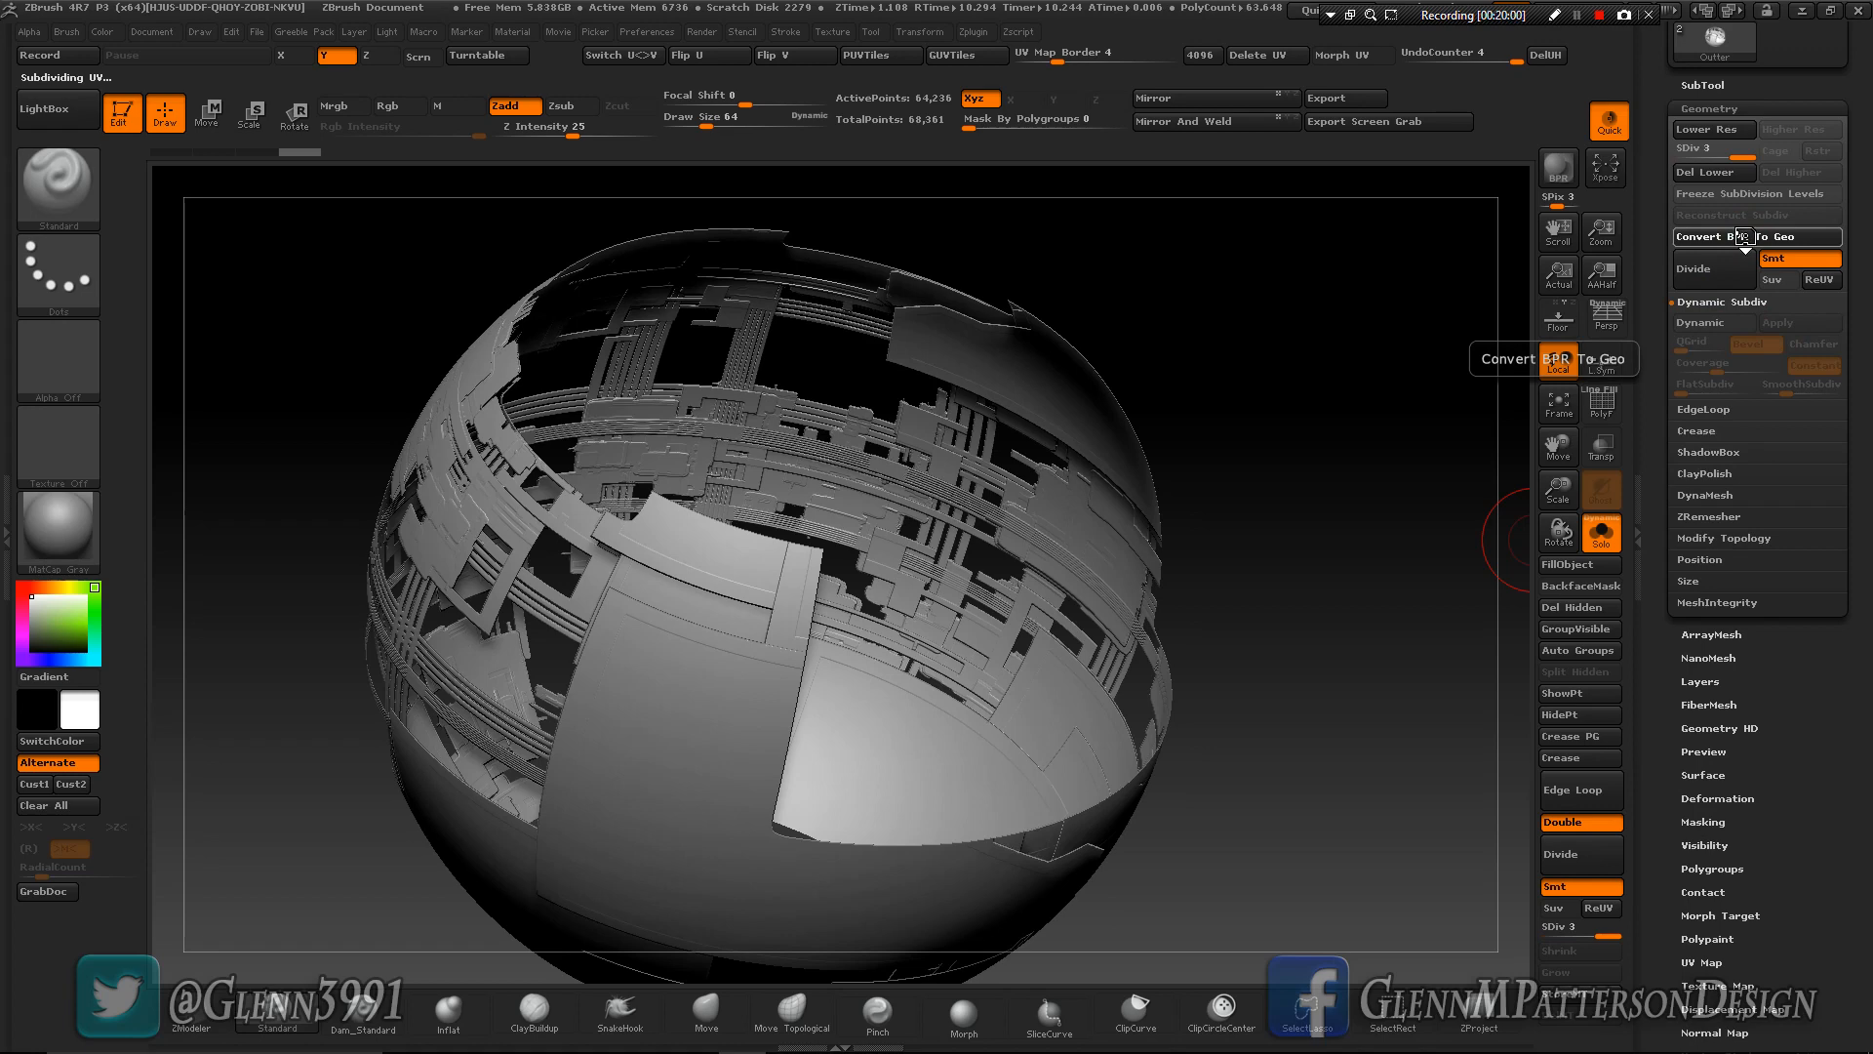
pyautogui.click(1745, 236)
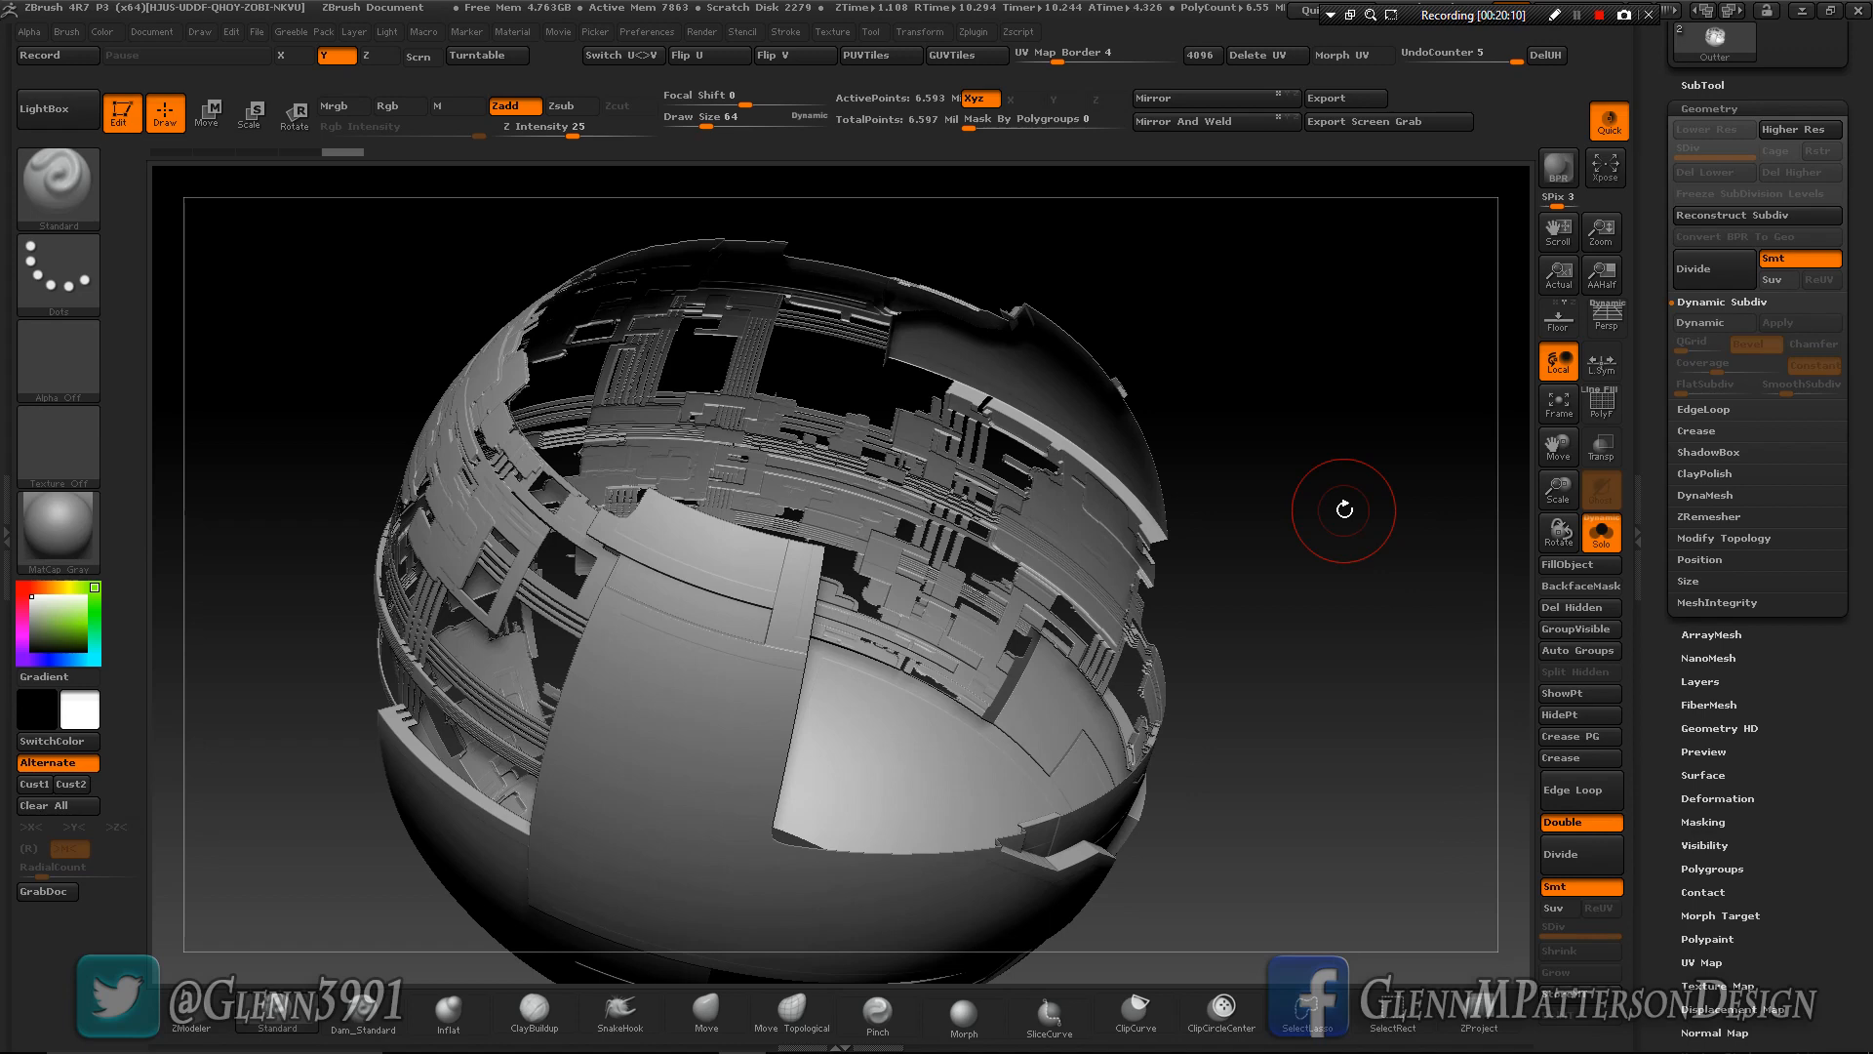
# Switch to the Inner subtool, apply its dynamic subdivision and convert its BPR surface detail to real geometry.
pyautogui.press('Up')
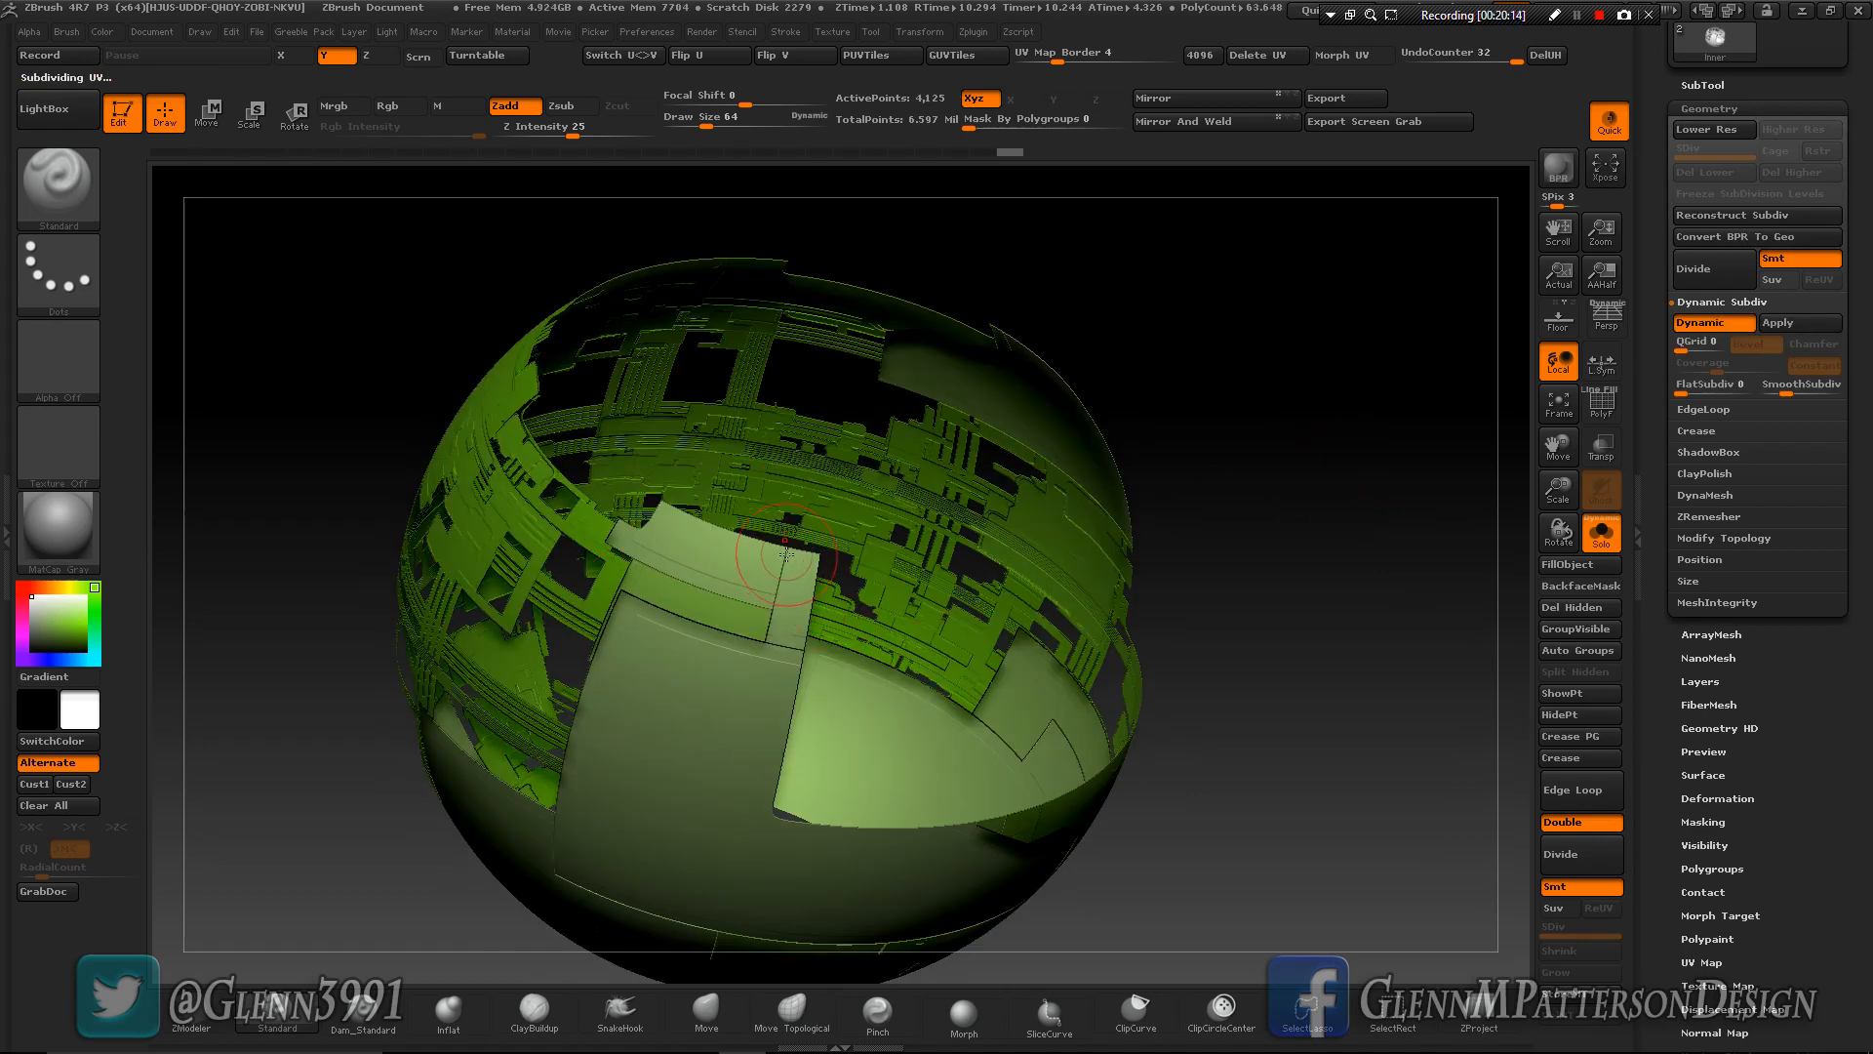
pyautogui.click(1793, 326)
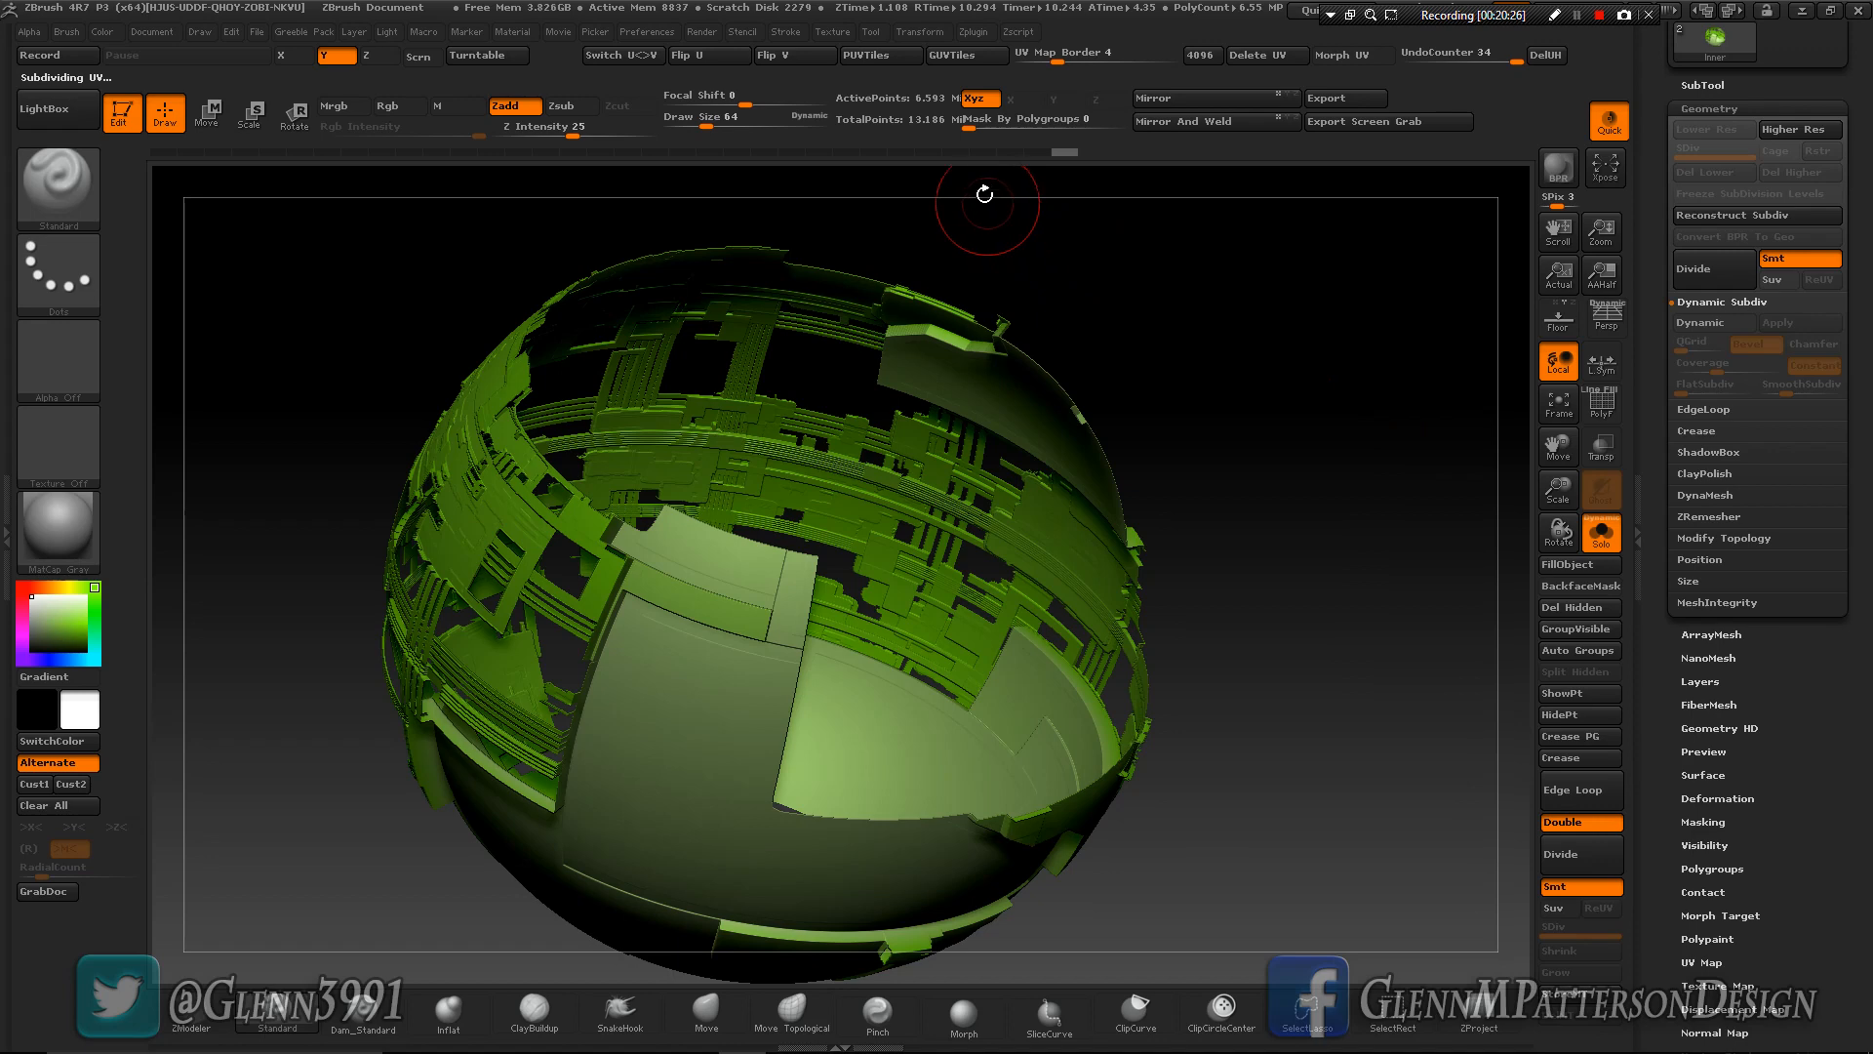
pyautogui.press('Down')
pyautogui.moveTo(1329, 724); pyautogui.dragTo(1338, 682)
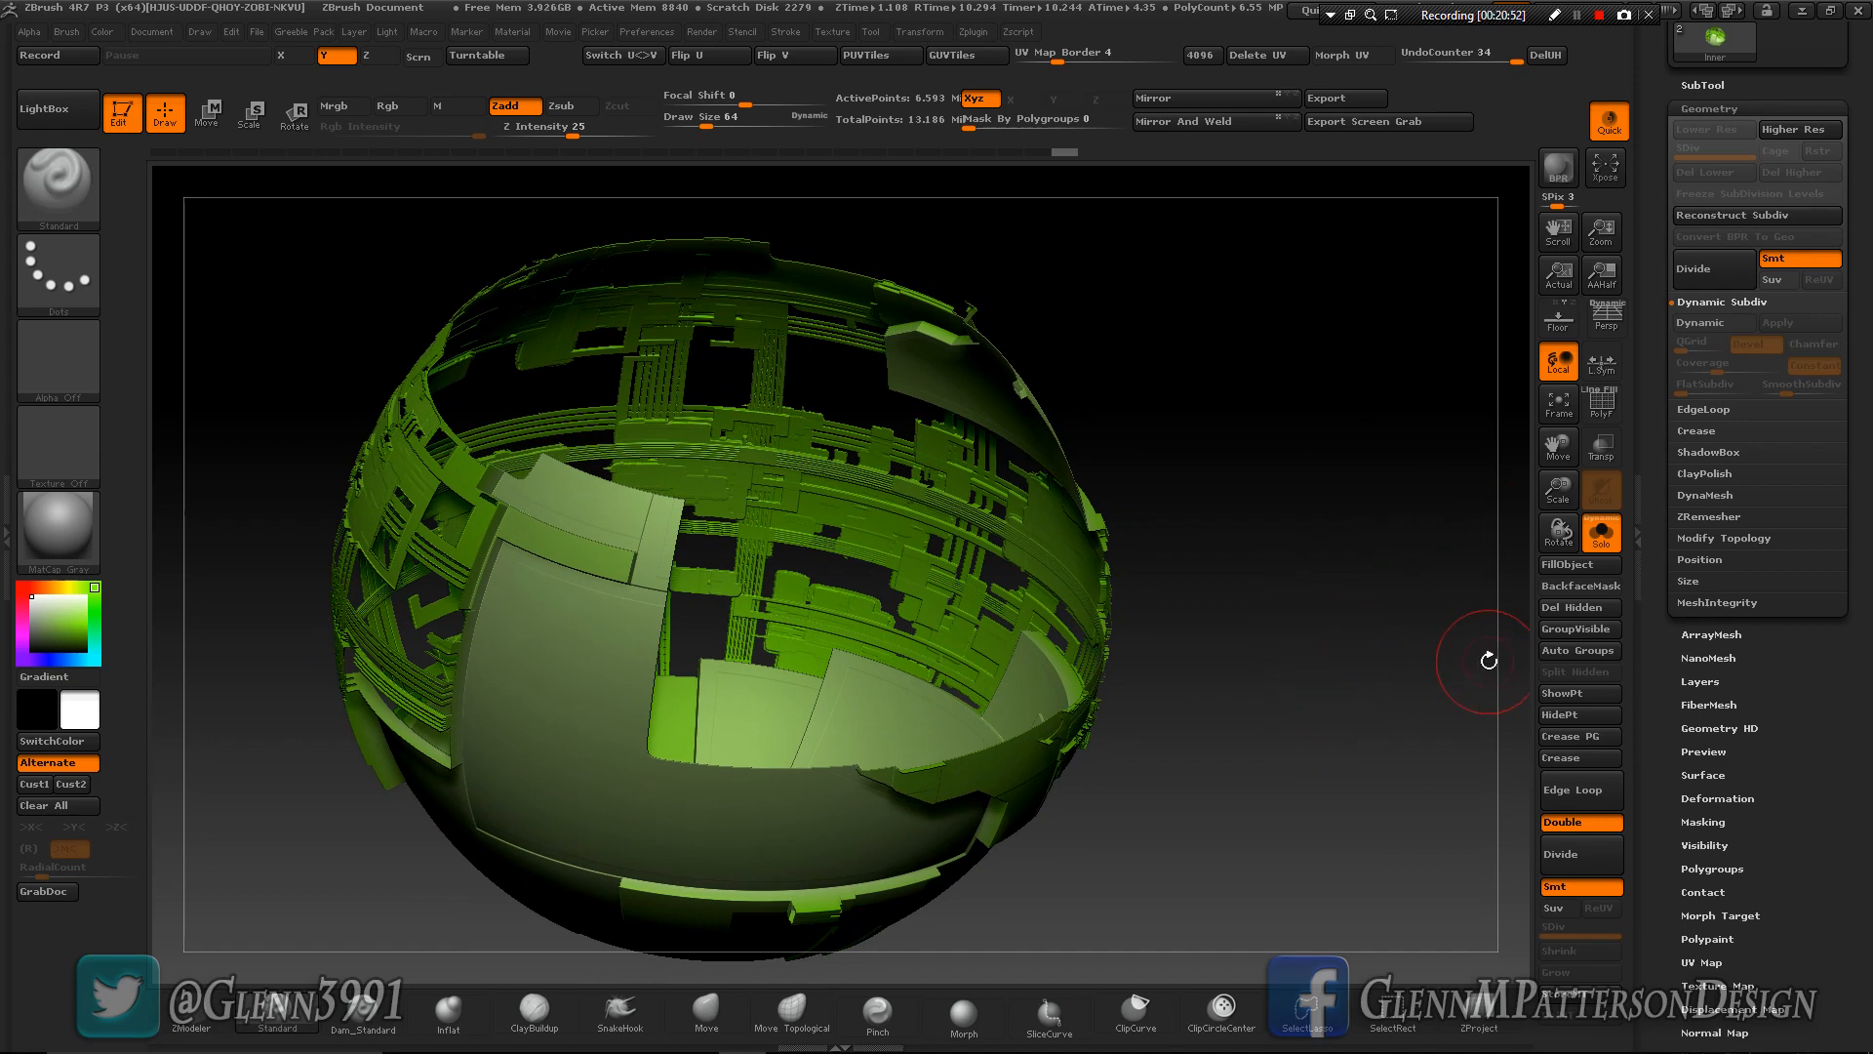
# Delete the UVs from the converted Inner mesh.
pyautogui.moveTo(1786, 875); pyautogui.dragTo(1799, 790)
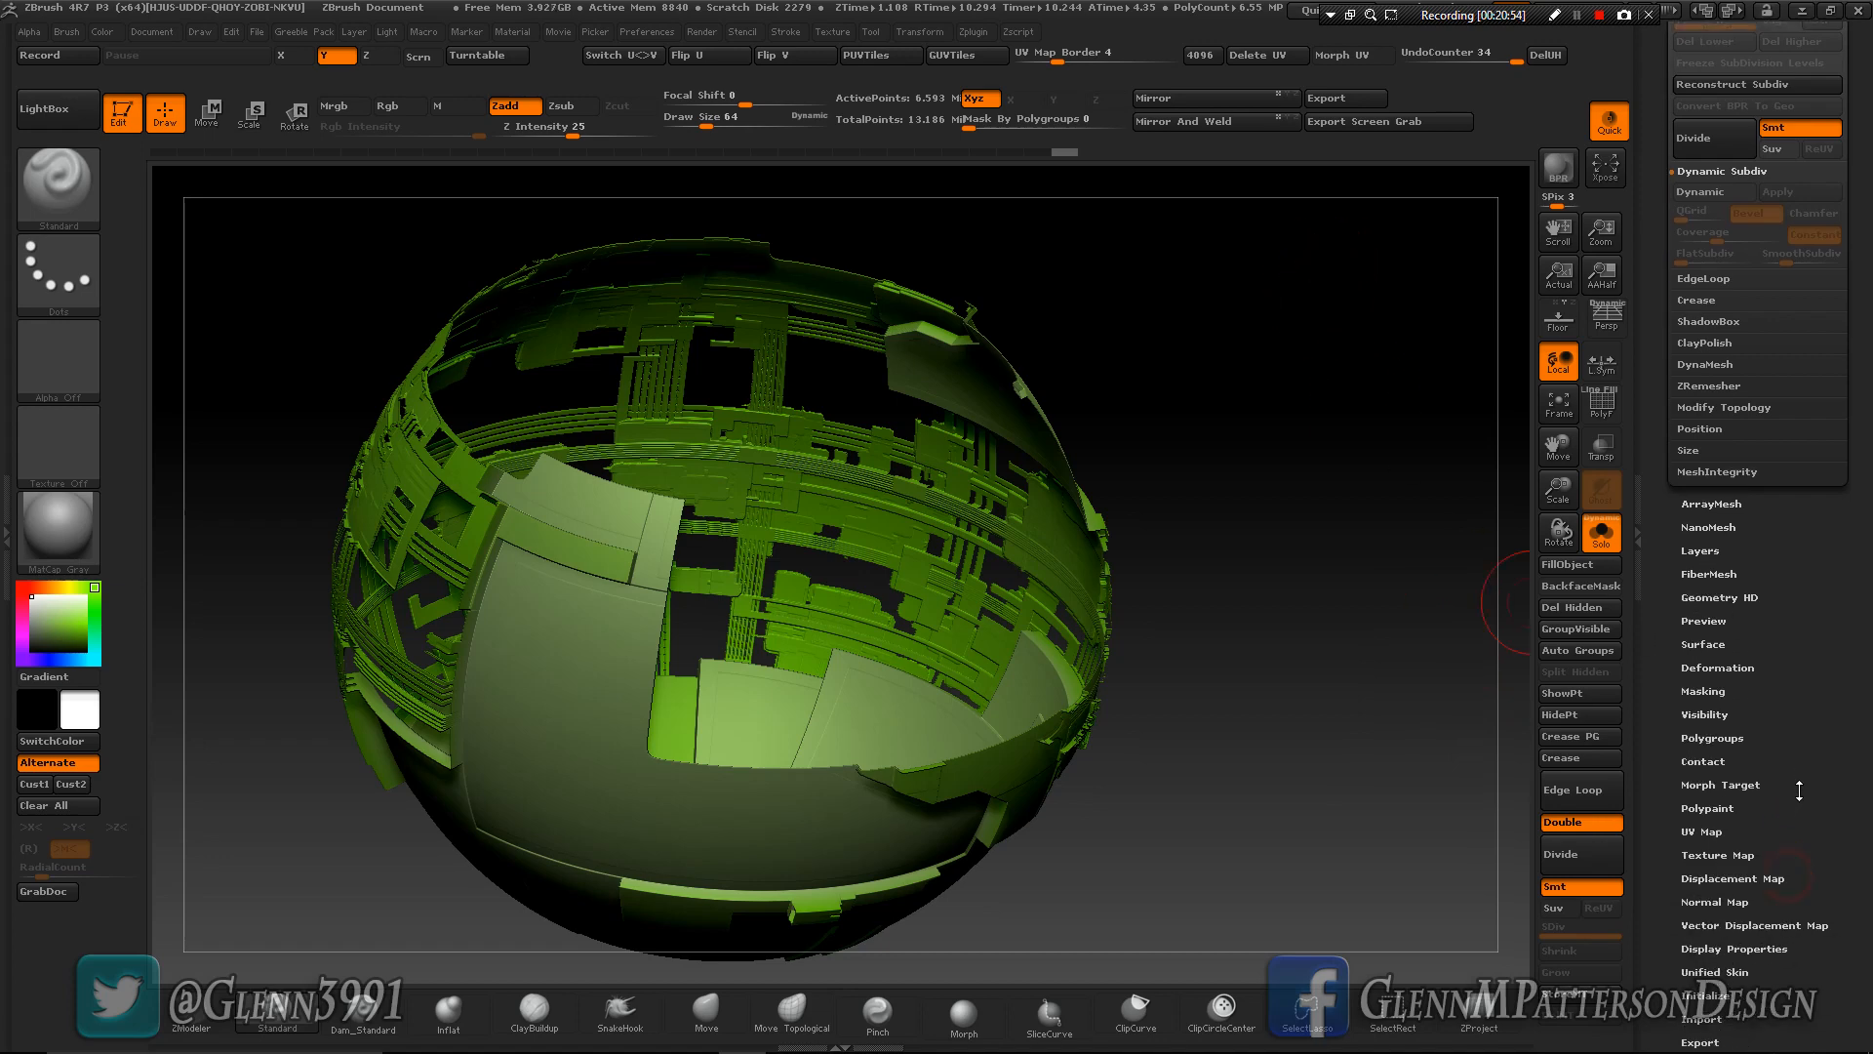
pyautogui.click(1710, 832)
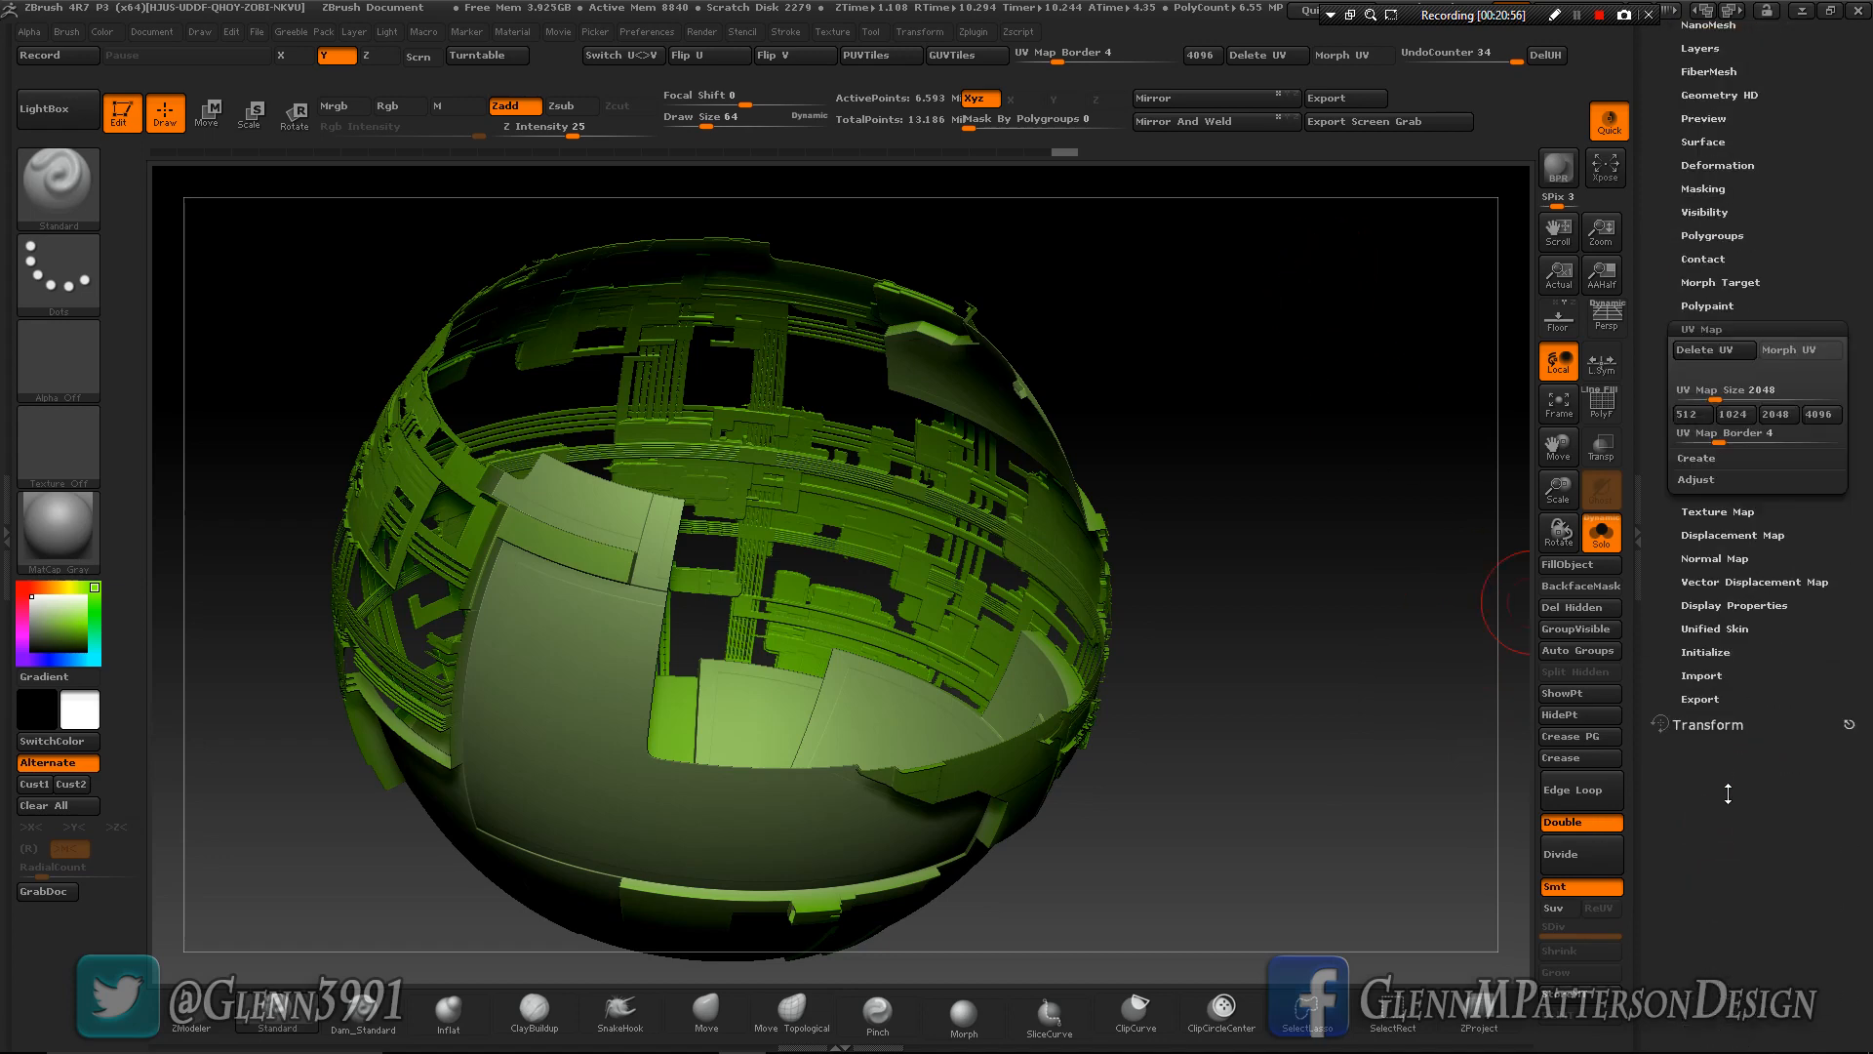
pyautogui.click(1706, 353)
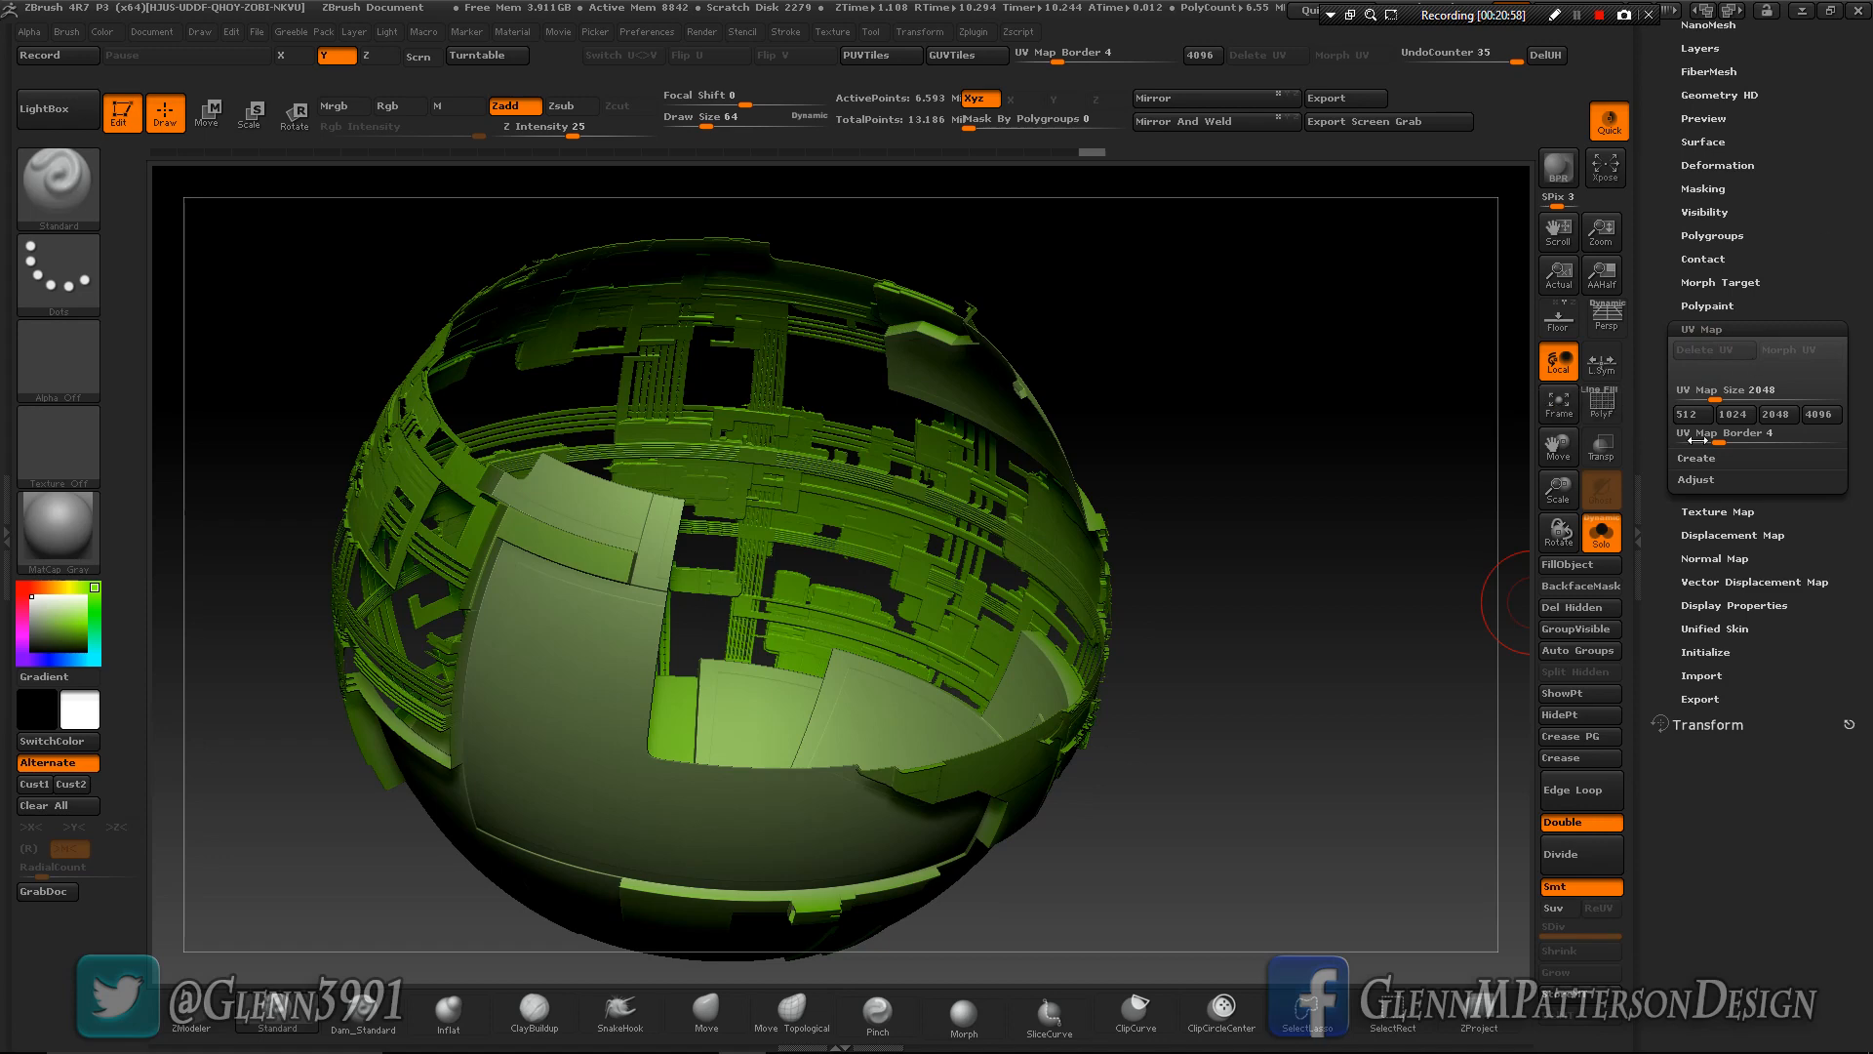
# Export the Inner mesh to the Desktop as an OBJ named Inner, replacing the existing file.
pyautogui.moveTo(1854, 176); pyautogui.dragTo(1731, 890)
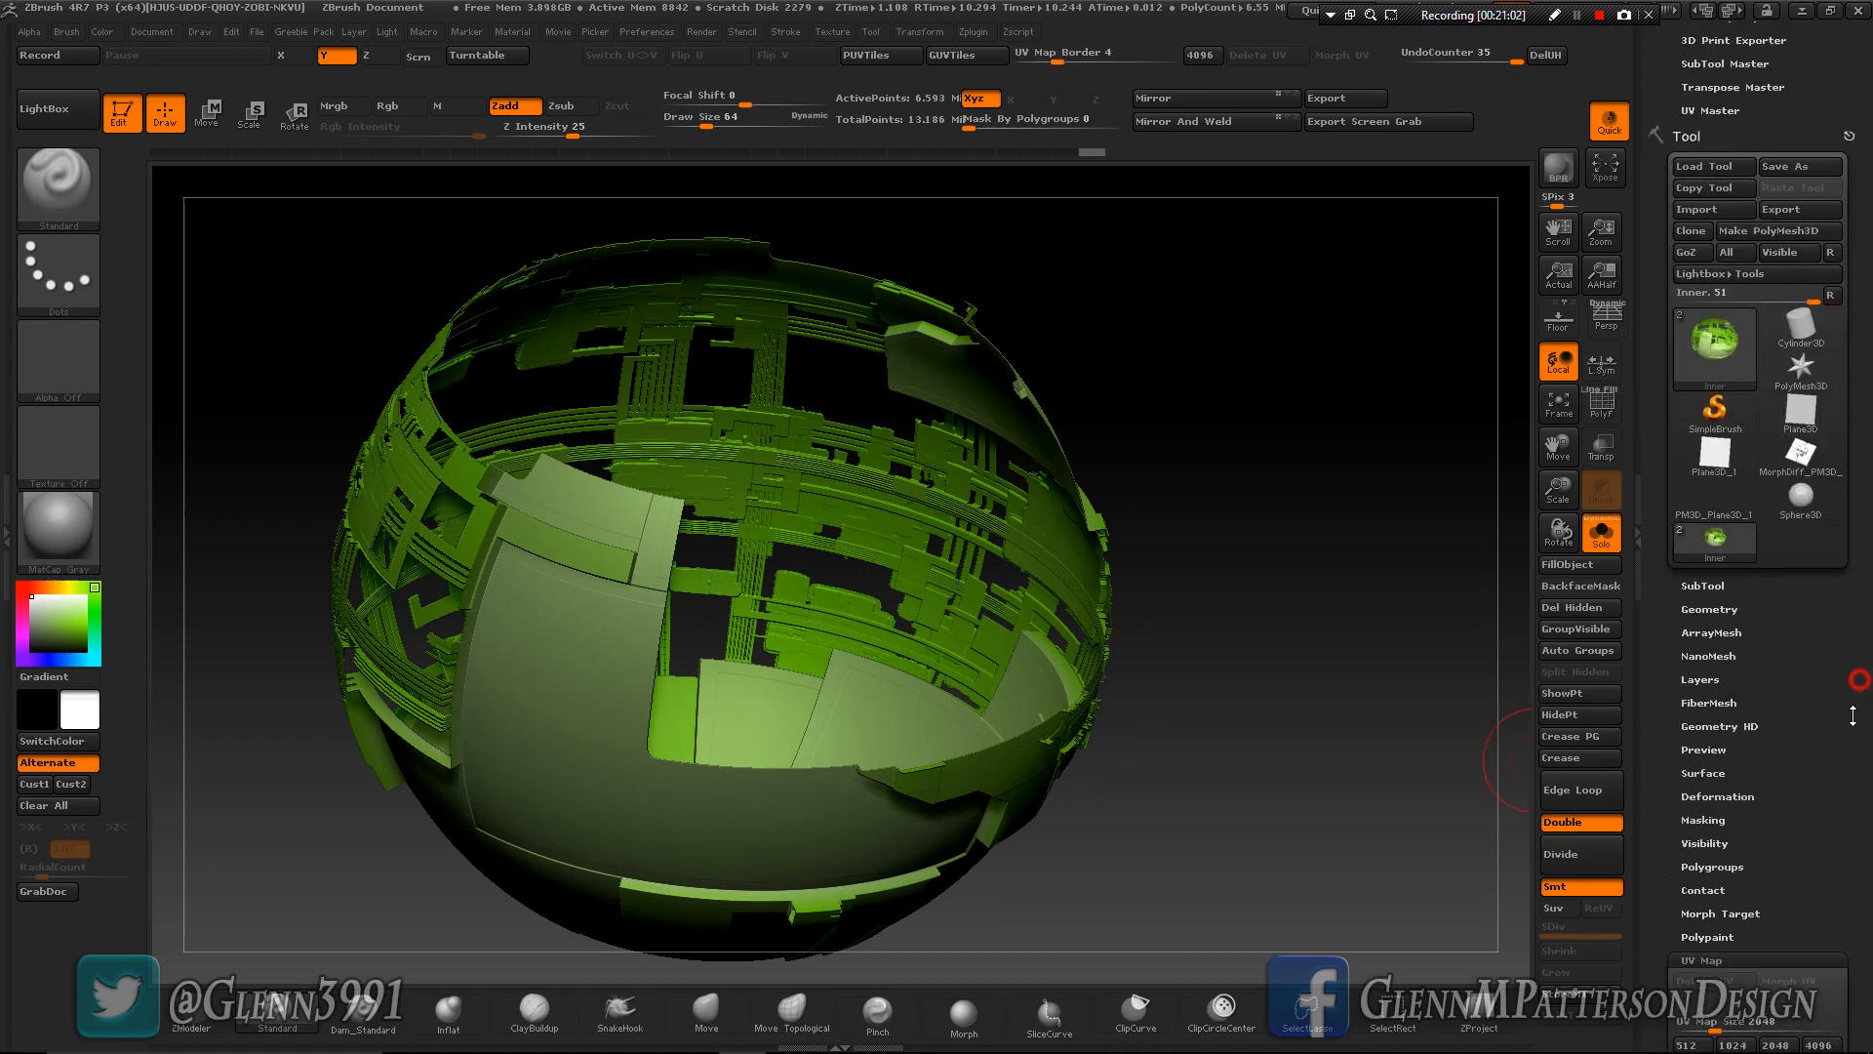
pyautogui.moveTo(1855, 680); pyautogui.dragTo(1849, 783)
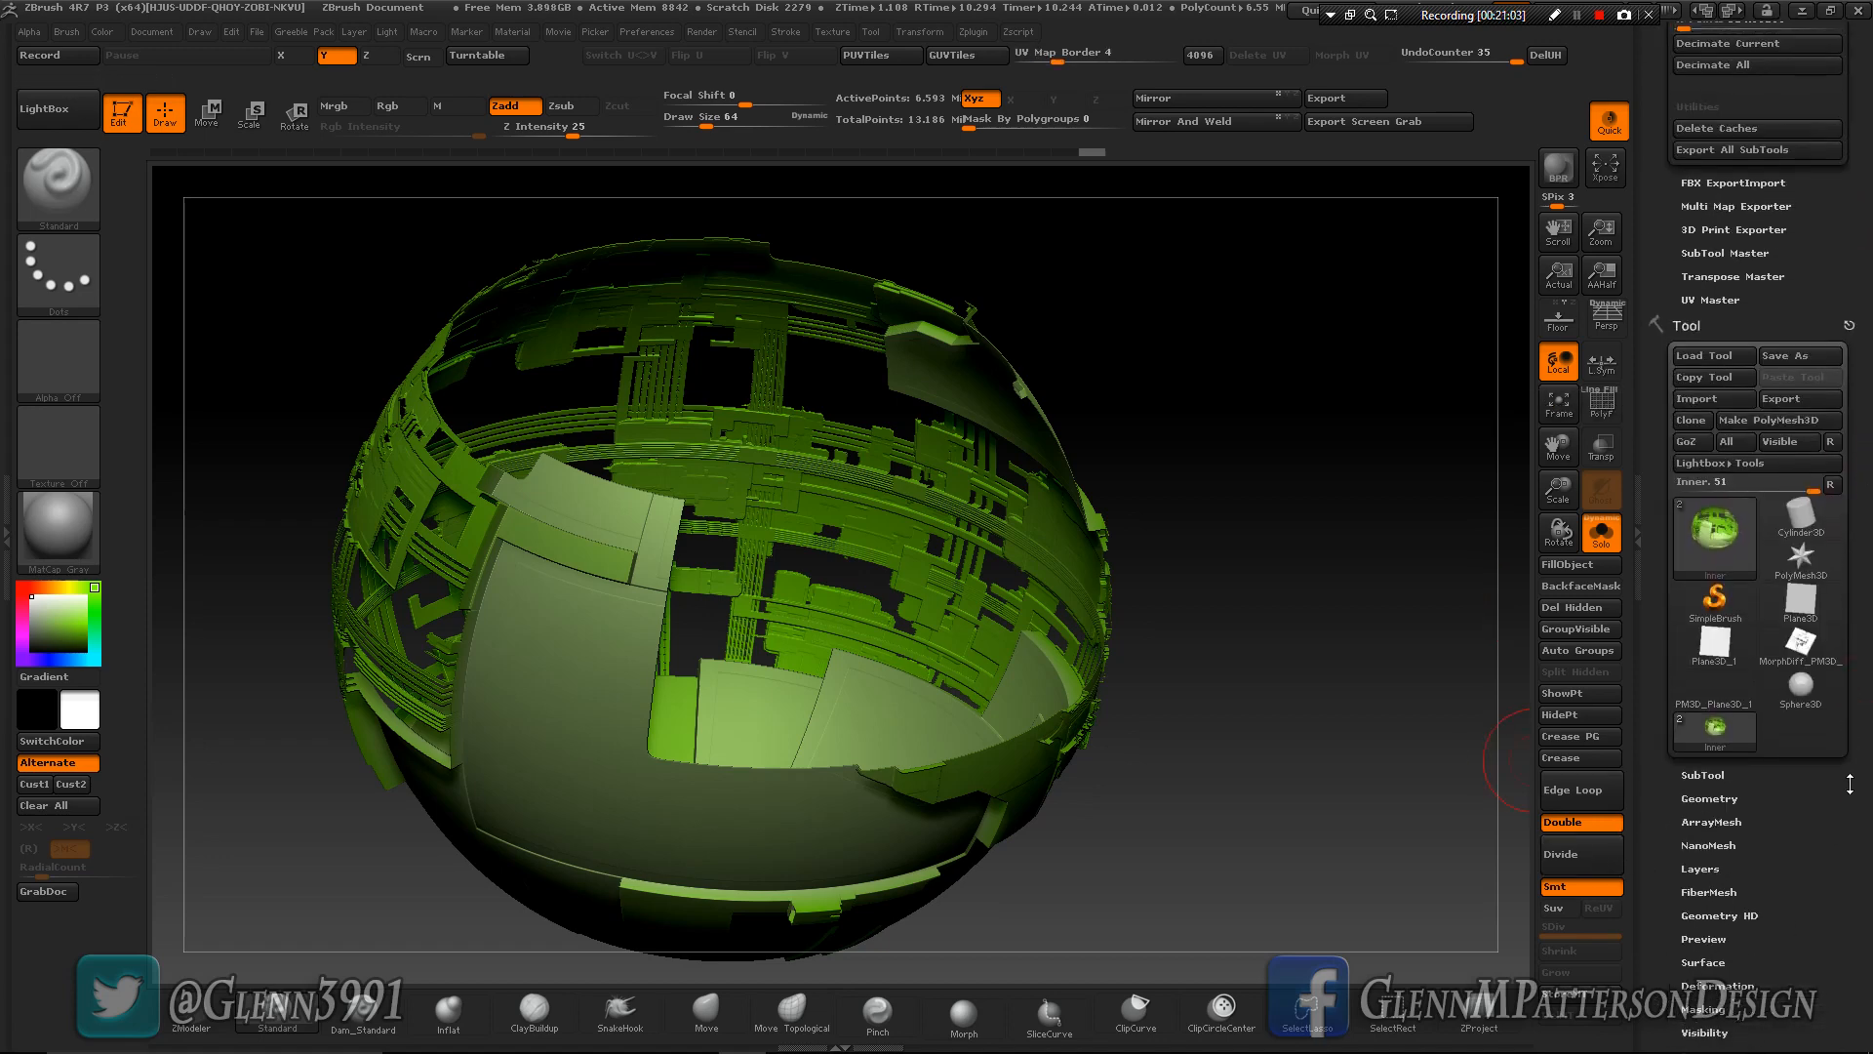
pyautogui.click(1788, 400)
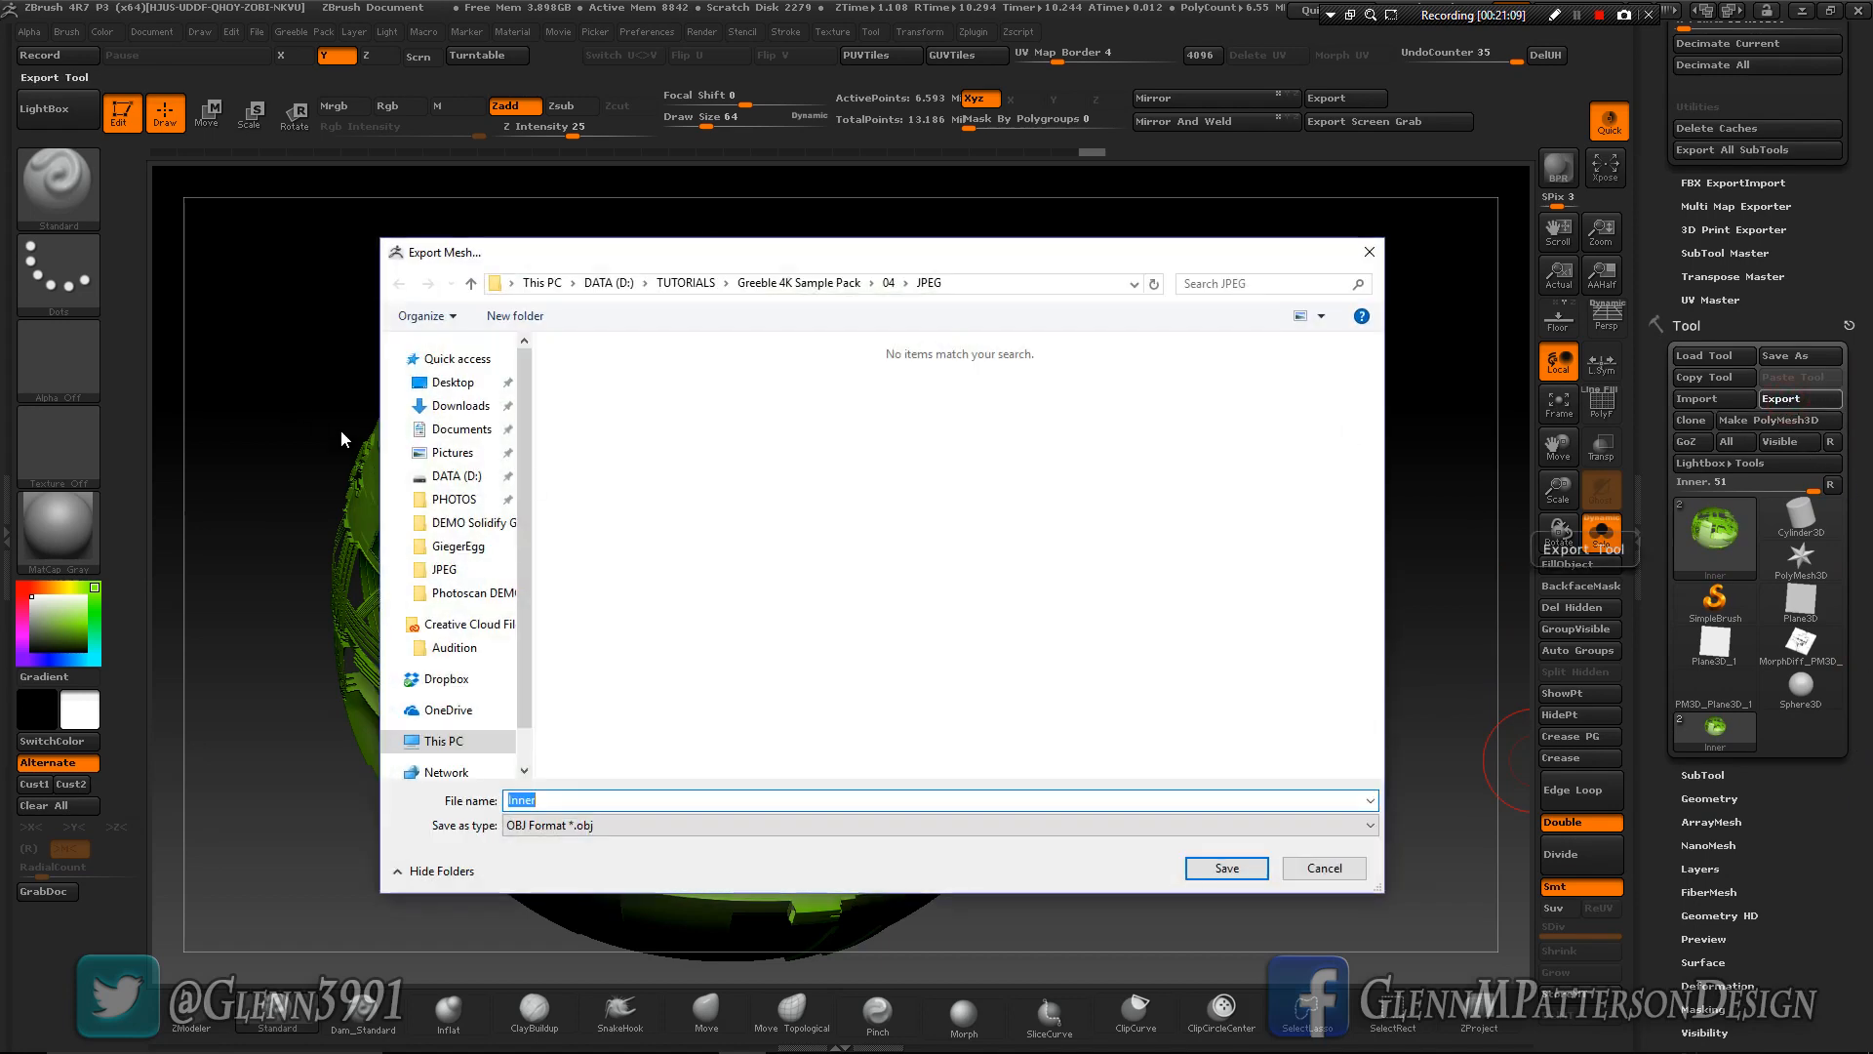
pyautogui.click(454, 384)
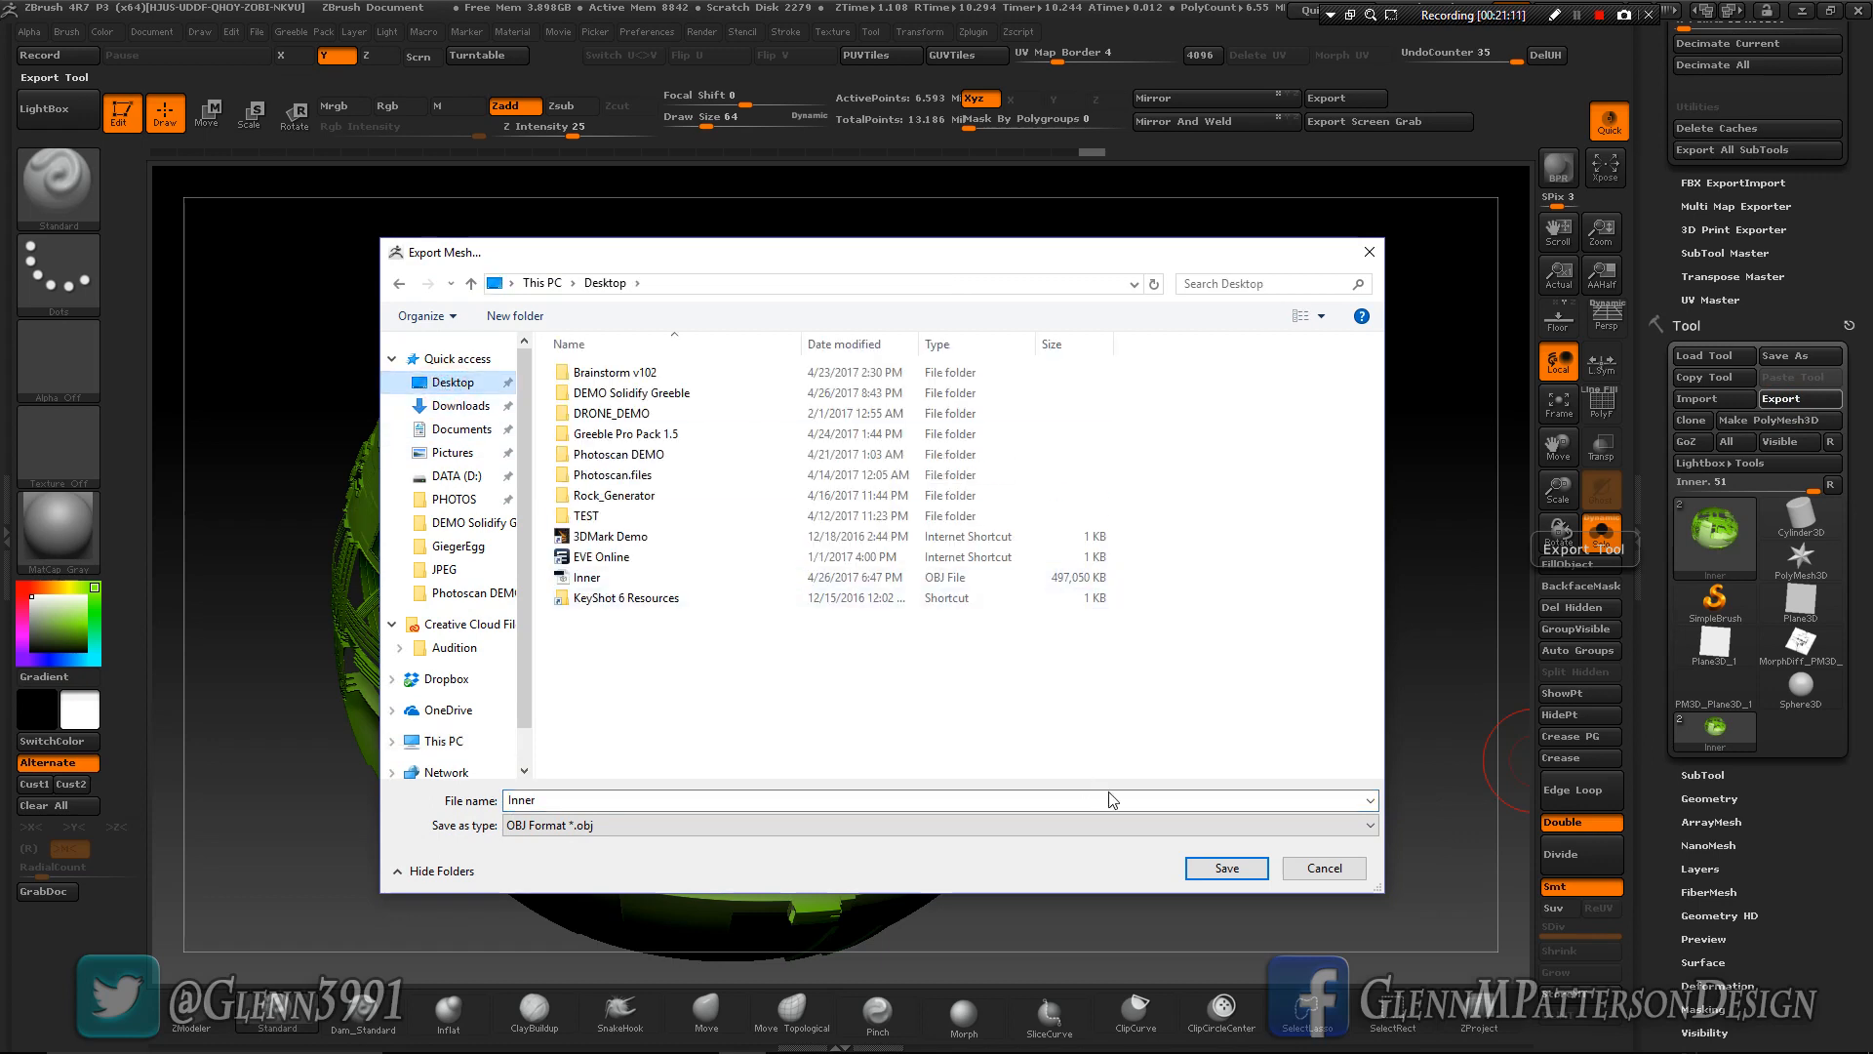
pyautogui.click(1223, 872)
pyautogui.click(990, 543)
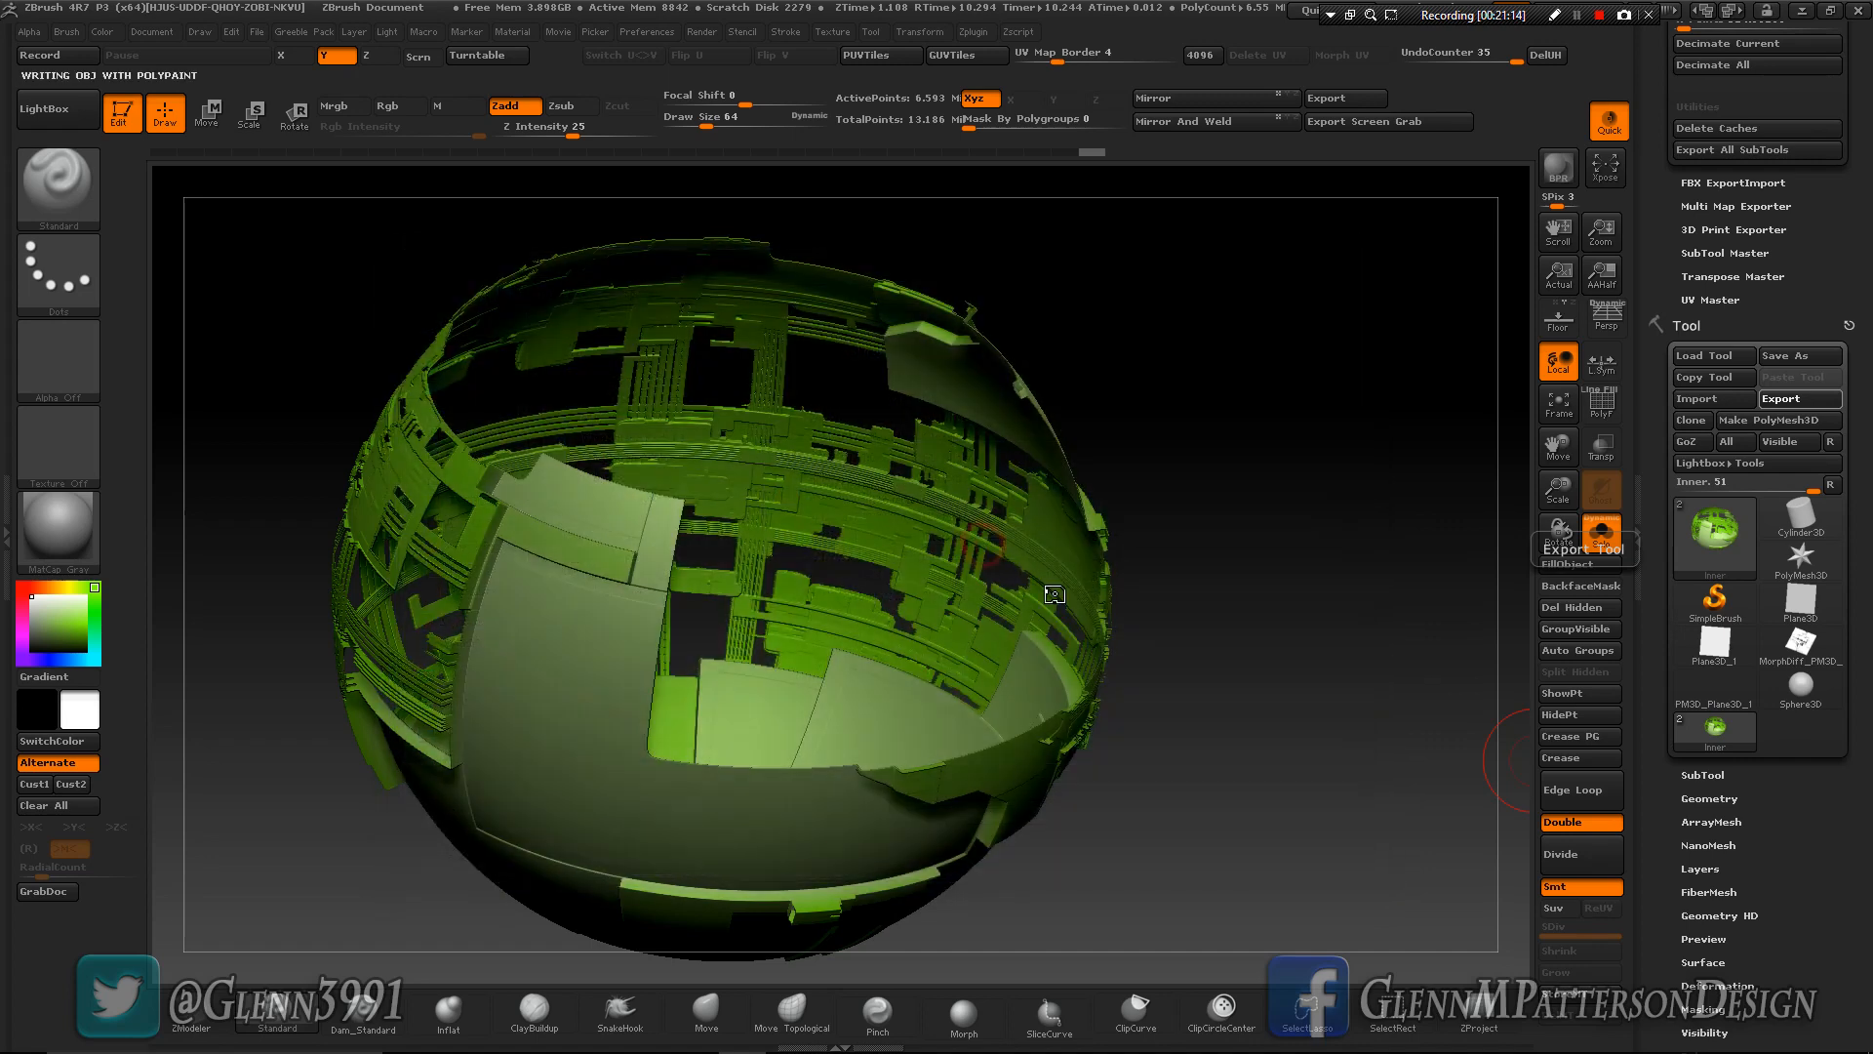
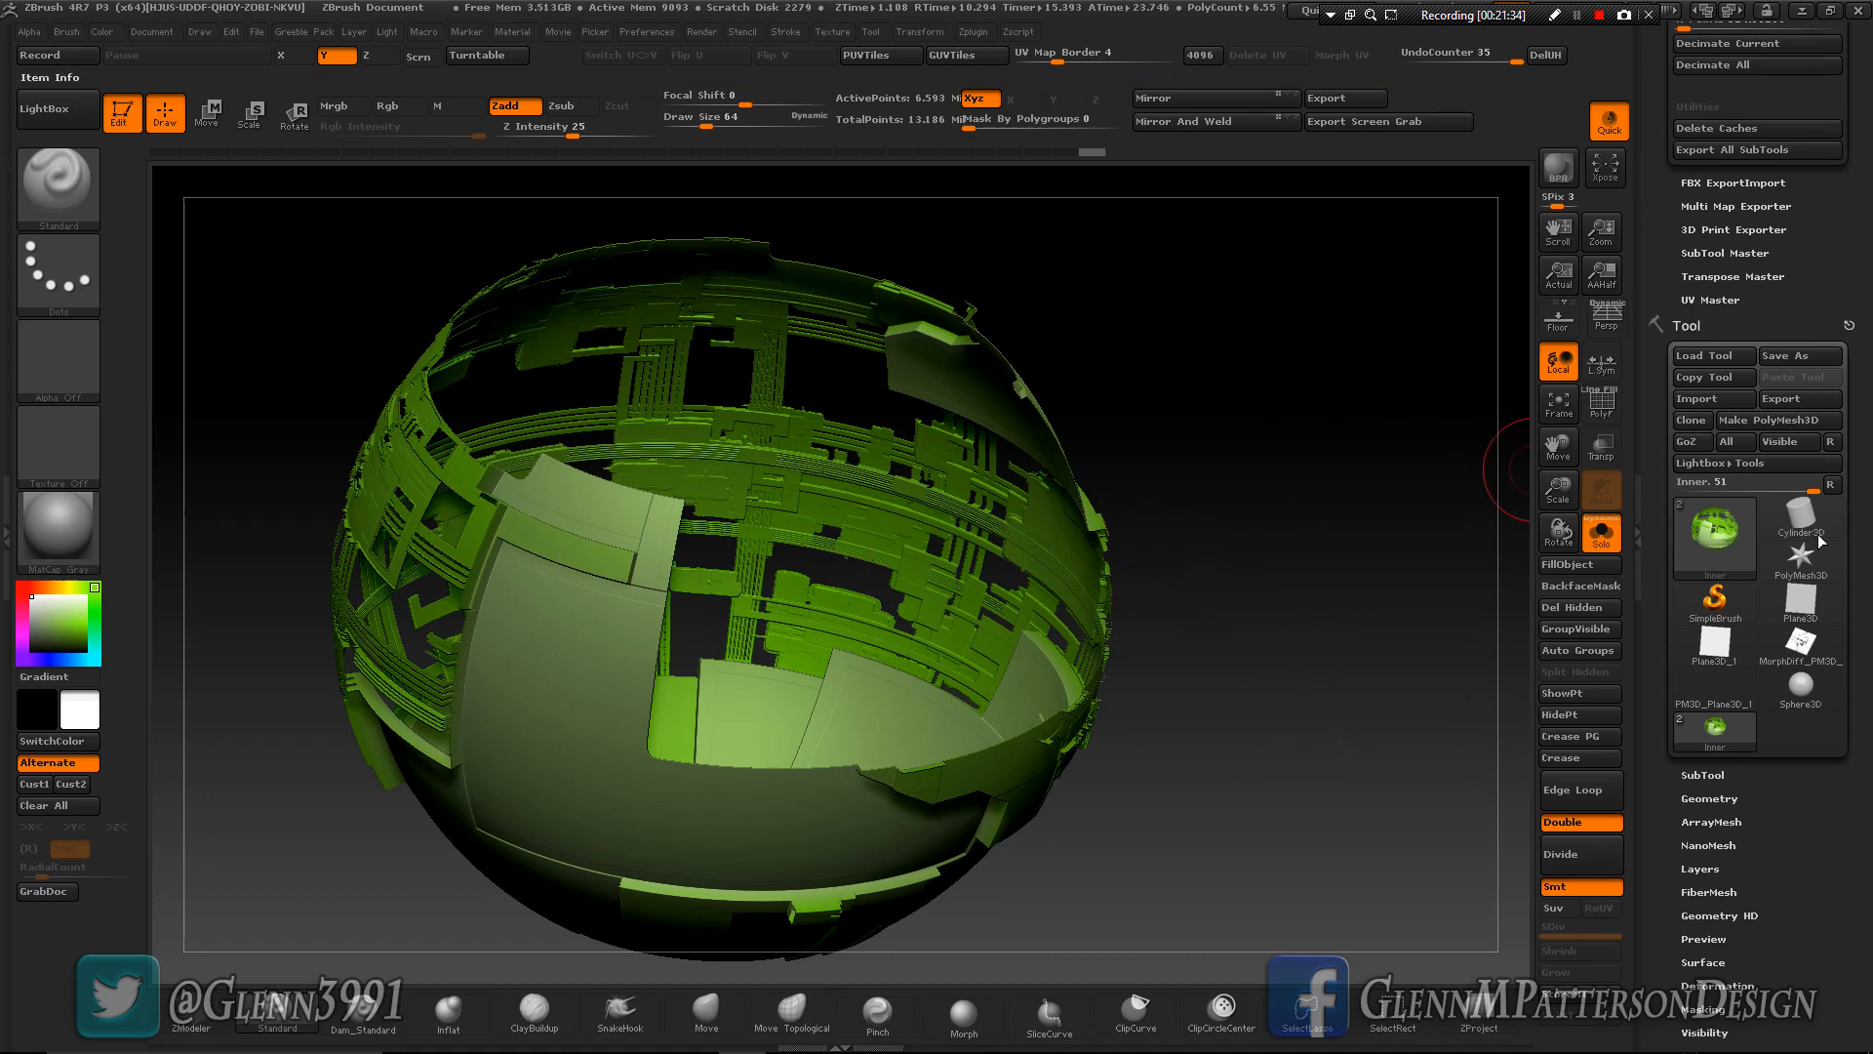
# Delete the undo history of the Outter and Inner subtools.
pyautogui.moveTo(1808, 698)
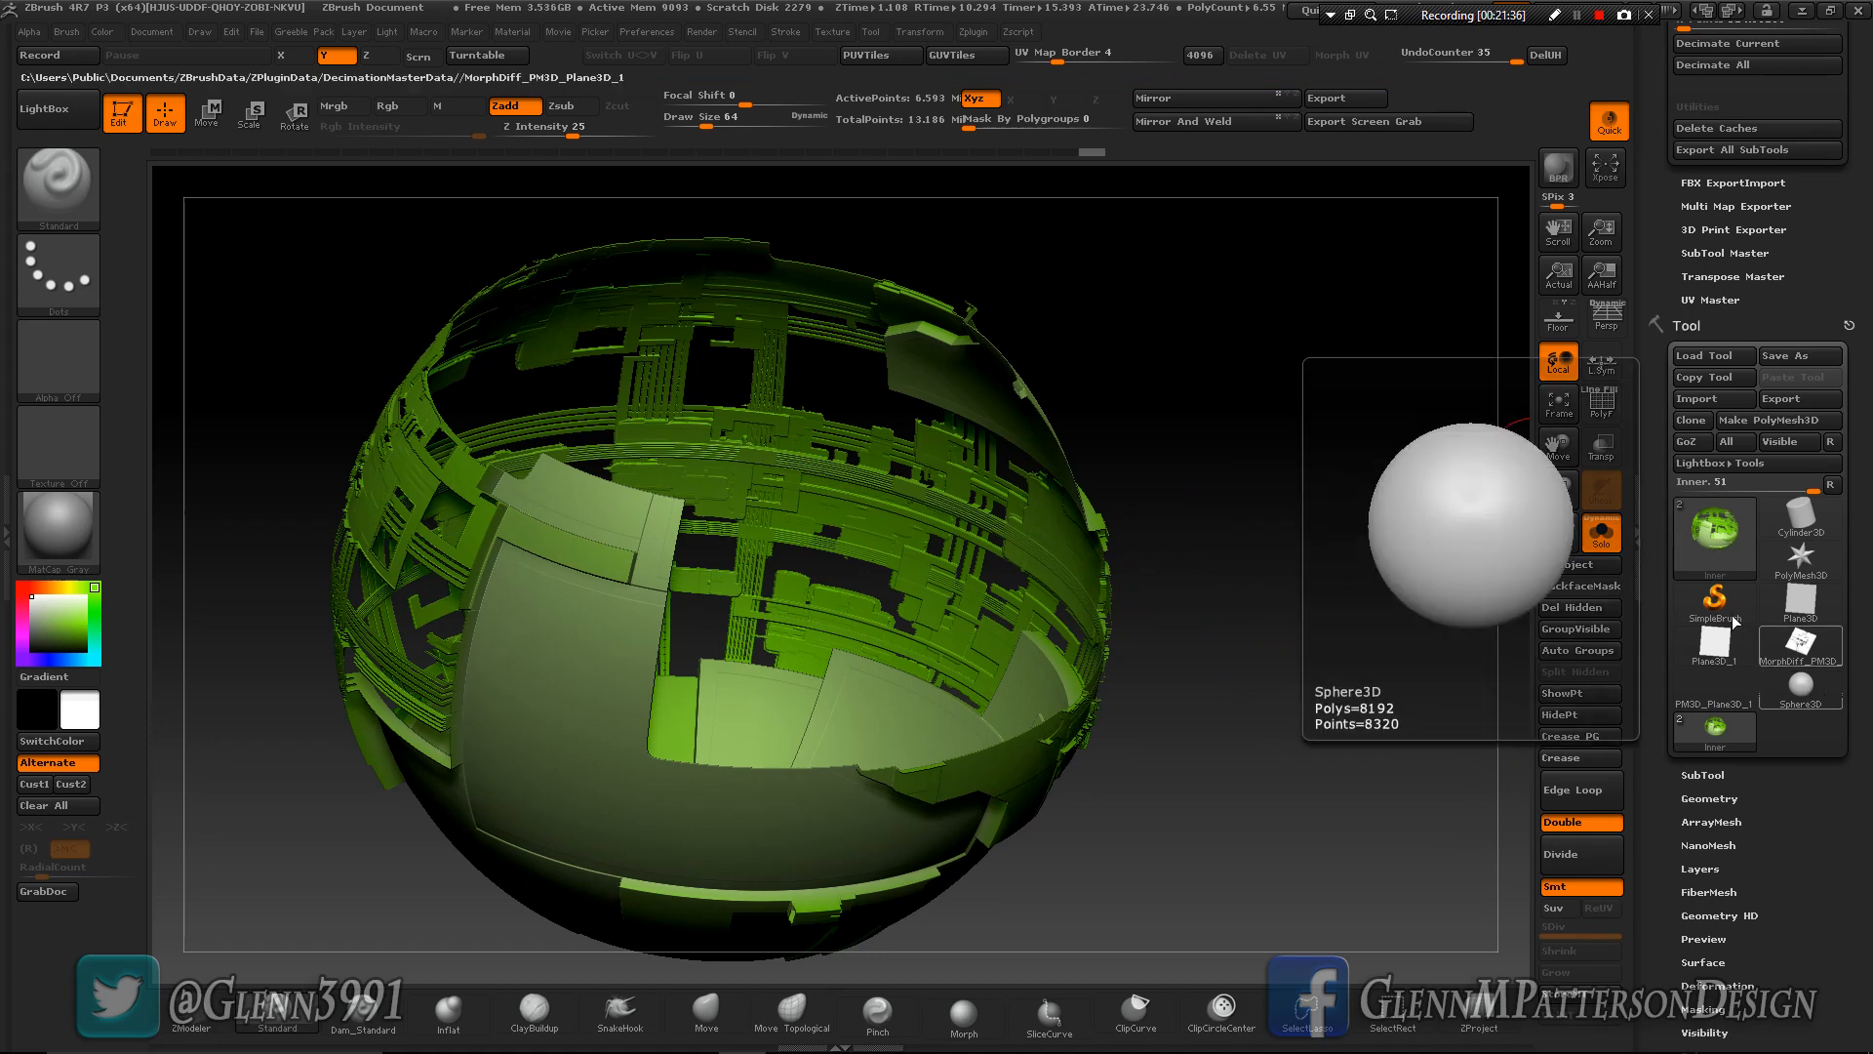
pyautogui.press('Down')
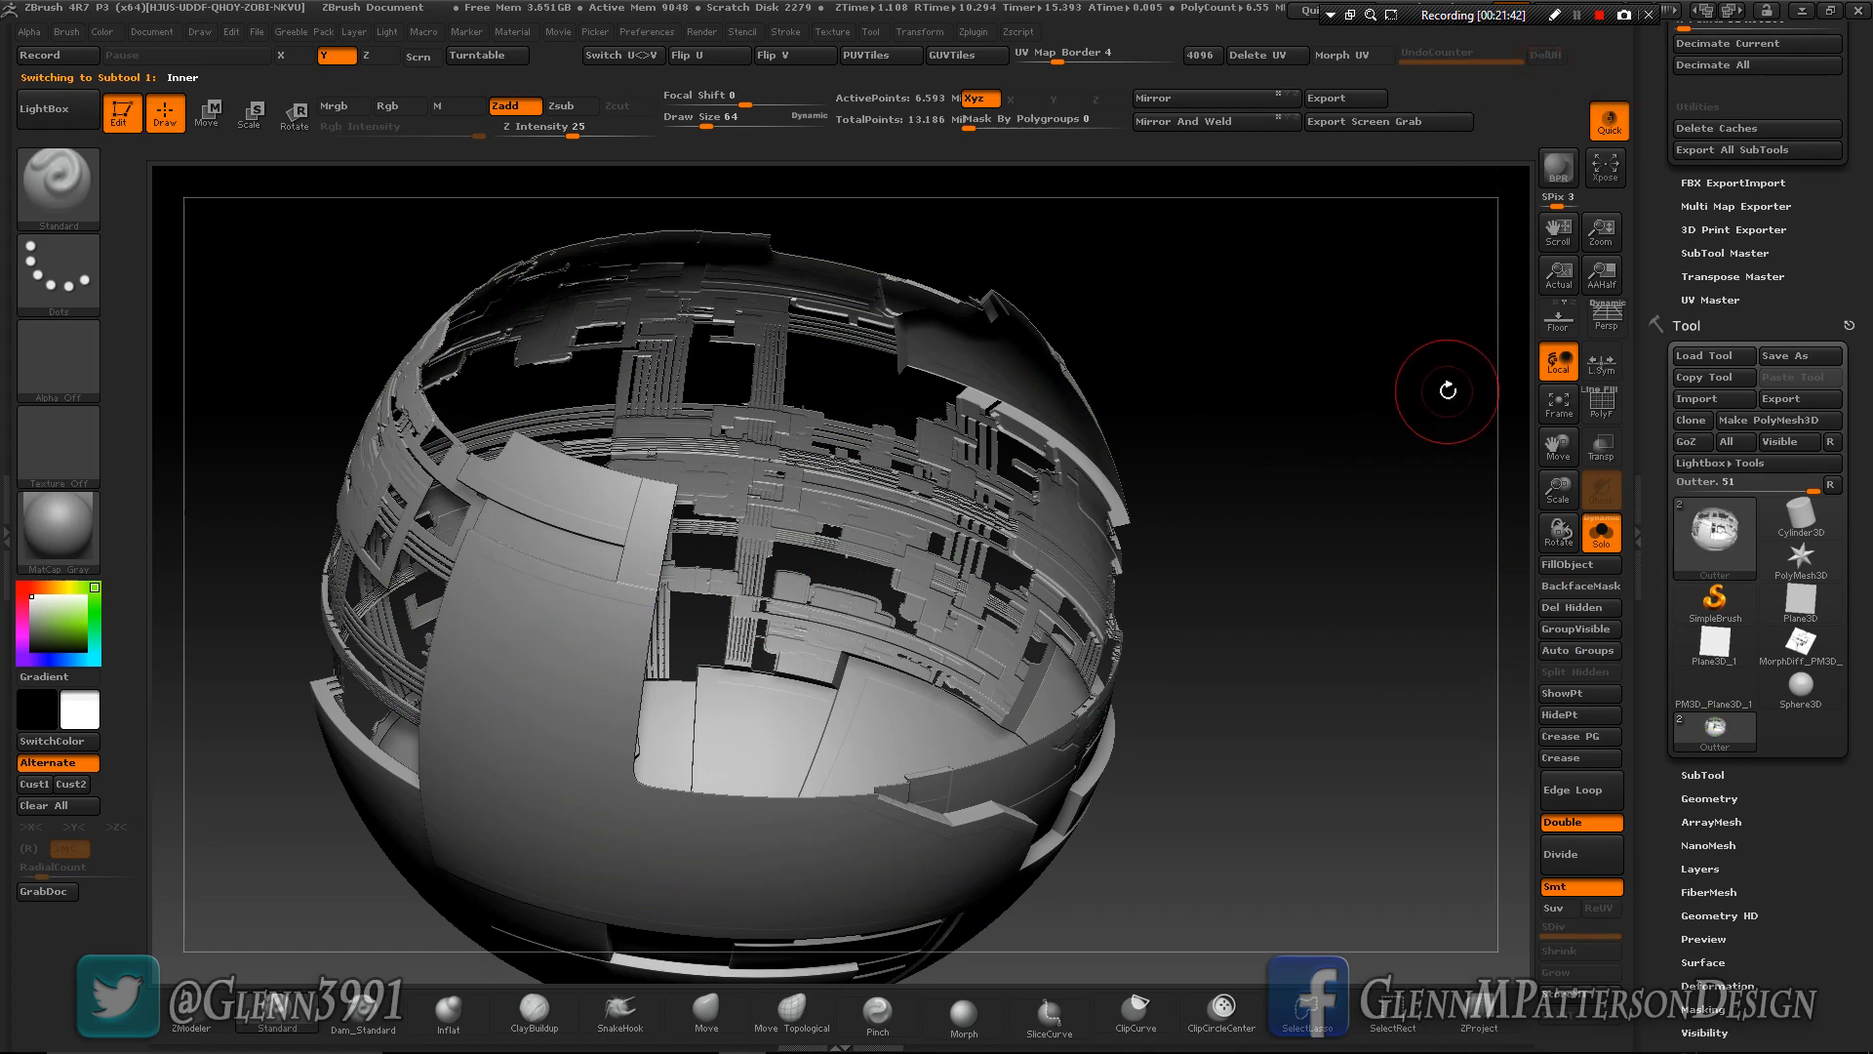
pyautogui.click(1548, 57)
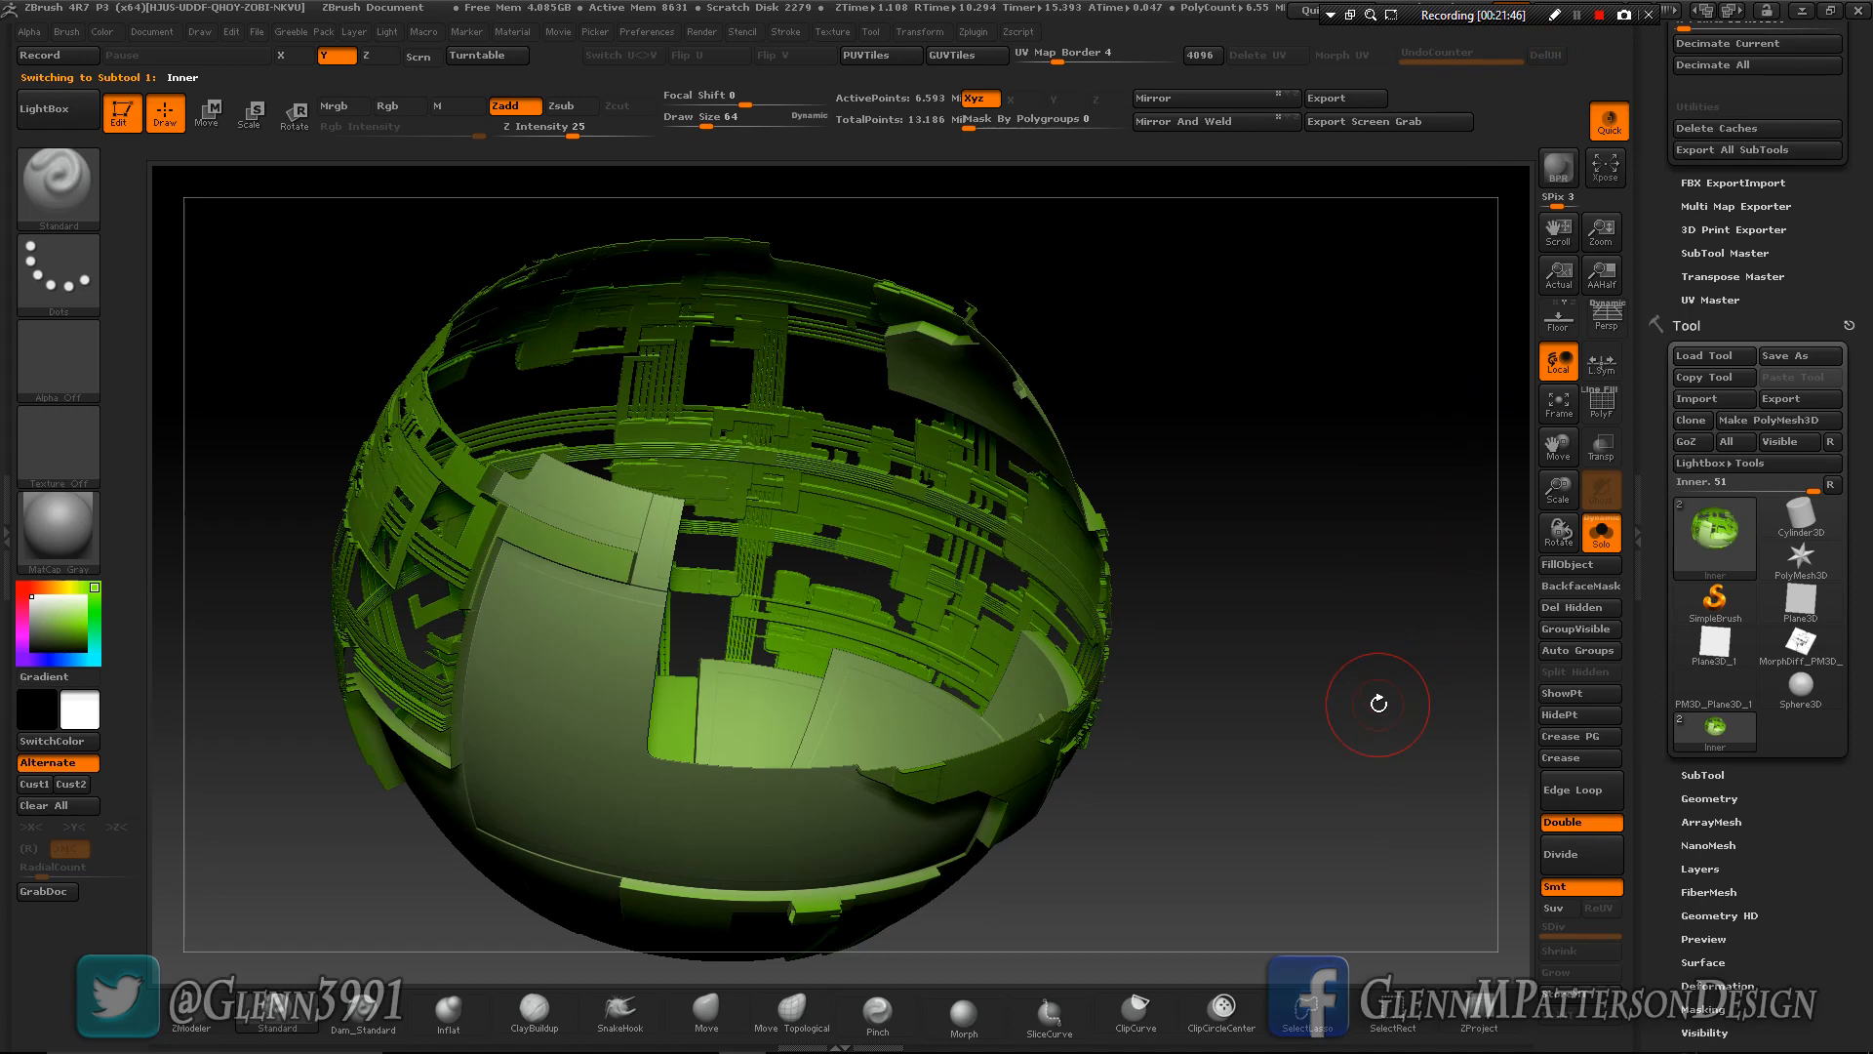
# Make the Outter subtool active and store its current shape as a morph target.
pyautogui.press('Down')
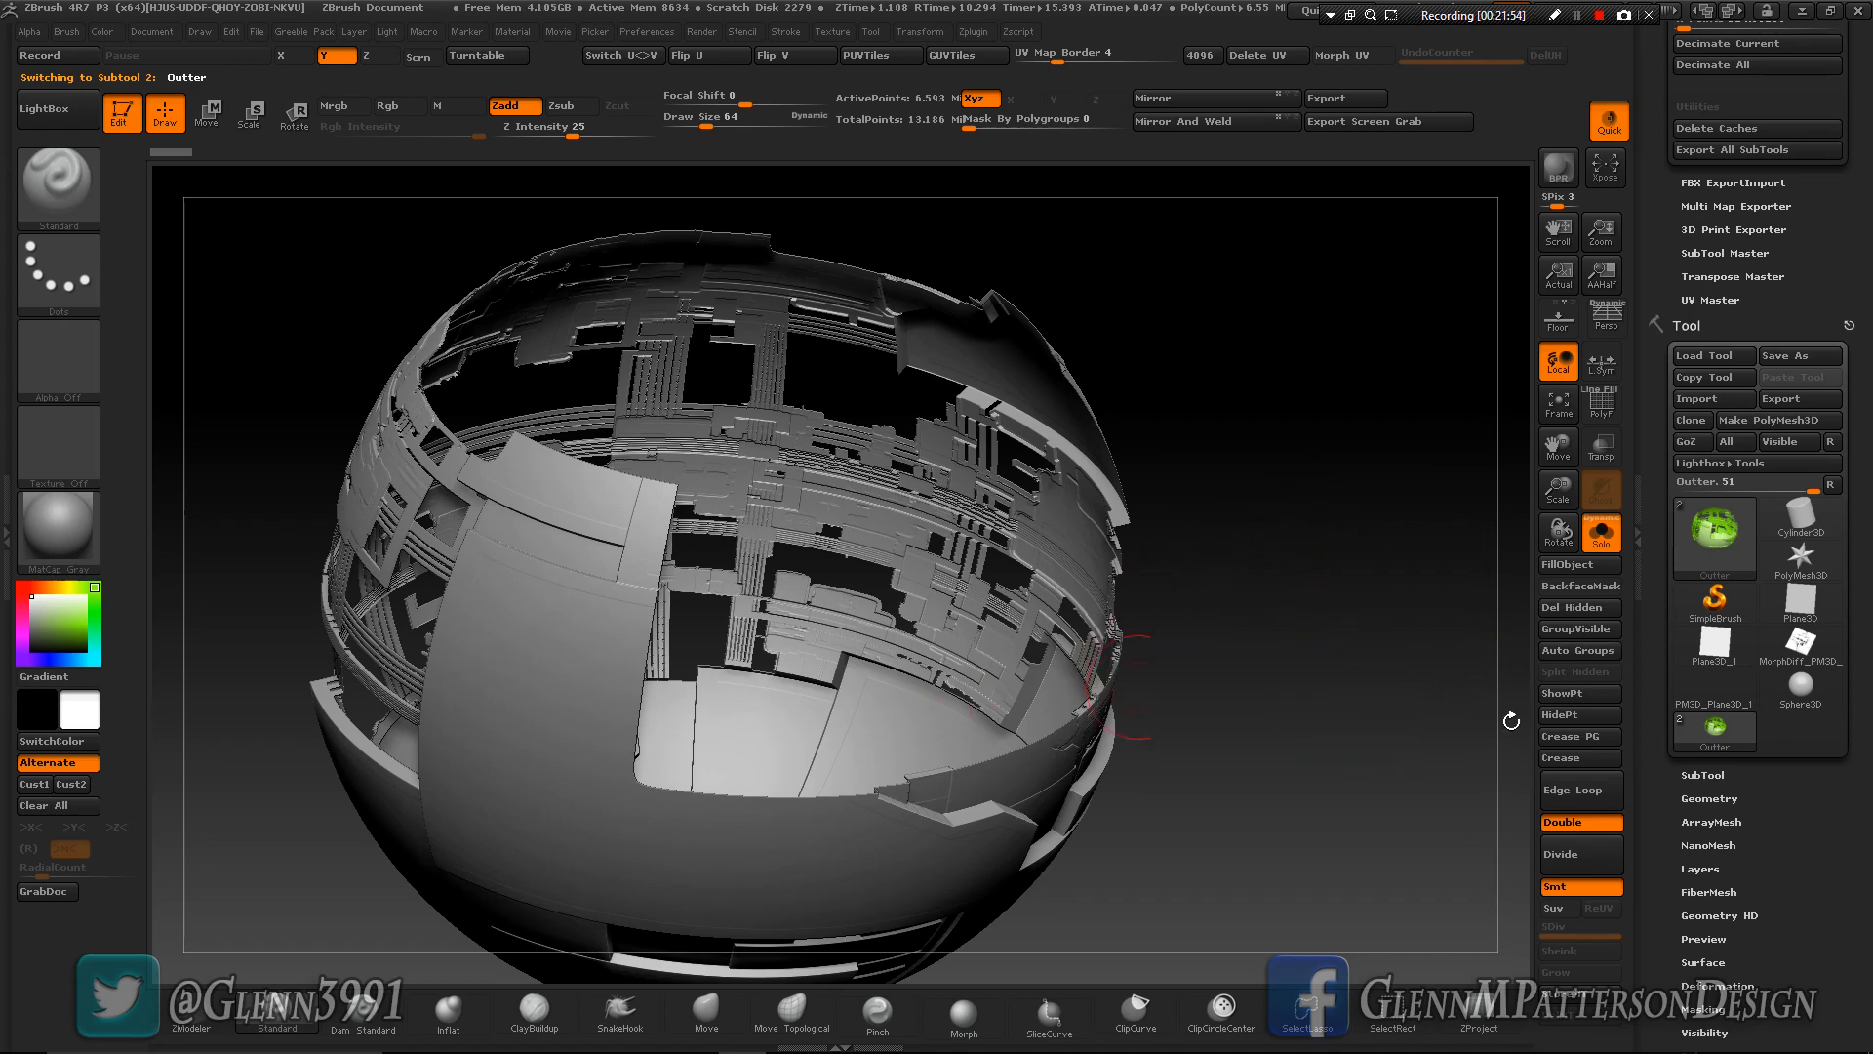
pyautogui.moveTo(1821, 845); pyautogui.dragTo(1816, 675)
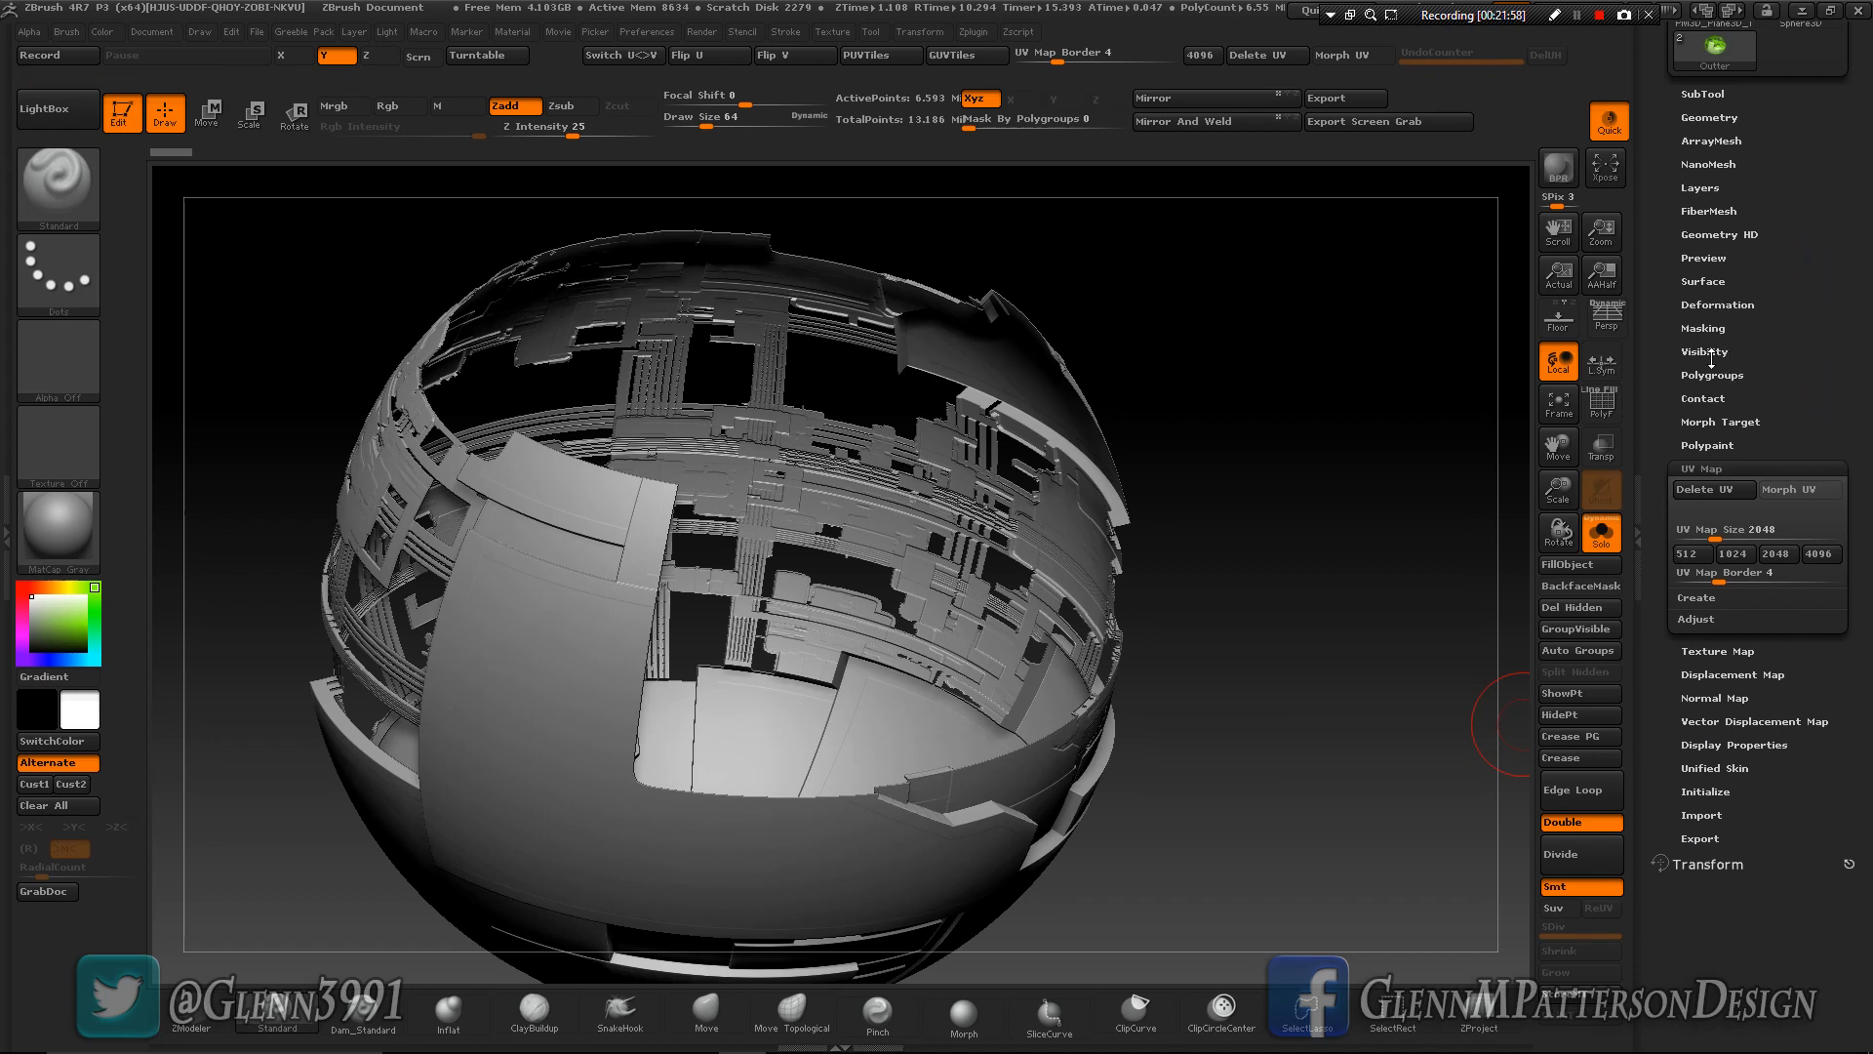
pyautogui.click(1714, 421)
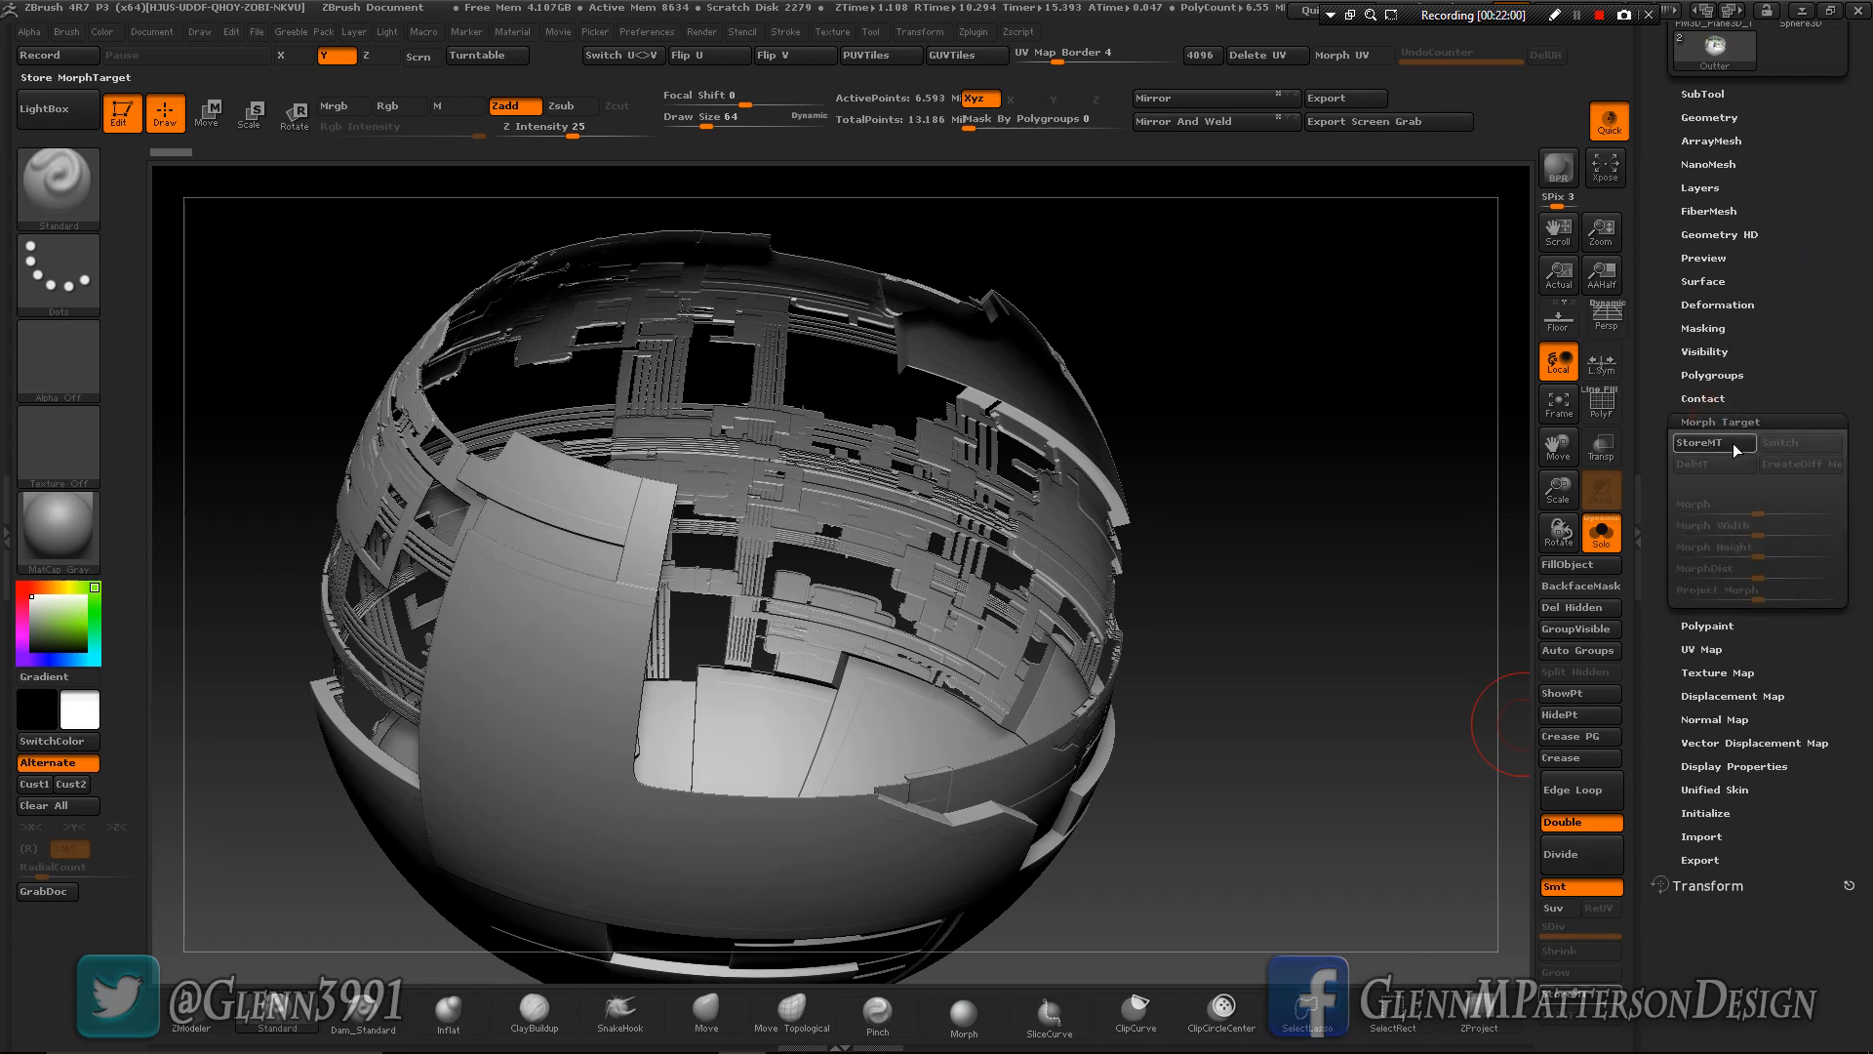
pyautogui.click(1731, 444)
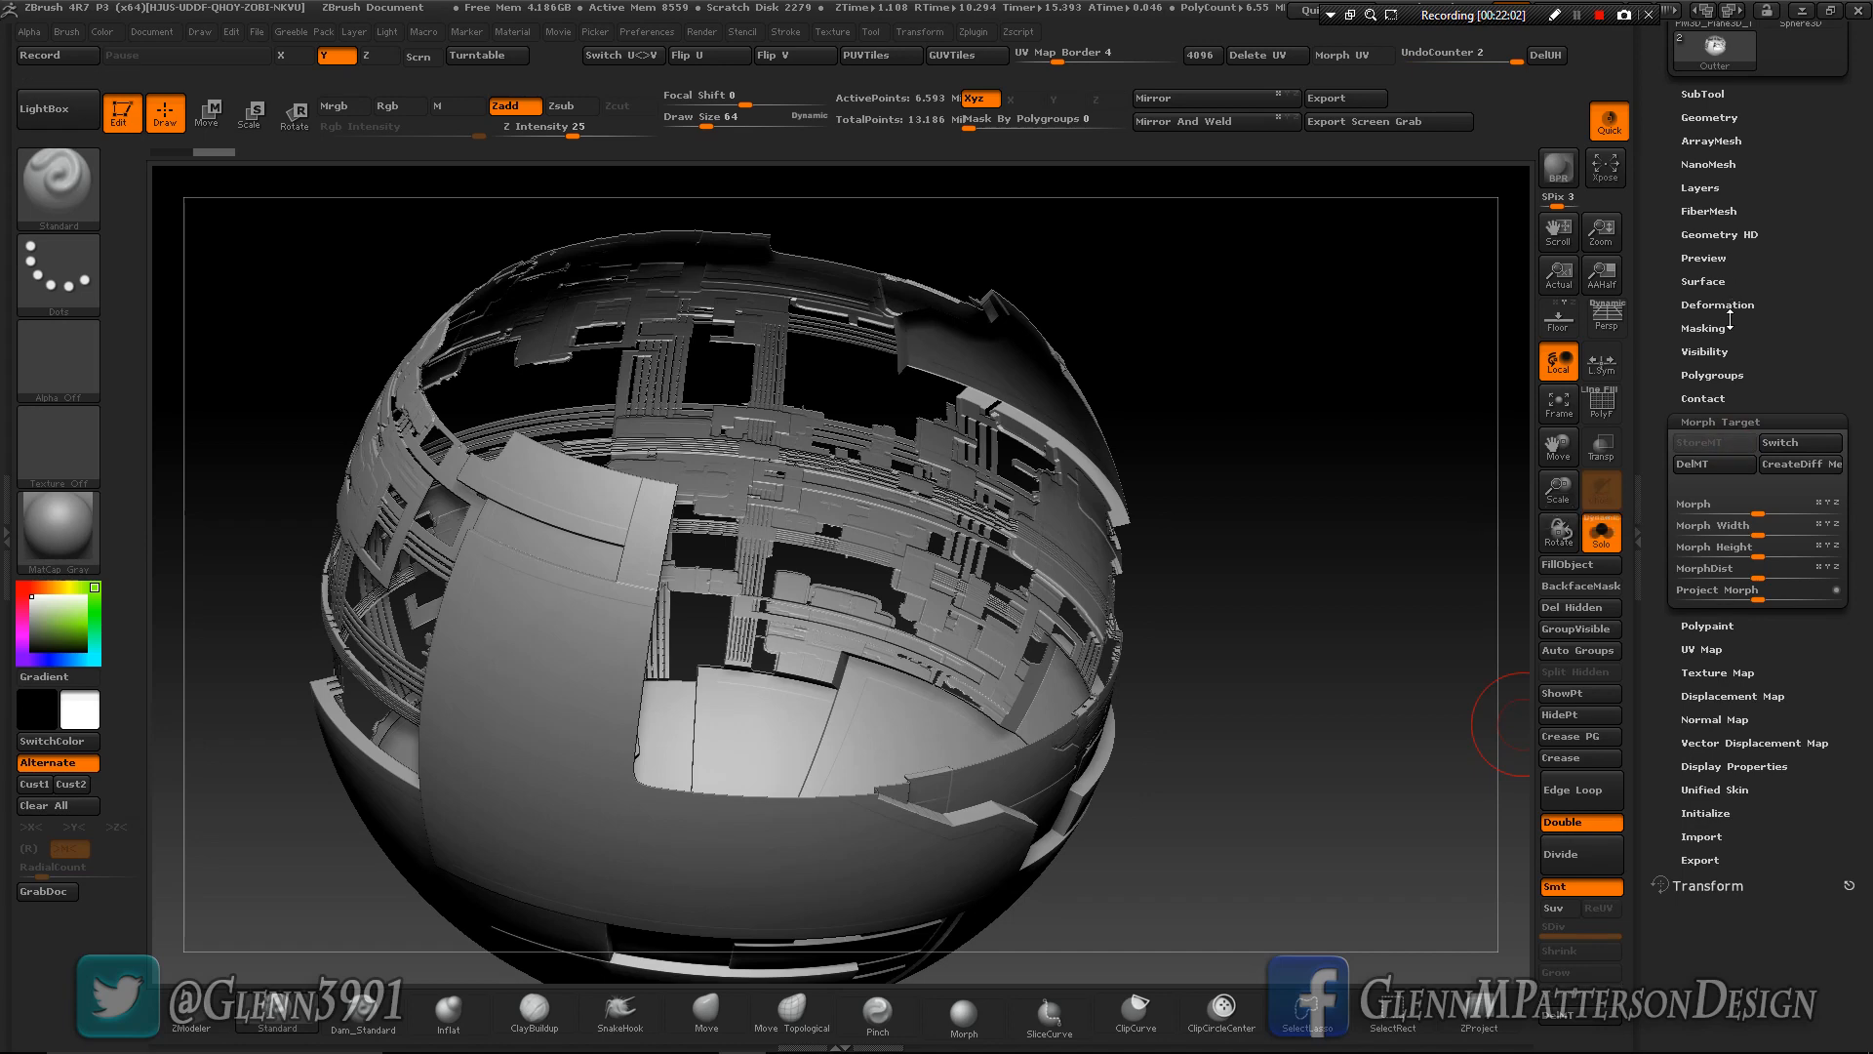
# Import the Inner OBJ from the Desktop into the Outter subtool.
pyautogui.moveTo(1828, 250); pyautogui.dragTo(1828, 722)
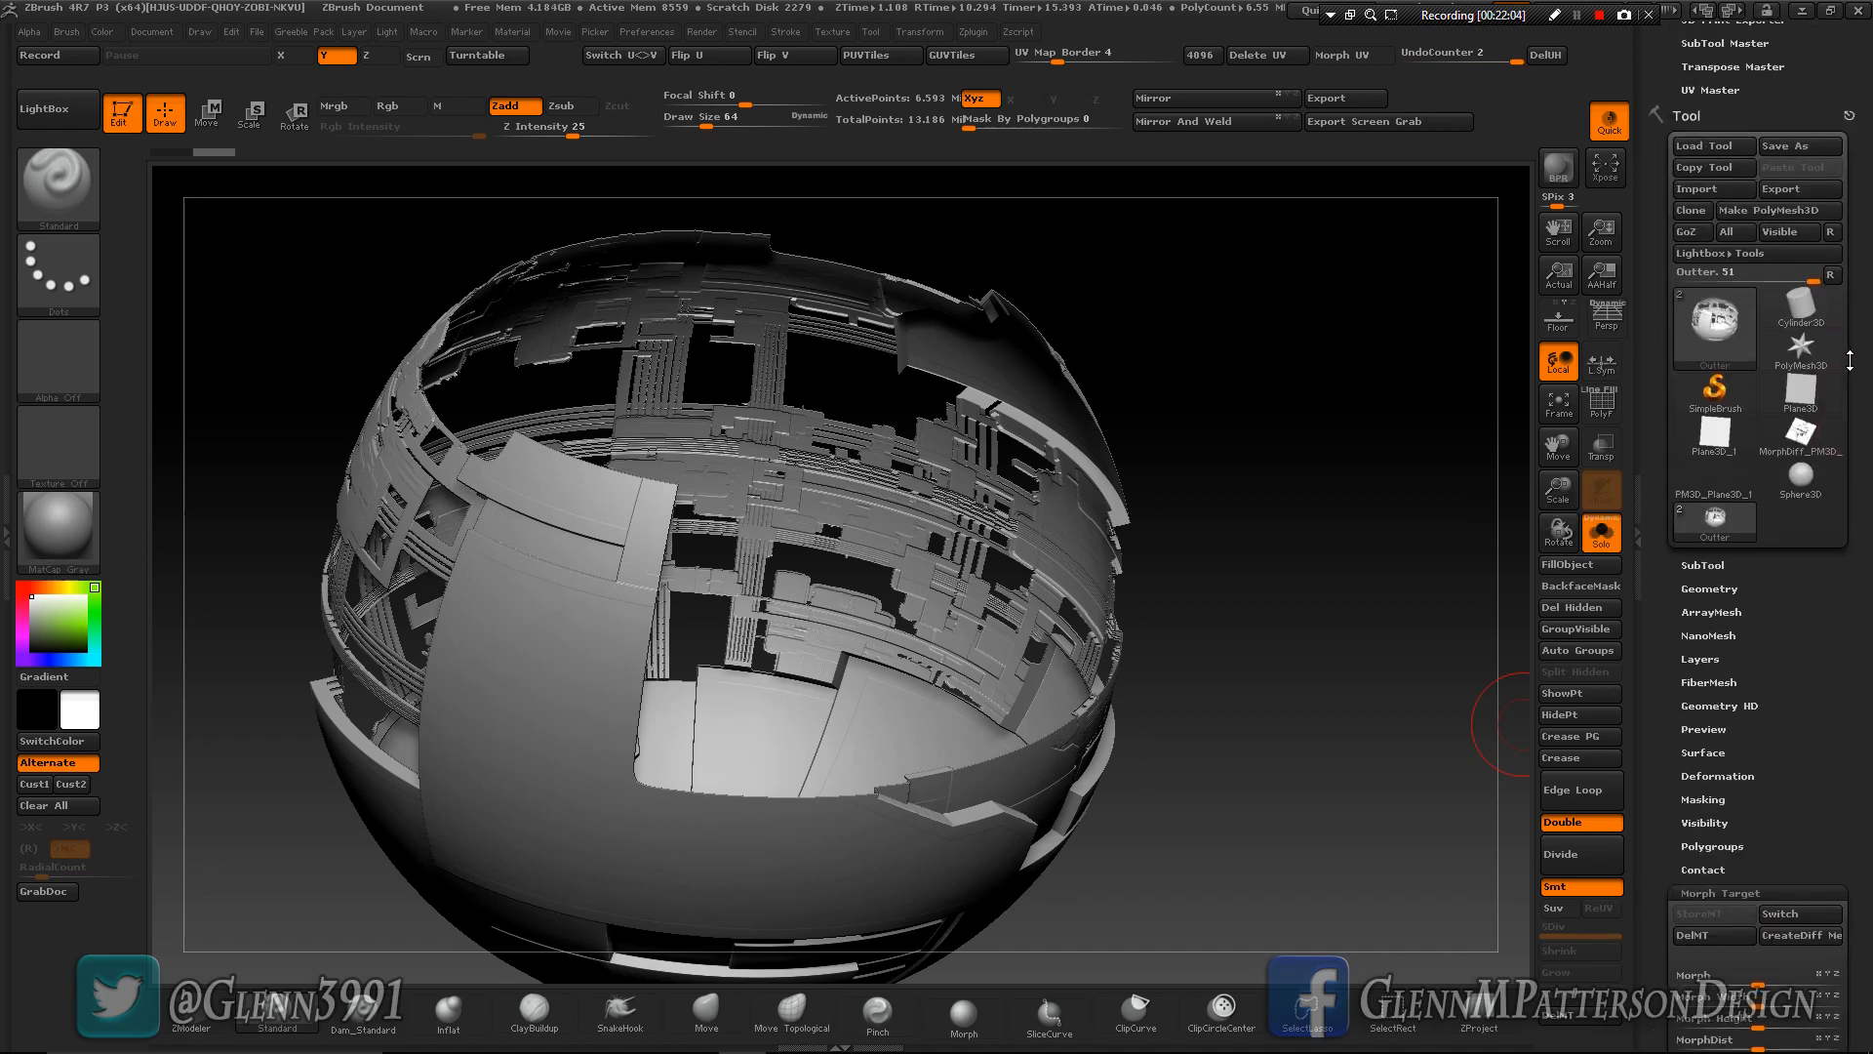
pyautogui.click(1695, 189)
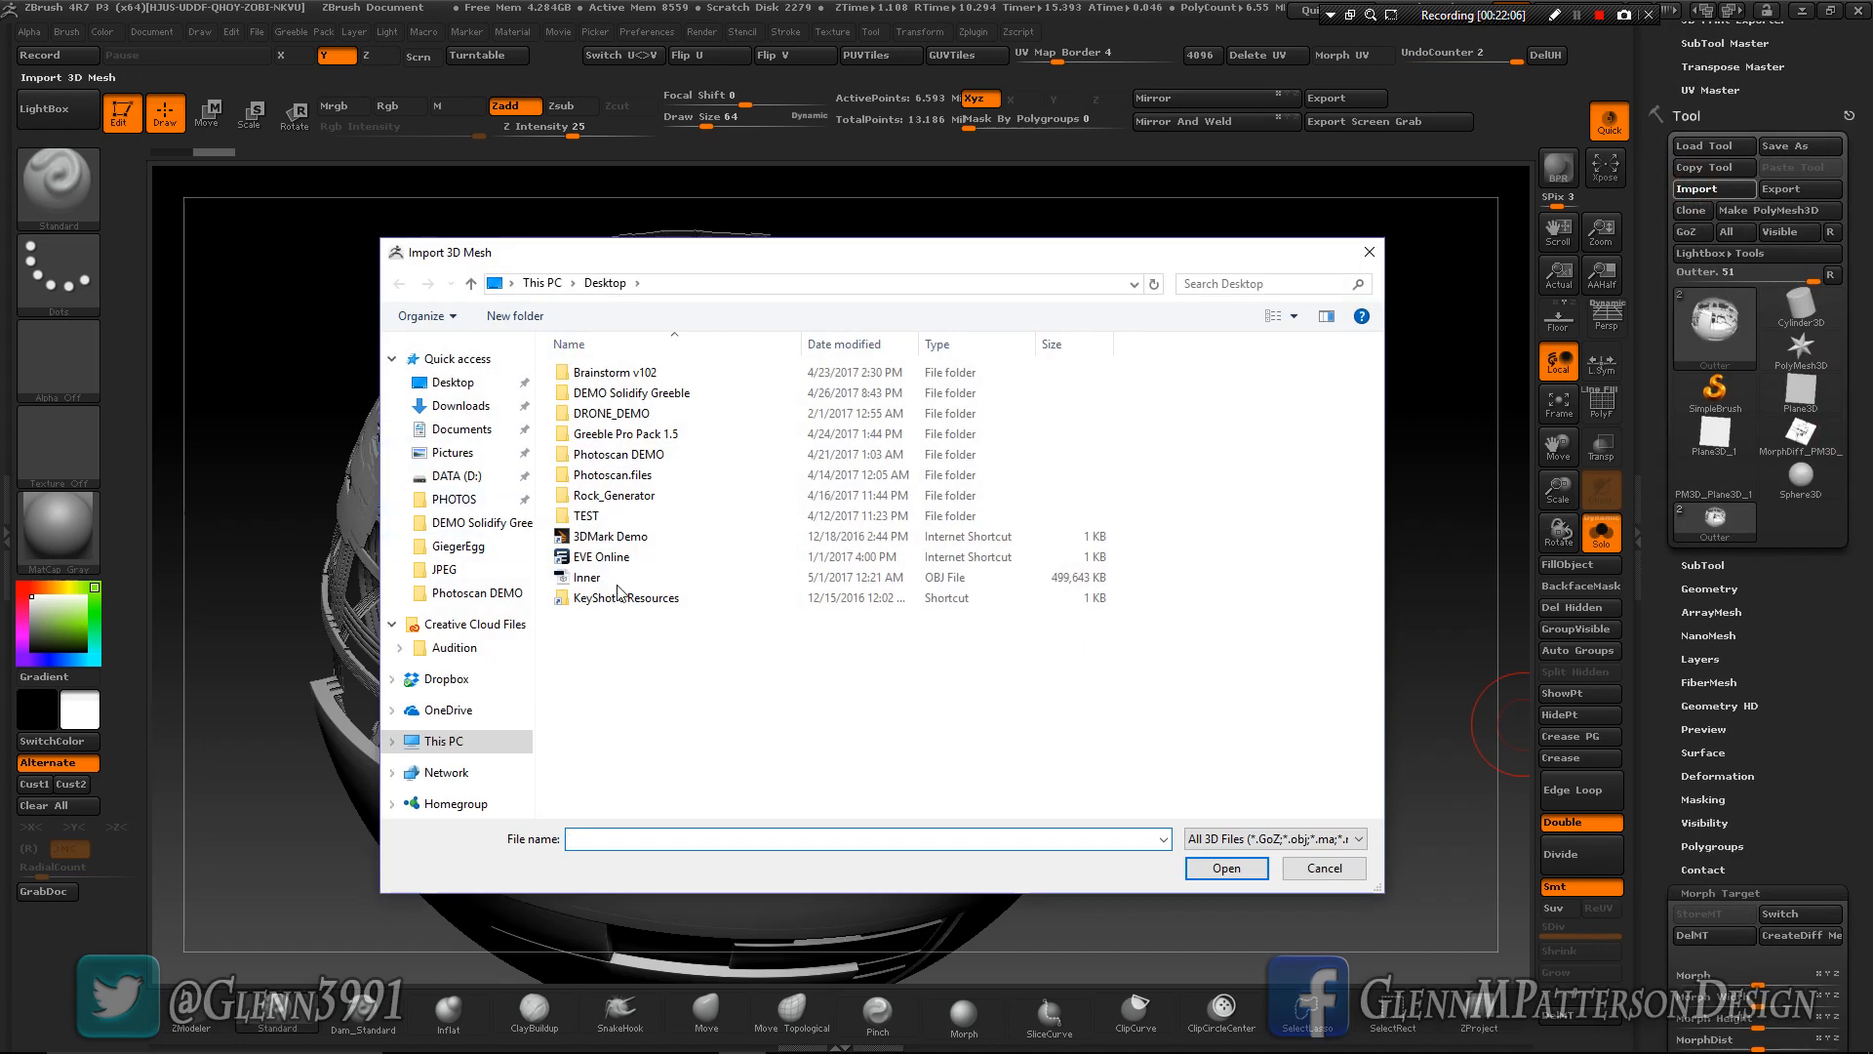
pyautogui.doubleClick(666, 582)
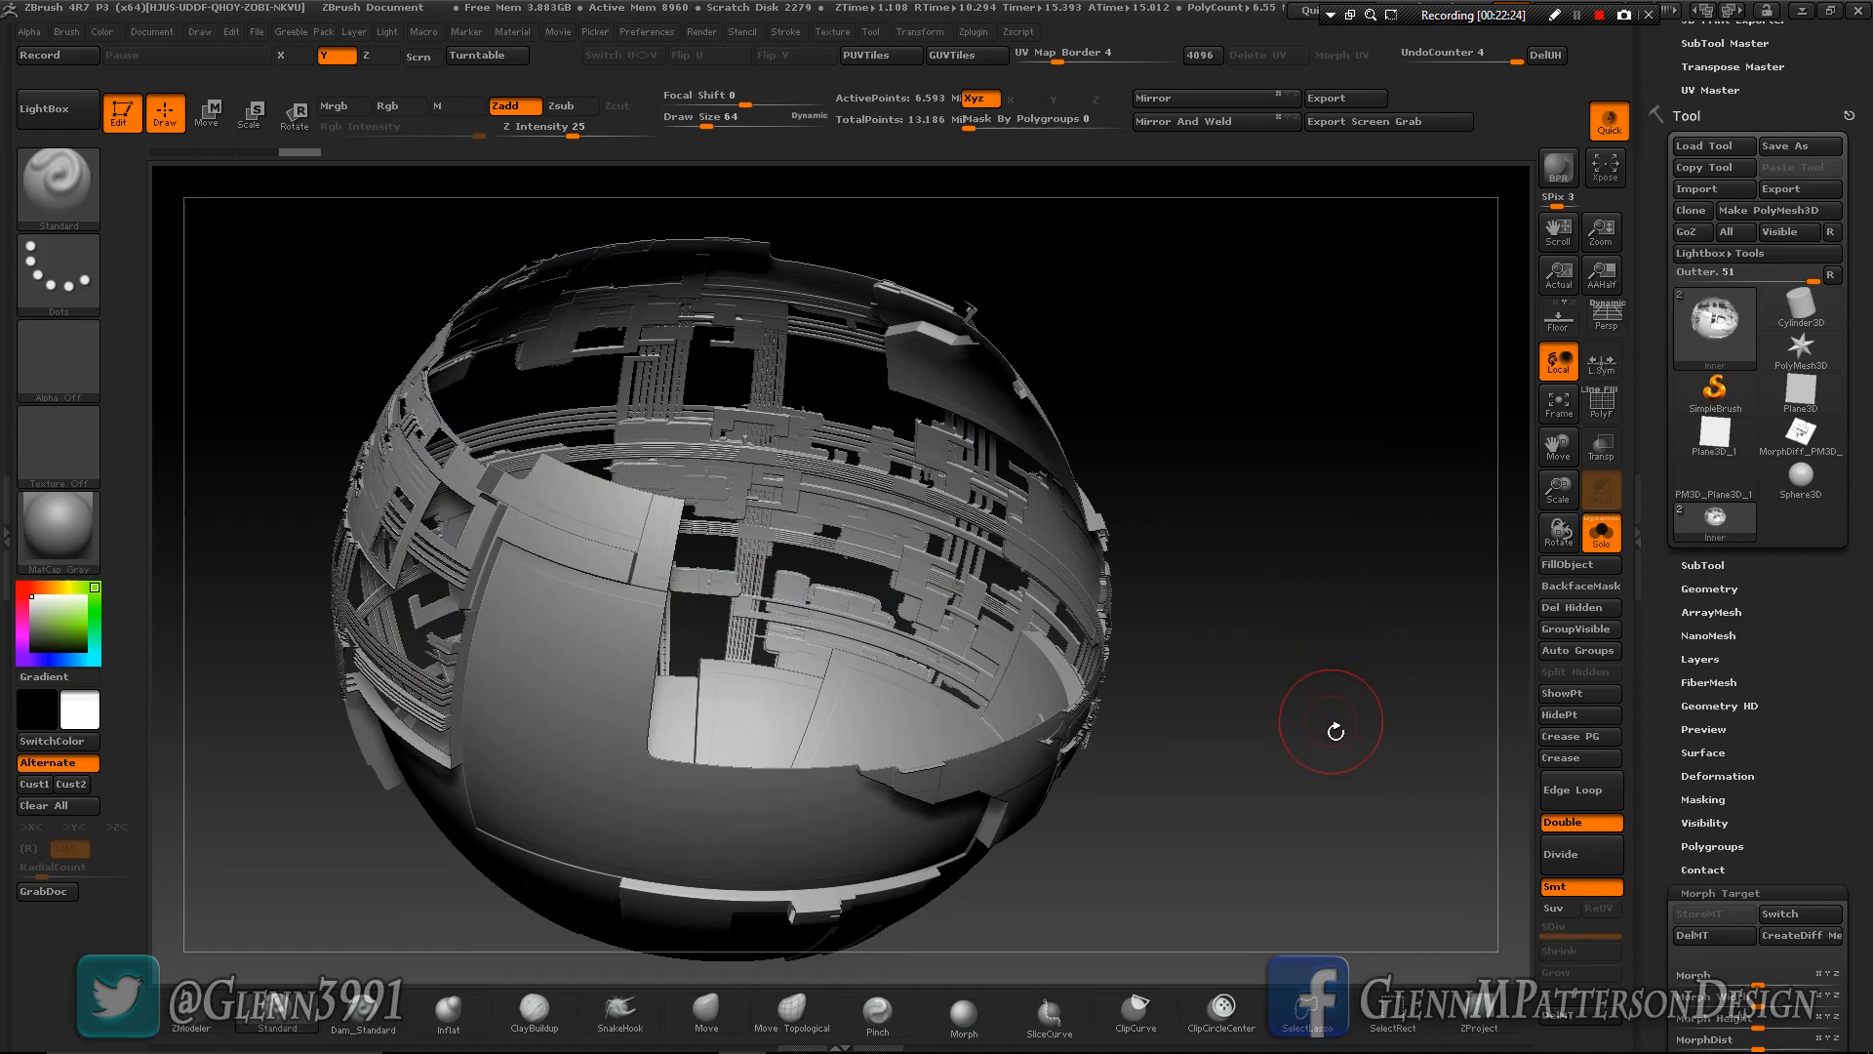
# Create a difference mesh from the stored Outter morph target and the imported Inner shape, and preview the new tool.
pyautogui.moveTo(1335, 731); pyautogui.dragTo(1443, 722)
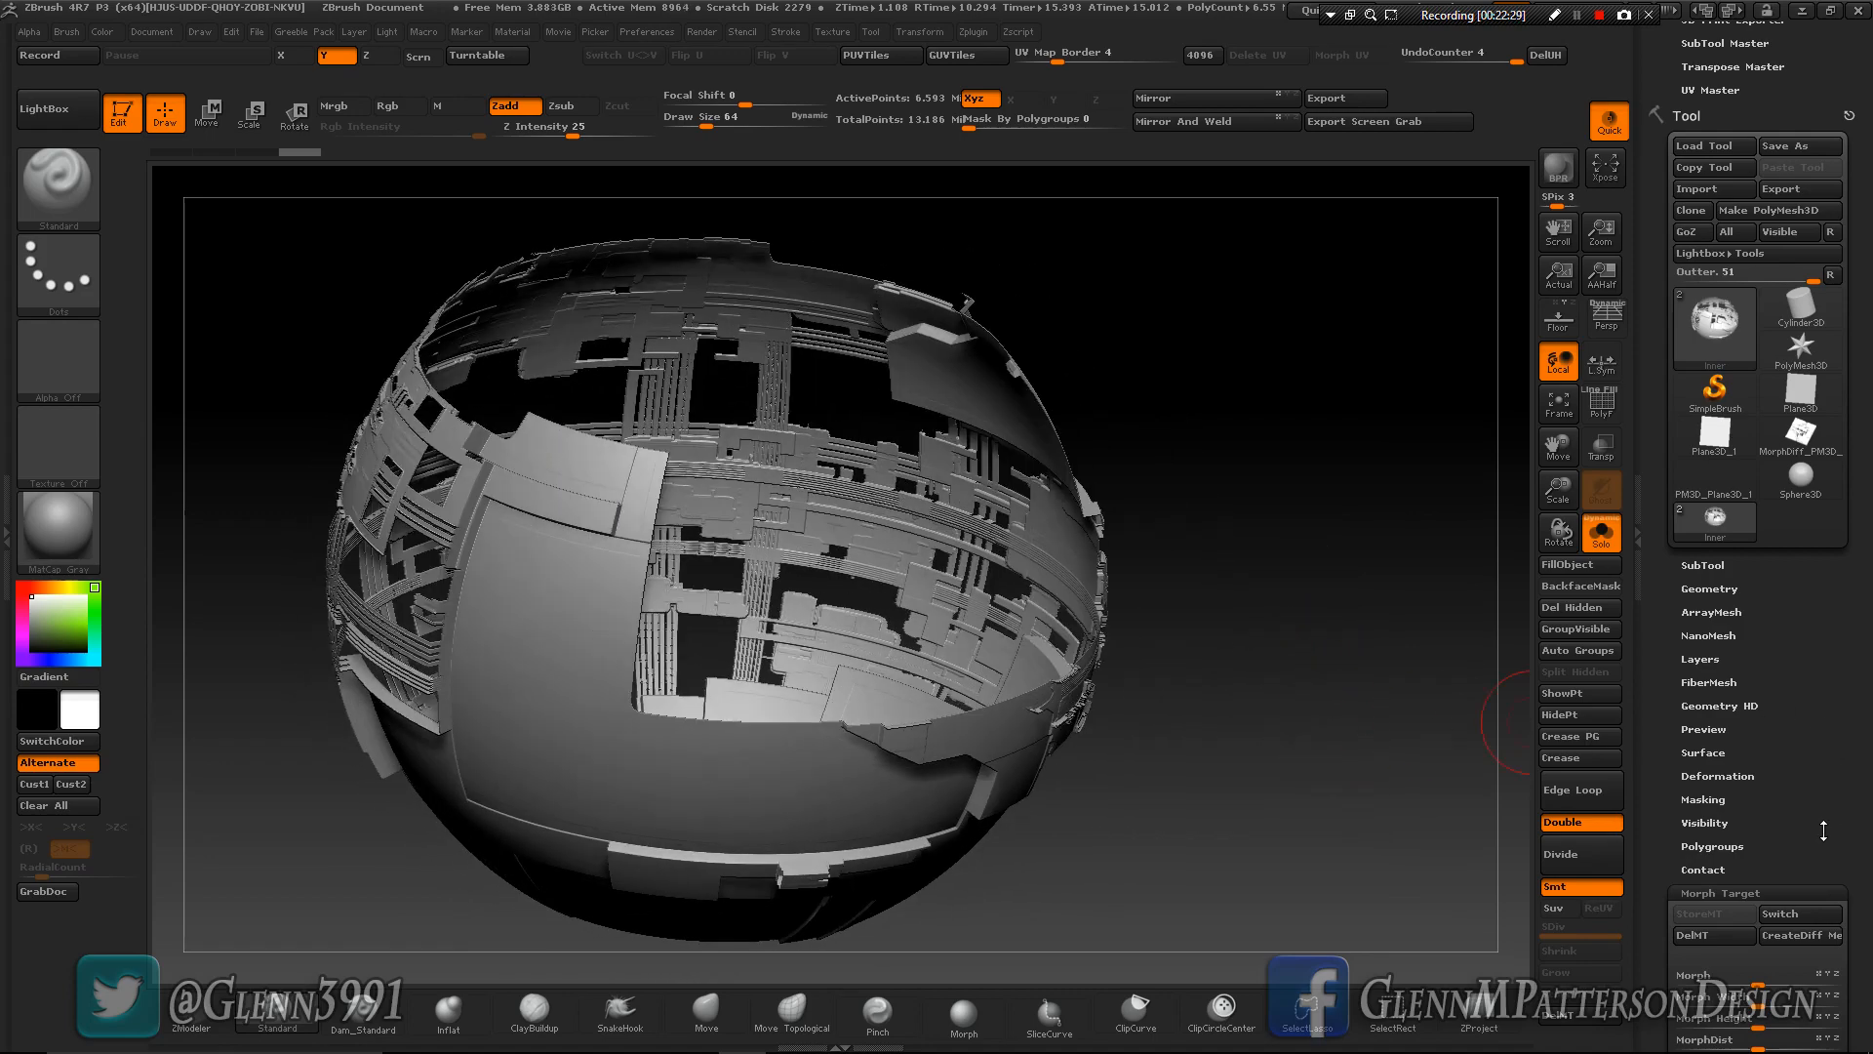
pyautogui.moveTo(1824, 831); pyautogui.dragTo(1803, 734)
pyautogui.click(1803, 733)
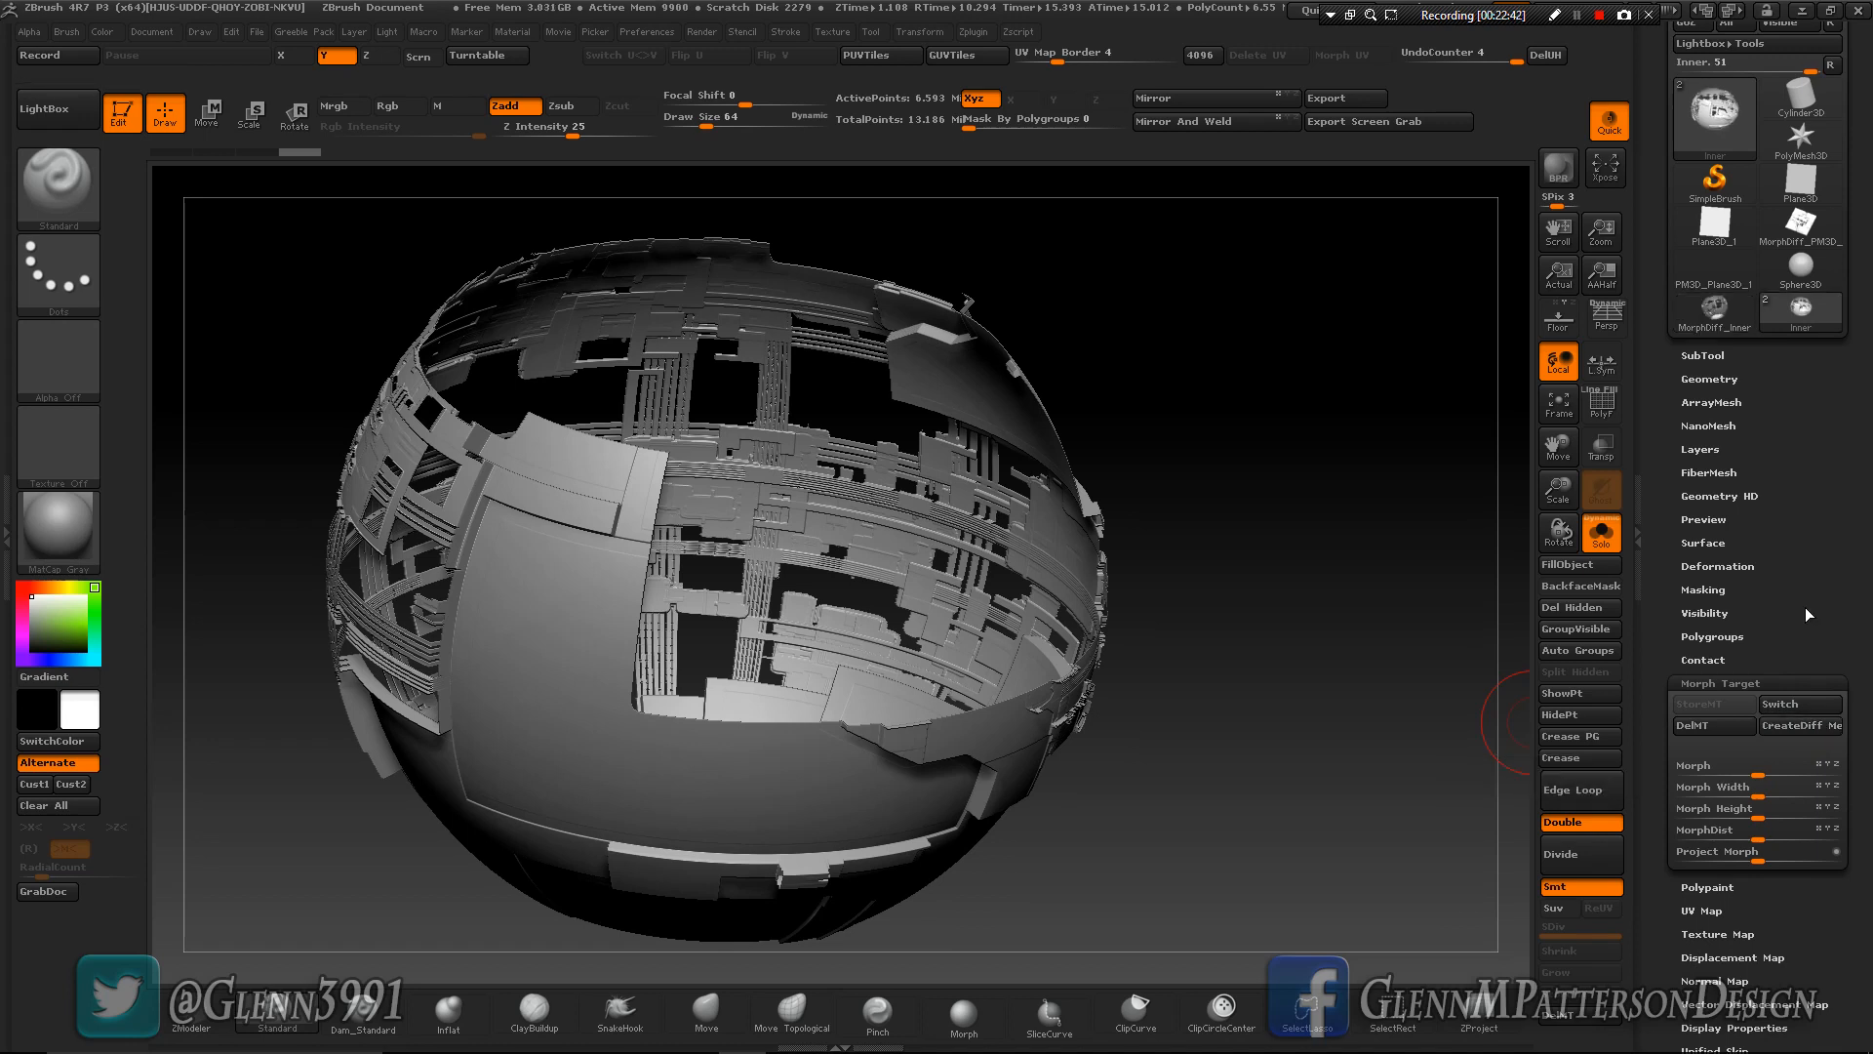
pyautogui.moveTo(1714, 324)
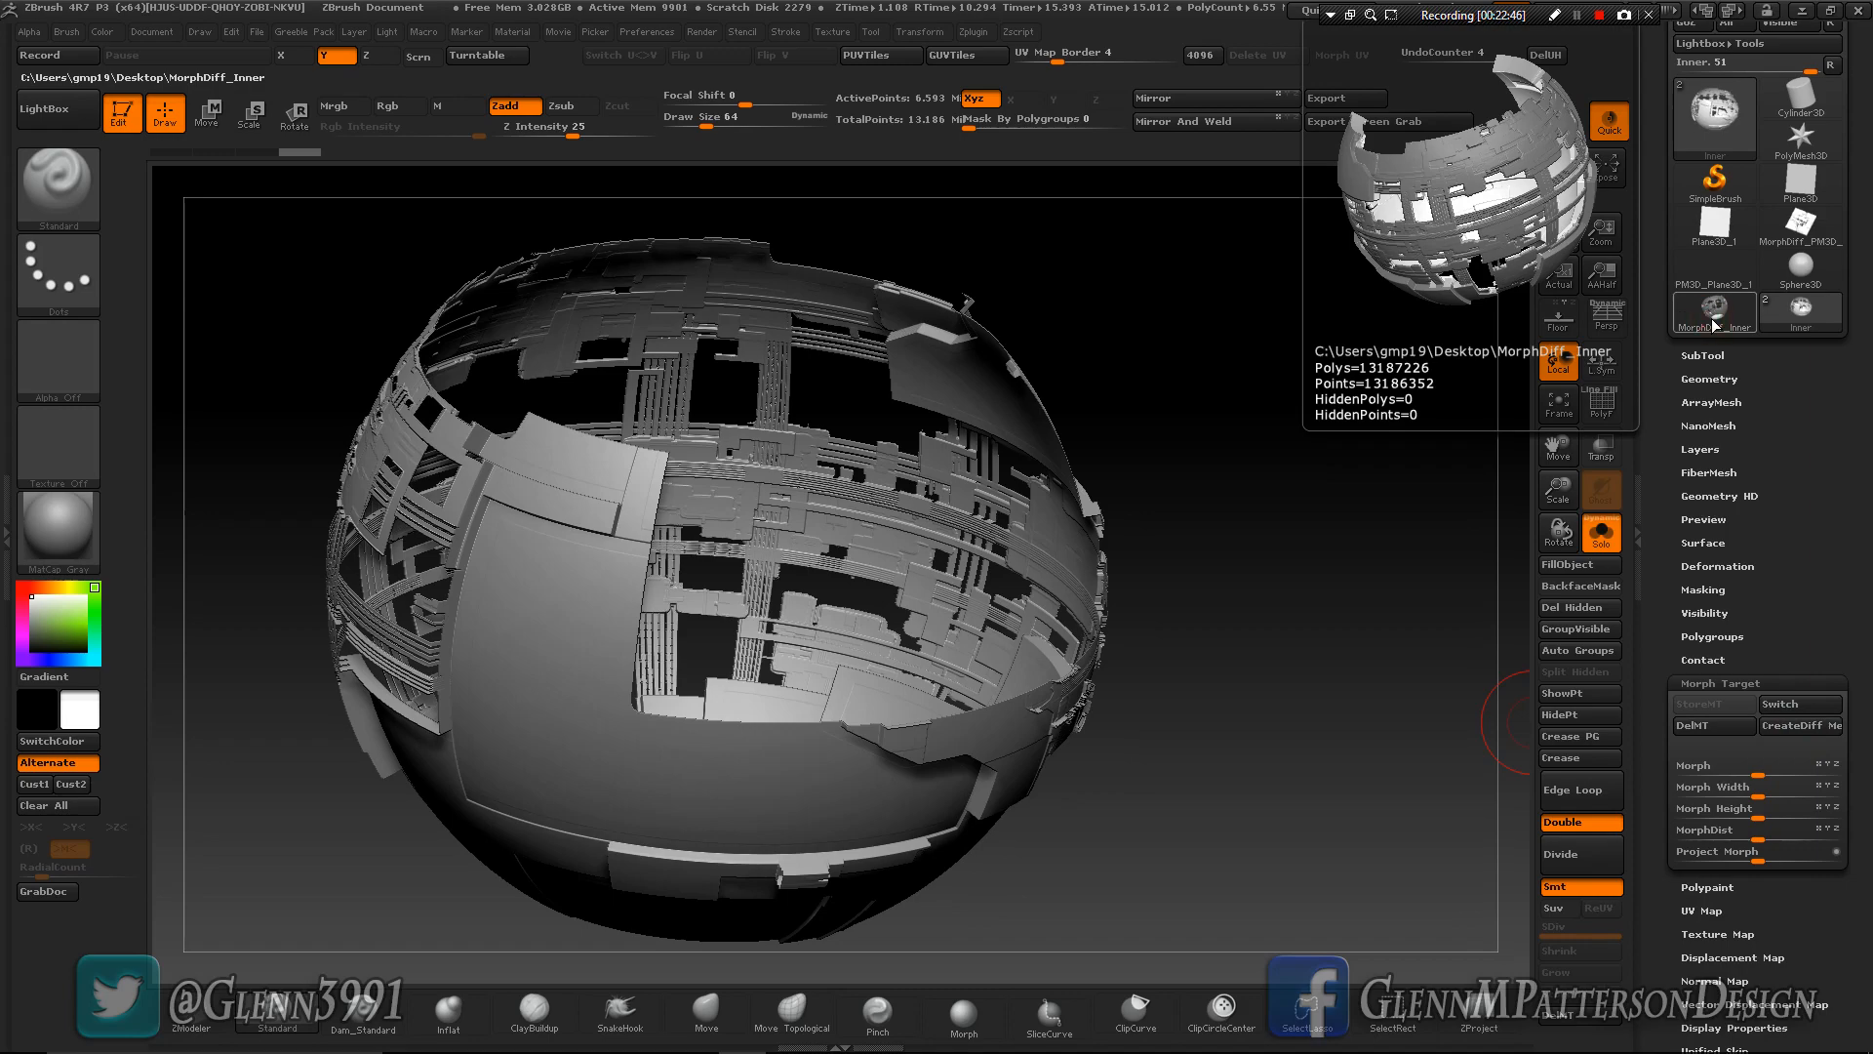
# Switch to the MorphDiff_Inner tool and flip its normals so the shell's outer surface faces outward.
pyautogui.click(1714, 325)
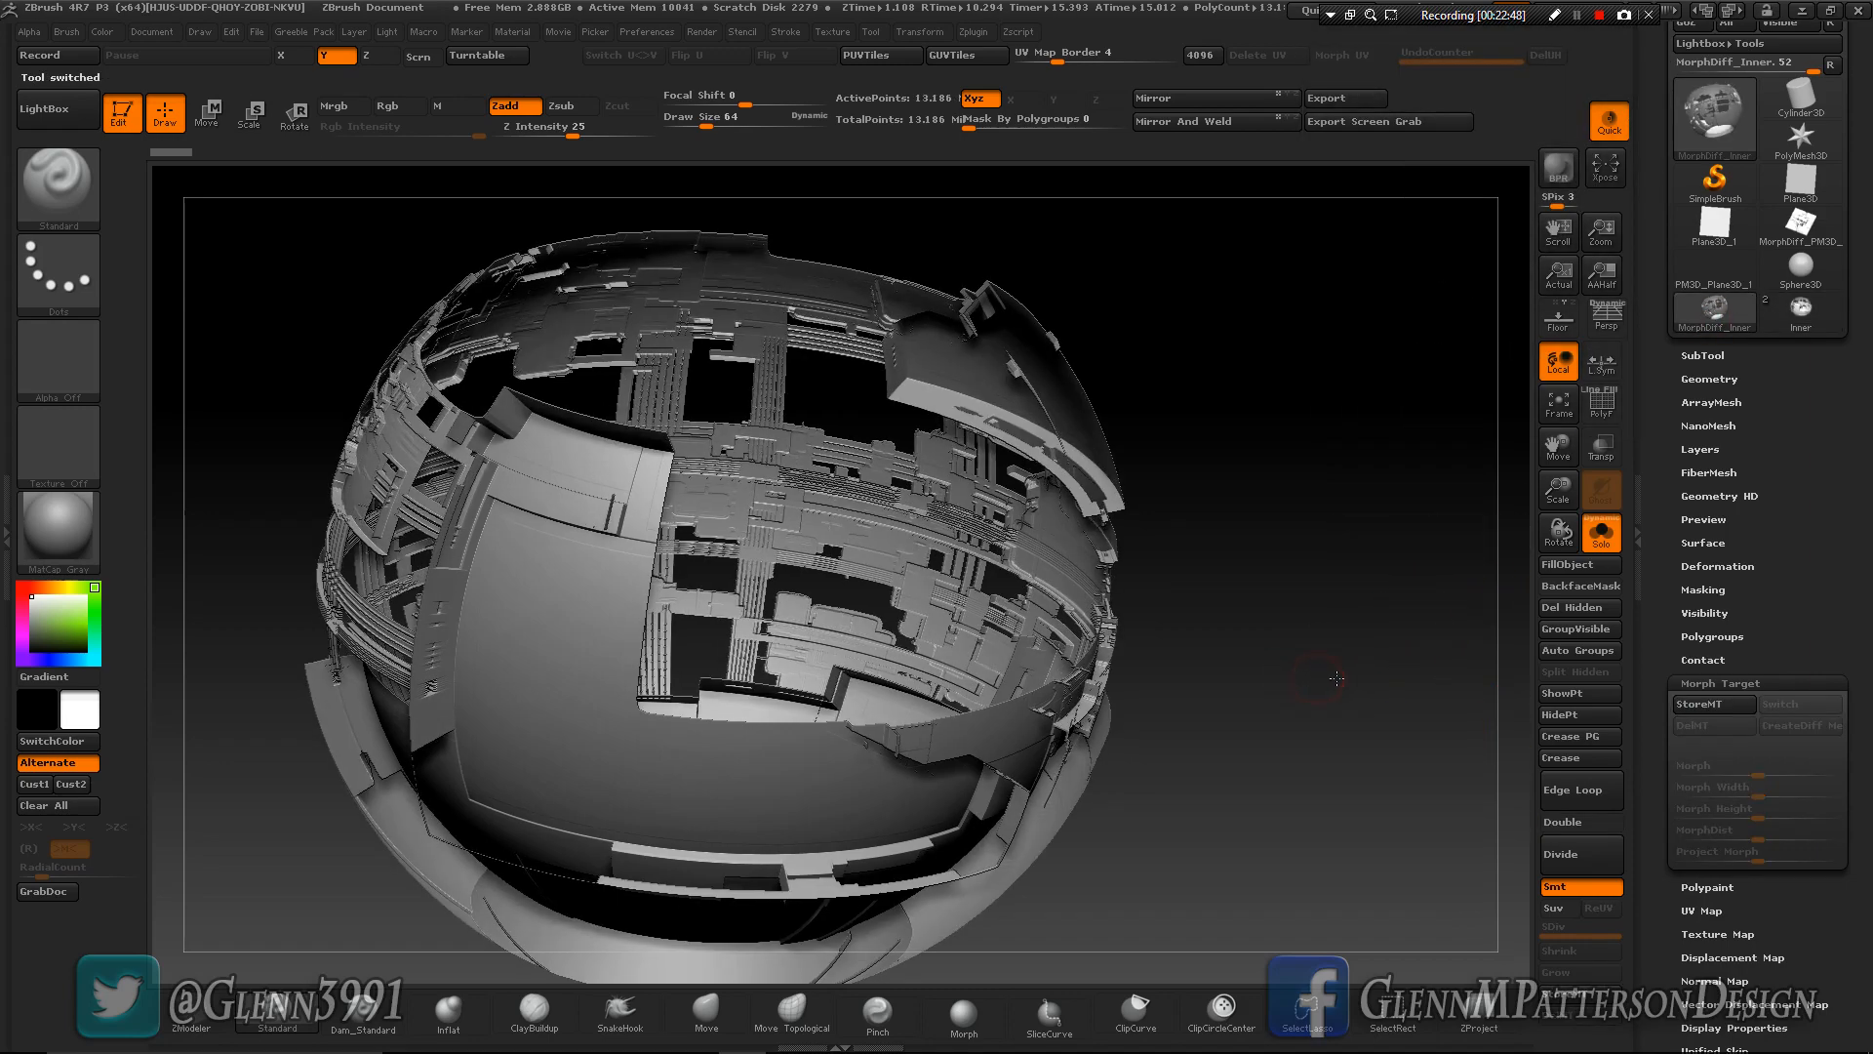
pyautogui.moveTo(1336, 678)
pyautogui.mouseDown()
pyautogui.moveTo(1404, 669)
pyautogui.moveTo(1323, 707)
pyautogui.moveTo(1323, 673)
pyautogui.mouseUp()
pyautogui.moveTo(1833, 585); pyautogui.dragTo(1840, 458)
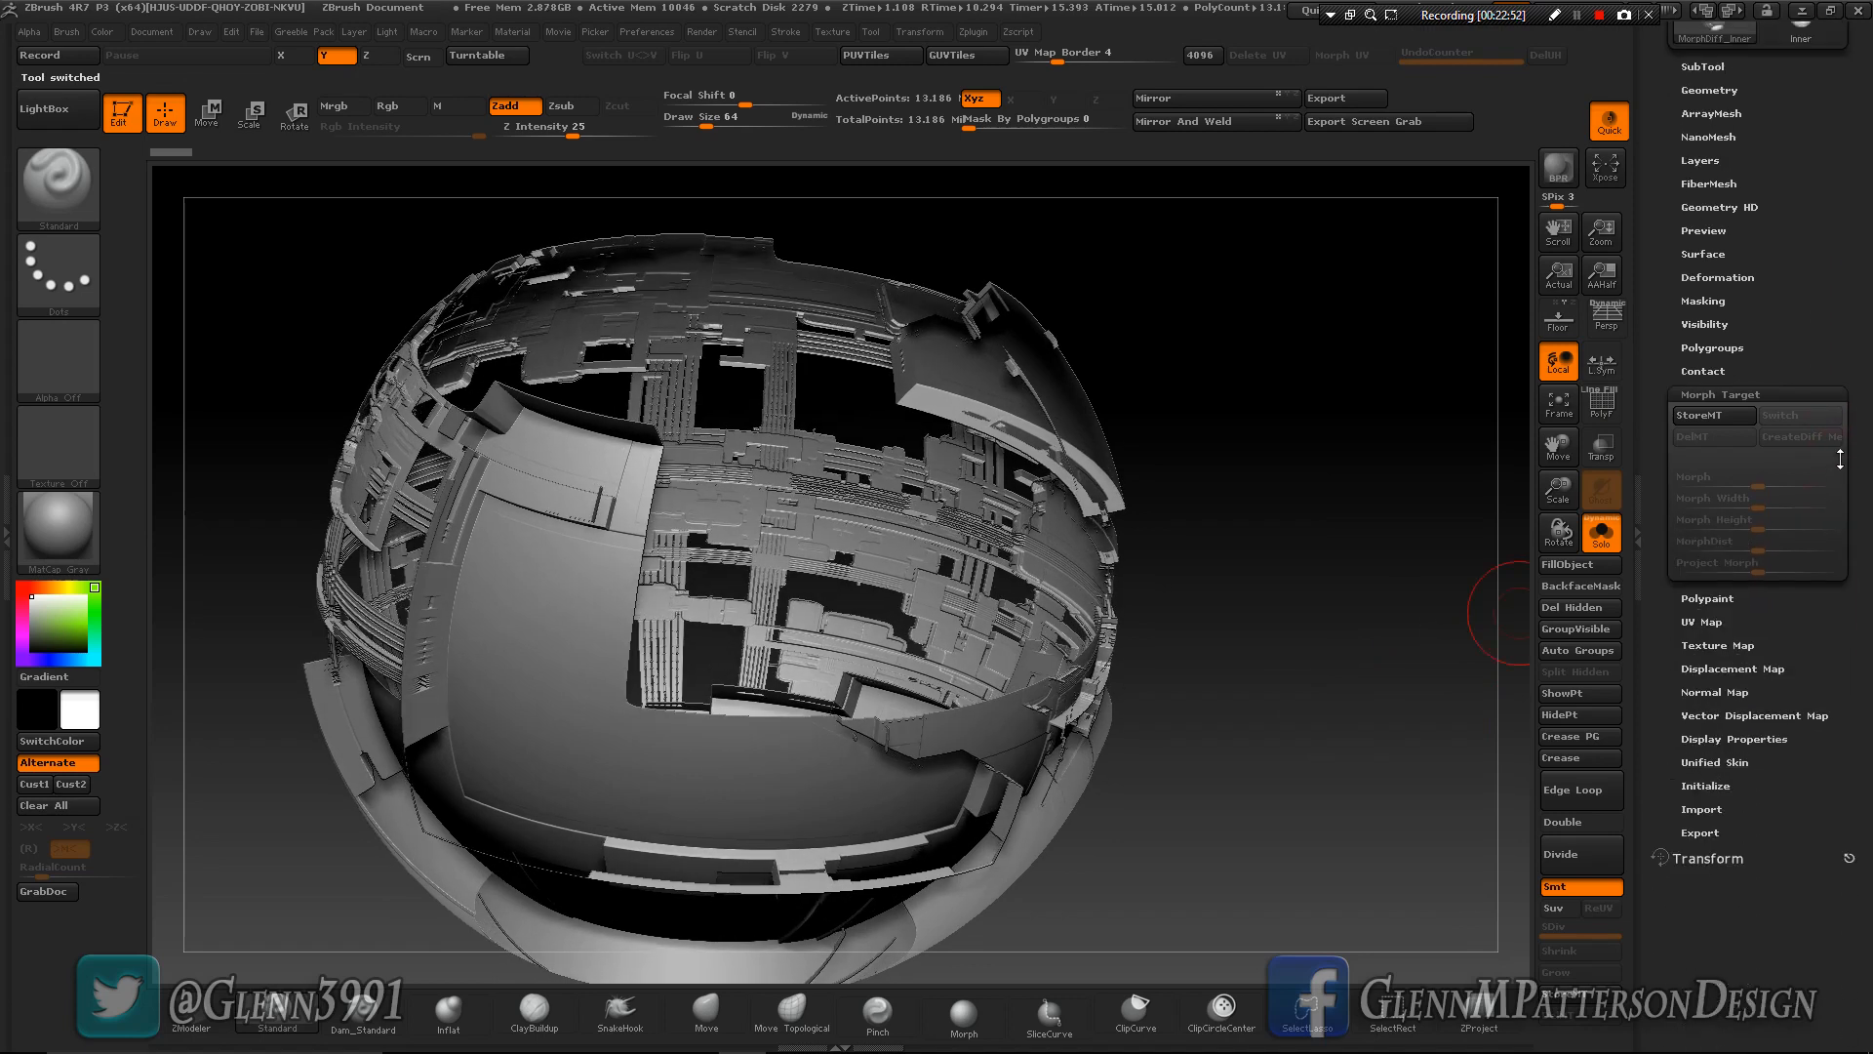
pyautogui.click(1691, 738)
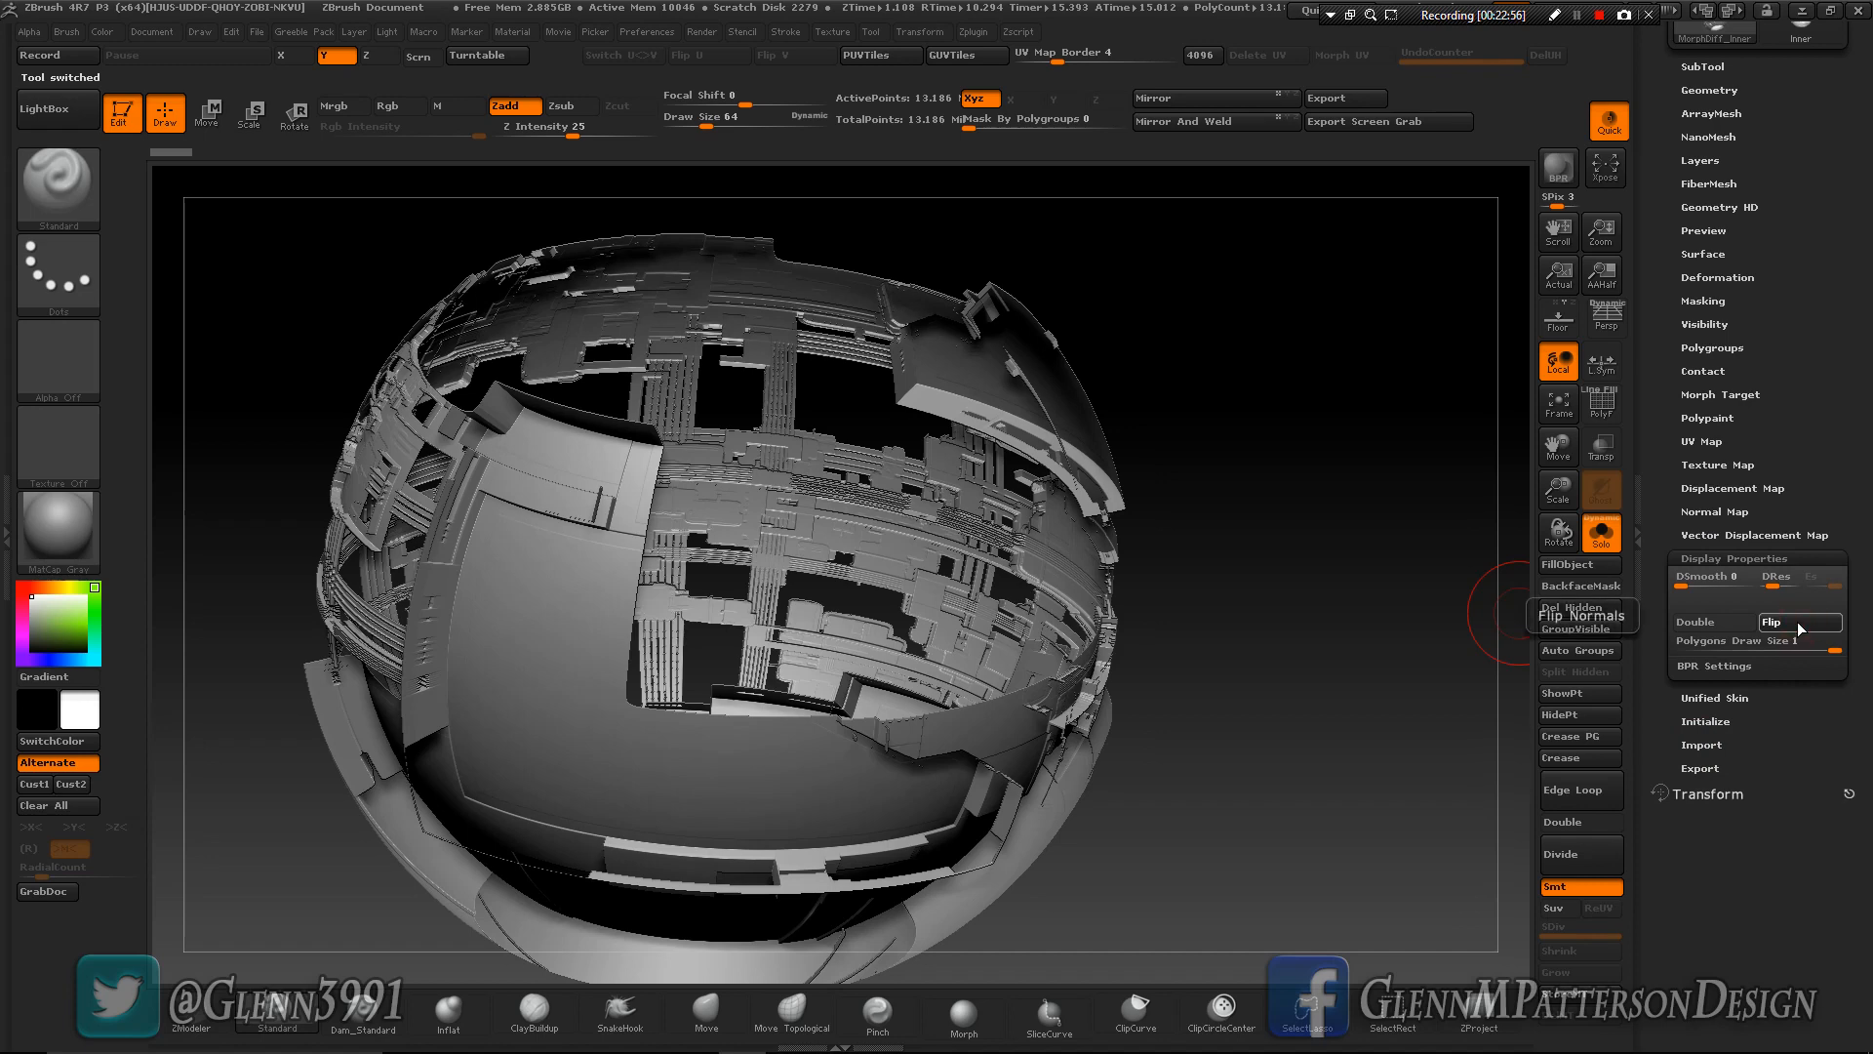
pyautogui.click(1797, 623)
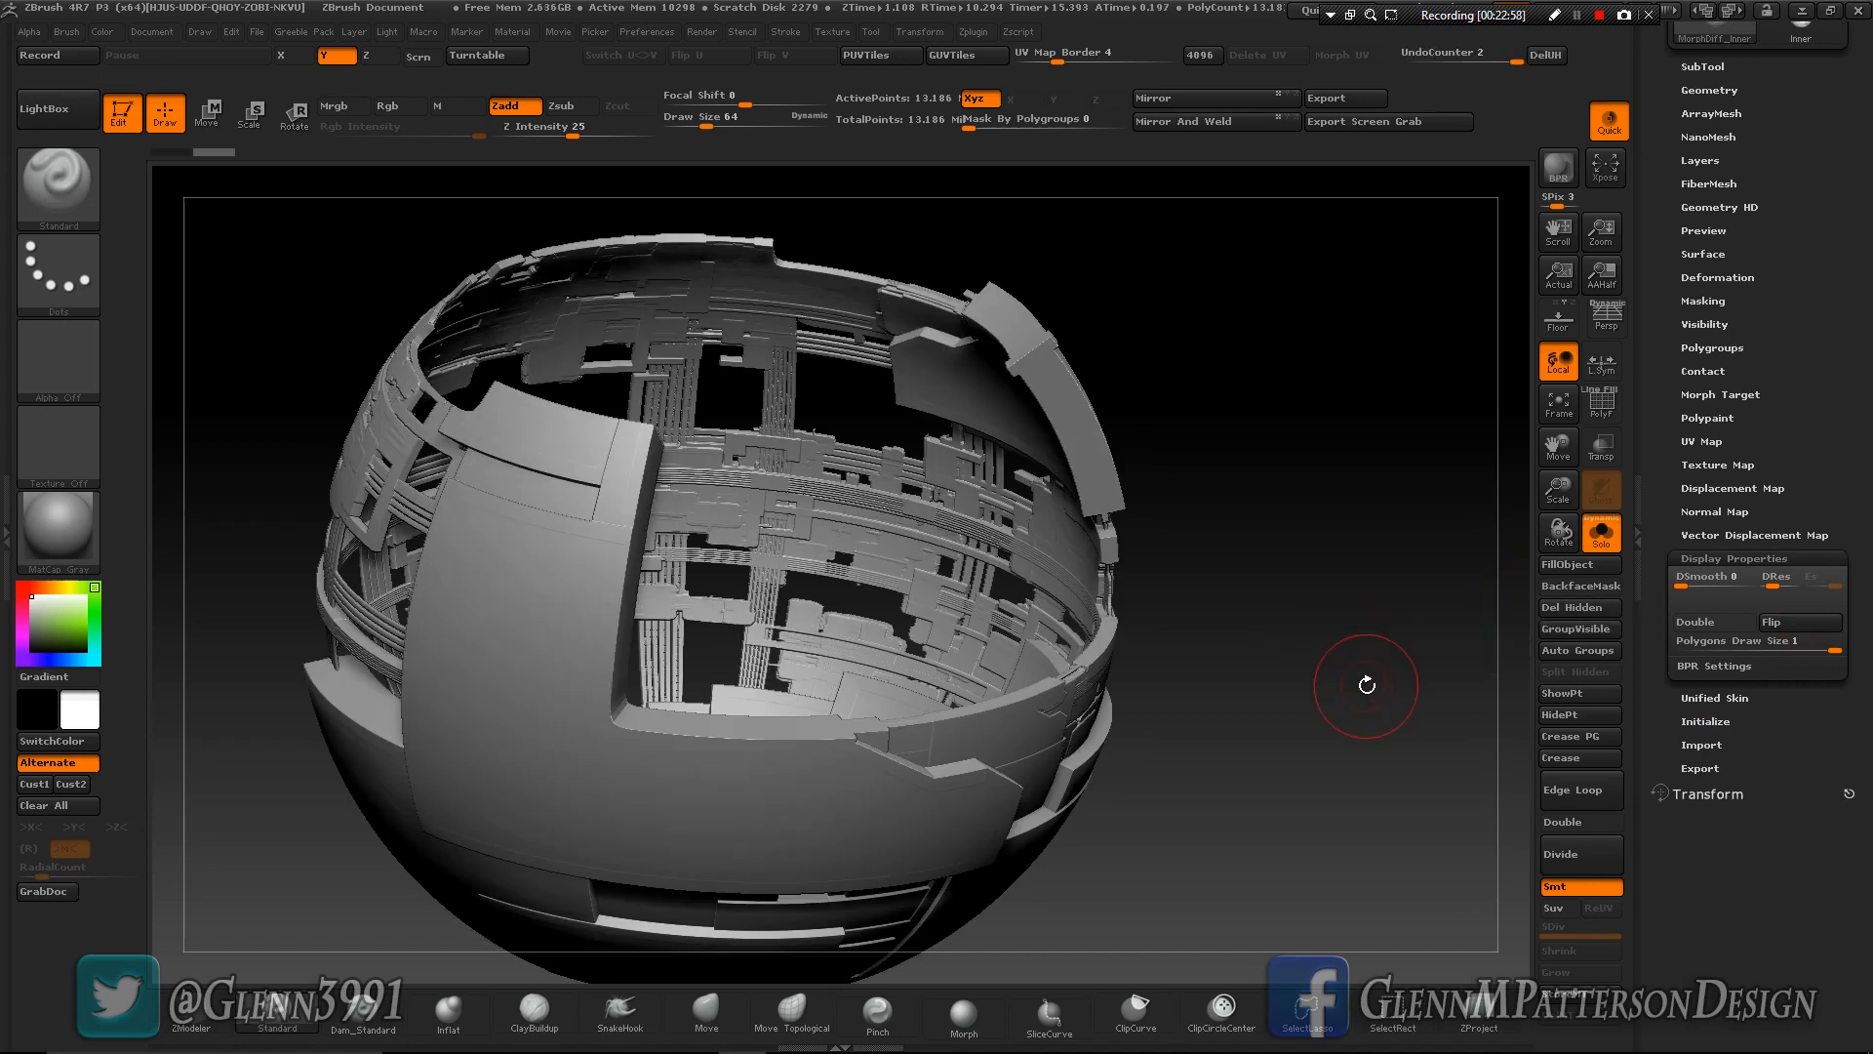
pyautogui.moveTo(1366, 684); pyautogui.dragTo(1313, 676)
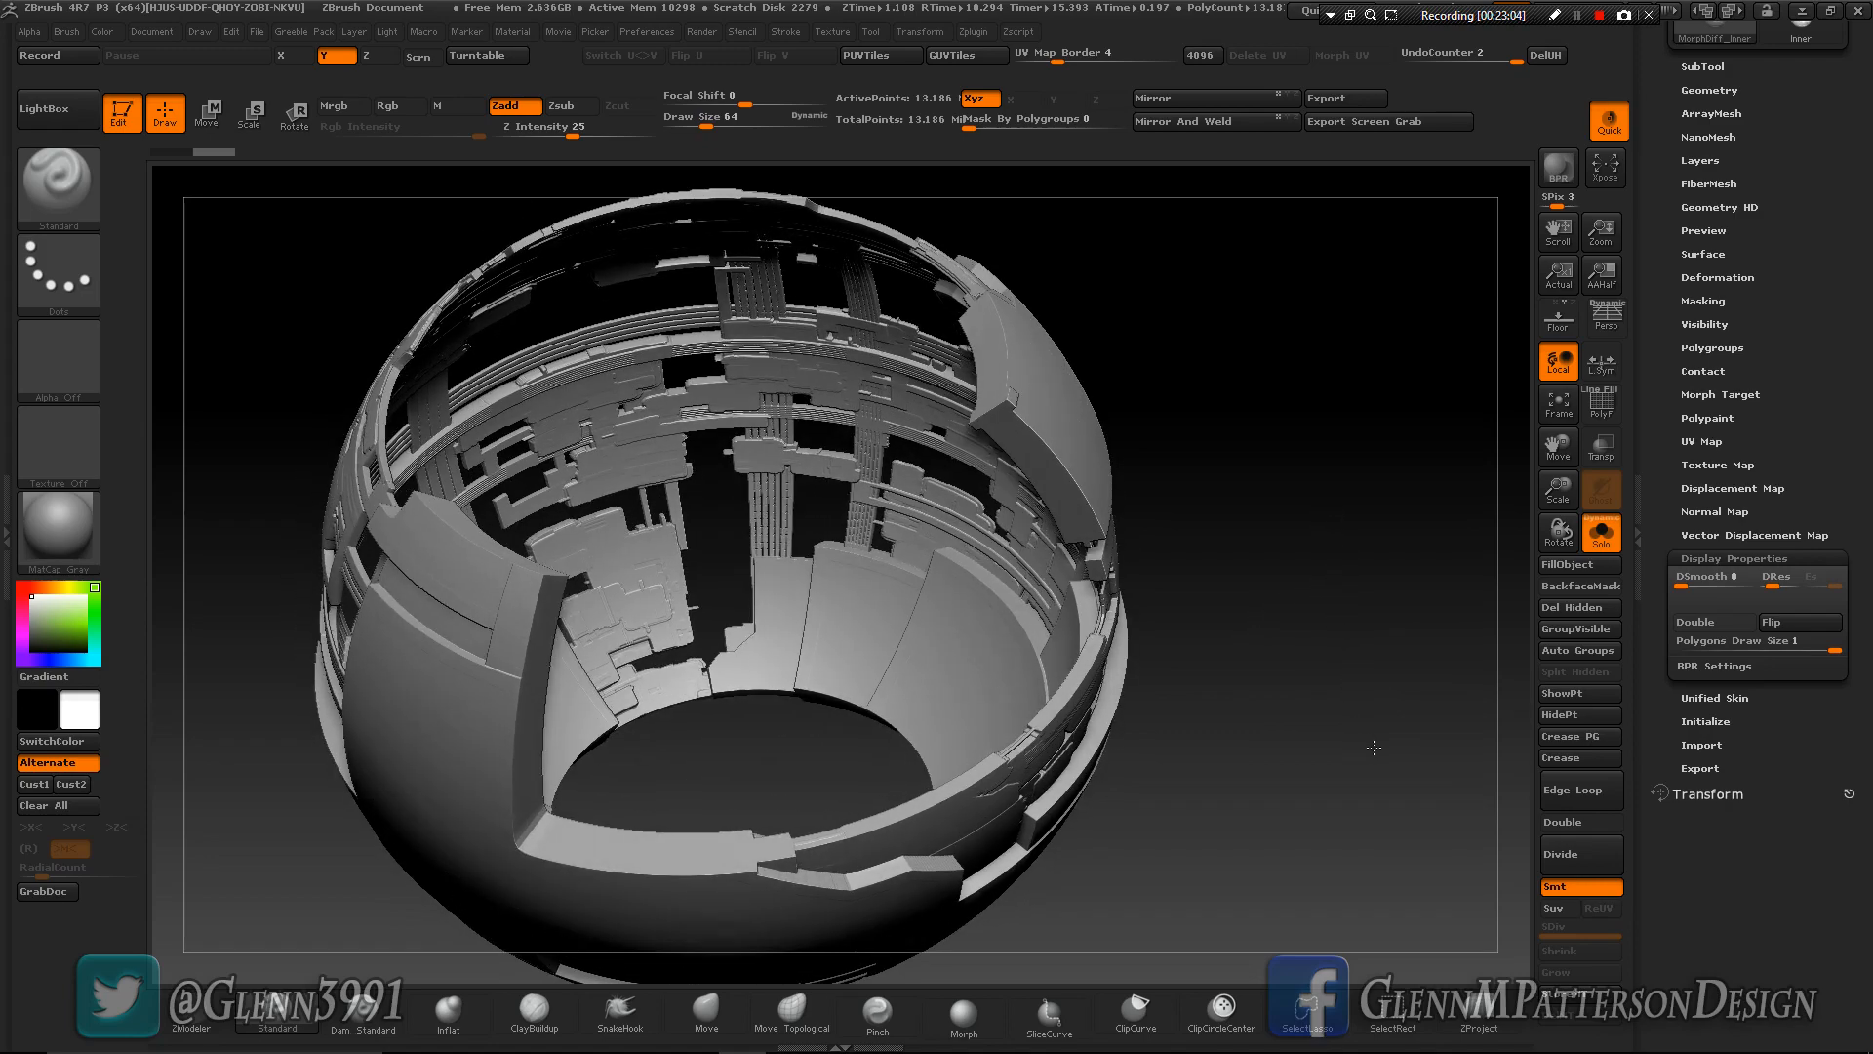
pyautogui.moveTo(1435, 720)
pyautogui.mouseDown()
pyautogui.moveTo(1305, 727)
pyautogui.moveTo(1198, 639)
pyautogui.moveTo(1418, 693)
pyautogui.moveTo(1240, 463)
pyautogui.moveTo(1322, 537)
pyautogui.moveTo(1061, 511)
pyautogui.moveTo(969, 374)
pyautogui.mouseUp()
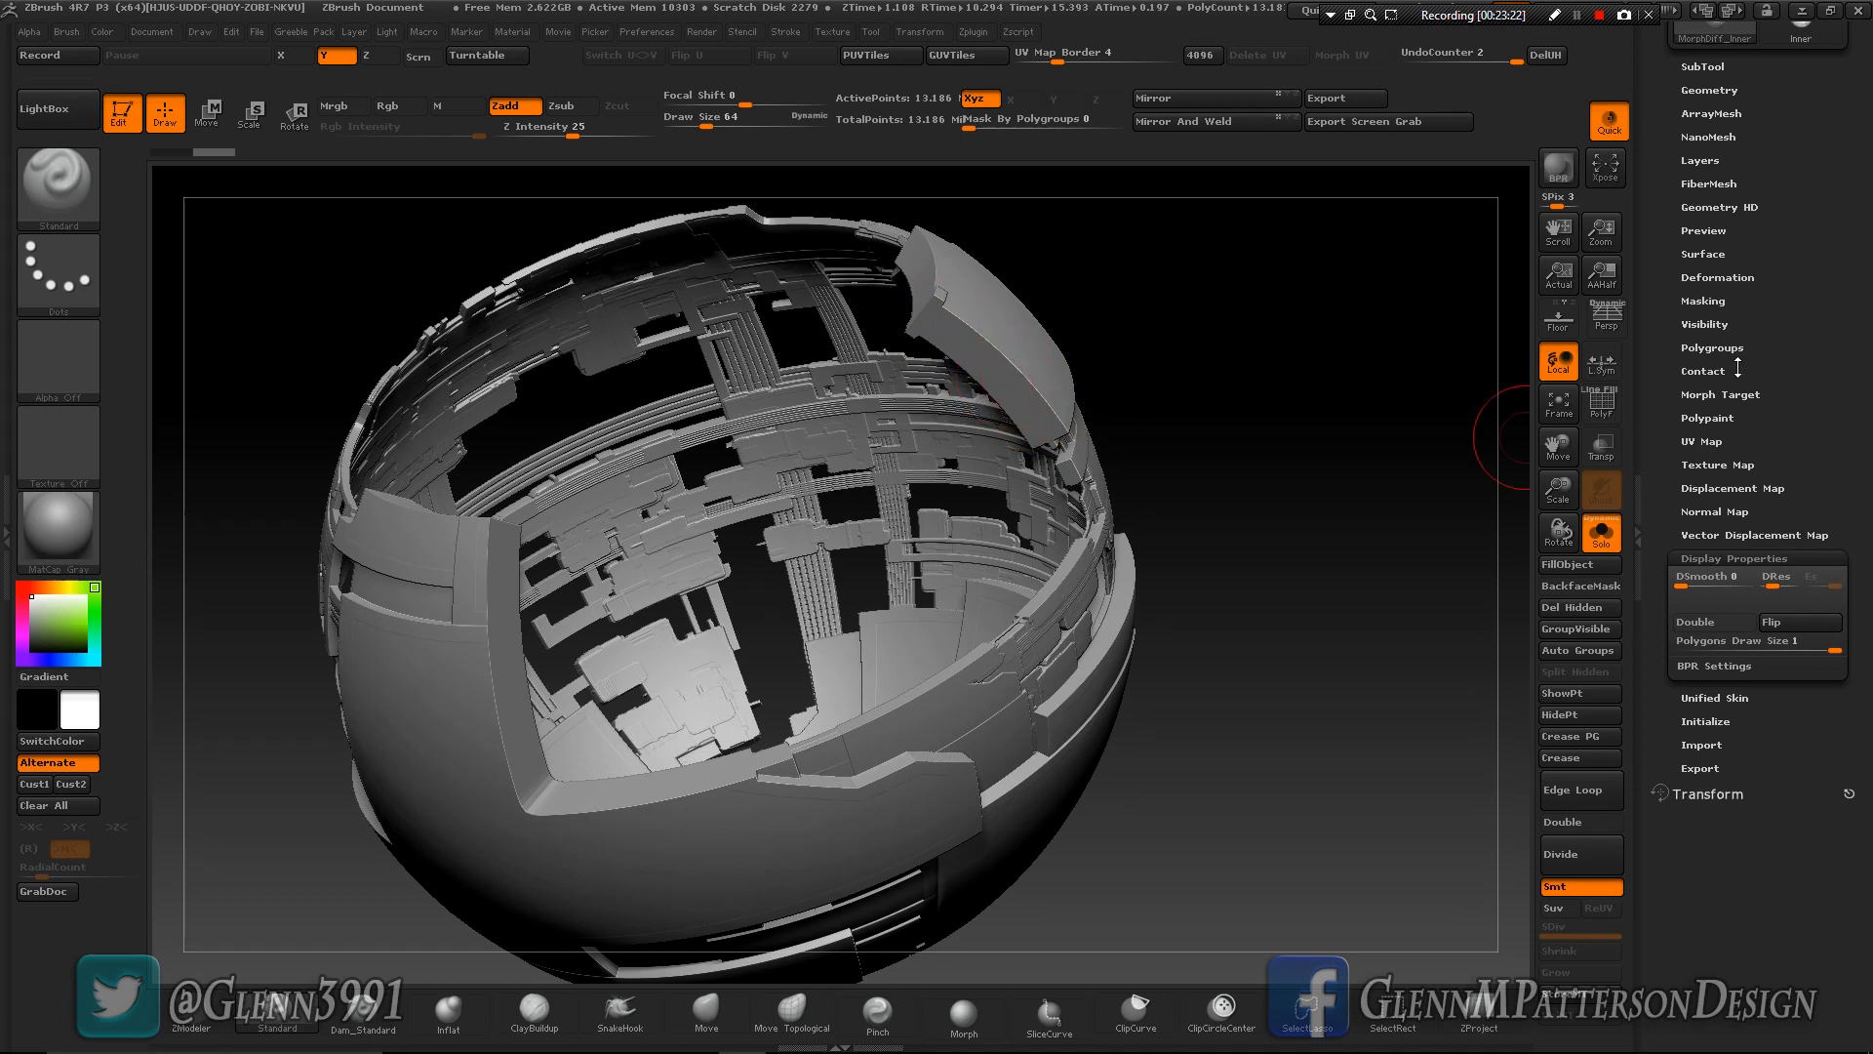
# Delete the undo history of the MorphDiff_Inner mesh.
pyautogui.moveTo(1795, 334); pyautogui.dragTo(1804, 444)
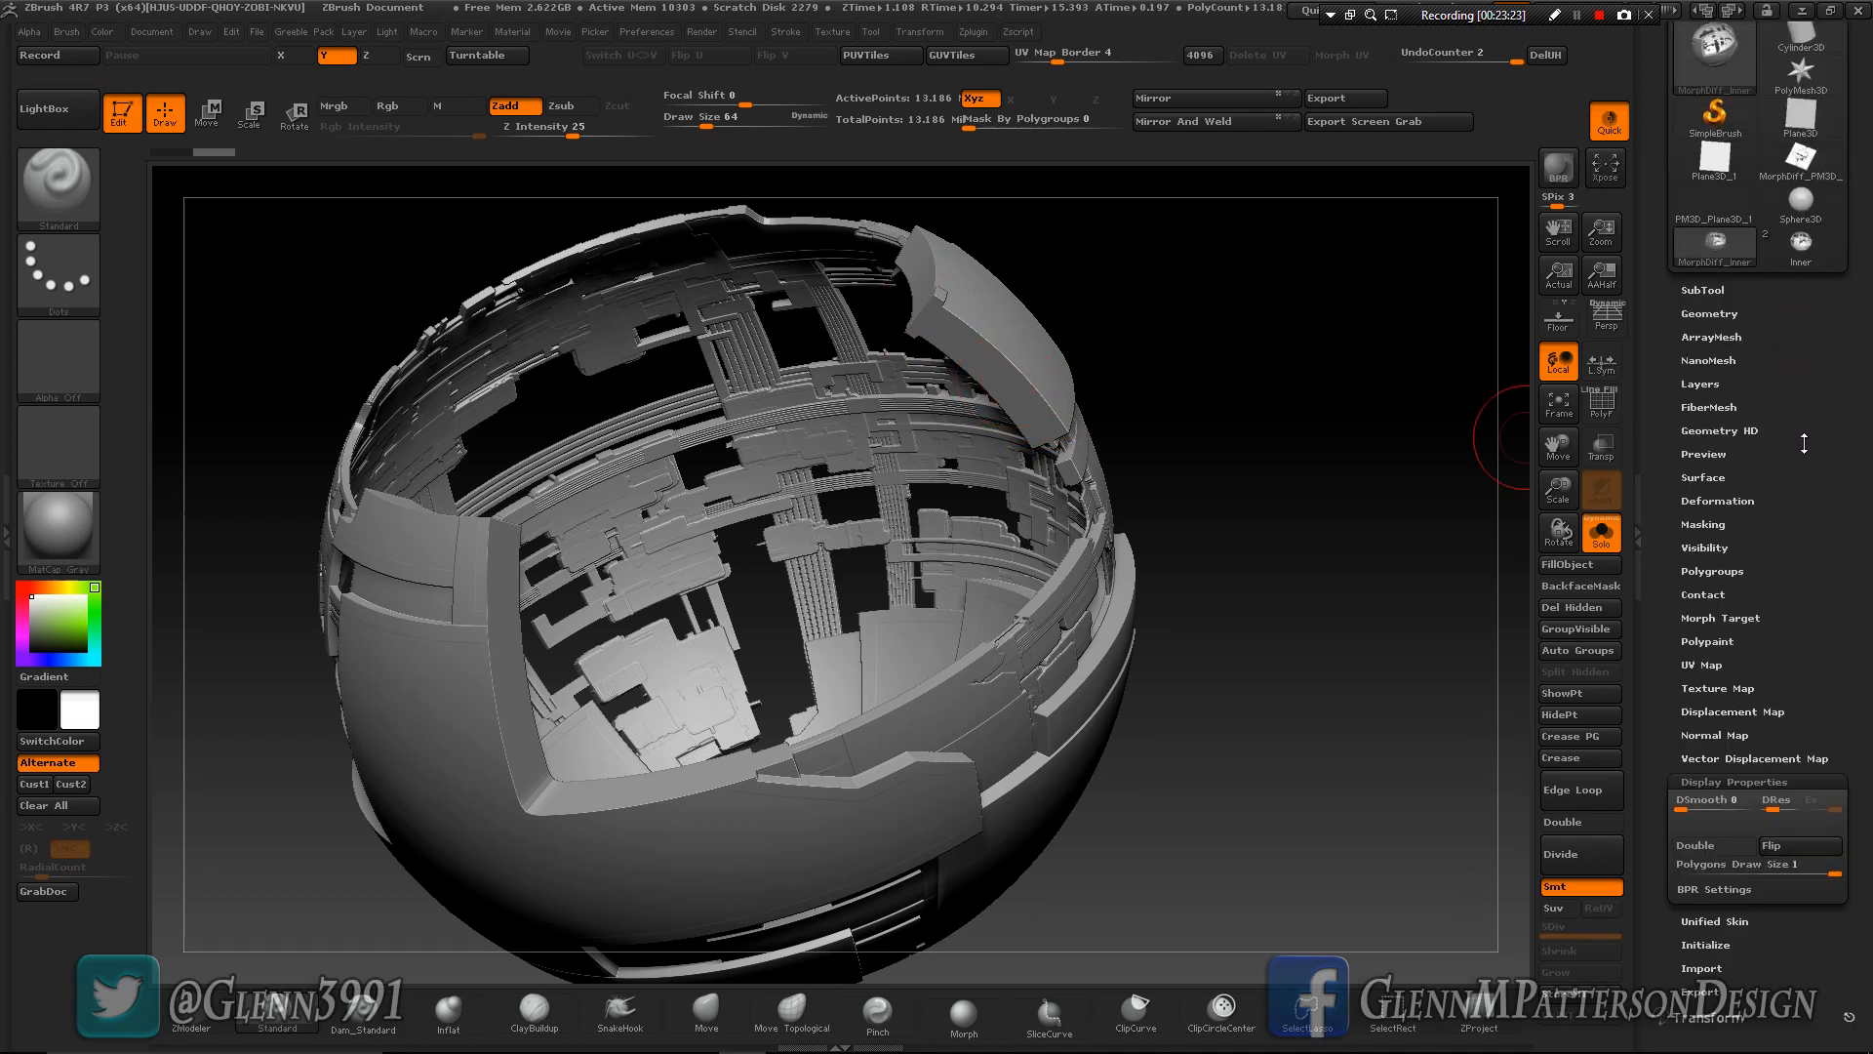
pyautogui.click(1705, 313)
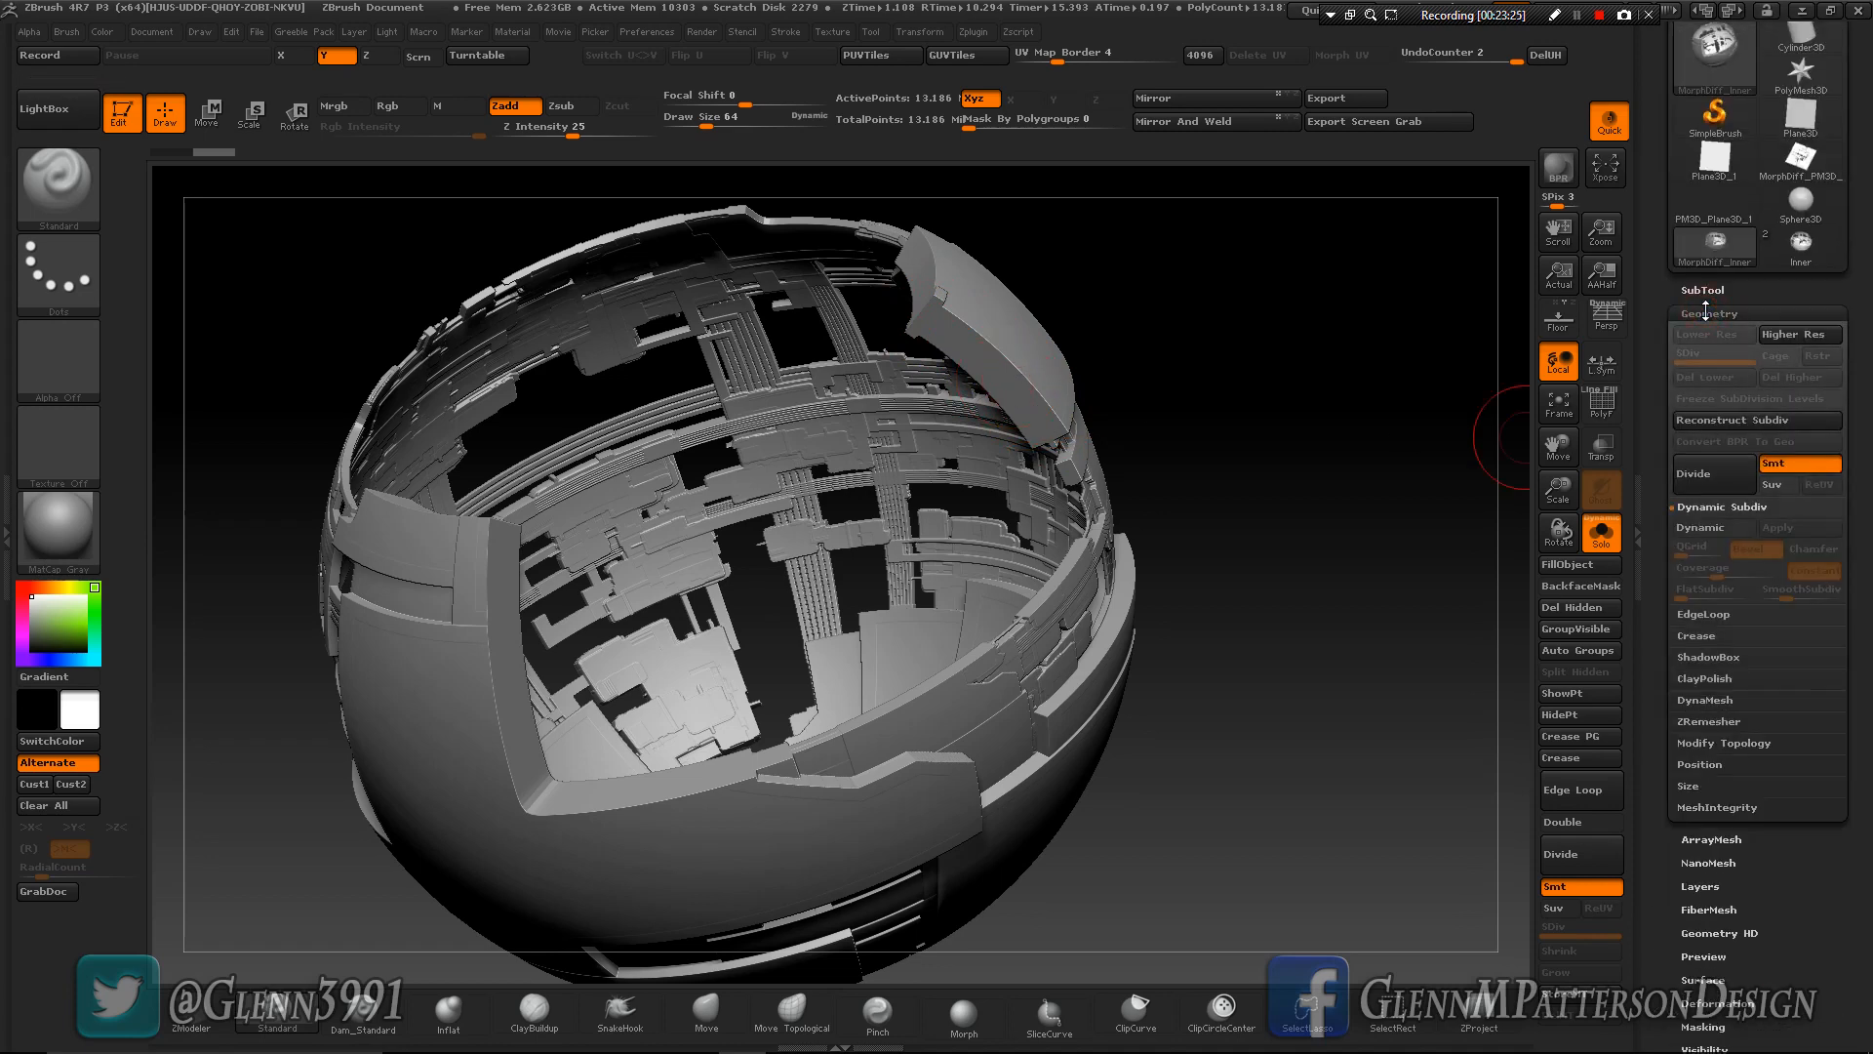
pyautogui.click(1550, 54)
# Convert the MorphDiff_Inner mesh to a DynaMesh at resolution 1504 with projection turned off.
pyautogui.moveTo(1823, 939); pyautogui.dragTo(1820, 852)
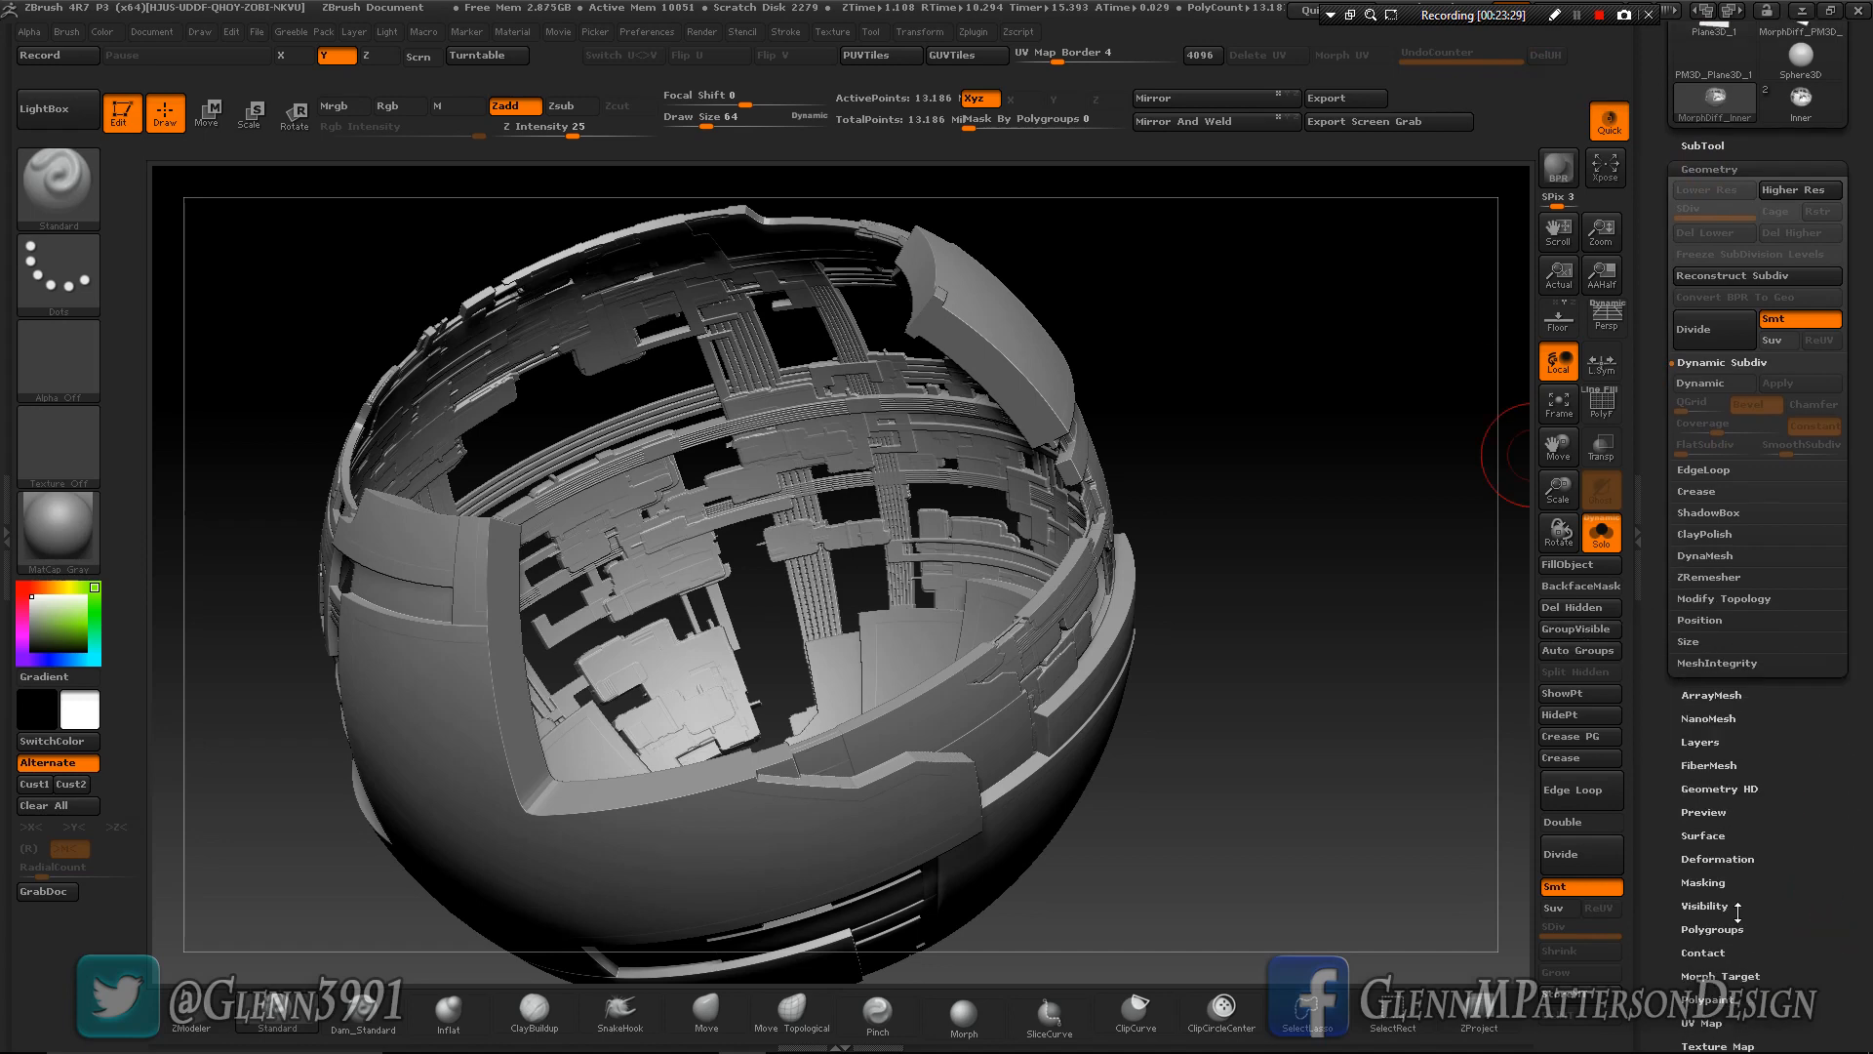
pyautogui.click(1721, 974)
pyautogui.moveTo(1817, 356); pyautogui.dragTo(1816, 714)
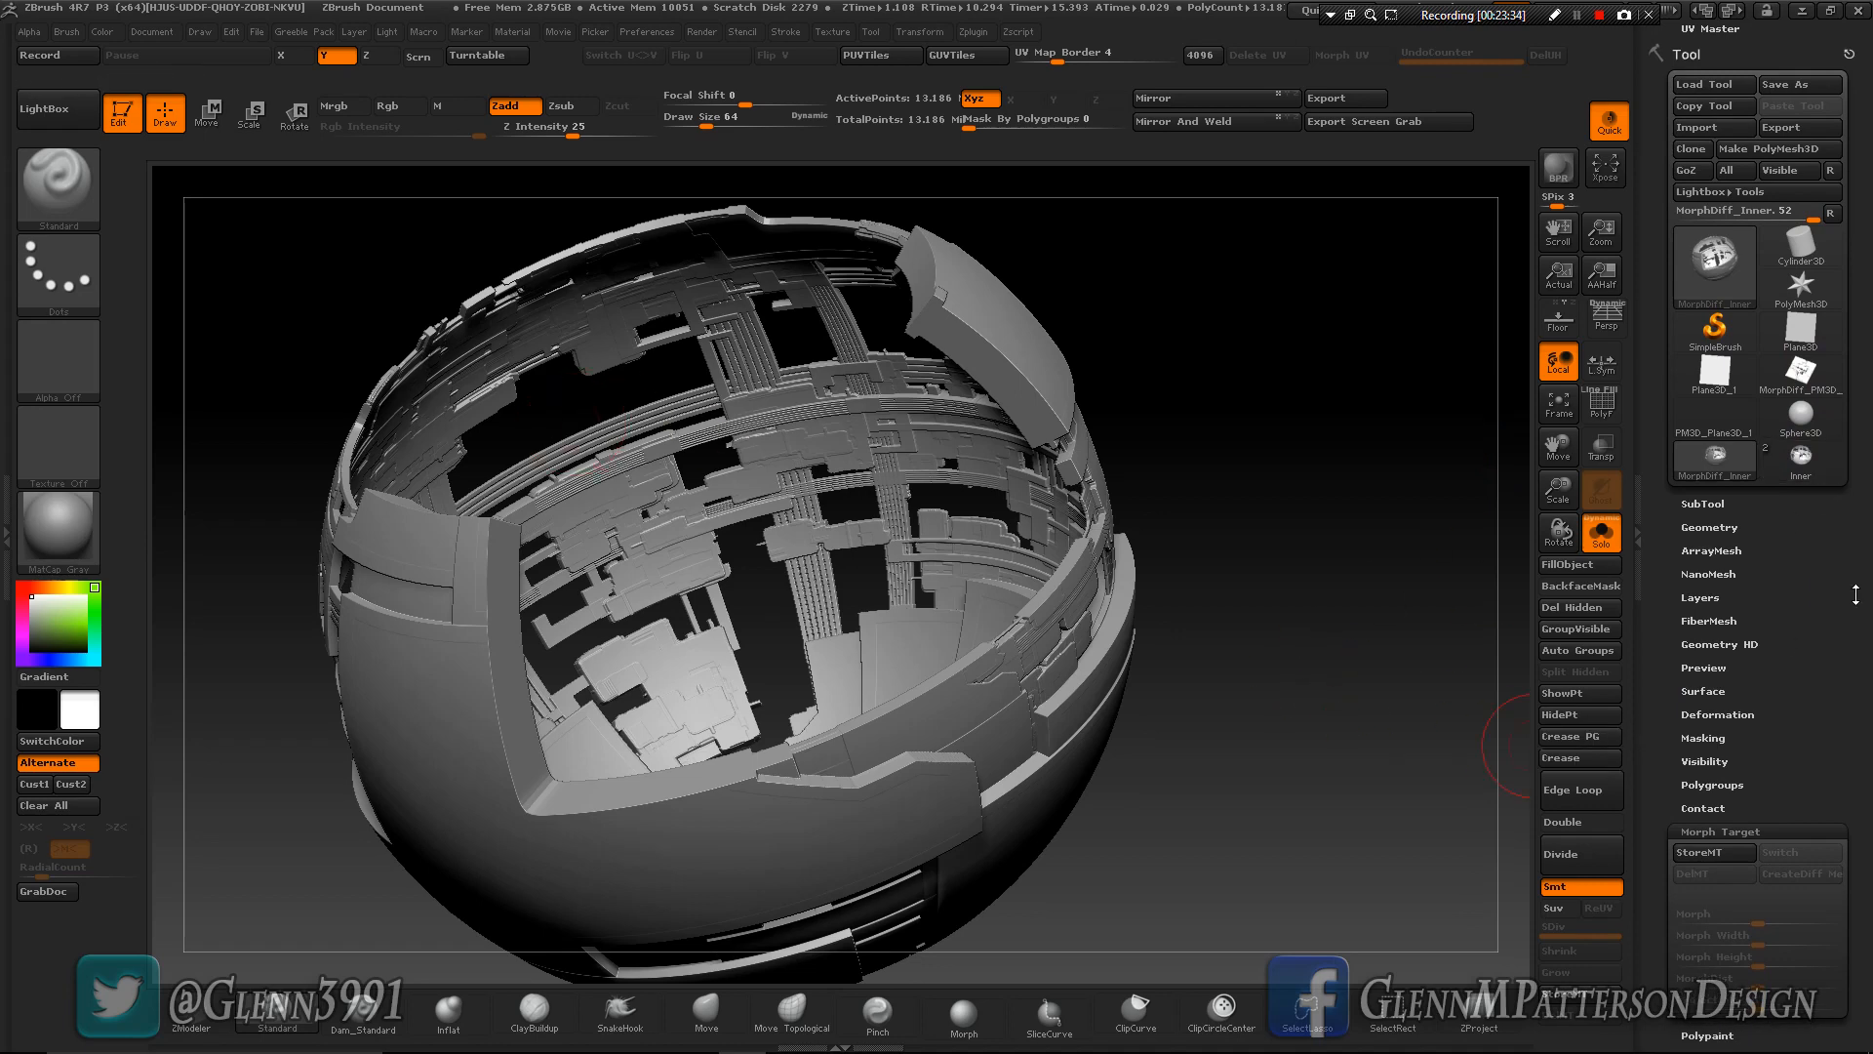
pyautogui.click(1725, 527)
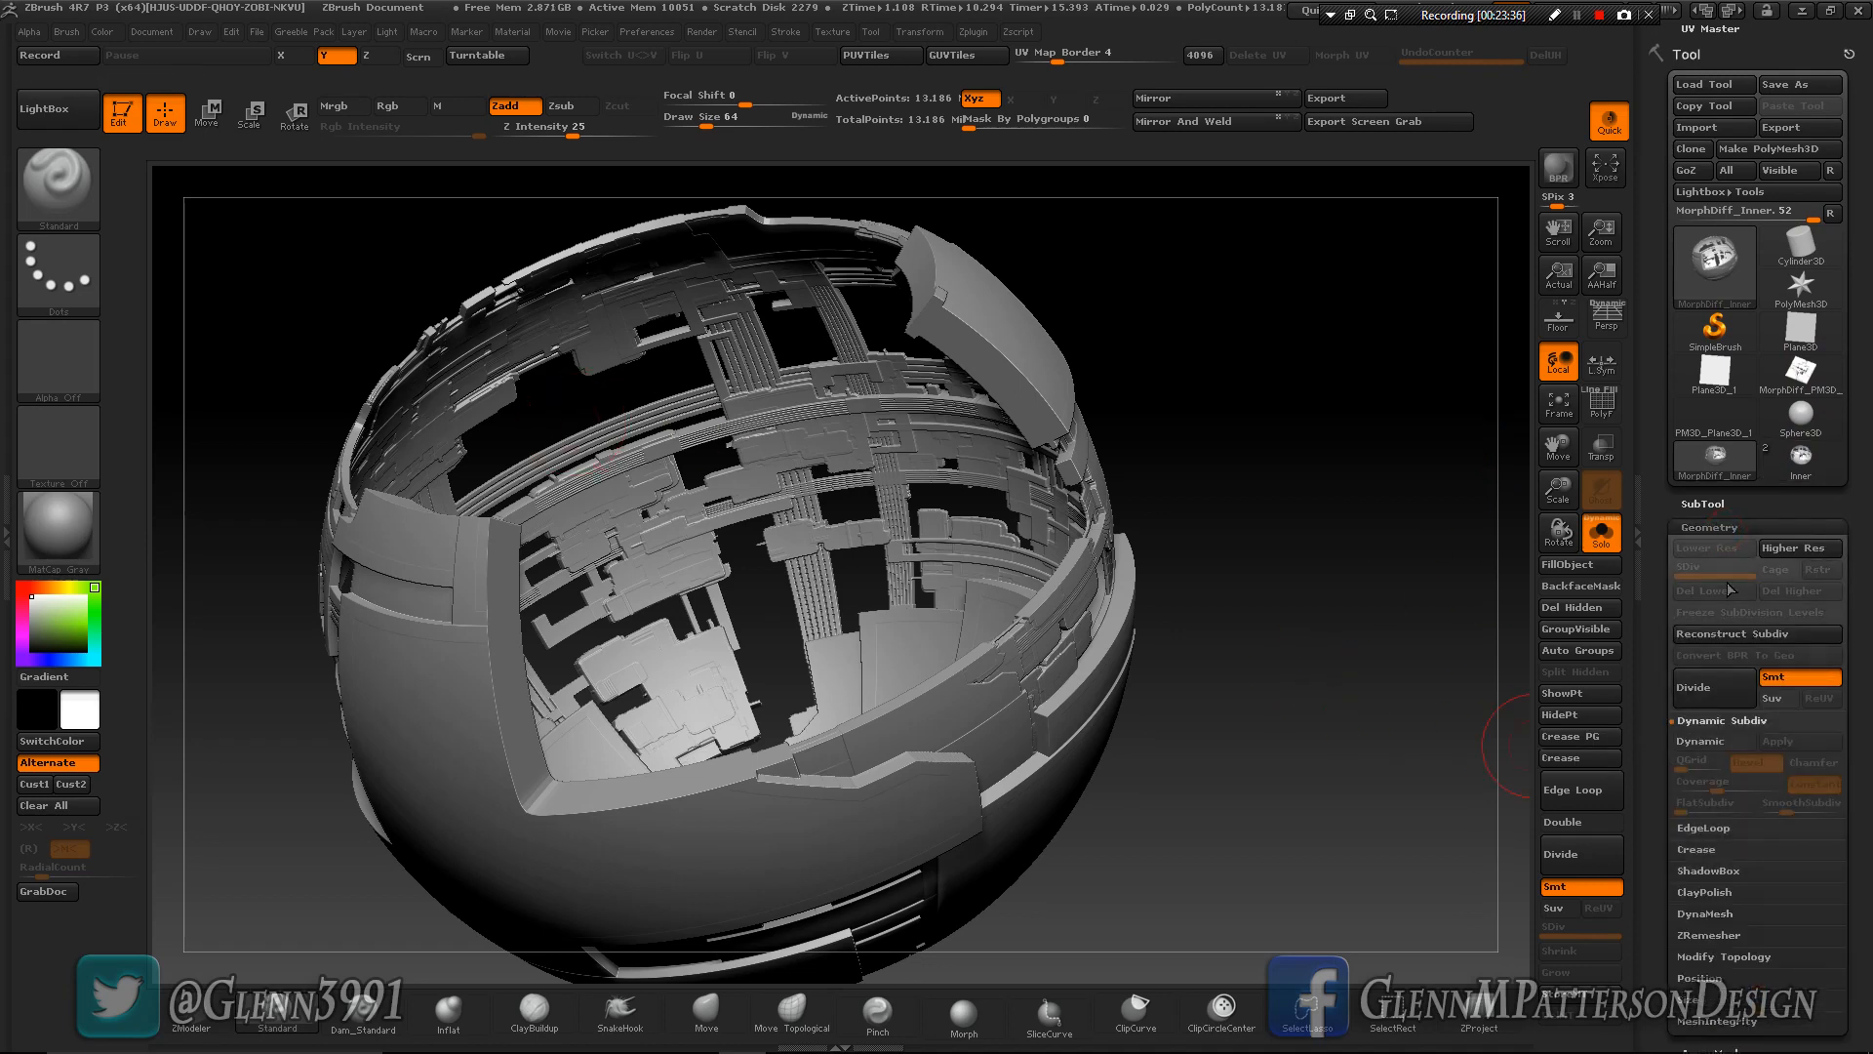
pyautogui.click(1703, 914)
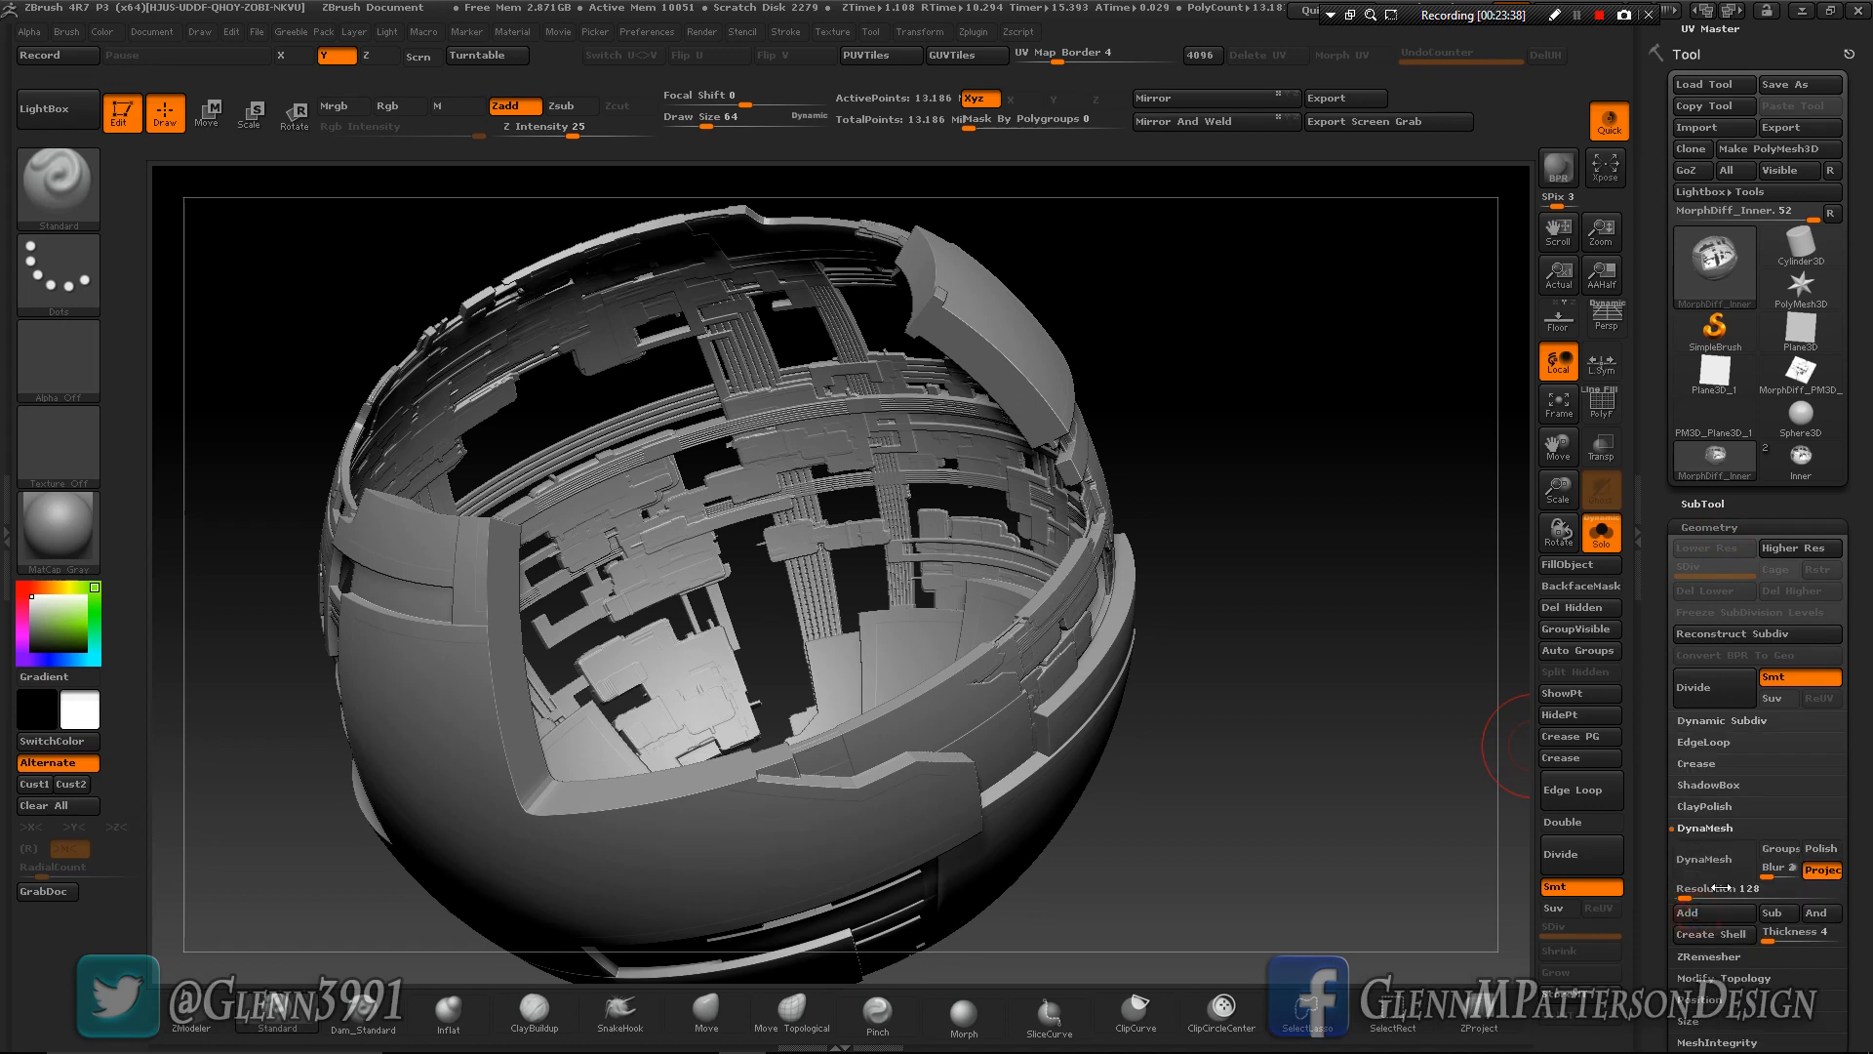
pyautogui.click(1727, 892)
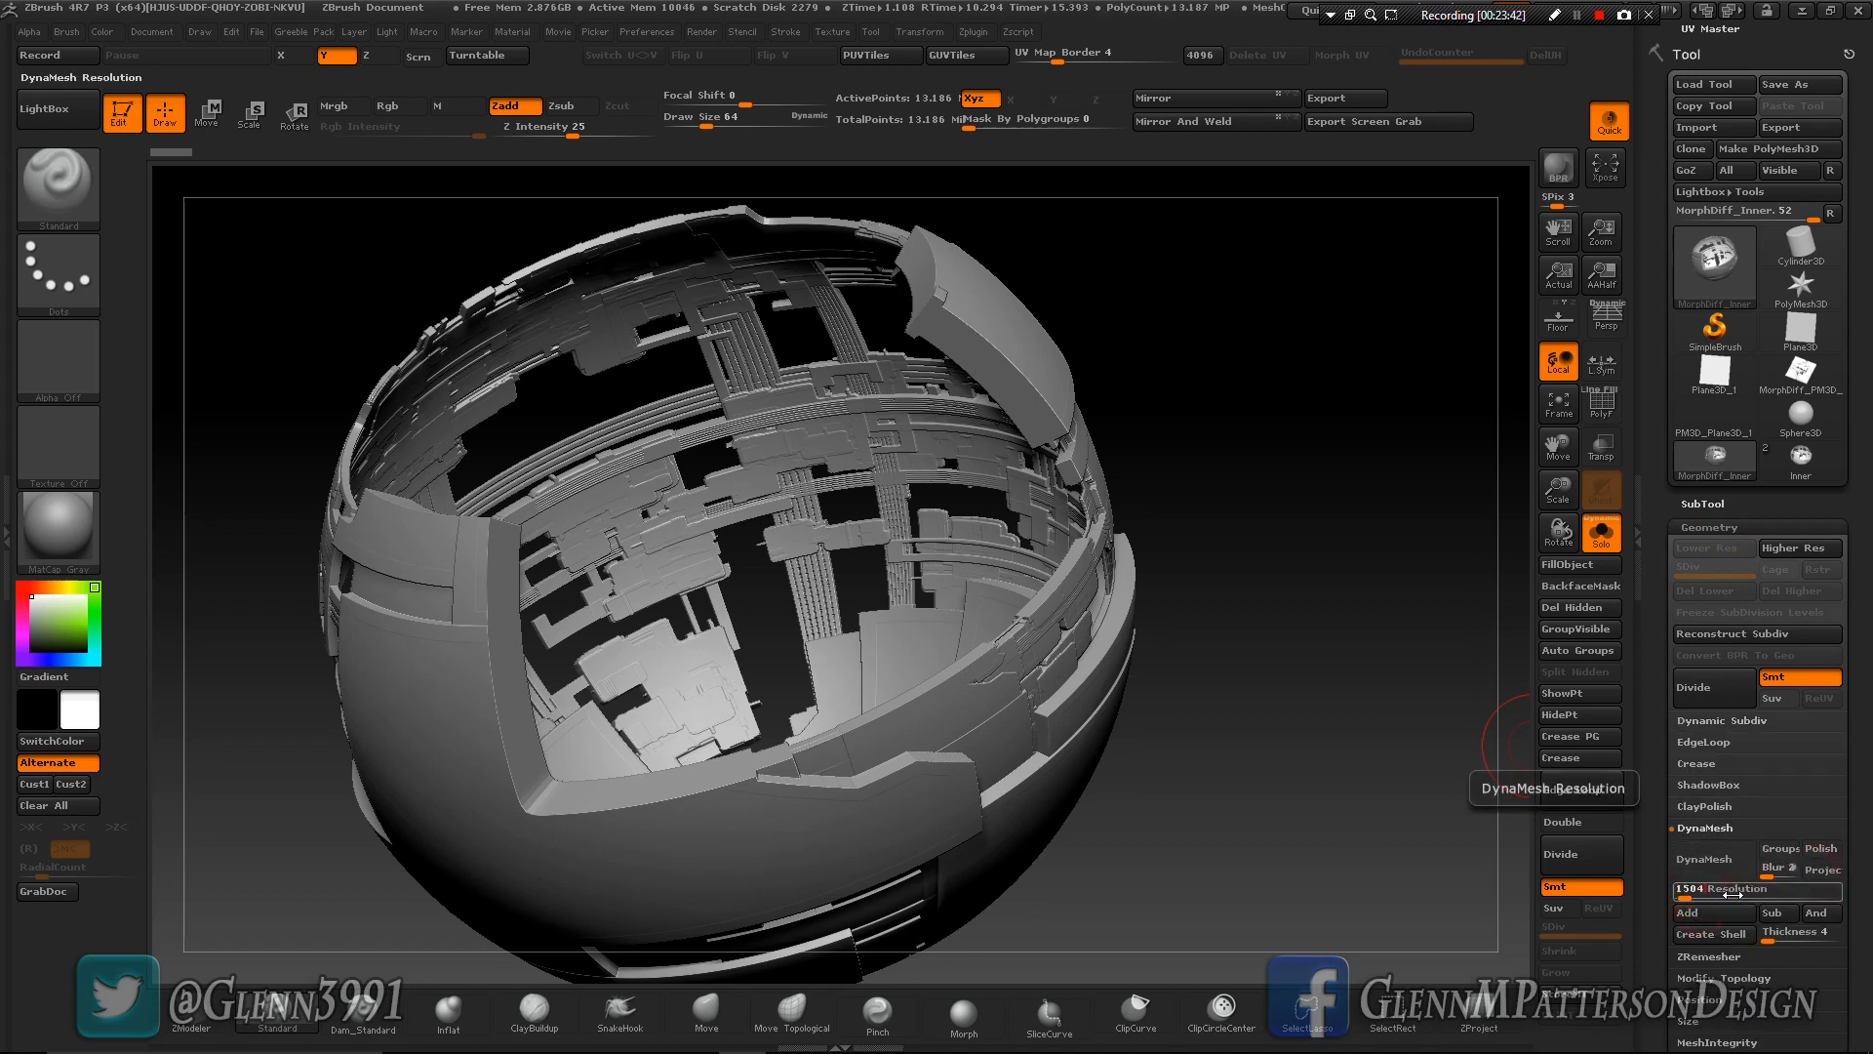
pyautogui.click(1724, 864)
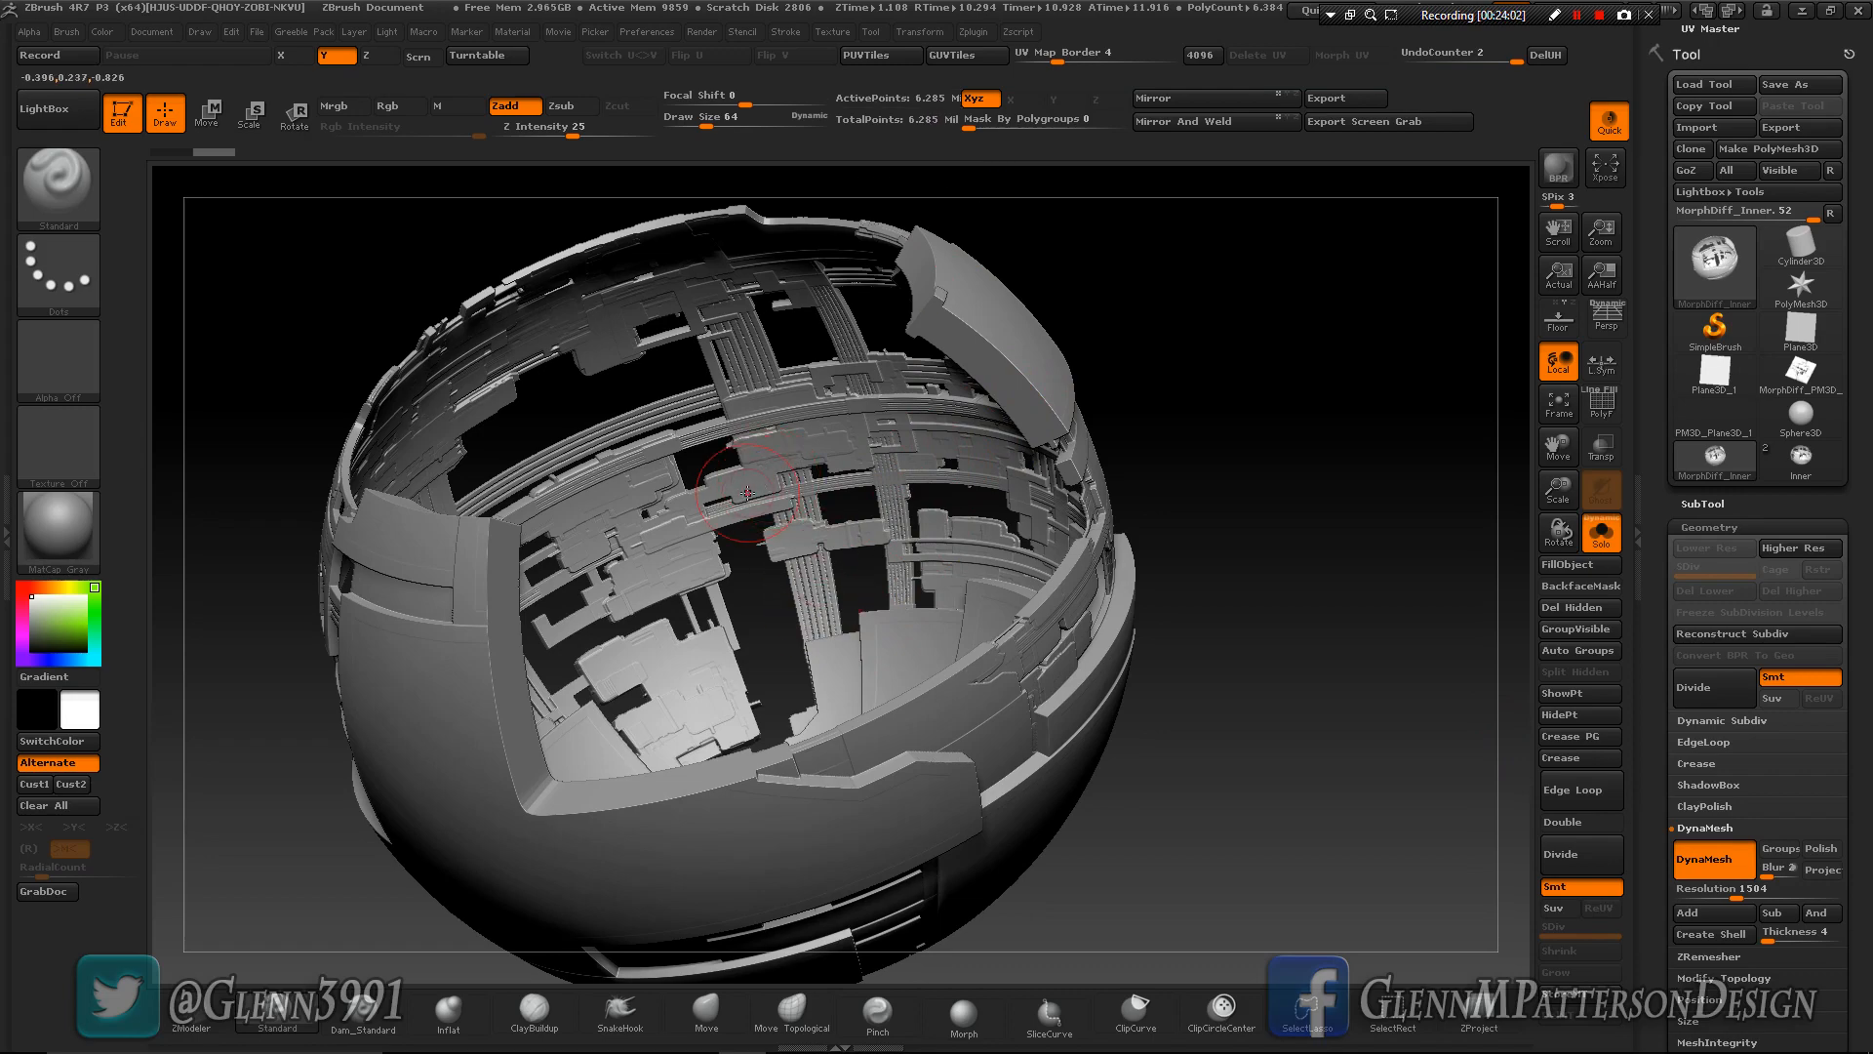
# Pre-process the current DynaMesh sphere in Decimation Master and decimate it to 500 k polys.
pyautogui.moveTo(748, 493)
pyautogui.mouseDown()
pyautogui.moveTo(852, 527)
pyautogui.moveTo(821, 586)
pyautogui.moveTo(973, 610)
pyautogui.moveTo(878, 543)
pyautogui.mouseUp()
pyautogui.click(1559, 402)
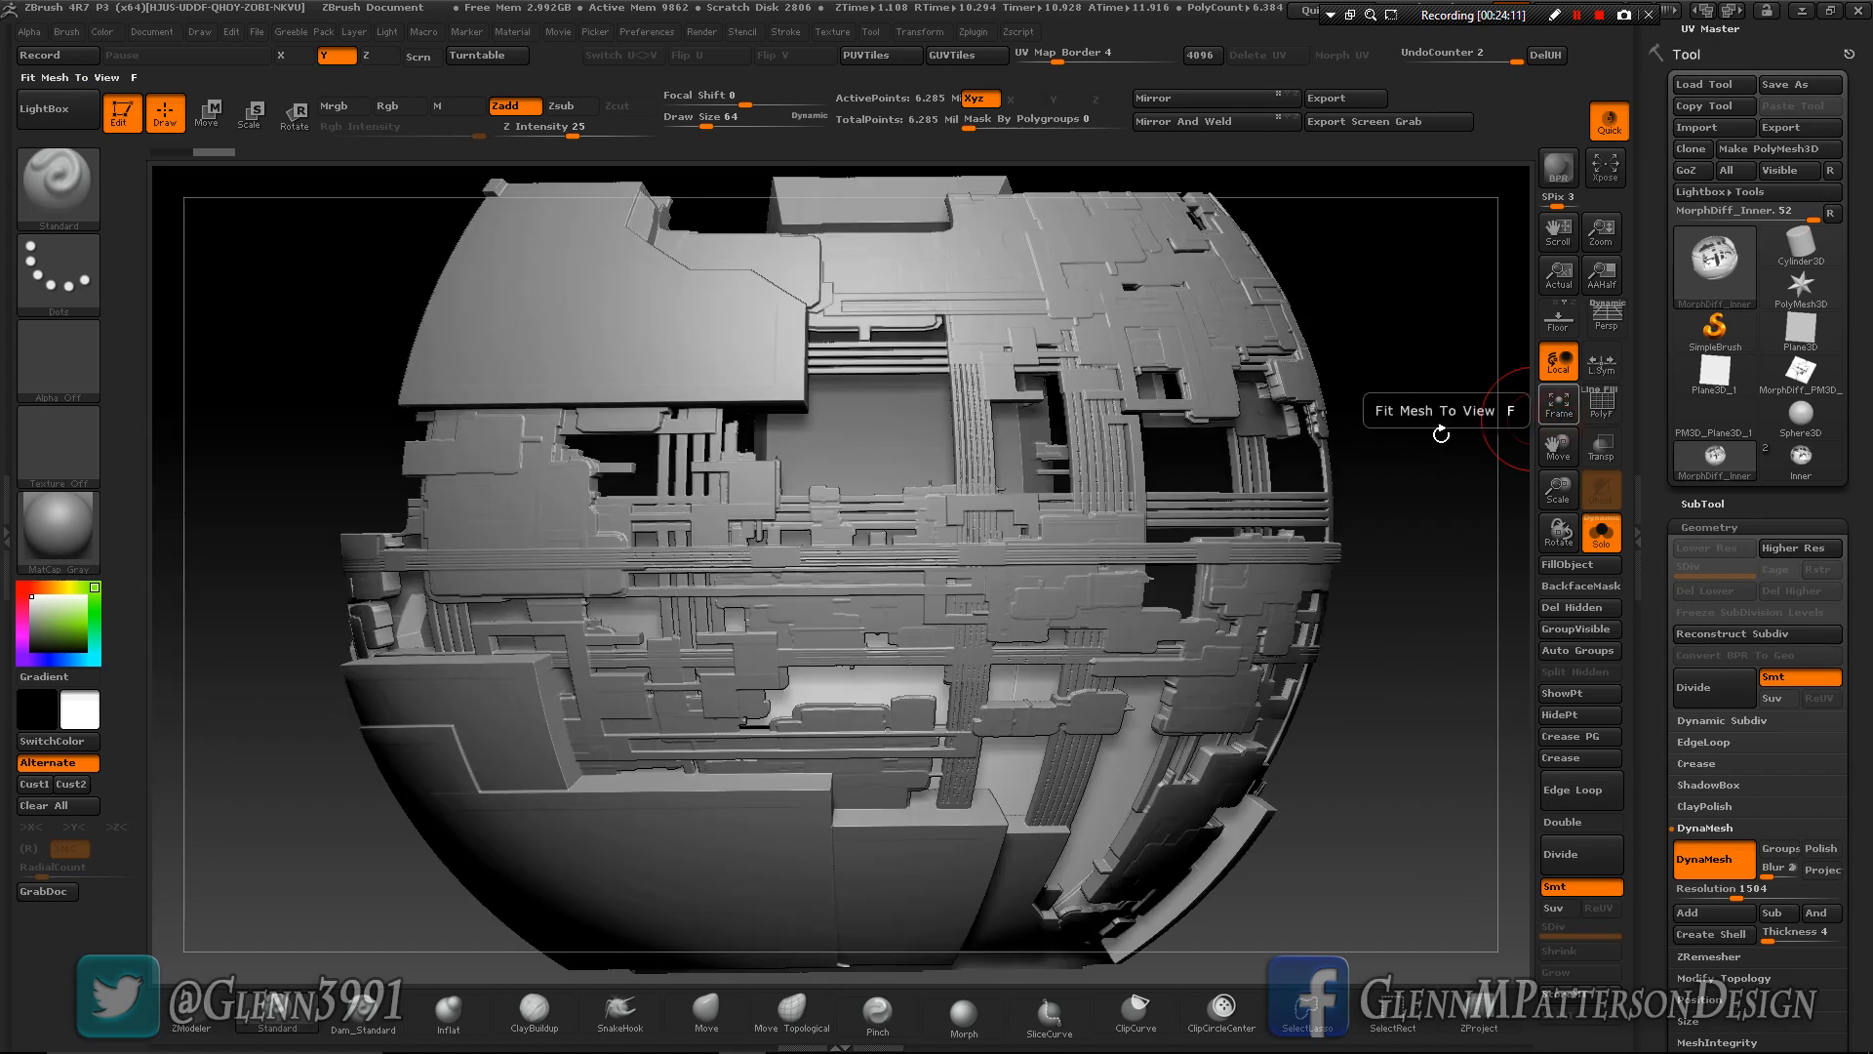
pyautogui.moveTo(648, 332)
pyautogui.mouseDown(button='right')
pyautogui.moveTo(683, 400)
pyautogui.moveTo(936, 429)
pyautogui.mouseUp(button='right')
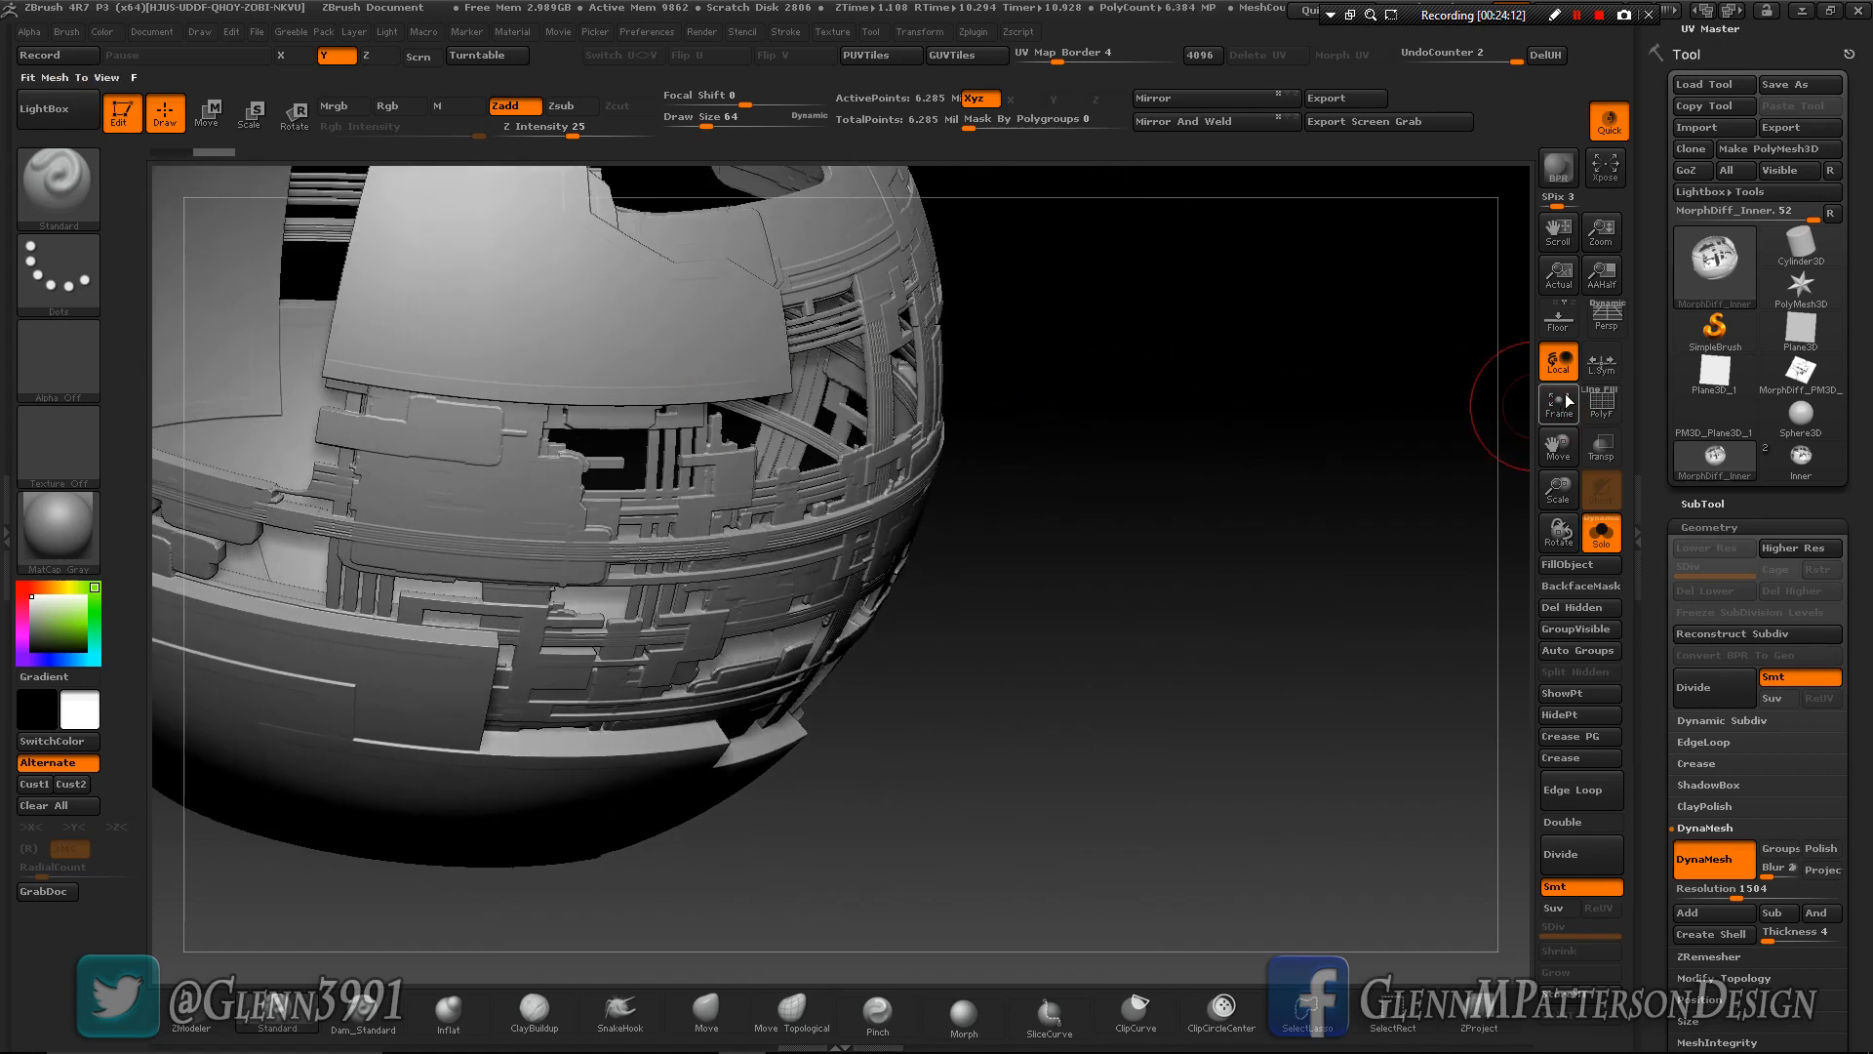
pyautogui.click(1559, 410)
pyautogui.scroll(10, 1869, 466)
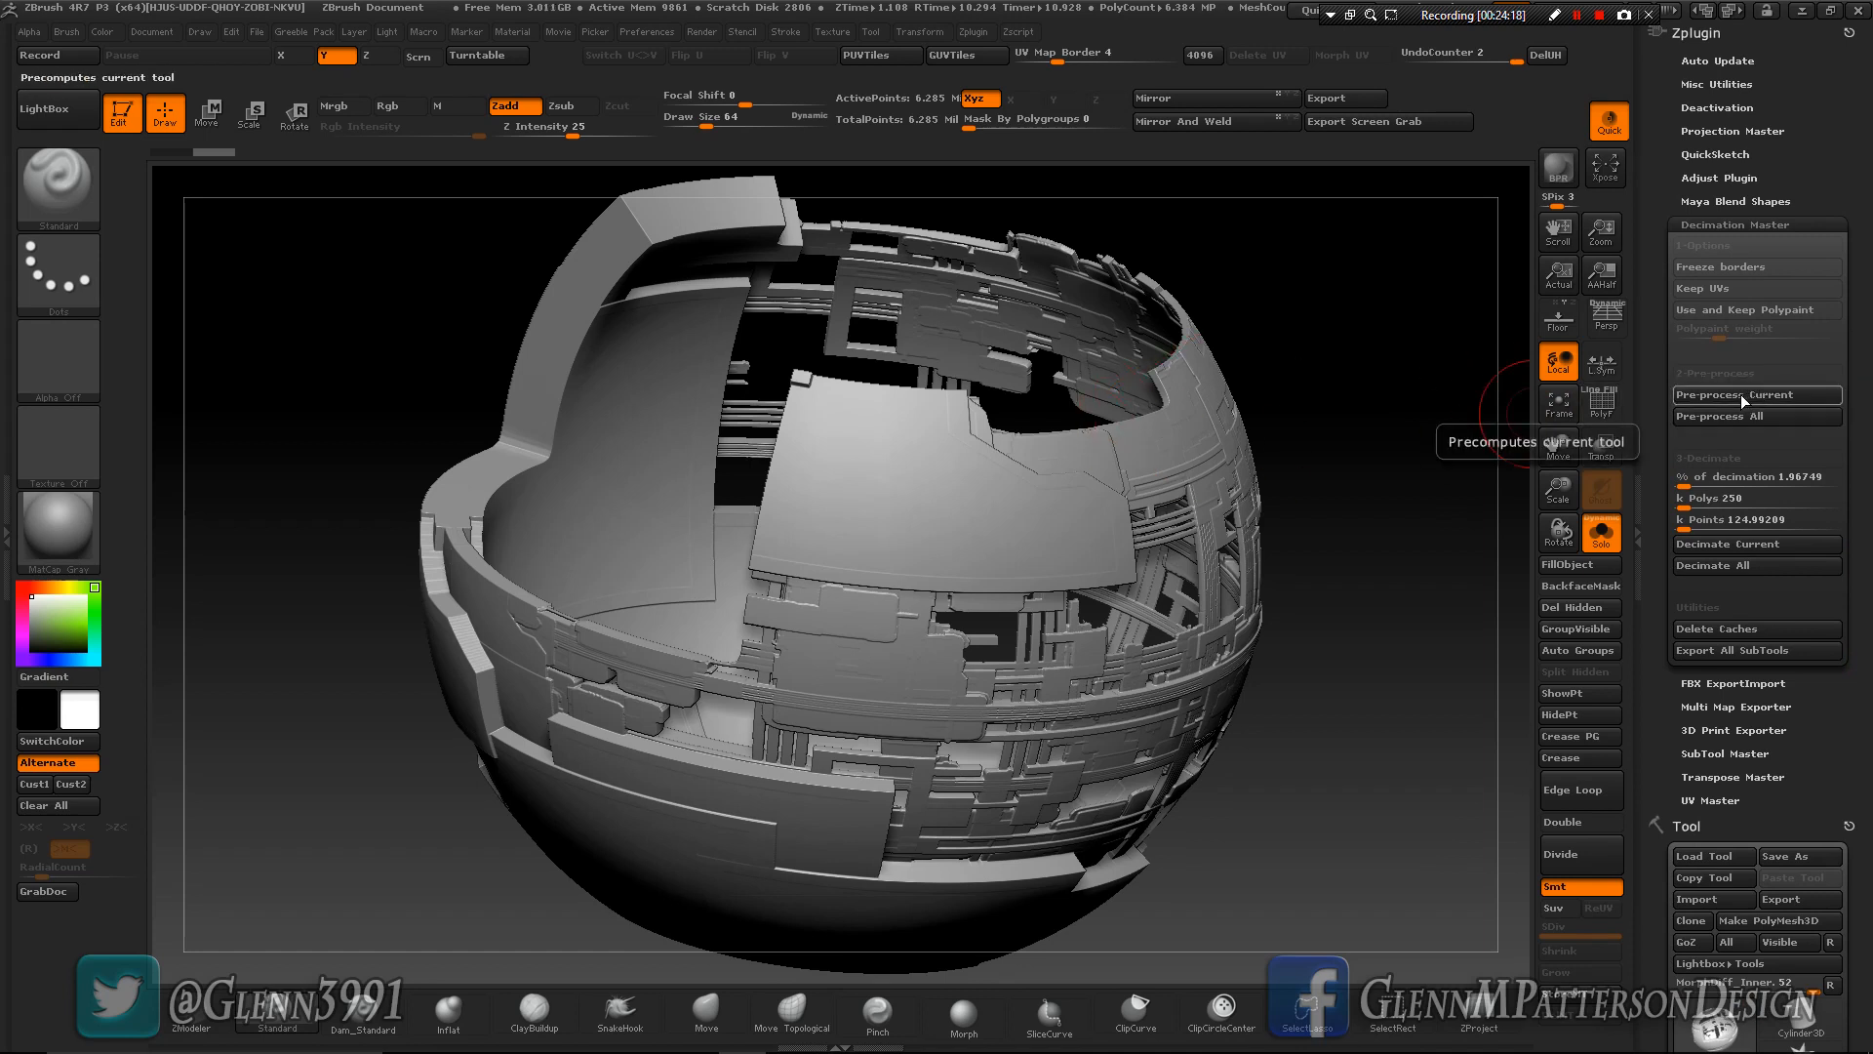
pyautogui.click(1745, 398)
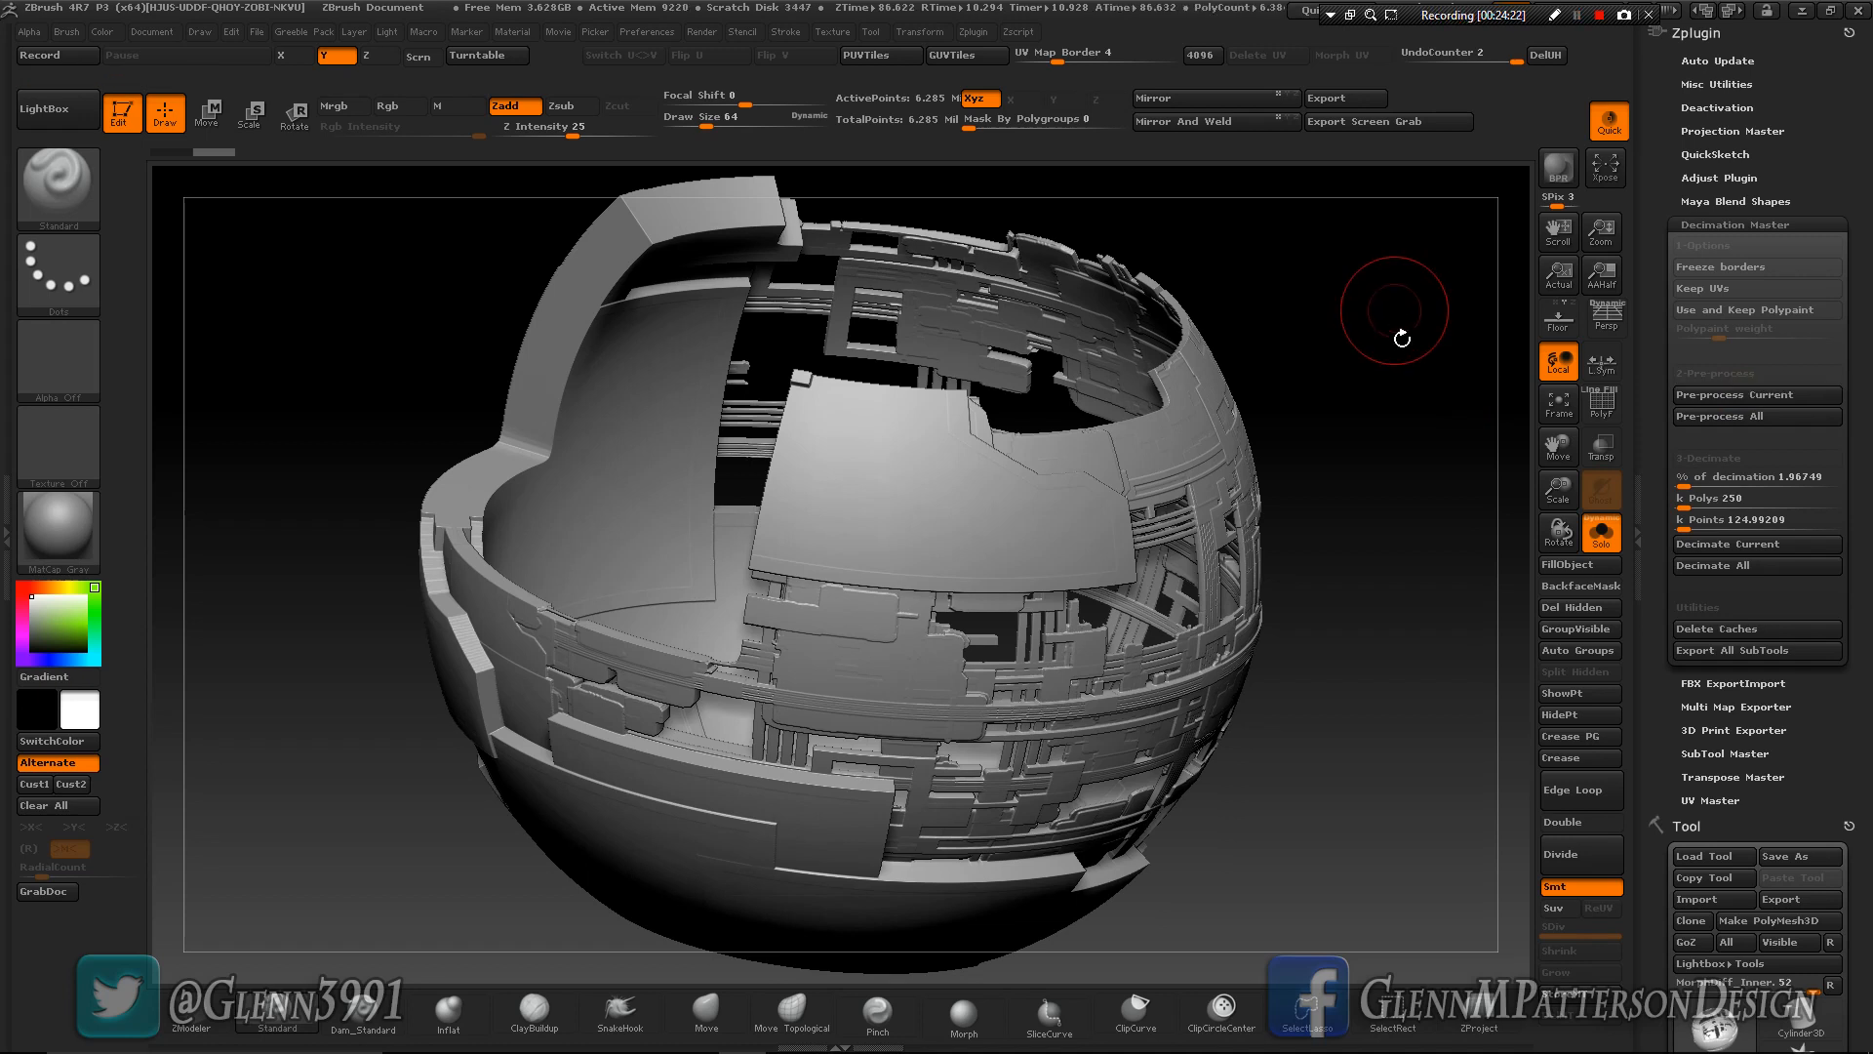
pyautogui.click(1756, 497)
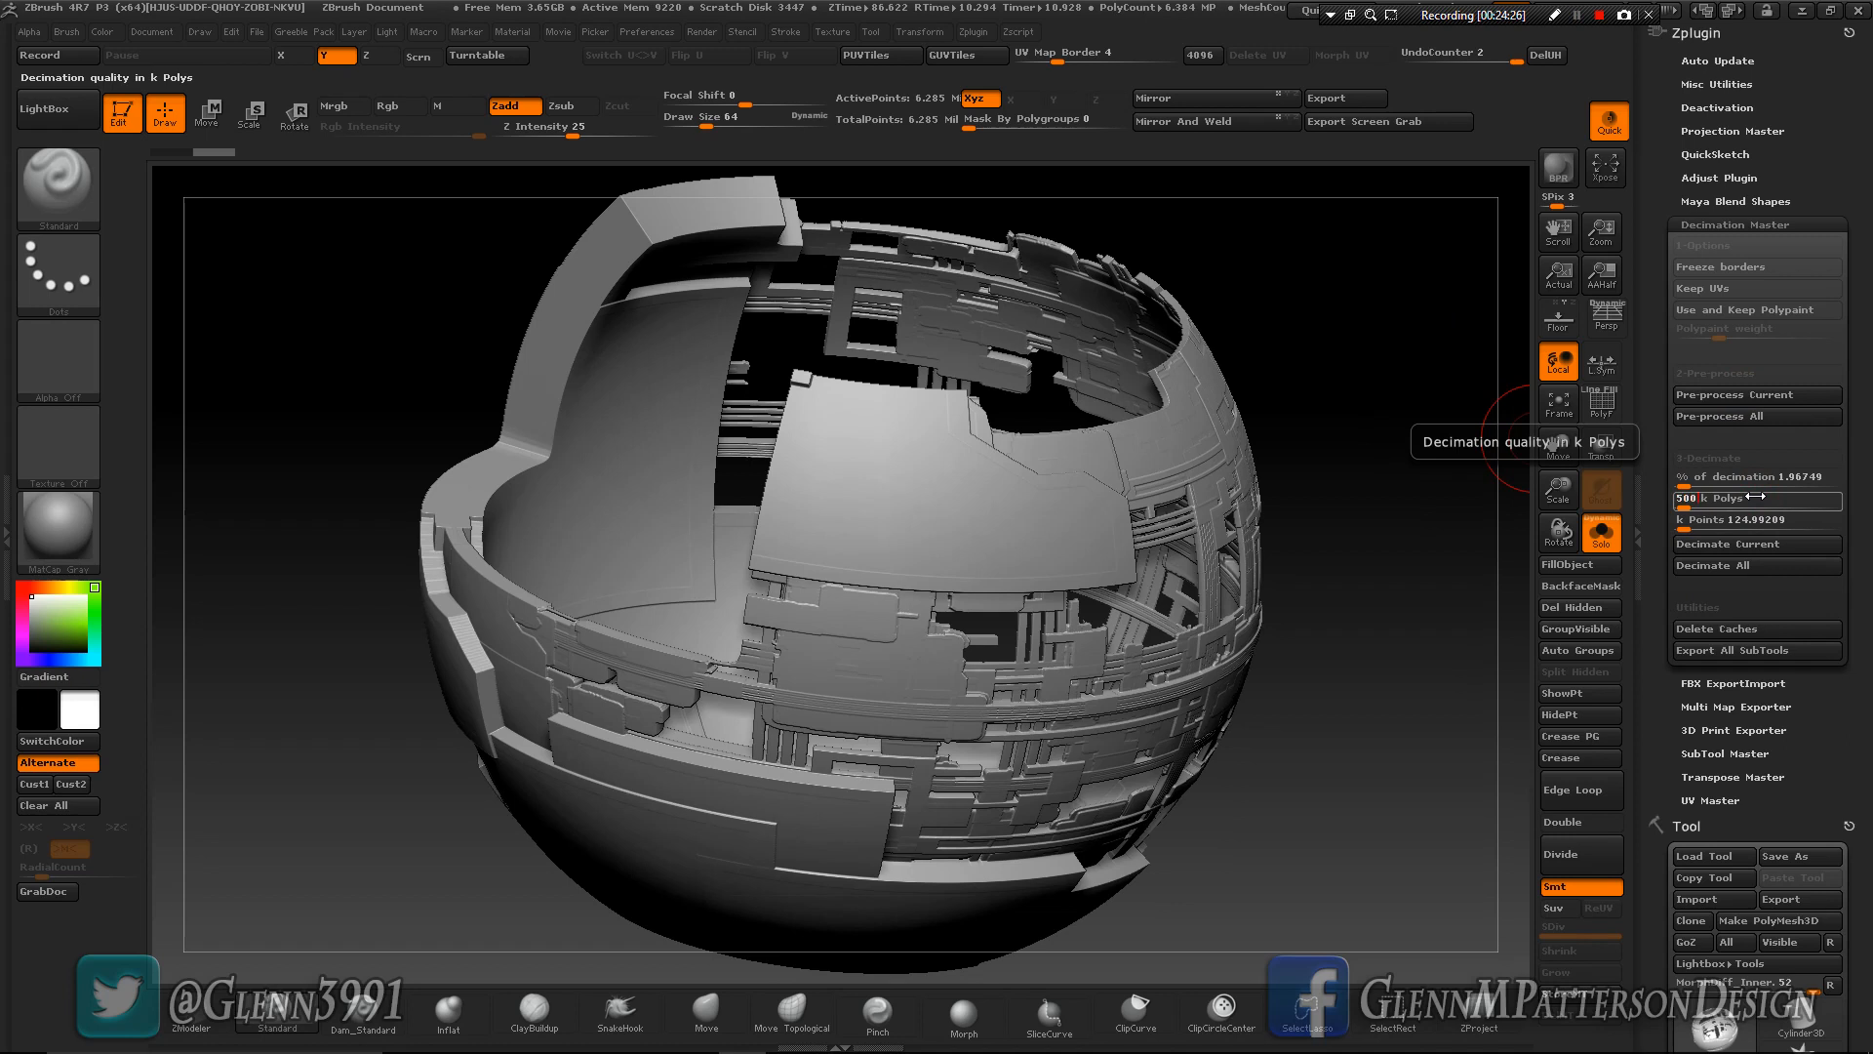
pyautogui.press('Return')
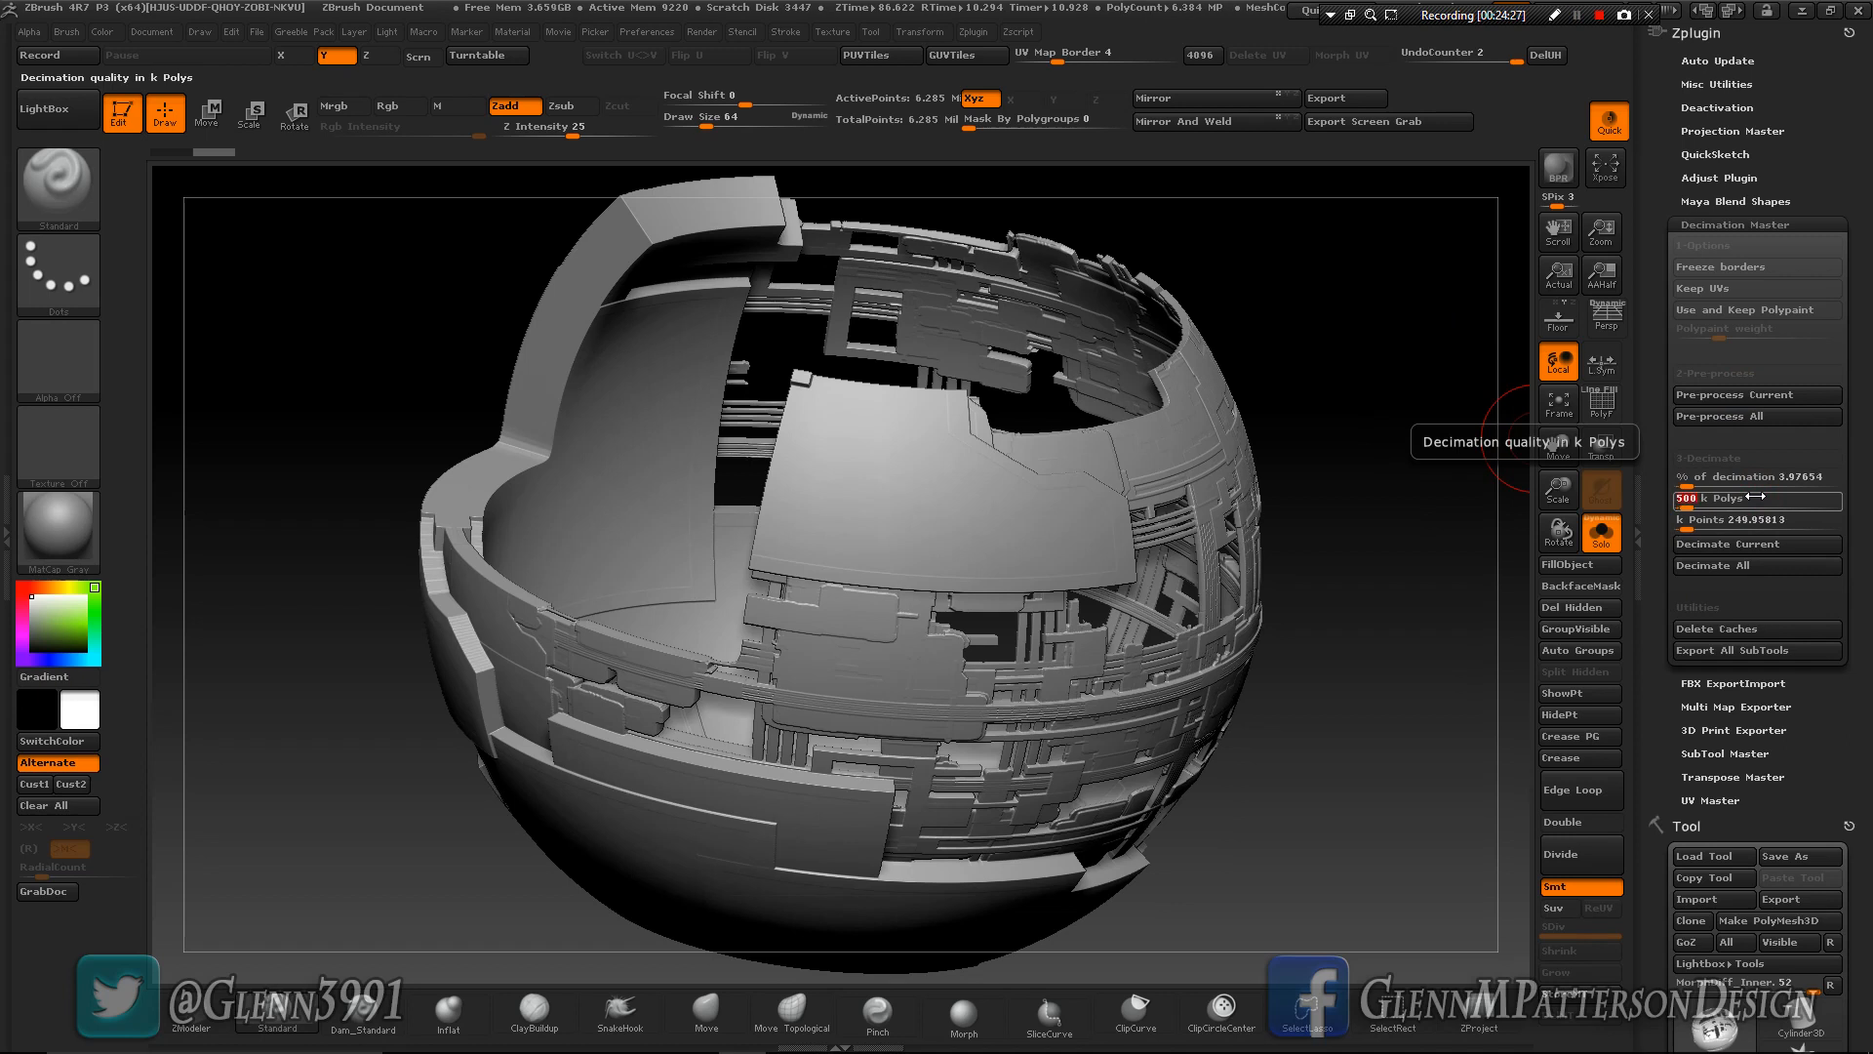
pyautogui.click(1730, 544)
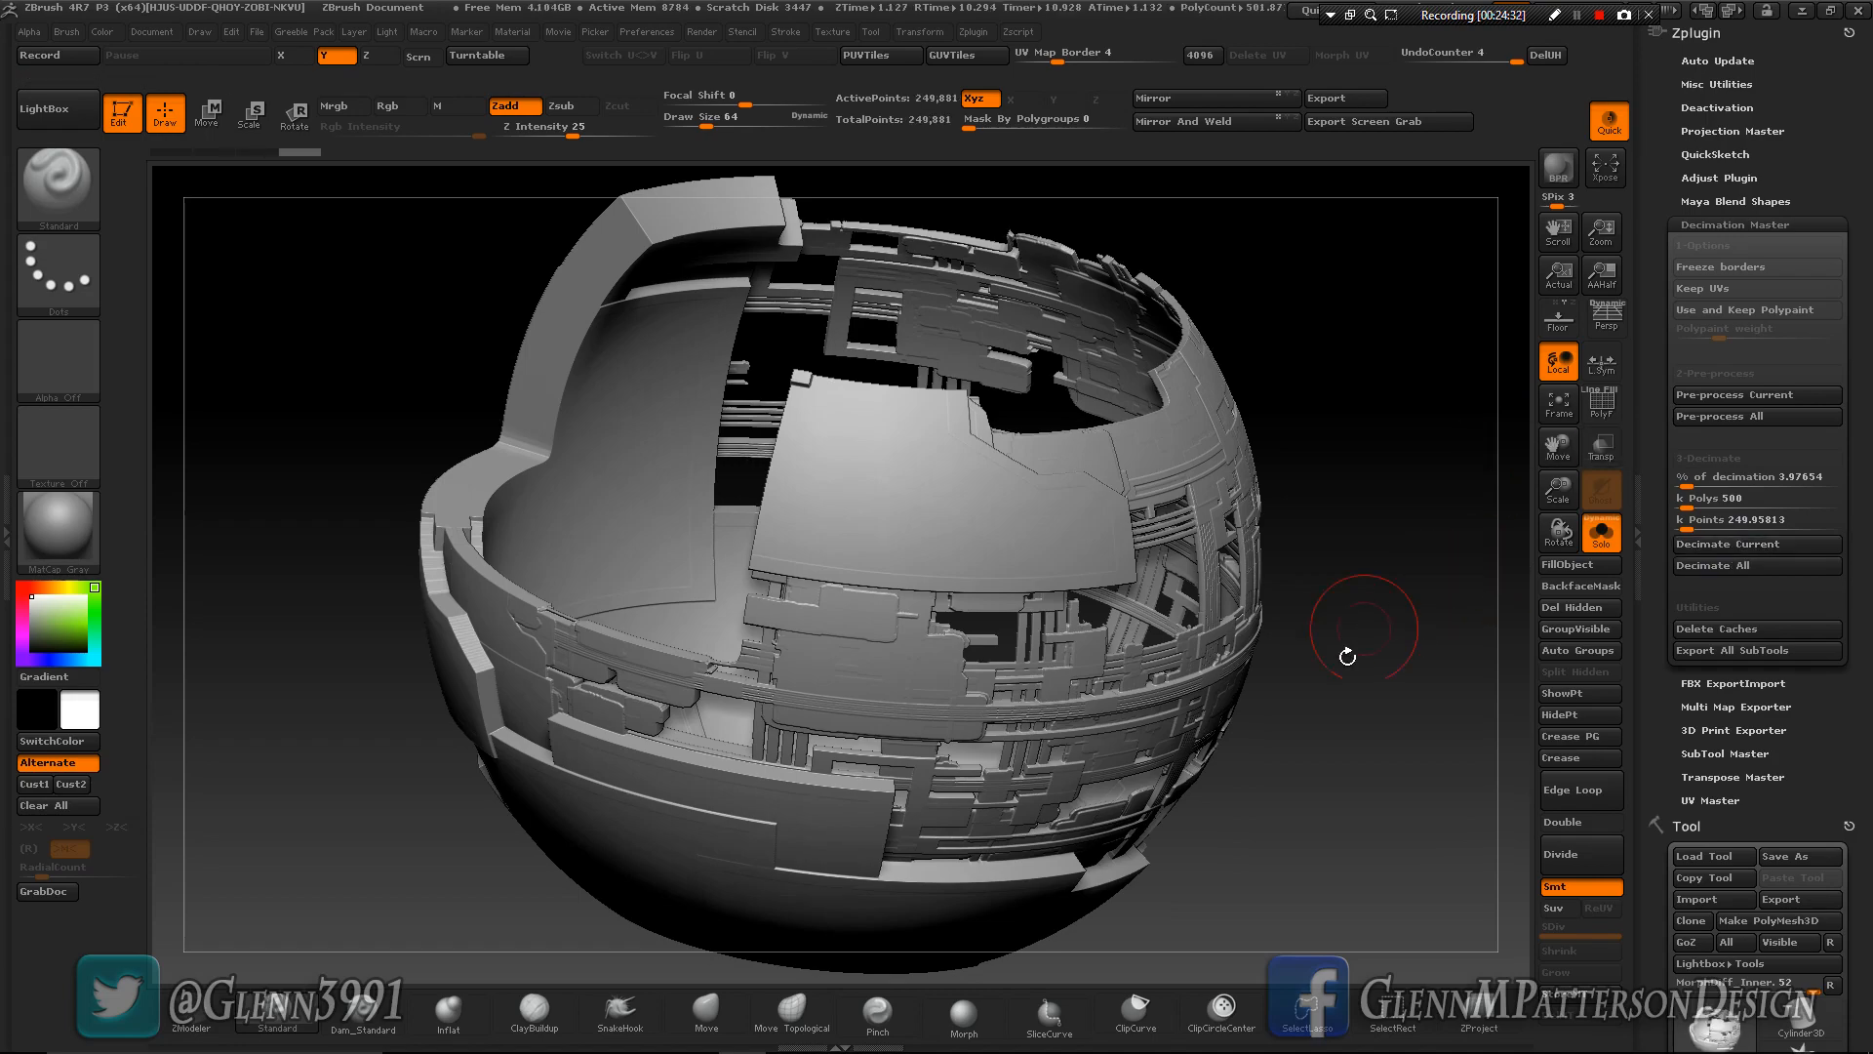
# Examine the decimated sphere's topology and panel detail from several angles, with the polyframe shown and hidden.
pyautogui.moveTo(1342, 746)
pyautogui.mouseDown()
pyautogui.moveTo(1291, 725)
pyautogui.moveTo(1379, 556)
pyautogui.moveTo(1439, 751)
pyautogui.mouseUp()
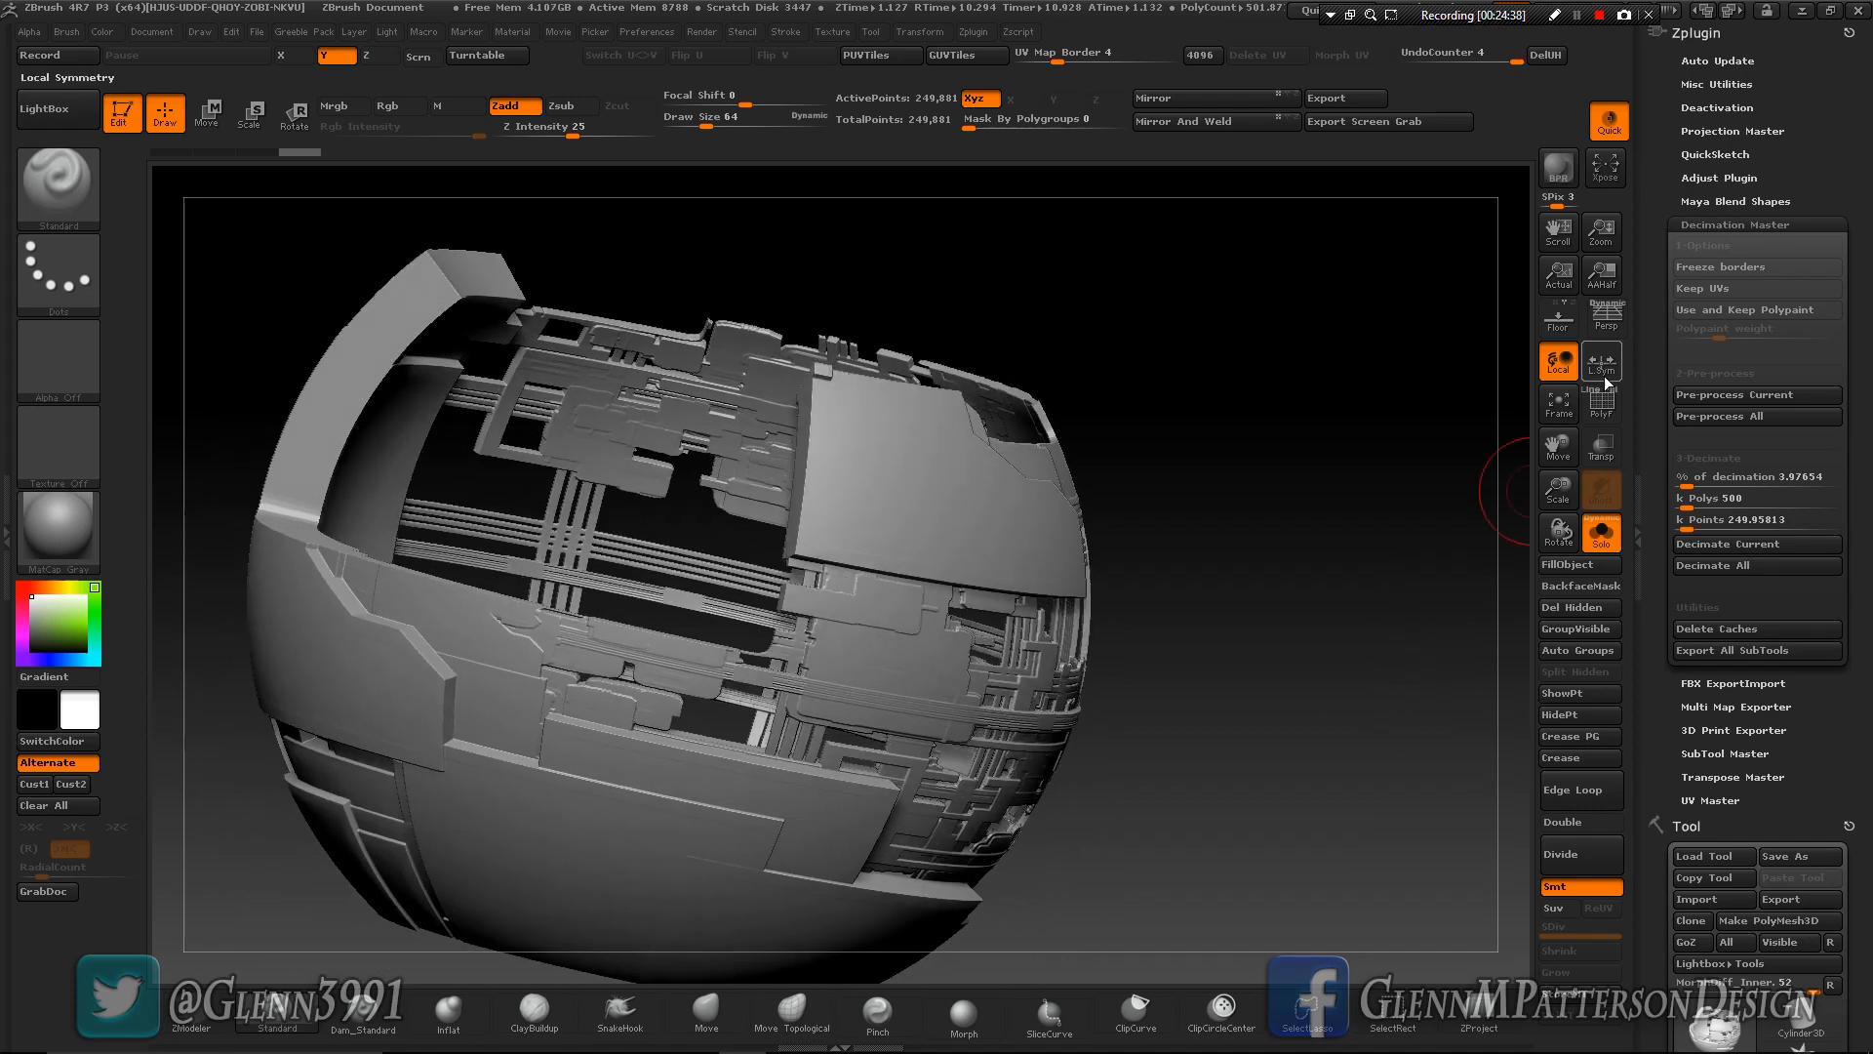
pyautogui.click(1601, 410)
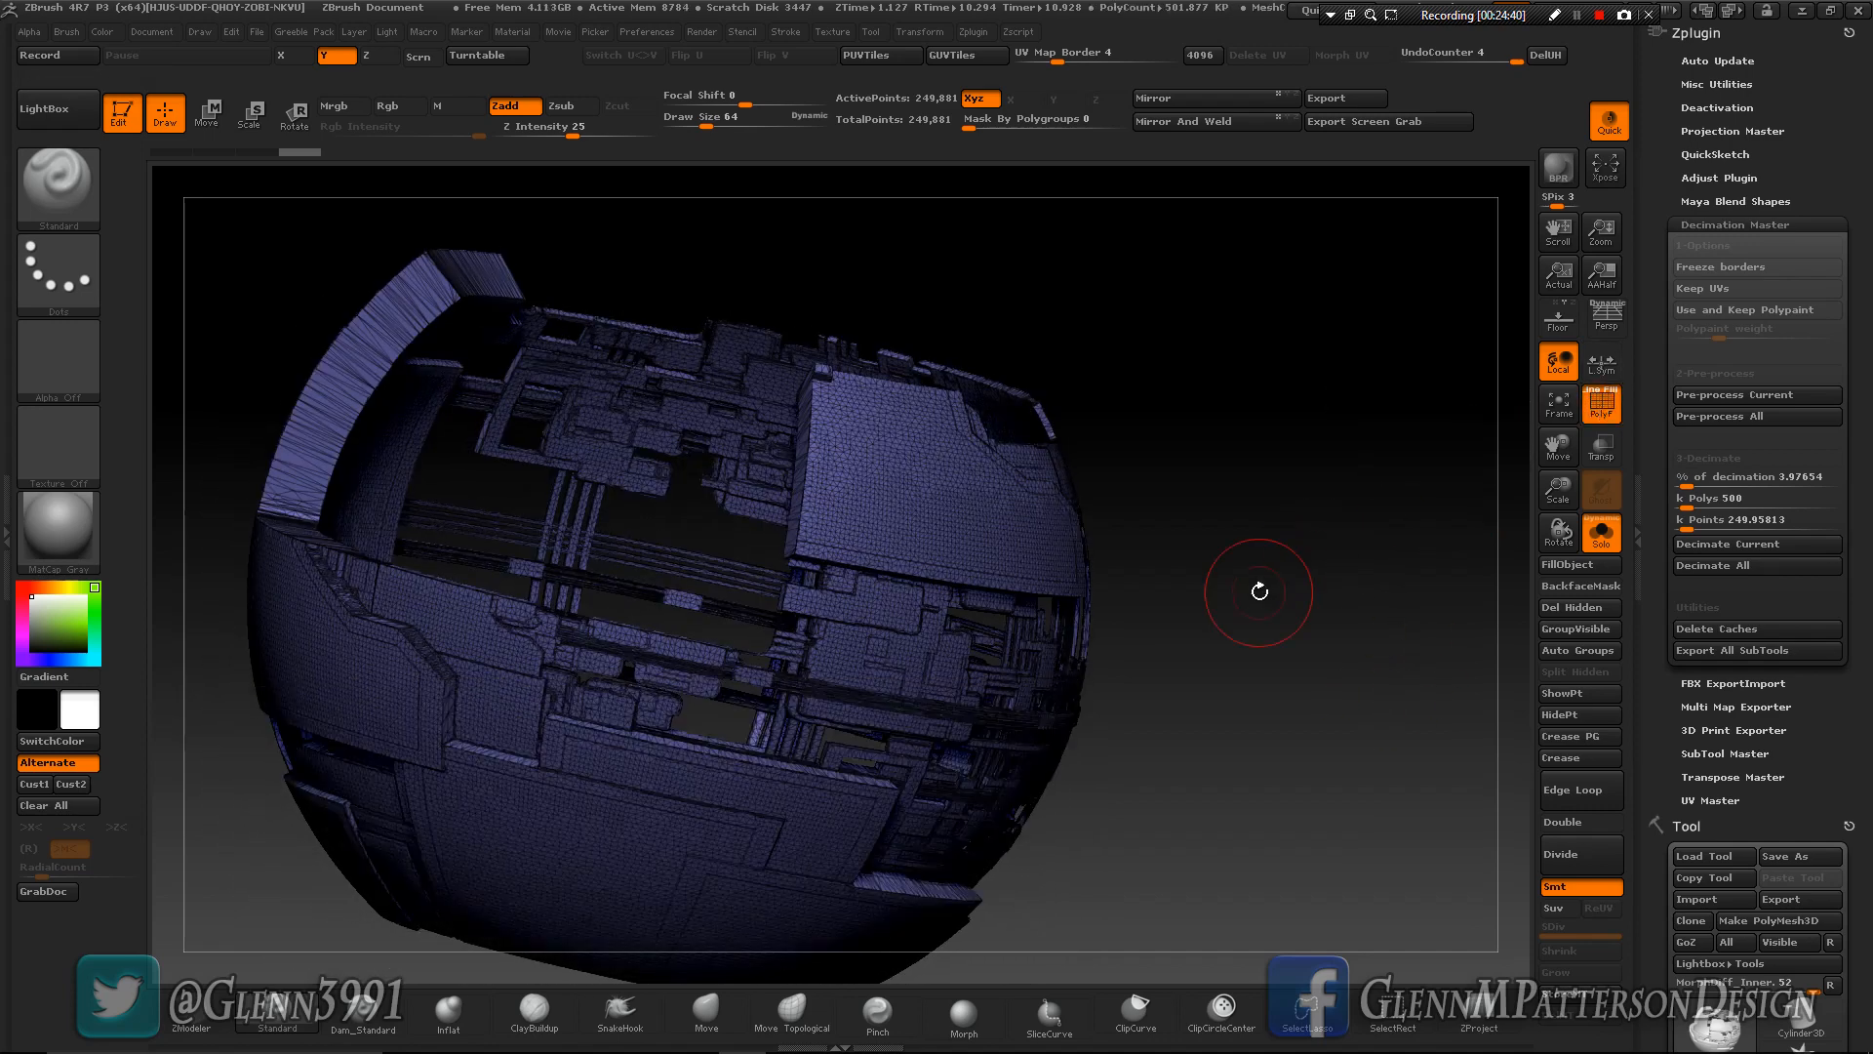
pyautogui.moveTo(1259, 599); pyautogui.dragTo(1472, 459)
pyautogui.click(1559, 402)
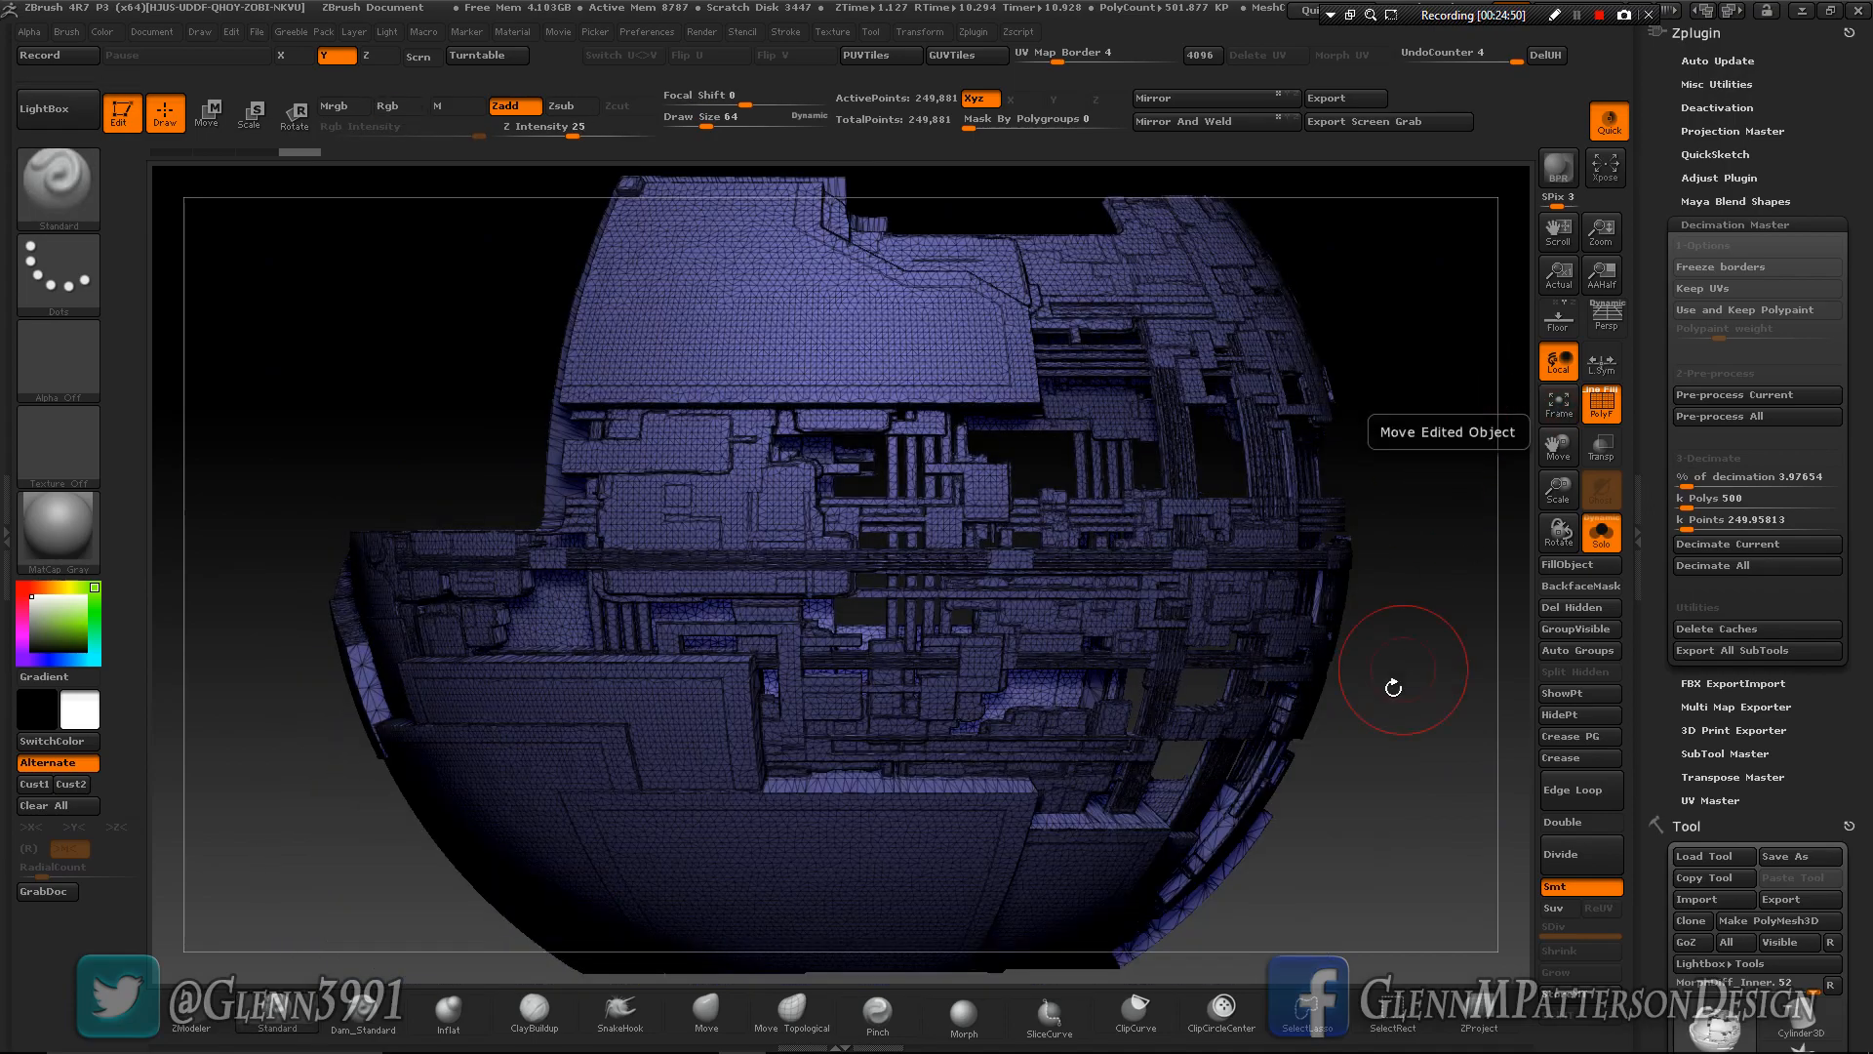
pyautogui.moveTo(1392, 764); pyautogui.dragTo(1347, 783)
pyautogui.click(1601, 402)
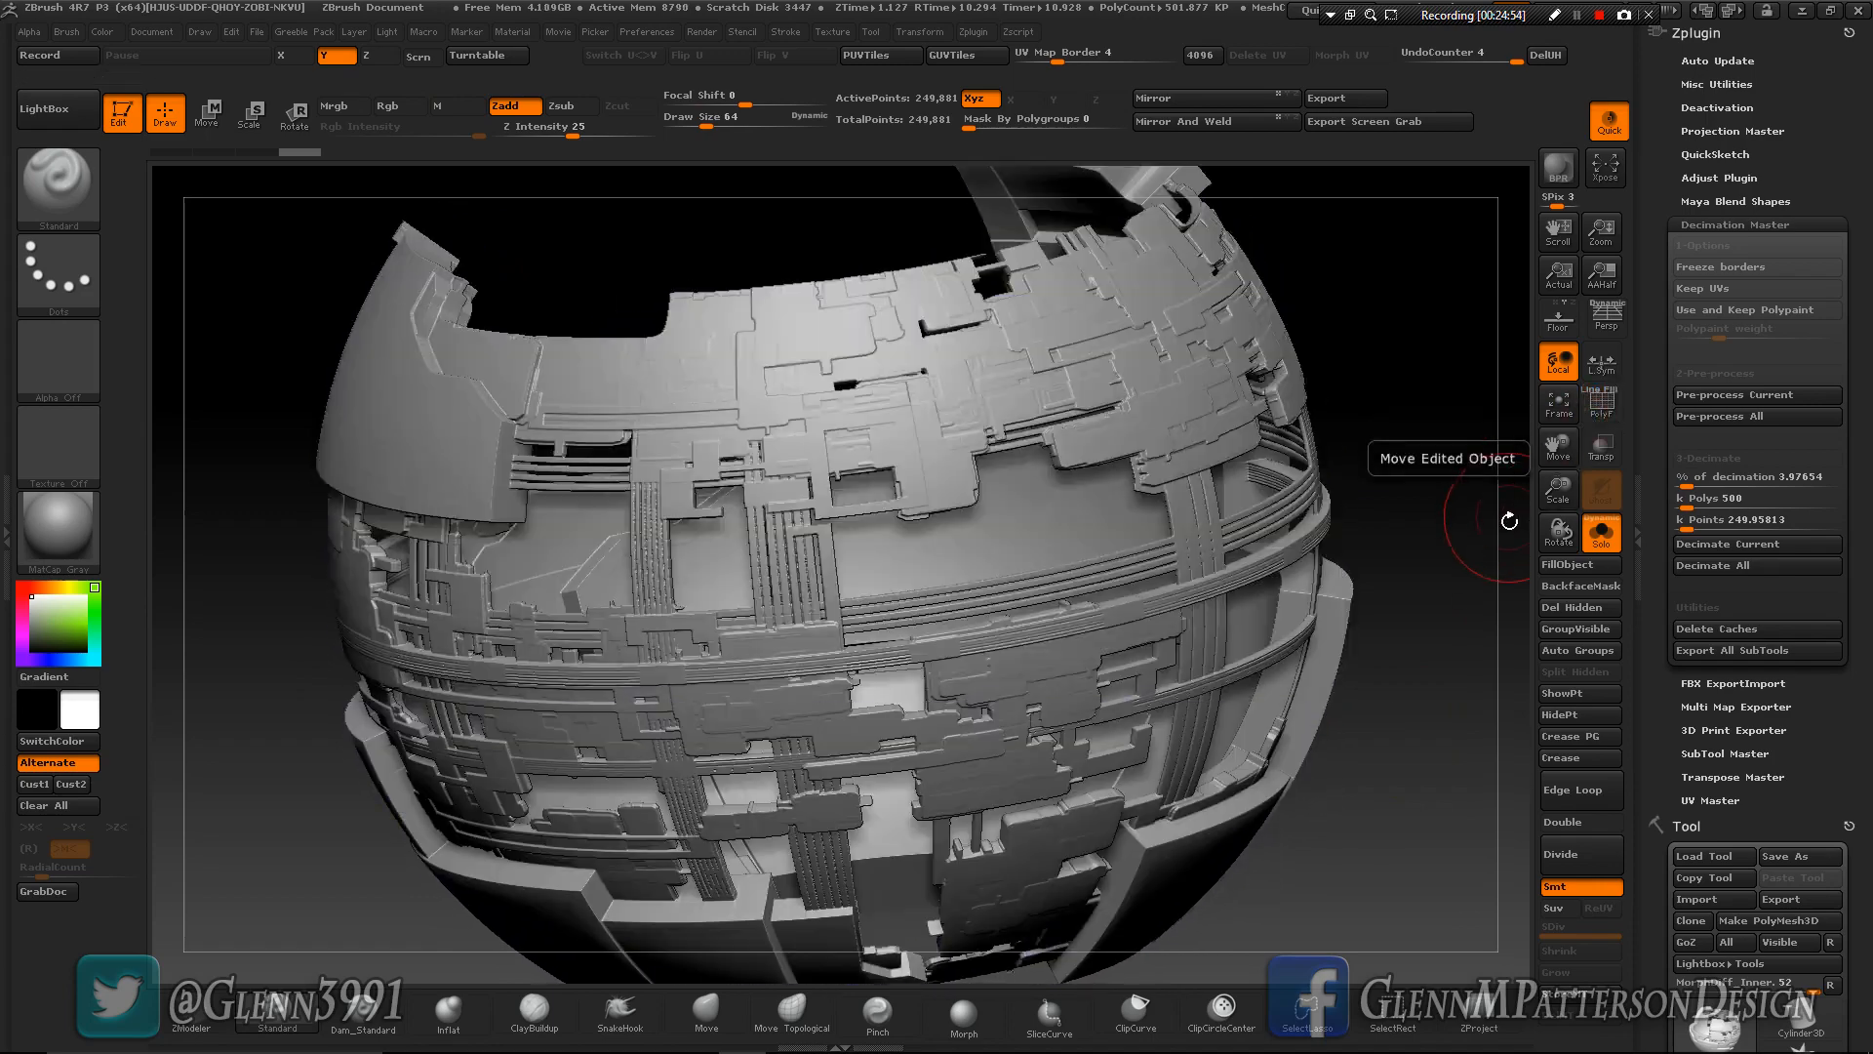
pyautogui.click(1557, 404)
pyautogui.moveTo(1338, 669)
pyautogui.mouseDown()
pyautogui.moveTo(1364, 654)
pyautogui.moveTo(1330, 665)
pyautogui.moveTo(1345, 699)
pyautogui.moveTo(1280, 696)
pyautogui.mouseUp()
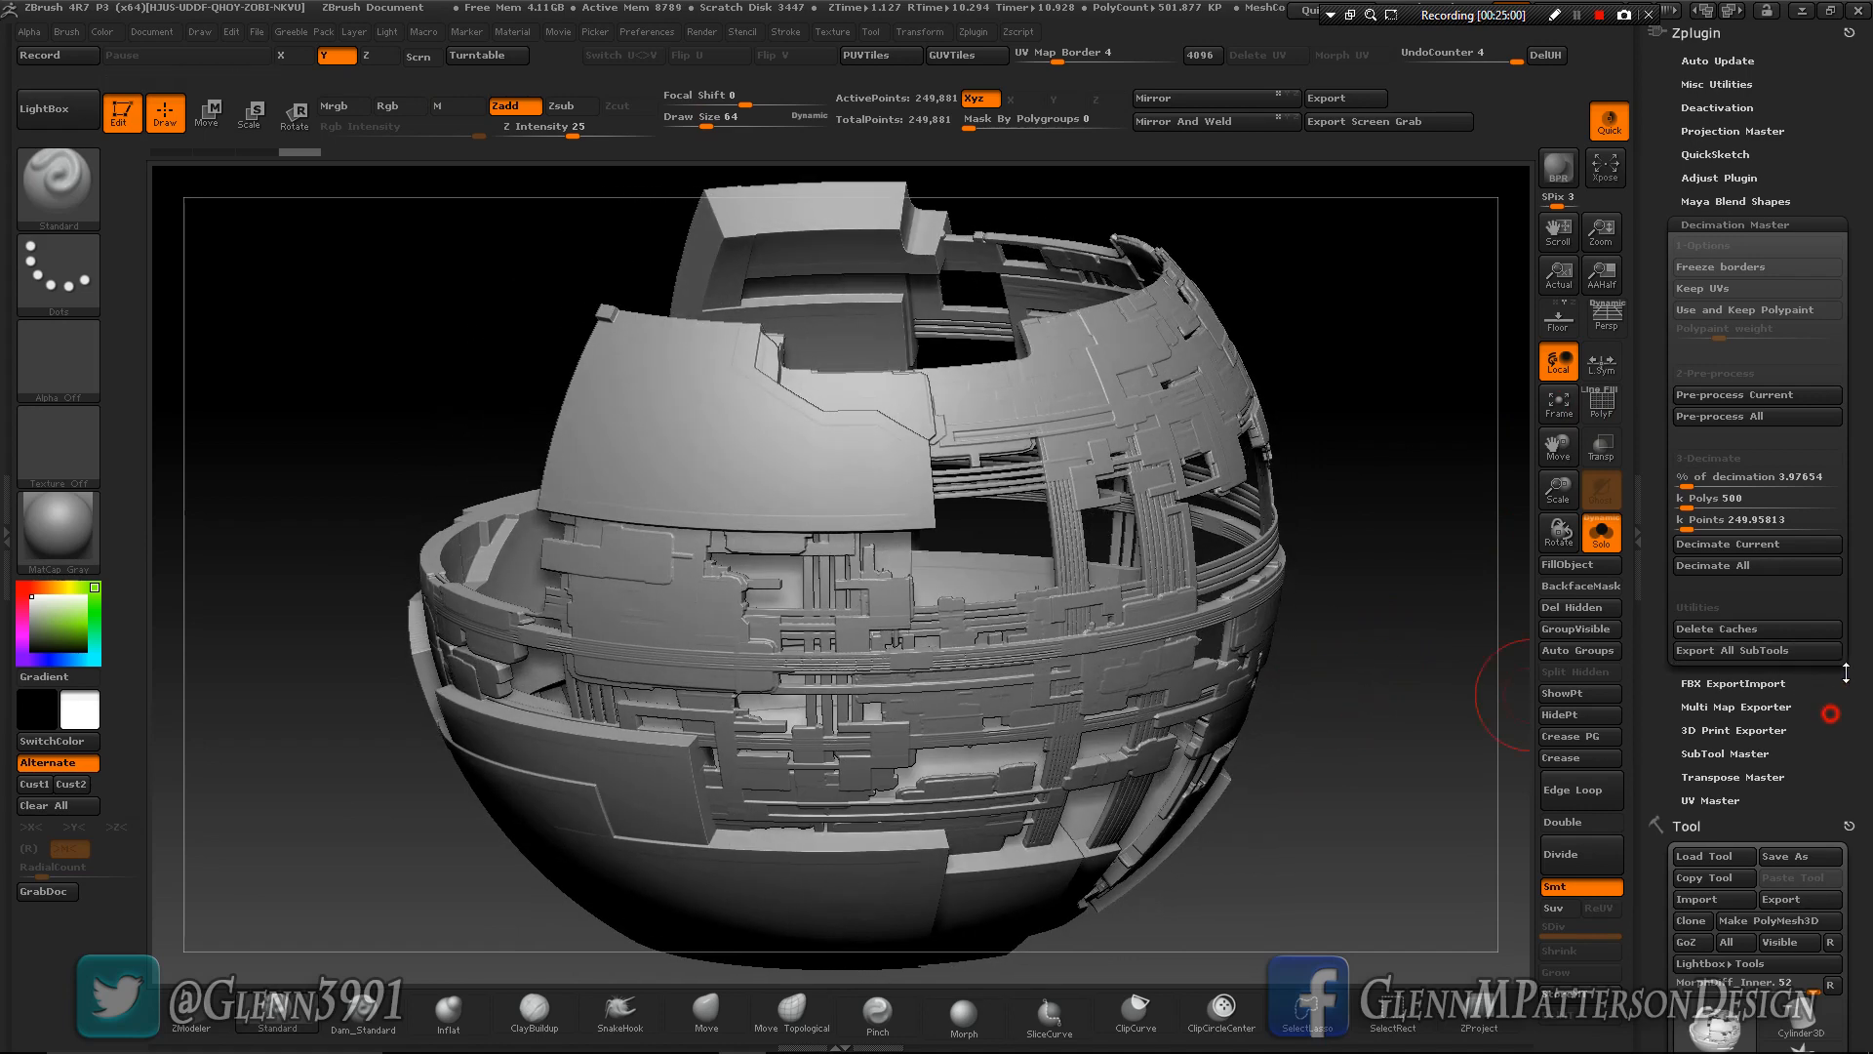
# Append the MorphDiff_PM3D_Plane3D_1 greeble plane as a subtool of the MorphDiff_Inner sphere.
pyautogui.moveTo(1831, 711); pyautogui.dragTo(1871, 533)
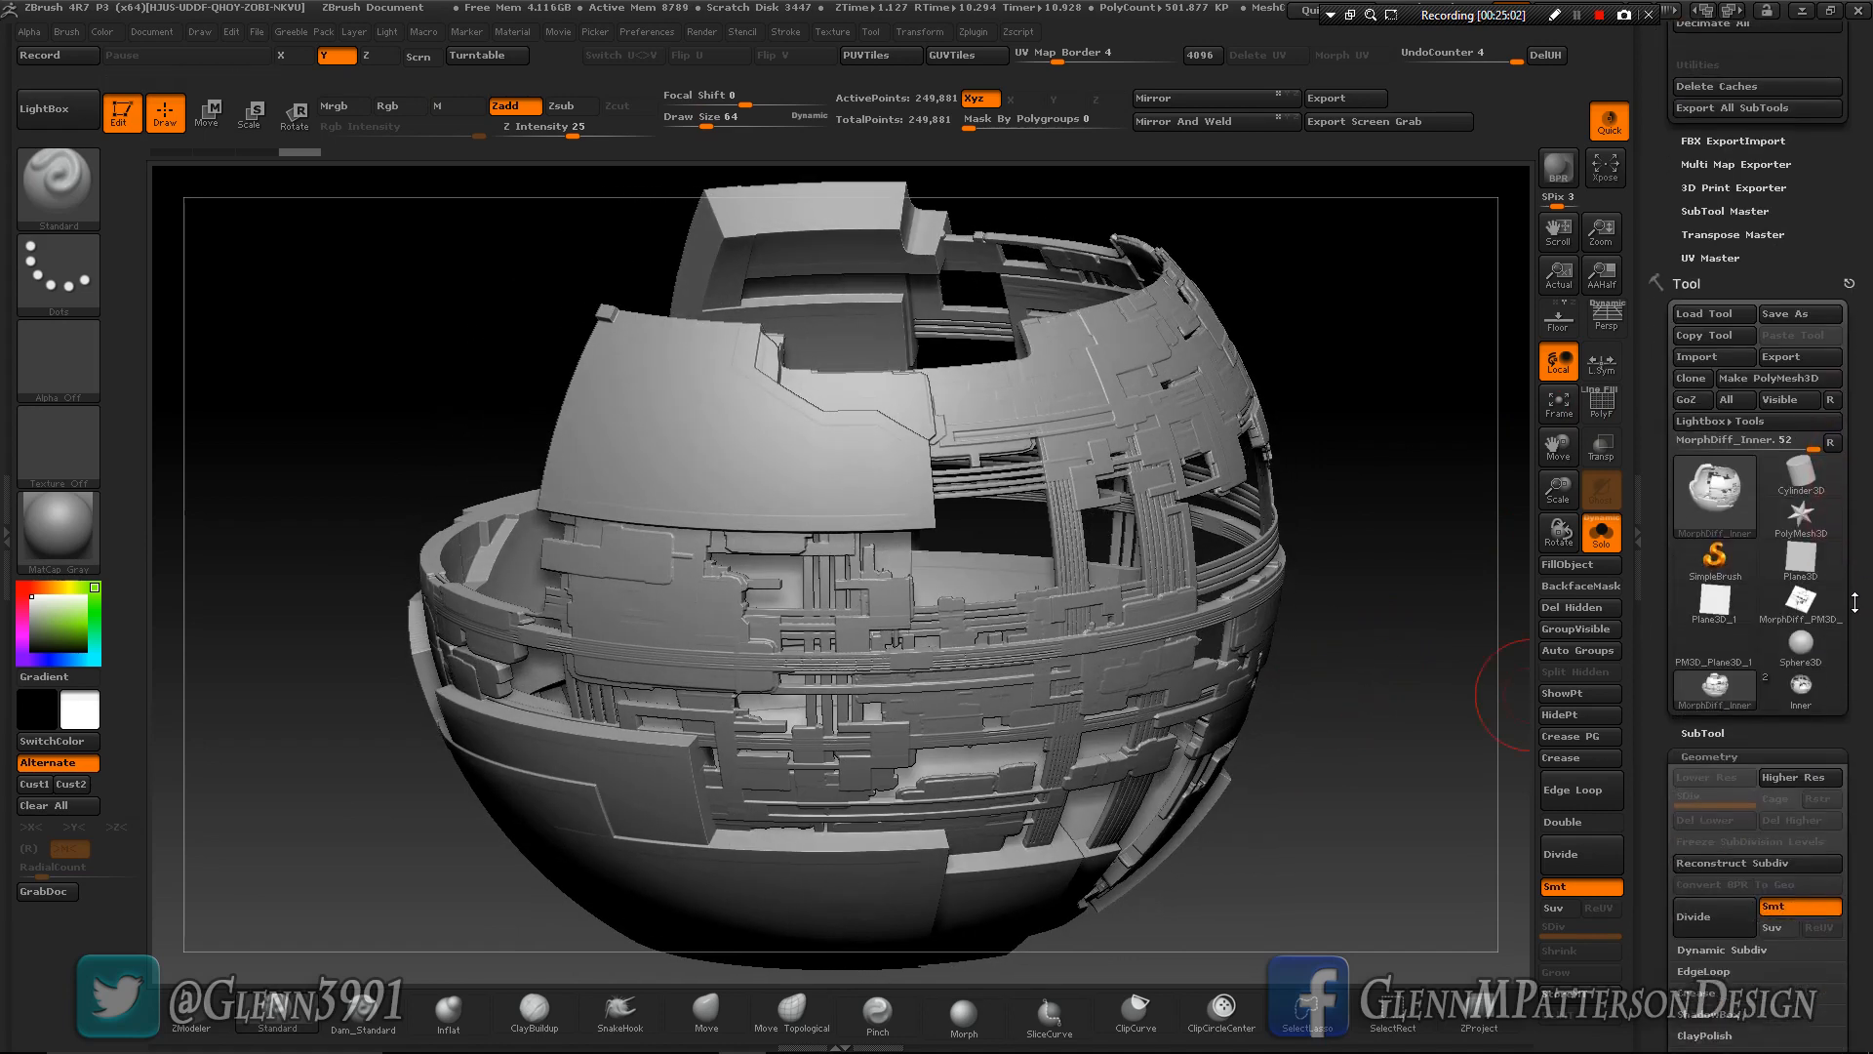
pyautogui.moveTo(1867, 622); pyautogui.dragTo(1870, 473)
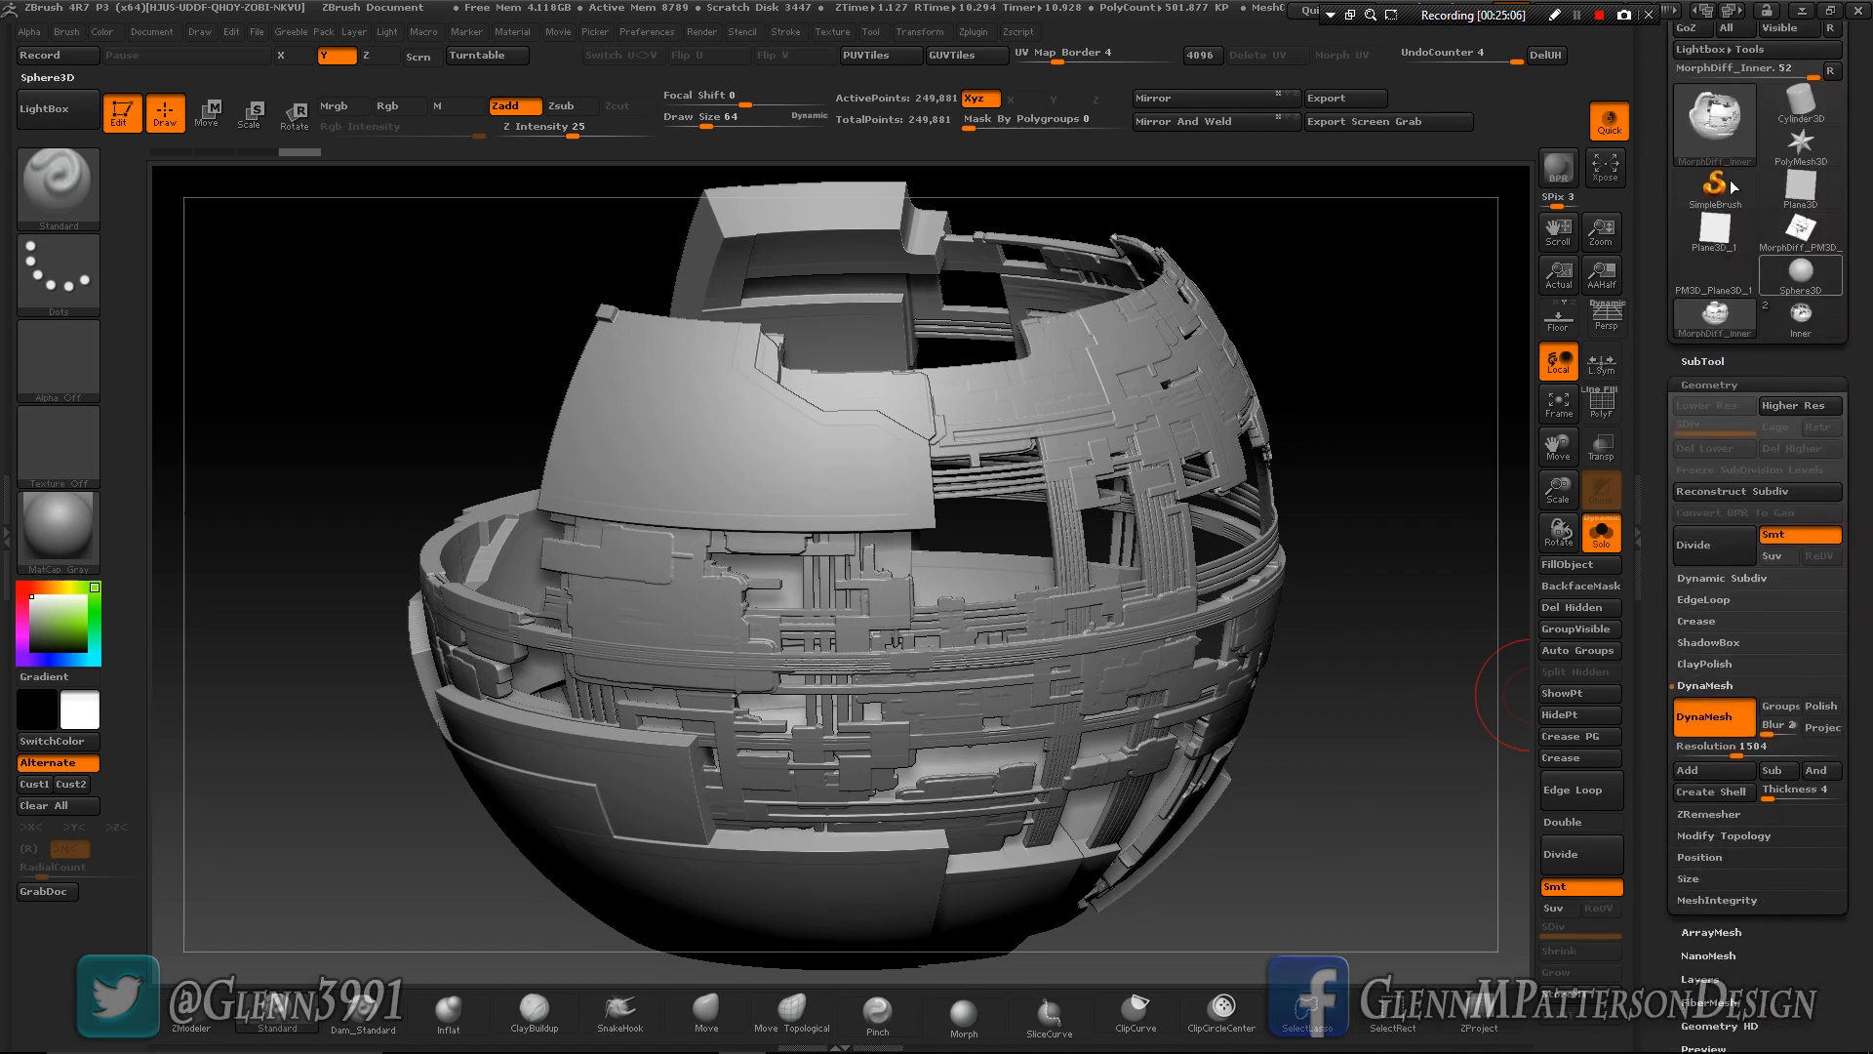
pyautogui.moveTo(1812, 247)
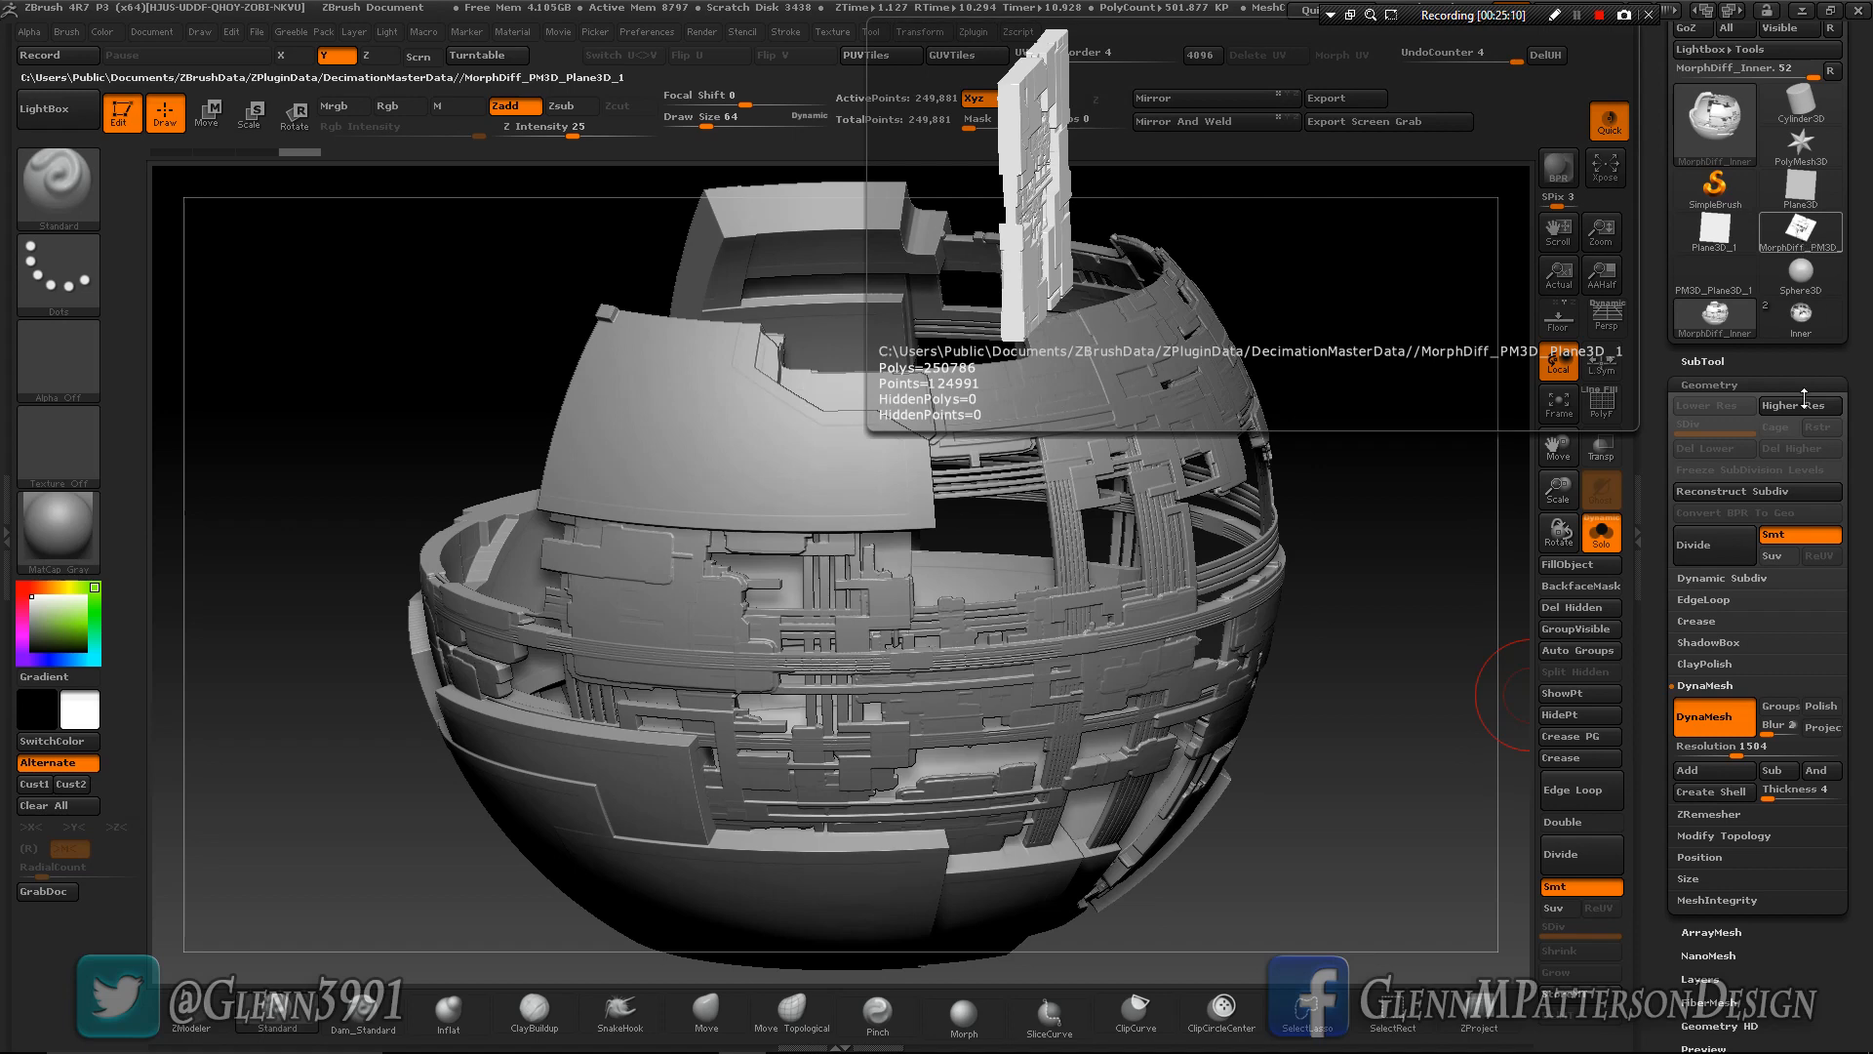
pyautogui.click(1705, 363)
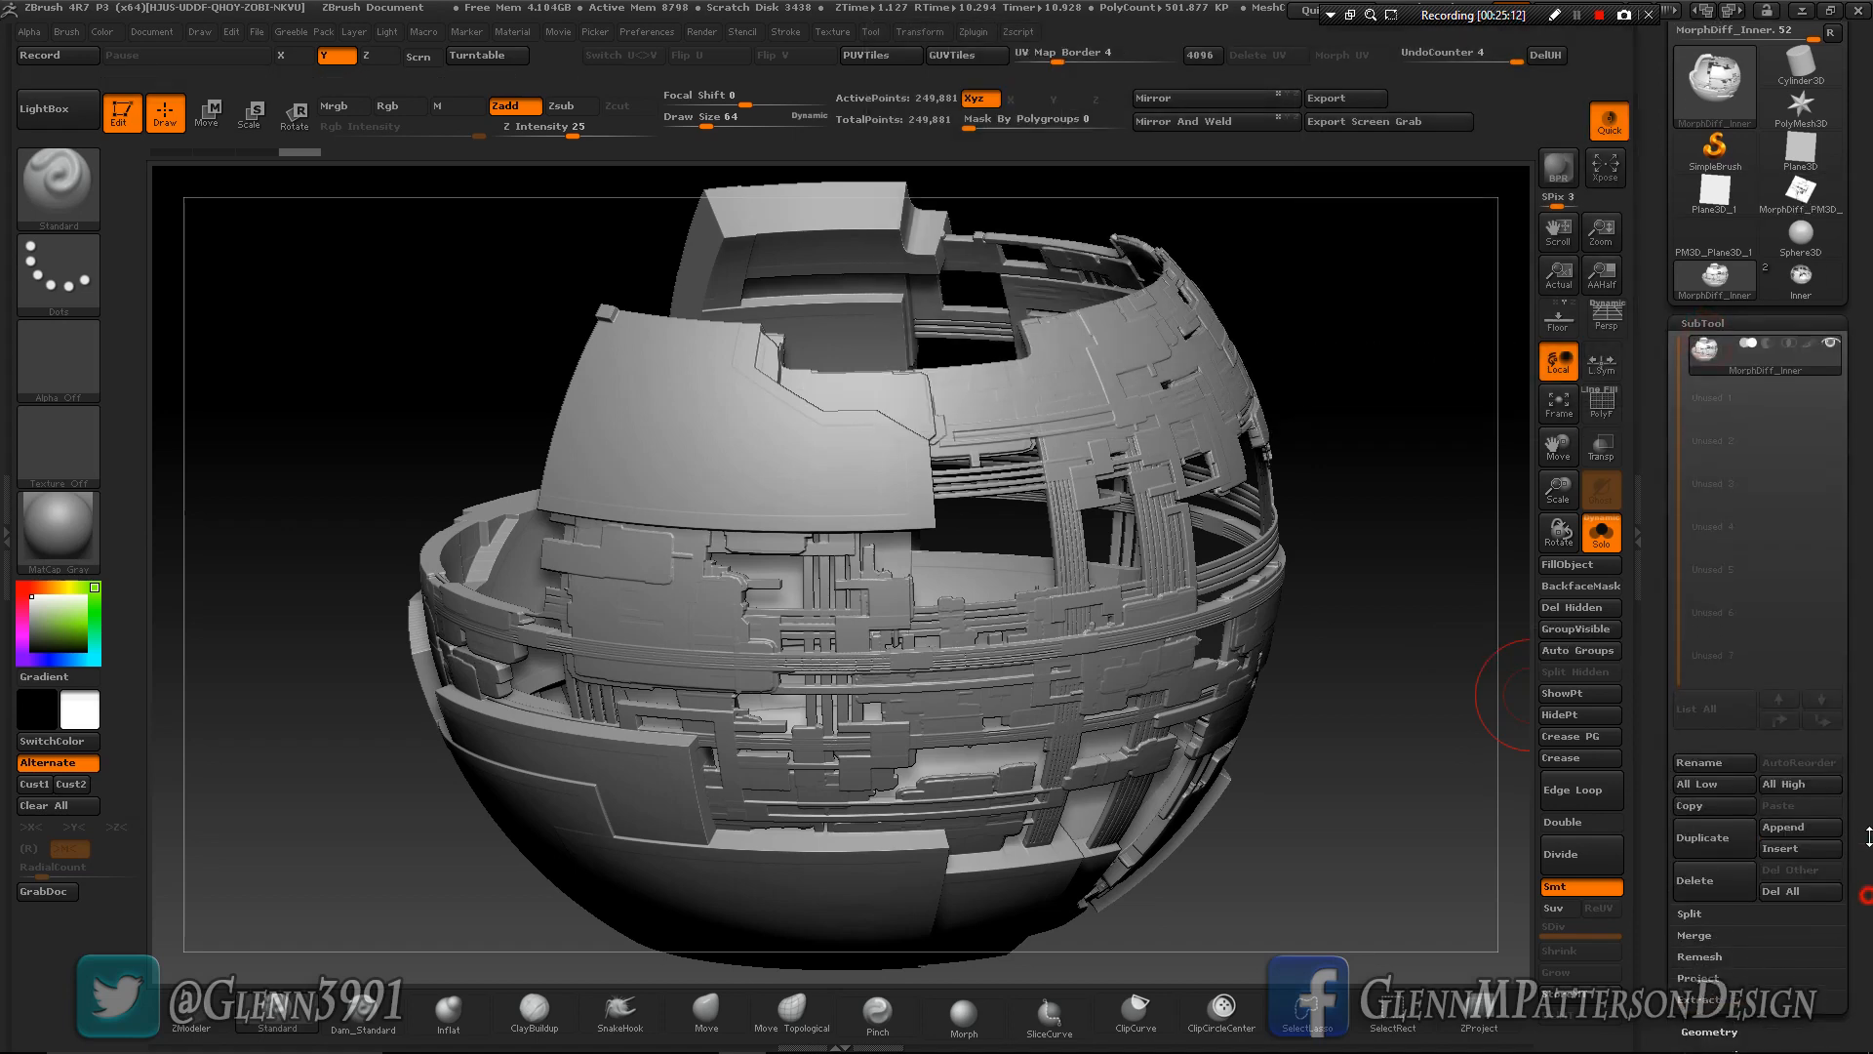
pyautogui.moveTo(1870, 837); pyautogui.dragTo(1828, 836)
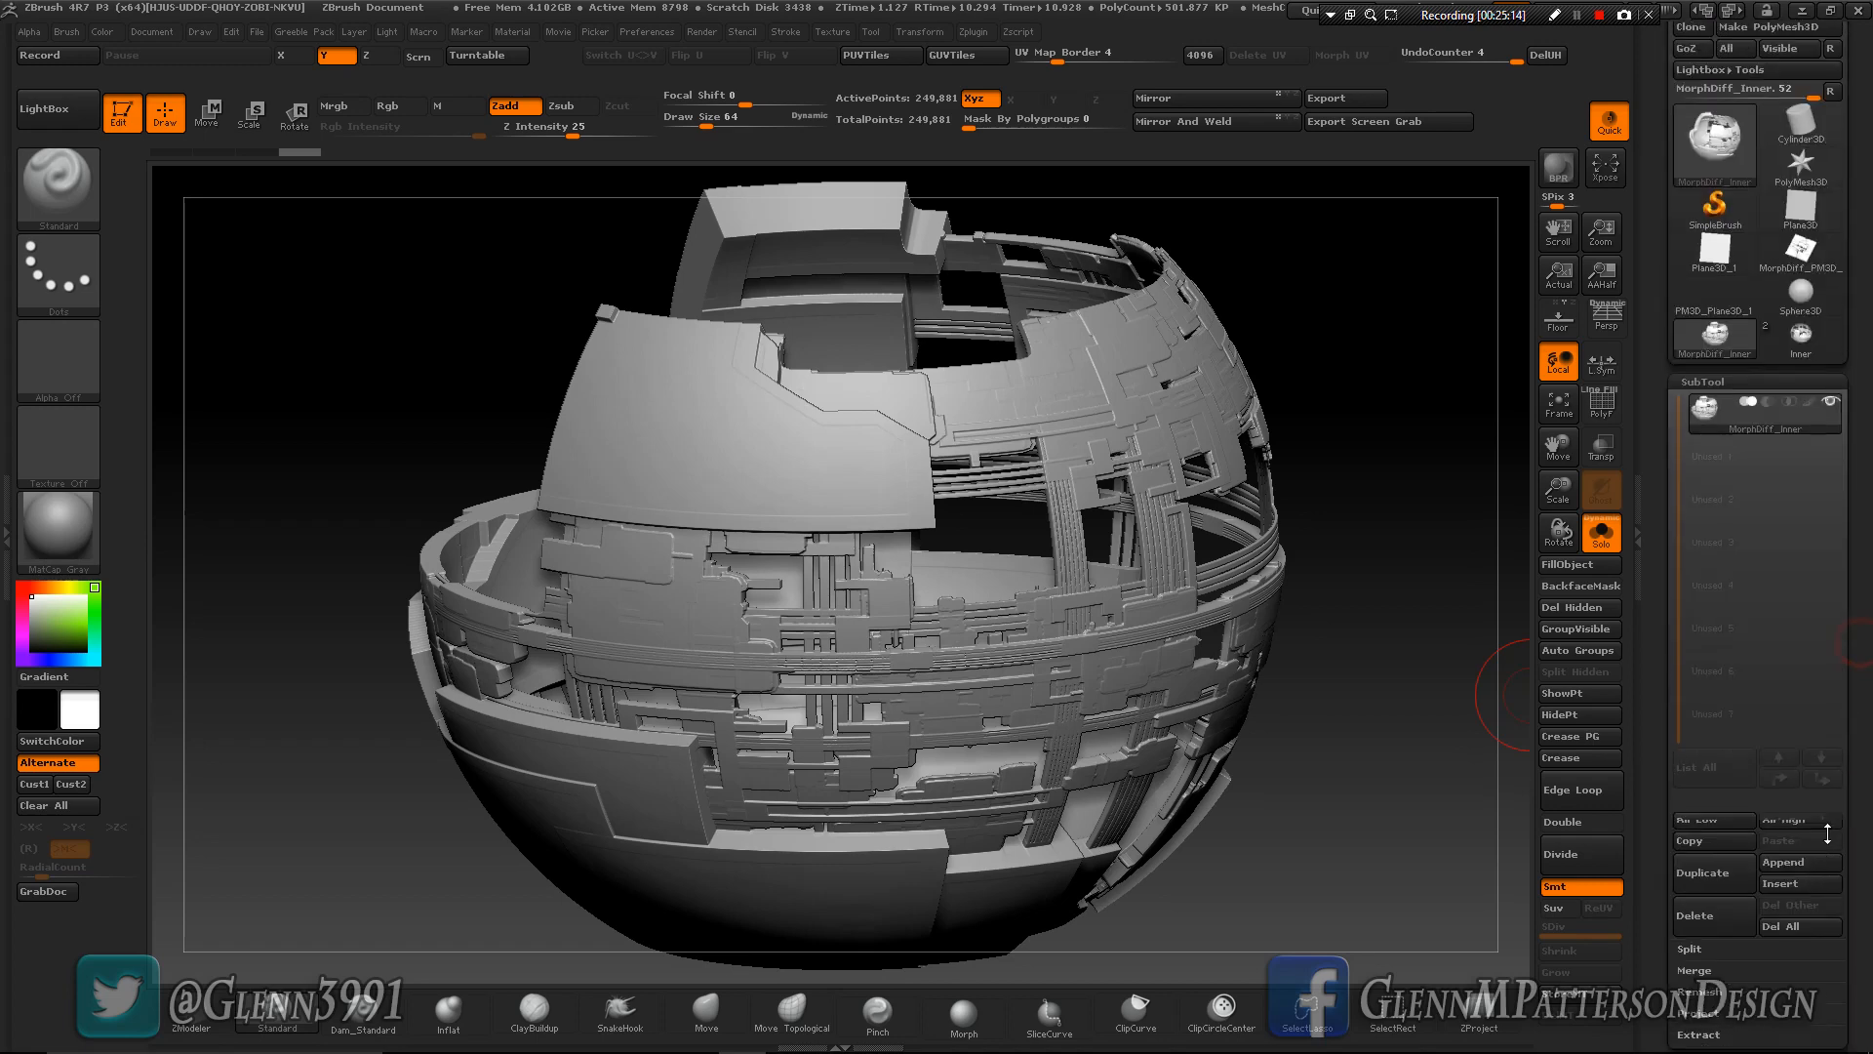
pyautogui.click(1792, 887)
pyautogui.click(1442, 738)
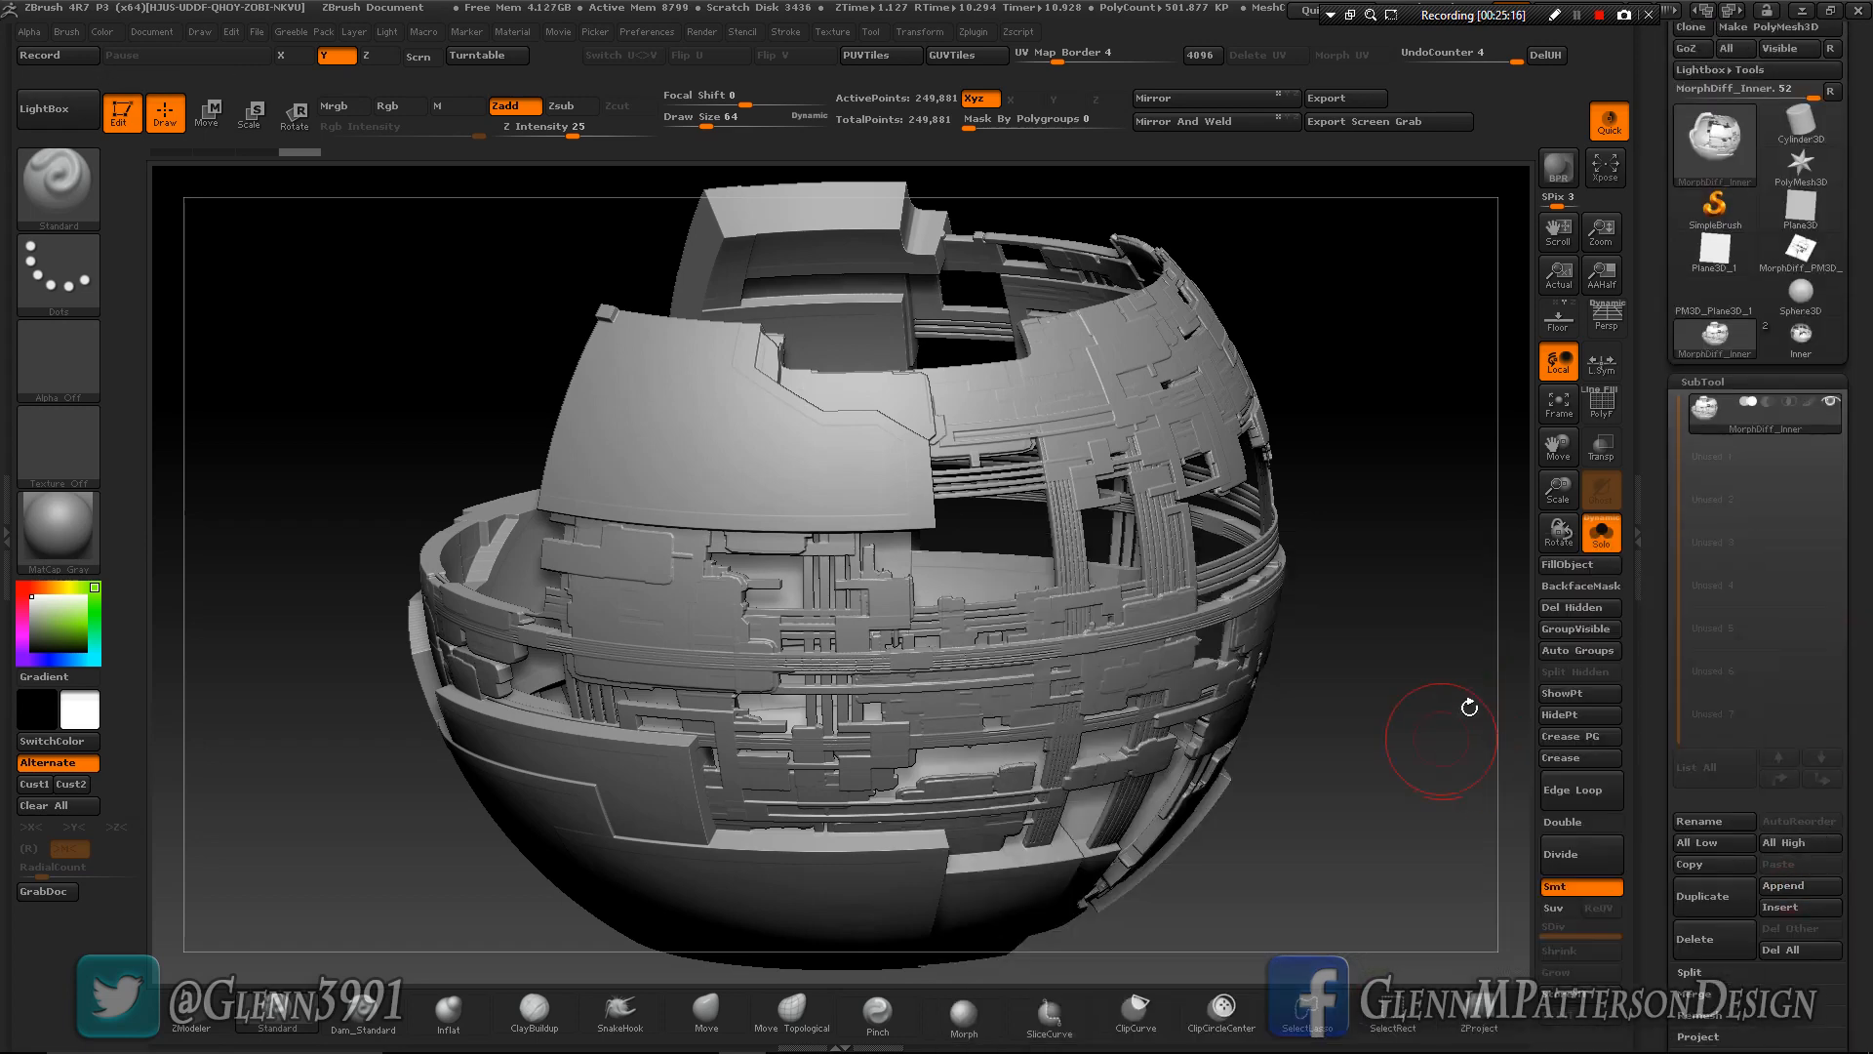
pyautogui.click(1785, 887)
pyautogui.click(1596, 726)
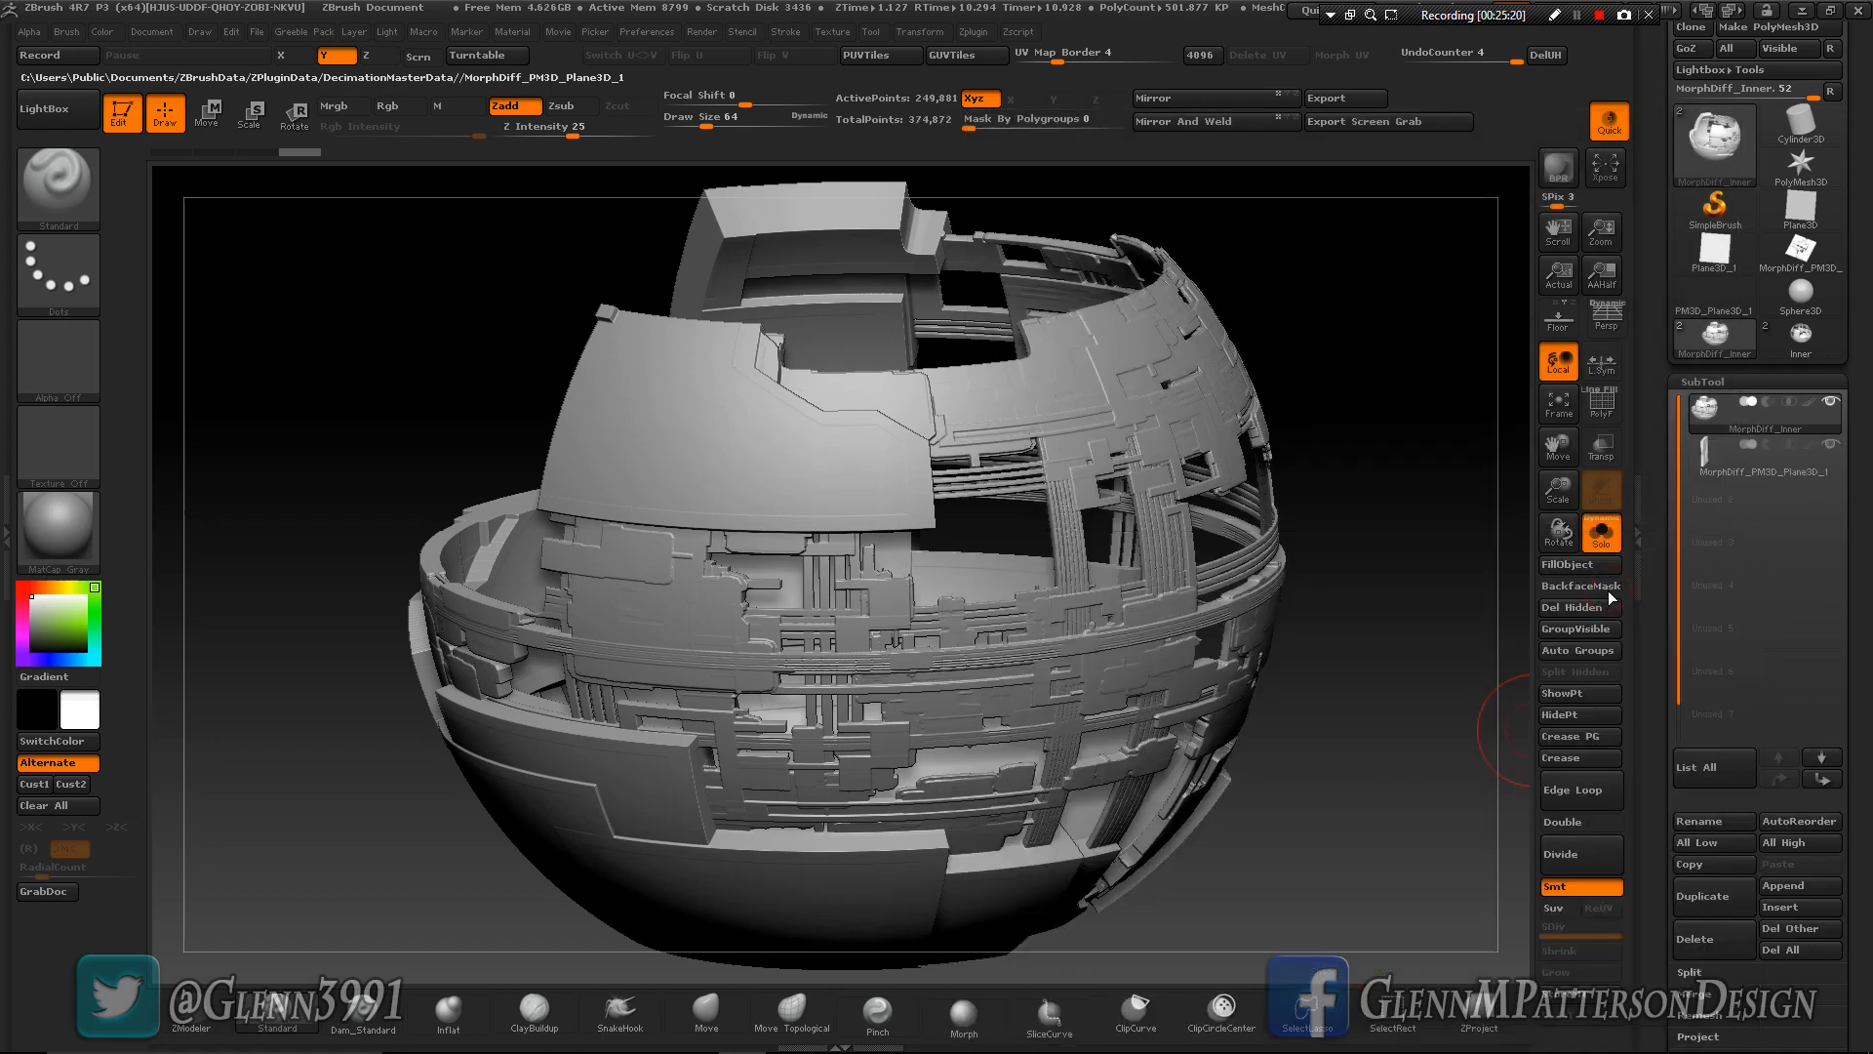
# Turn off Solo to show the greeble sphere and the appended plane together from the front.
pyautogui.click(1600, 532)
pyautogui.moveTo(1293, 869); pyautogui.dragTo(1396, 740)
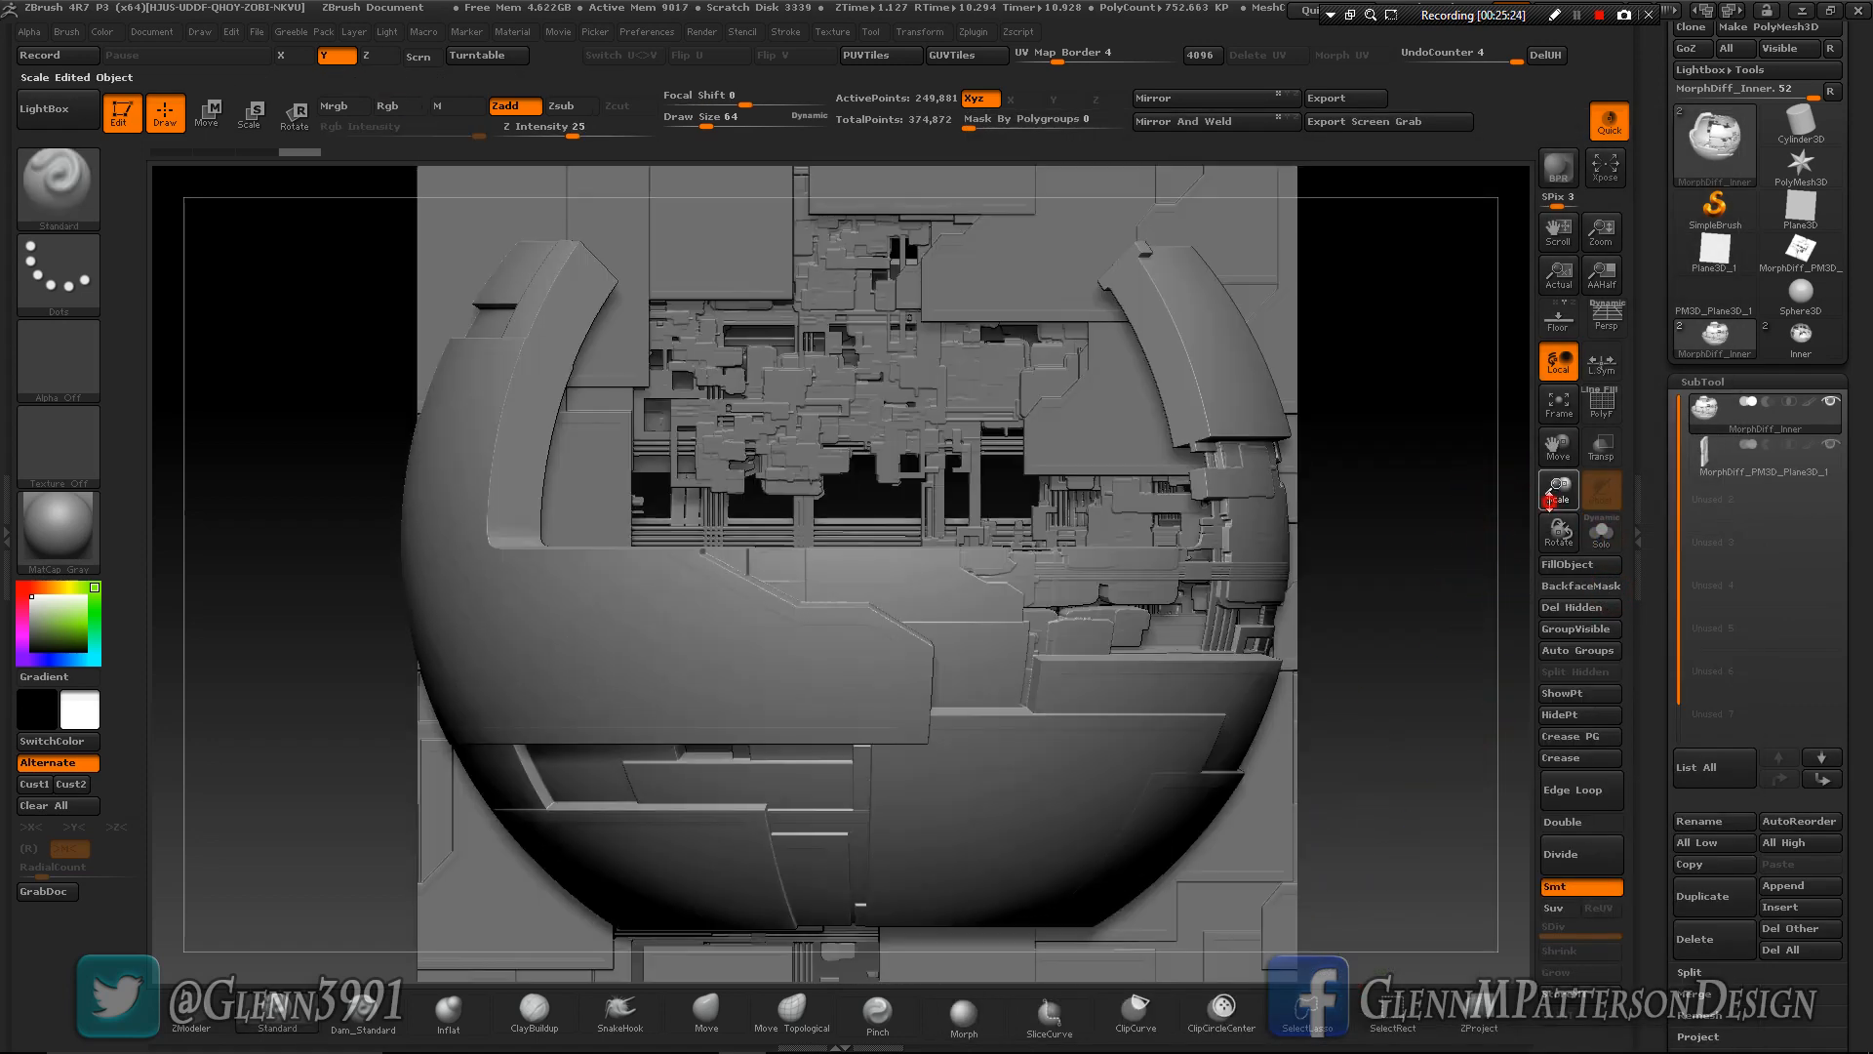
pyautogui.moveTo(1554, 494); pyautogui.dragTo(1333, 565)
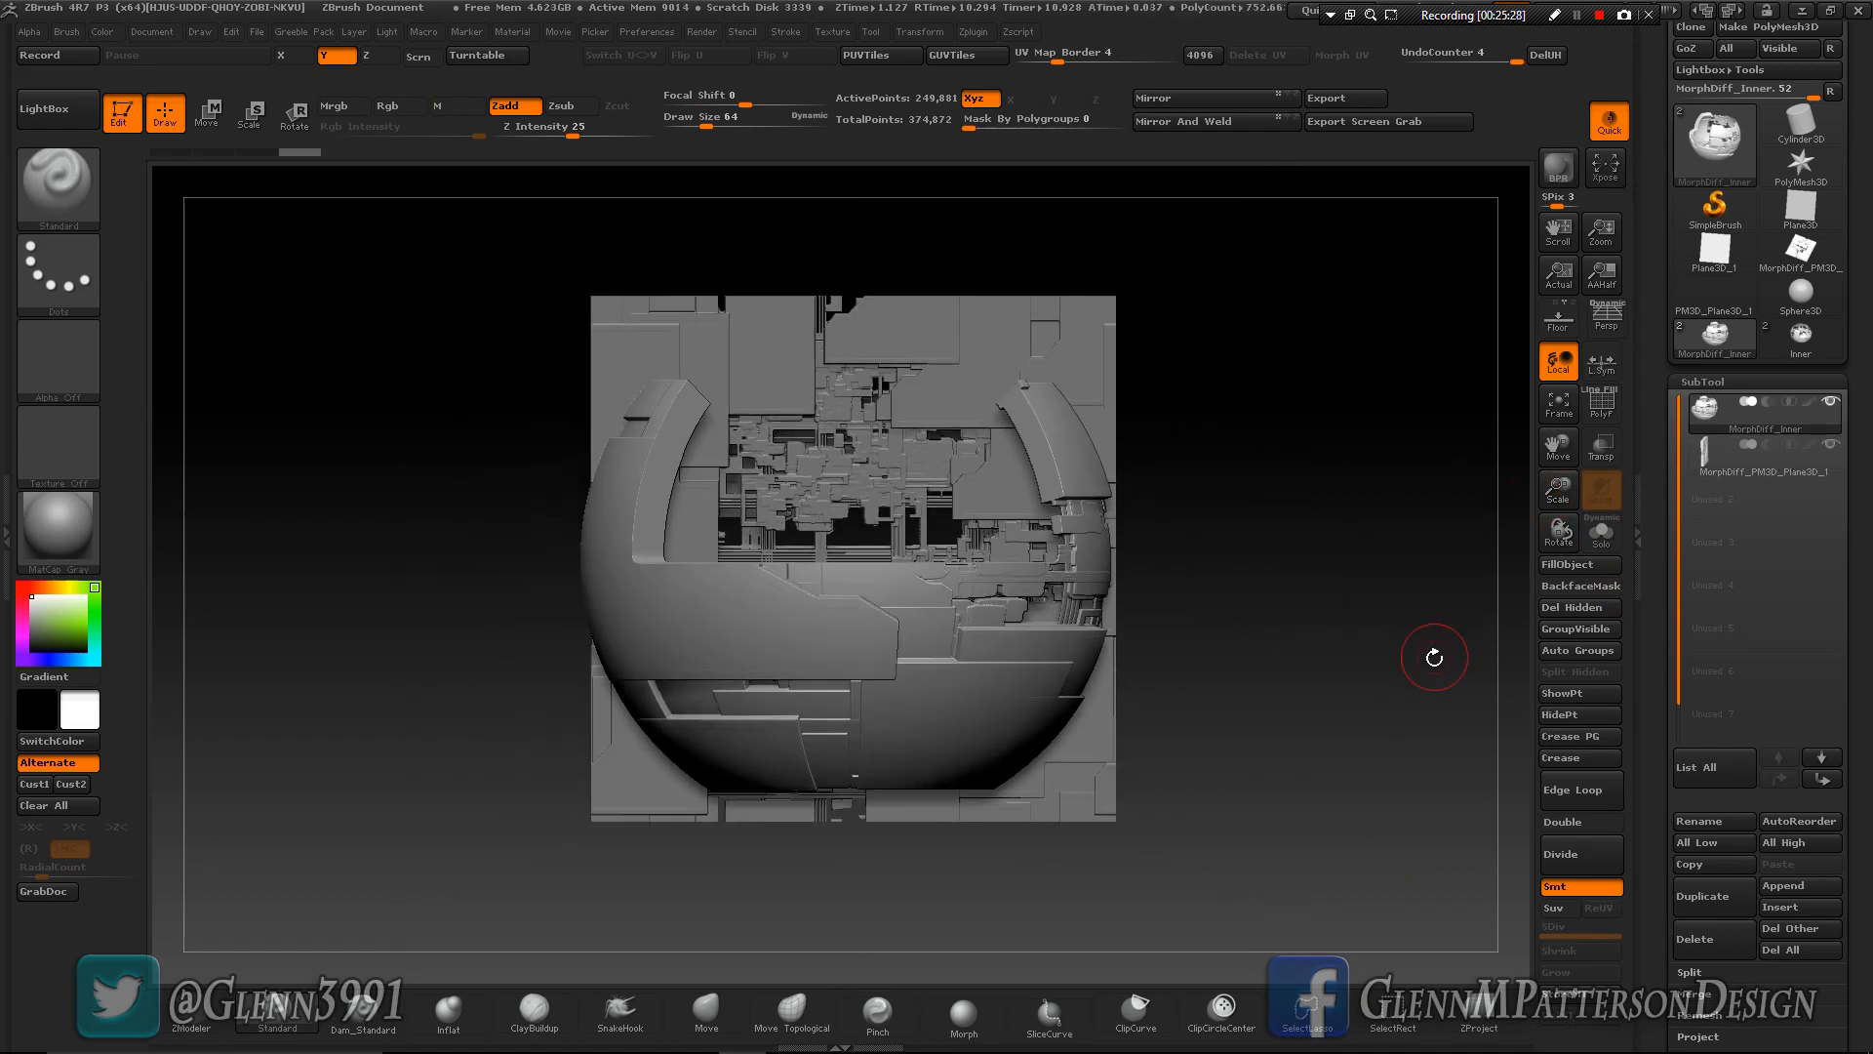
# Make the MorphDiff_PM3D_Plane3D_1 subtool active and rotate it with the Rotate deformation so it lies horizontally.
pyautogui.moveTo(1361, 676); pyautogui.dragTo(1512, 527)
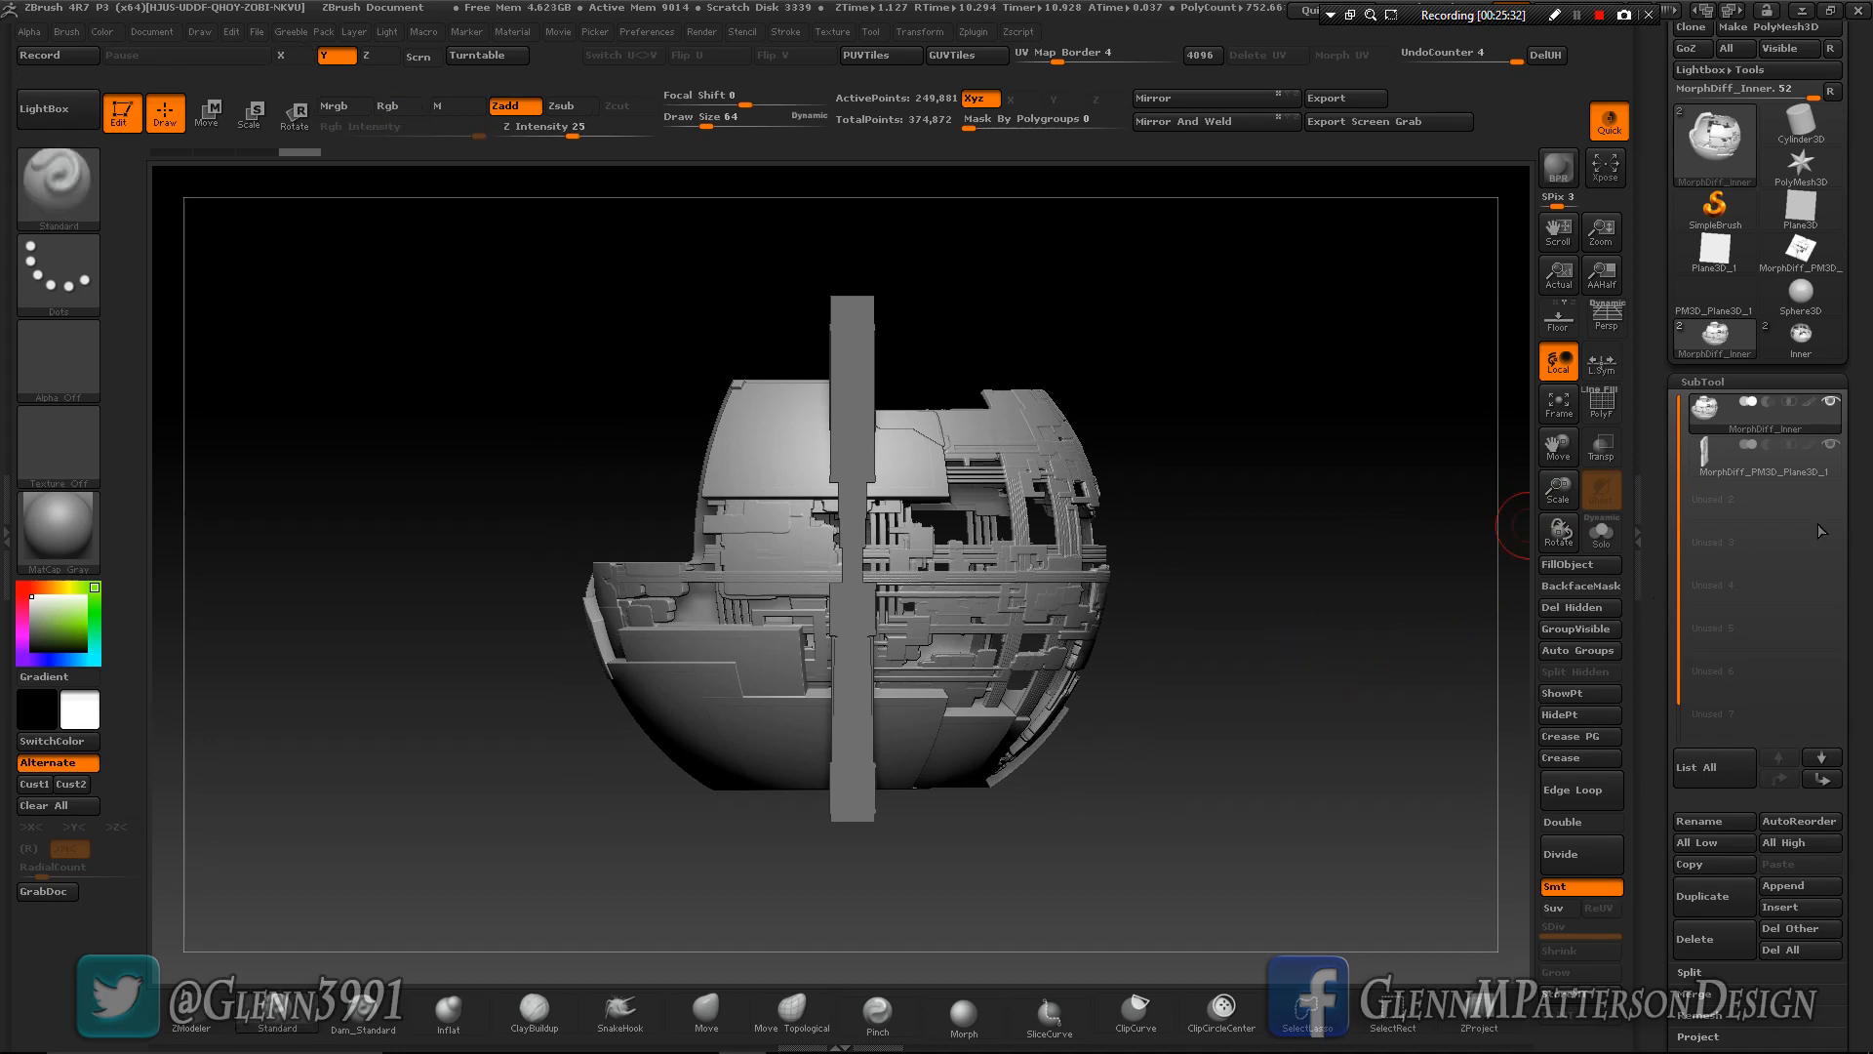
pyautogui.click(1795, 456)
pyautogui.scroll(-3, 1861, 743)
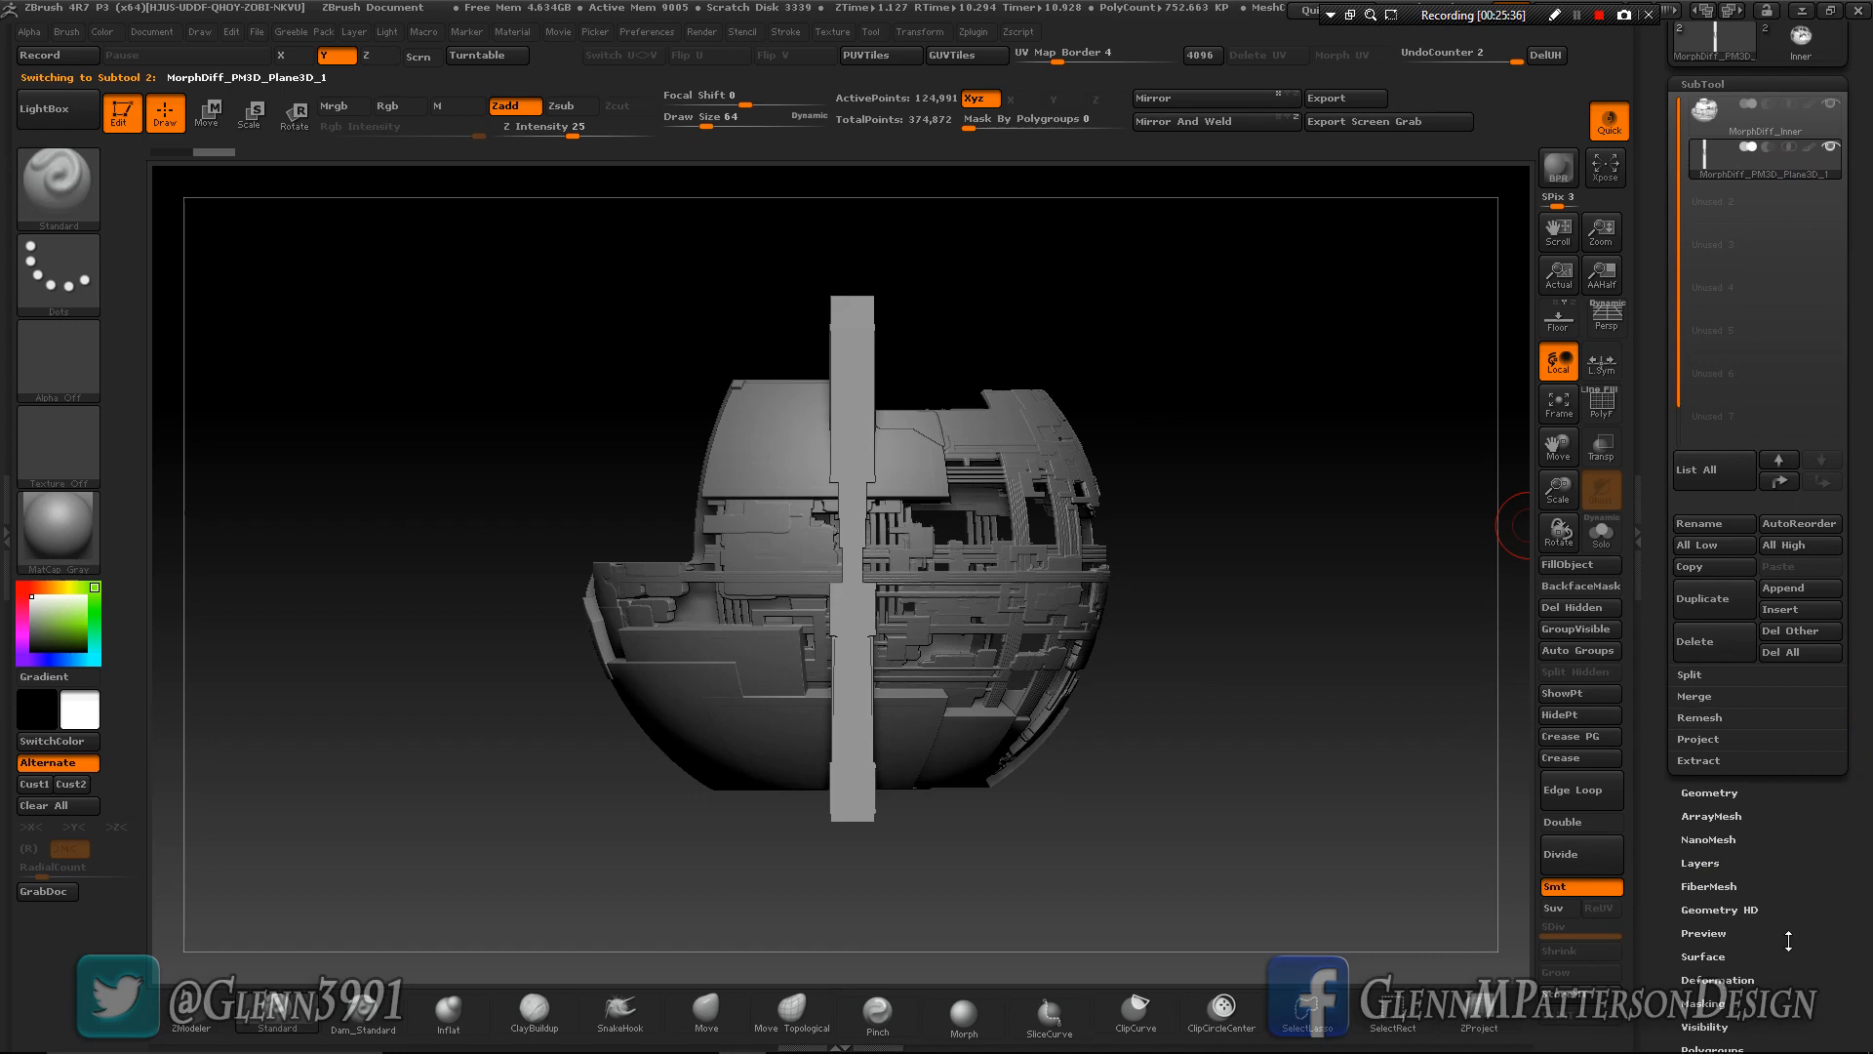
pyautogui.scroll(-4, 1788, 940)
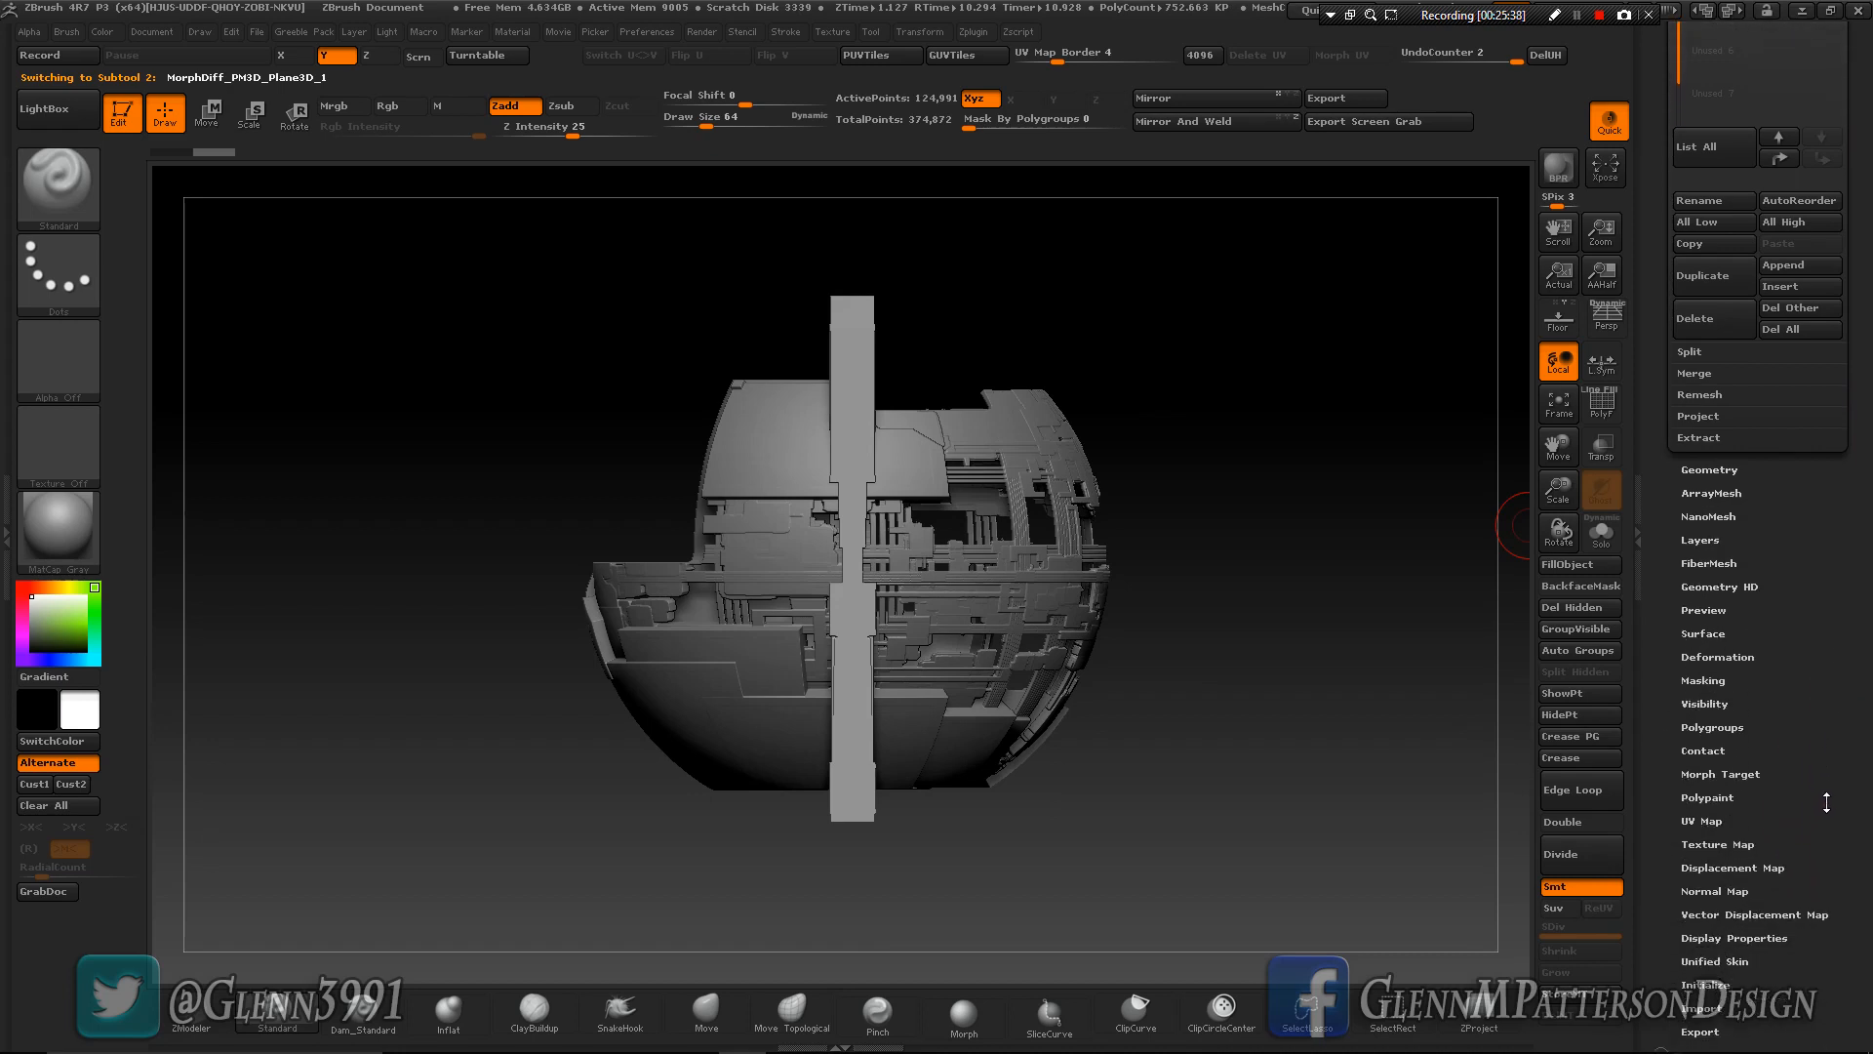
pyautogui.scroll(1, 1830, 784)
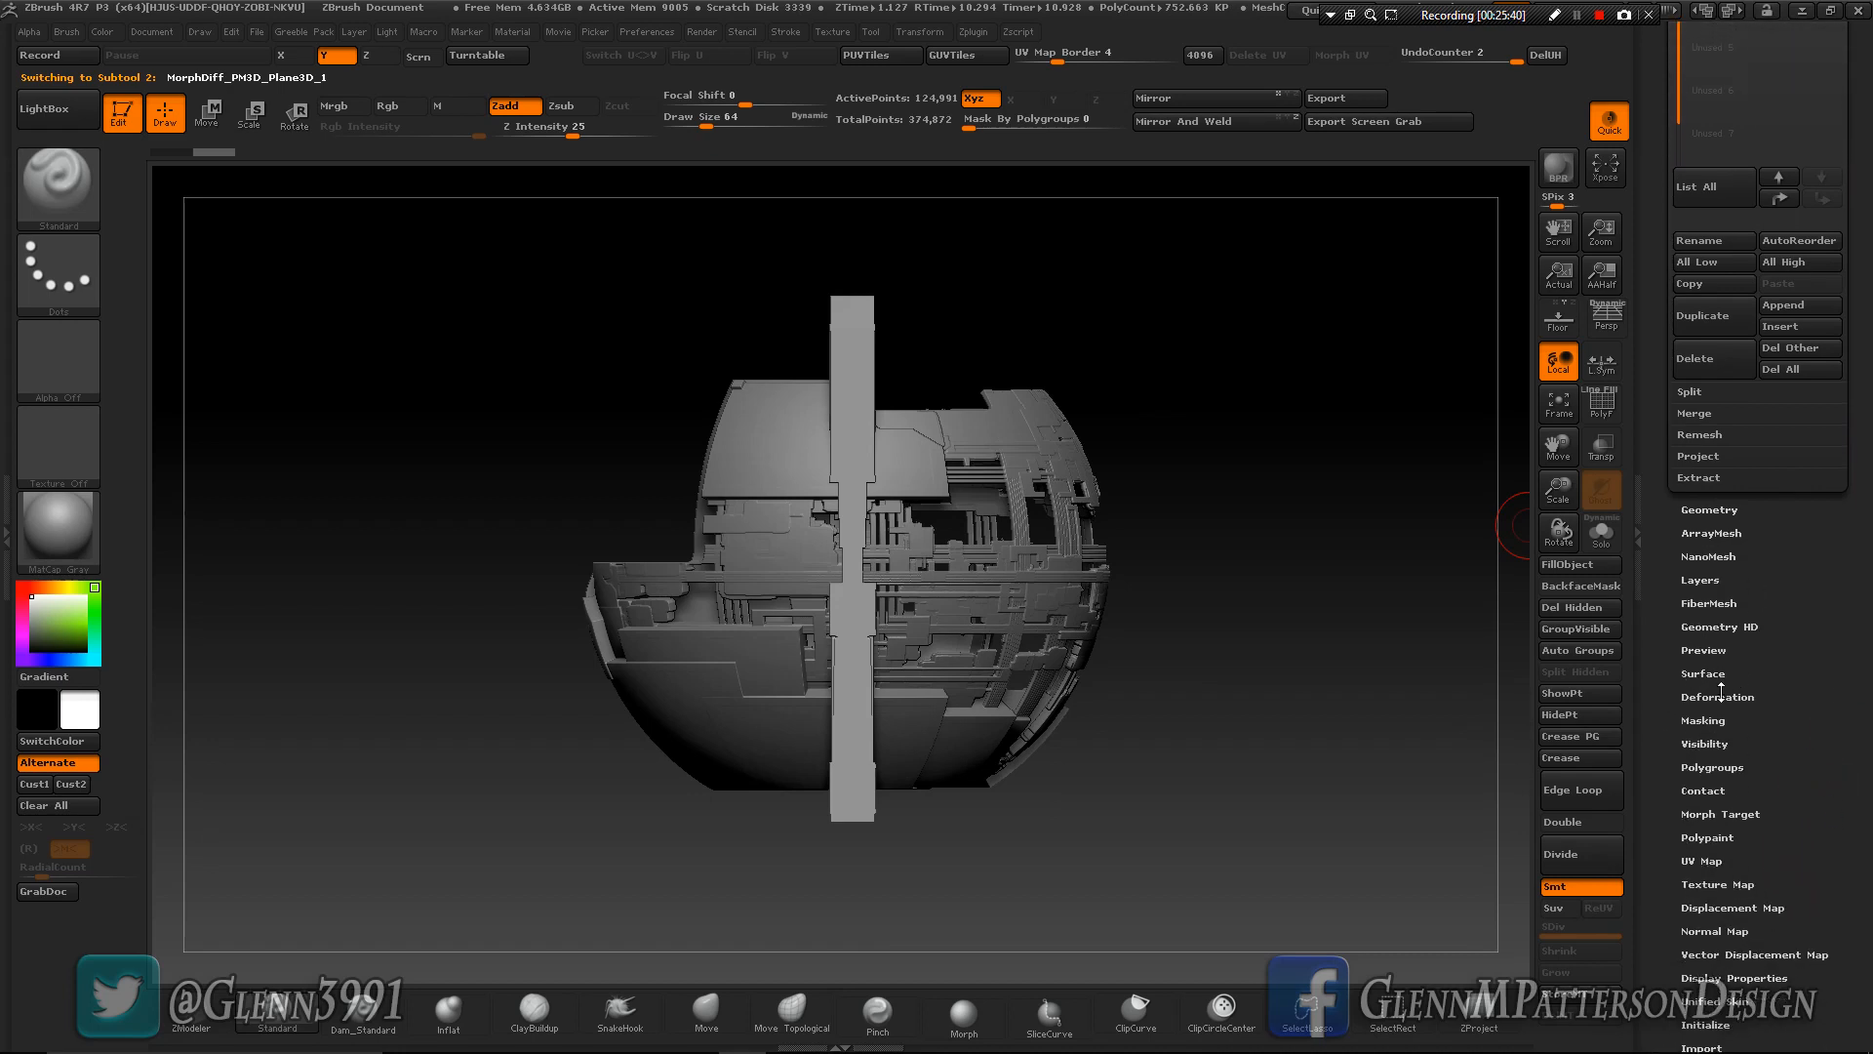
pyautogui.click(1717, 696)
pyautogui.scroll(2, 1866, 712)
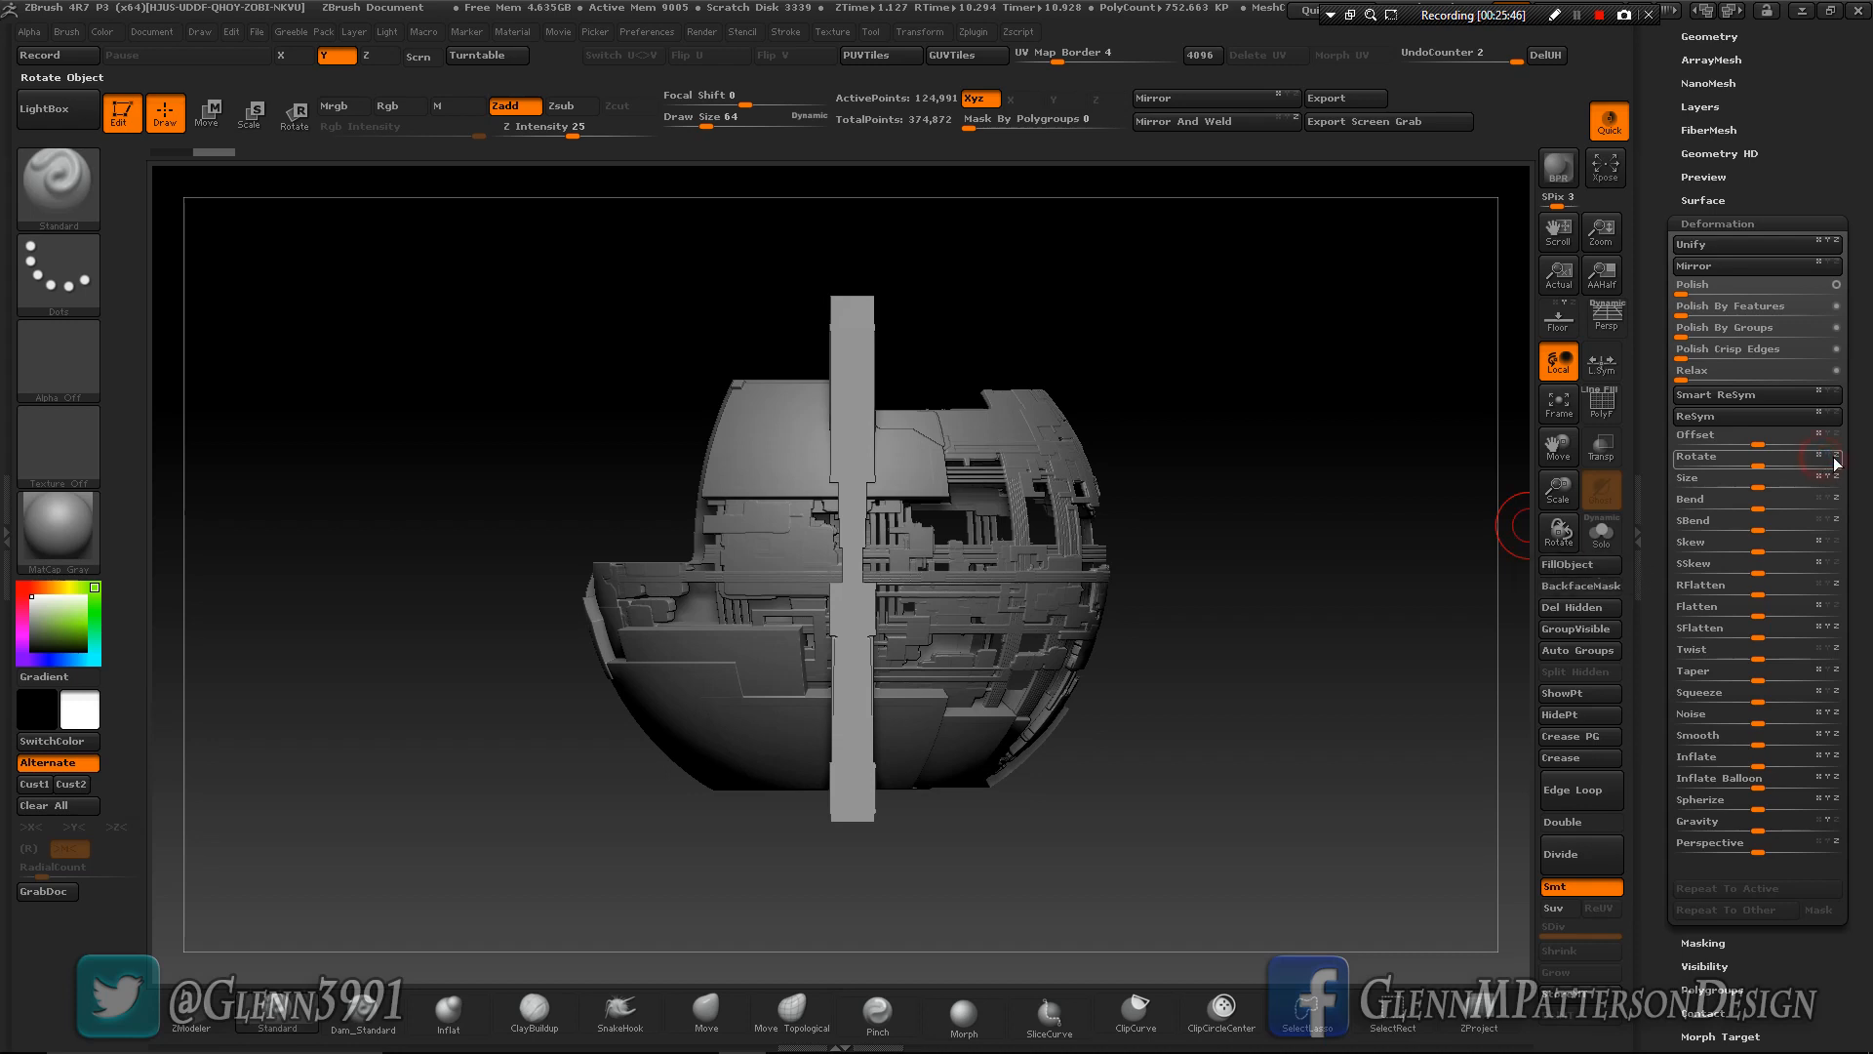
pyautogui.click(1756, 466)
pyautogui.moveTo(1756, 466); pyautogui.dragTo(1793, 472)
pyautogui.press('ctrl')
pyautogui.hotkey('ctrl', 'z')
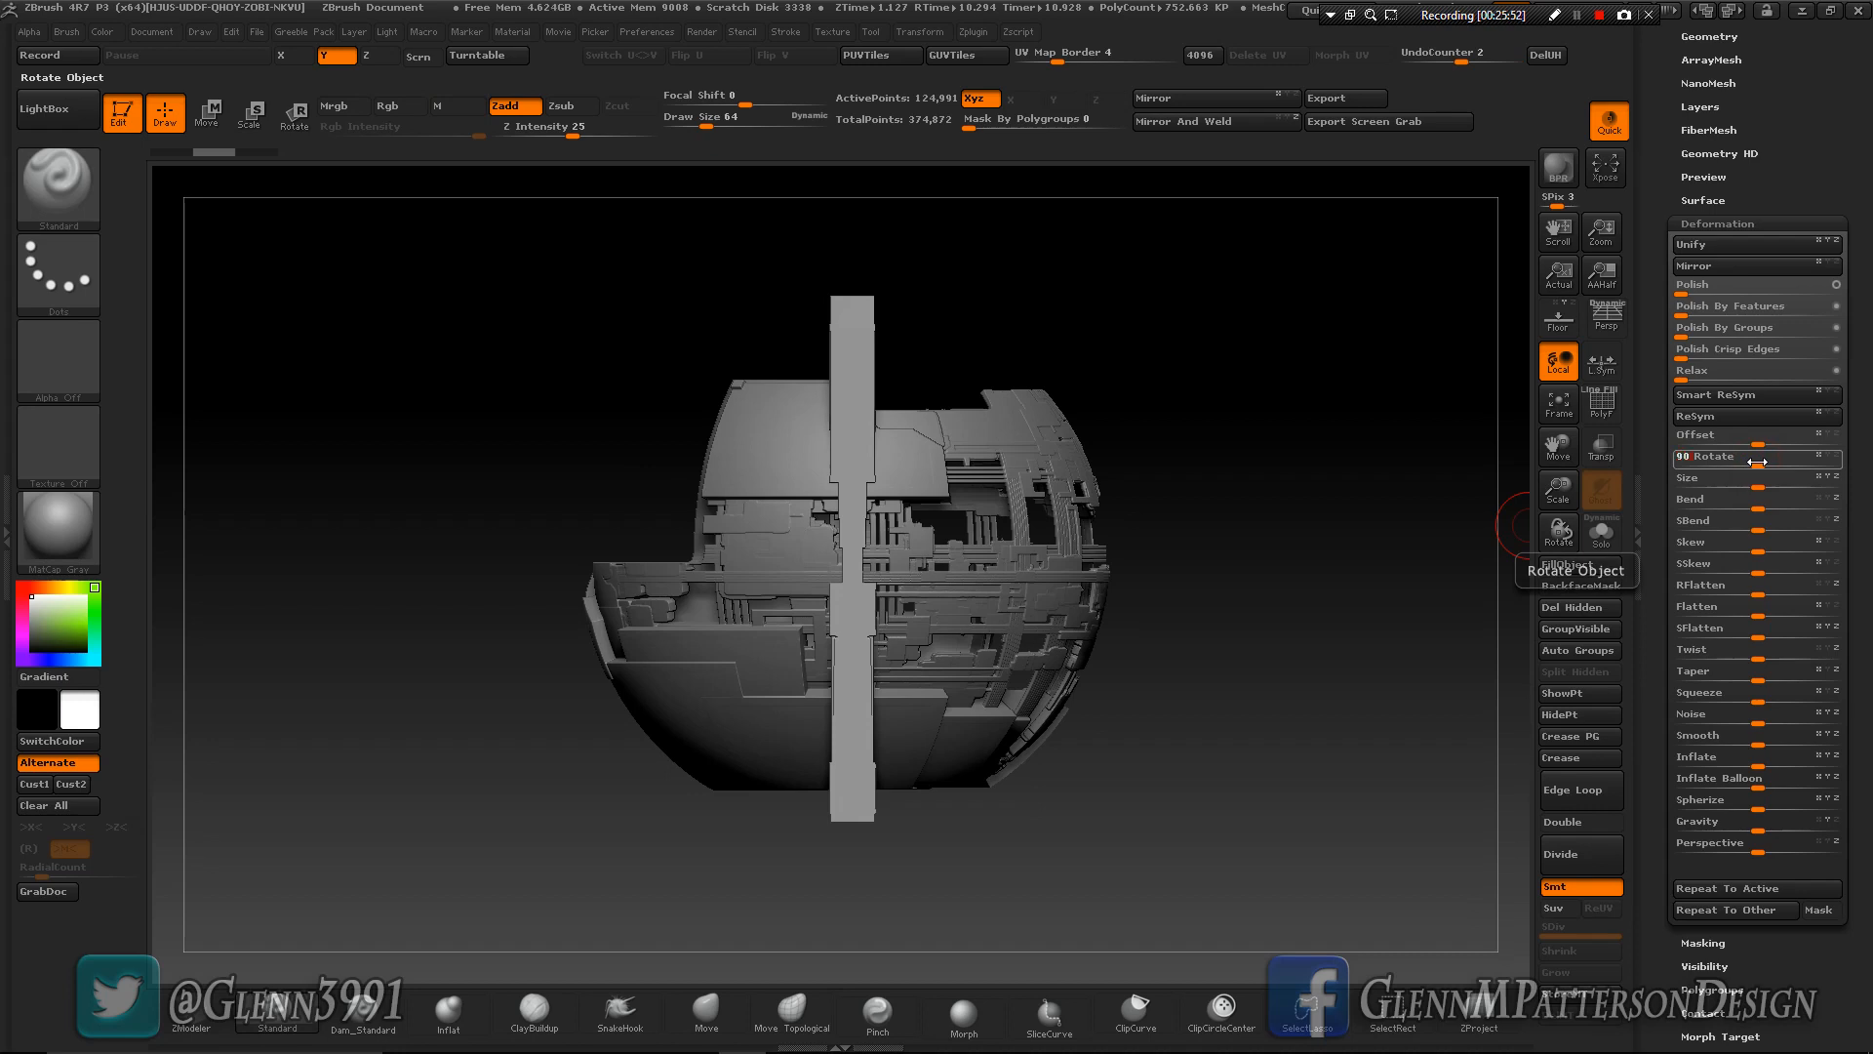
pyautogui.press('Return')
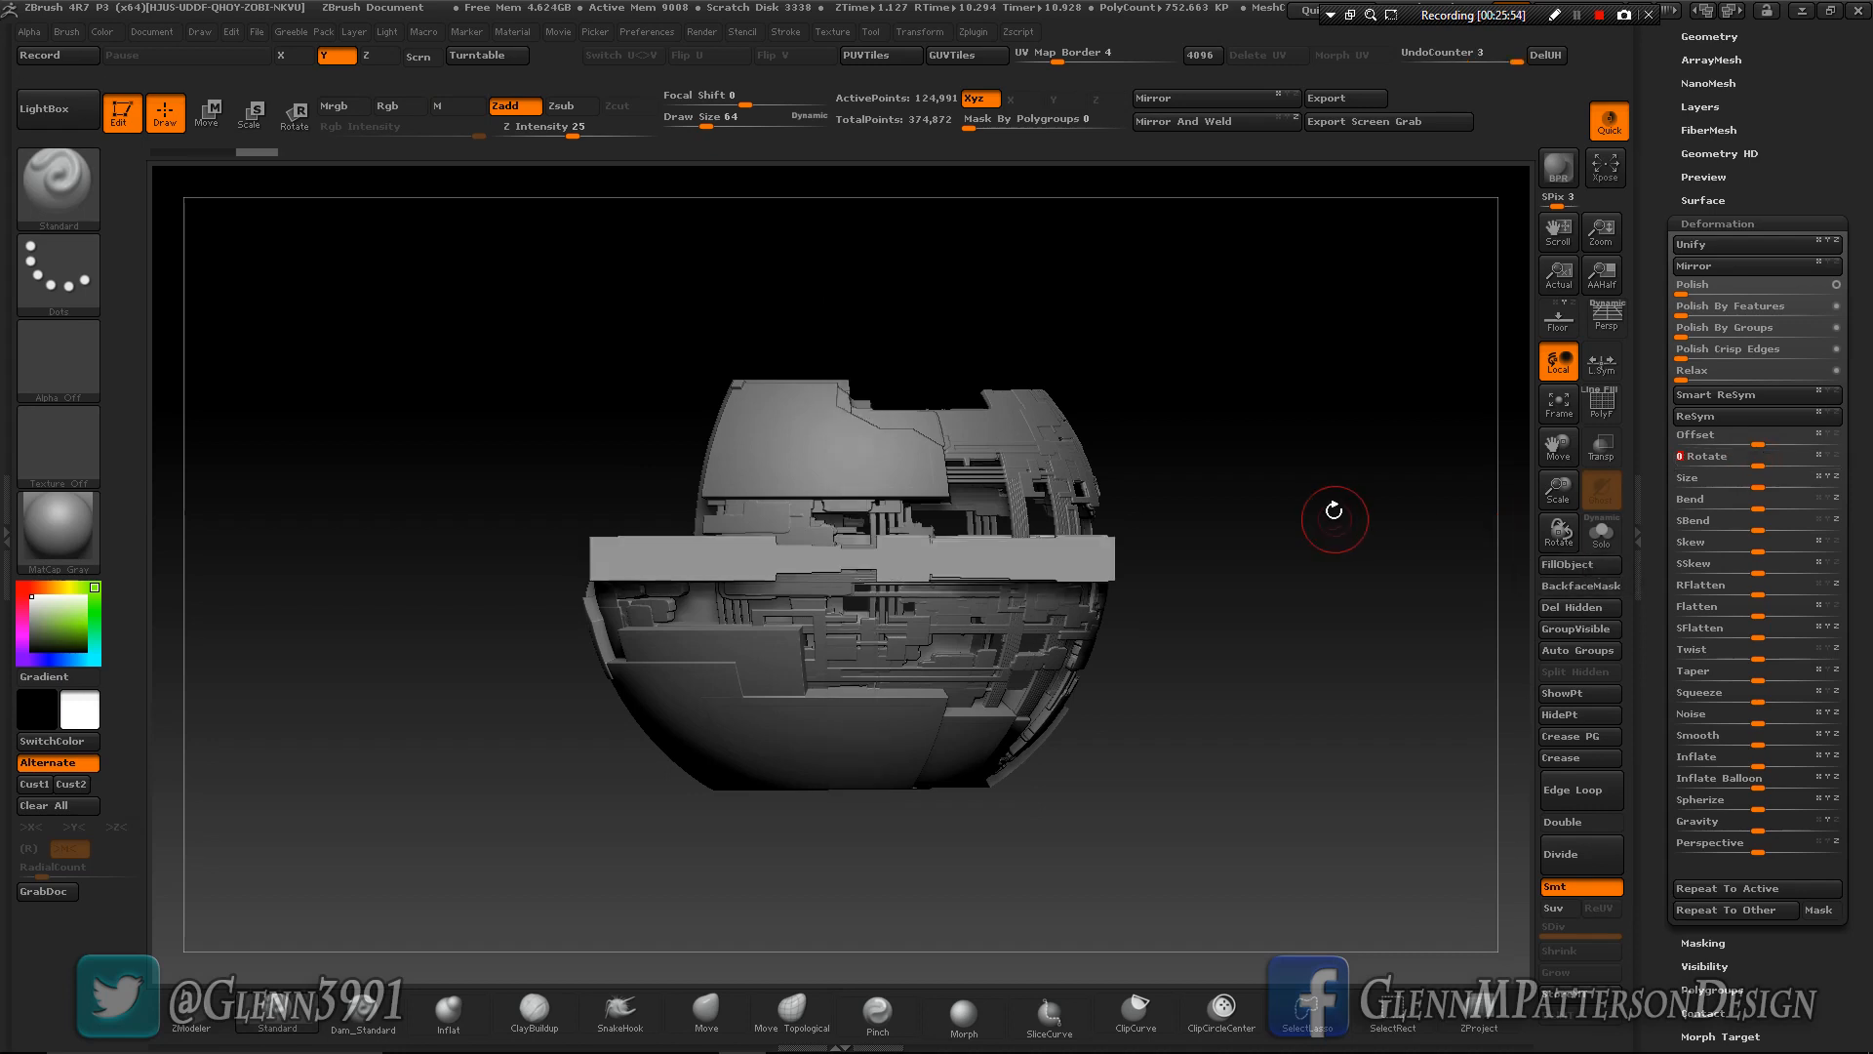
# Move the greeble plane straight down until it sits just beneath the sphere.
pyautogui.click(216, 115)
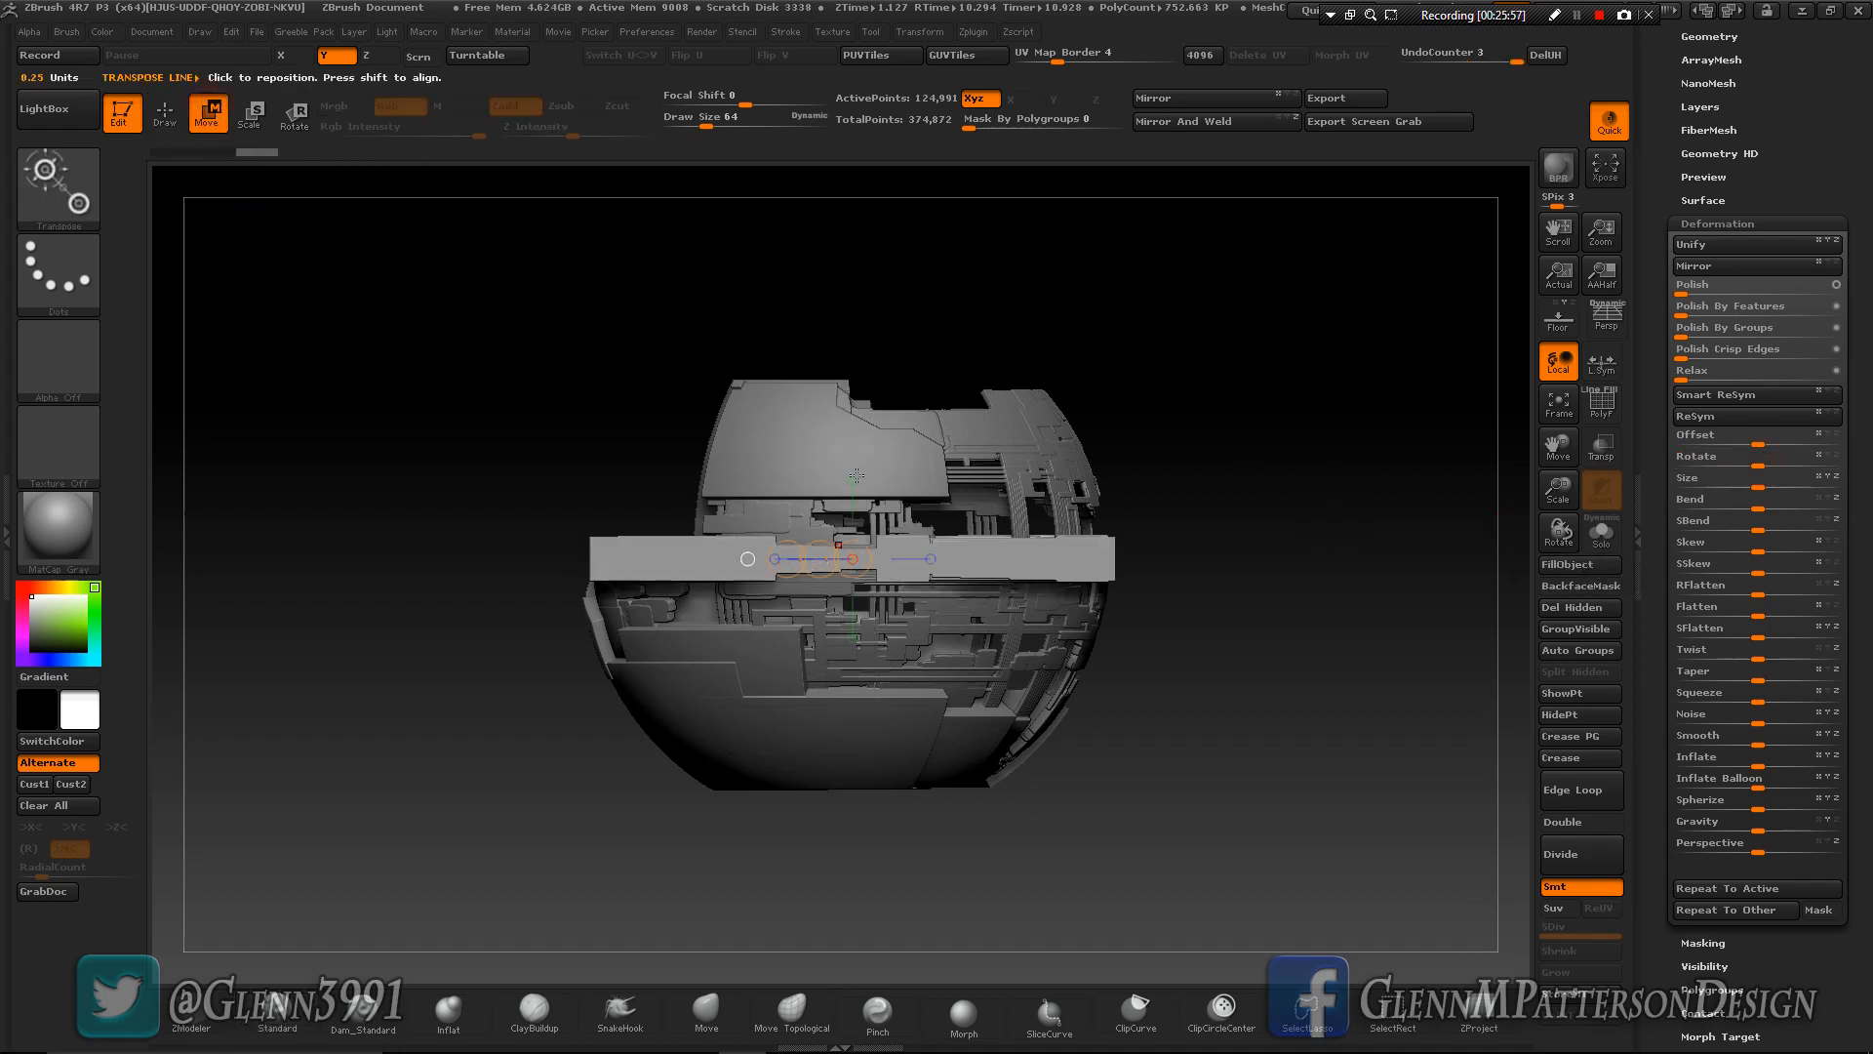
pyautogui.moveTo(852, 559); pyautogui.dragTo(819, 771)
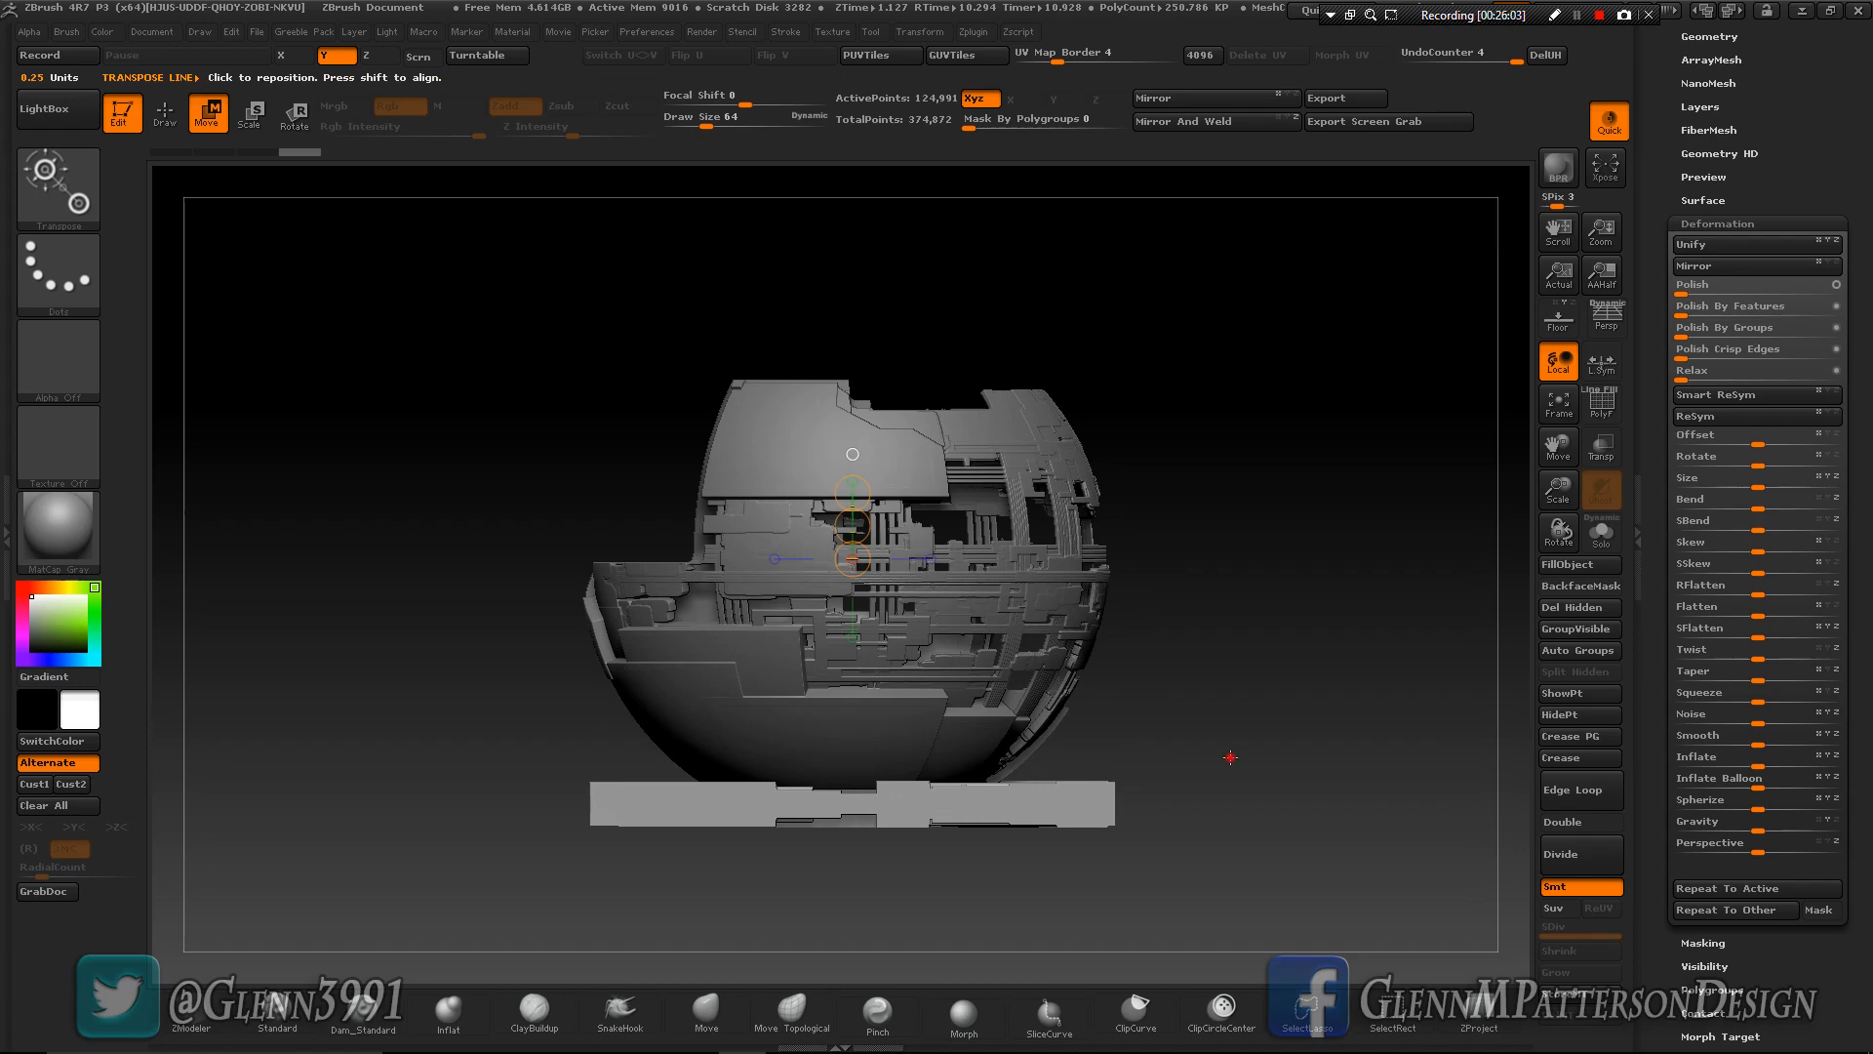
pyautogui.moveTo(1230, 757); pyautogui.dragTo(1319, 788)
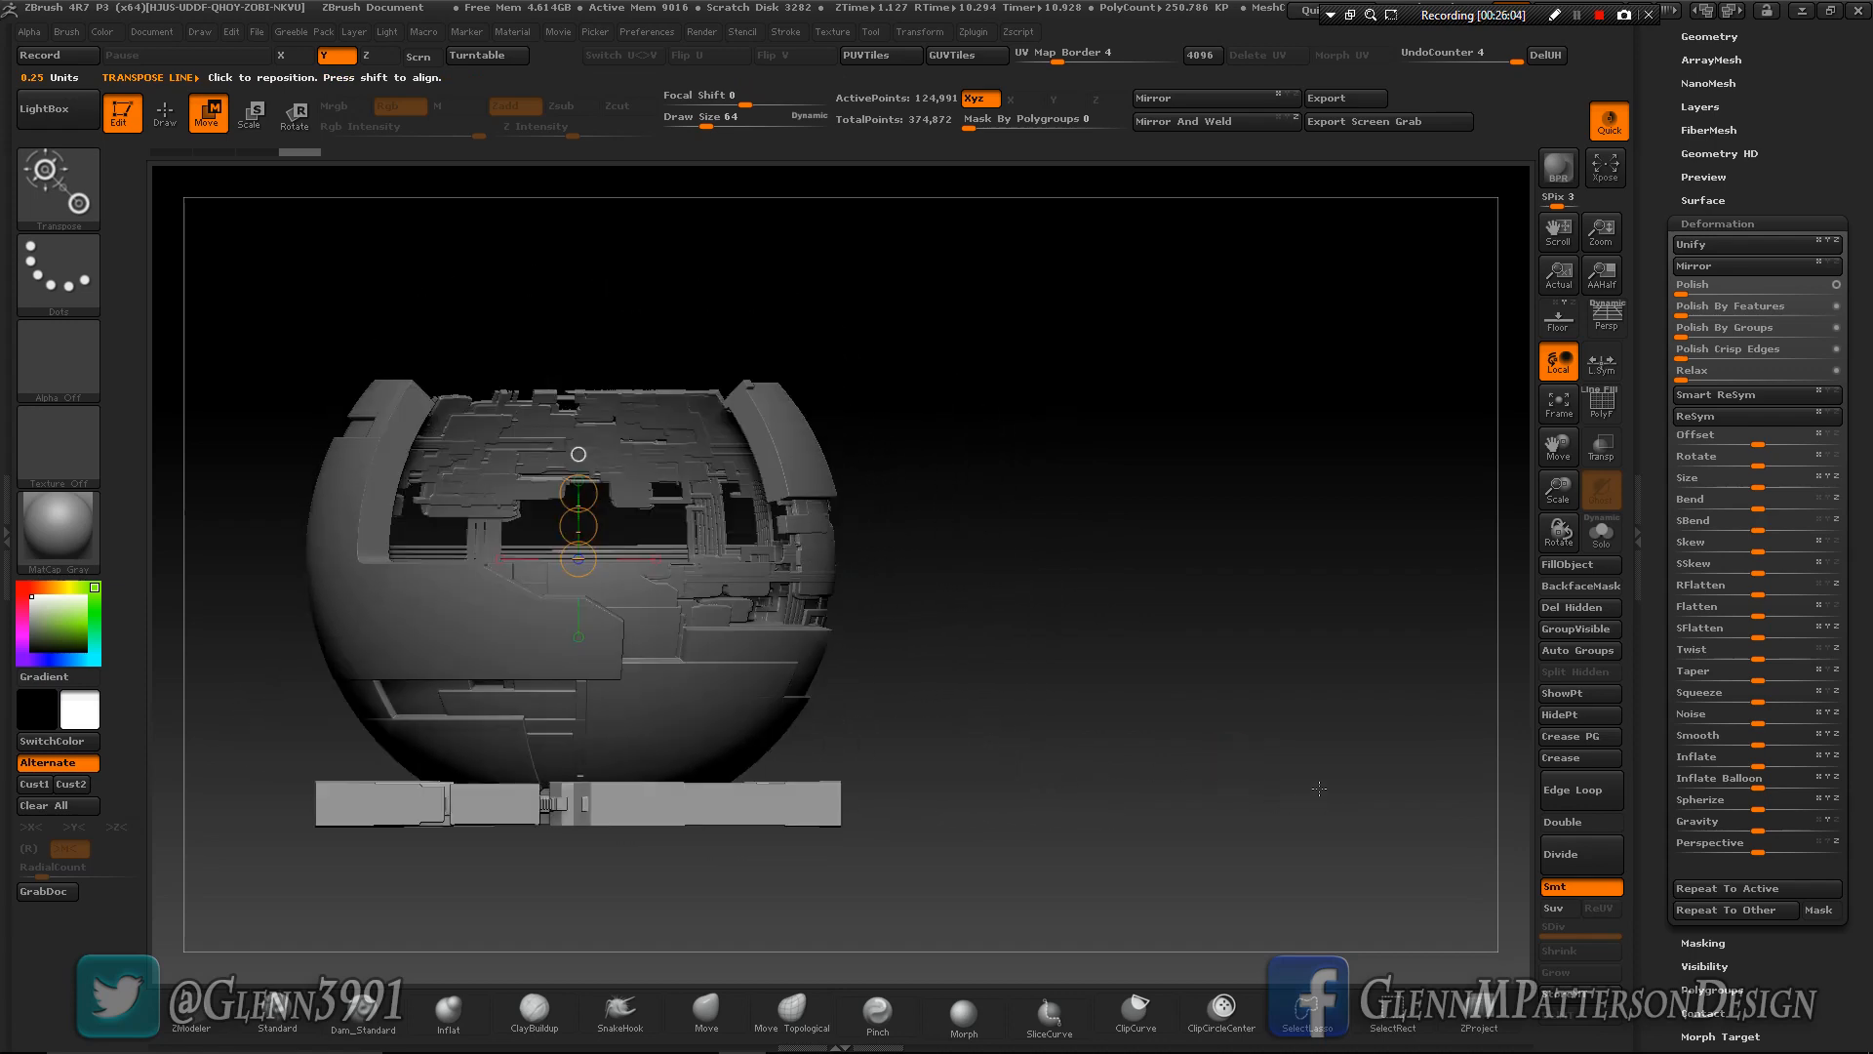
pyautogui.moveTo(1040, 629); pyautogui.dragTo(1032, 643)
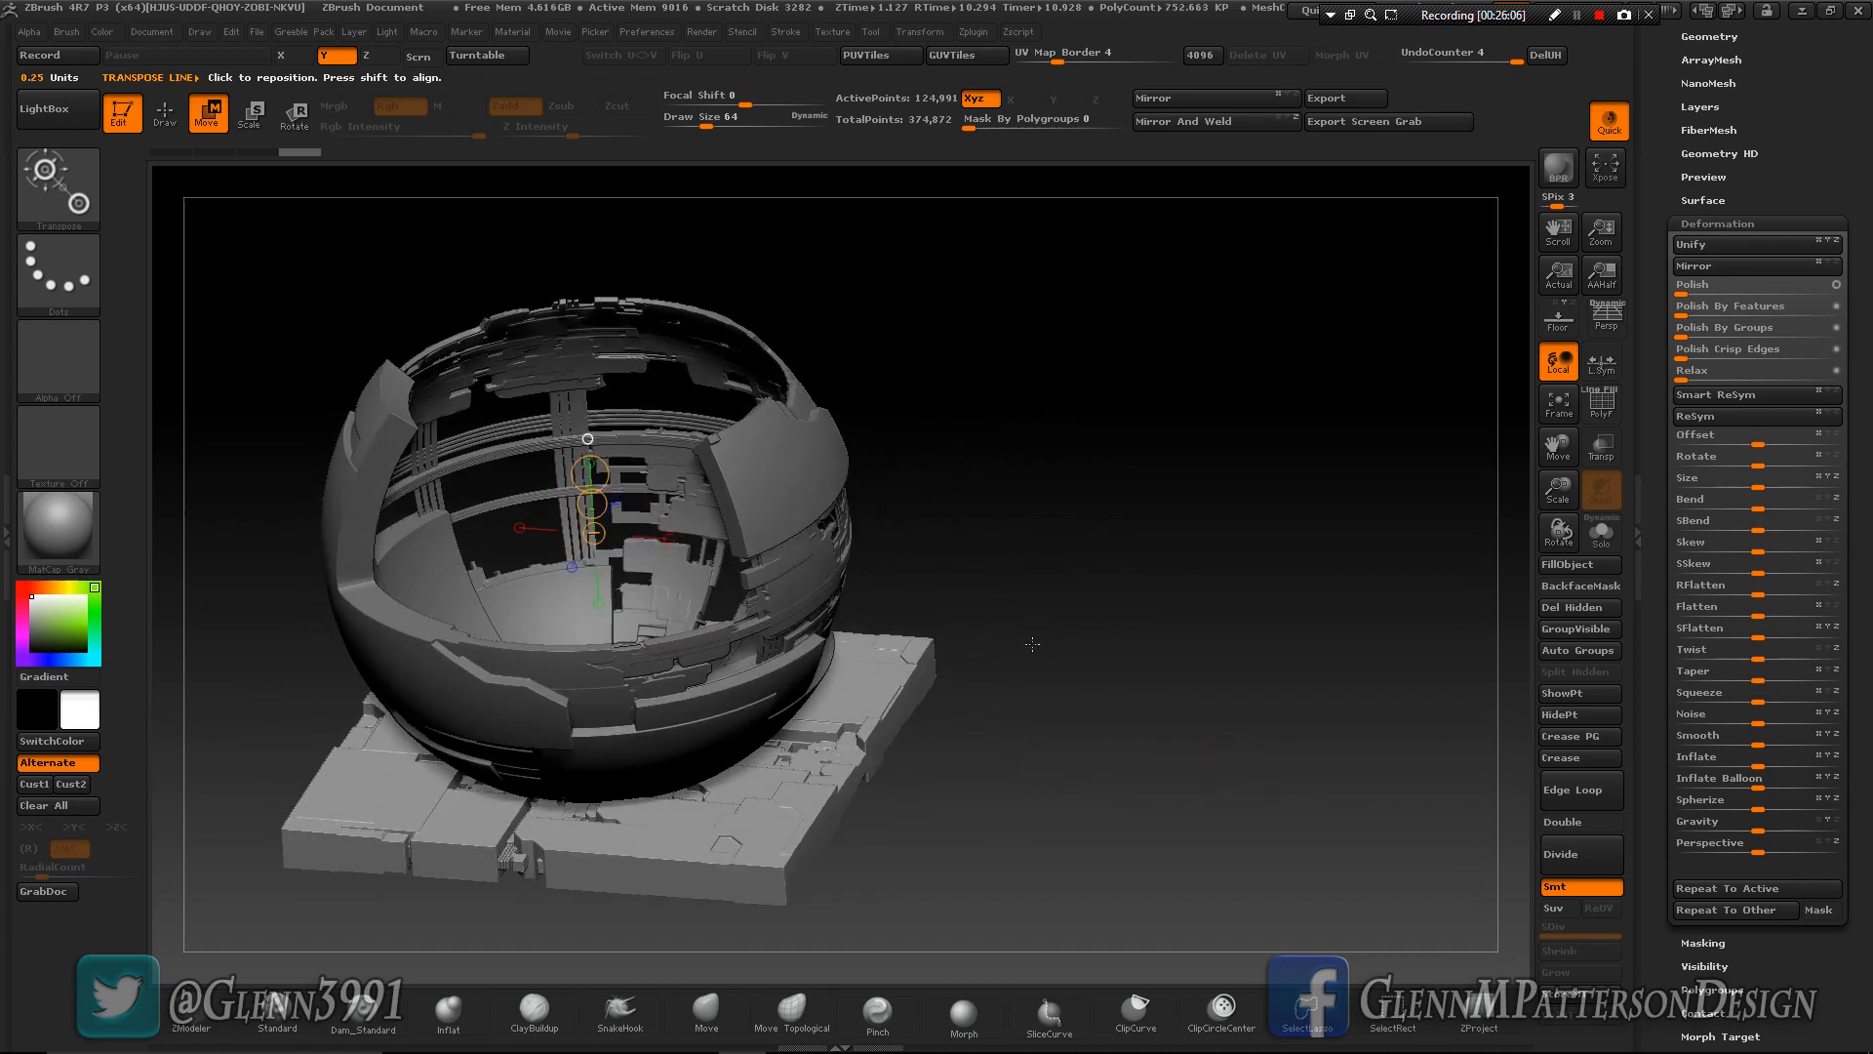
# Turn on Array Mesh for the greeble plane with 3 repeats and an X offset amount of 3.
pyautogui.moveTo(1798, 123); pyautogui.dragTo(1736, 243)
pyautogui.scroll(-10, 1793, 363)
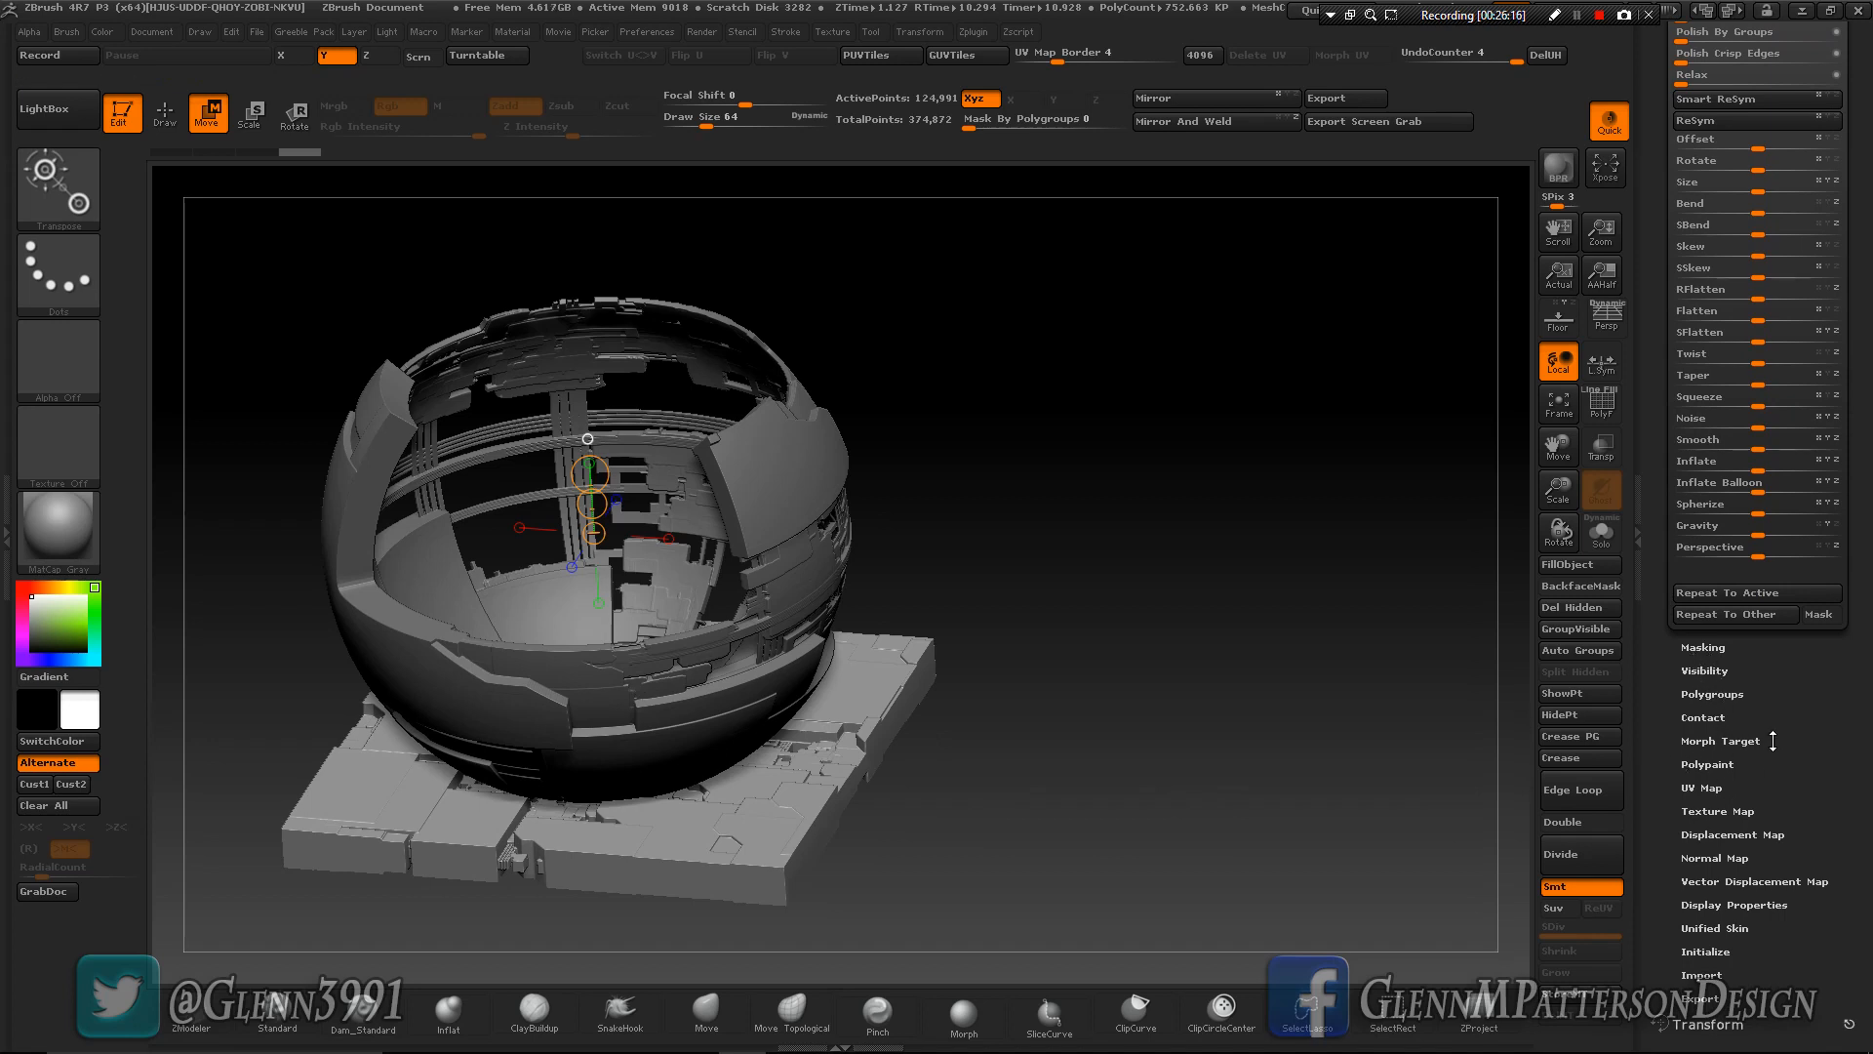
pyautogui.scroll(7, 1774, 741)
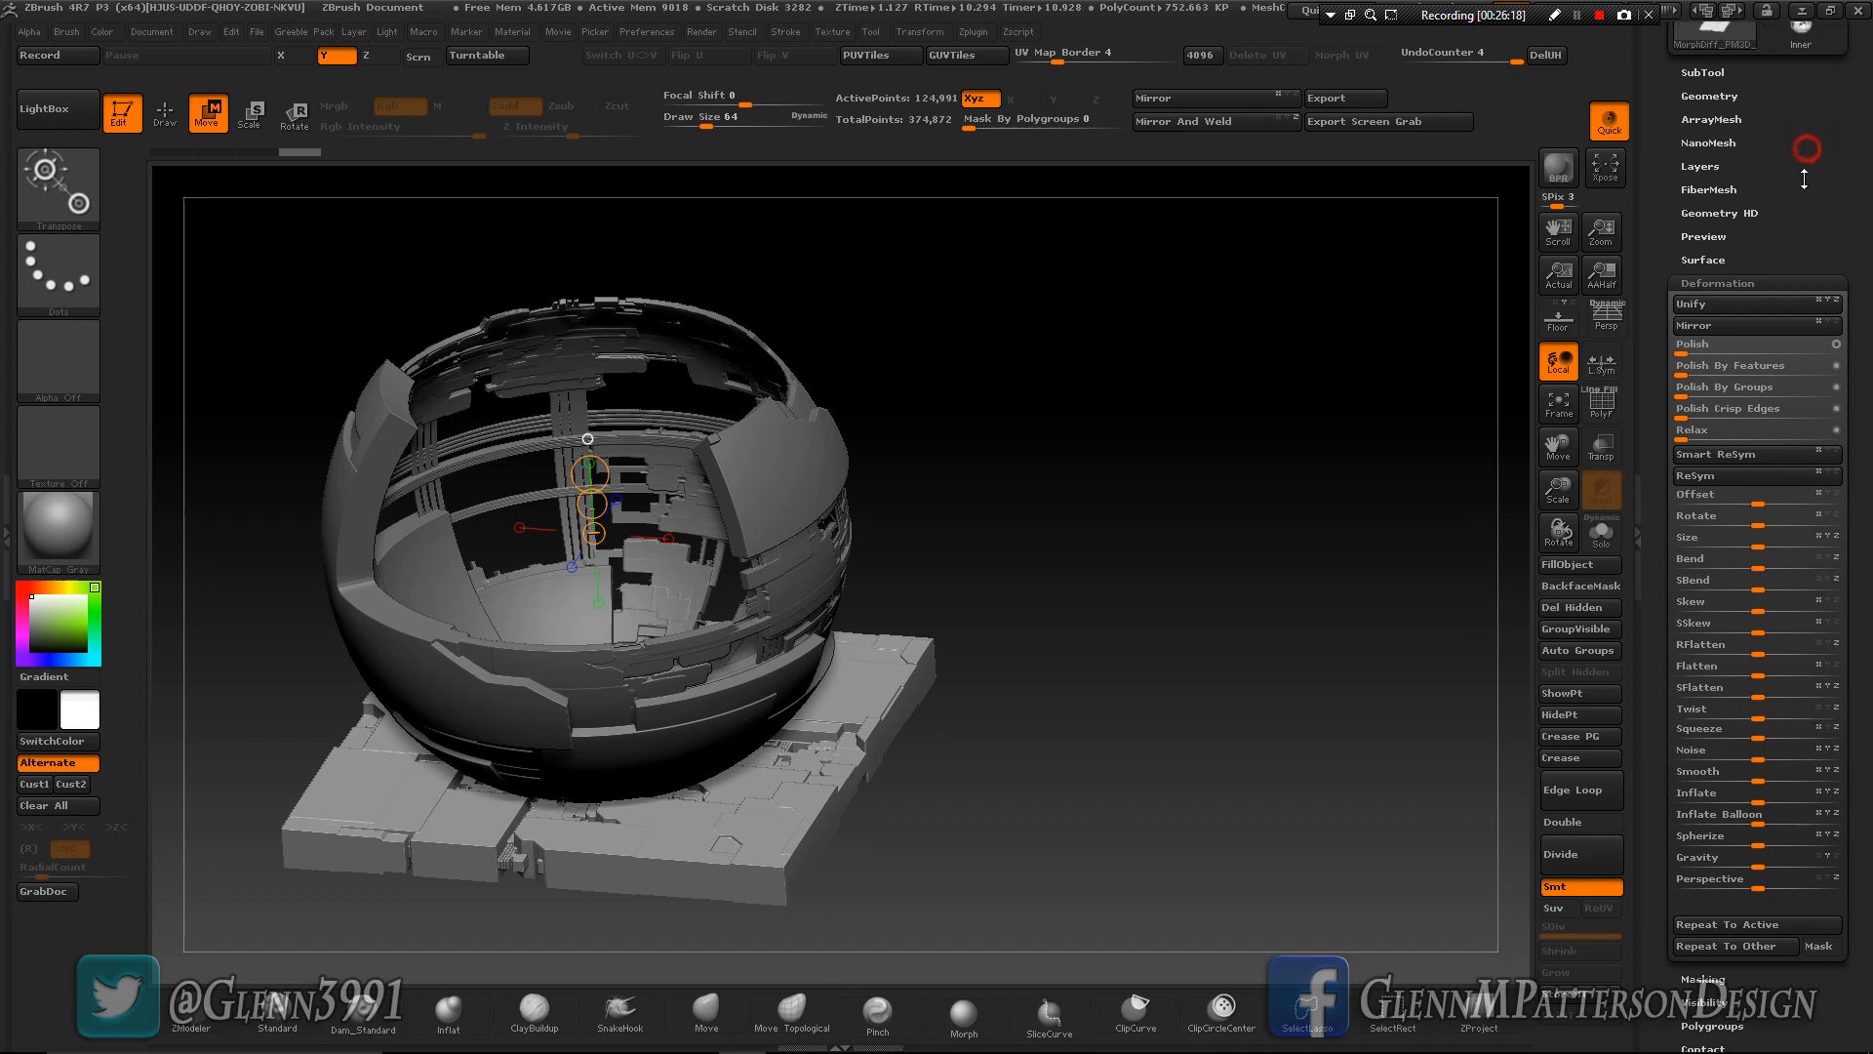
pyautogui.click(1711, 119)
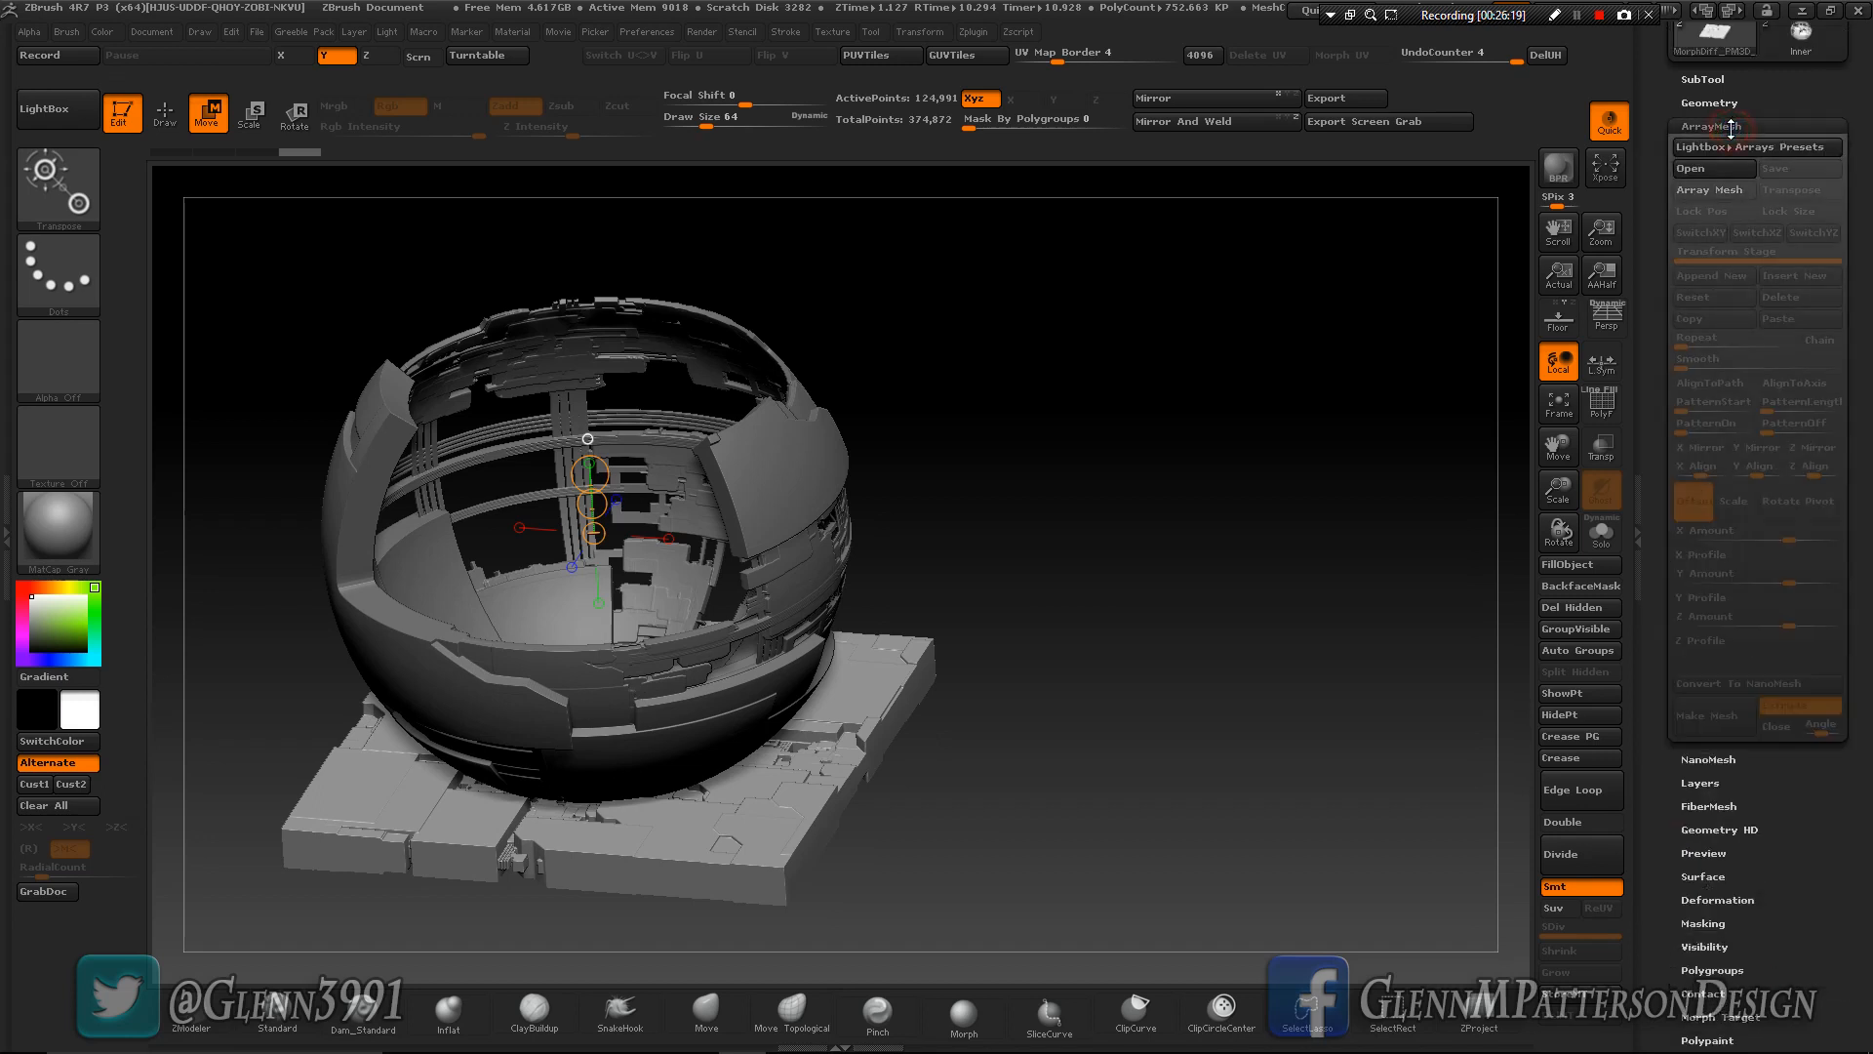
pyautogui.click(1702, 191)
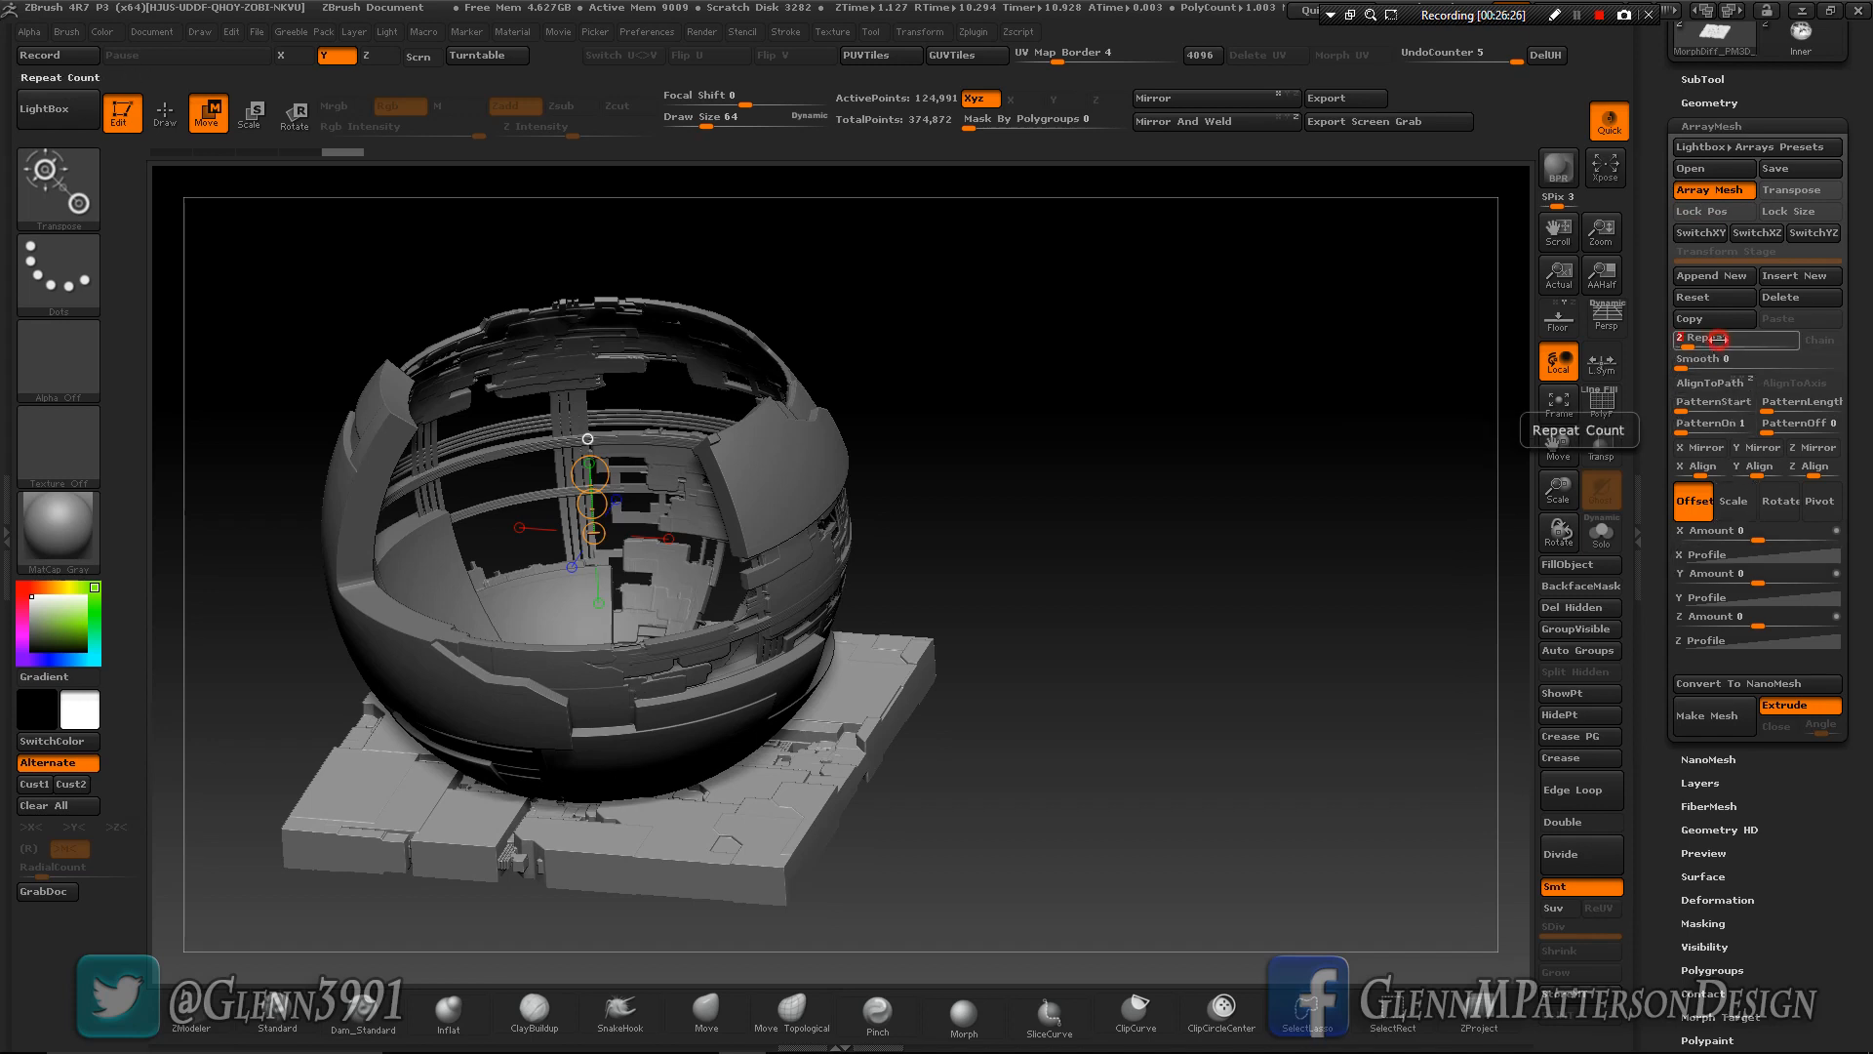
pyautogui.moveTo(1718, 339); pyautogui.dragTo(1719, 339)
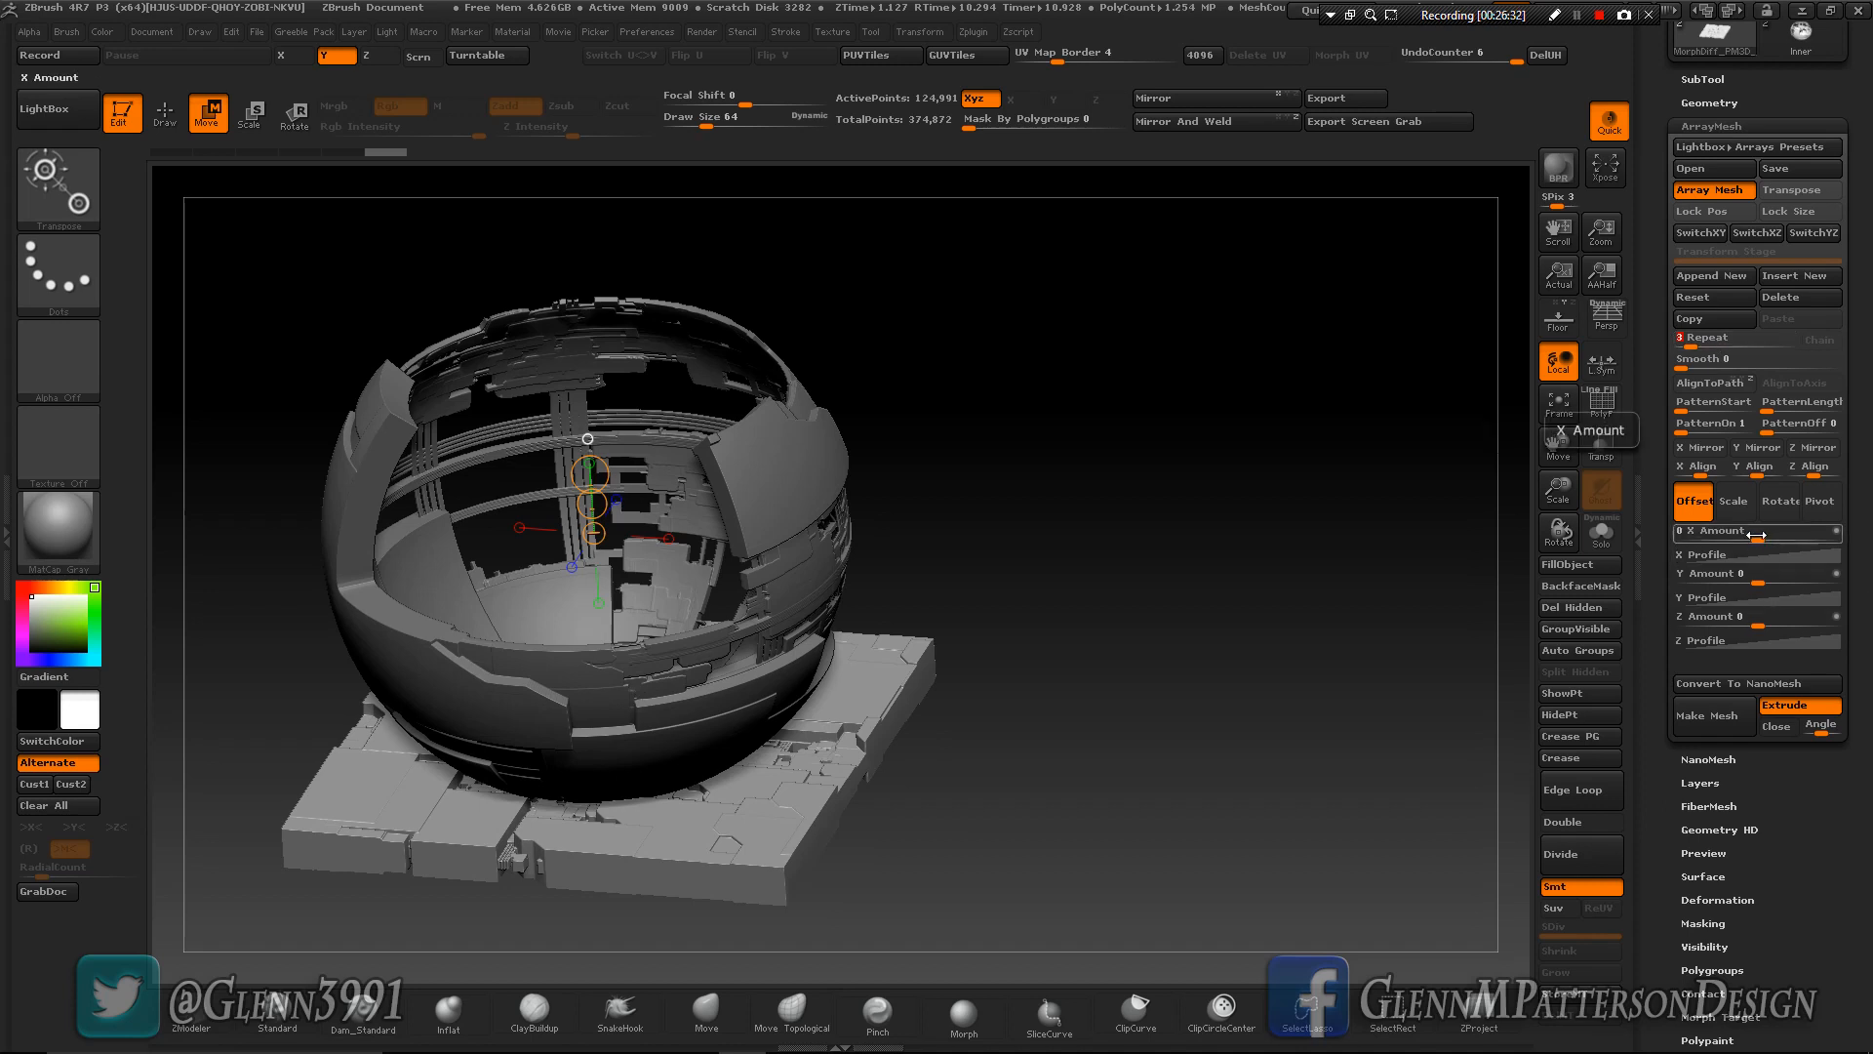
pyautogui.click(1756, 534)
pyautogui.moveTo(1756, 534); pyautogui.dragTo(1797, 534)
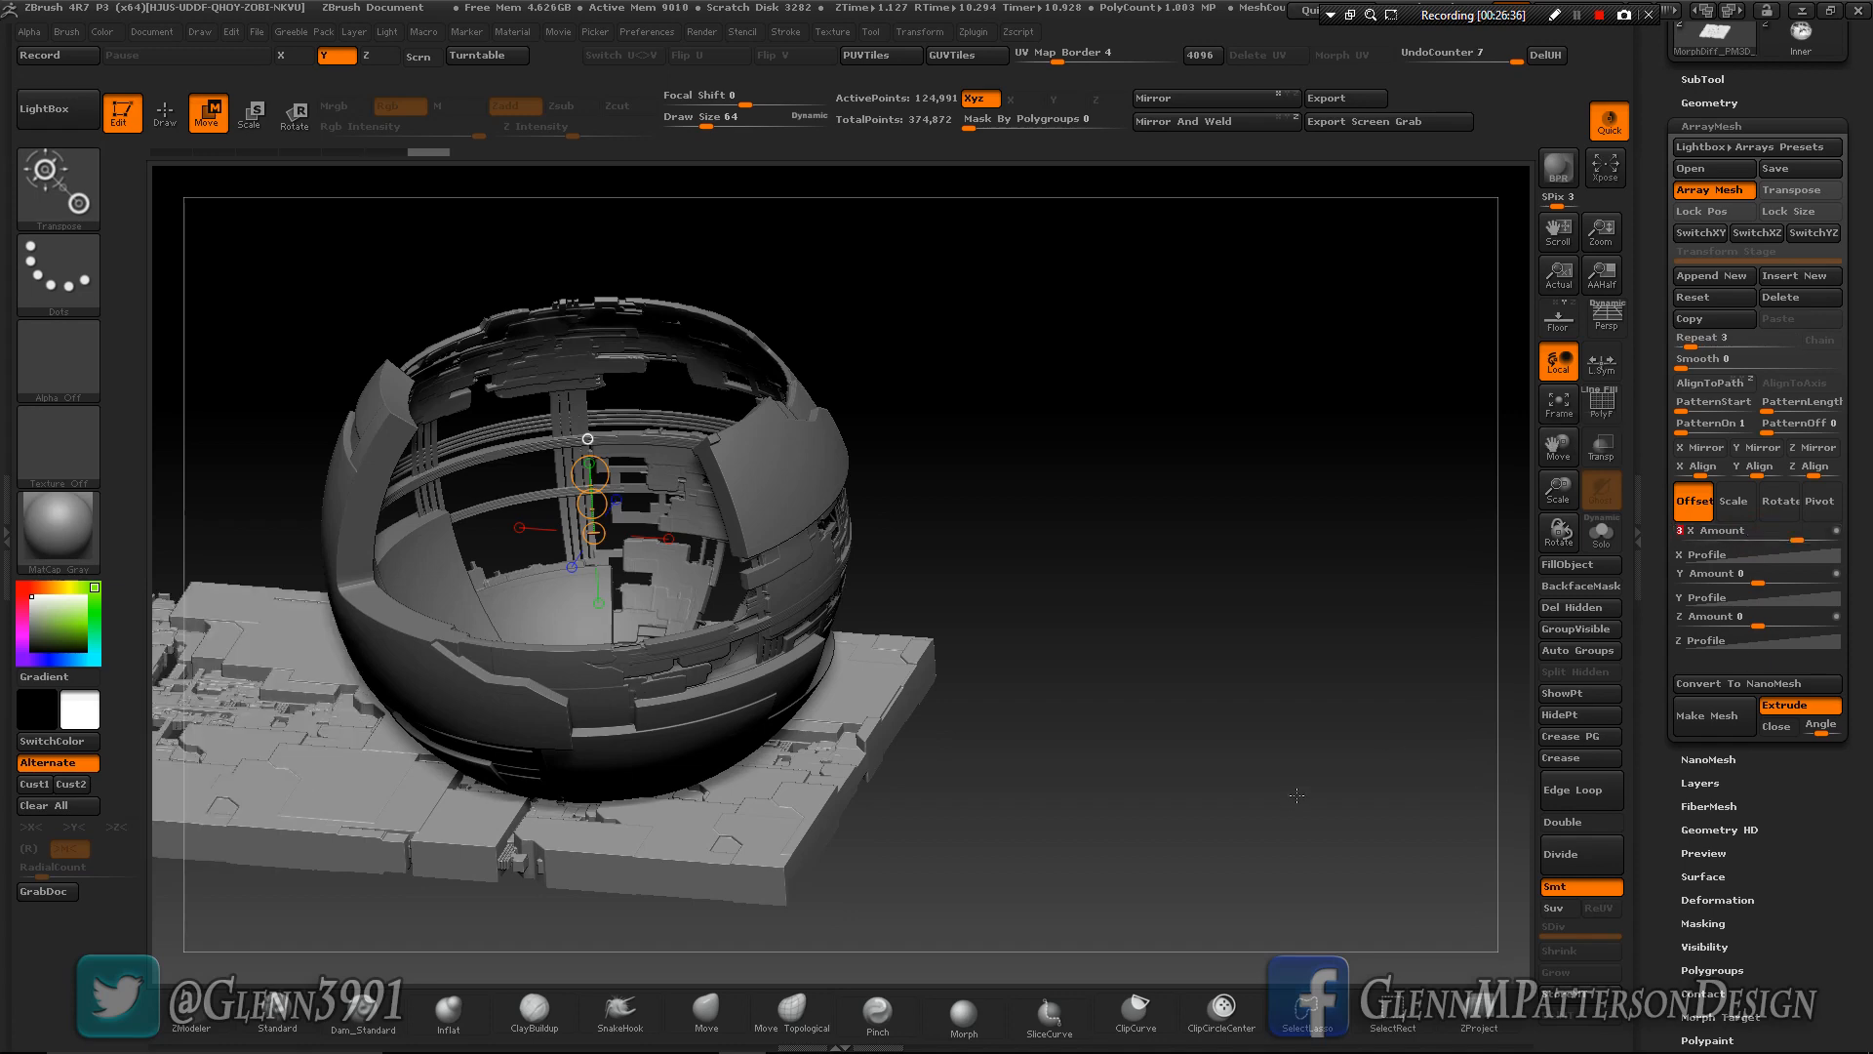
# Shift the arrayed planes along the X axis so the row extends to both sides beneath the sphere.
pyautogui.moveTo(1298, 792); pyautogui.dragTo(1081, 821)
pyautogui.moveTo(1416, 381); pyautogui.dragTo(1427, 571)
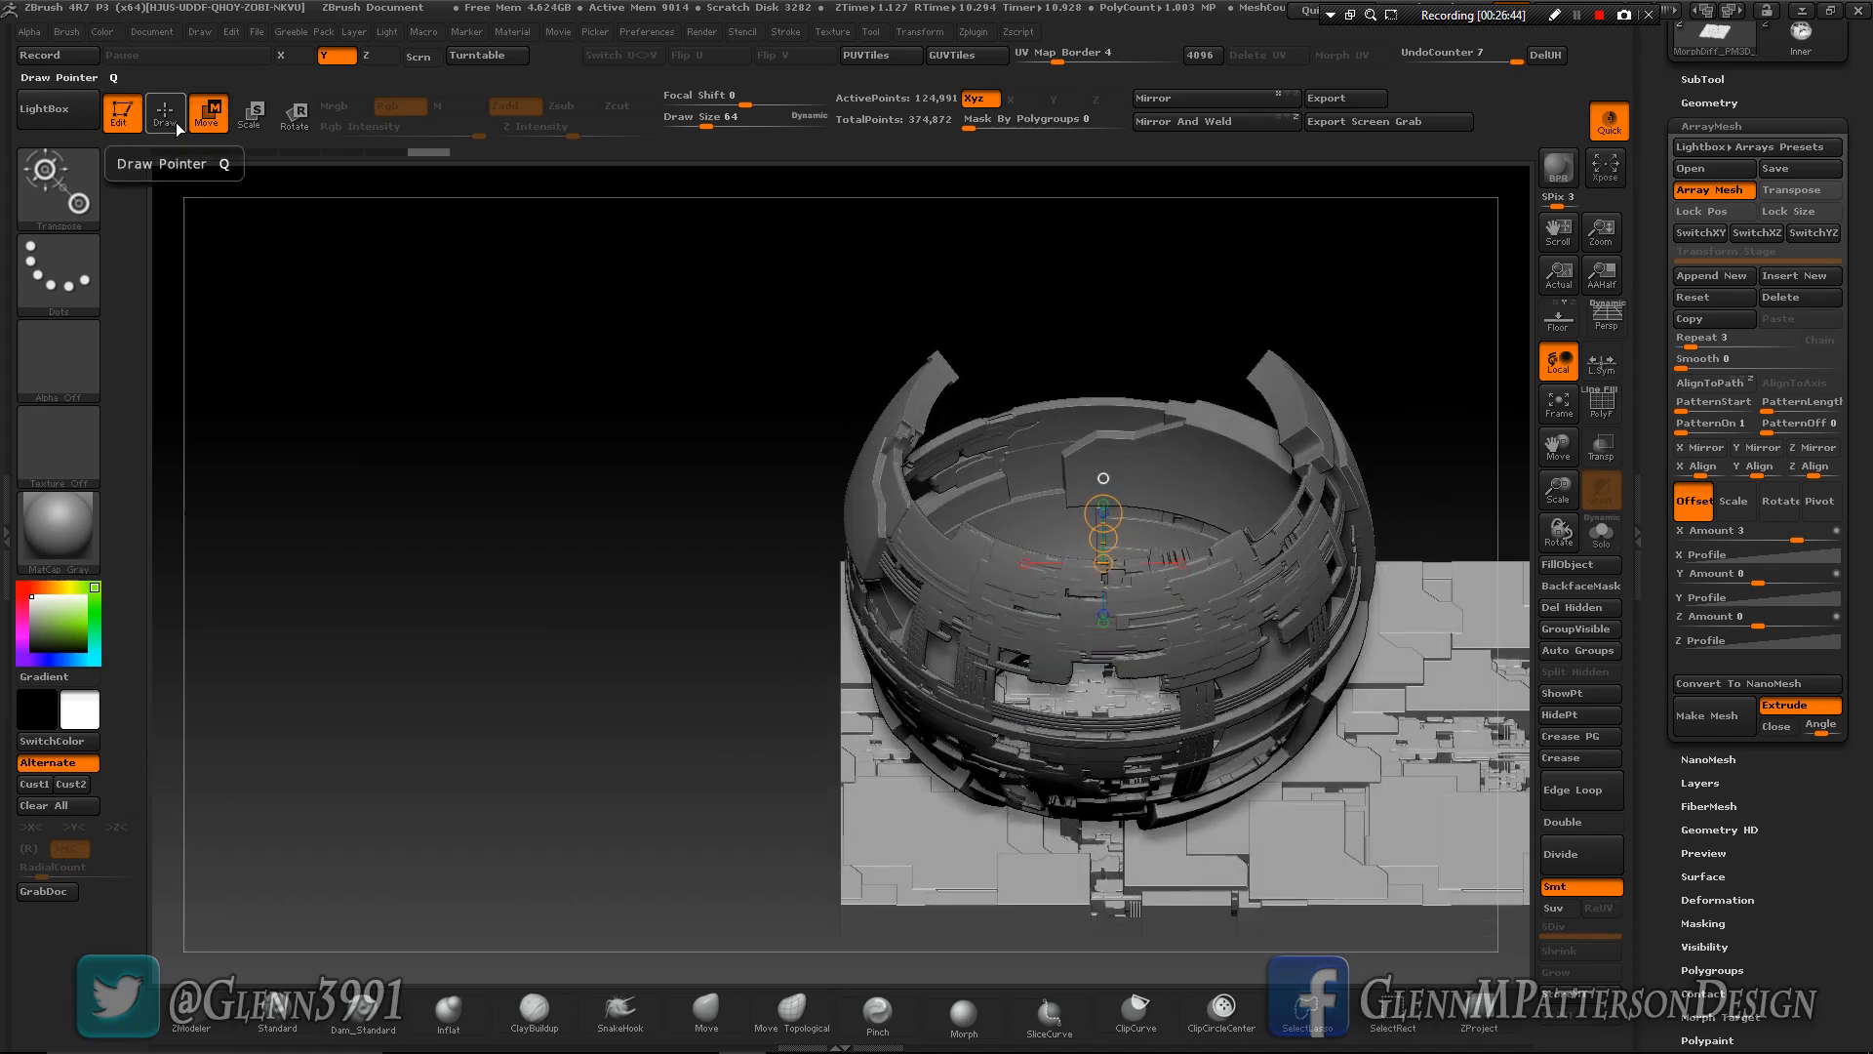
pyautogui.click(1024, 563)
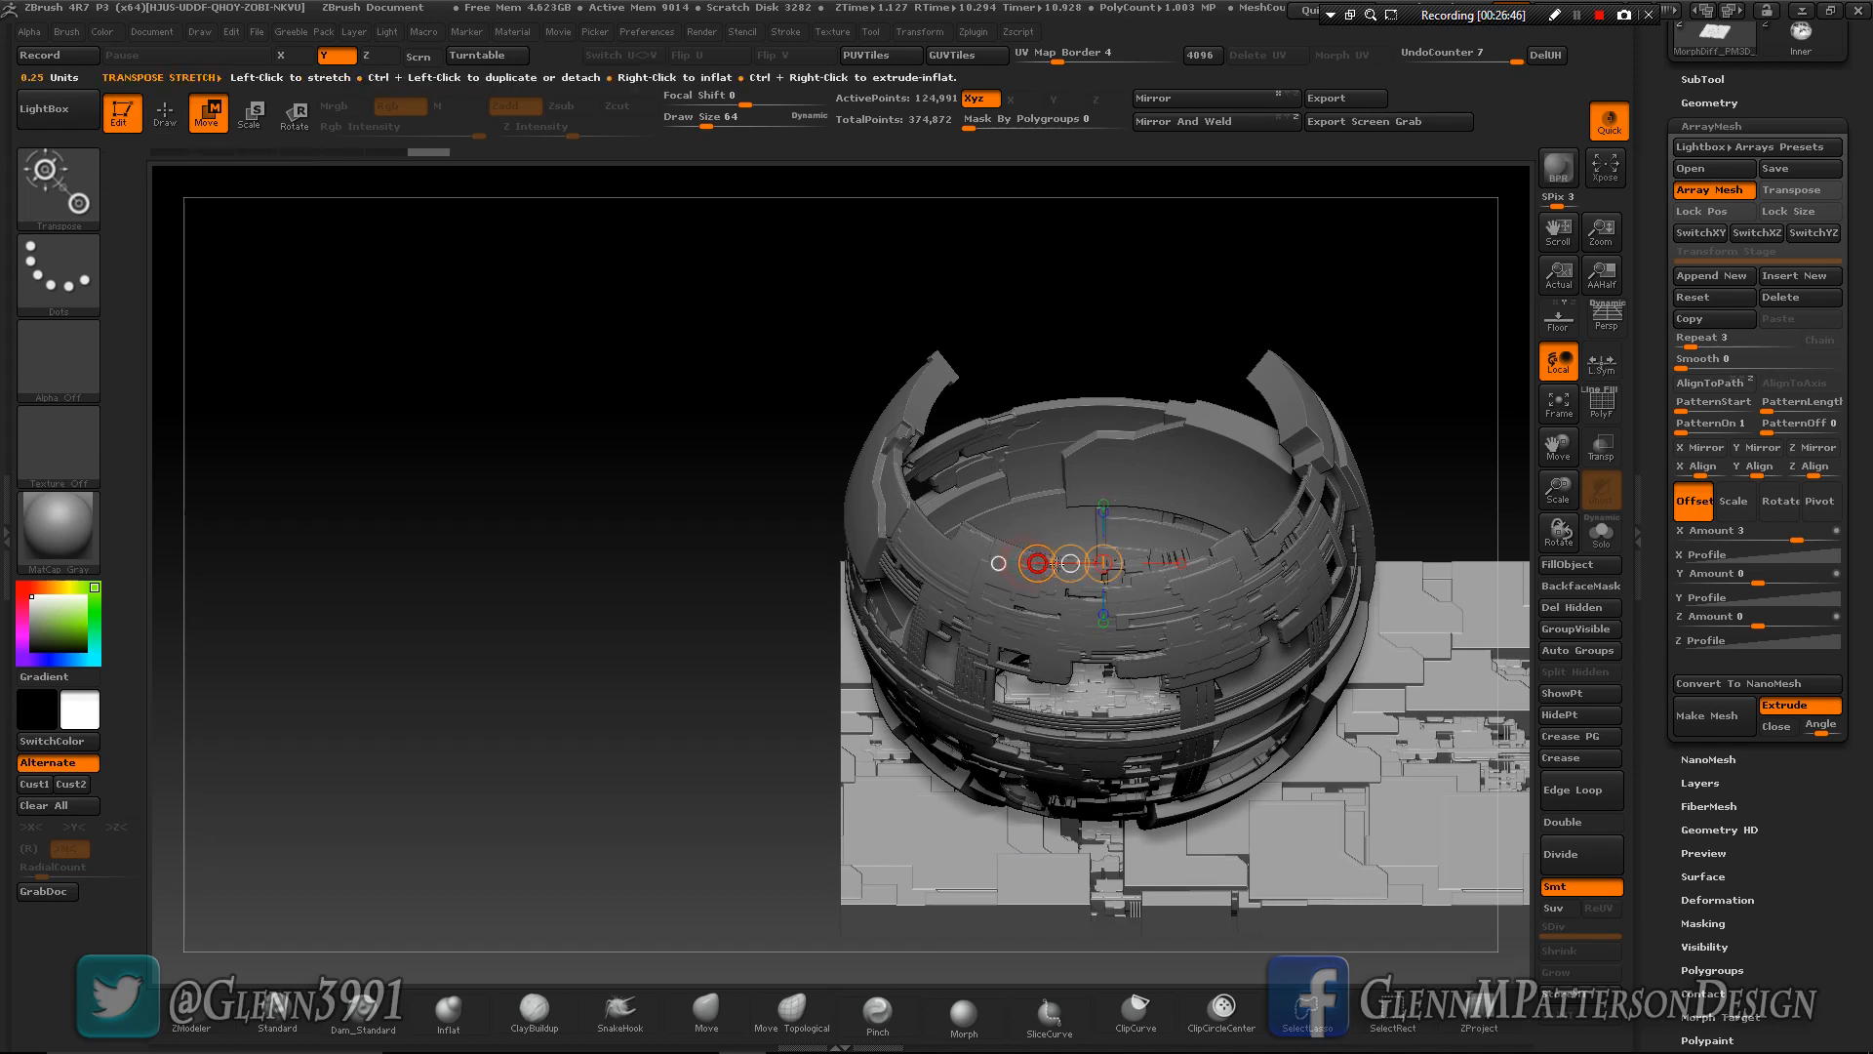
pyautogui.moveTo(1071, 563); pyautogui.dragTo(696, 566)
pyautogui.moveTo(585, 570); pyautogui.dragTo(528, 570)
pyautogui.moveTo(695, 403)
pyautogui.mouseDown()
pyautogui.moveTo(694, 304)
pyautogui.moveTo(703, 369)
pyautogui.mouseUp()
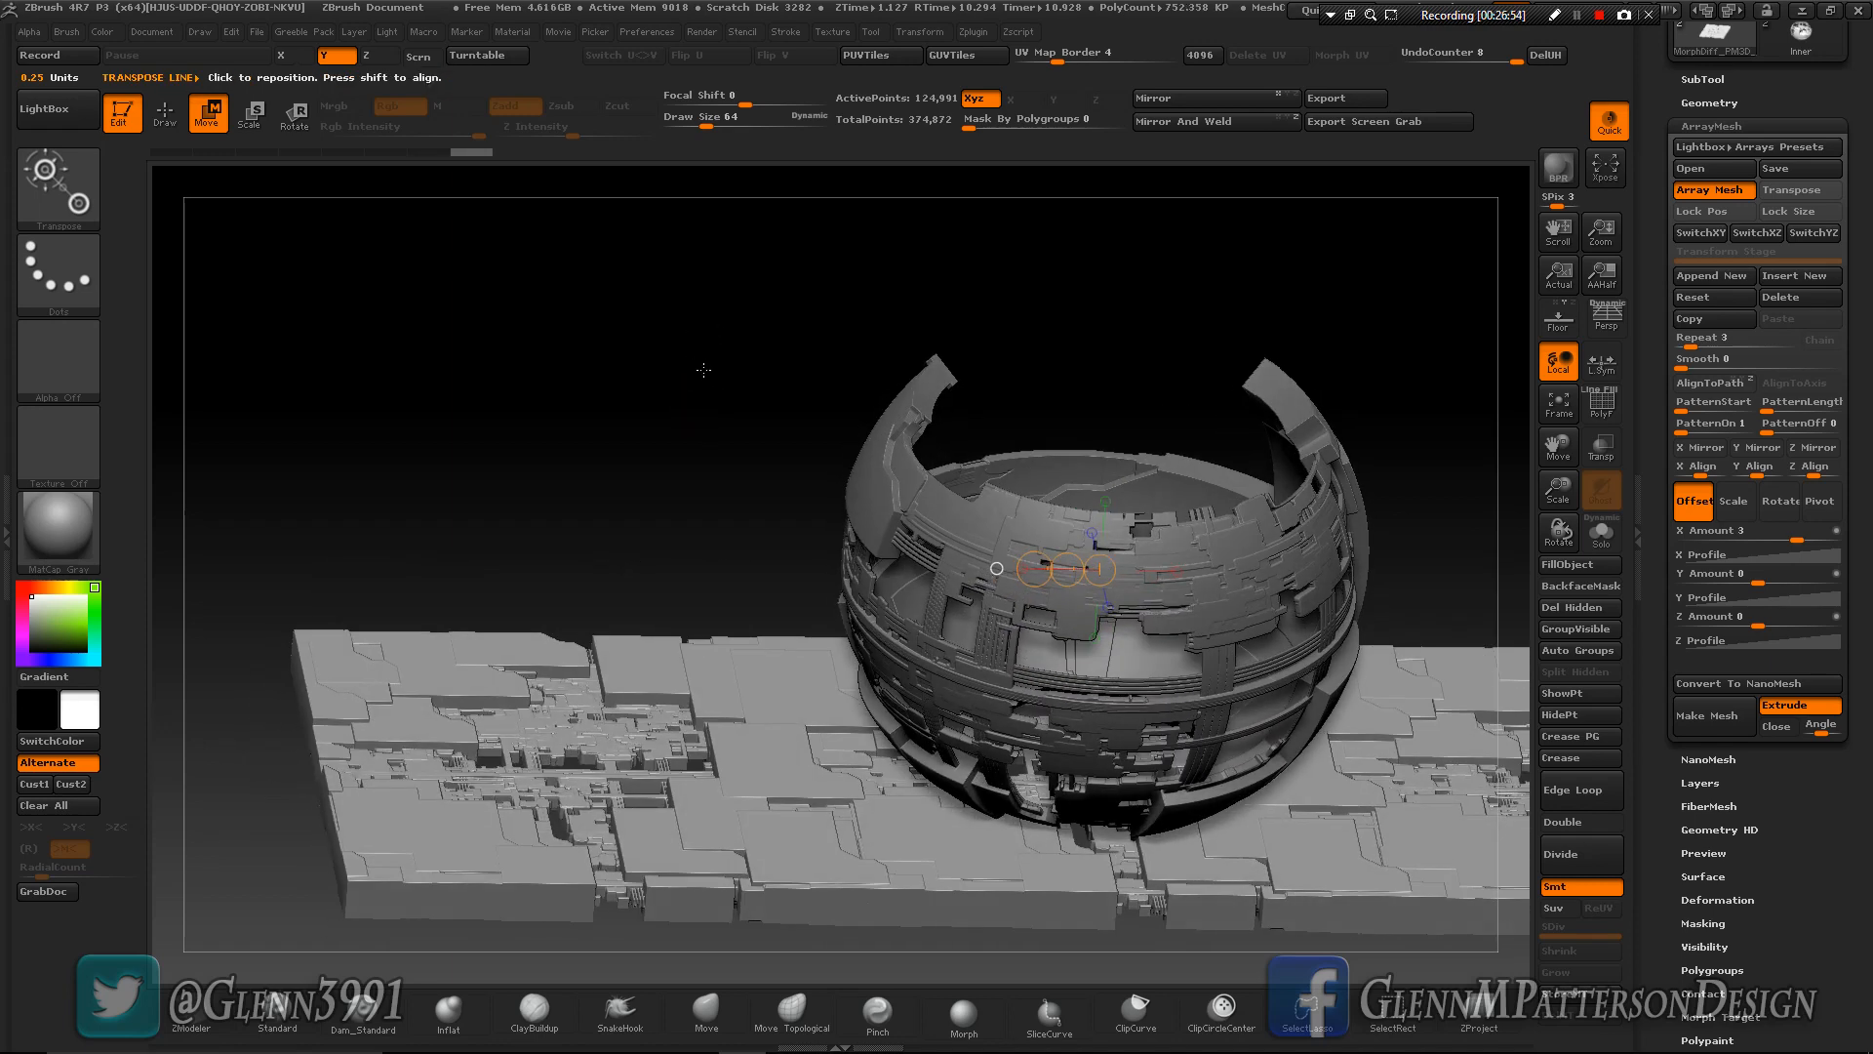
# Enlarge the arrayed plane along Z only with a Size deformation of 100, and return to Draw mode.
pyautogui.moveTo(1558, 444); pyautogui.dragTo(1530, 307)
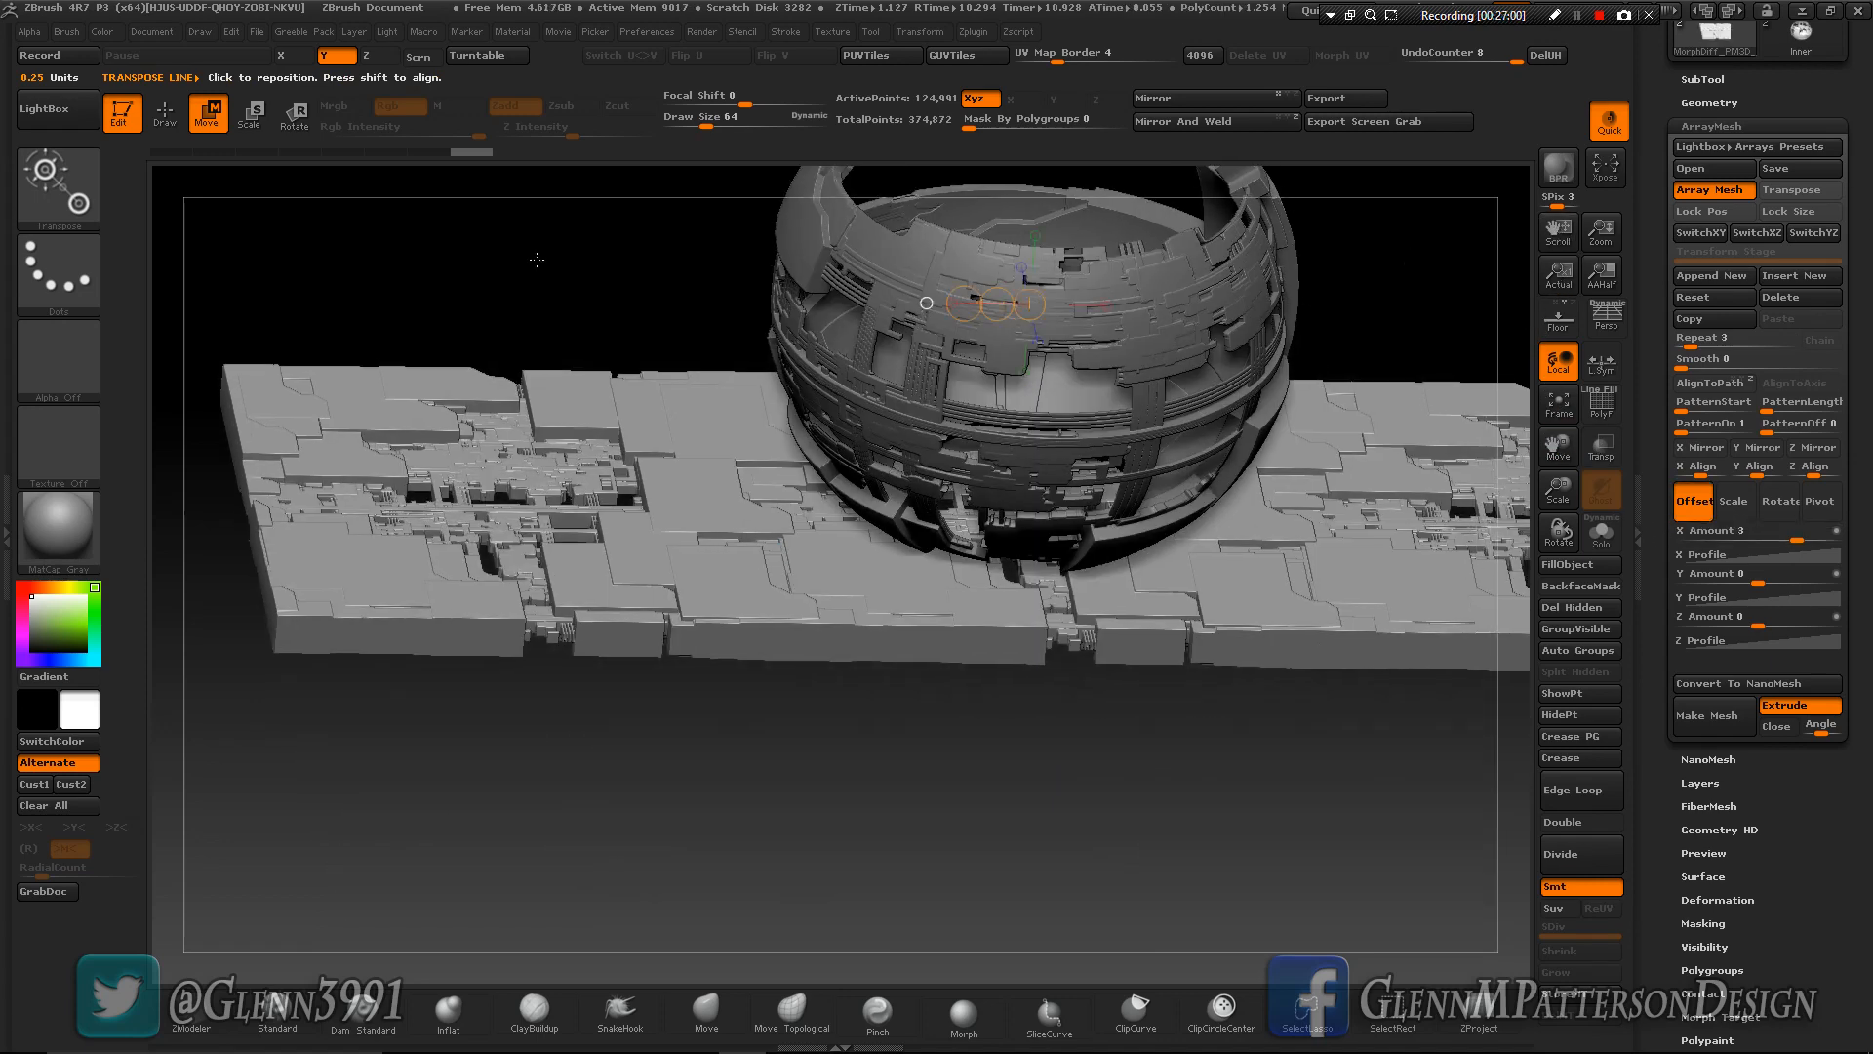
pyautogui.click(256, 121)
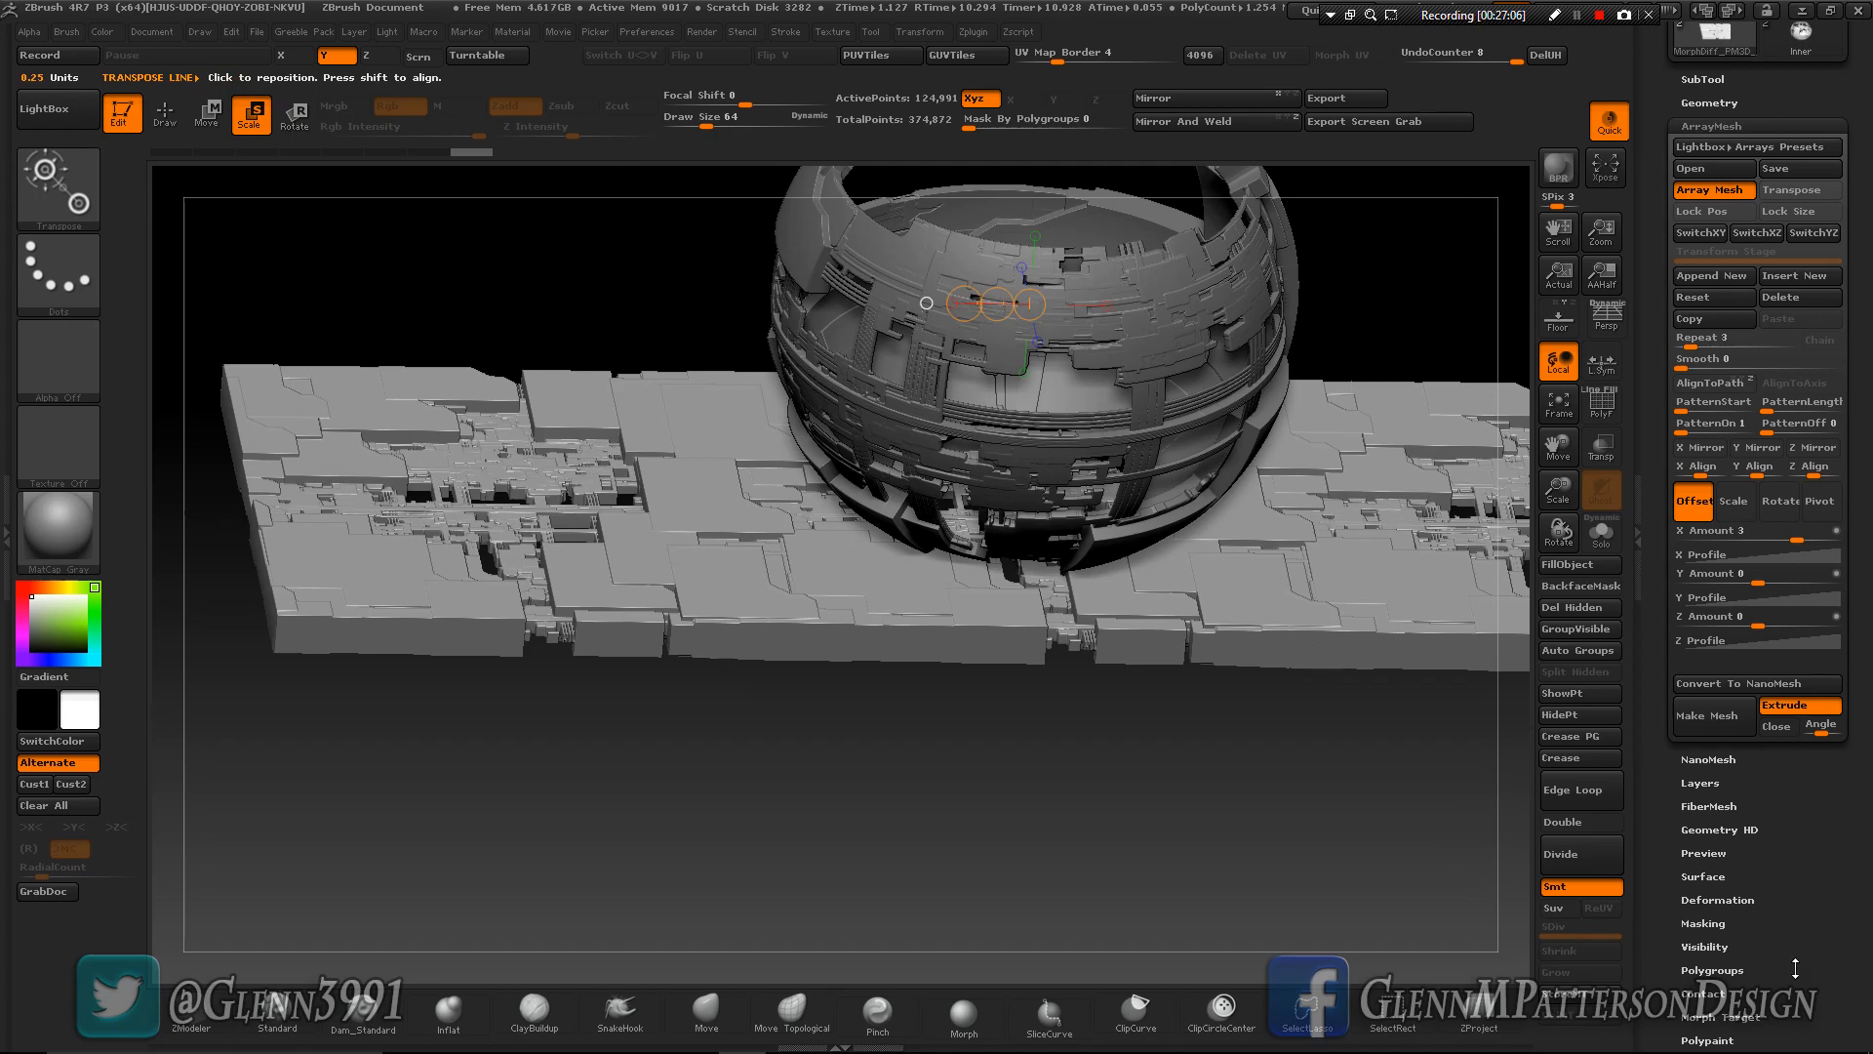
pyautogui.click(1731, 900)
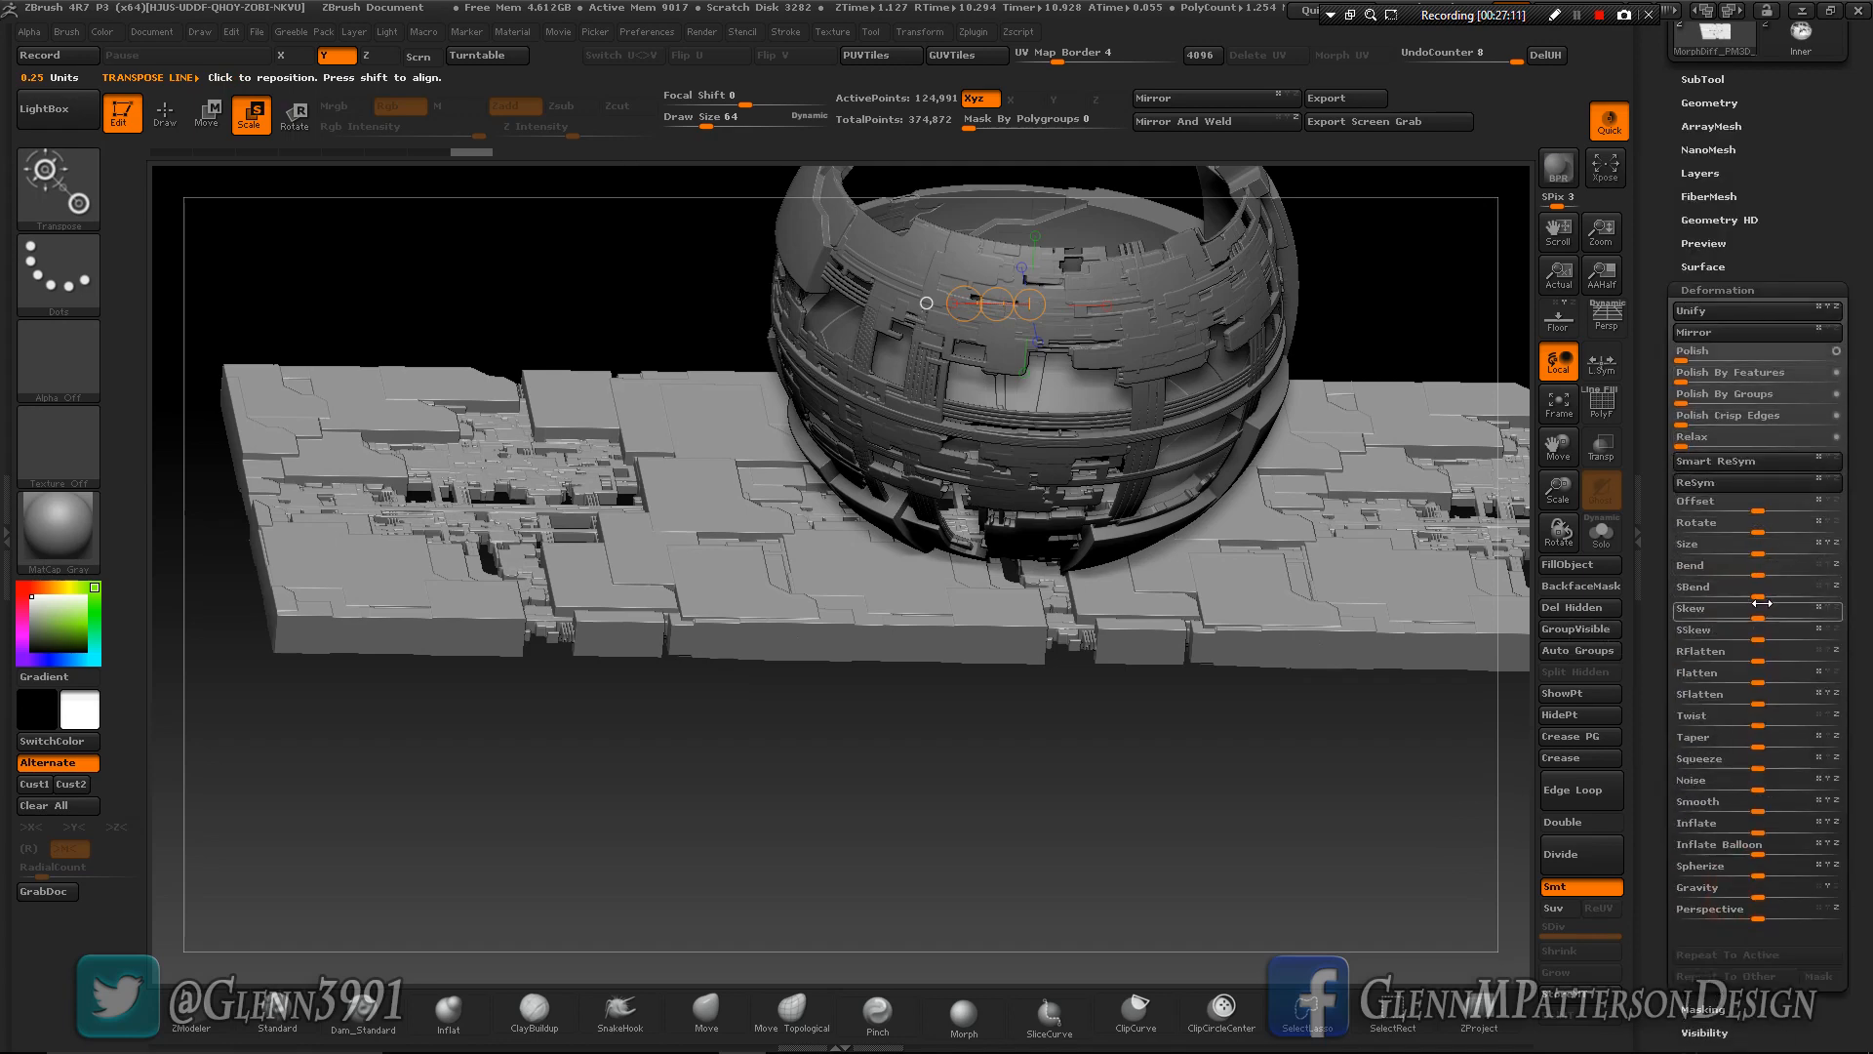
pyautogui.click(1818, 544)
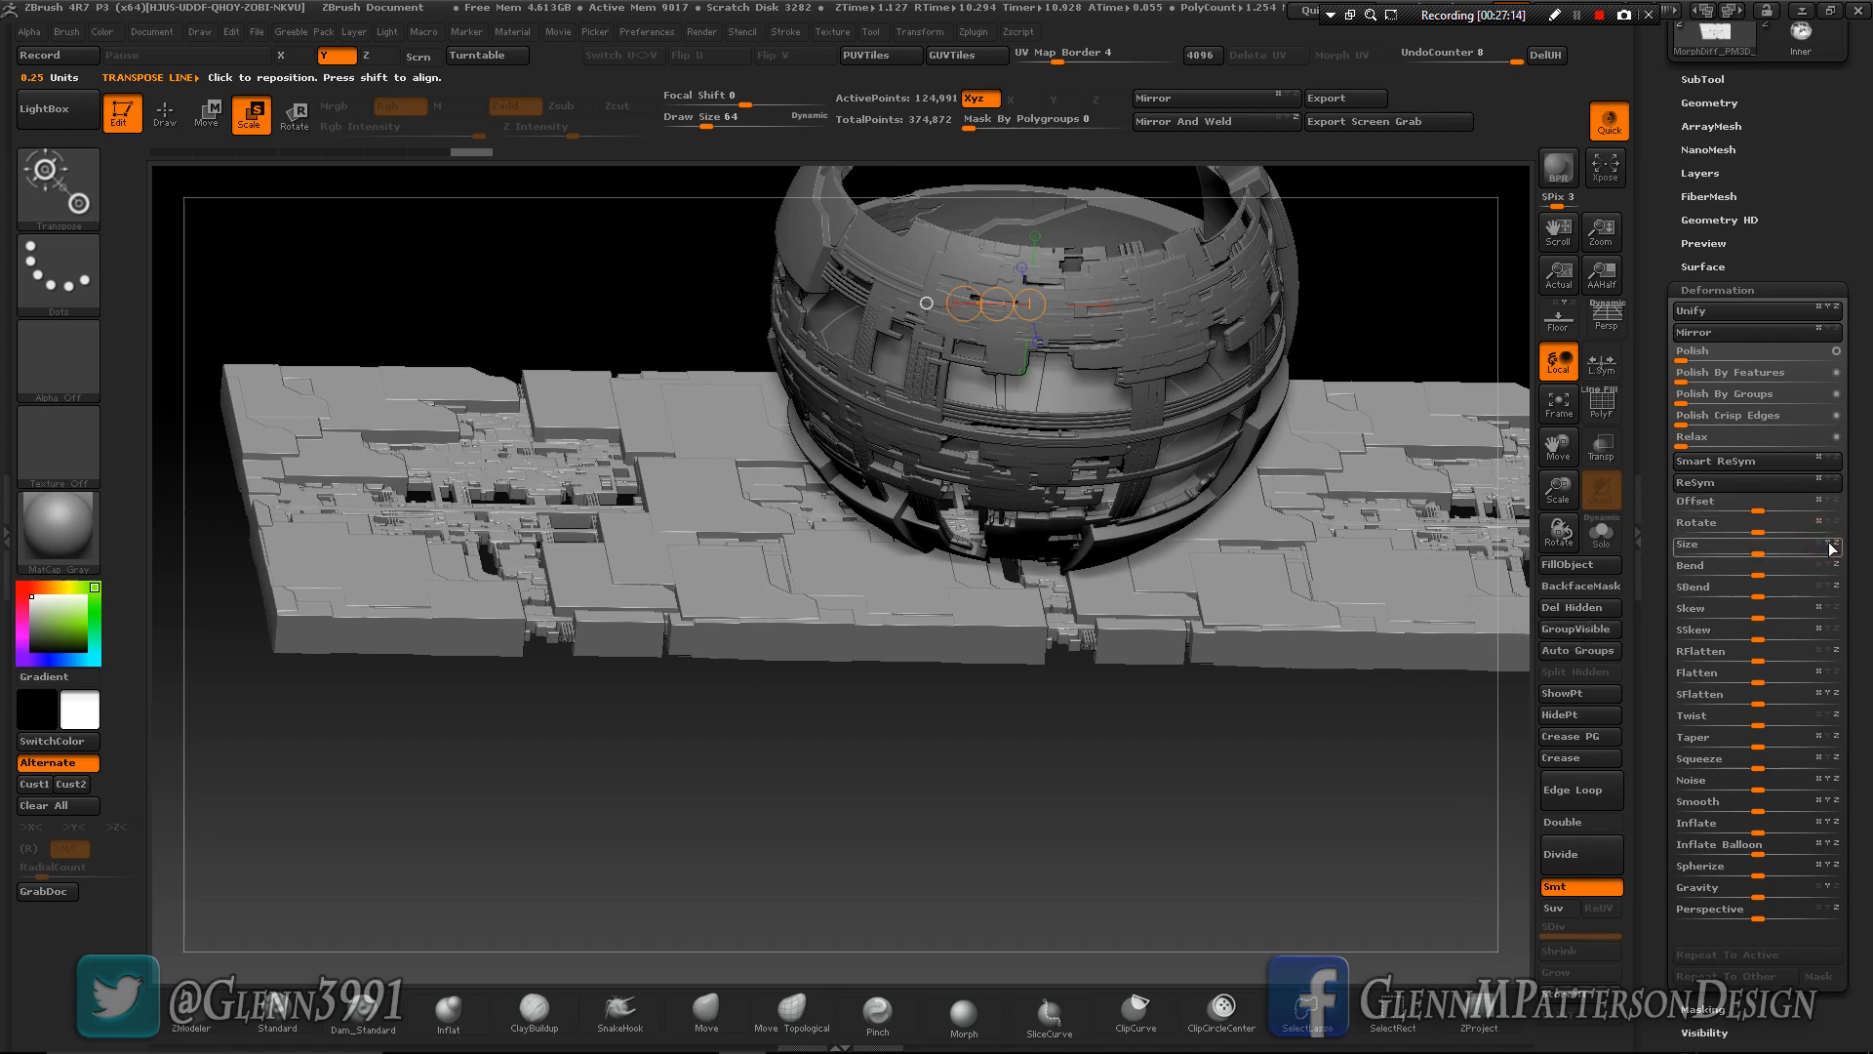
pyautogui.click(1793, 553)
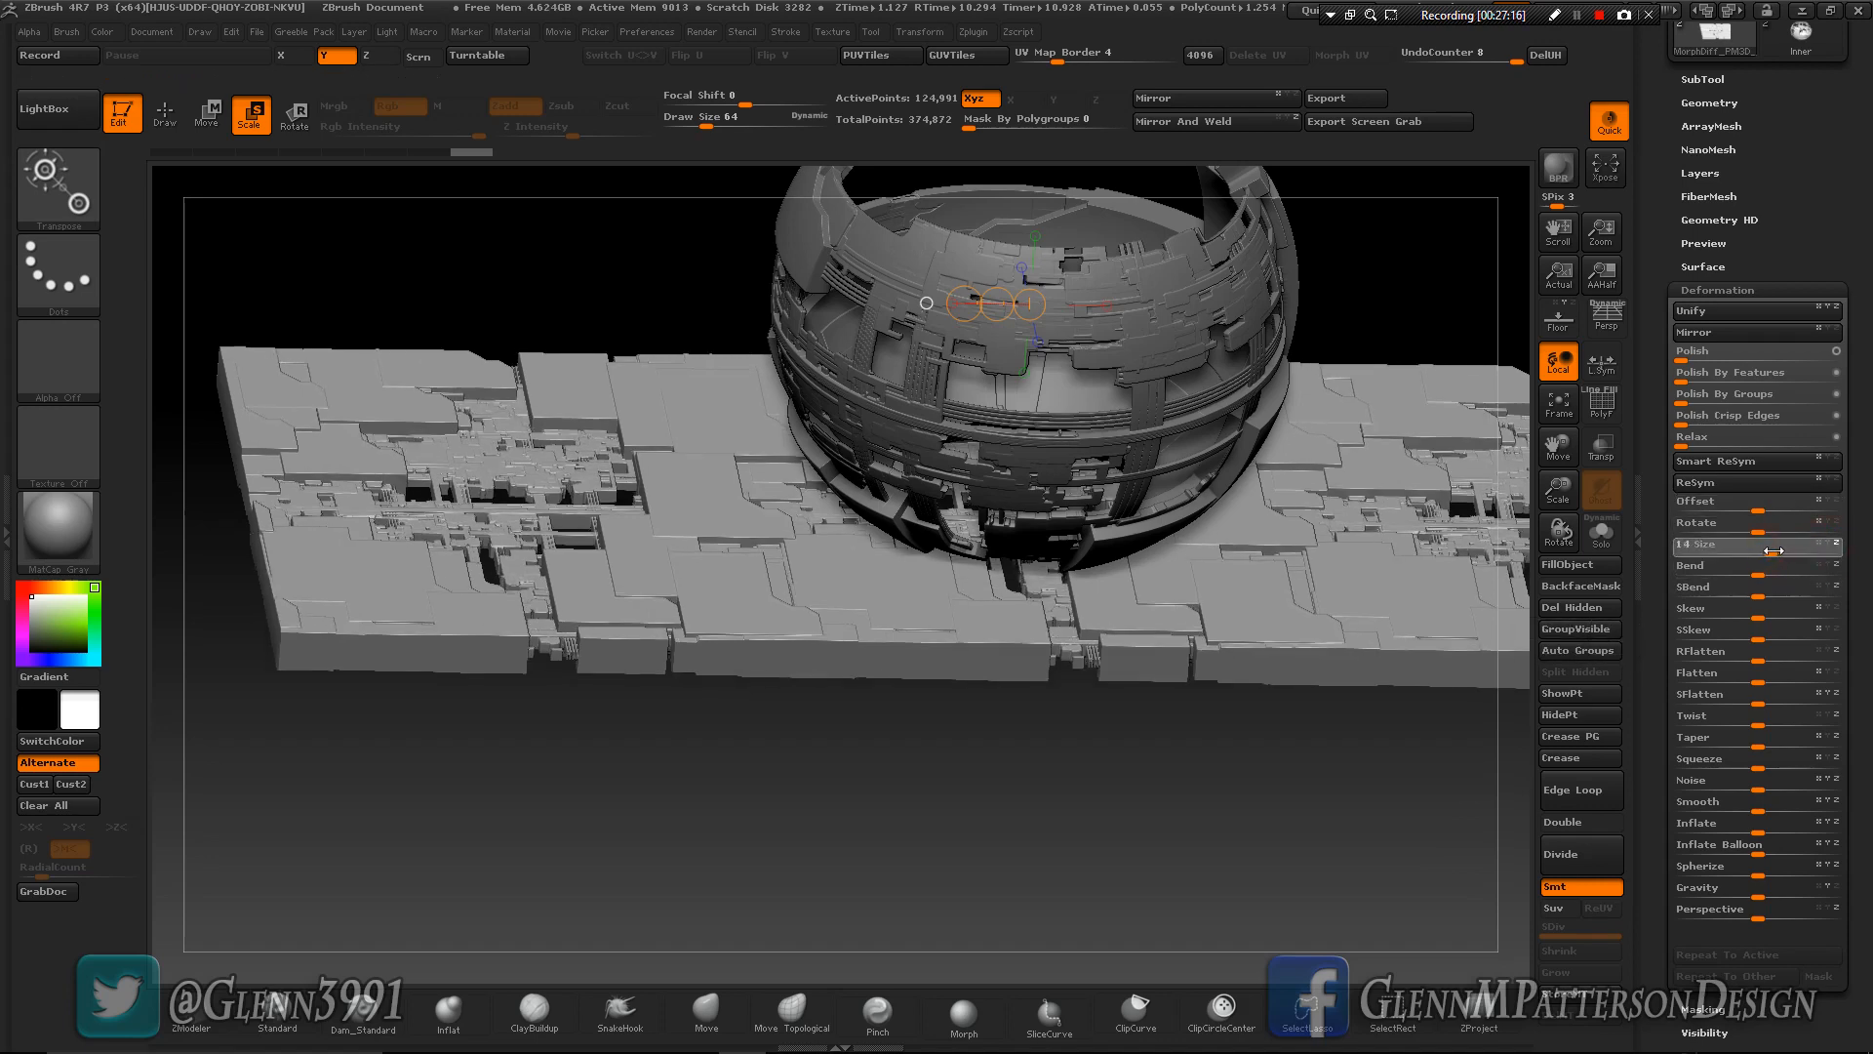
pyautogui.moveTo(1793, 551); pyautogui.dragTo(1844, 561)
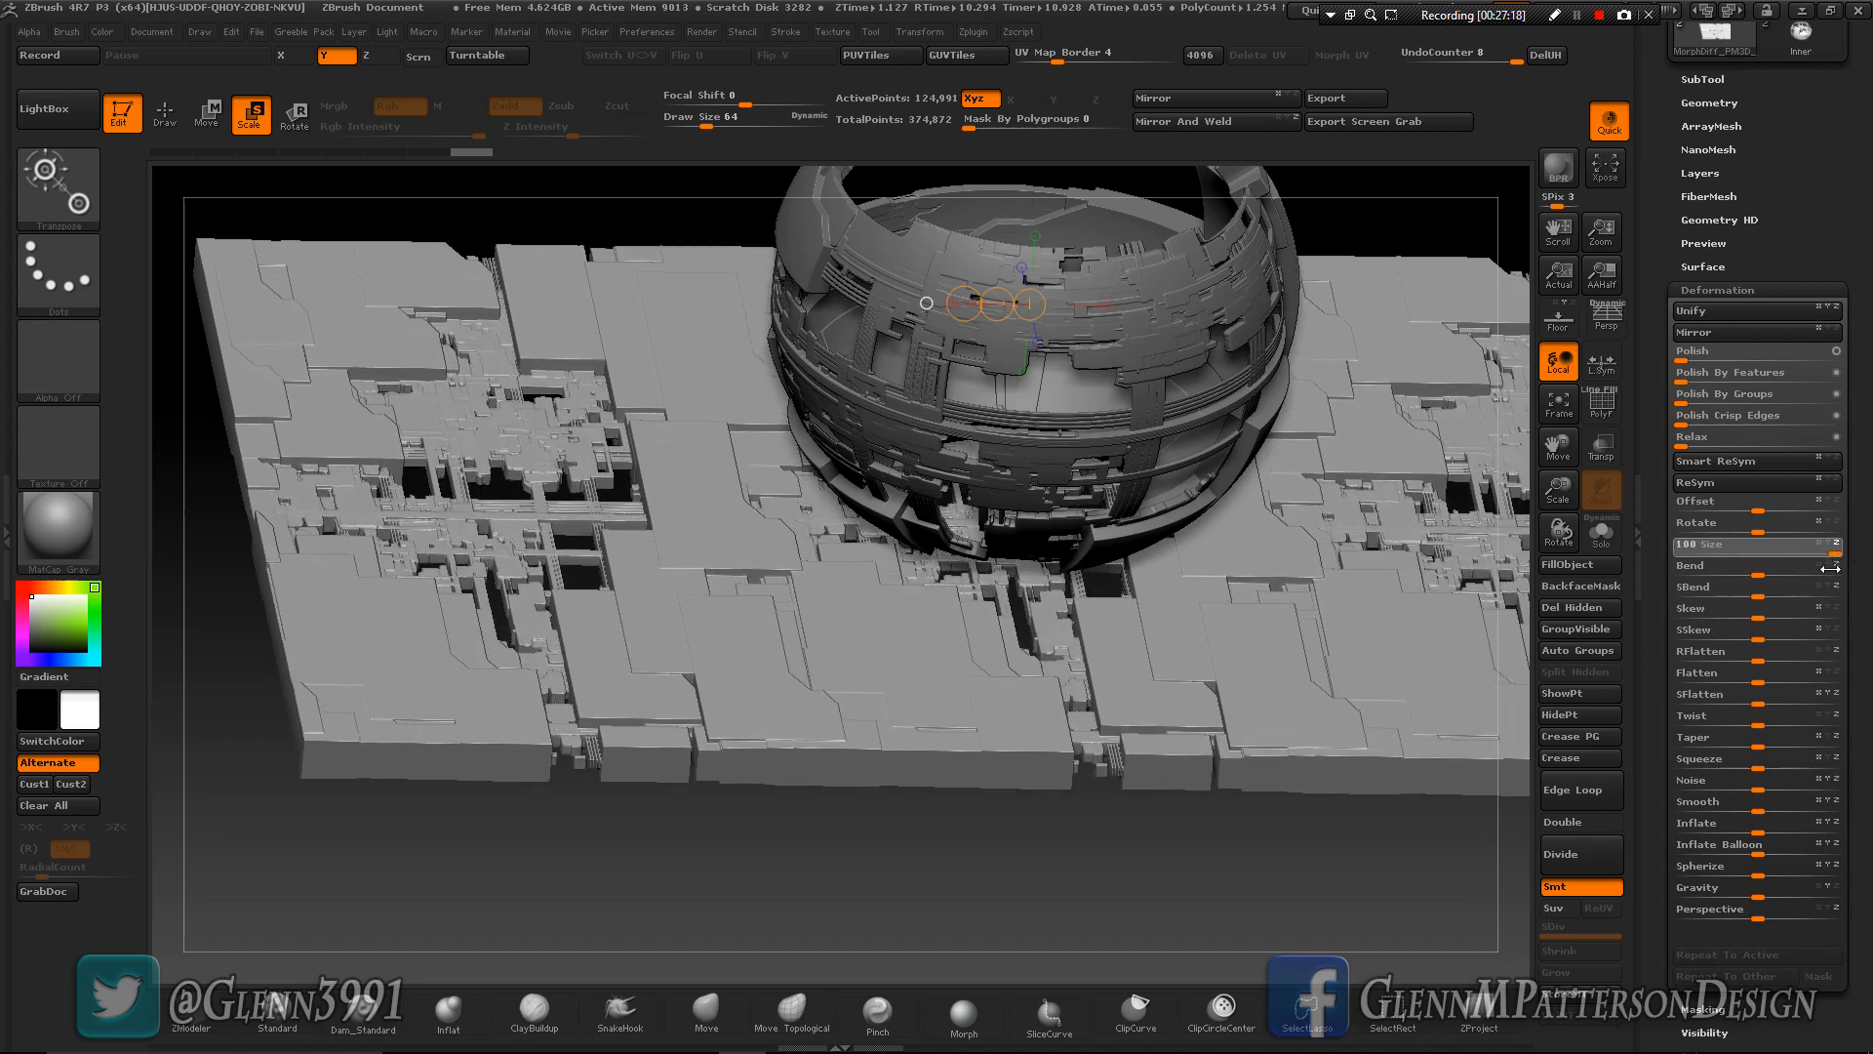
pyautogui.moveTo(1289, 640); pyautogui.dragTo(1273, 599, button='right')
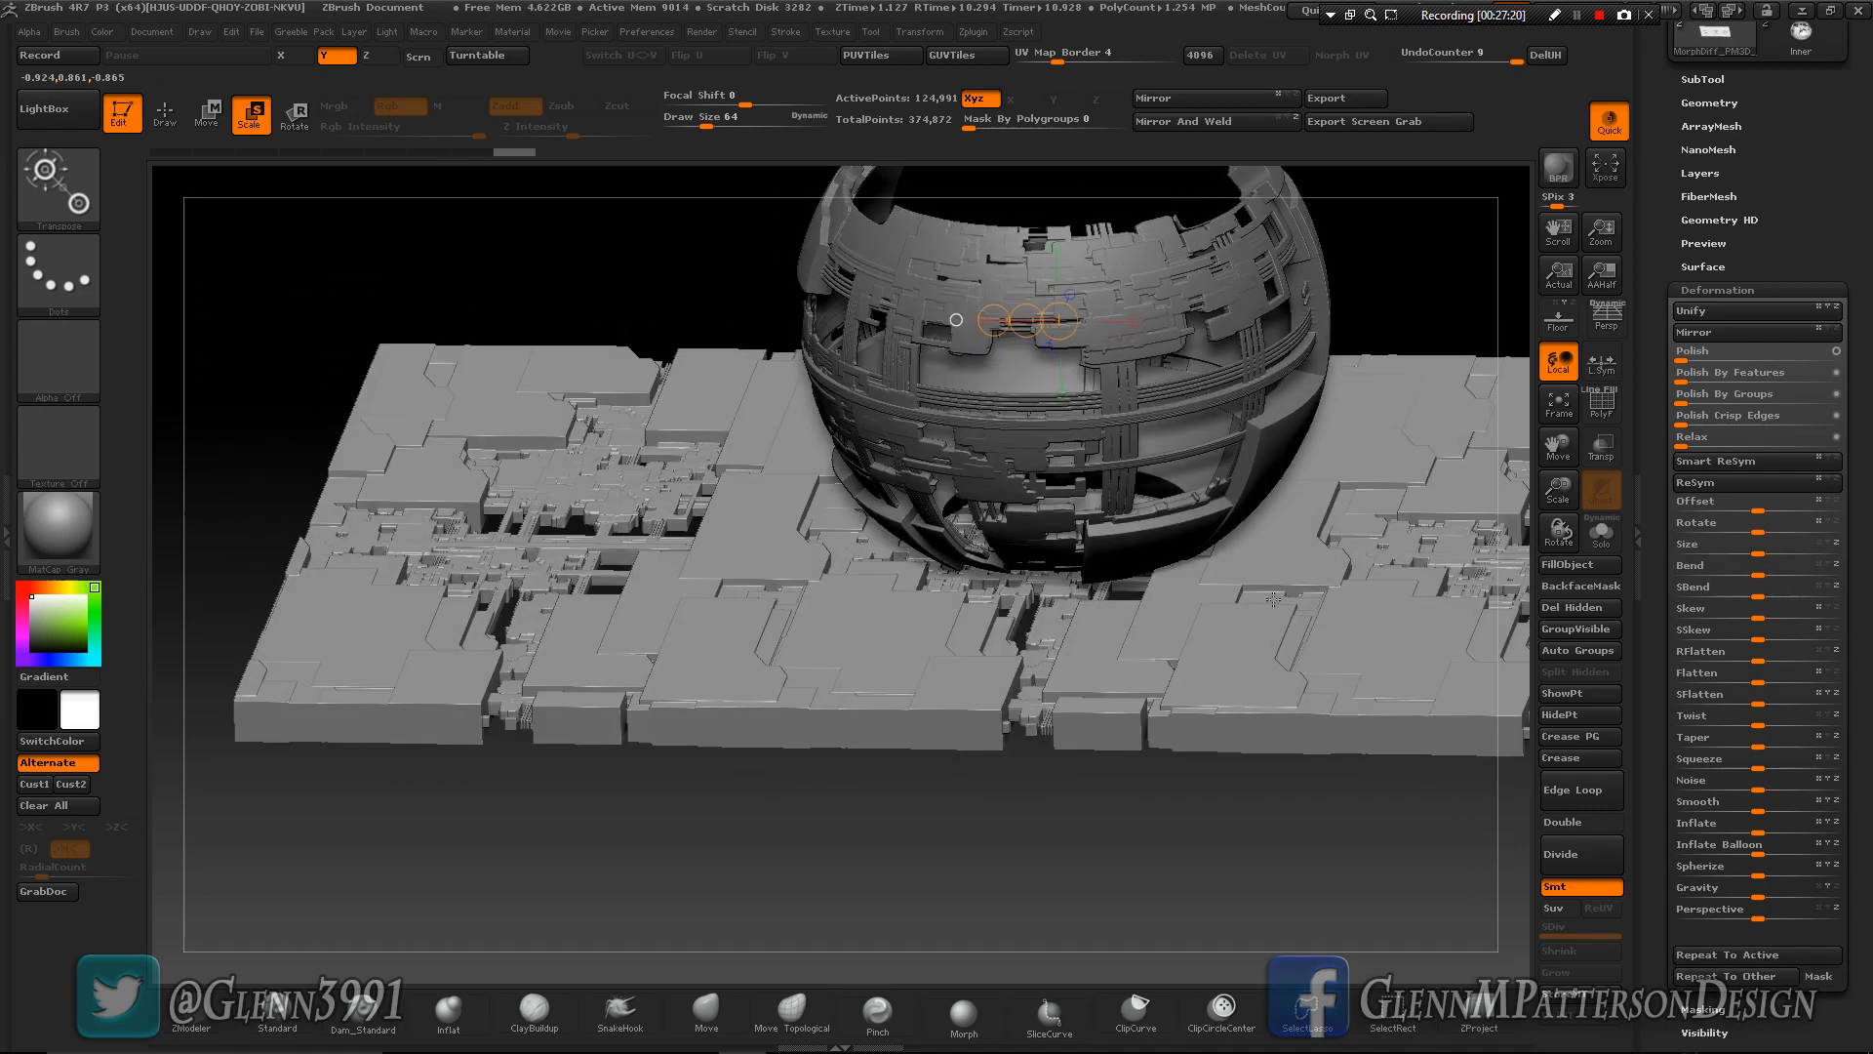
pyautogui.moveTo(1558, 447); pyautogui.dragTo(1523, 562)
pyautogui.moveTo(1332, 692); pyautogui.dragTo(1307, 767, button='right')
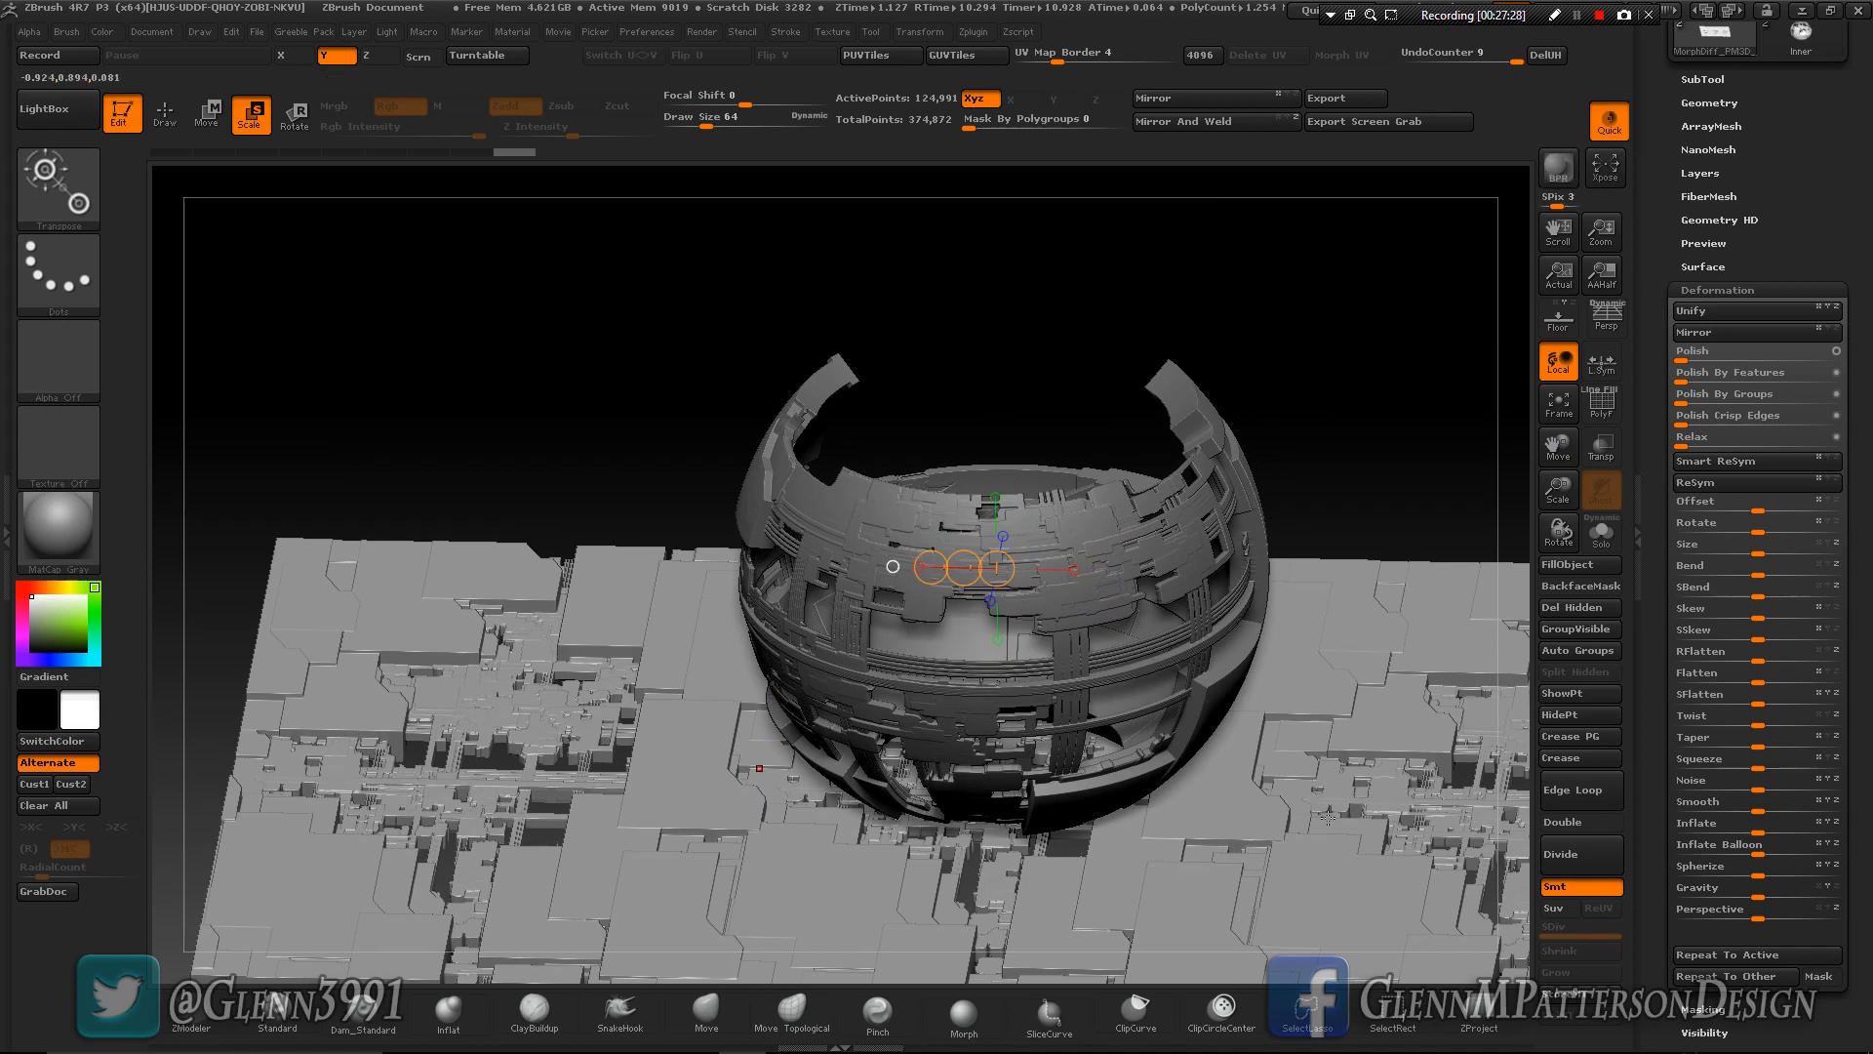
pyautogui.moveTo(1333, 836)
pyautogui.mouseDown(button='right')
pyautogui.moveTo(1333, 795)
pyautogui.moveTo(1333, 823)
pyautogui.mouseUp(button='right')
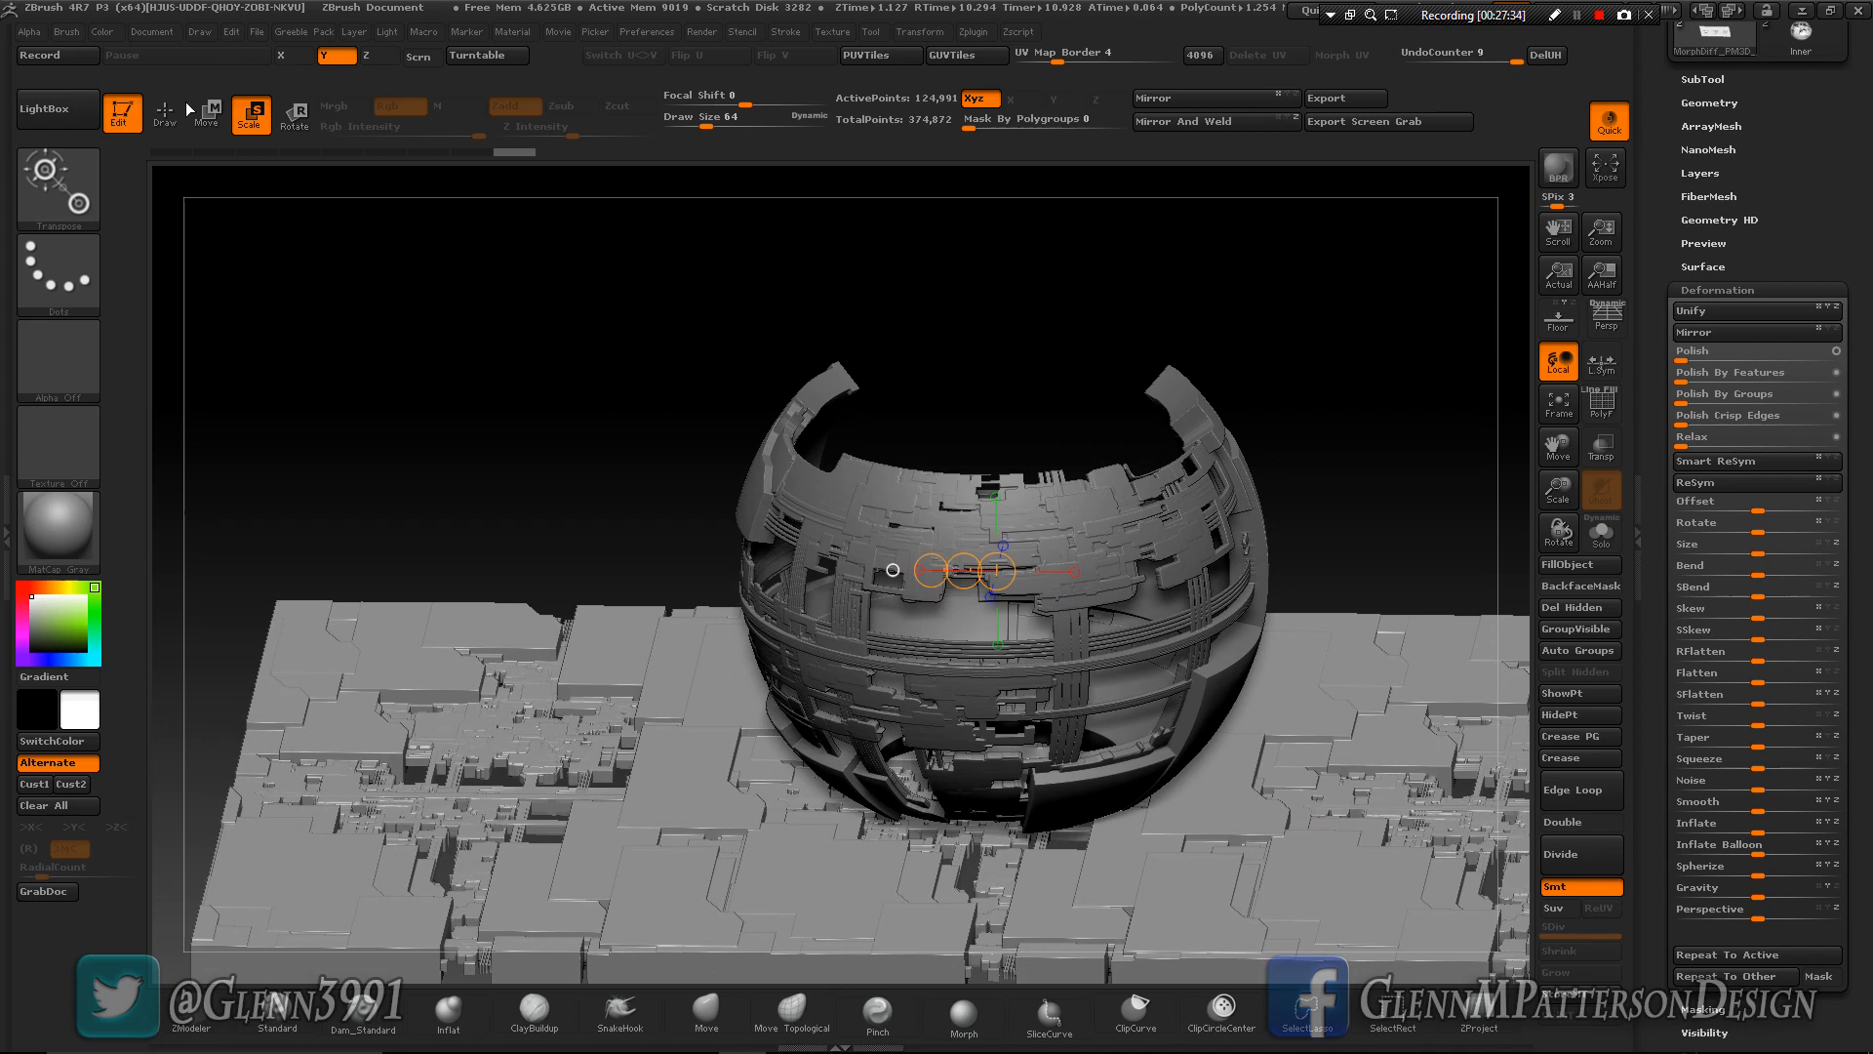
pyautogui.click(180, 110)
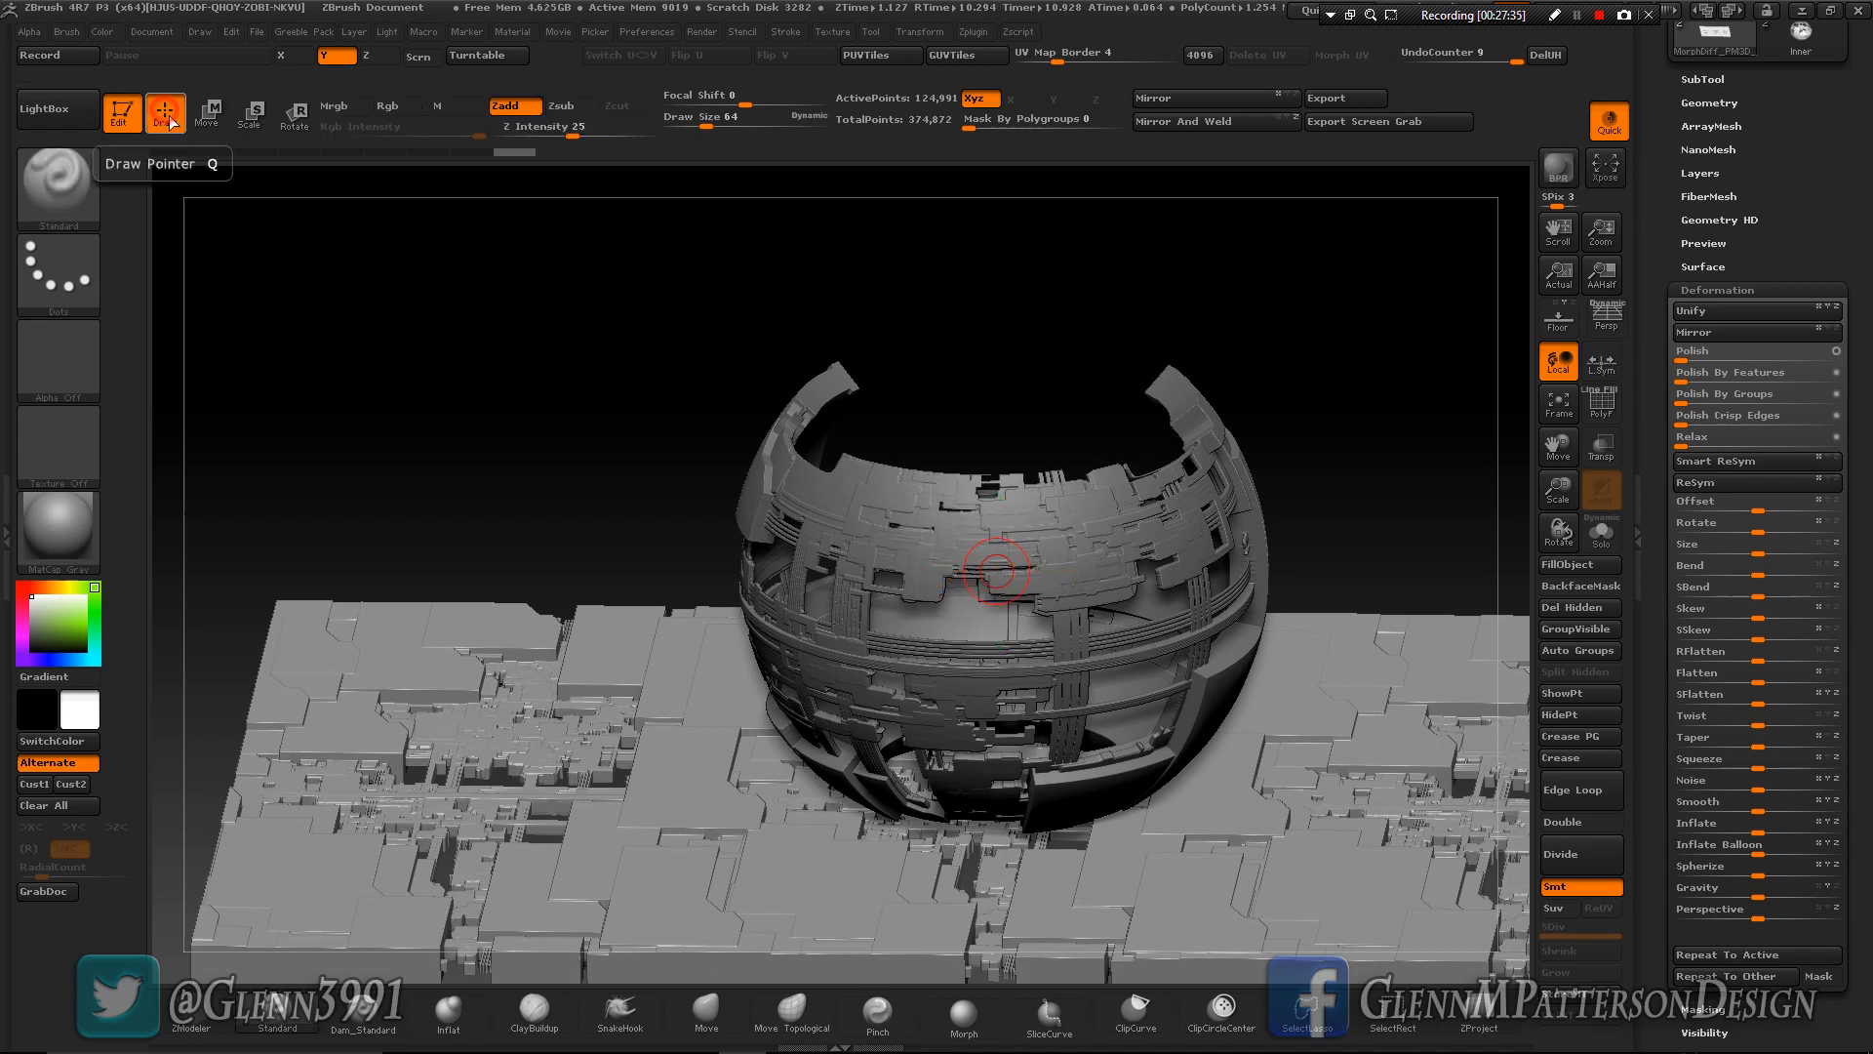
# Set movie recording to Large size with Doc capture, and open the movie modifiers.
pyautogui.click(5, 483)
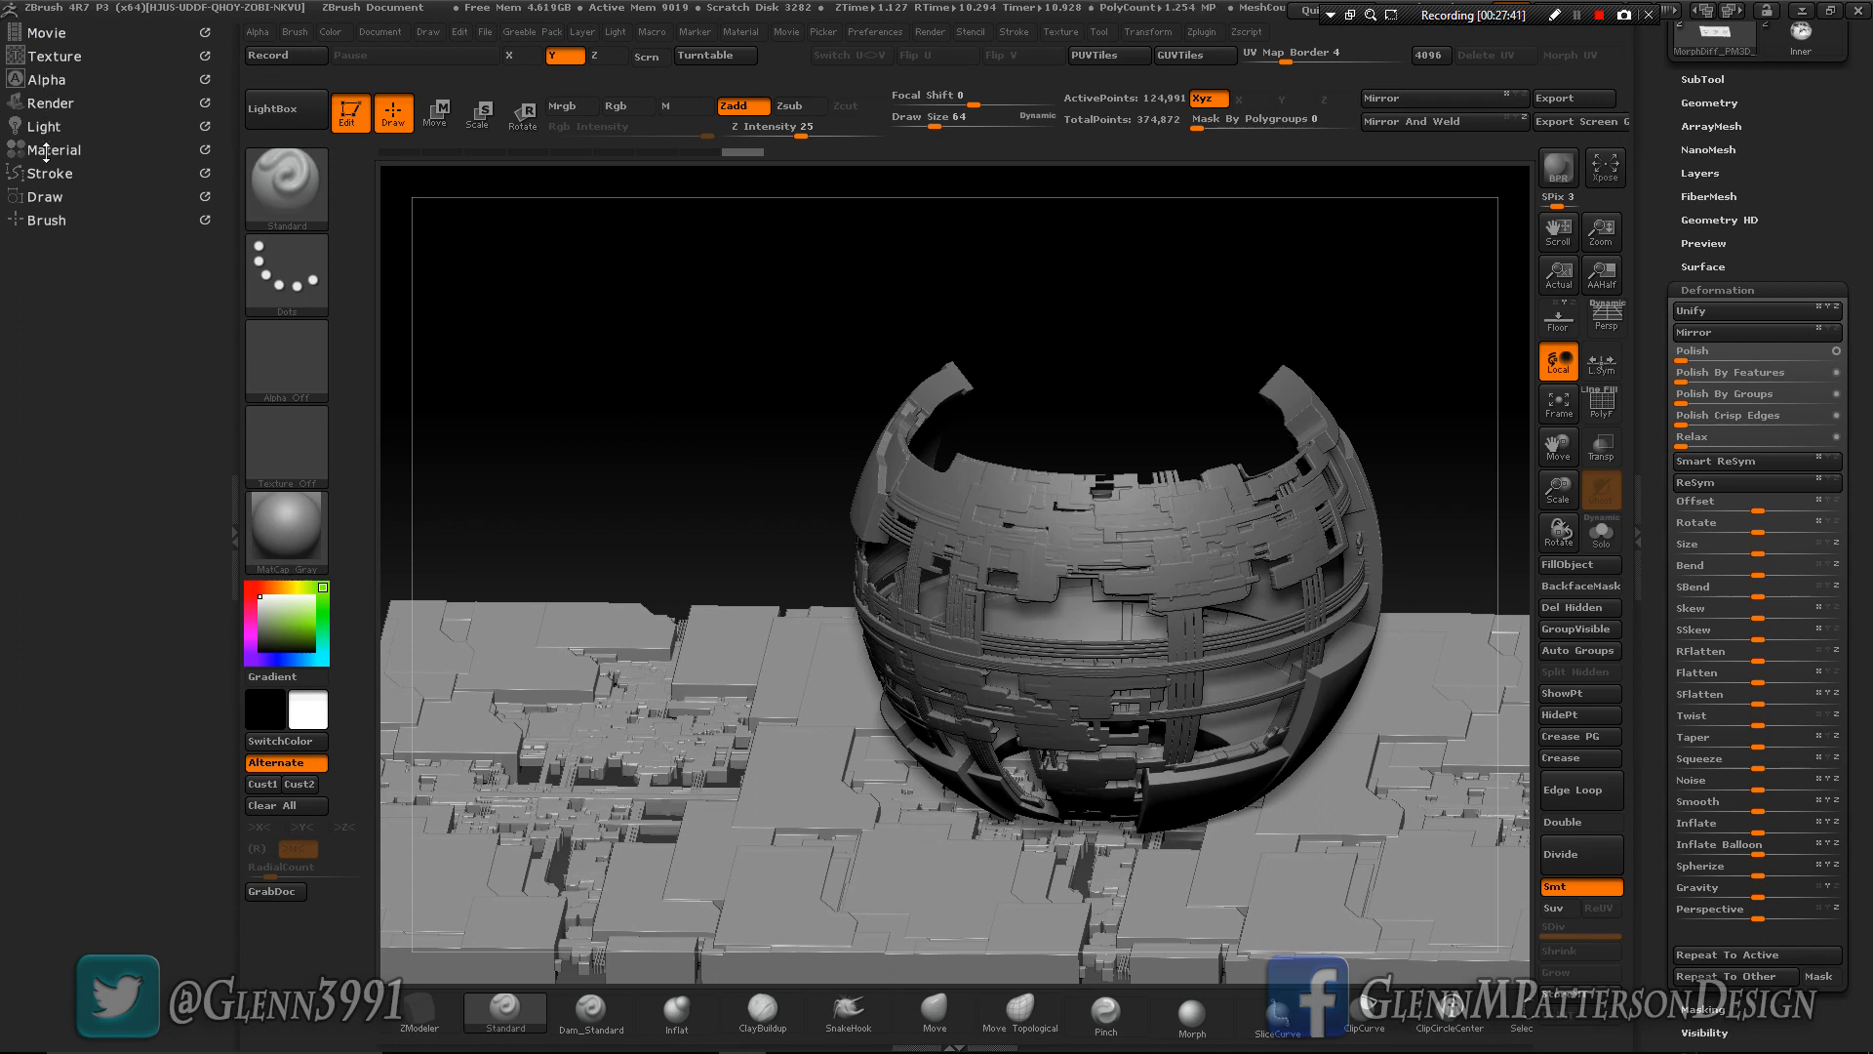
pyautogui.click(43, 35)
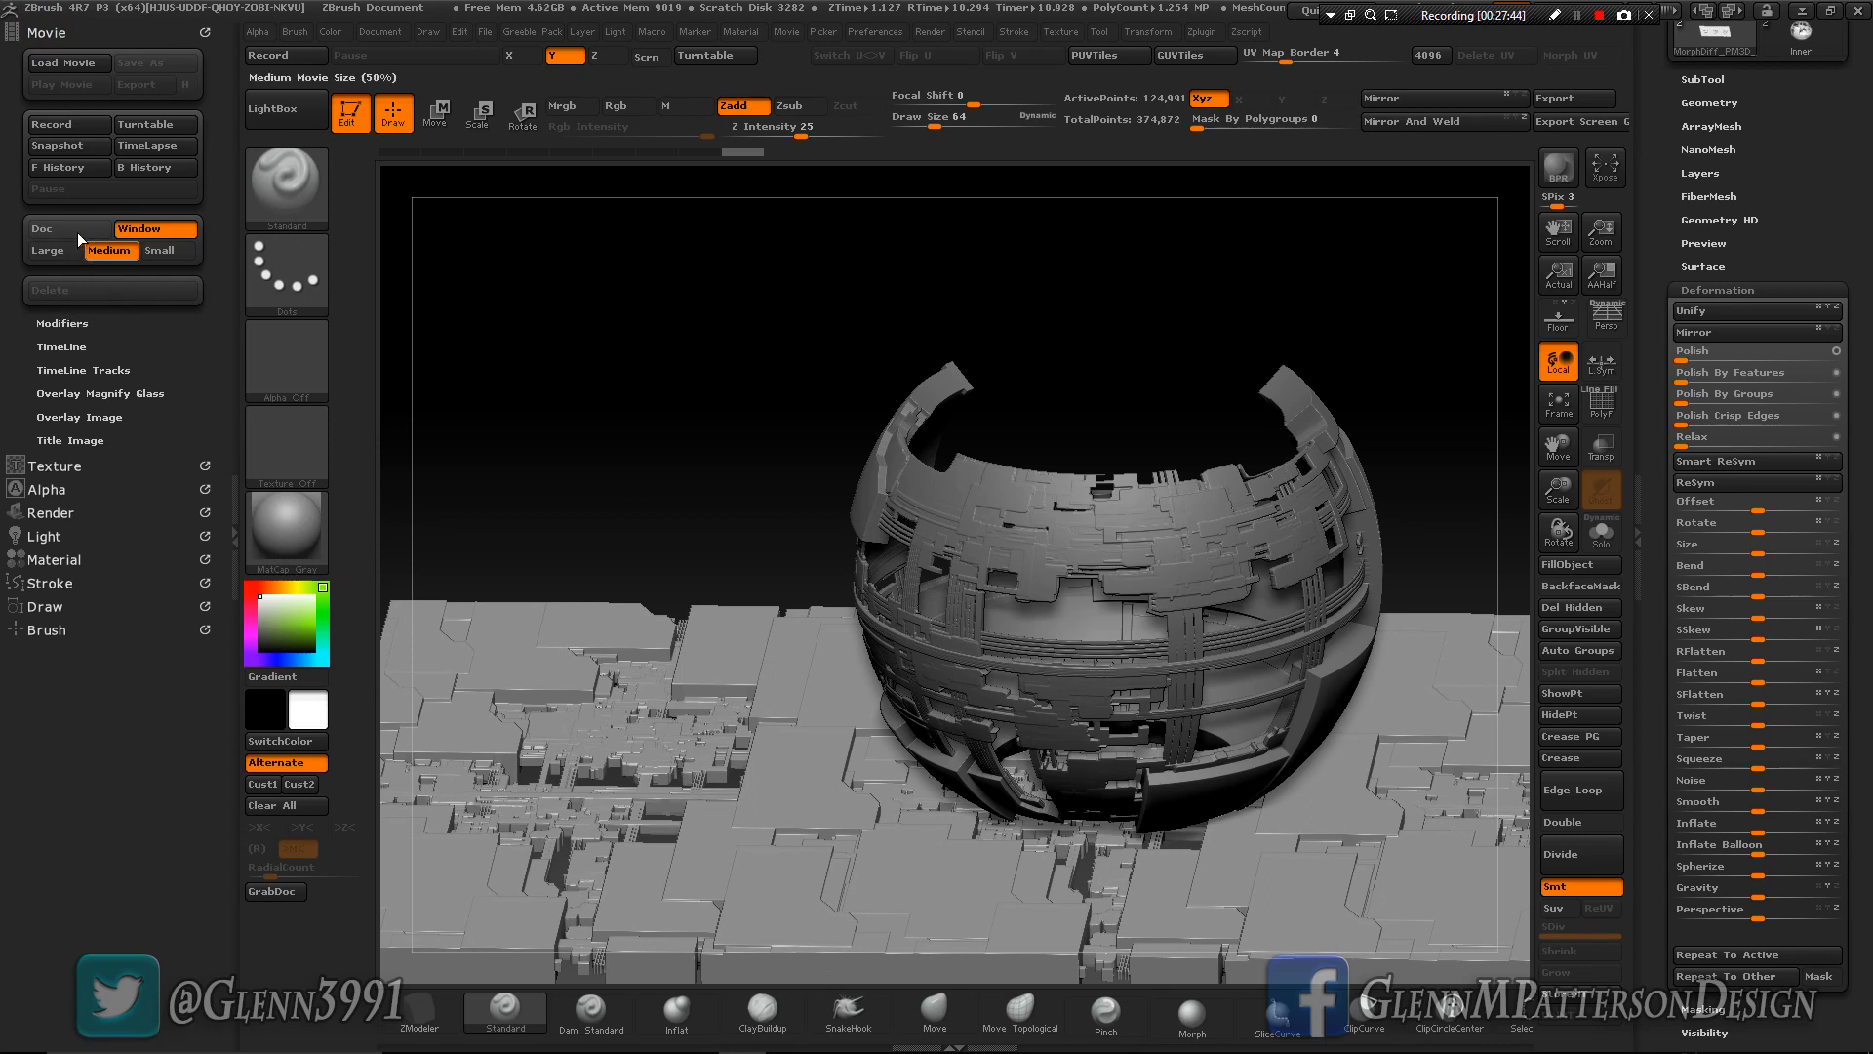
pyautogui.click(52, 252)
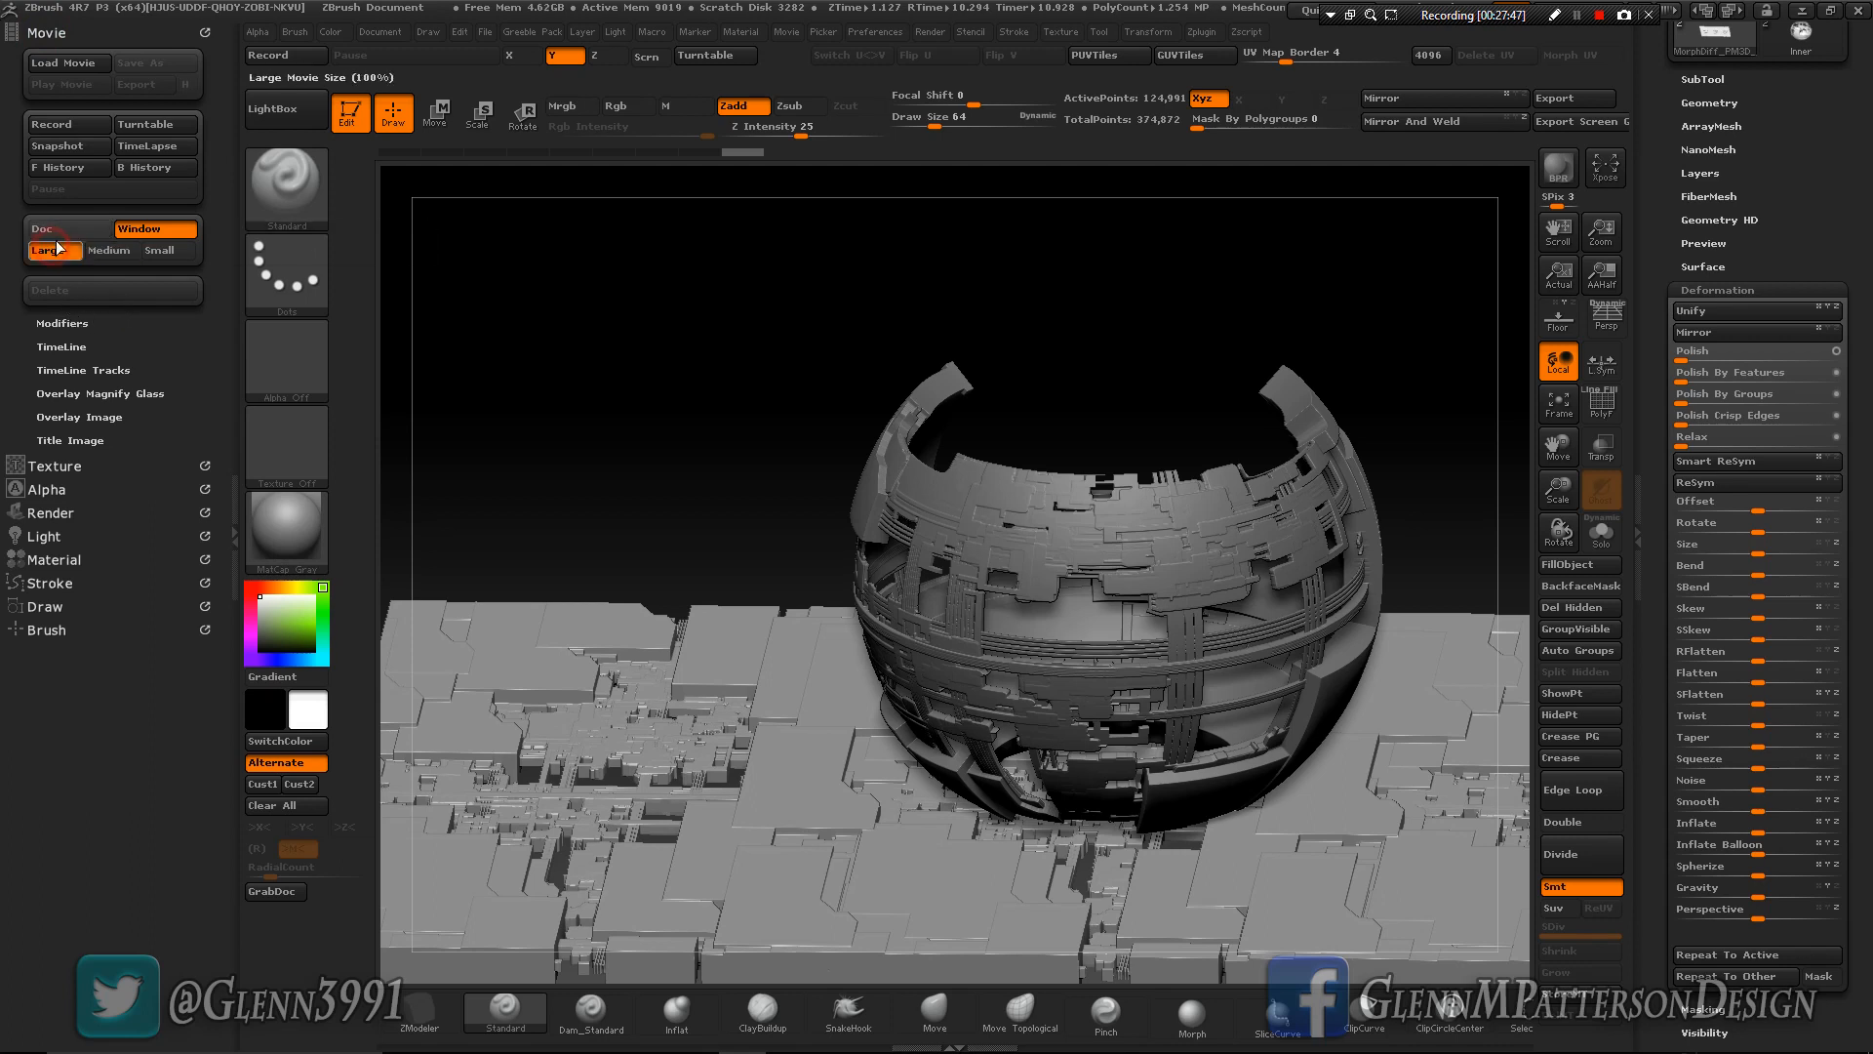
pyautogui.click(65, 229)
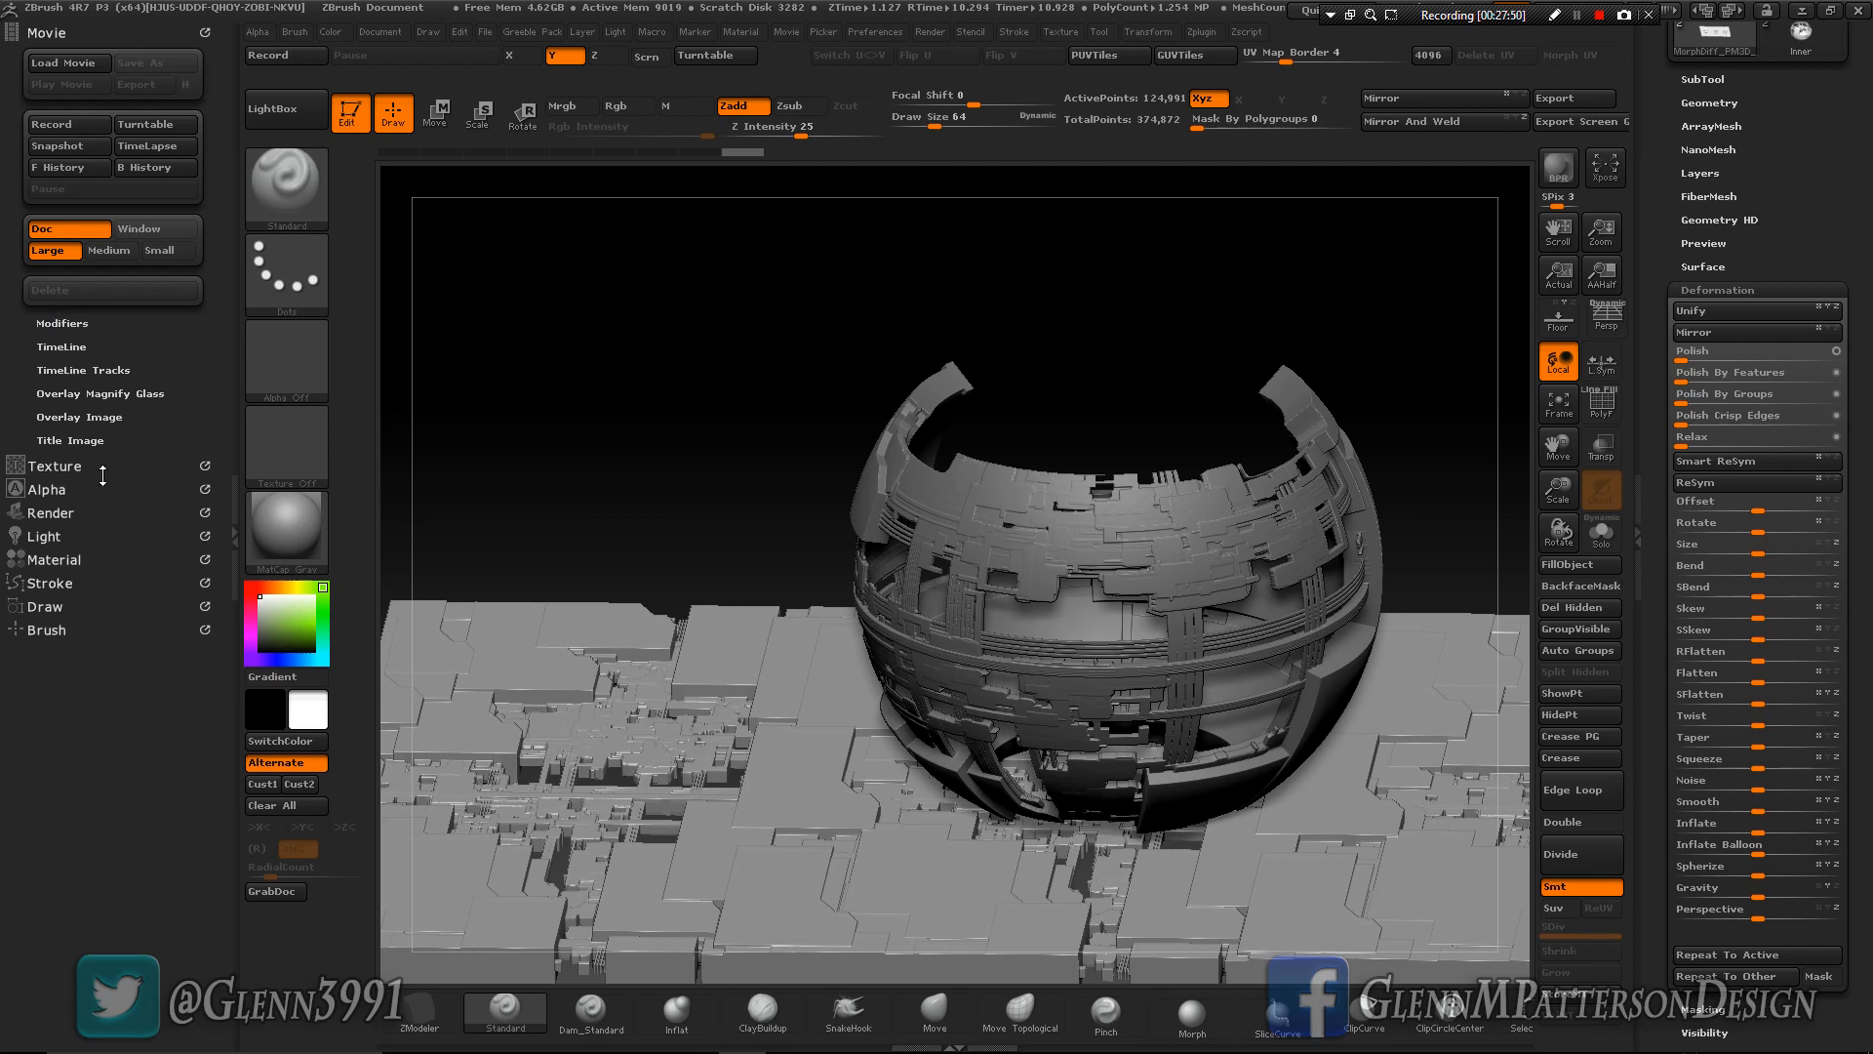
pyautogui.click(63, 320)
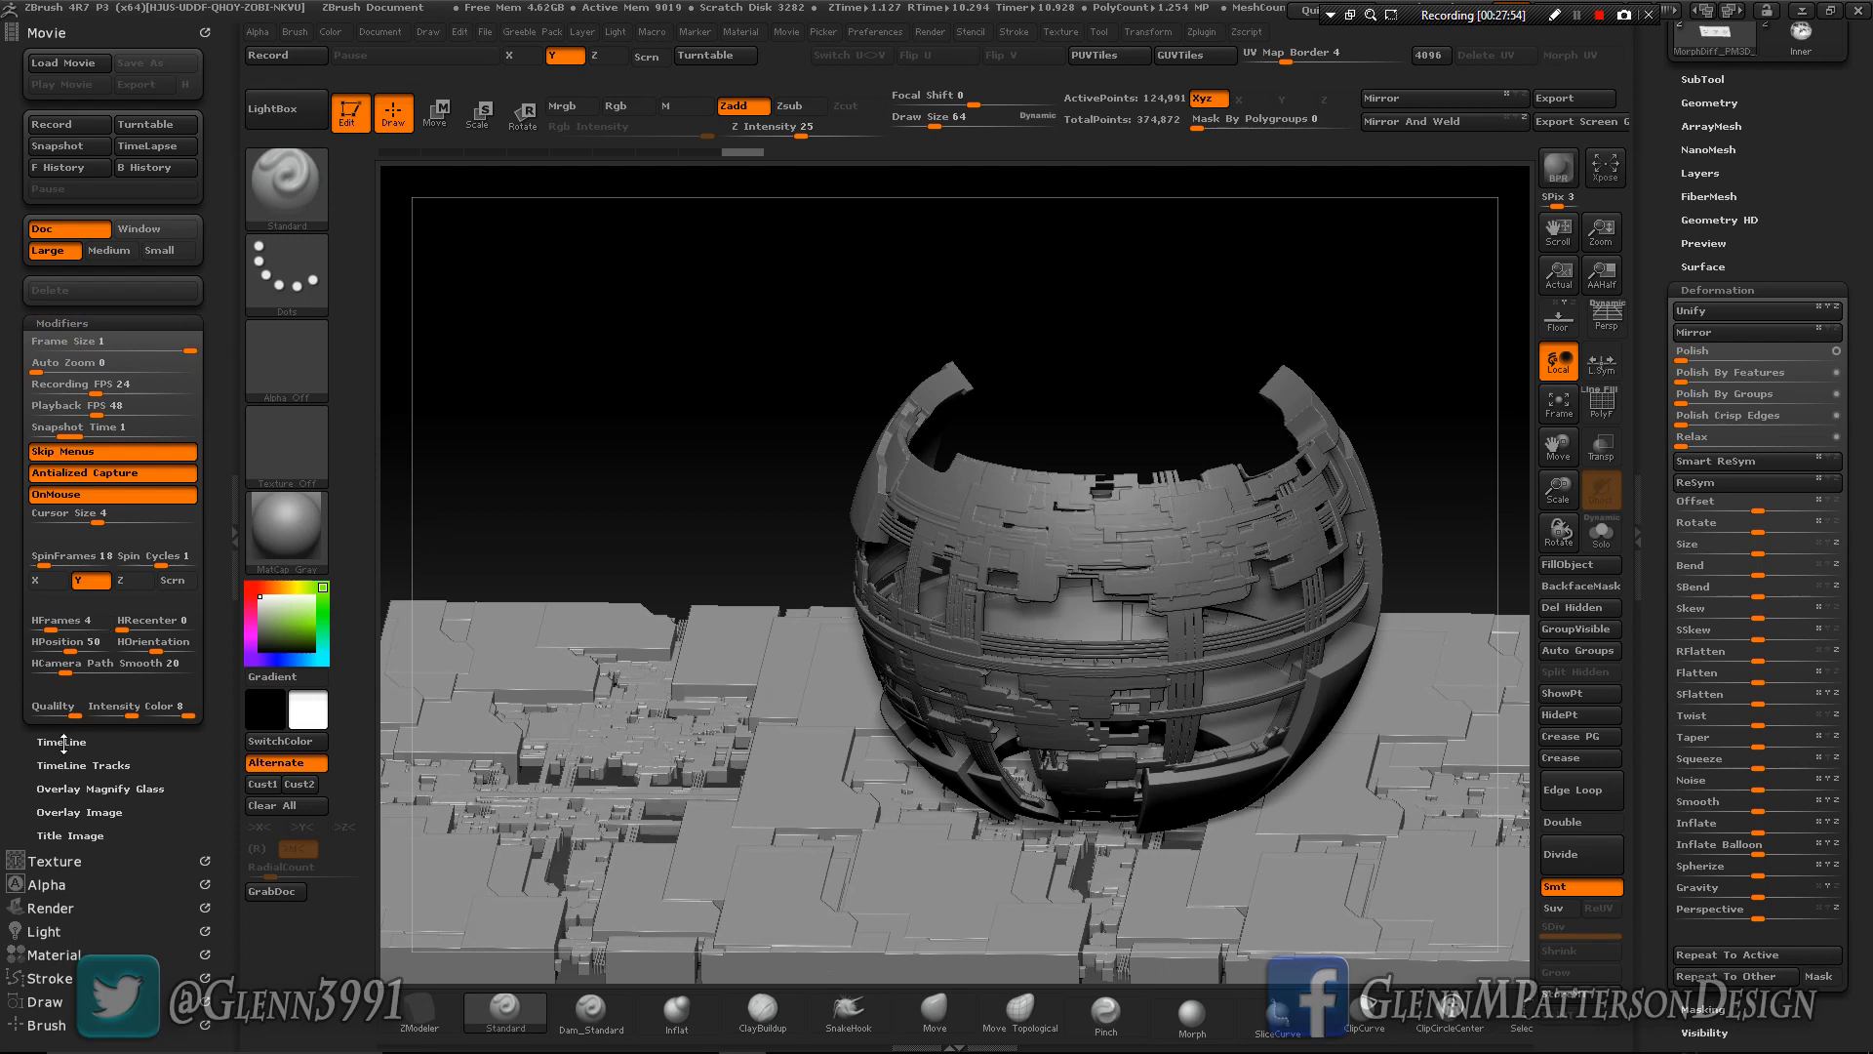
# Lower the opacity of the movie's overlay image to its minimum.
pyautogui.click(62, 741)
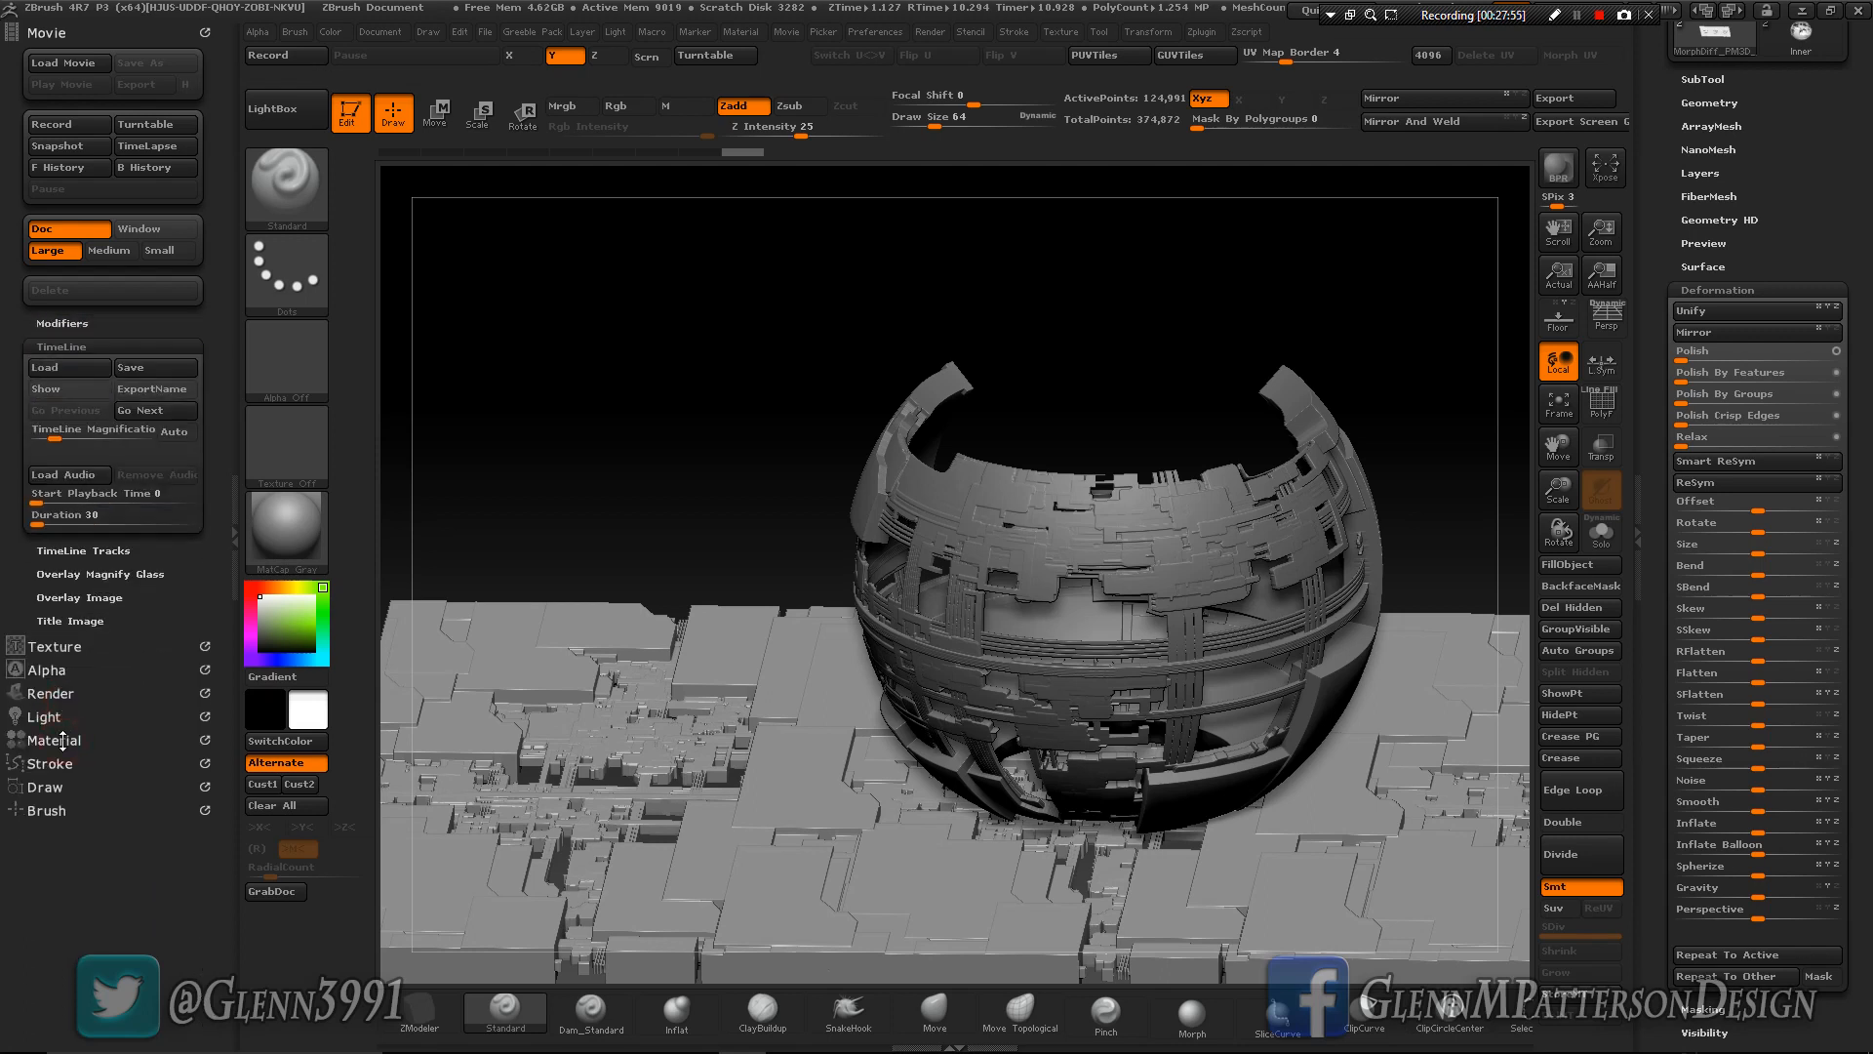
pyautogui.click(71, 552)
pyautogui.click(62, 727)
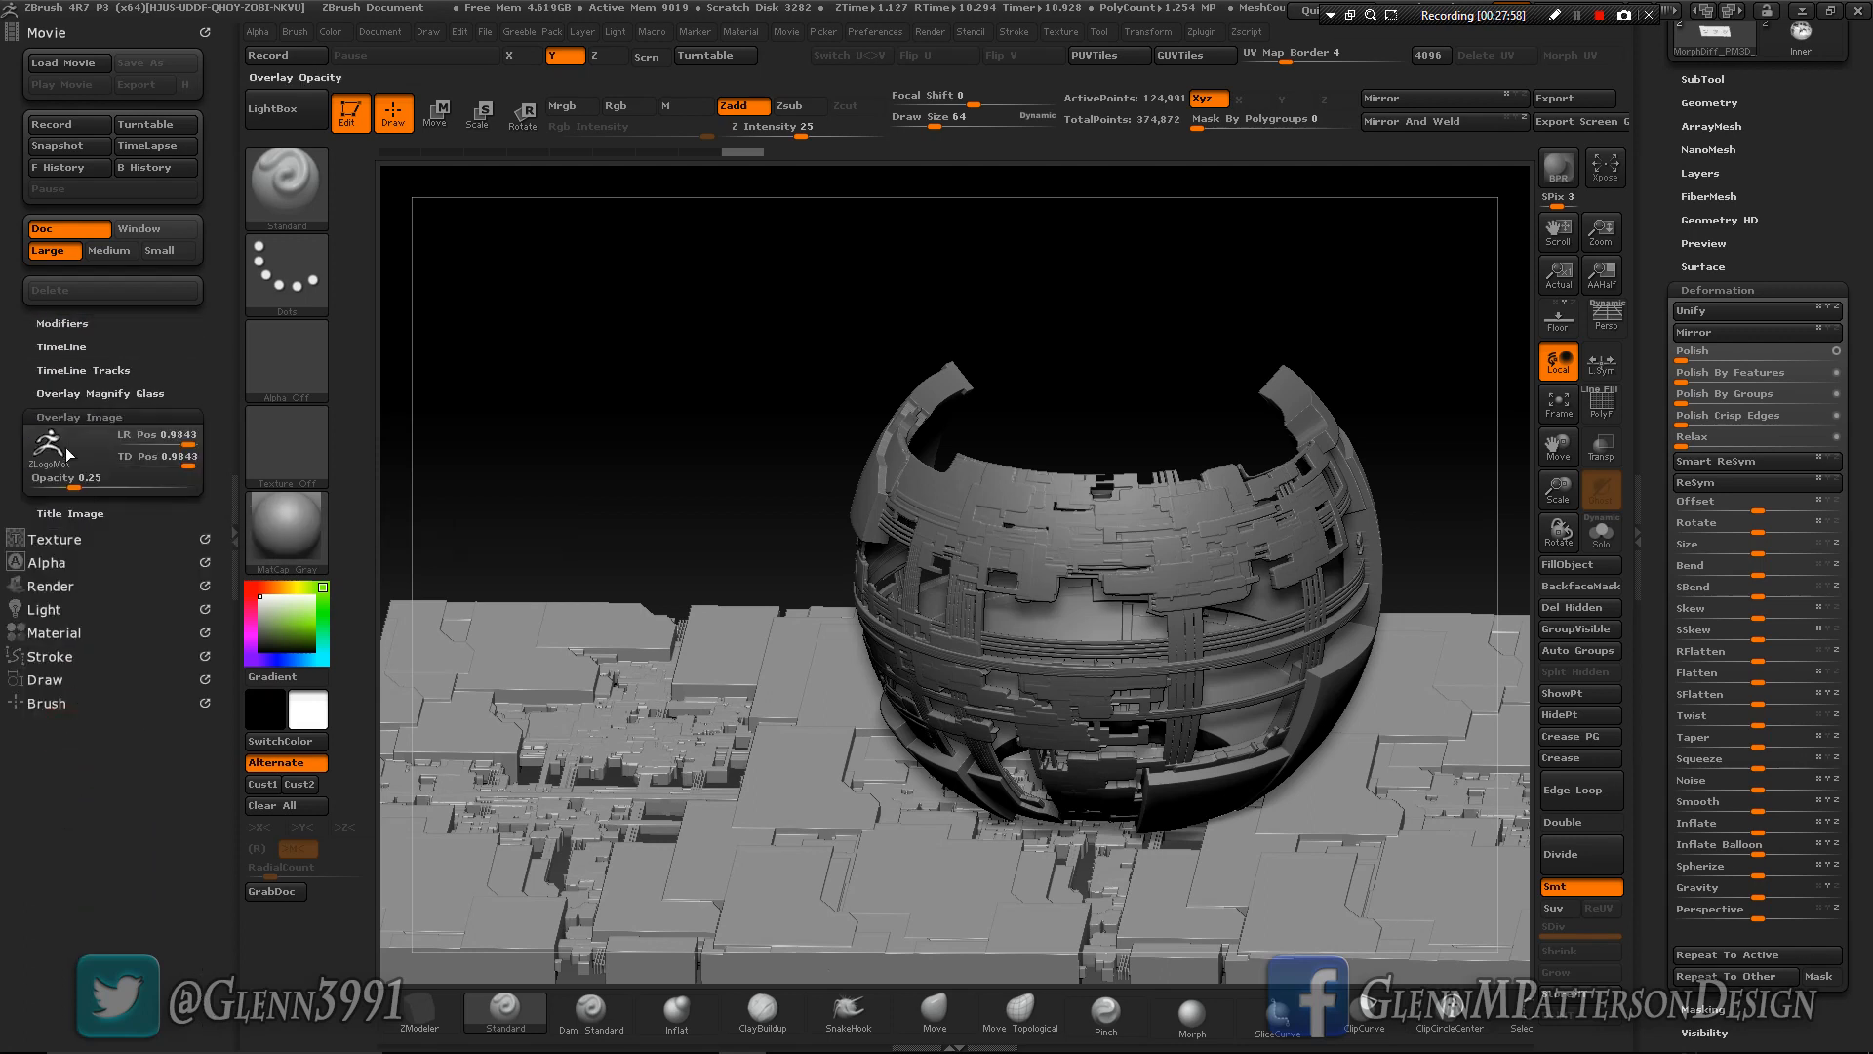
pyautogui.moveTo(73, 485); pyautogui.dragTo(33, 485)
# Set both the FadeIn Time and FadeOut Time of the movie's title image to 0.
pyautogui.click(61, 515)
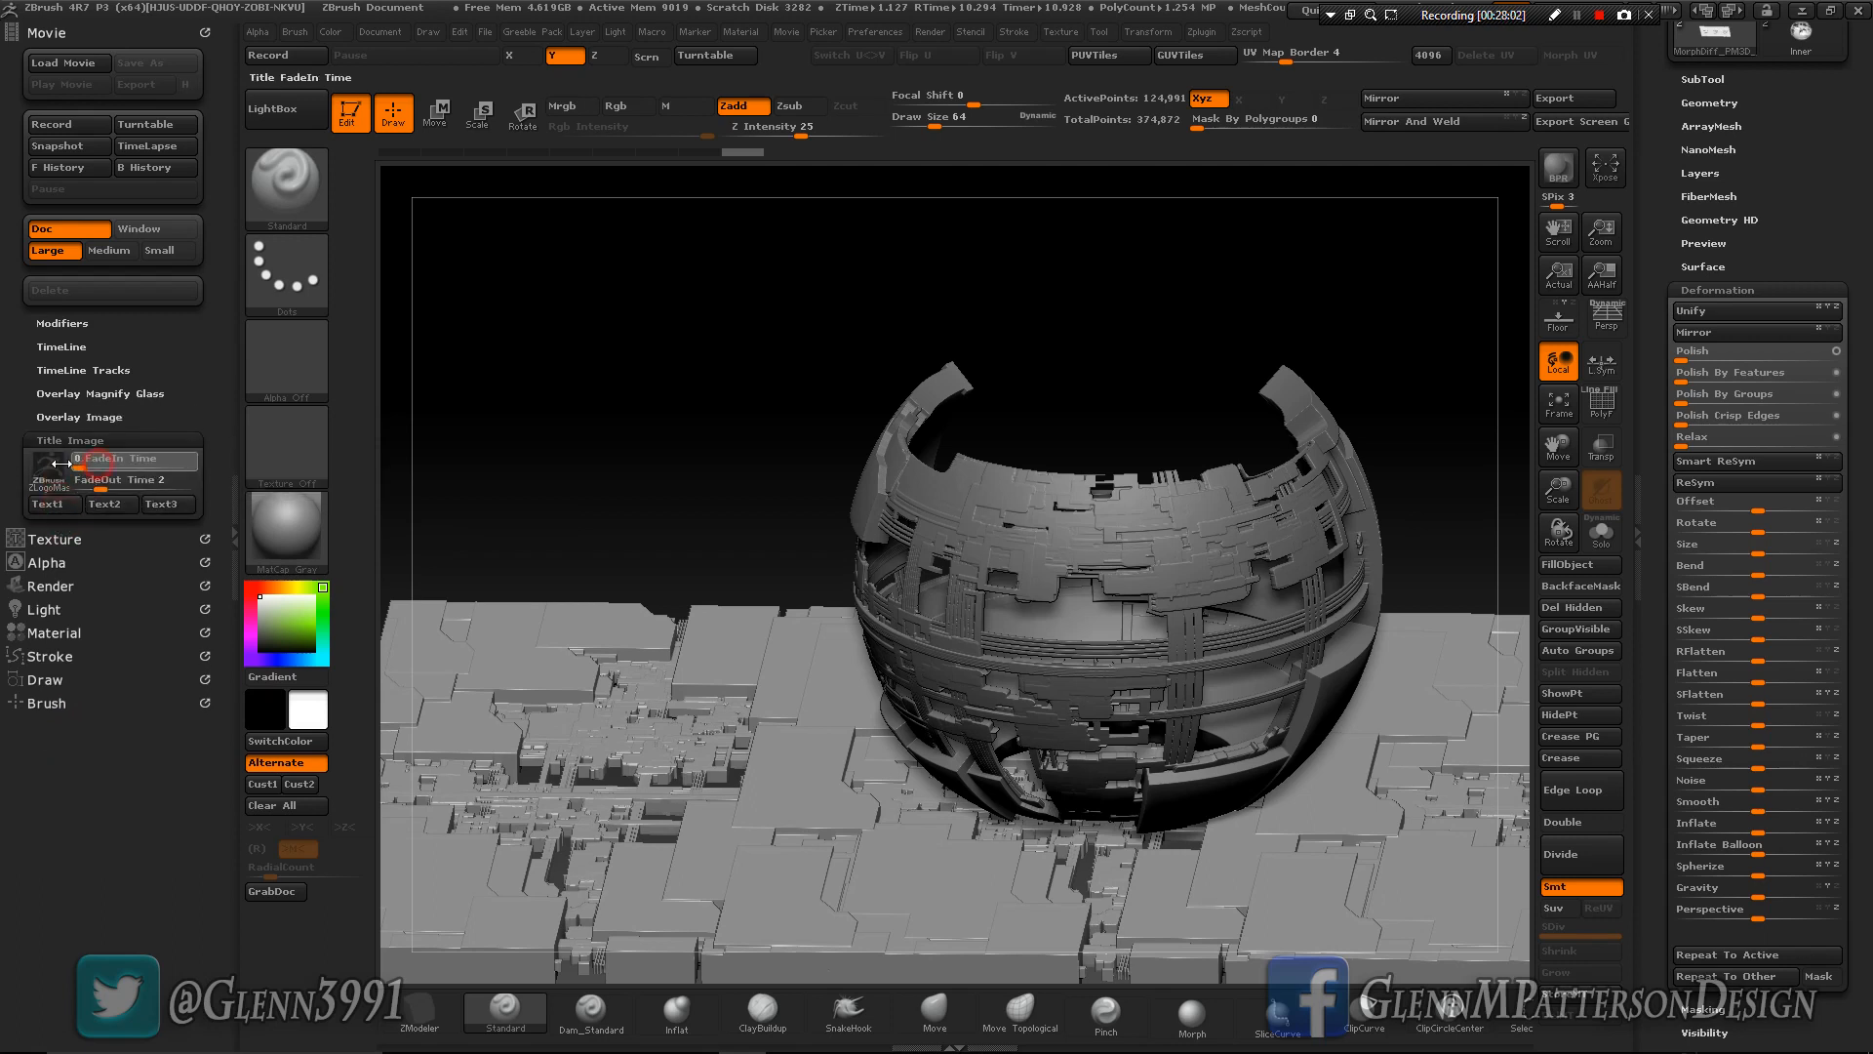
pyautogui.moveTo(97, 482); pyautogui.dragTo(72, 482)
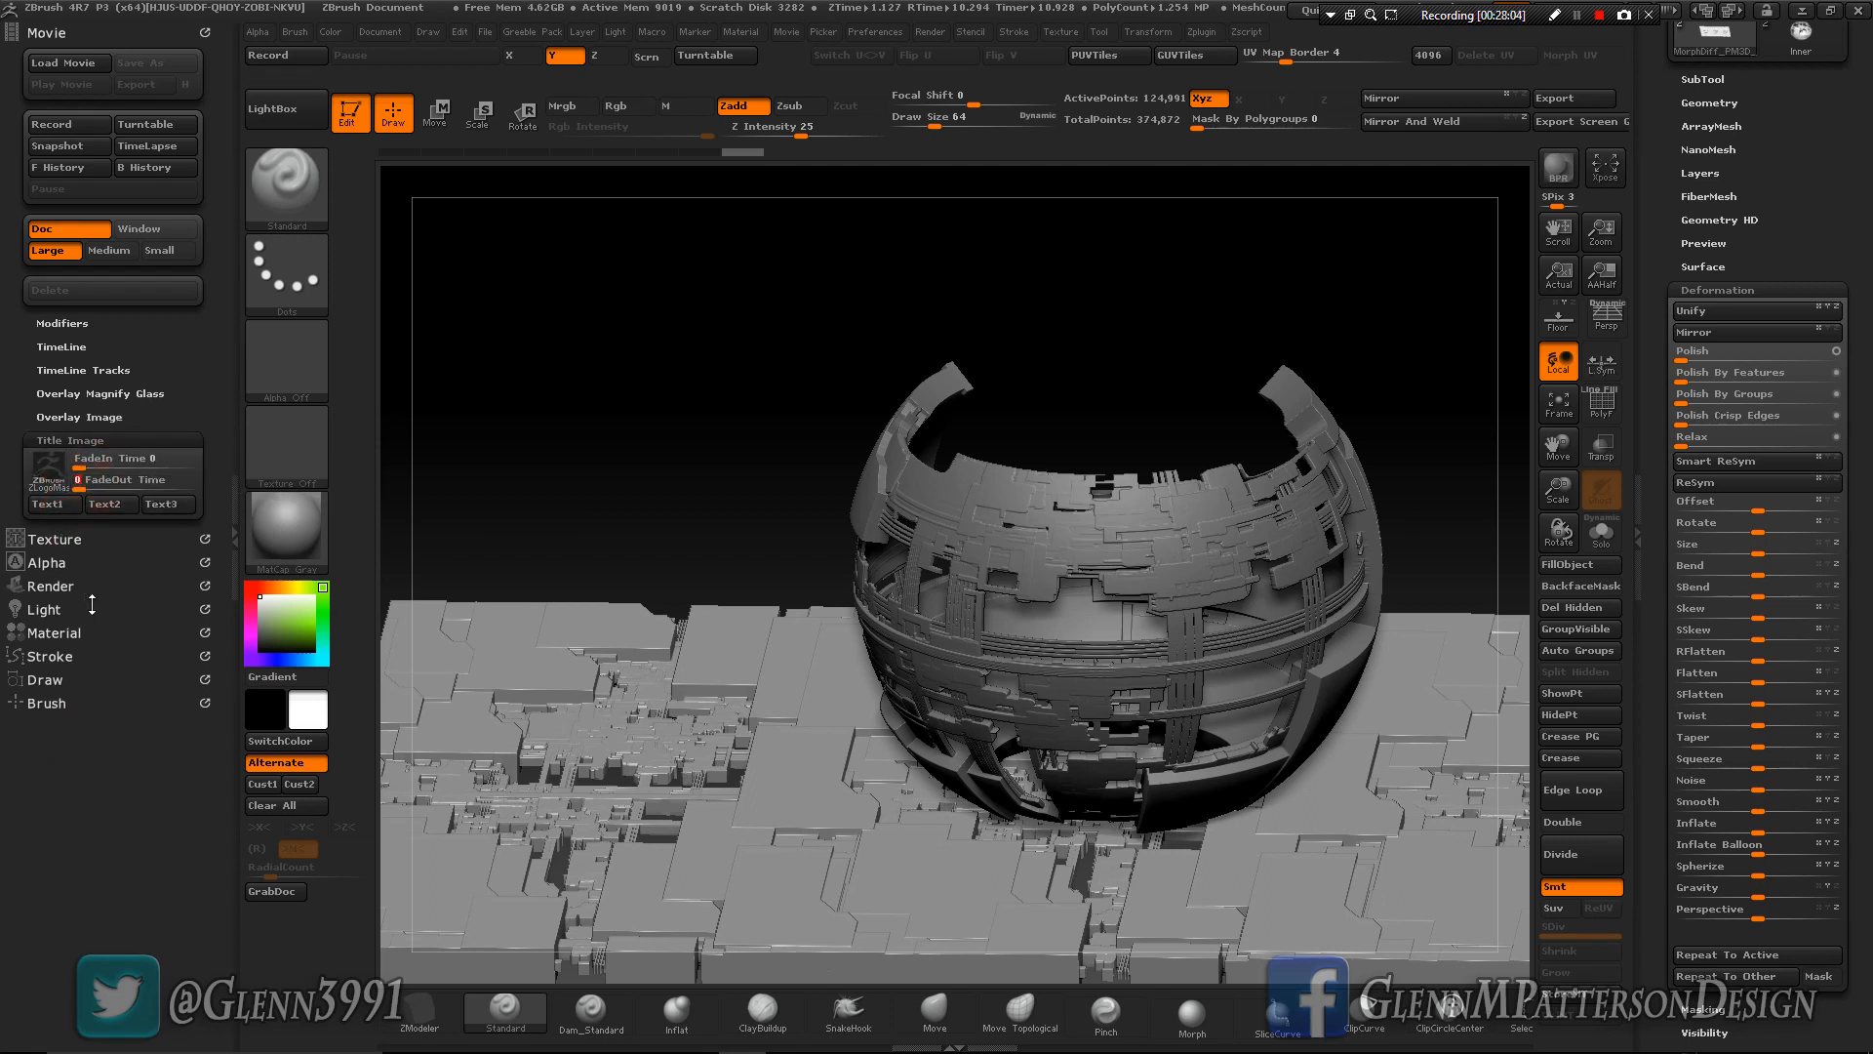
pyautogui.click(61, 440)
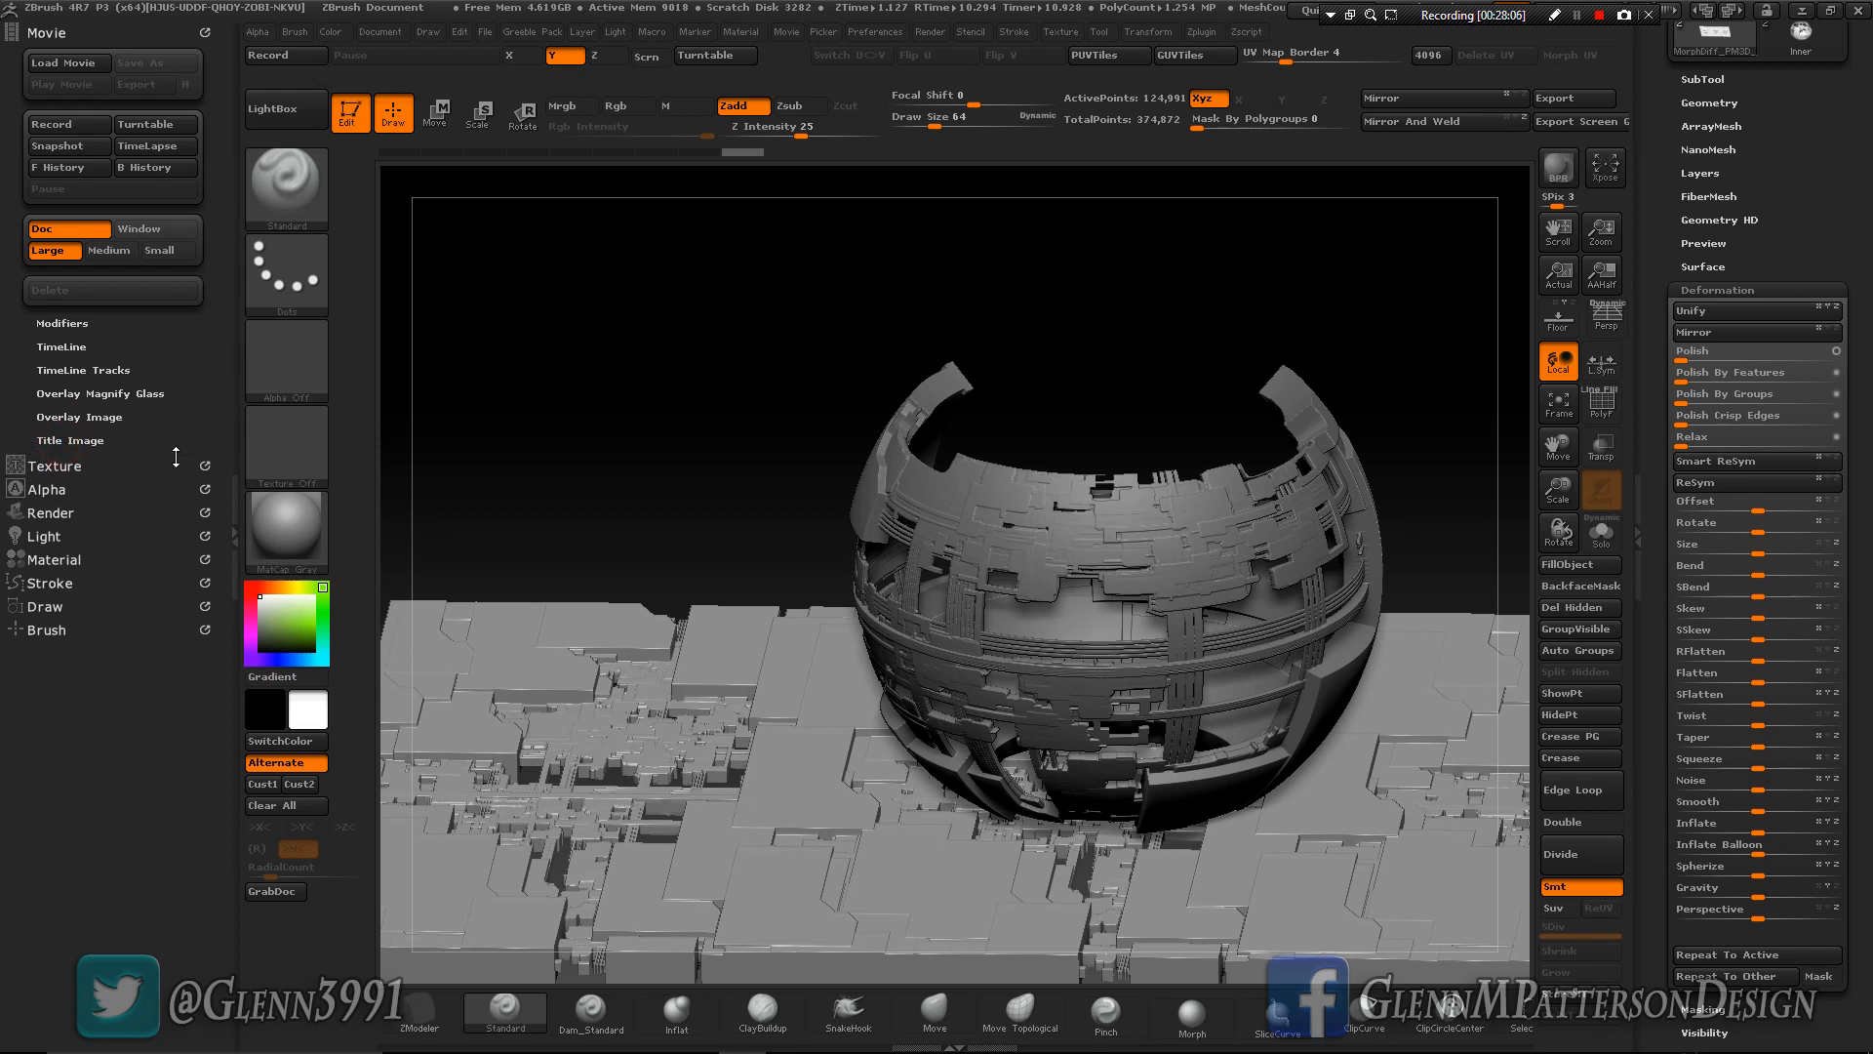
# Record a turntable movie of the sphere and plane scene, and delete it without saving.
pyautogui.click(63, 323)
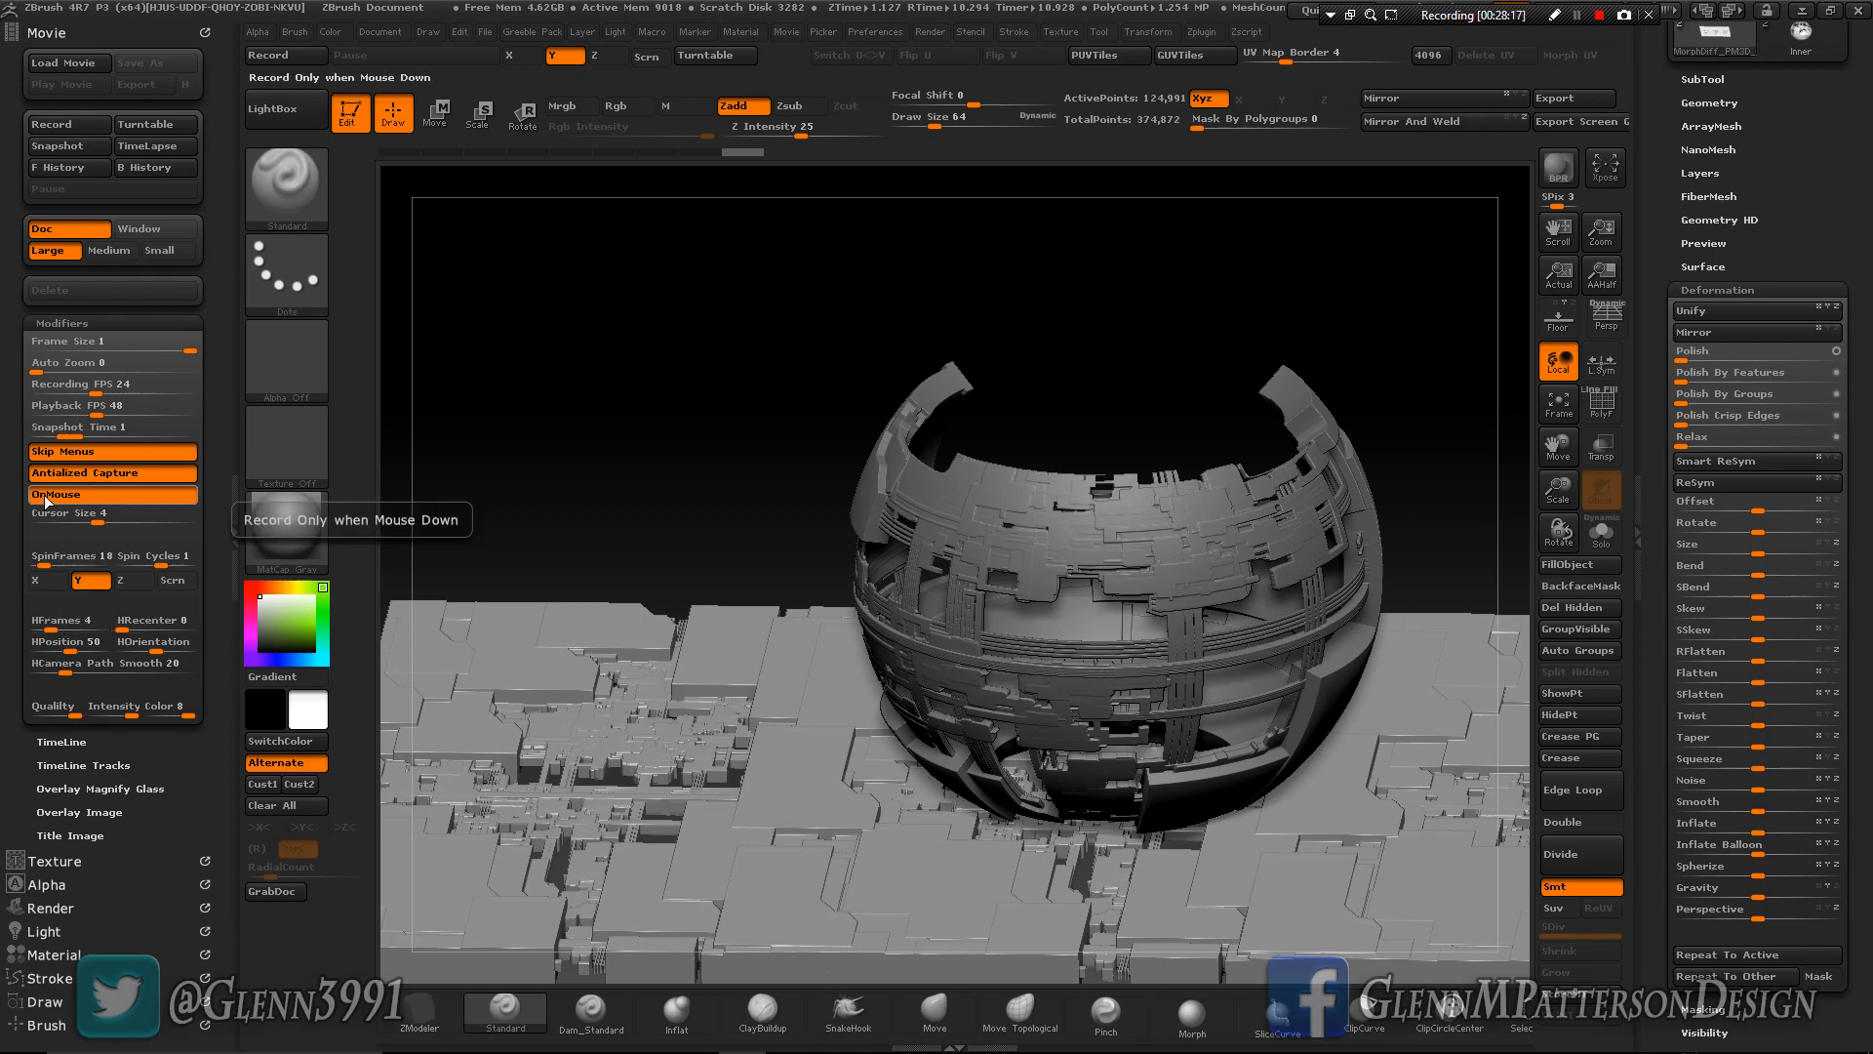
pyautogui.moveTo(1013, 723); pyautogui.dragTo(1008, 724, button='right')
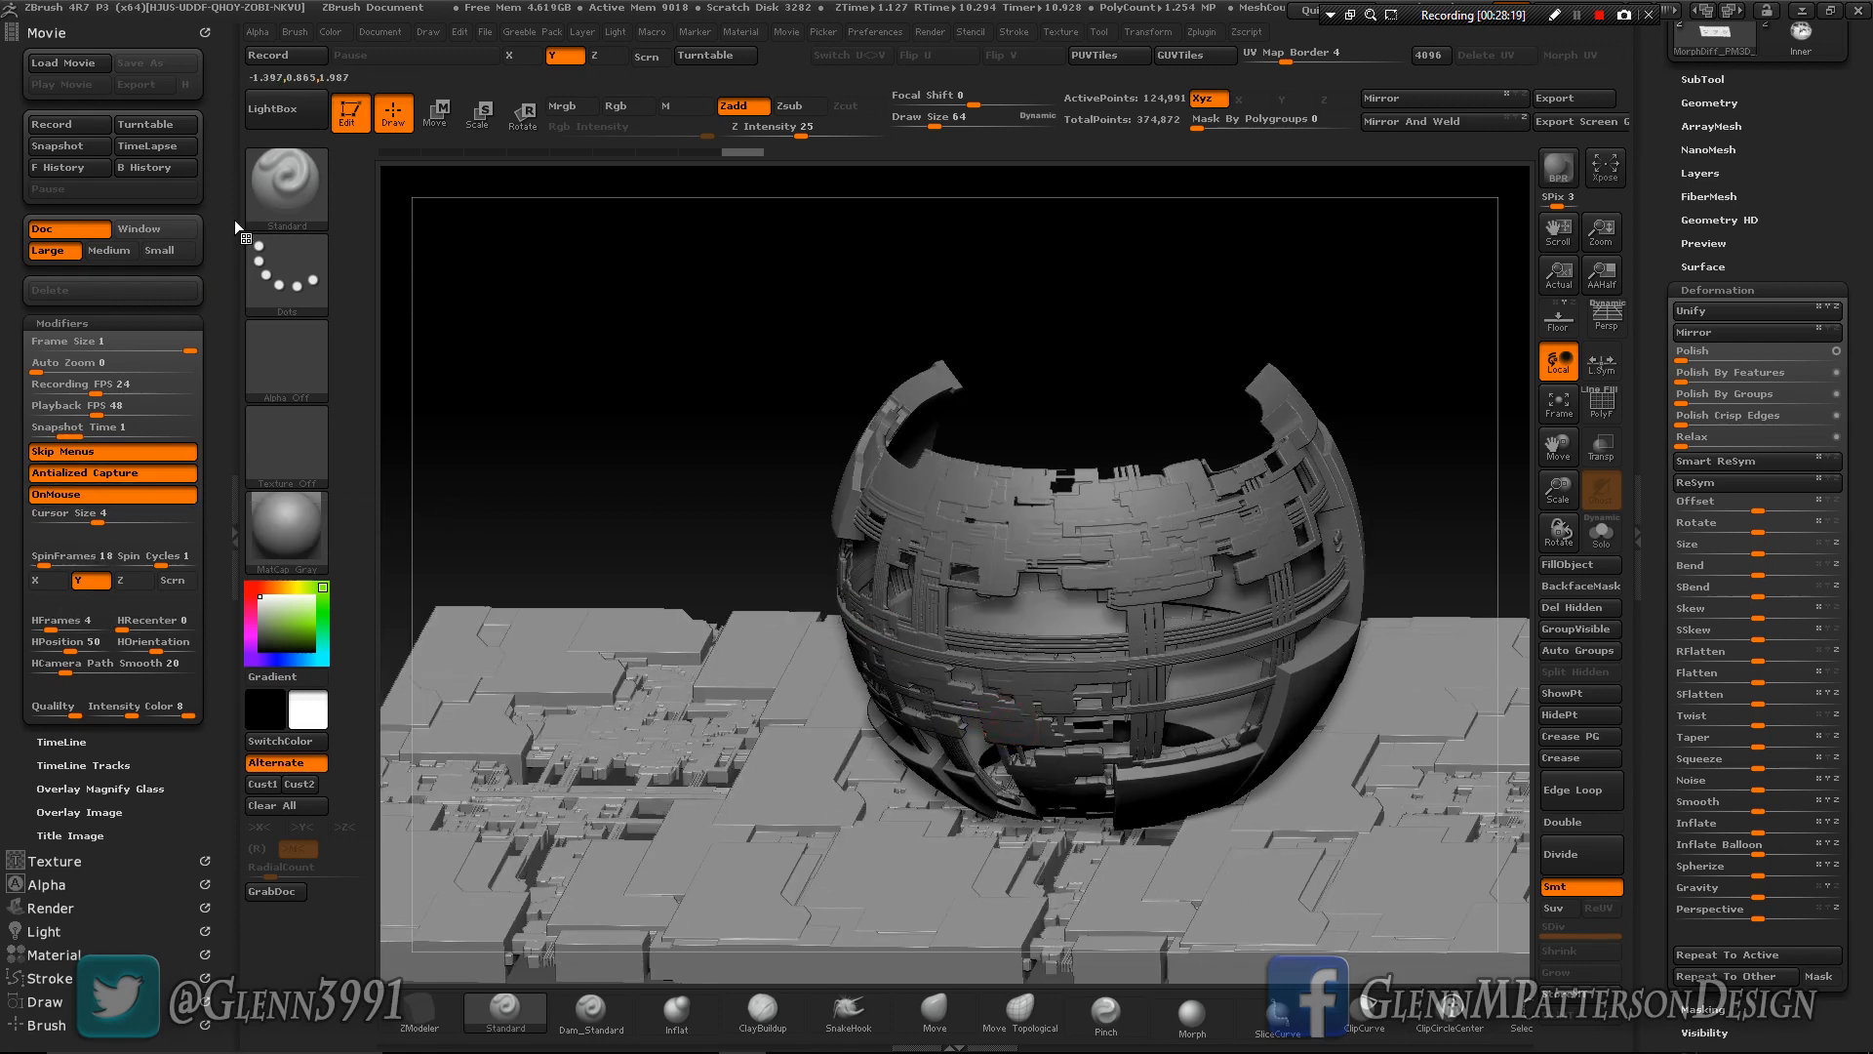
pyautogui.click(156, 125)
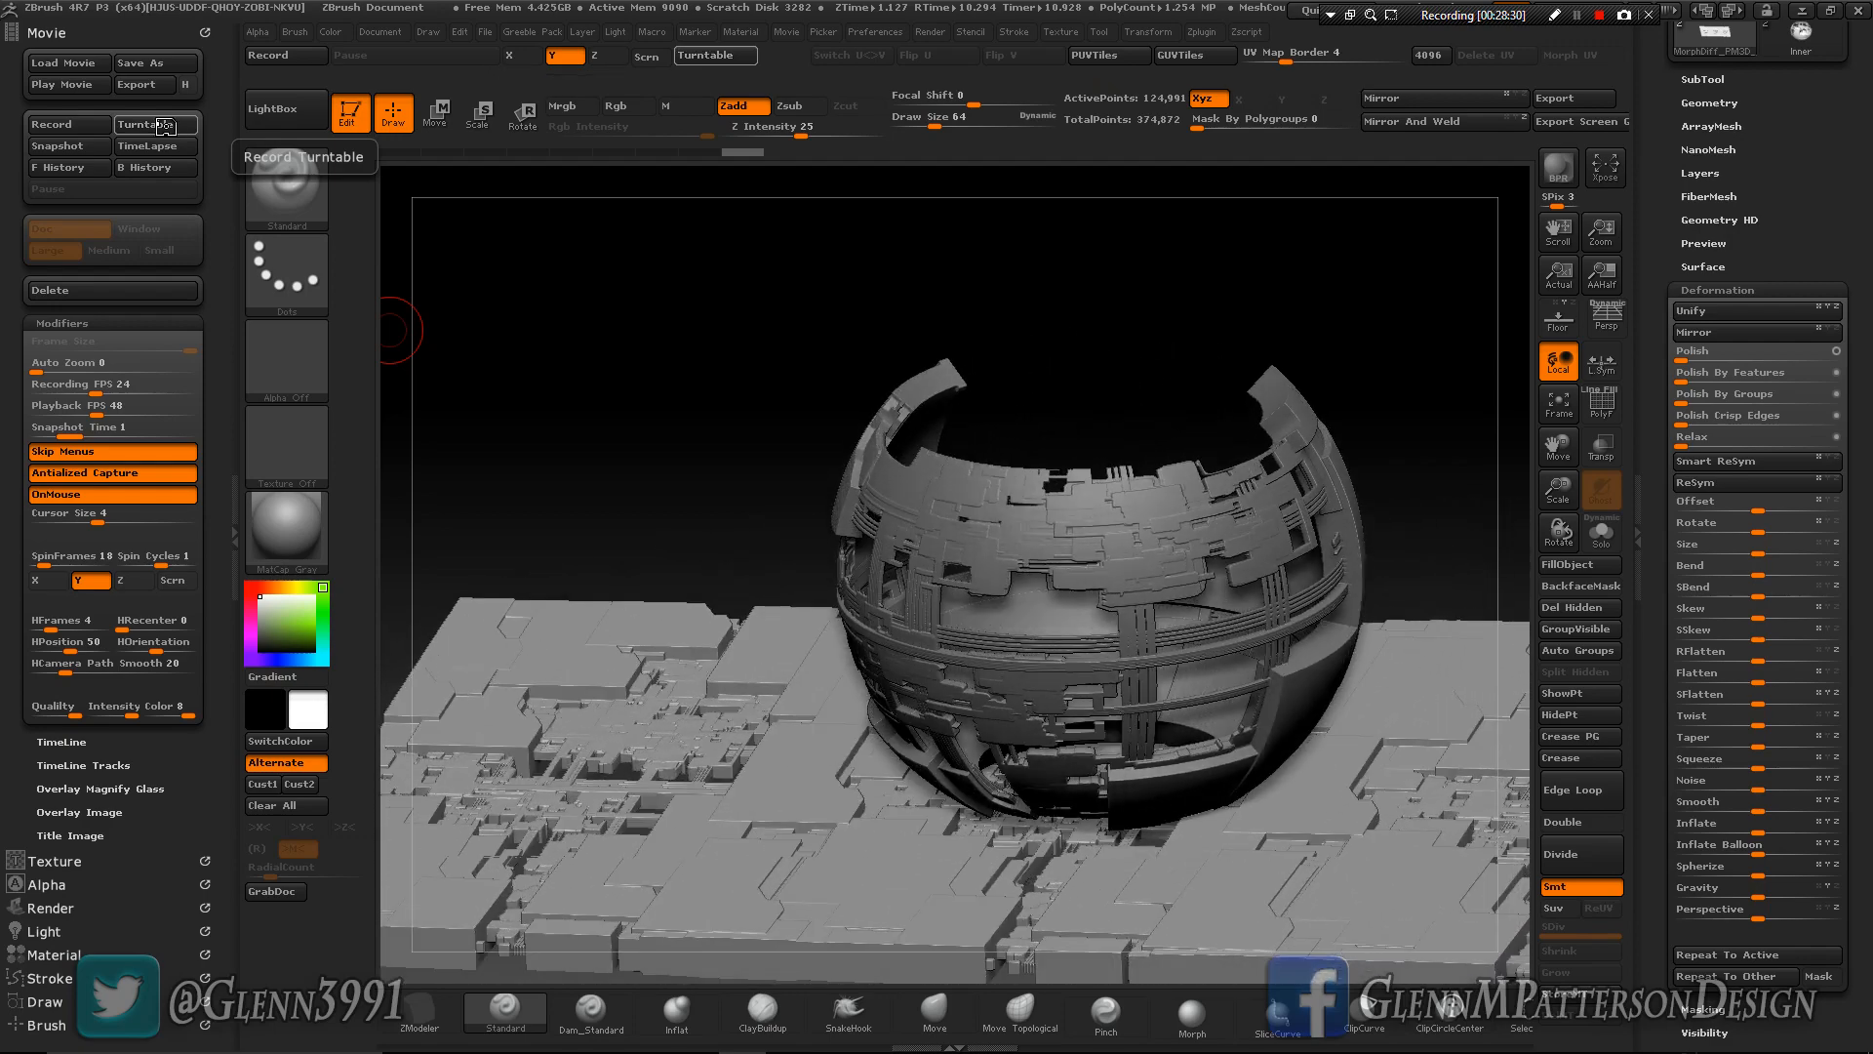
pyautogui.click(87, 290)
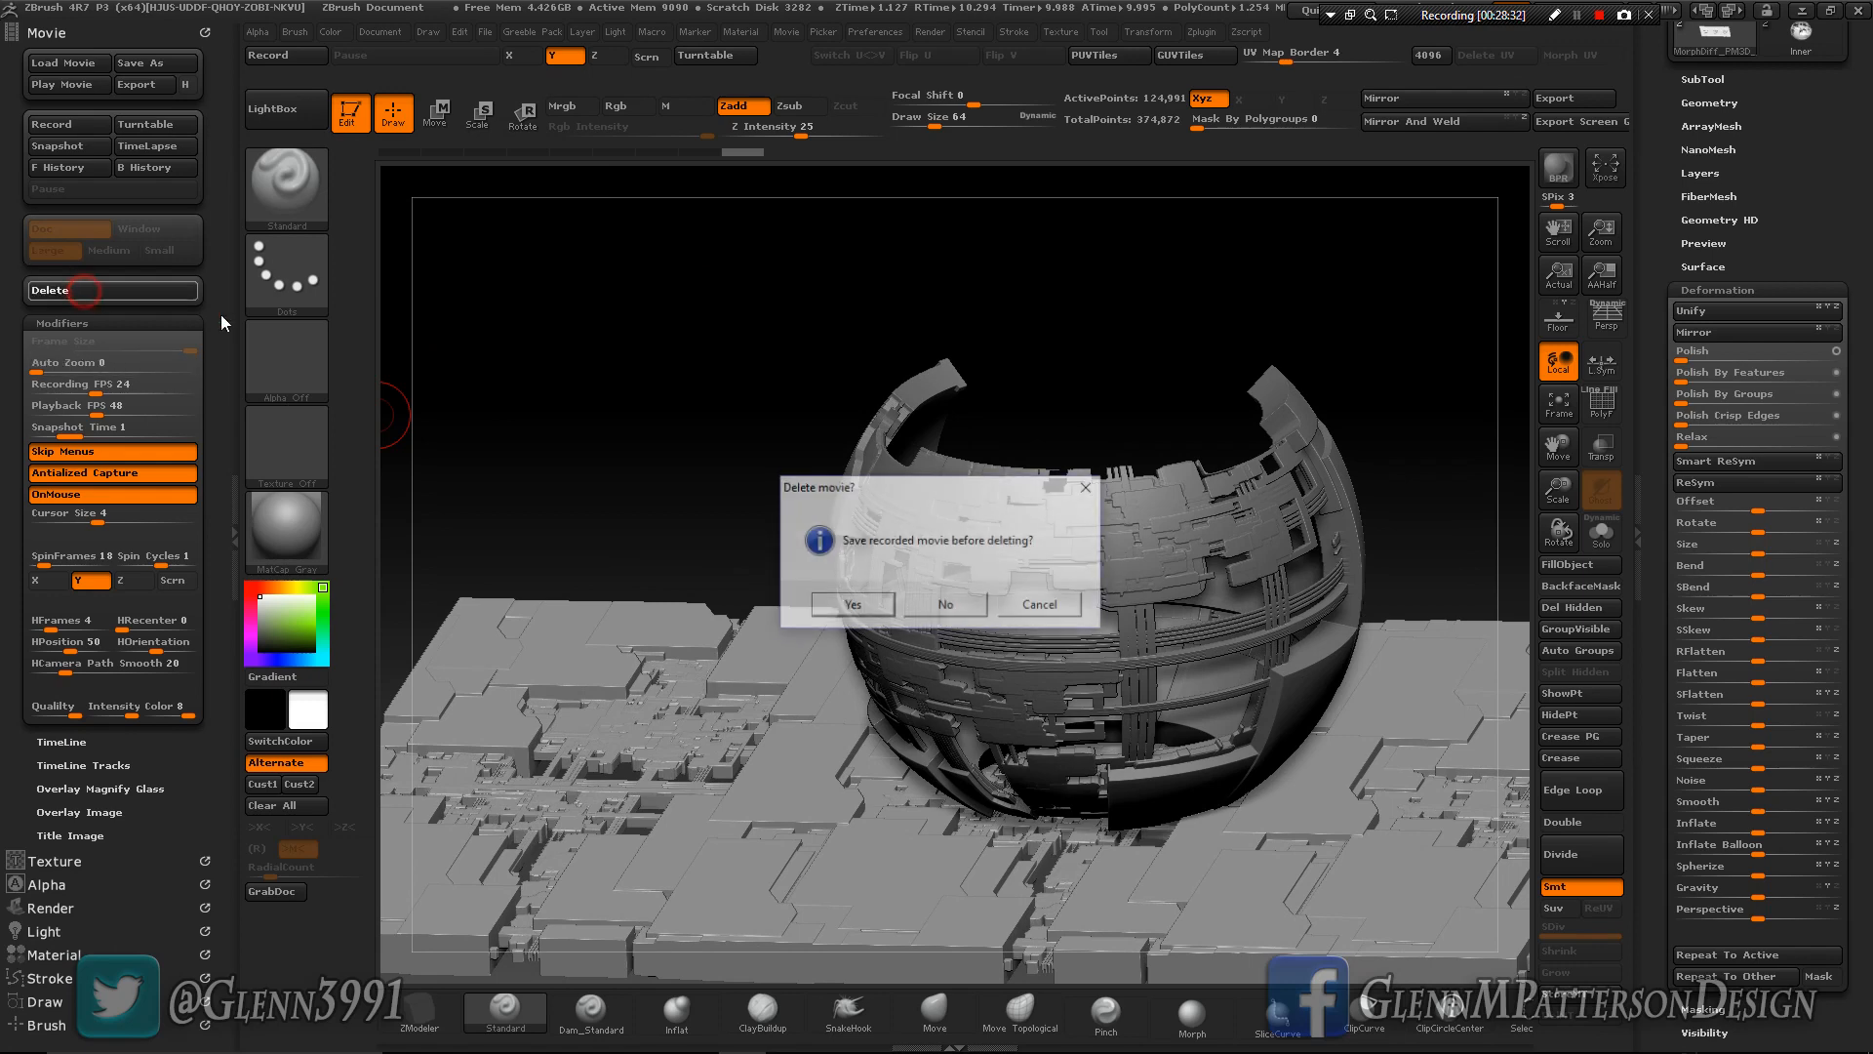
pyautogui.click(957, 603)
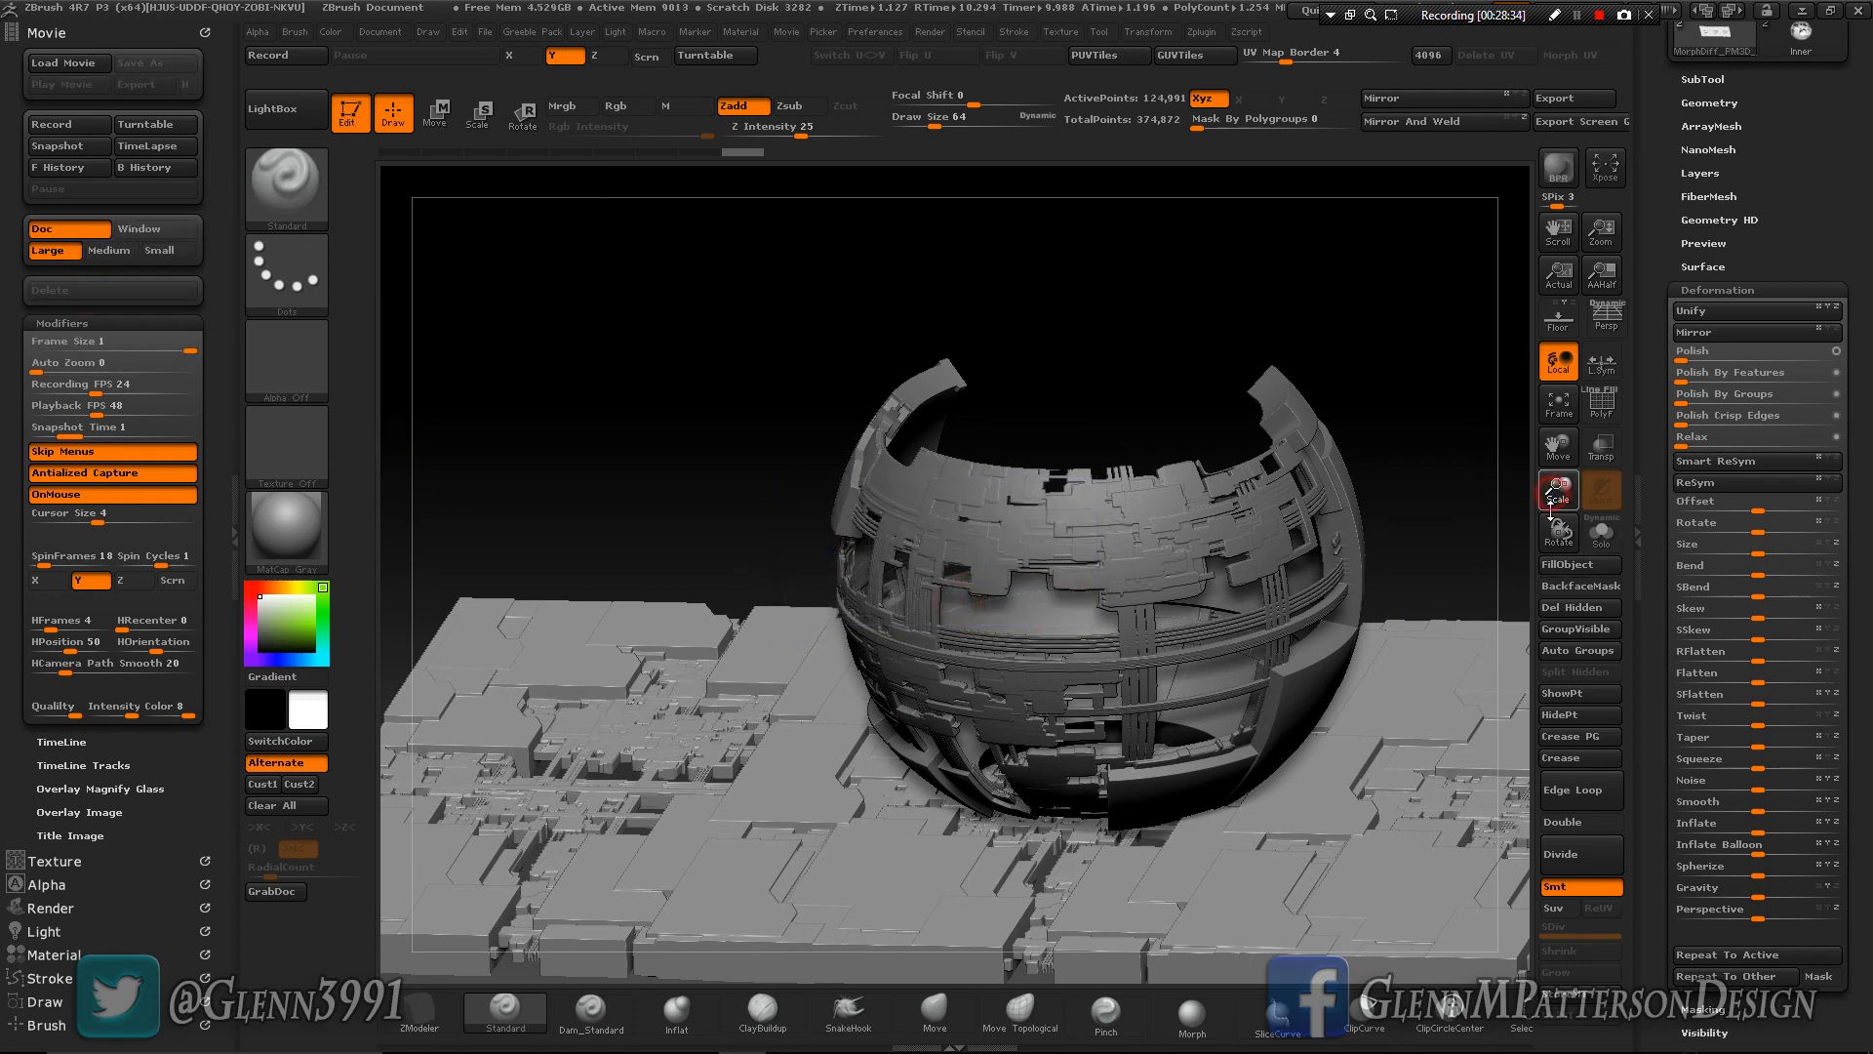
# Frame the sphere closer and from a lower angle so that it fills most of the canvas for rendering.
pyautogui.moveTo(1551, 507); pyautogui.dragTo(1453, 475)
pyautogui.moveTo(1216, 697)
pyautogui.mouseDown(button='right')
pyautogui.moveTo(1201, 683)
pyautogui.moveTo(1208, 699)
pyautogui.mouseUp(button='right')
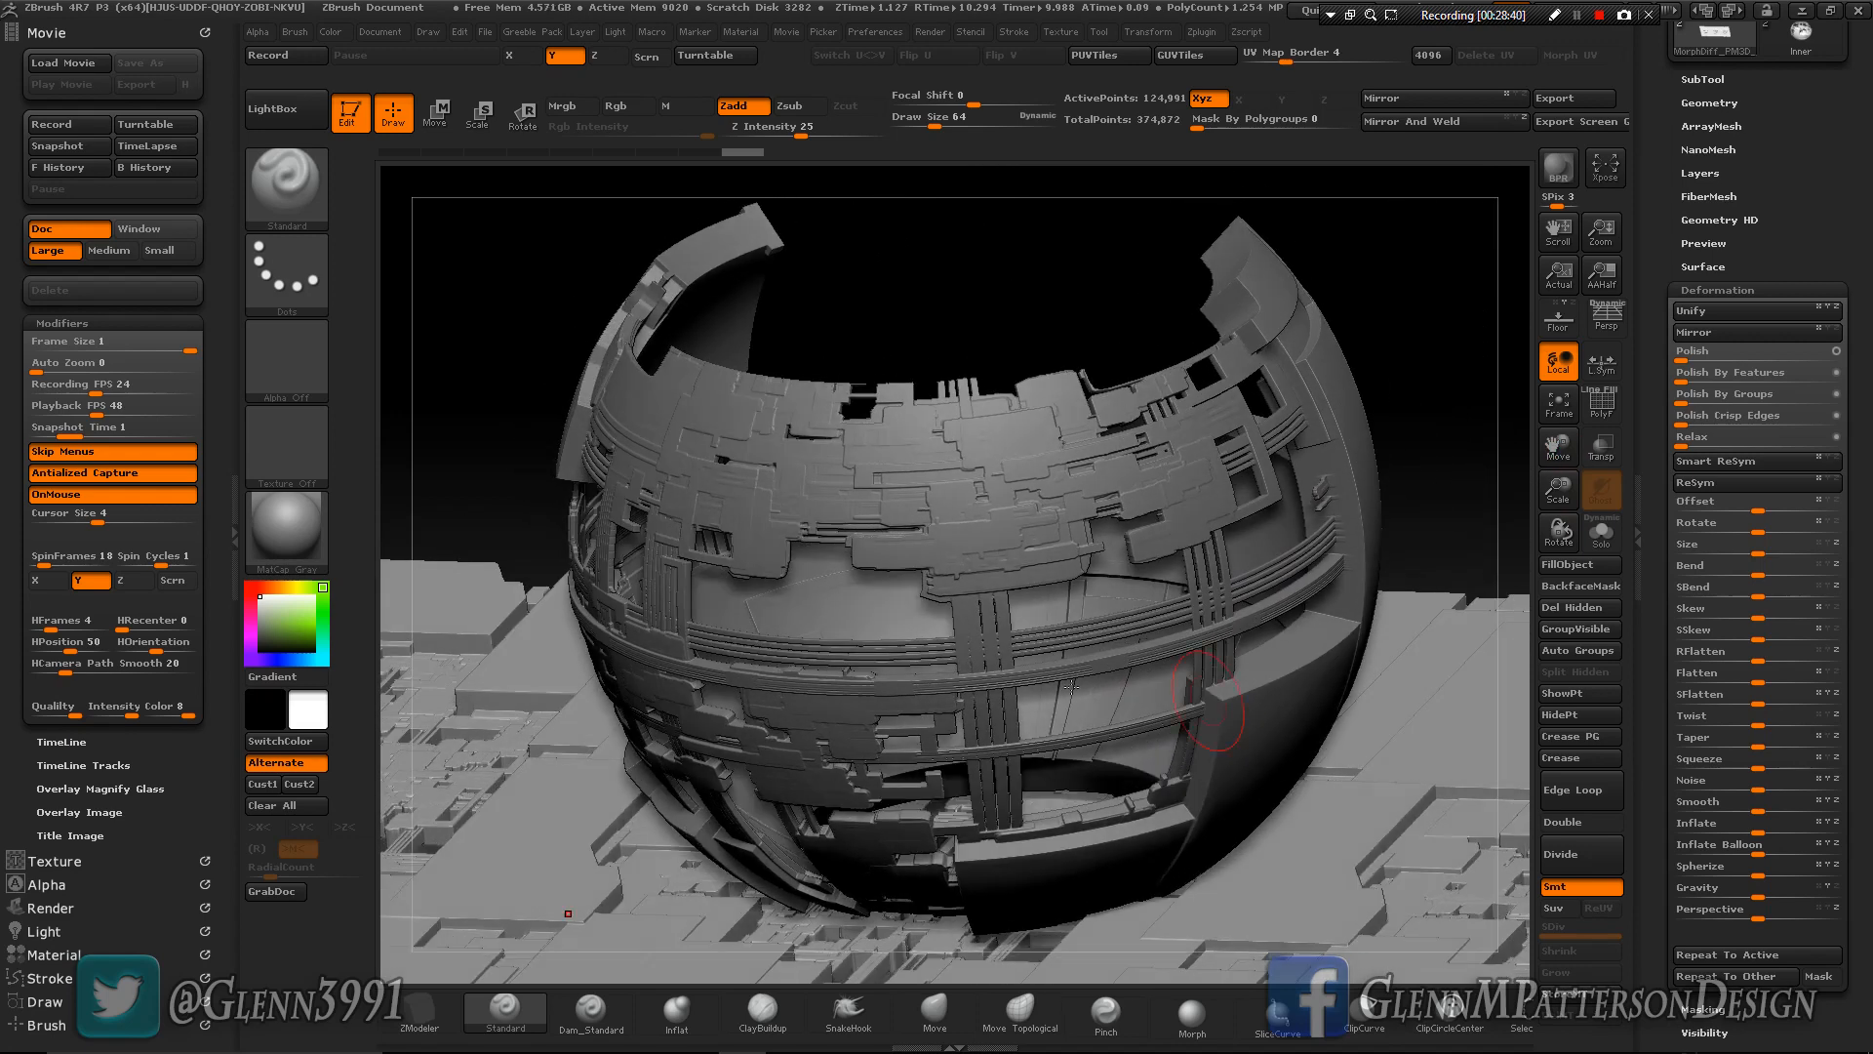
pyautogui.click(235, 534)
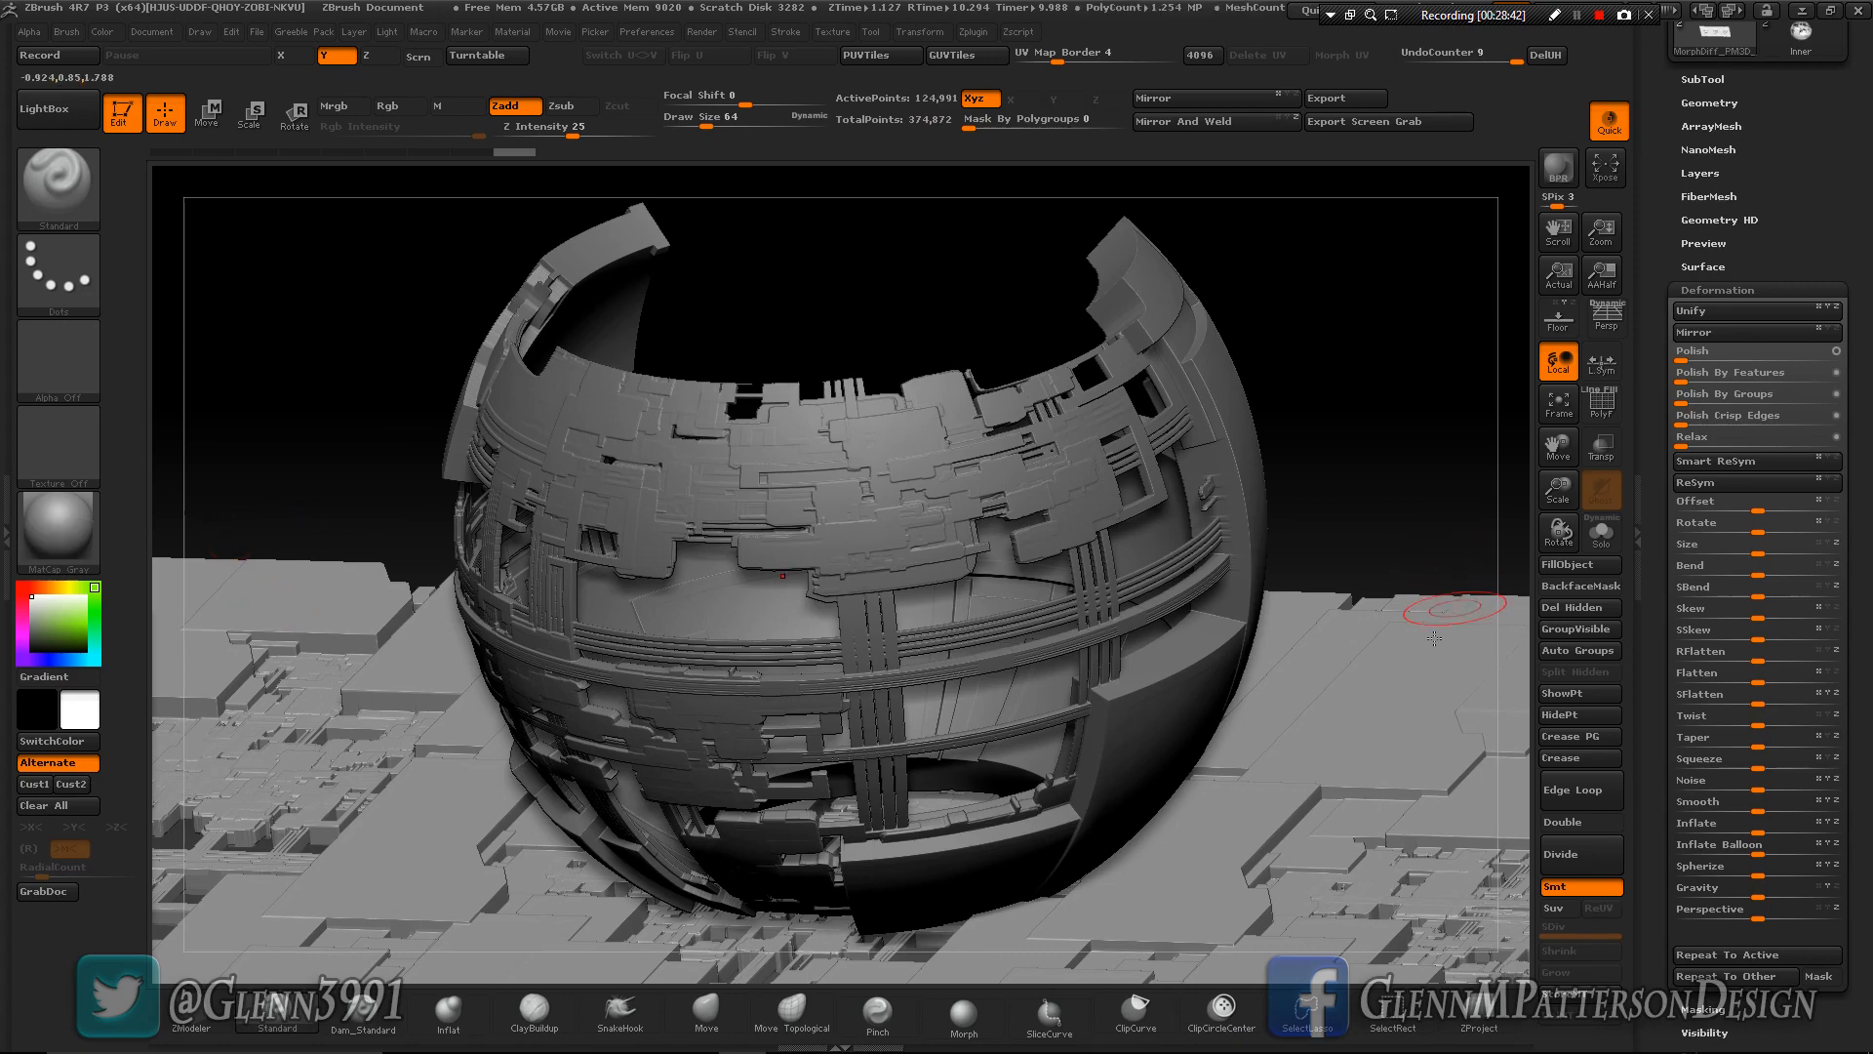
pyautogui.moveTo(1103, 679); pyautogui.dragTo(1370, 579, button='right')
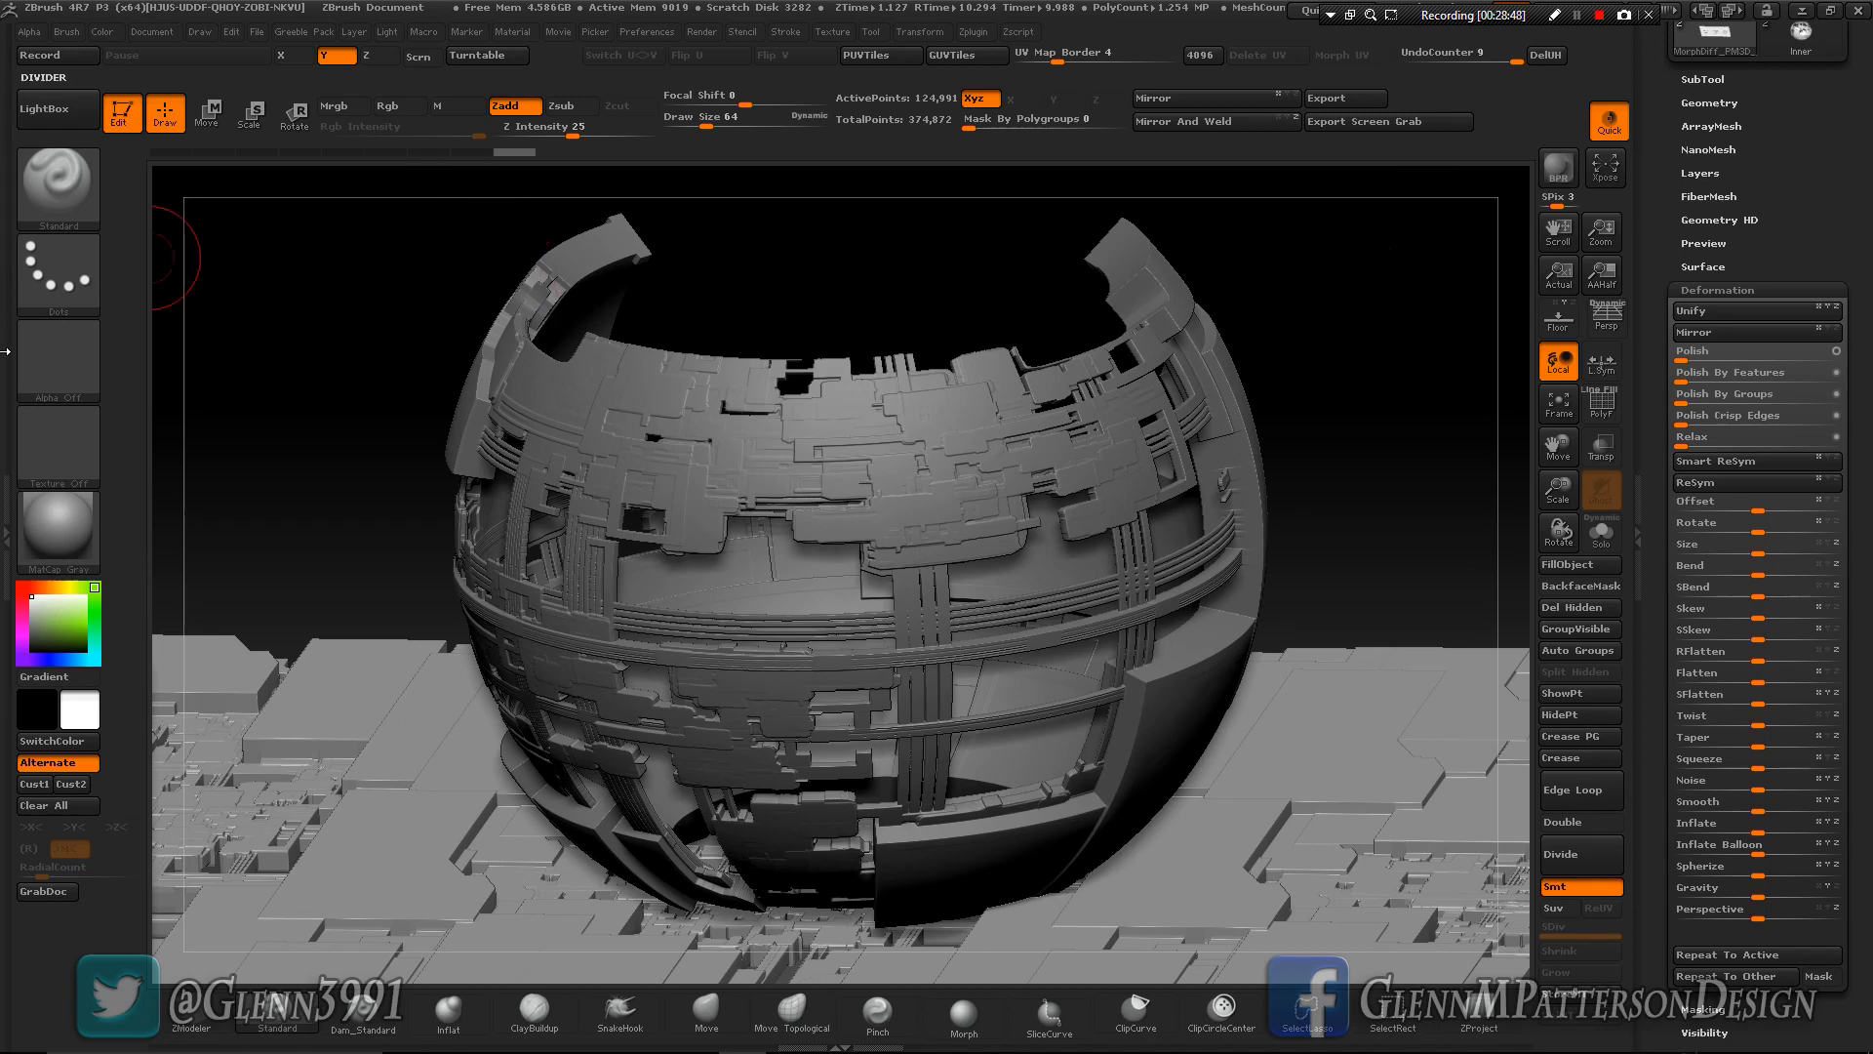
pyautogui.click(5, 556)
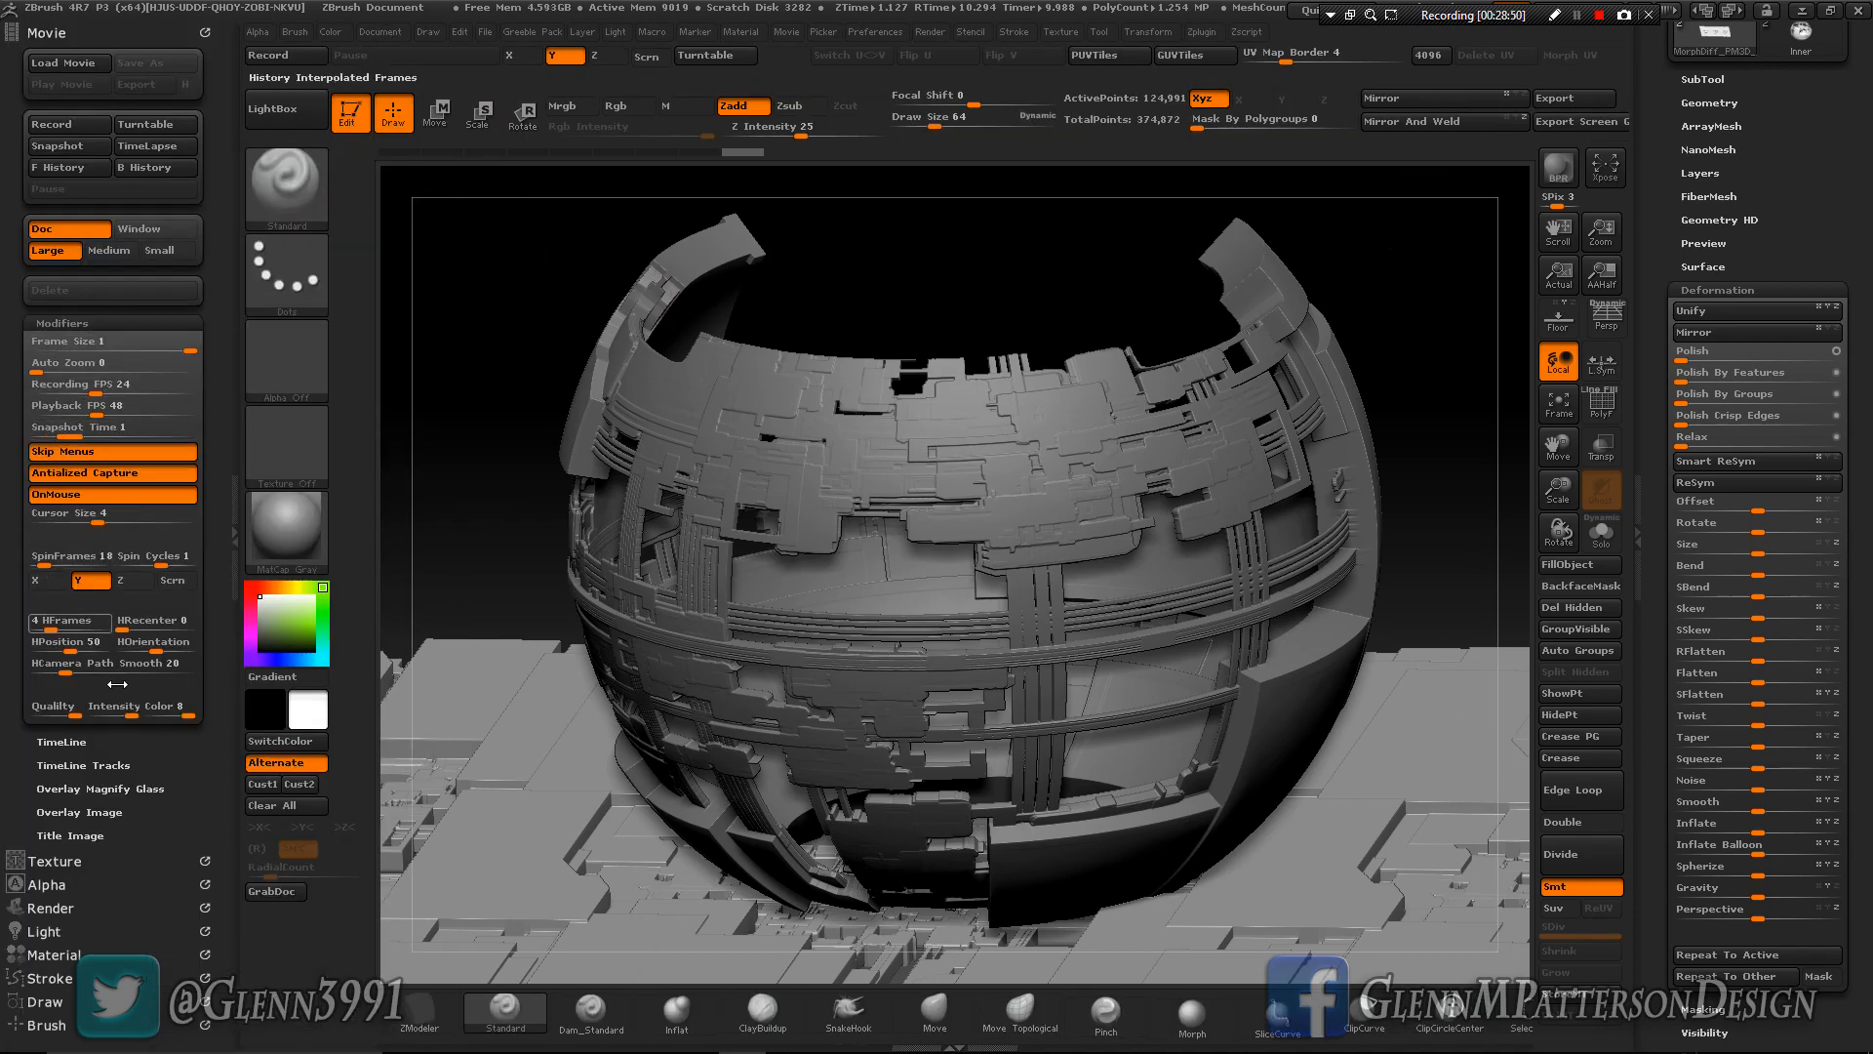
# Enable AOcclusion in the render properties and set the BPR AO global strength to 1.
pyautogui.click(49, 909)
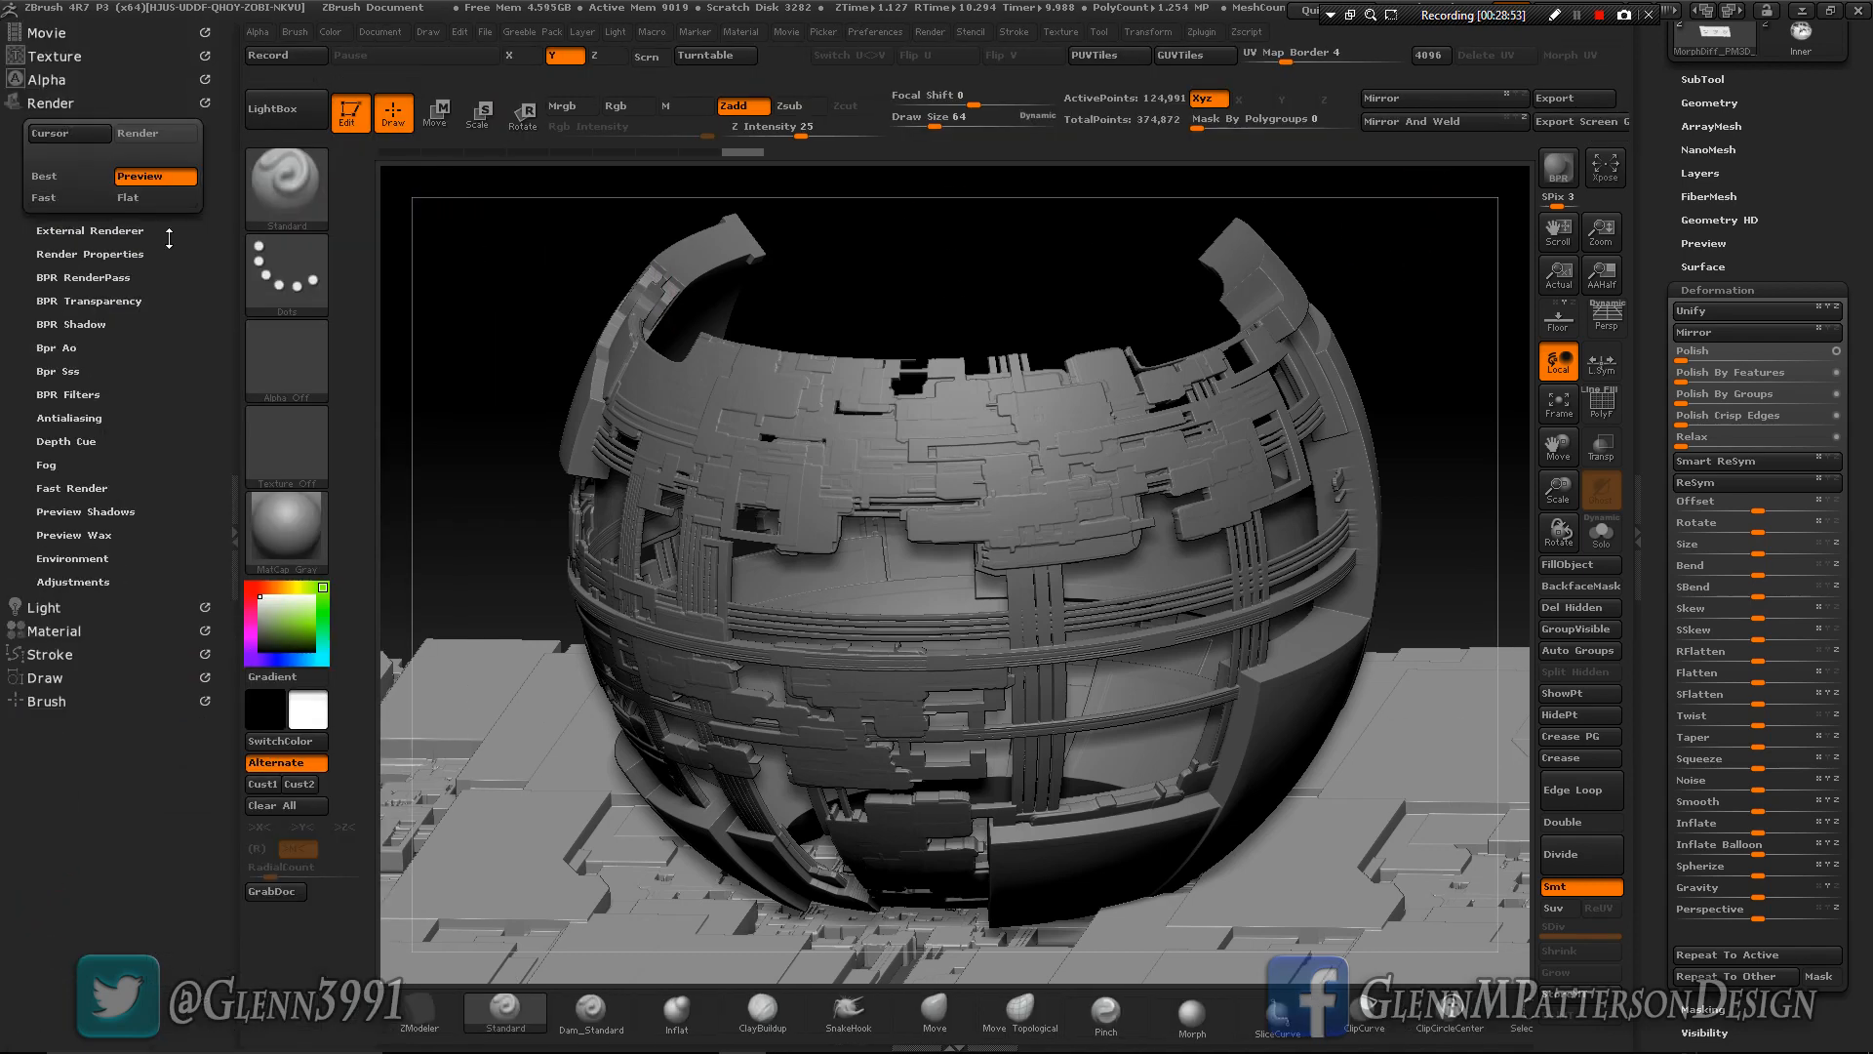
pyautogui.click(68, 351)
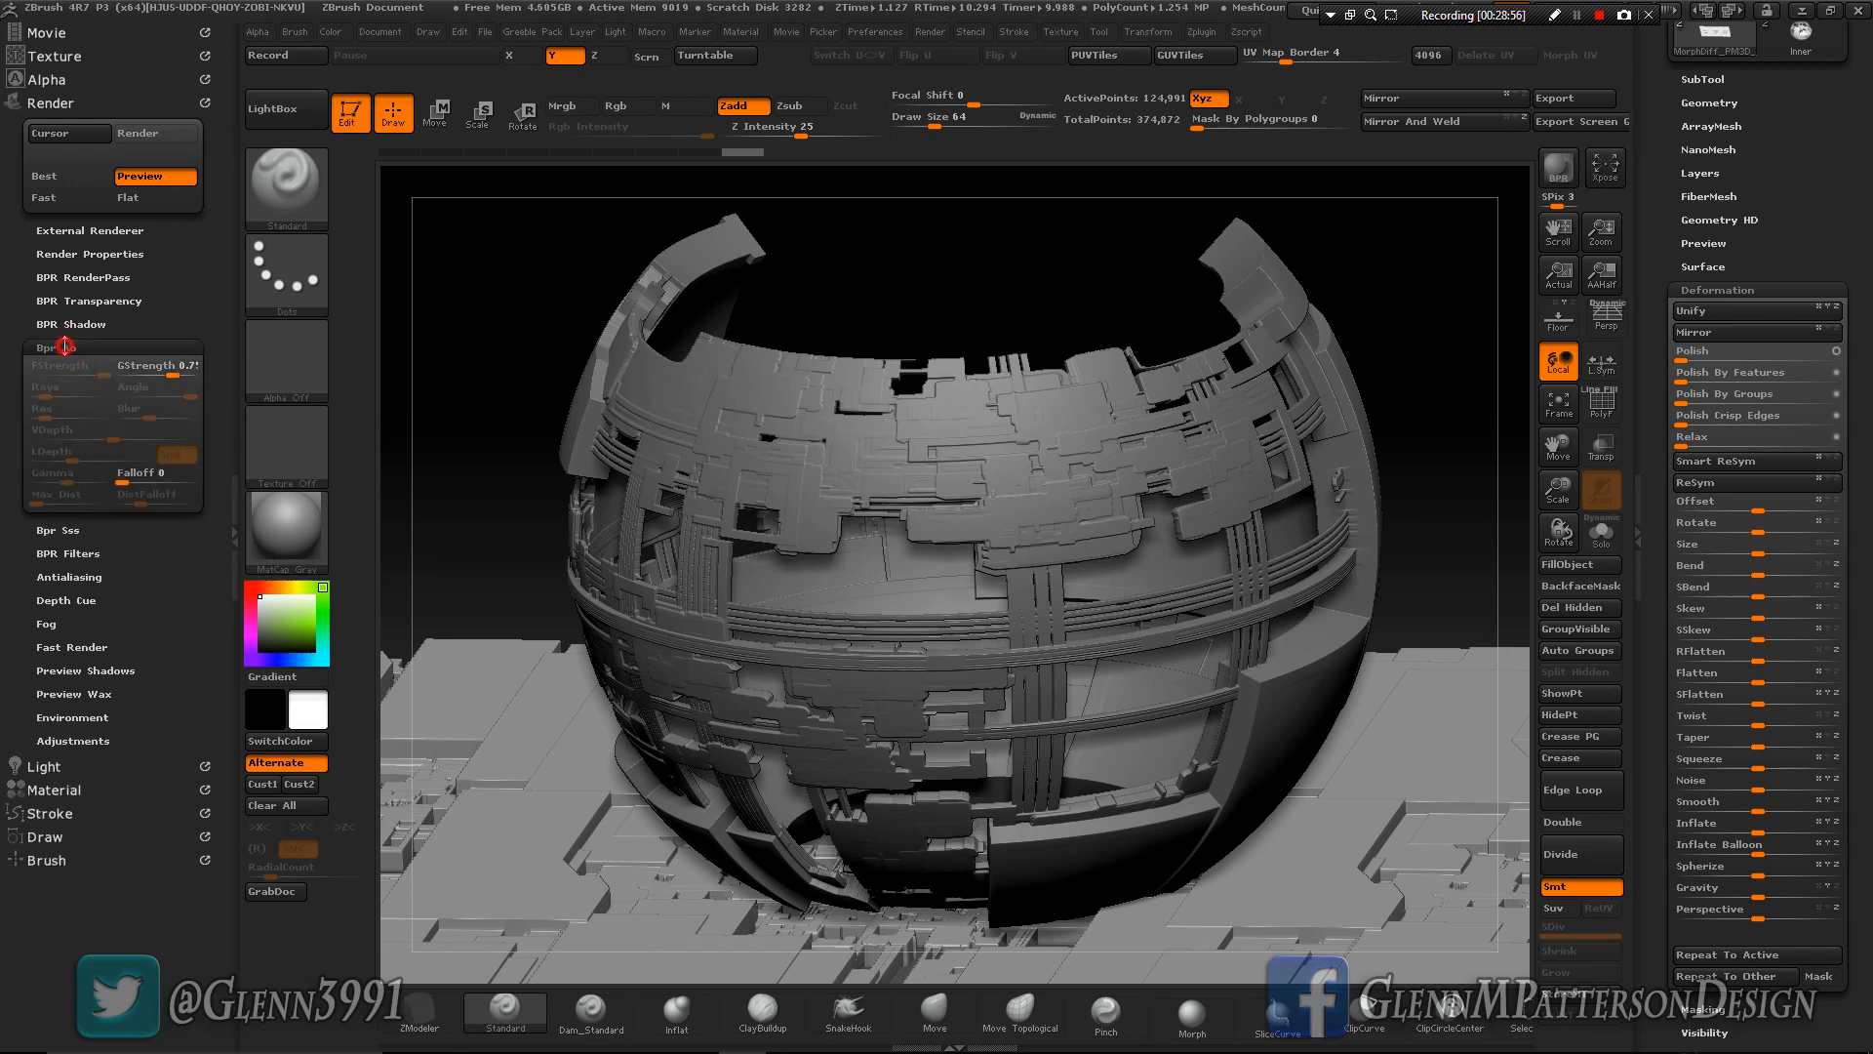
pyautogui.click(64, 346)
pyautogui.click(64, 346)
pyautogui.click(65, 347)
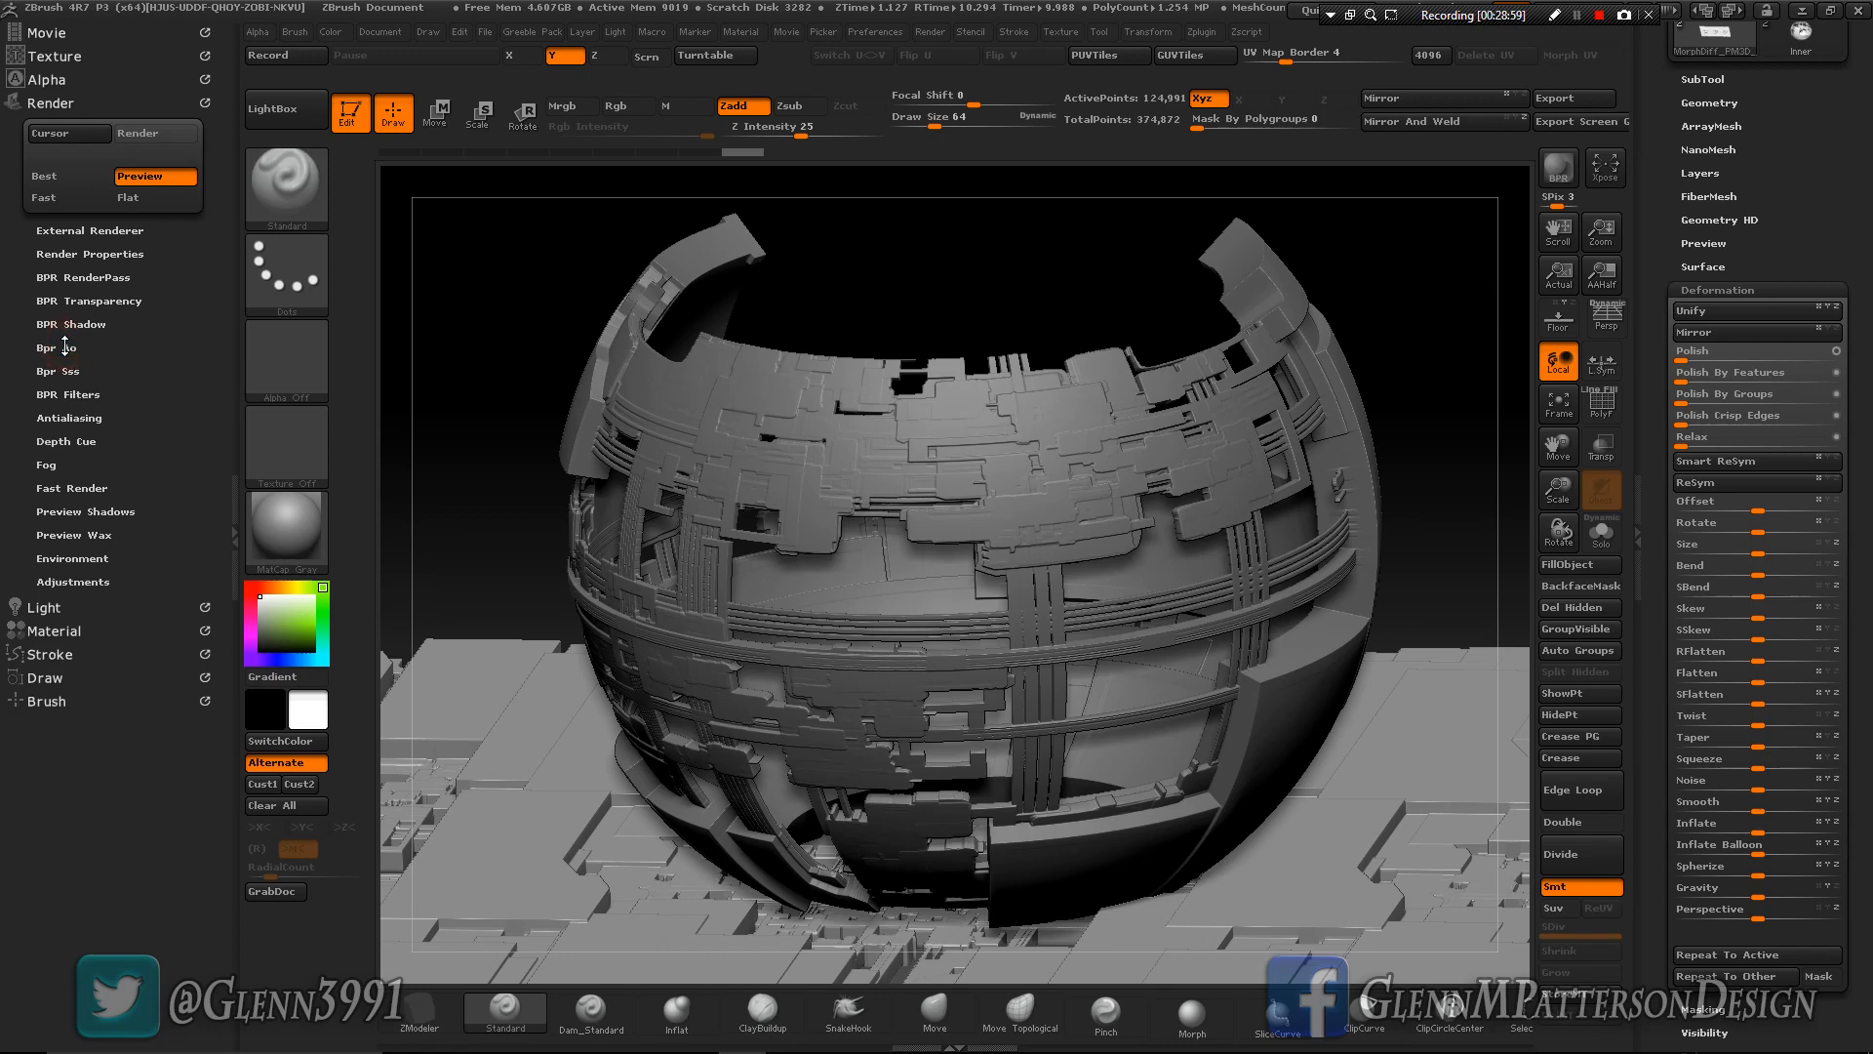
pyautogui.click(87, 254)
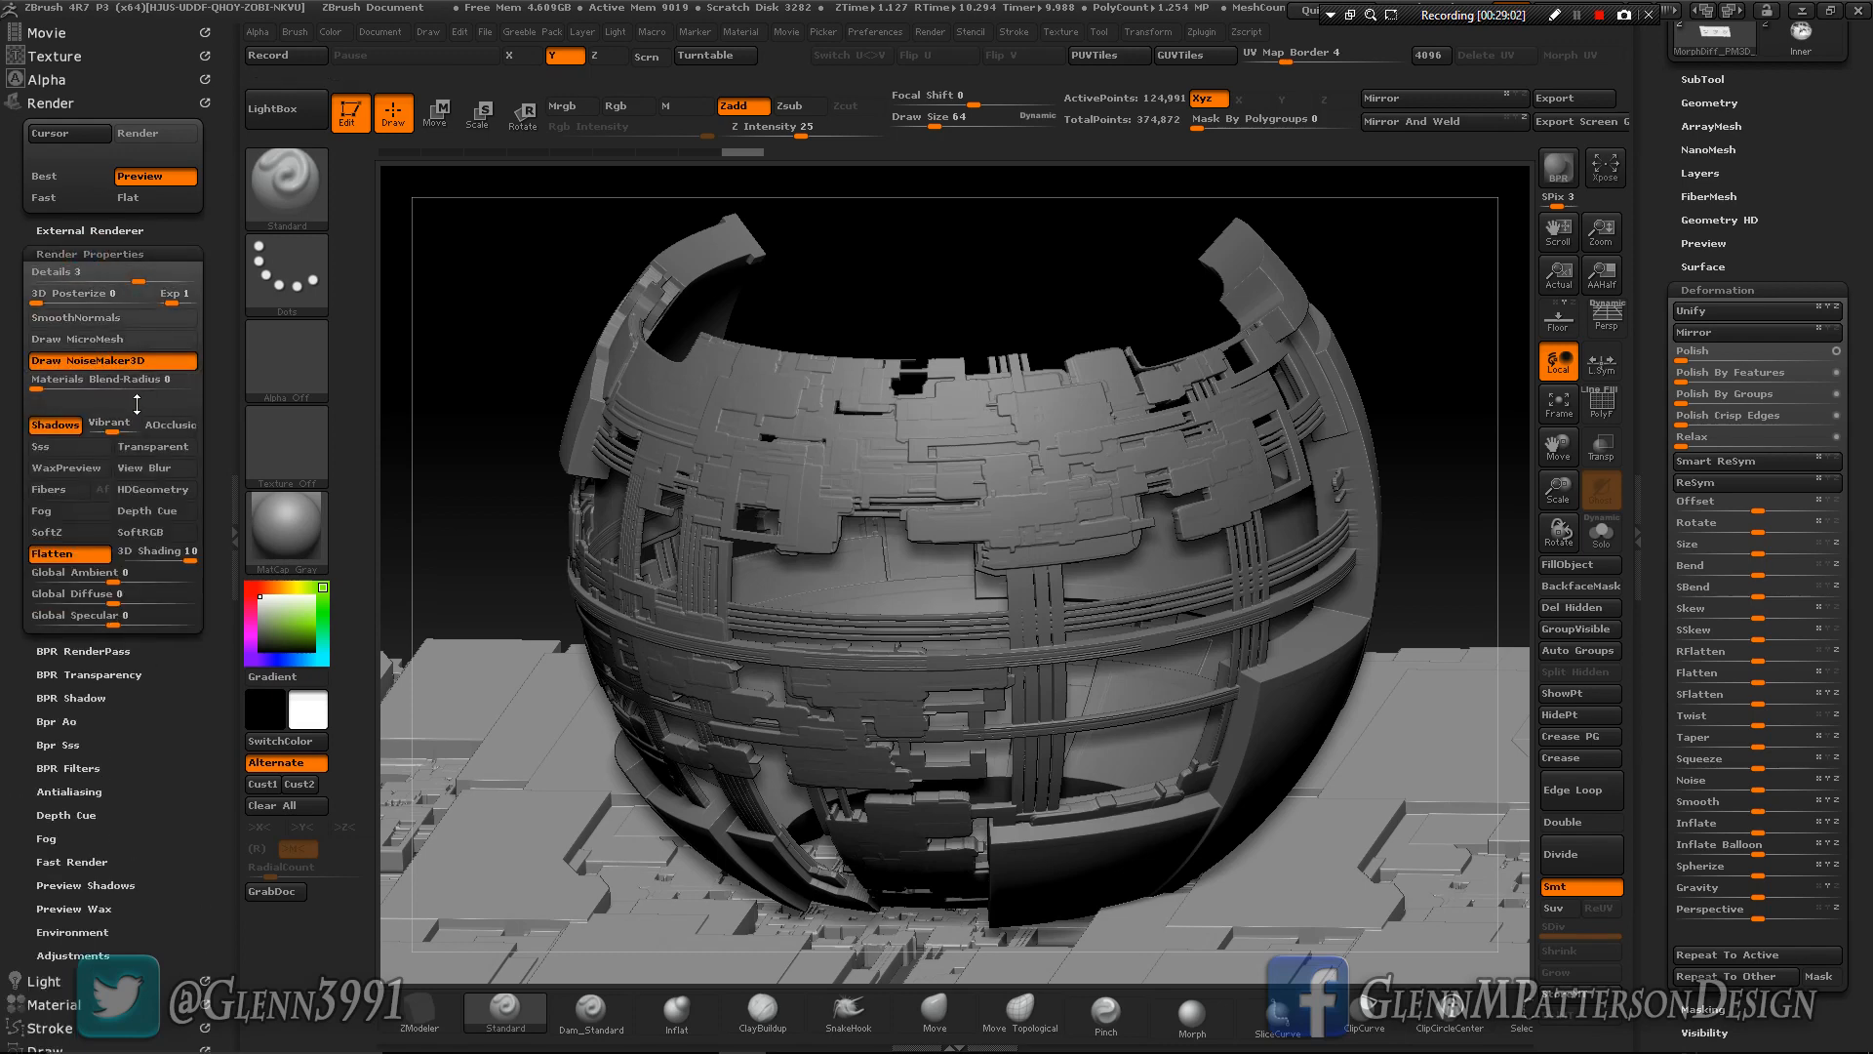
pyautogui.click(170, 424)
pyautogui.click(56, 721)
pyautogui.moveTo(173, 370); pyautogui.dragTo(221, 373)
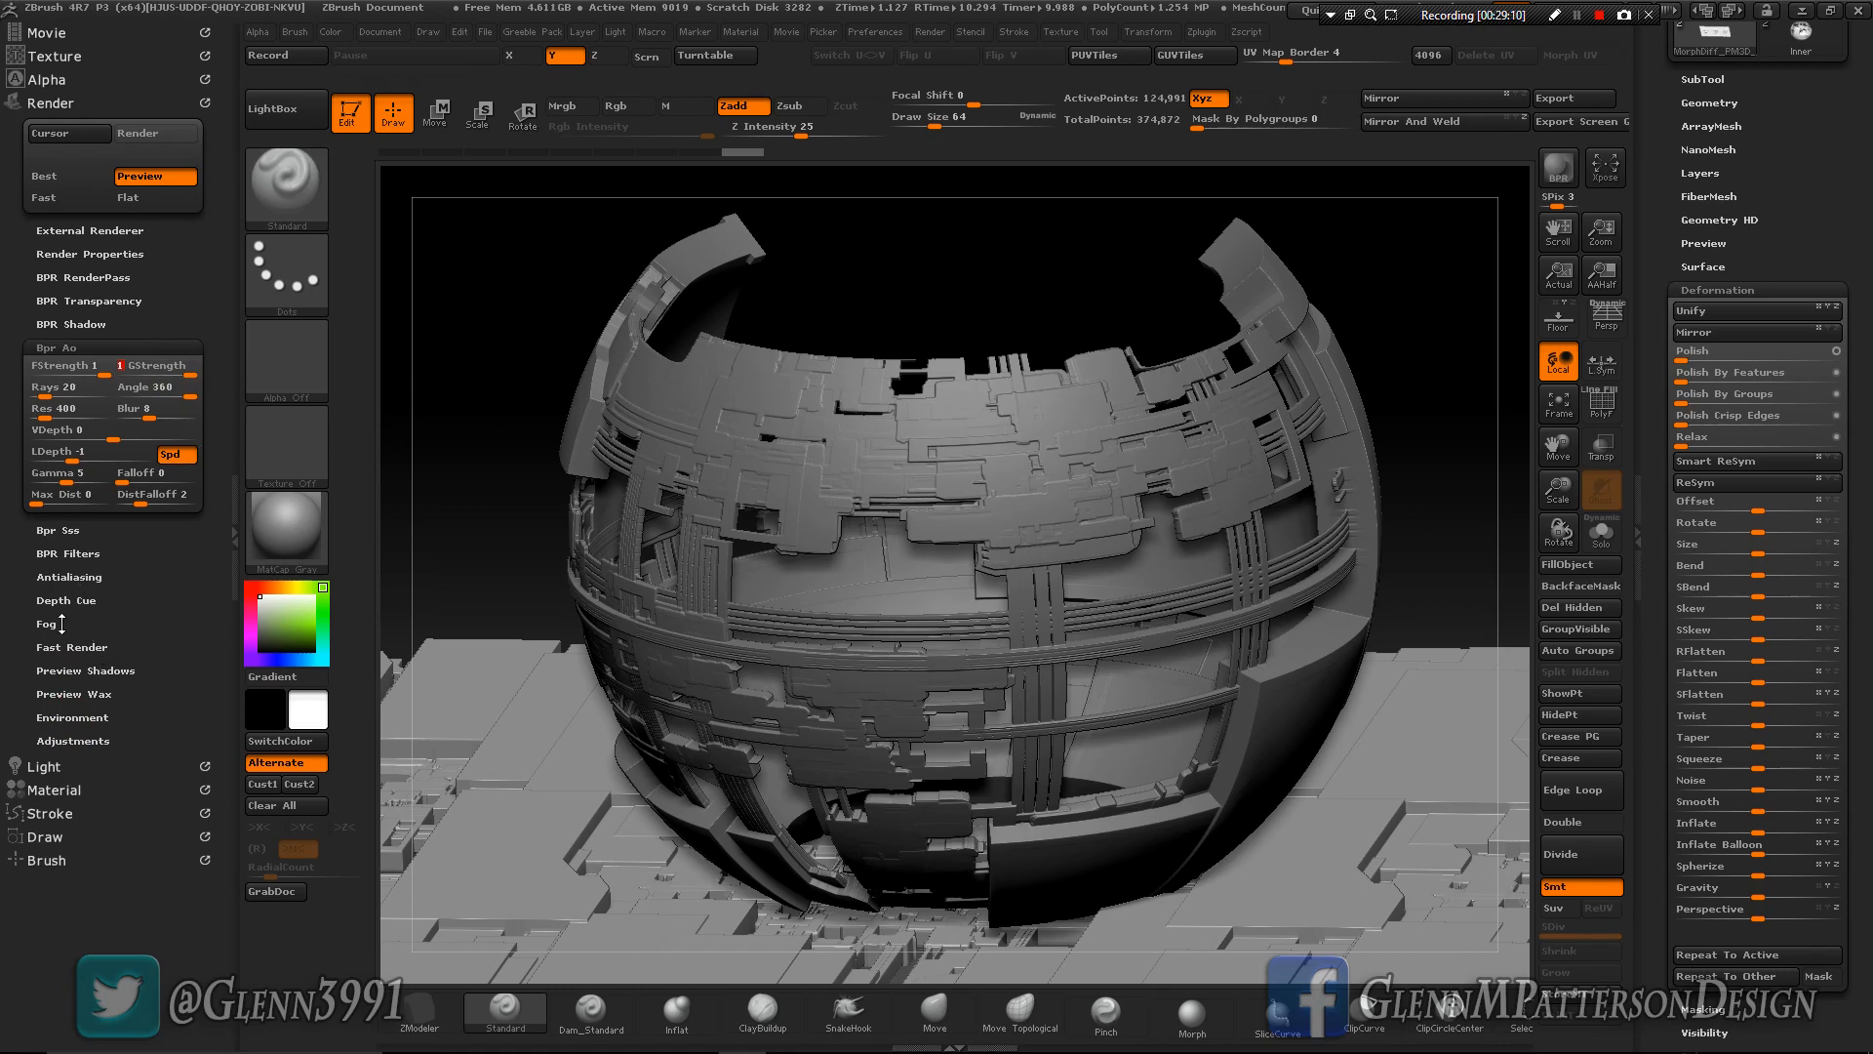
# Set the BPR shadow Angle to 30 and Blur to 6, and render the scene with BPR.
pyautogui.click(70, 324)
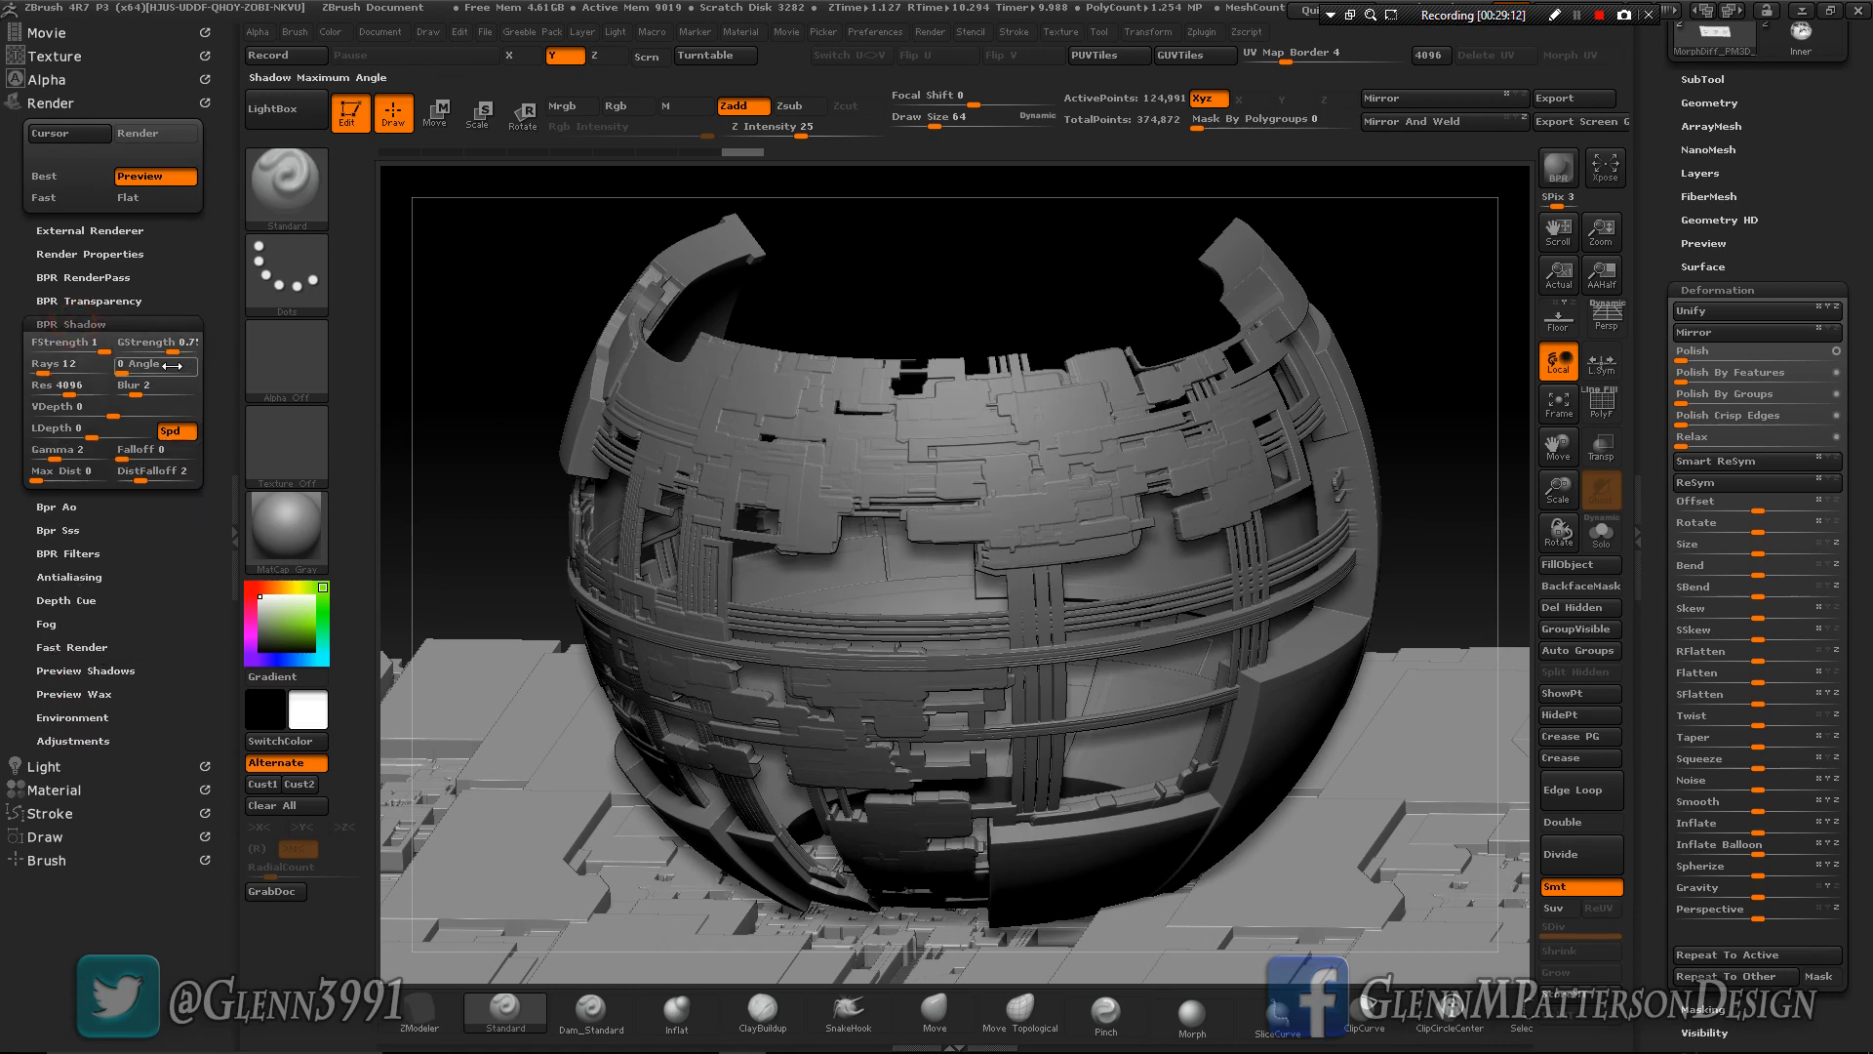
pyautogui.moveTo(169, 366); pyautogui.dragTo(171, 366)
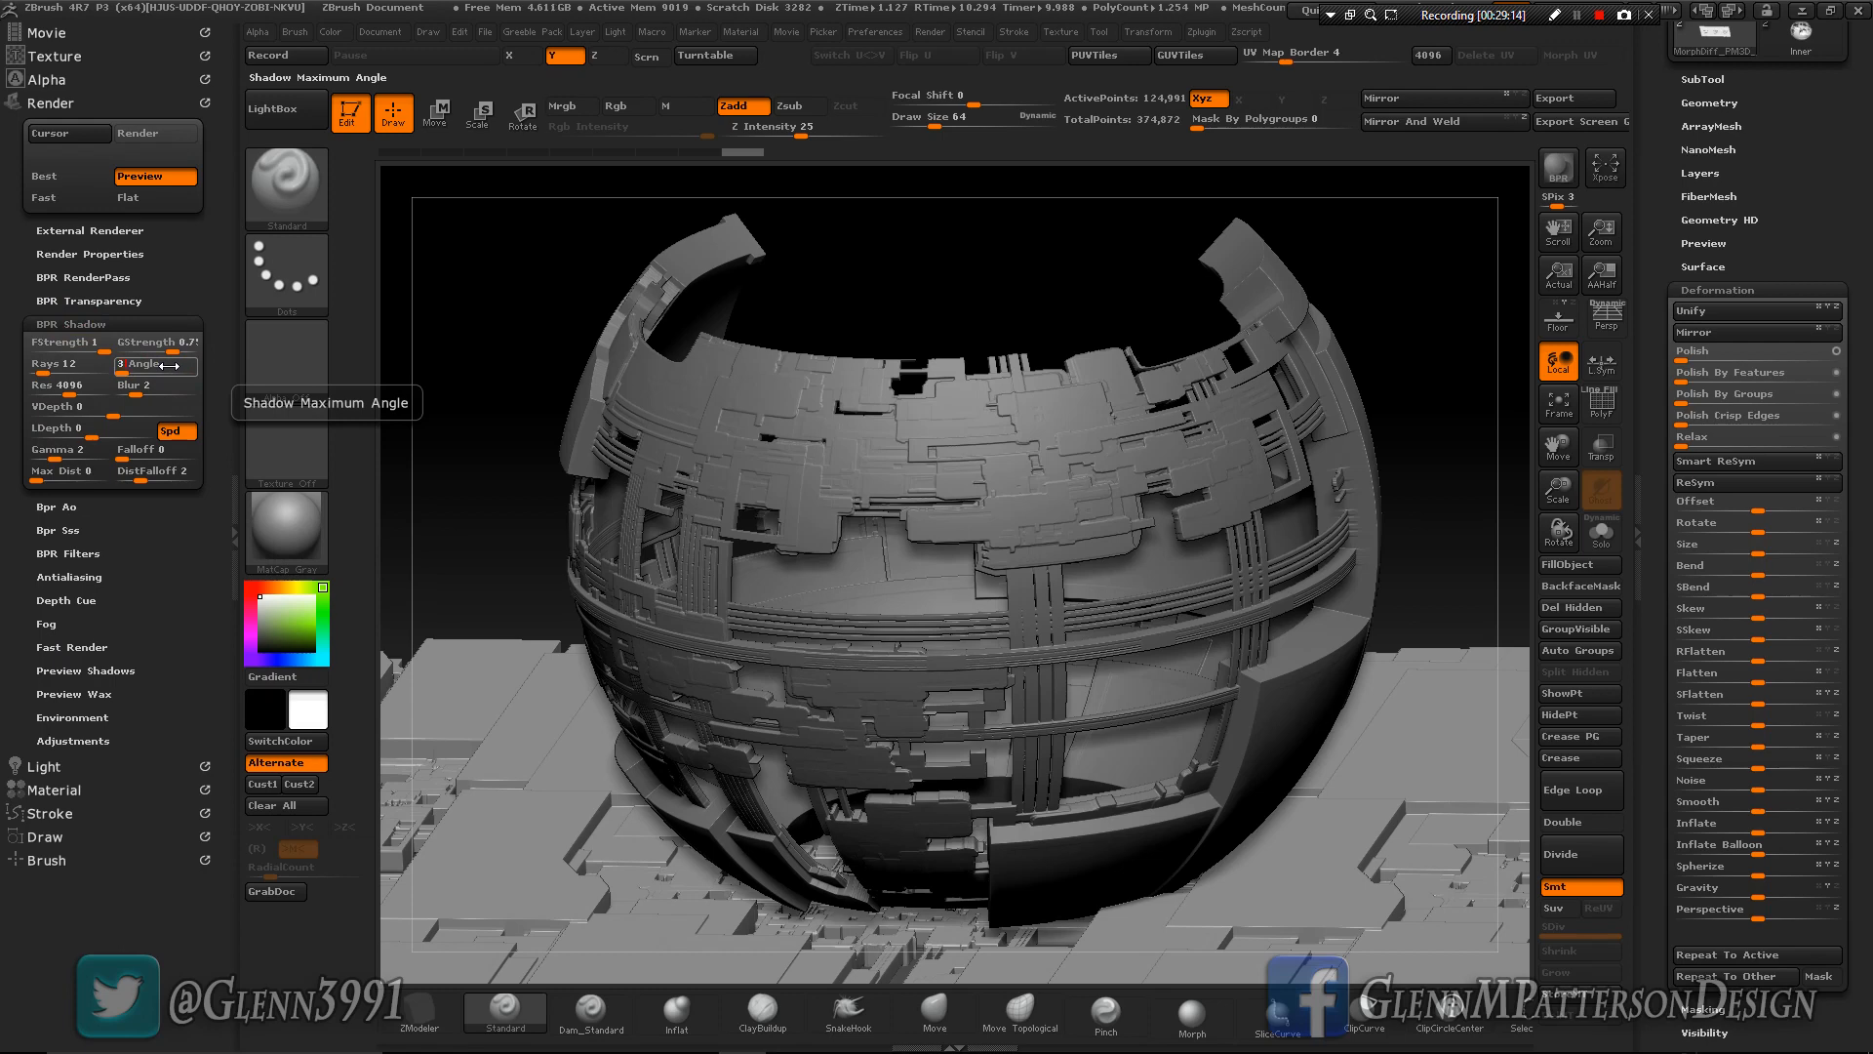
pyautogui.click(163, 388)
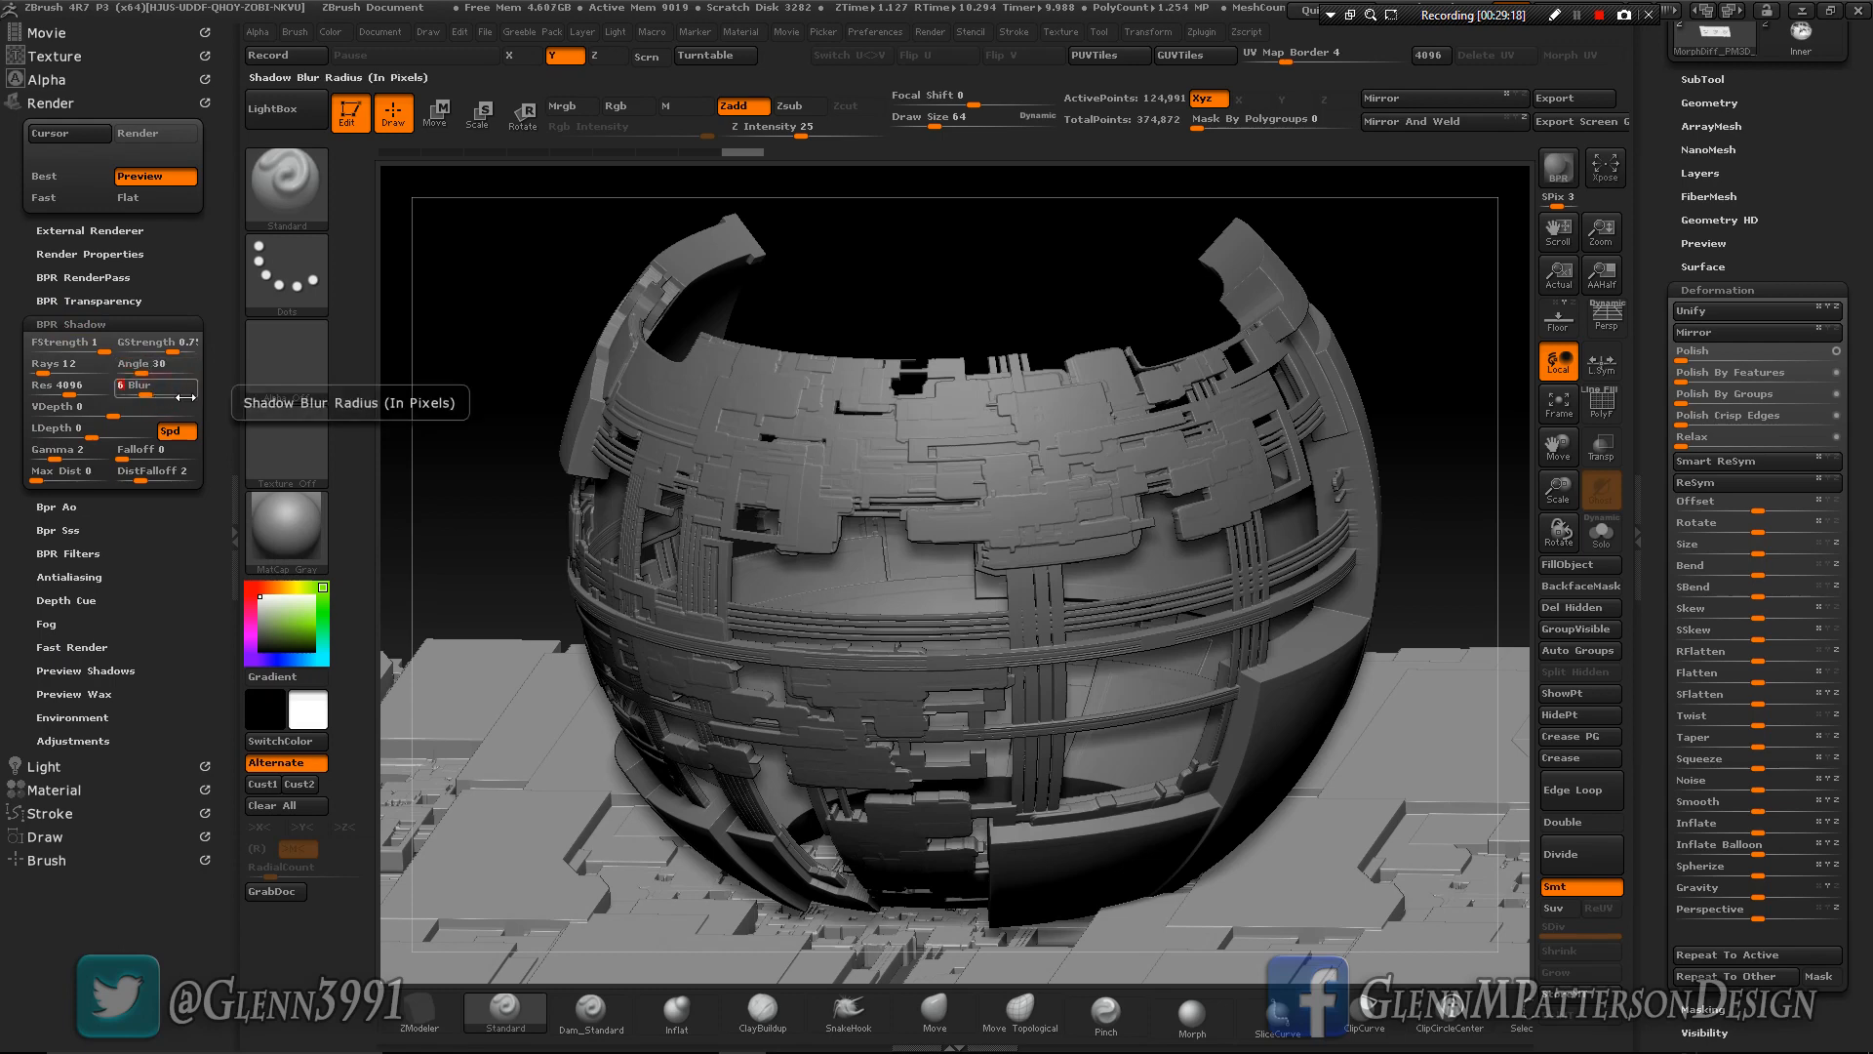
pyautogui.press('Return')
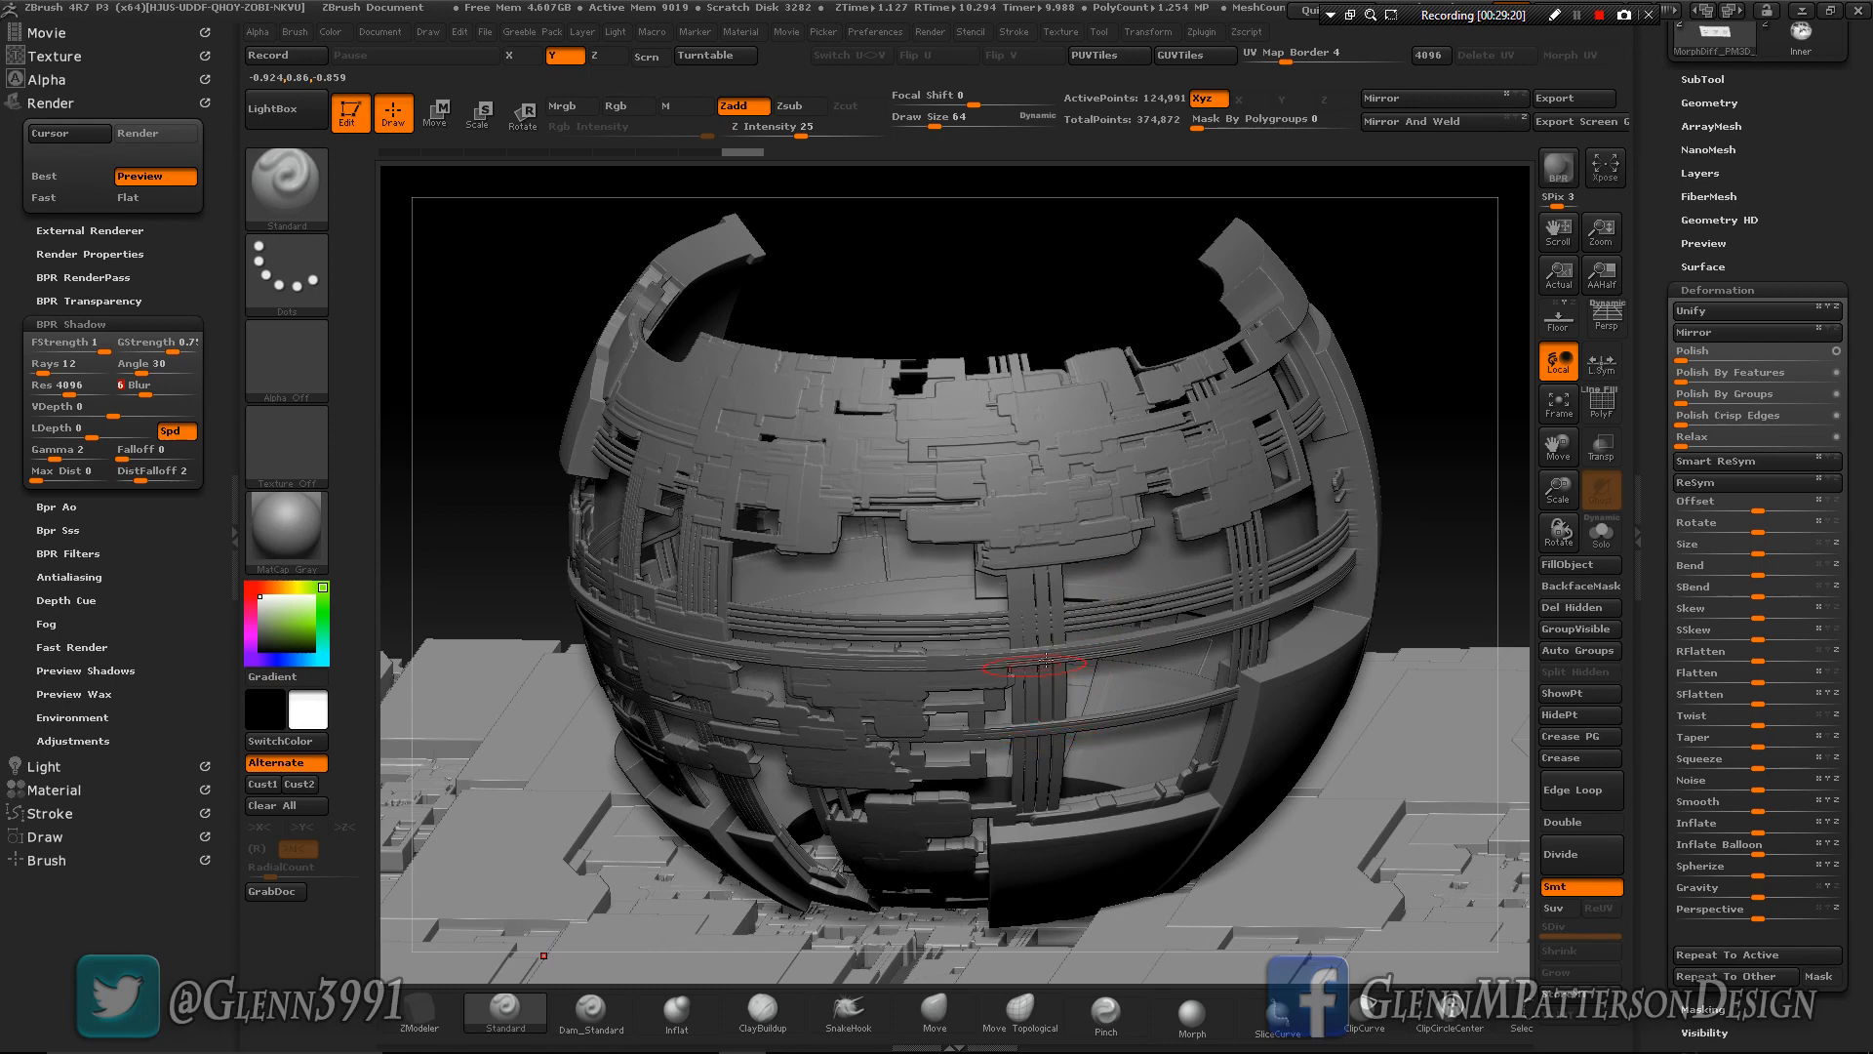
pyautogui.click(1561, 172)
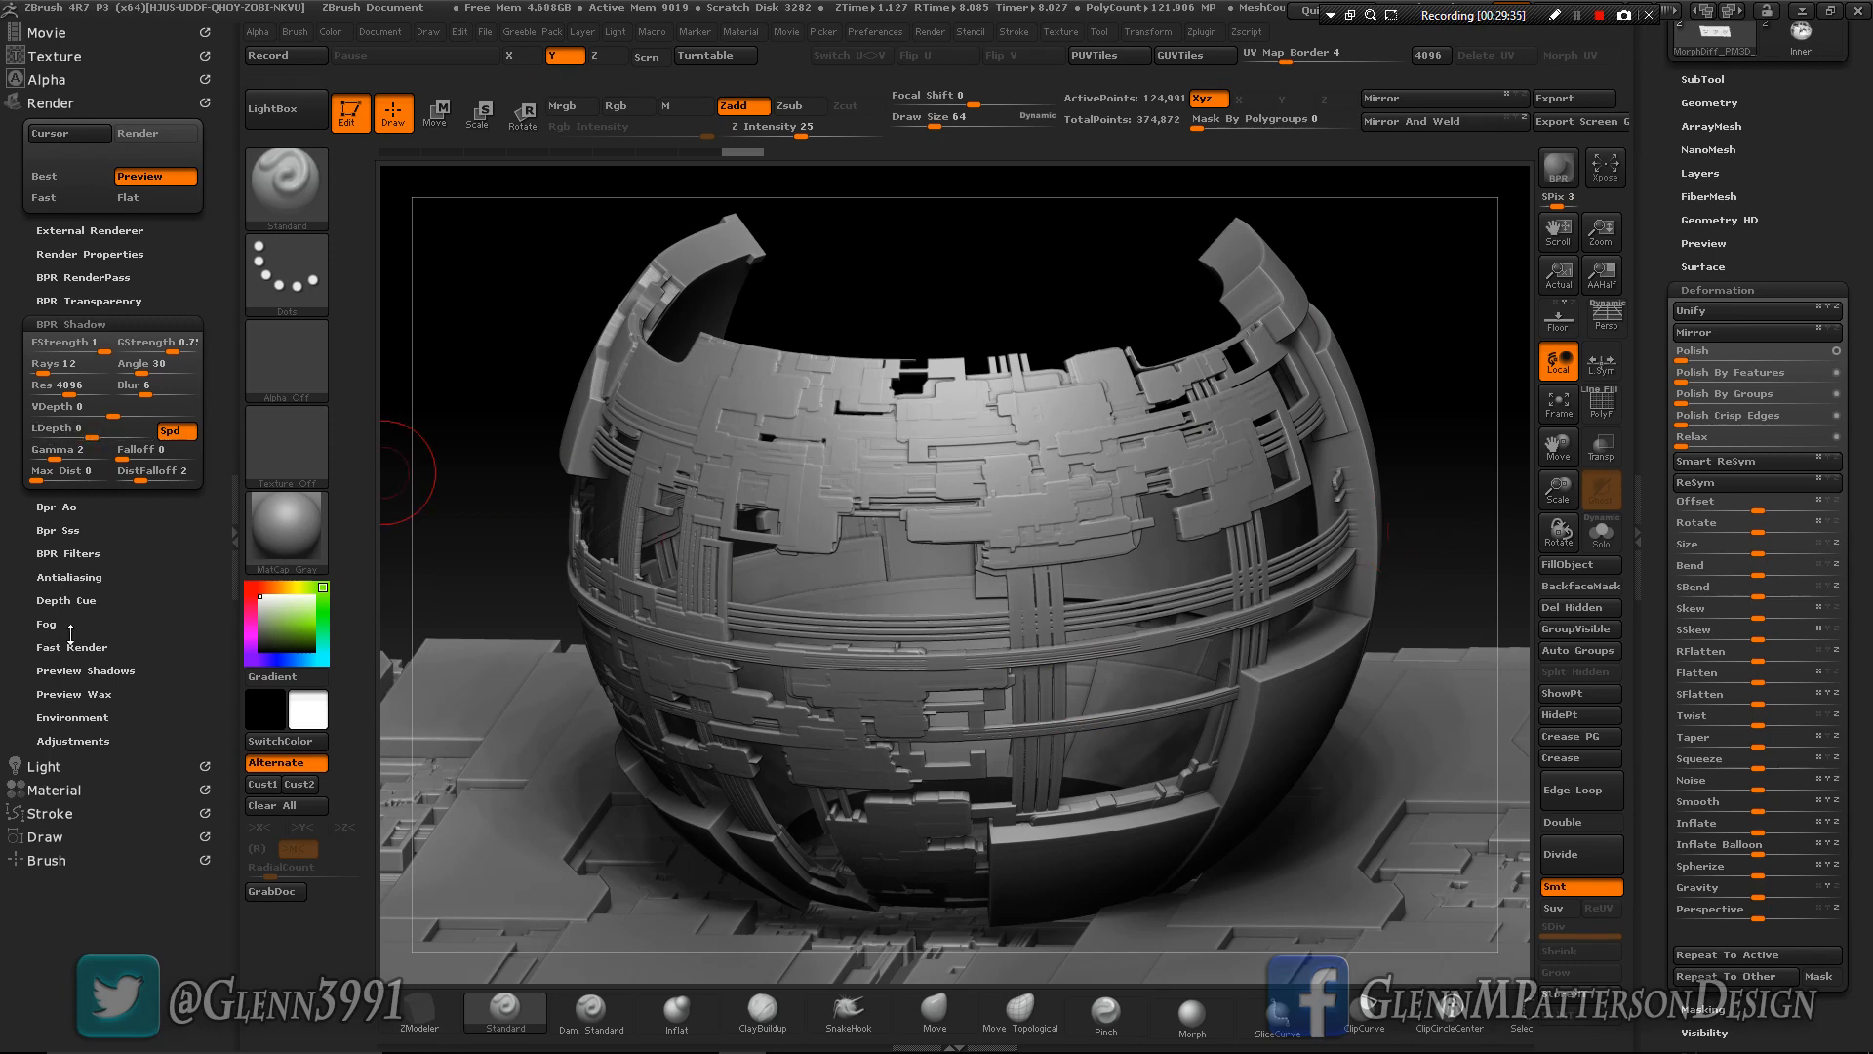
# Enable BPR filter F7 as a Colorize filter with Multiply blend mode and black as its color.
pyautogui.click(83, 554)
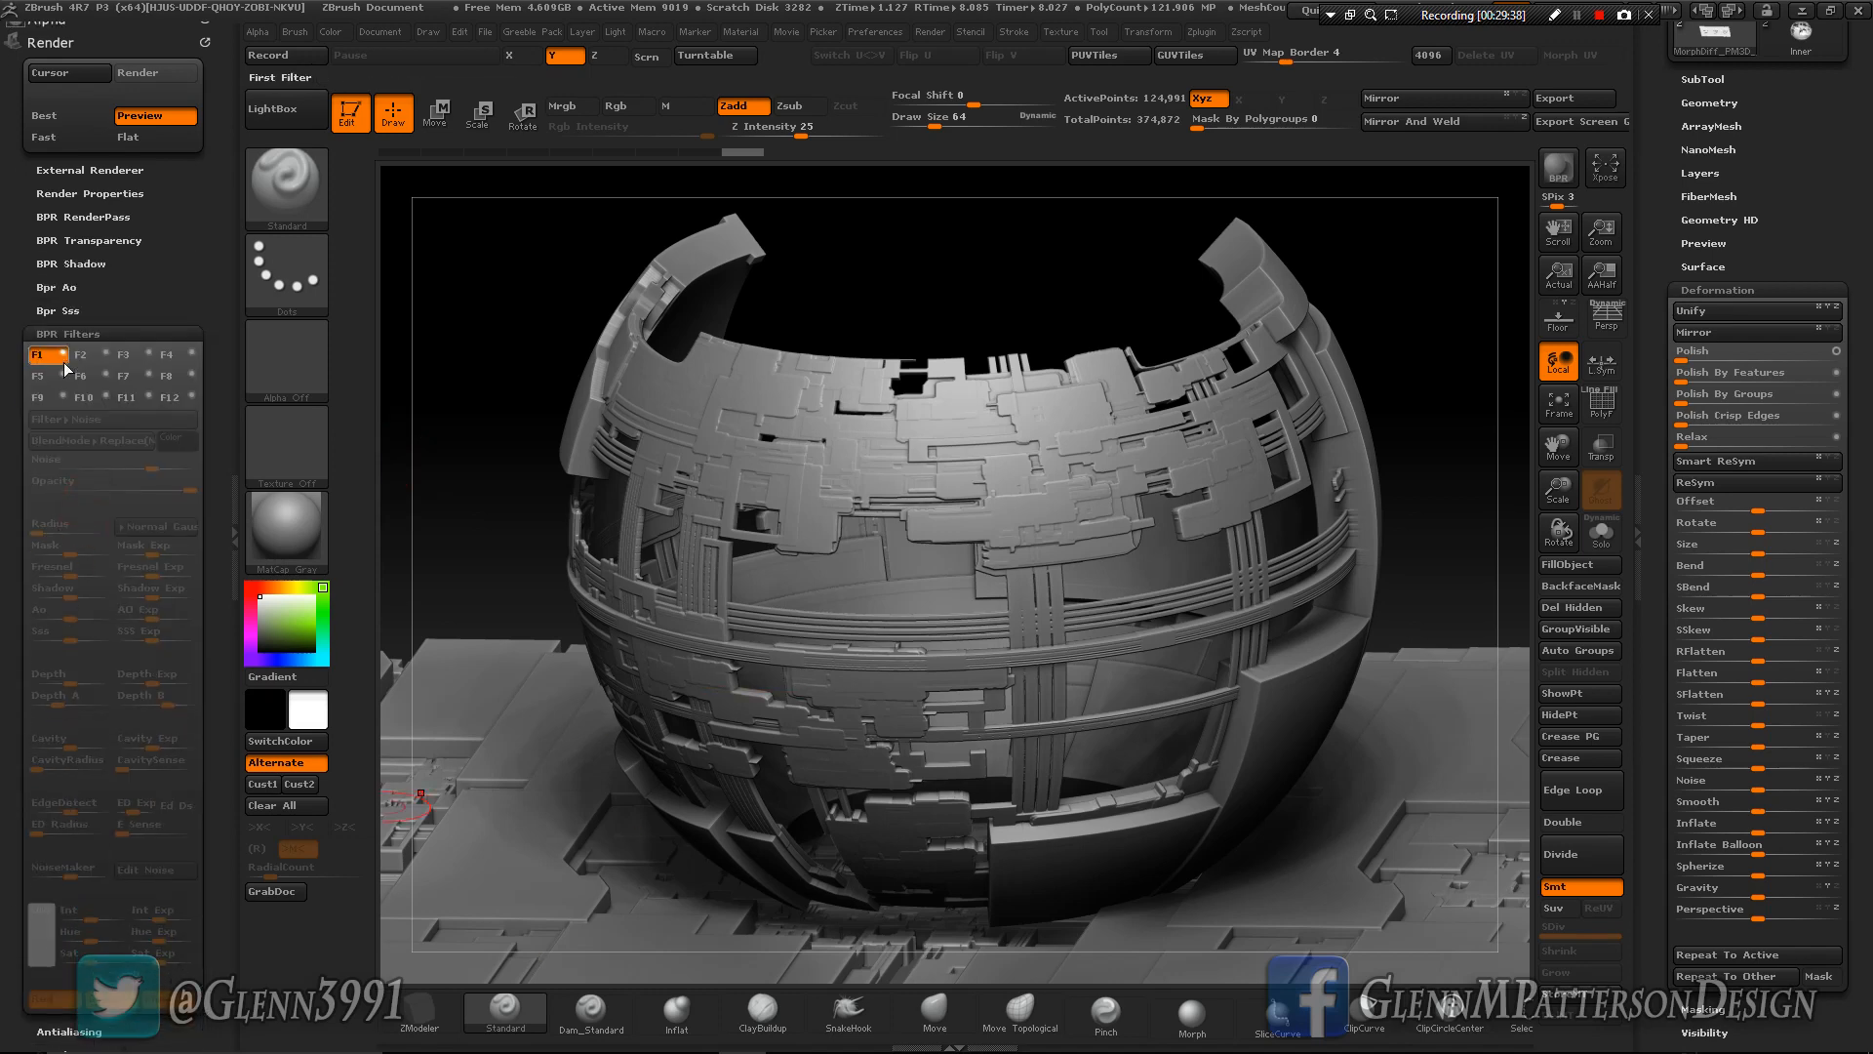
pyautogui.click(129, 378)
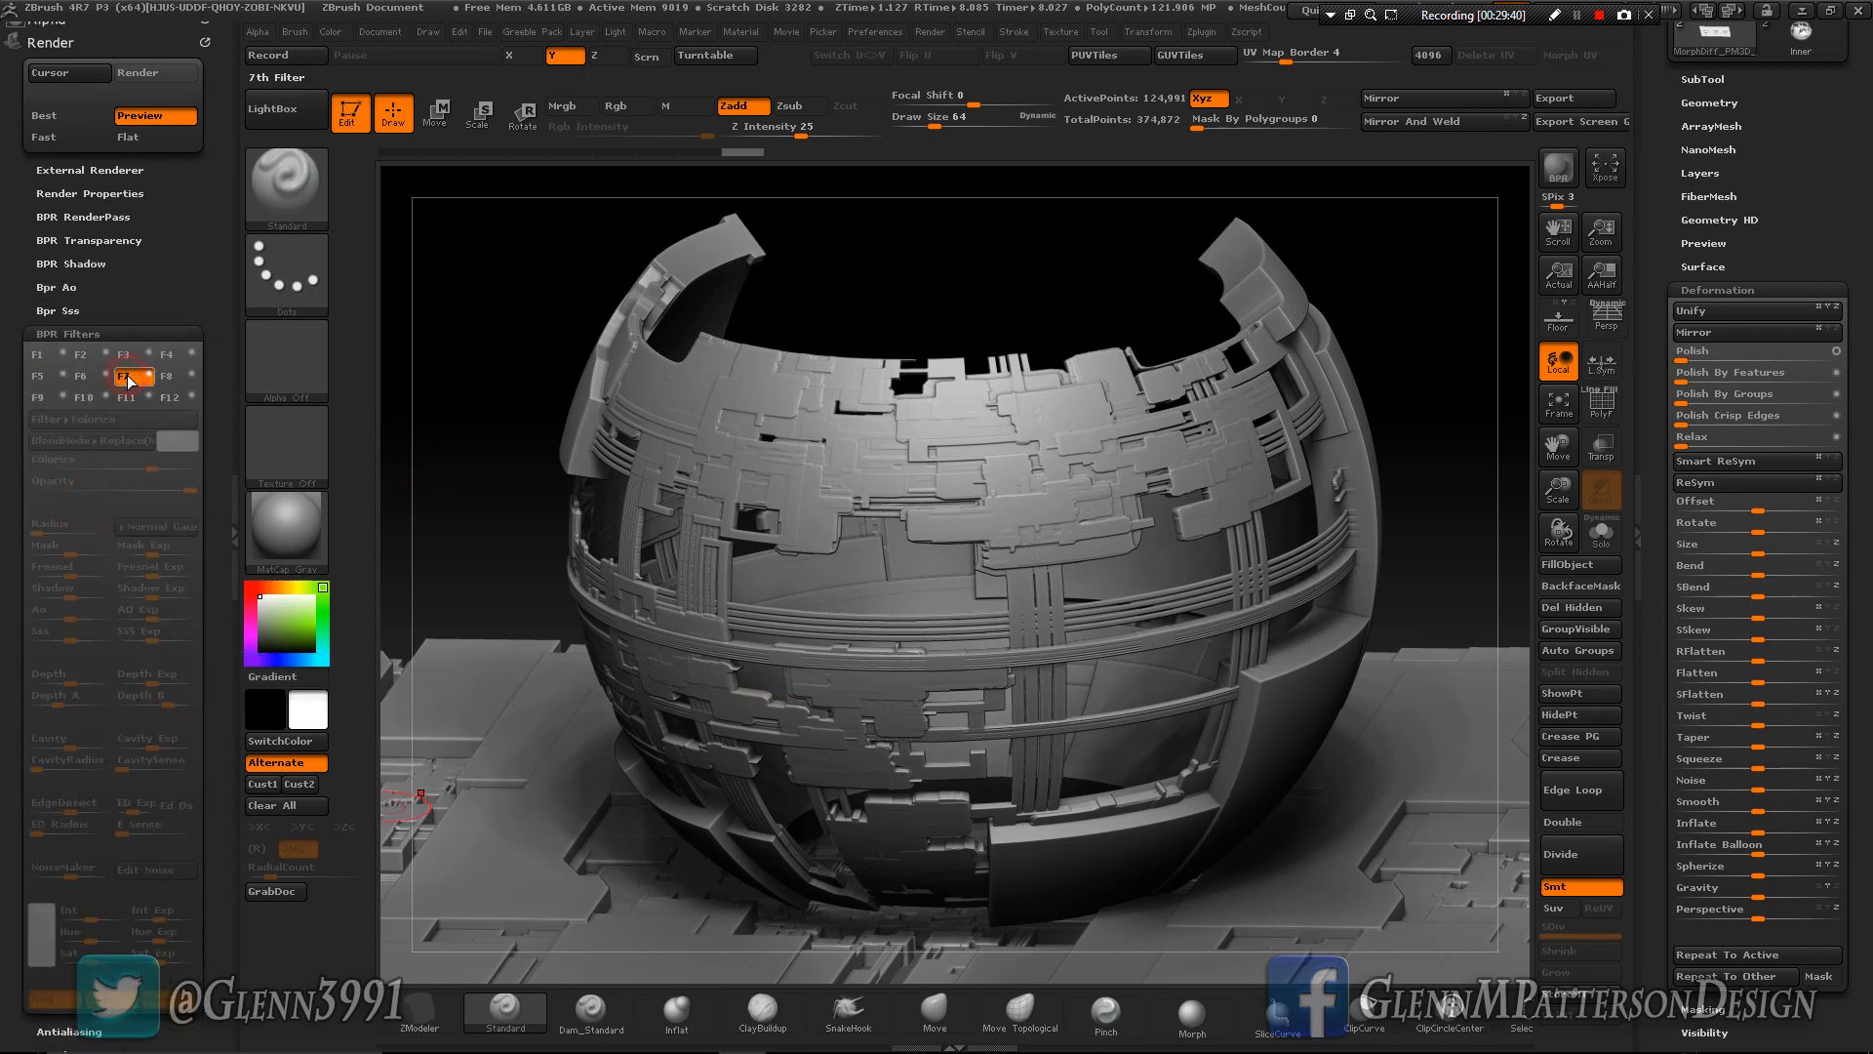
pyautogui.click(150, 376)
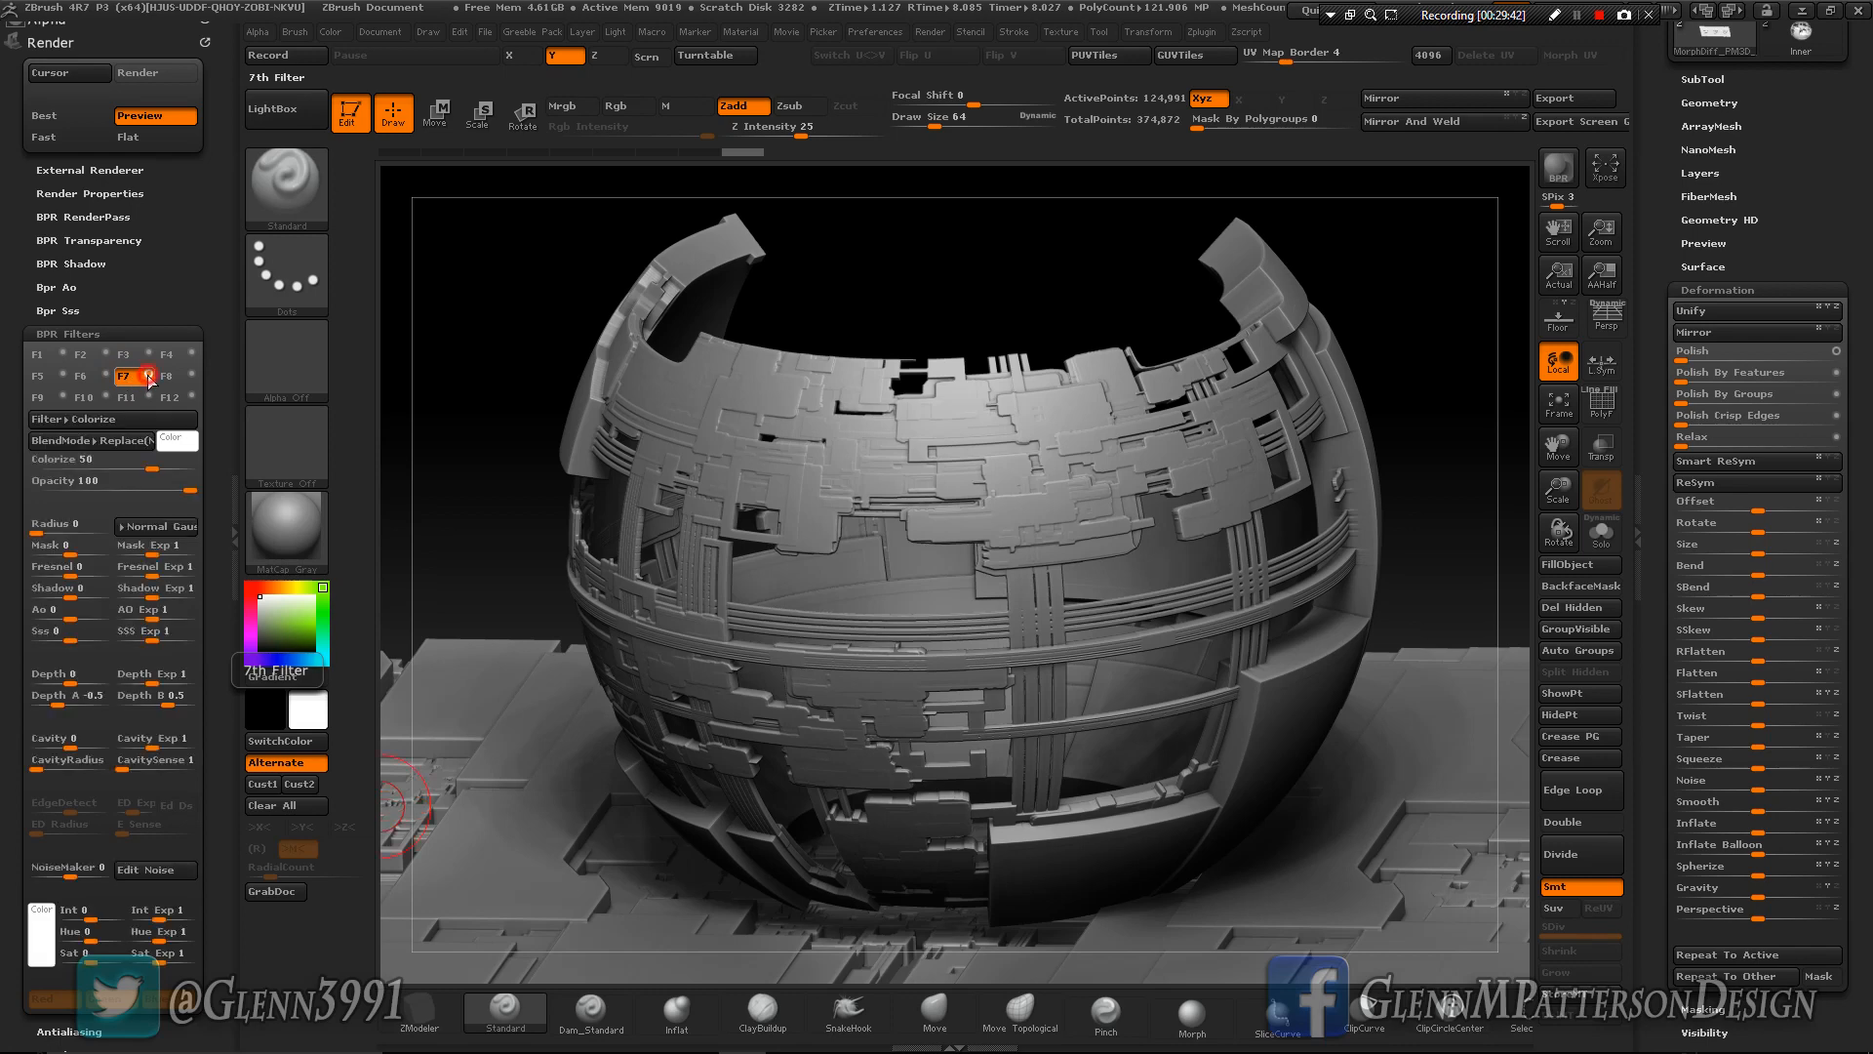
pyautogui.click(138, 441)
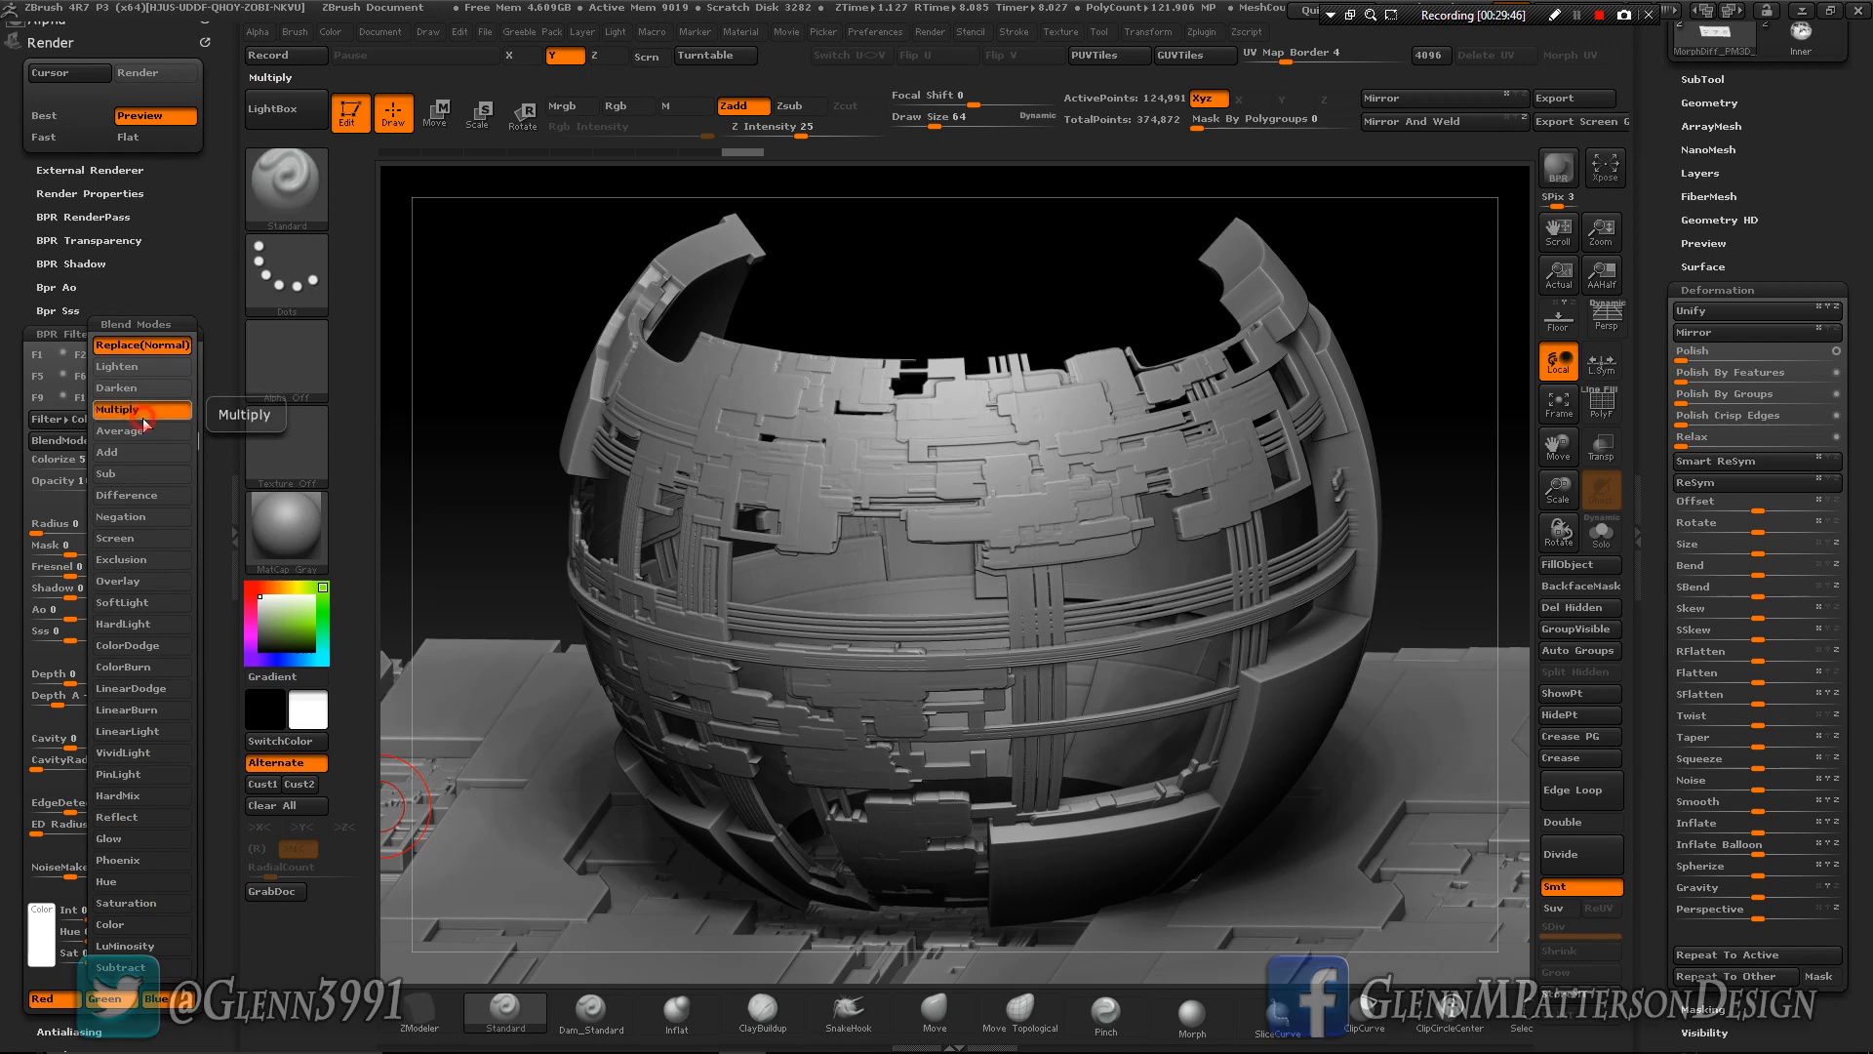
pyautogui.click(139, 407)
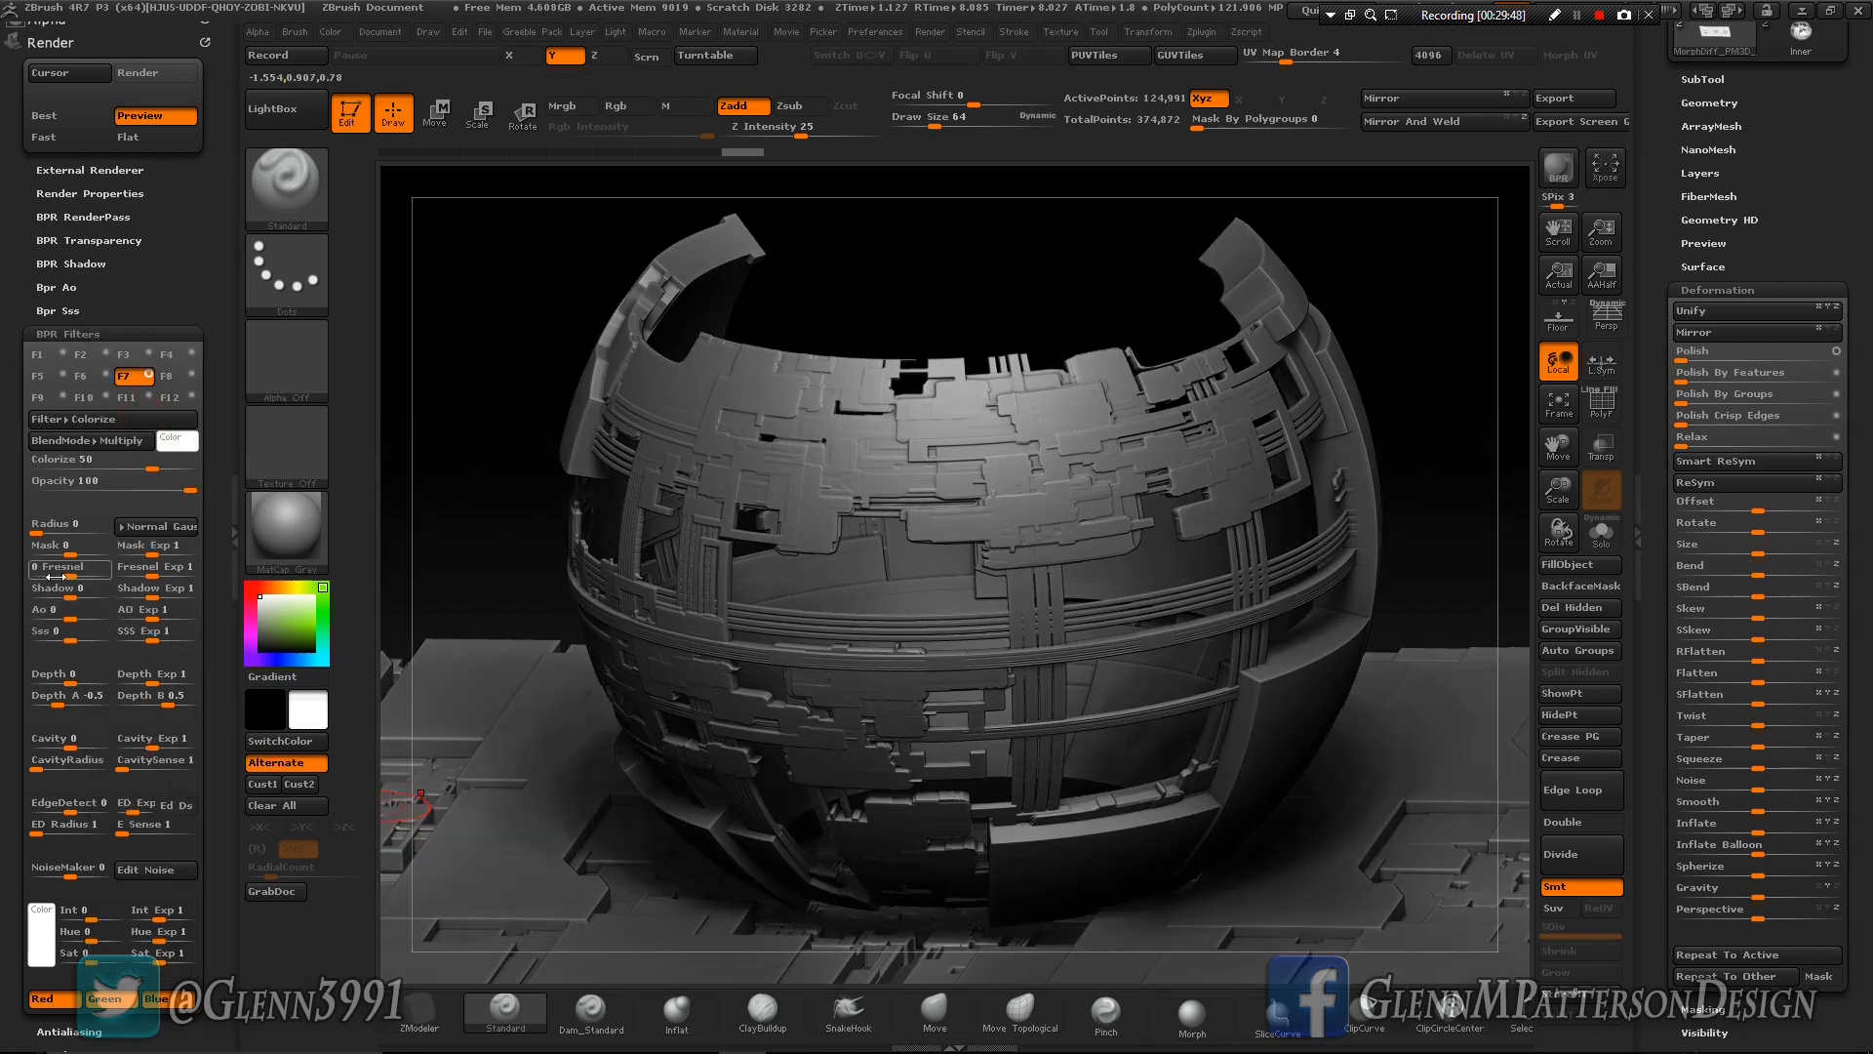
pyautogui.click(176, 441)
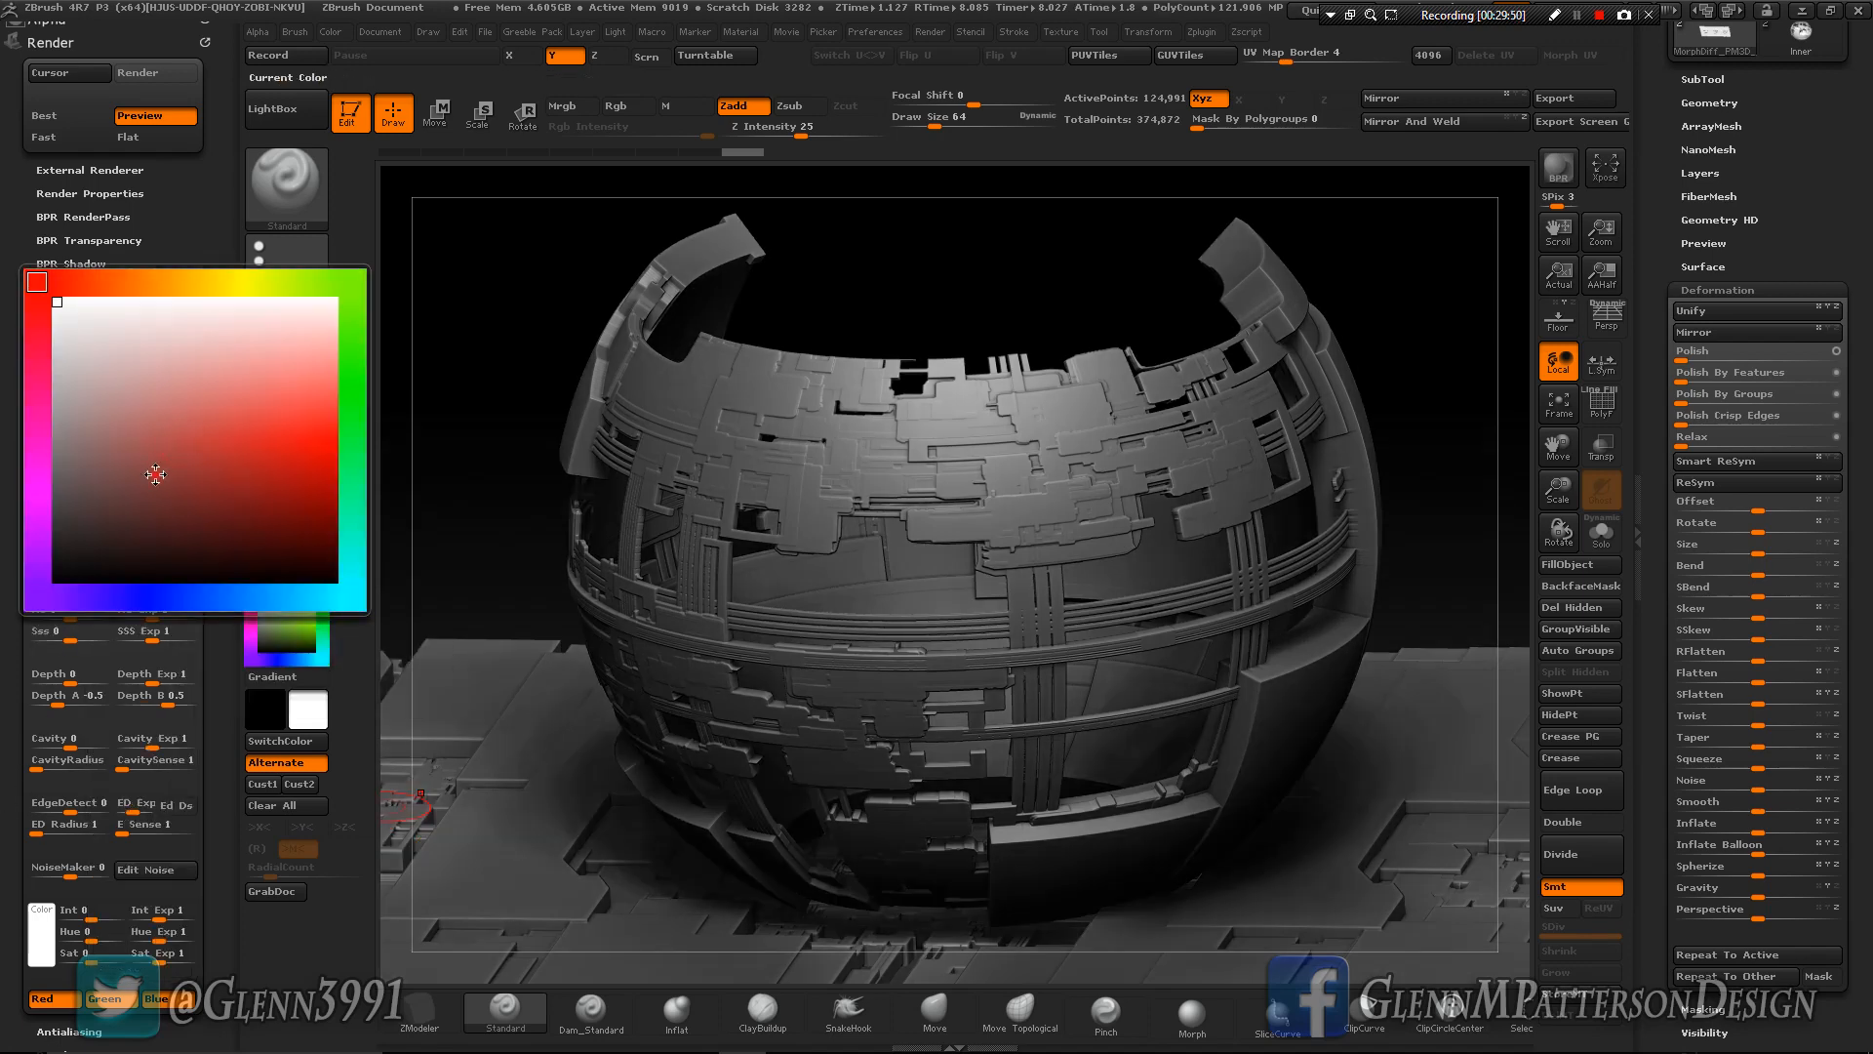
pyautogui.moveTo(155, 472); pyautogui.dragTo(35, 583)
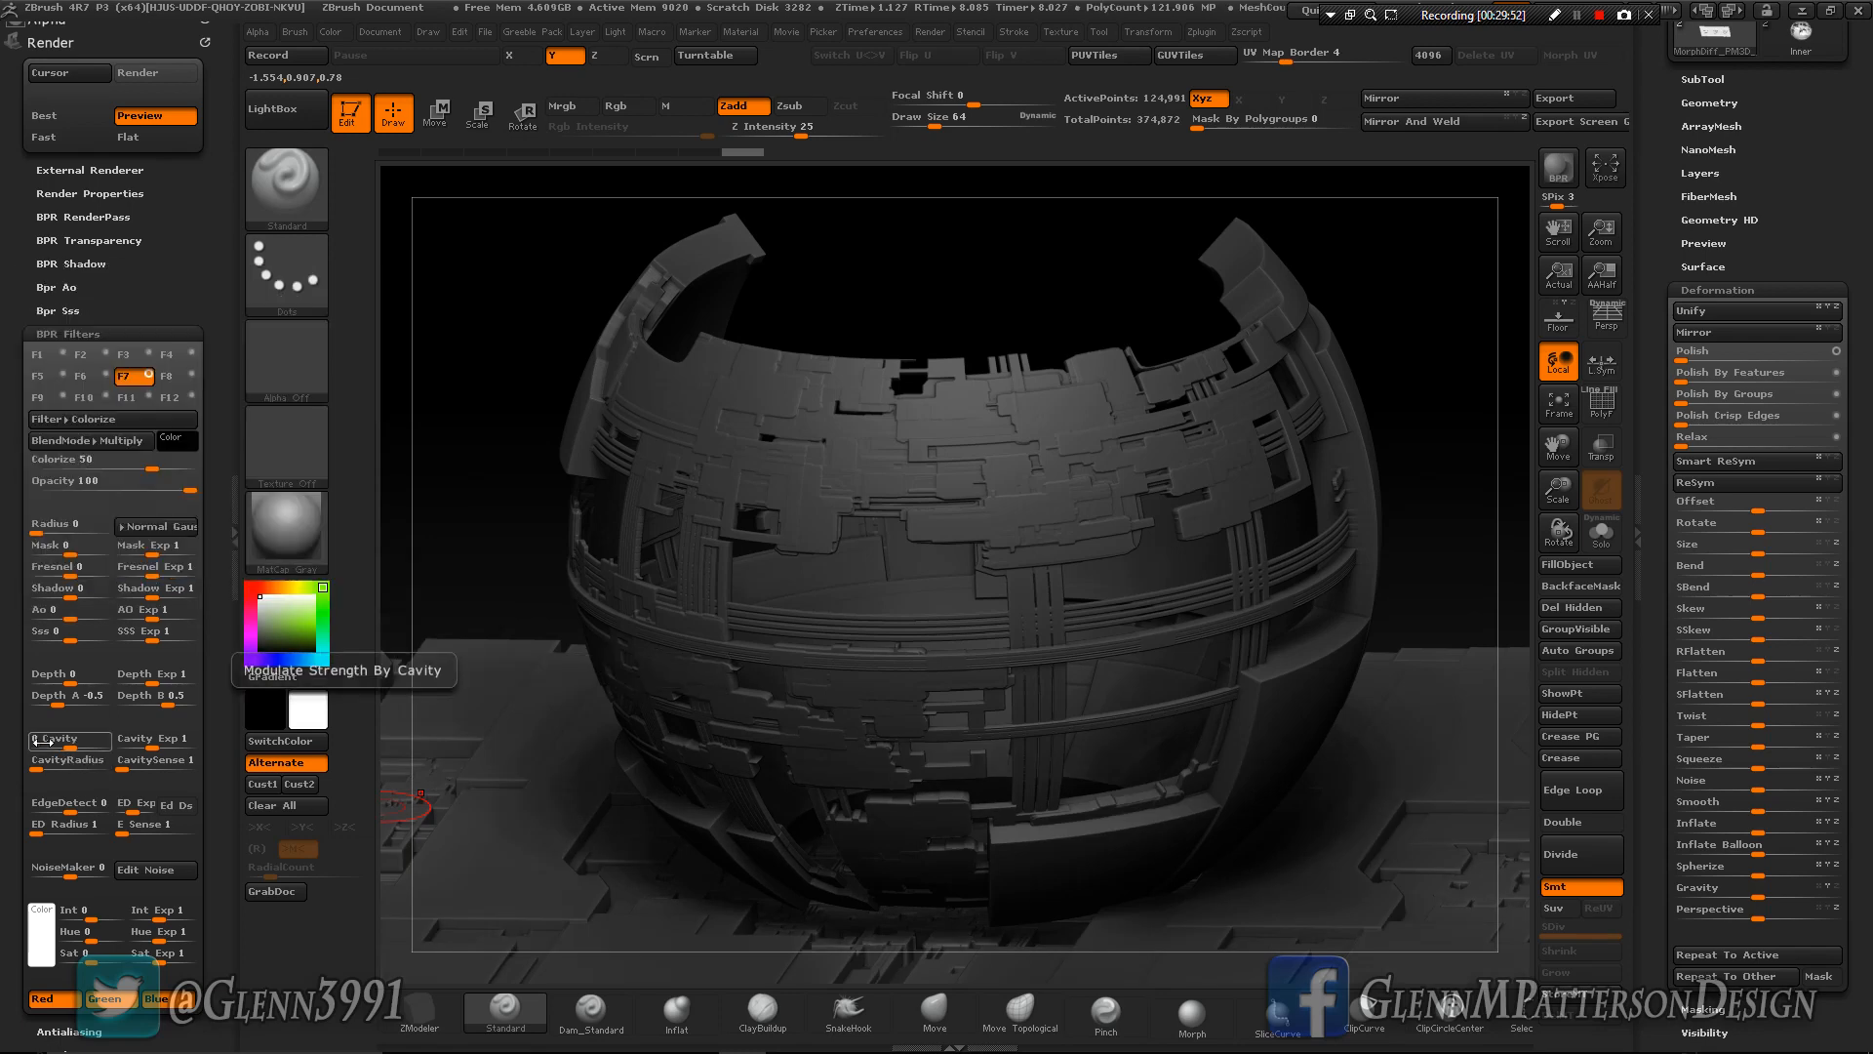
# Set filter F7's Ao and Shadow modulation to 1 each and its Colorize strength to 100.
pyautogui.click(61, 618)
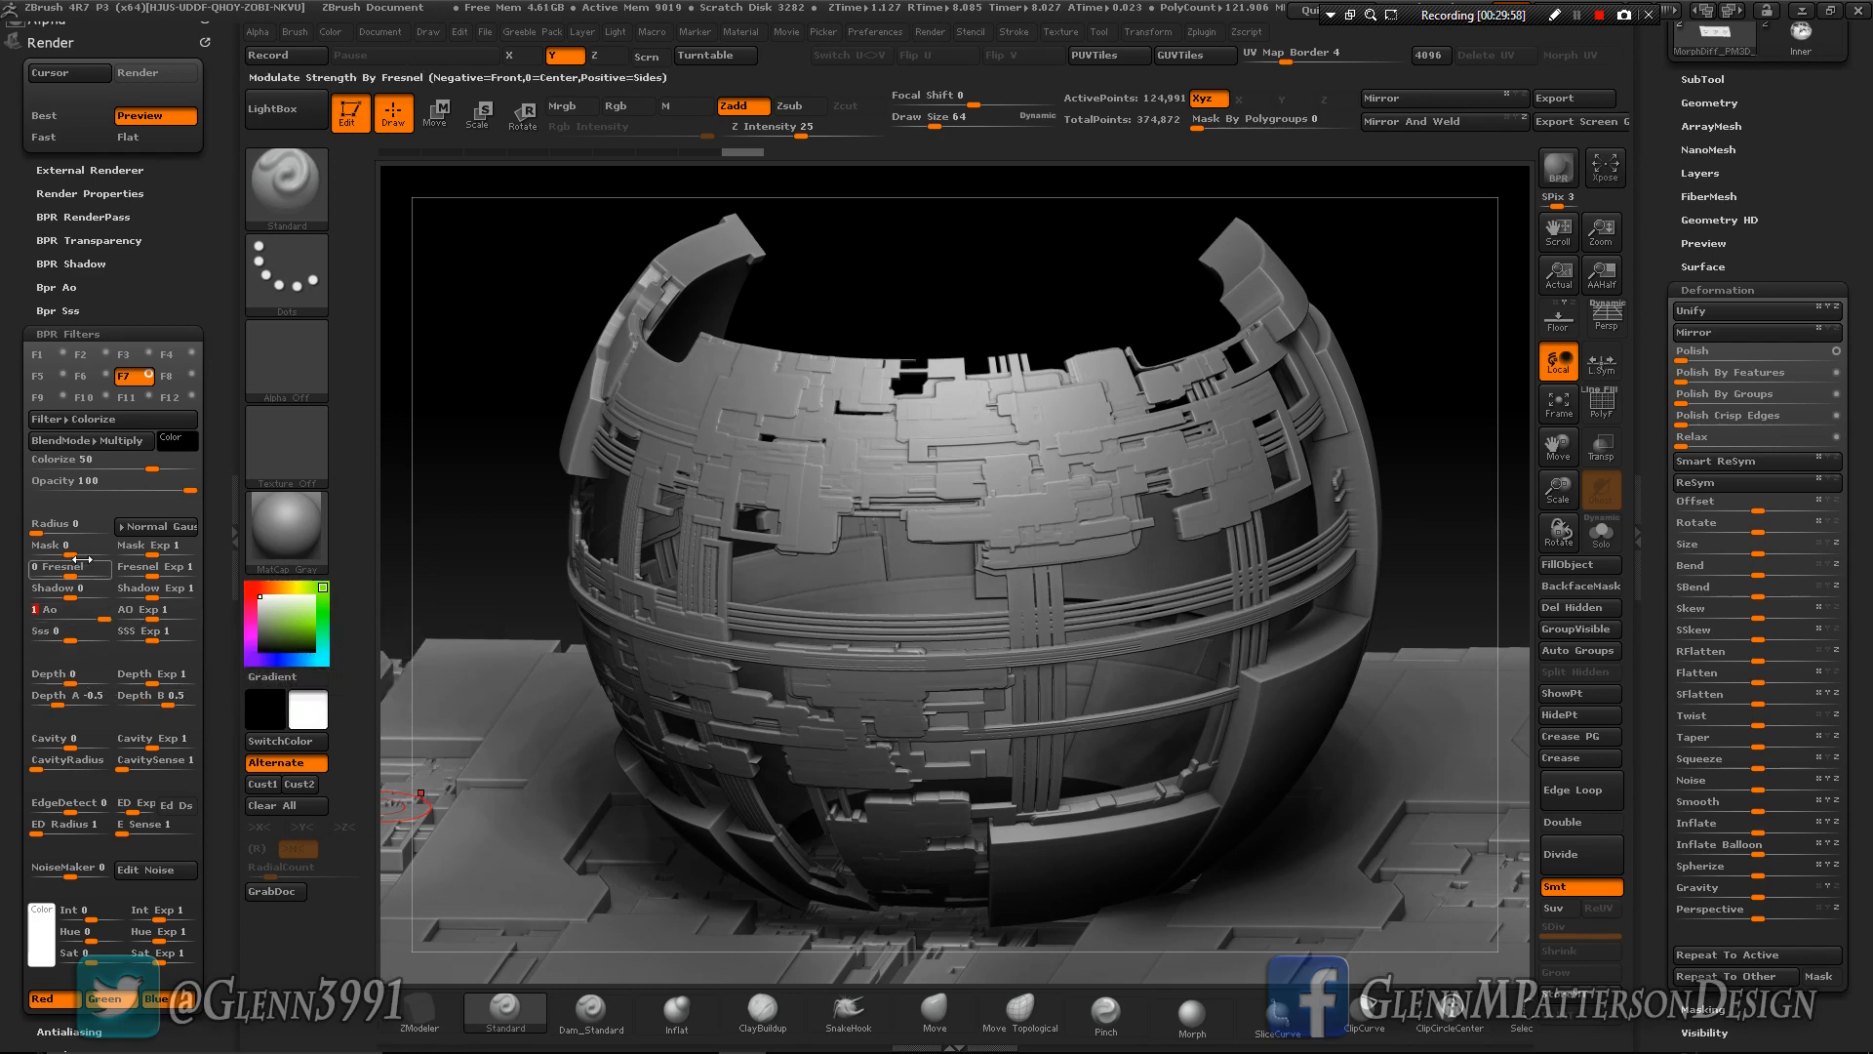
pyautogui.moveTo(66, 598); pyautogui.dragTo(101, 599)
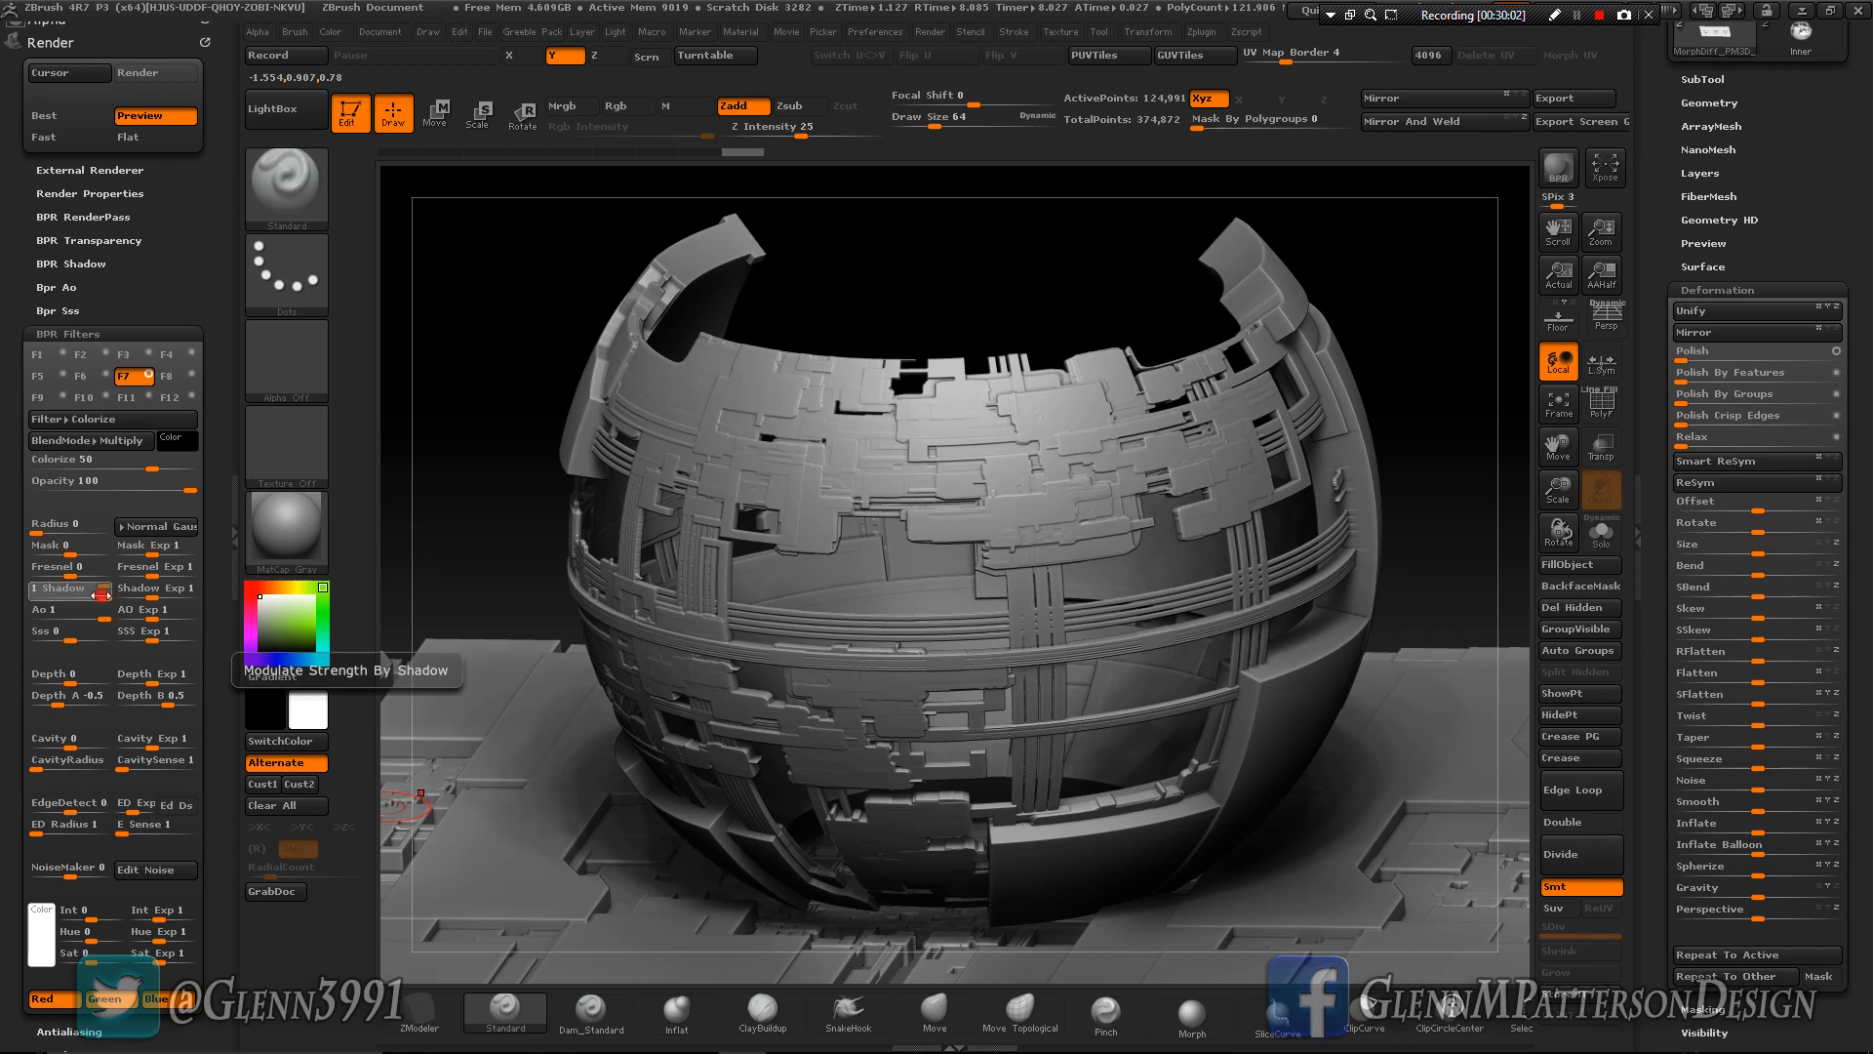
pyautogui.moveTo(101, 596)
pyautogui.mouseDown()
pyautogui.moveTo(28, 591)
pyautogui.moveTo(107, 599)
pyautogui.mouseUp()
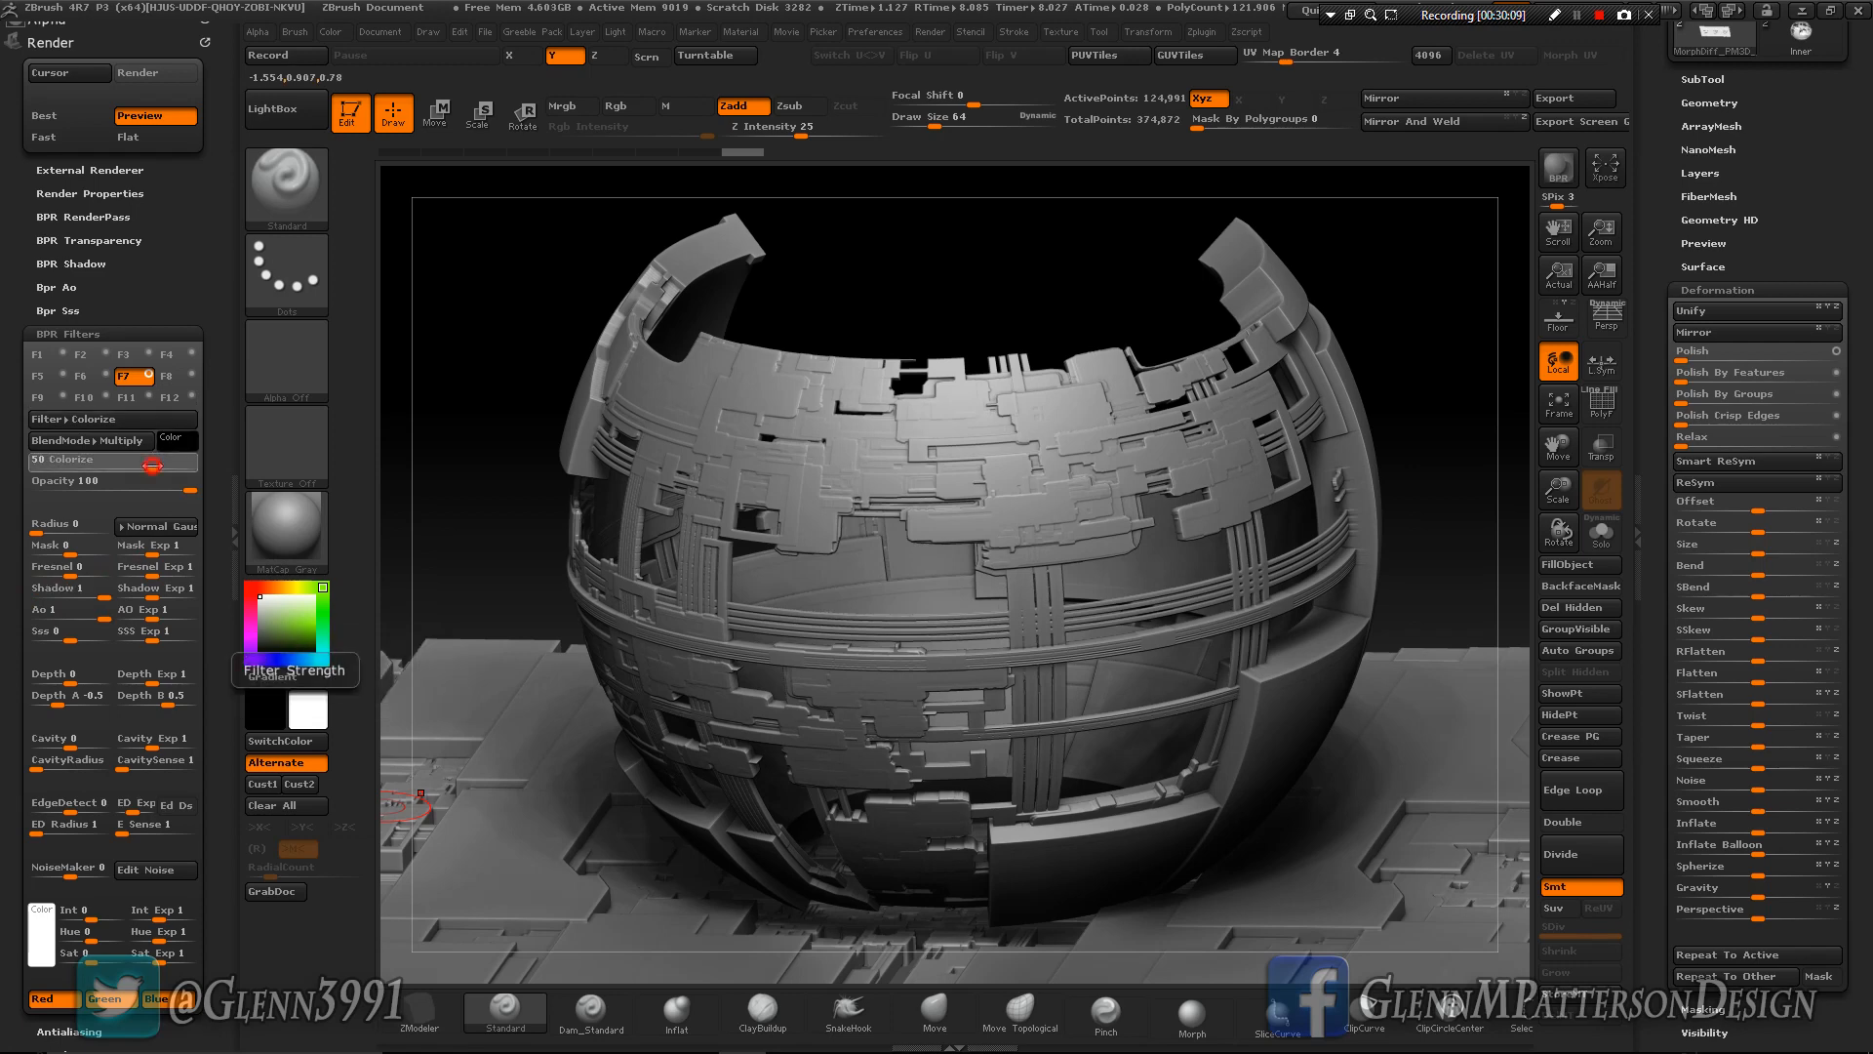
pyautogui.moveTo(156, 467); pyautogui.dragTo(175, 465)
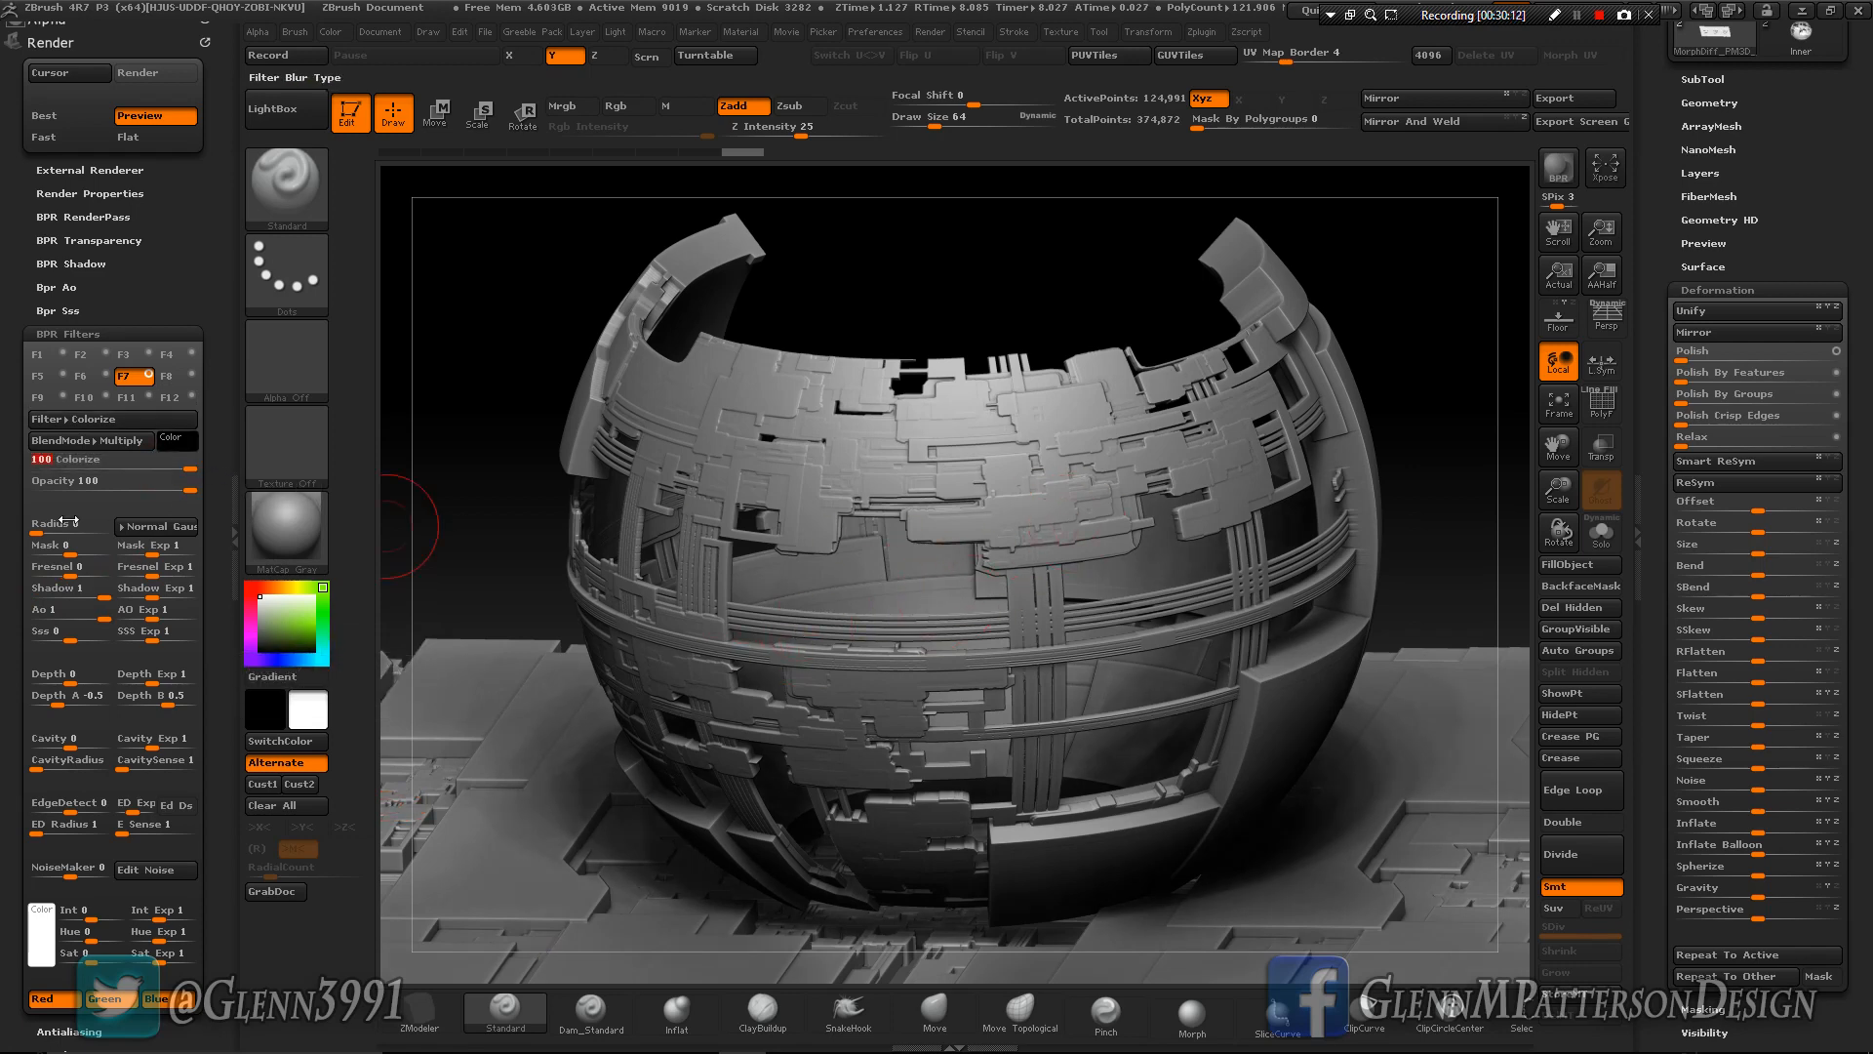
# Enable BPR filter F4 as an Orton filter and filter F3 as a Sharpen filter, keeping their preset strengths.
pyautogui.click(81, 355)
pyautogui.click(122, 358)
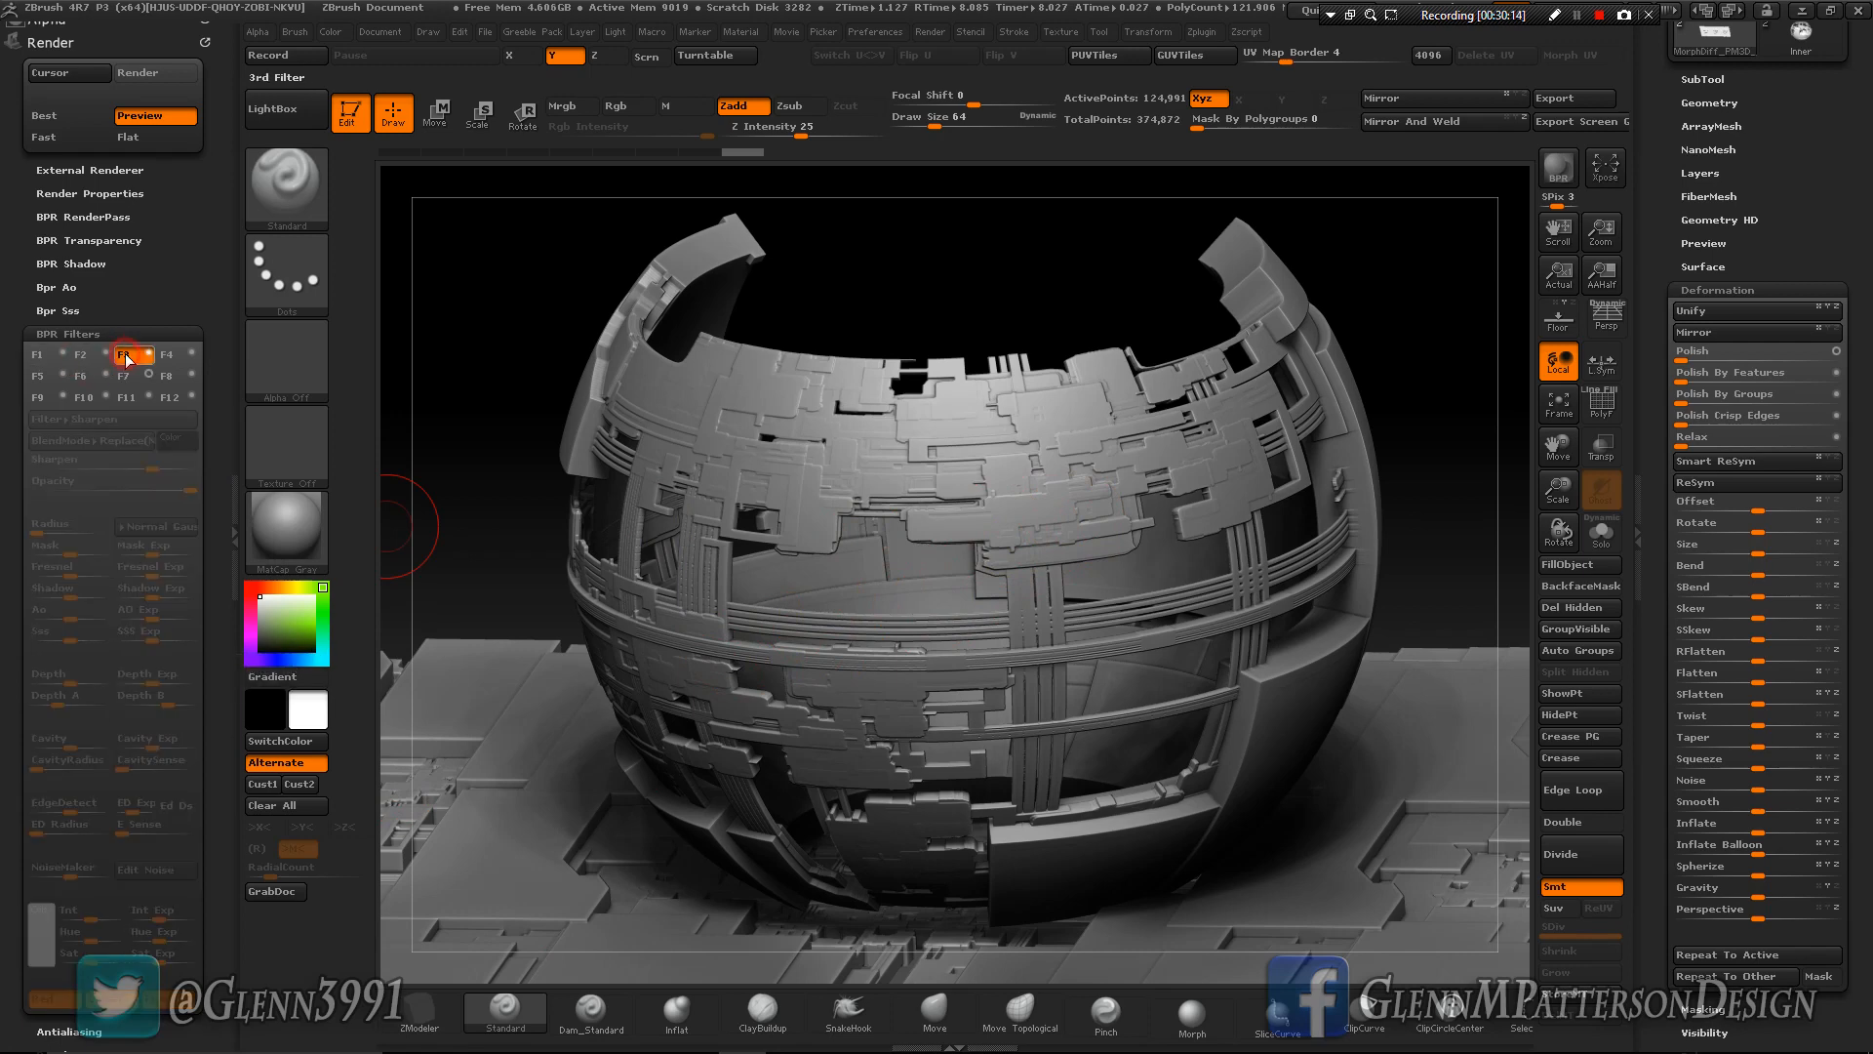
pyautogui.click(193, 355)
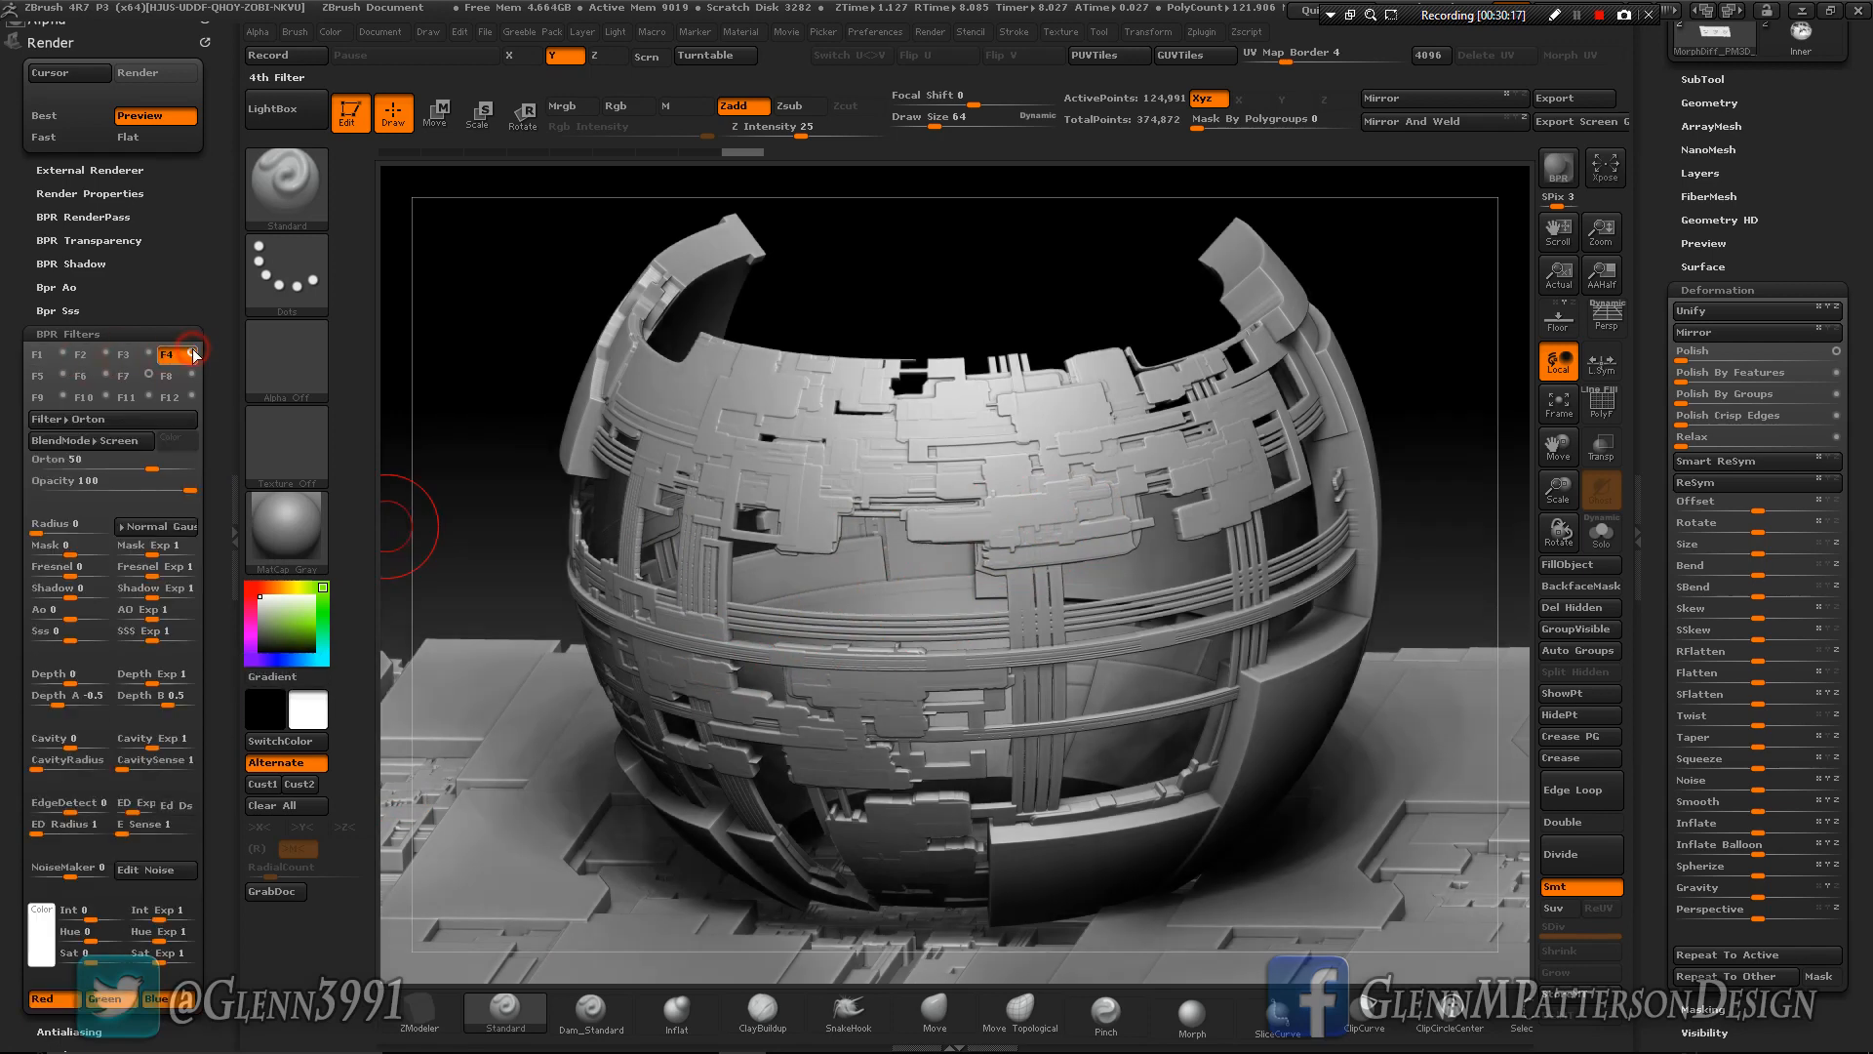
pyautogui.click(125, 357)
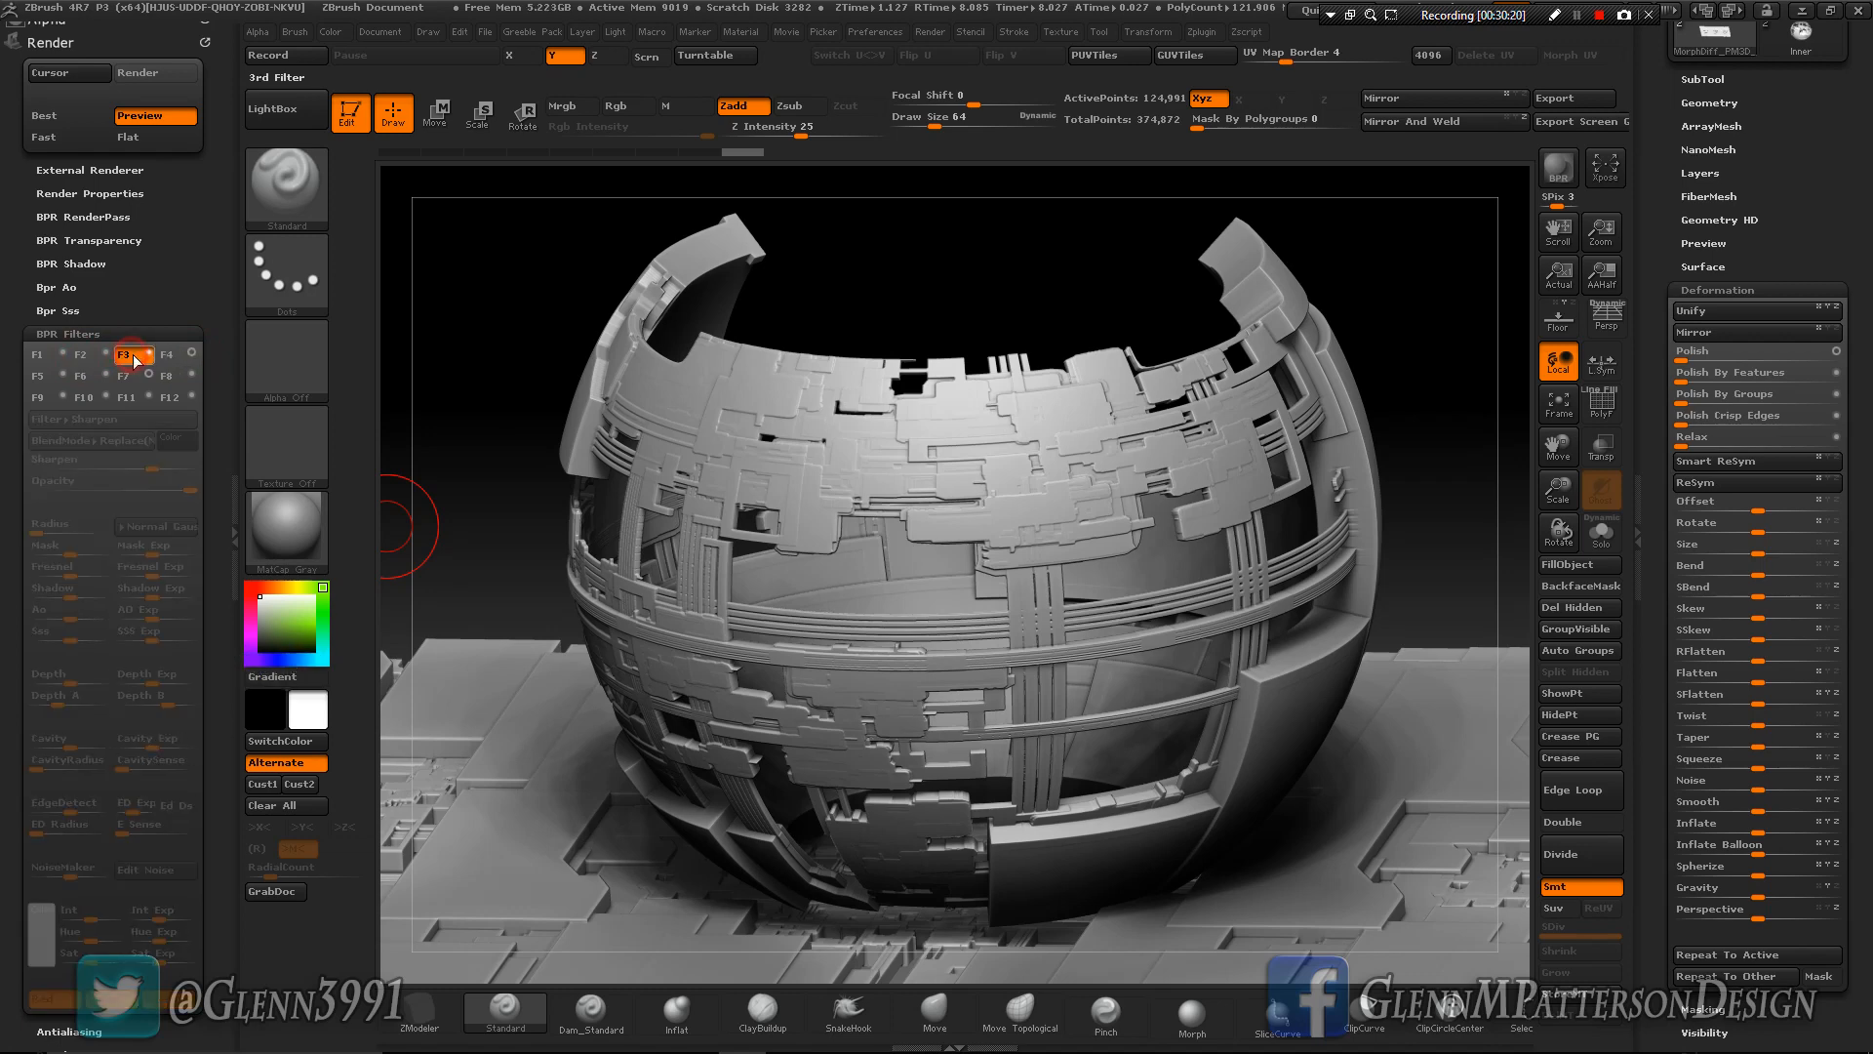
pyautogui.click(150, 356)
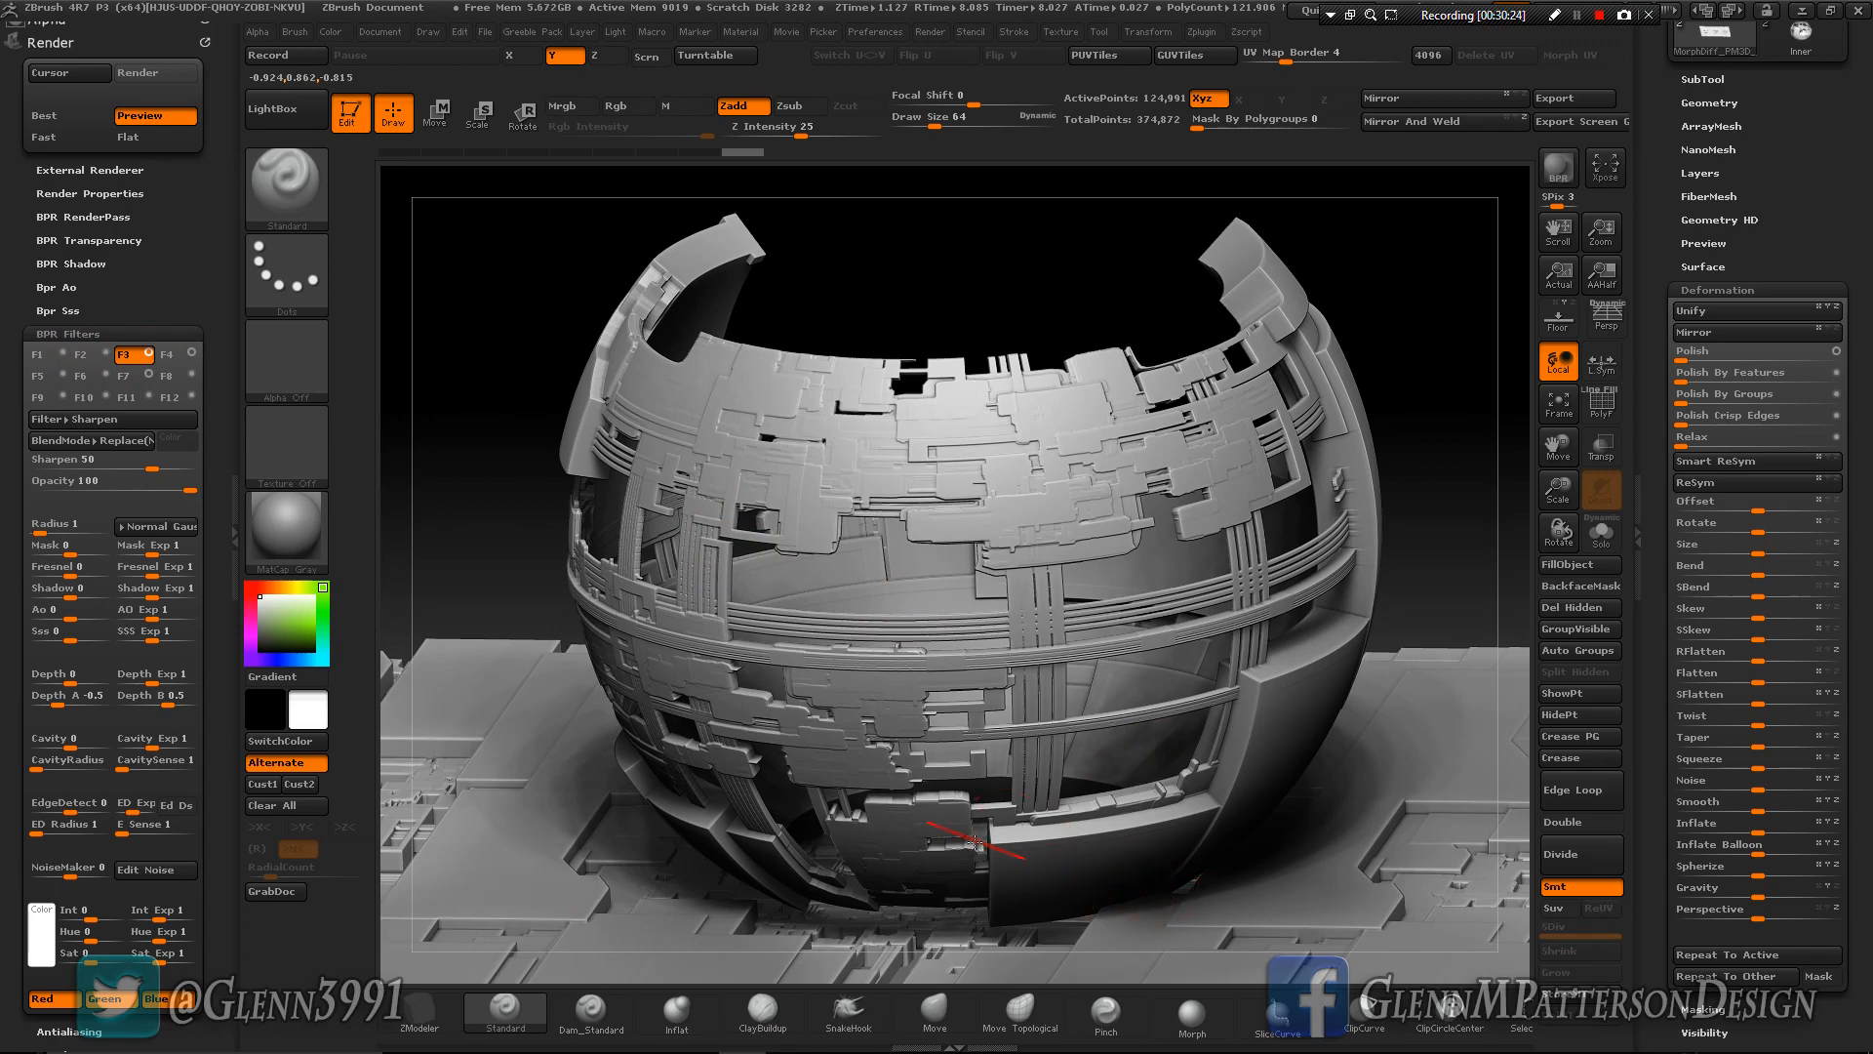
# Frame the sphere from a slightly different angle and start recording a turntable movie of the scene.
pyautogui.moveTo(976, 841)
pyautogui.mouseDown()
pyautogui.moveTo(970, 858)
pyautogui.moveTo(986, 837)
pyautogui.mouseUp()
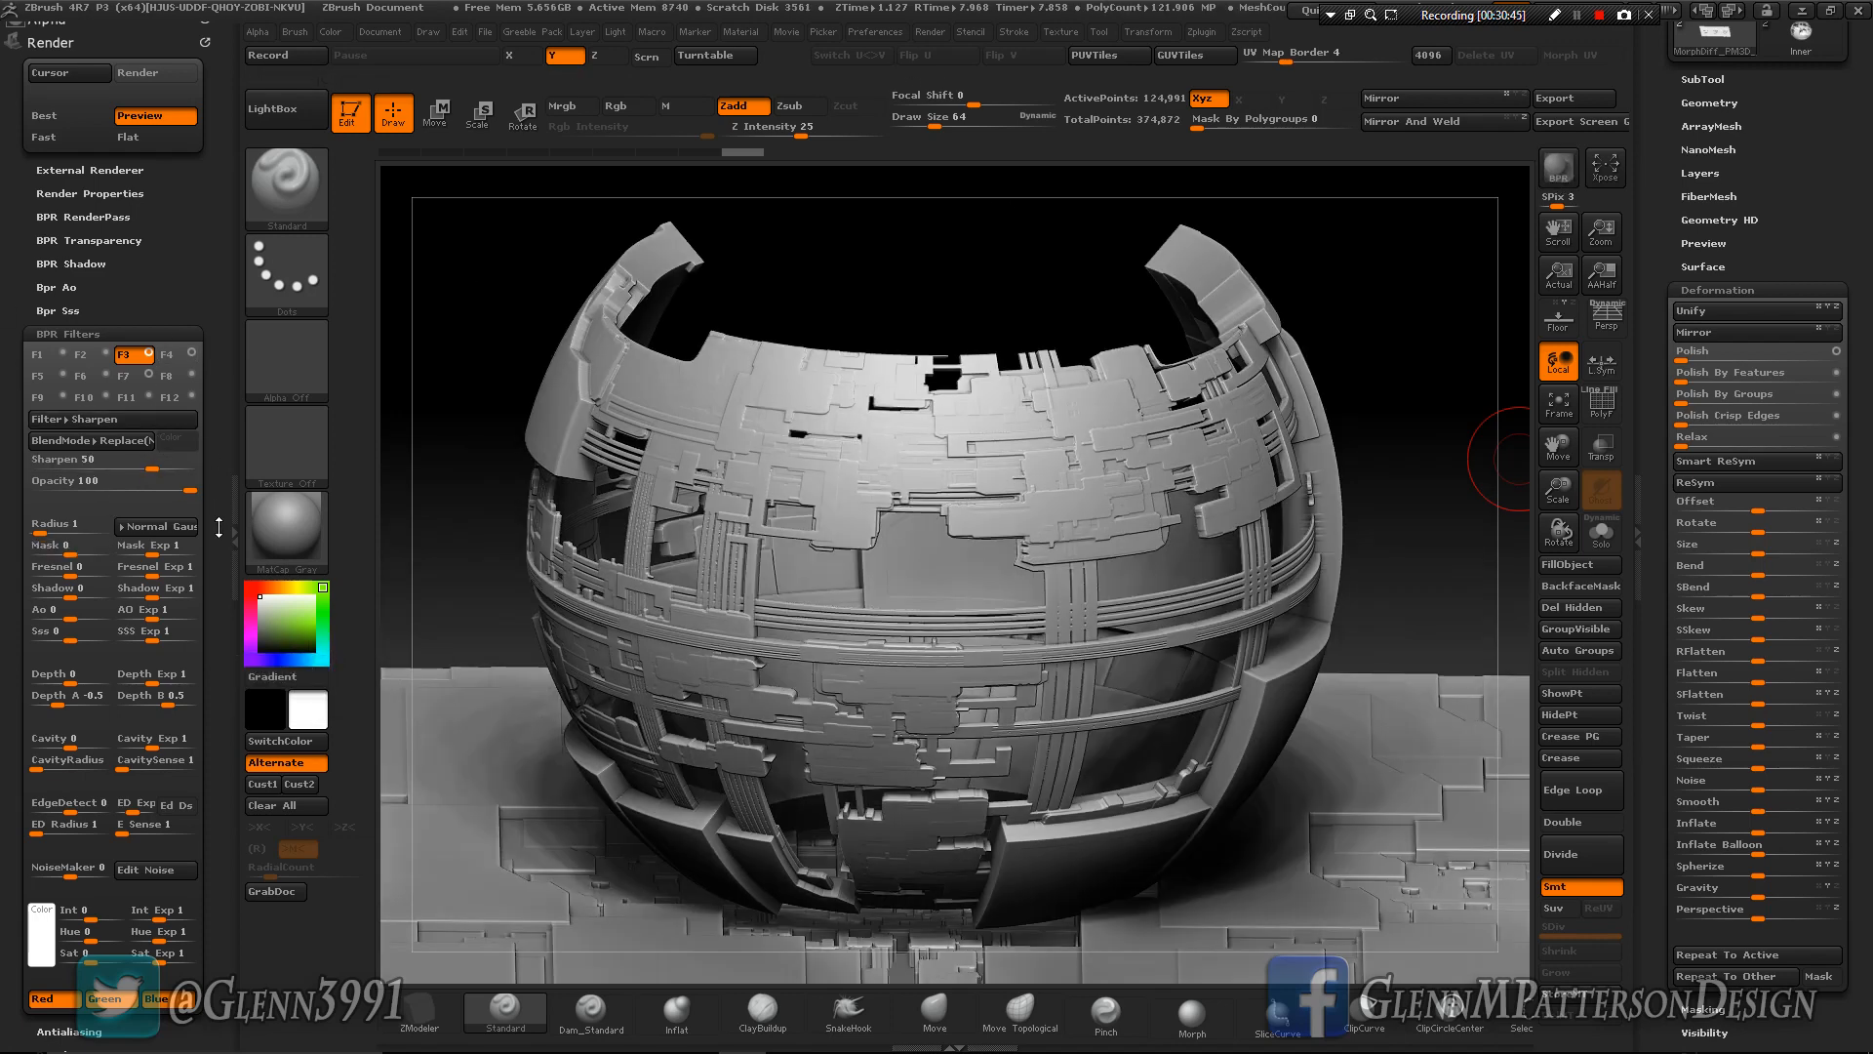
pyautogui.moveTo(209, 536); pyautogui.dragTo(166, 78)
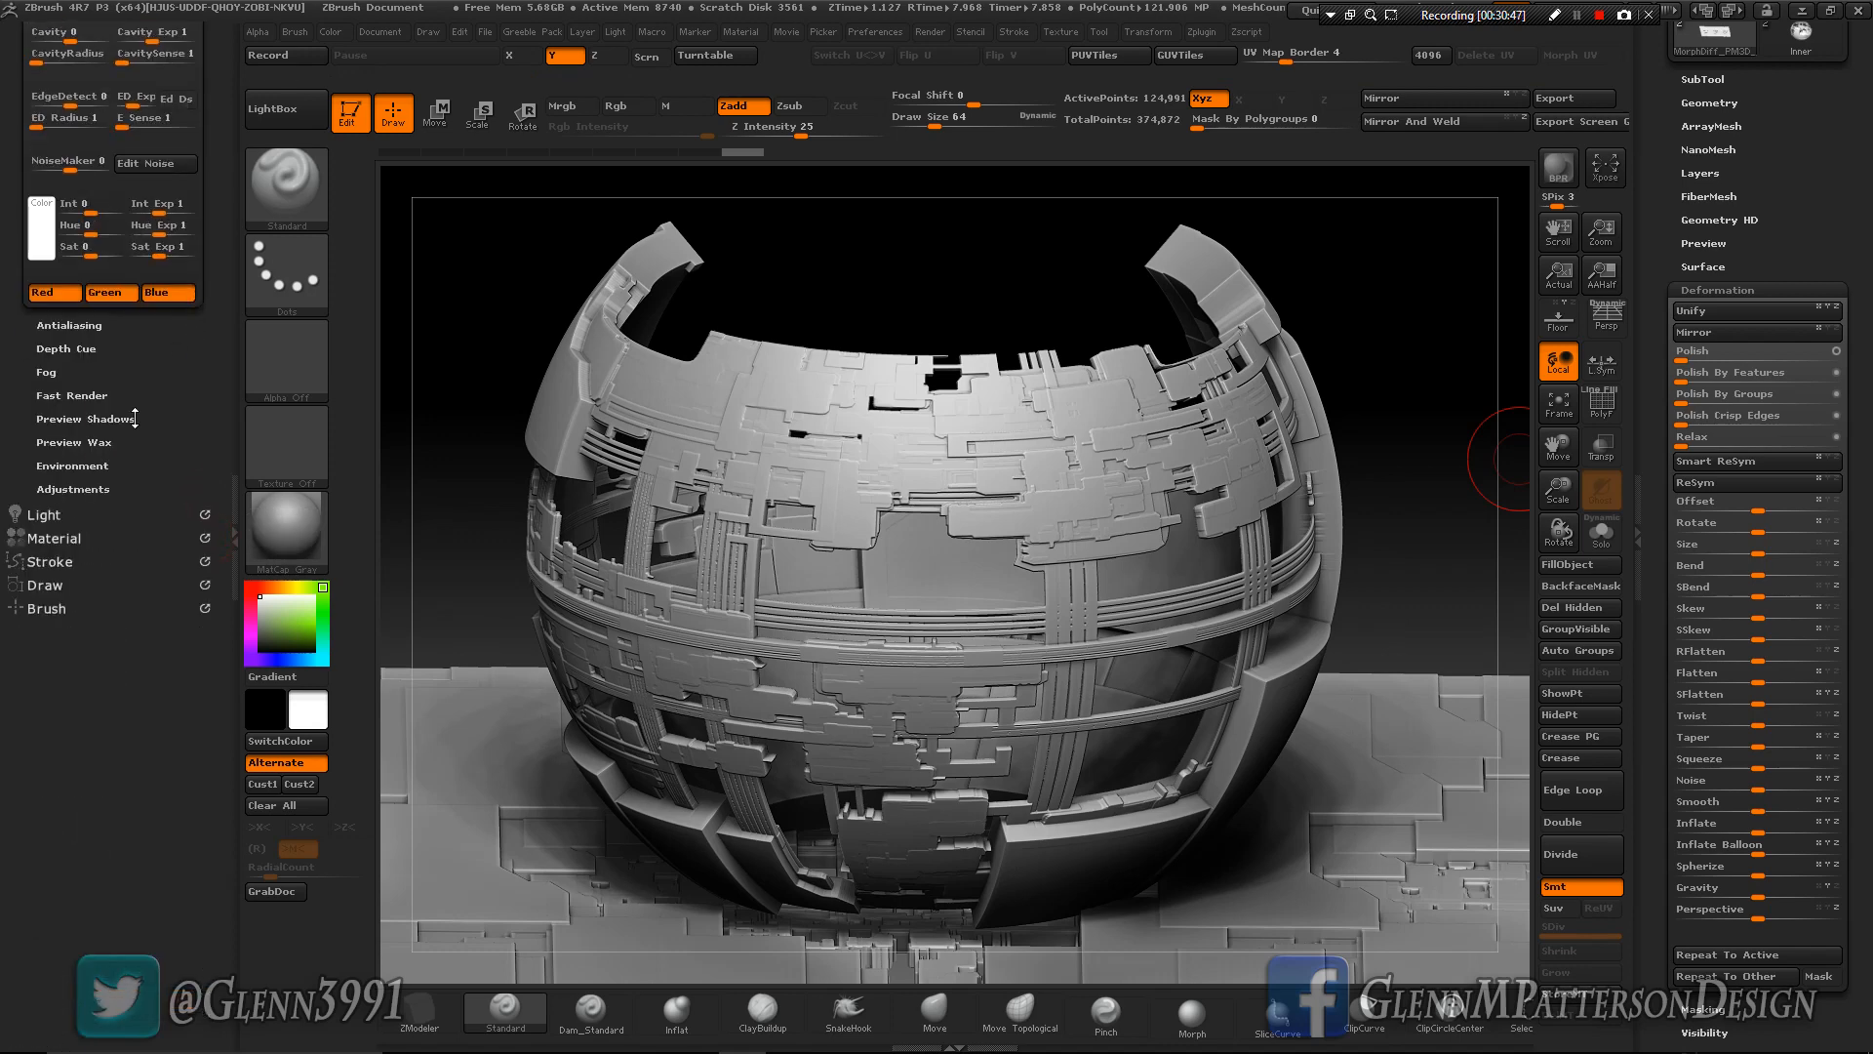
pyautogui.moveTo(118, 484); pyautogui.dragTo(107, 878)
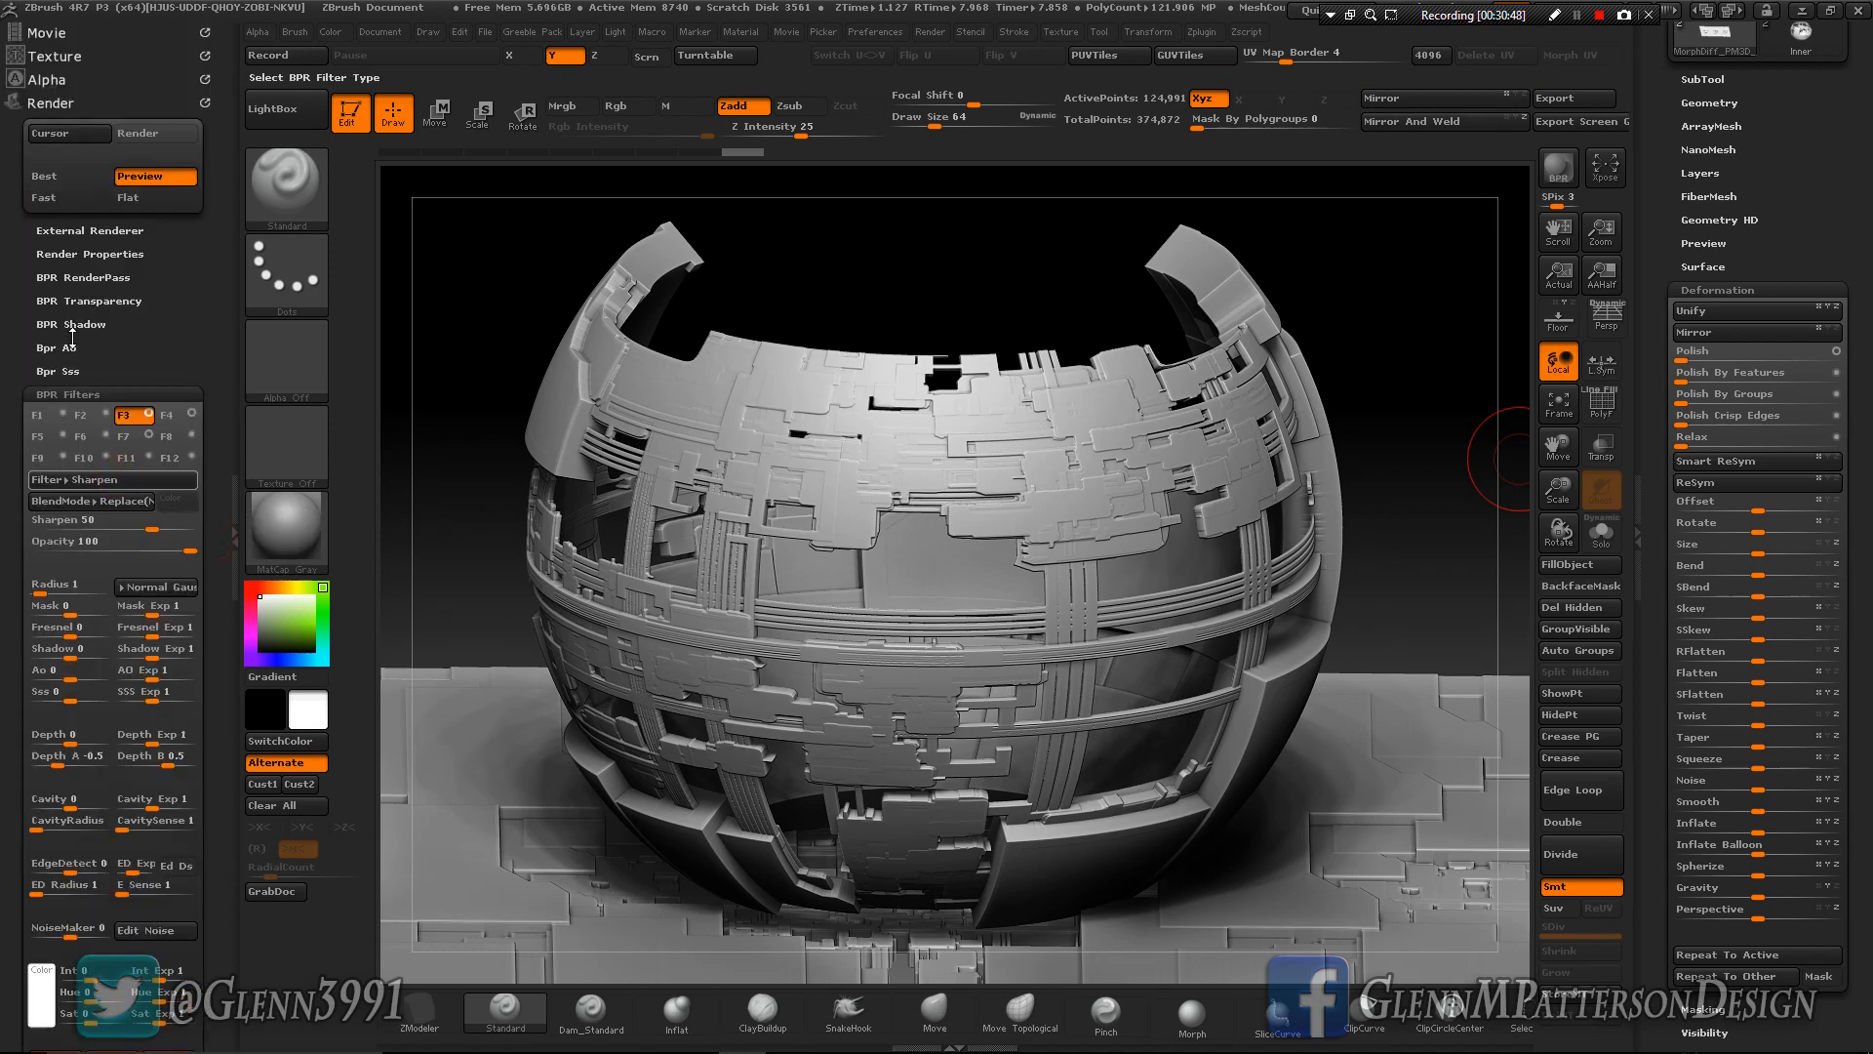
pyautogui.click(57, 33)
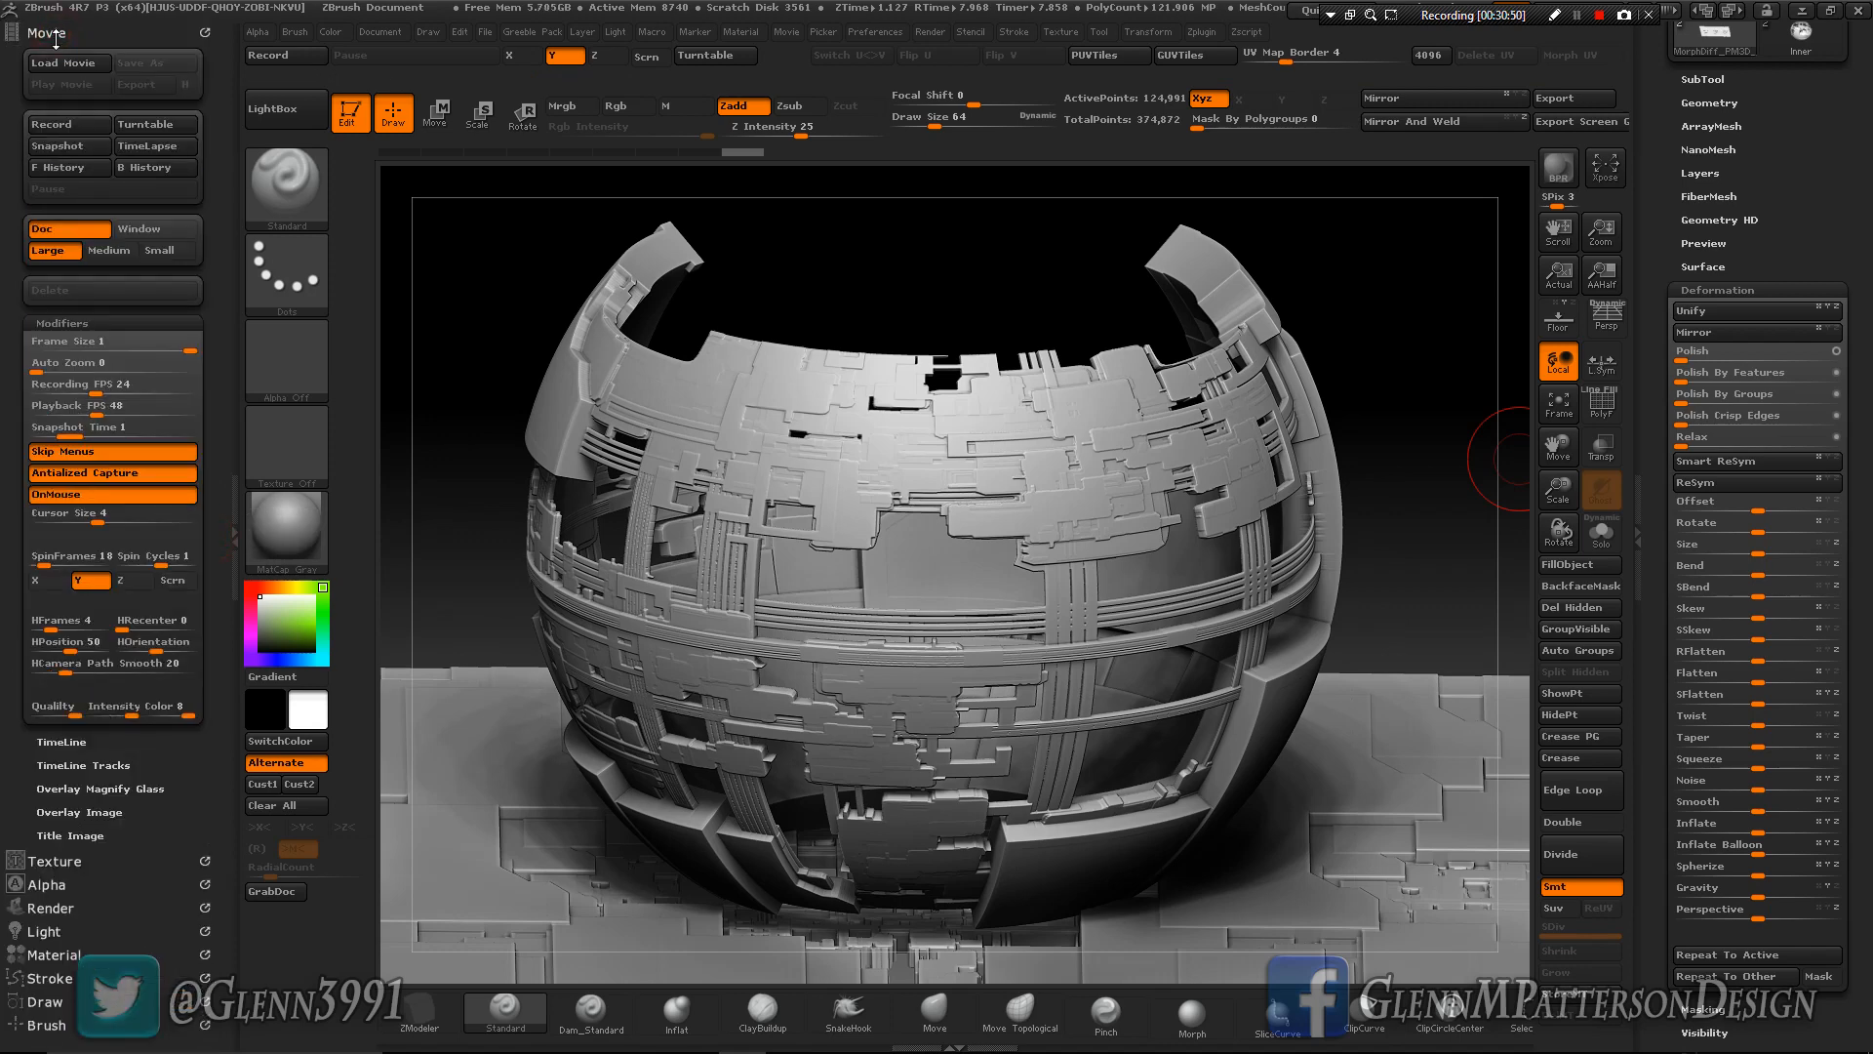
pyautogui.click(146, 129)
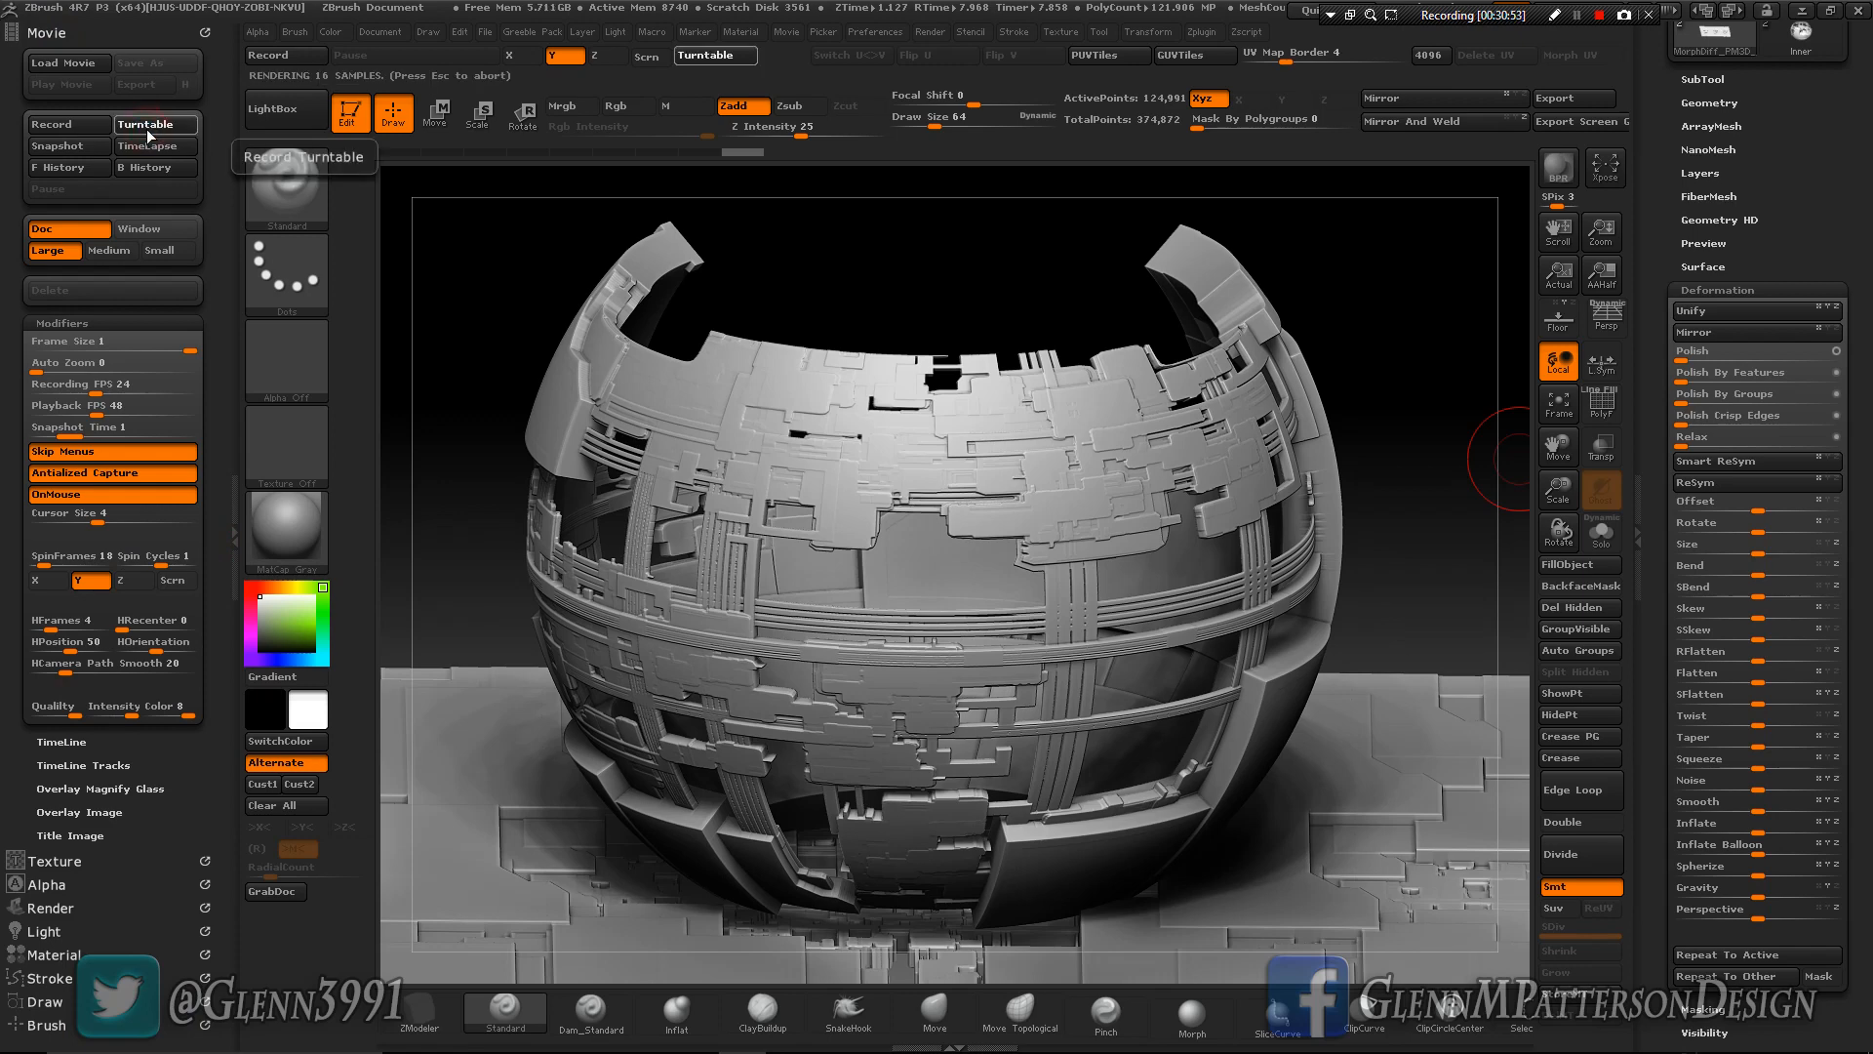